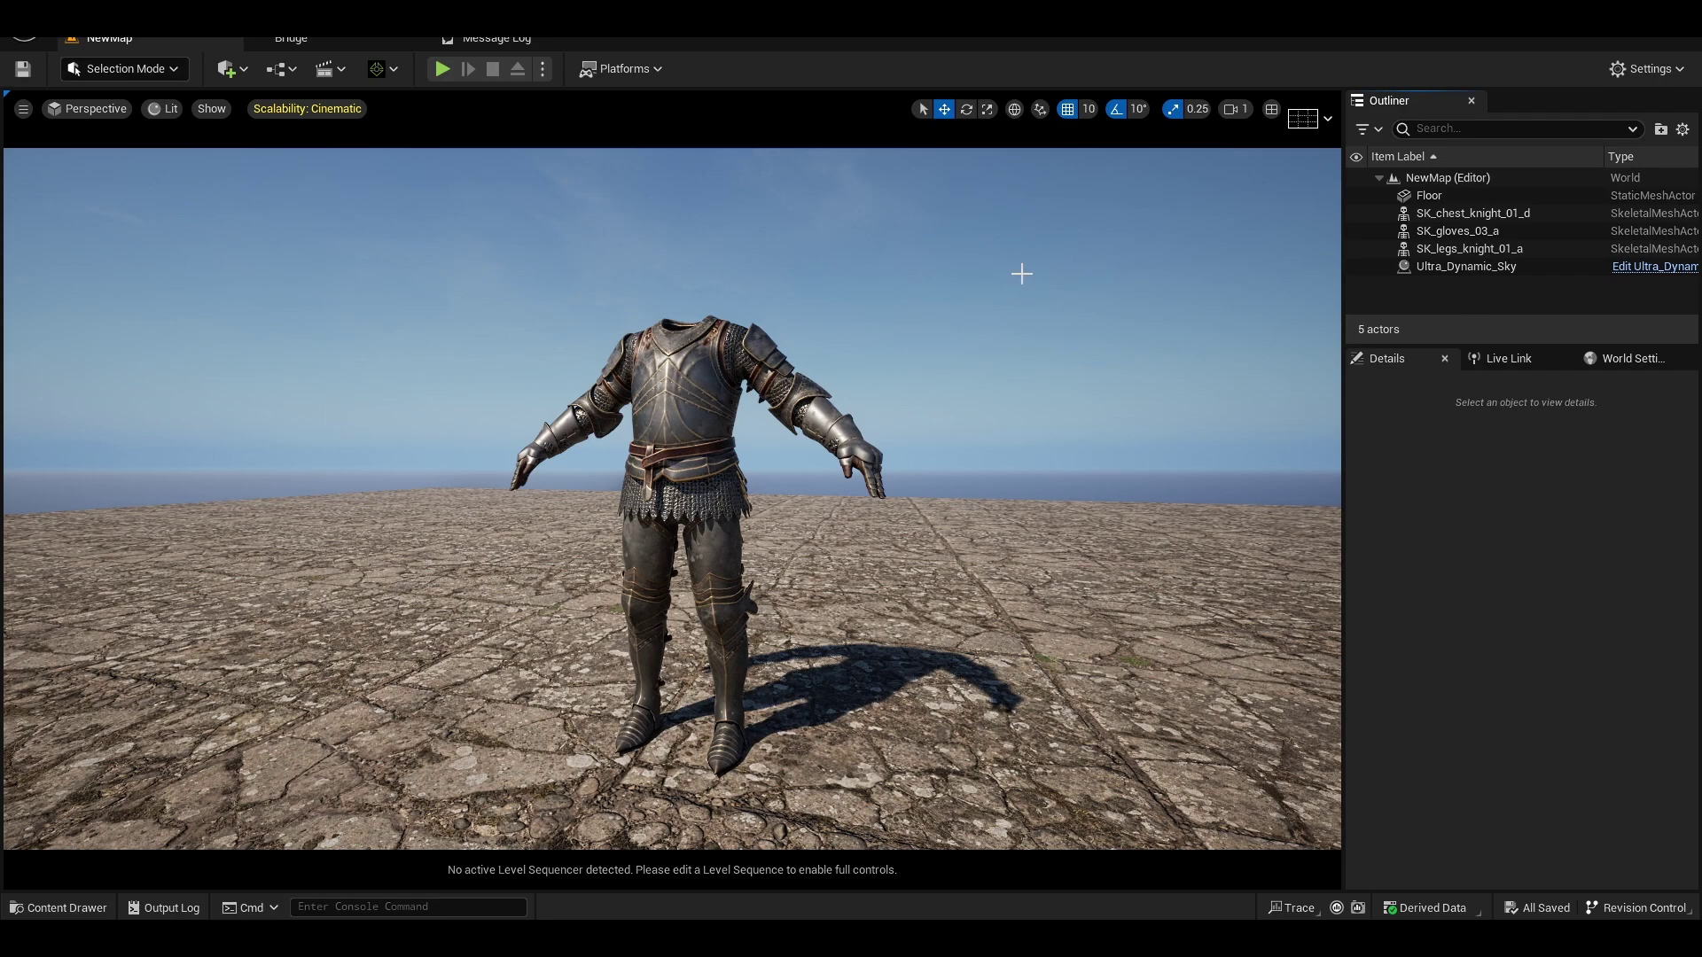
Step: Locate the skeletal mesh assets of the chest armour and gloves in the content browser
click(682, 398)
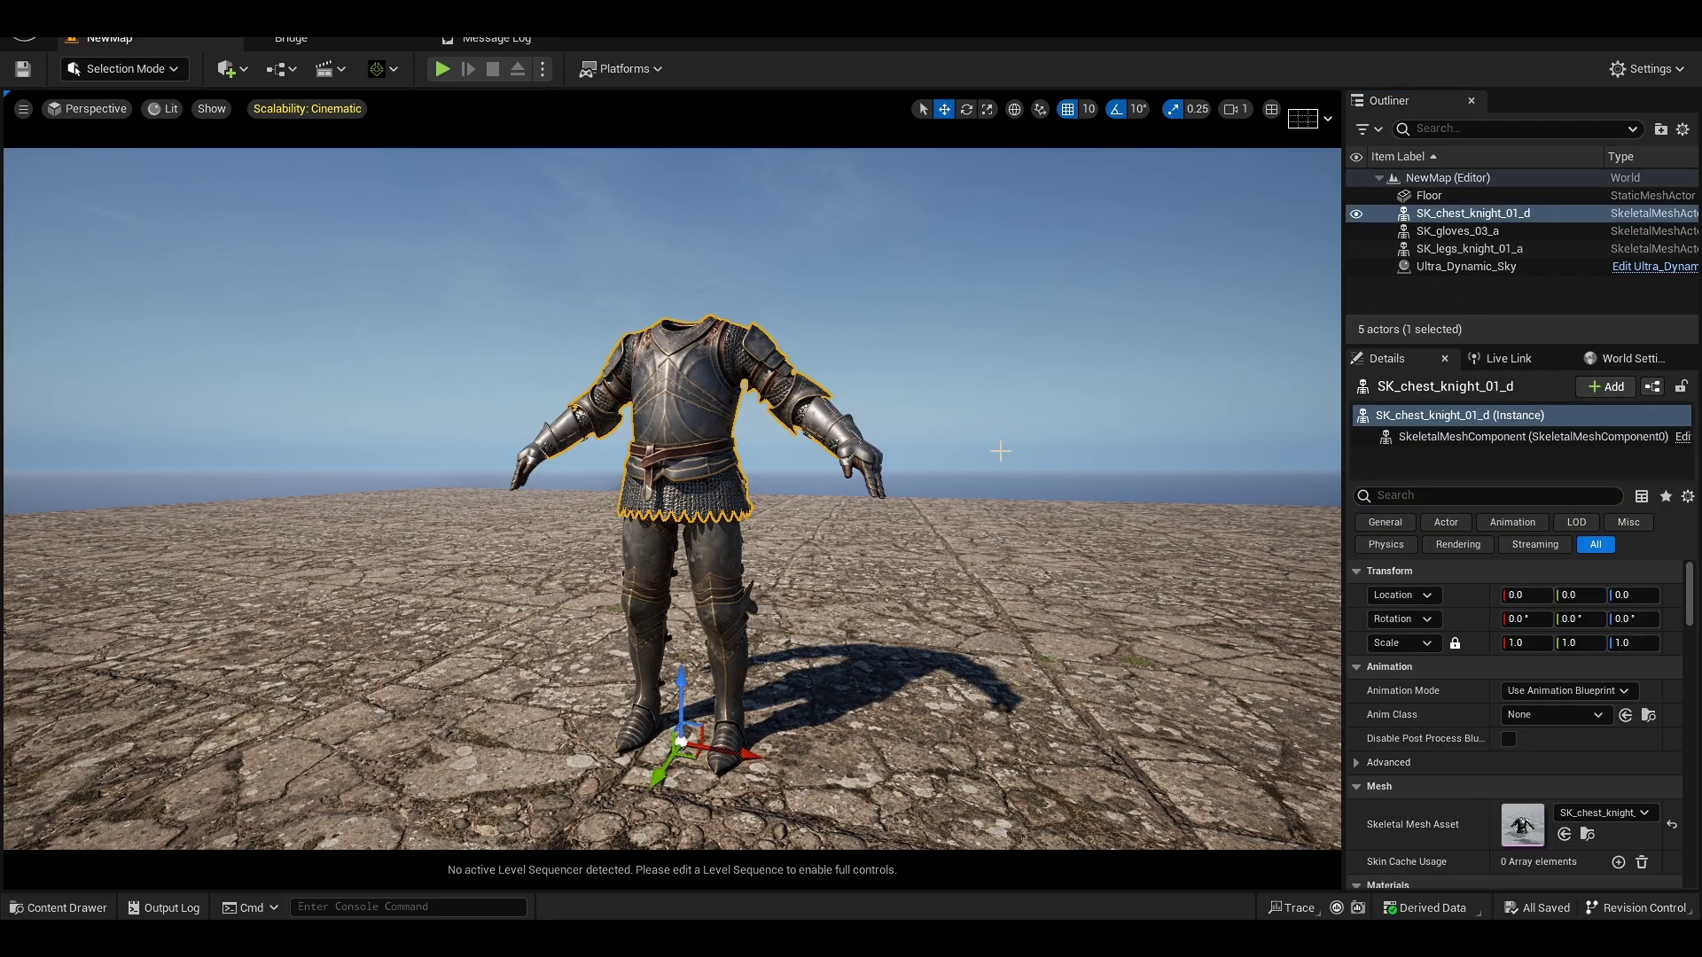
click(1586, 834)
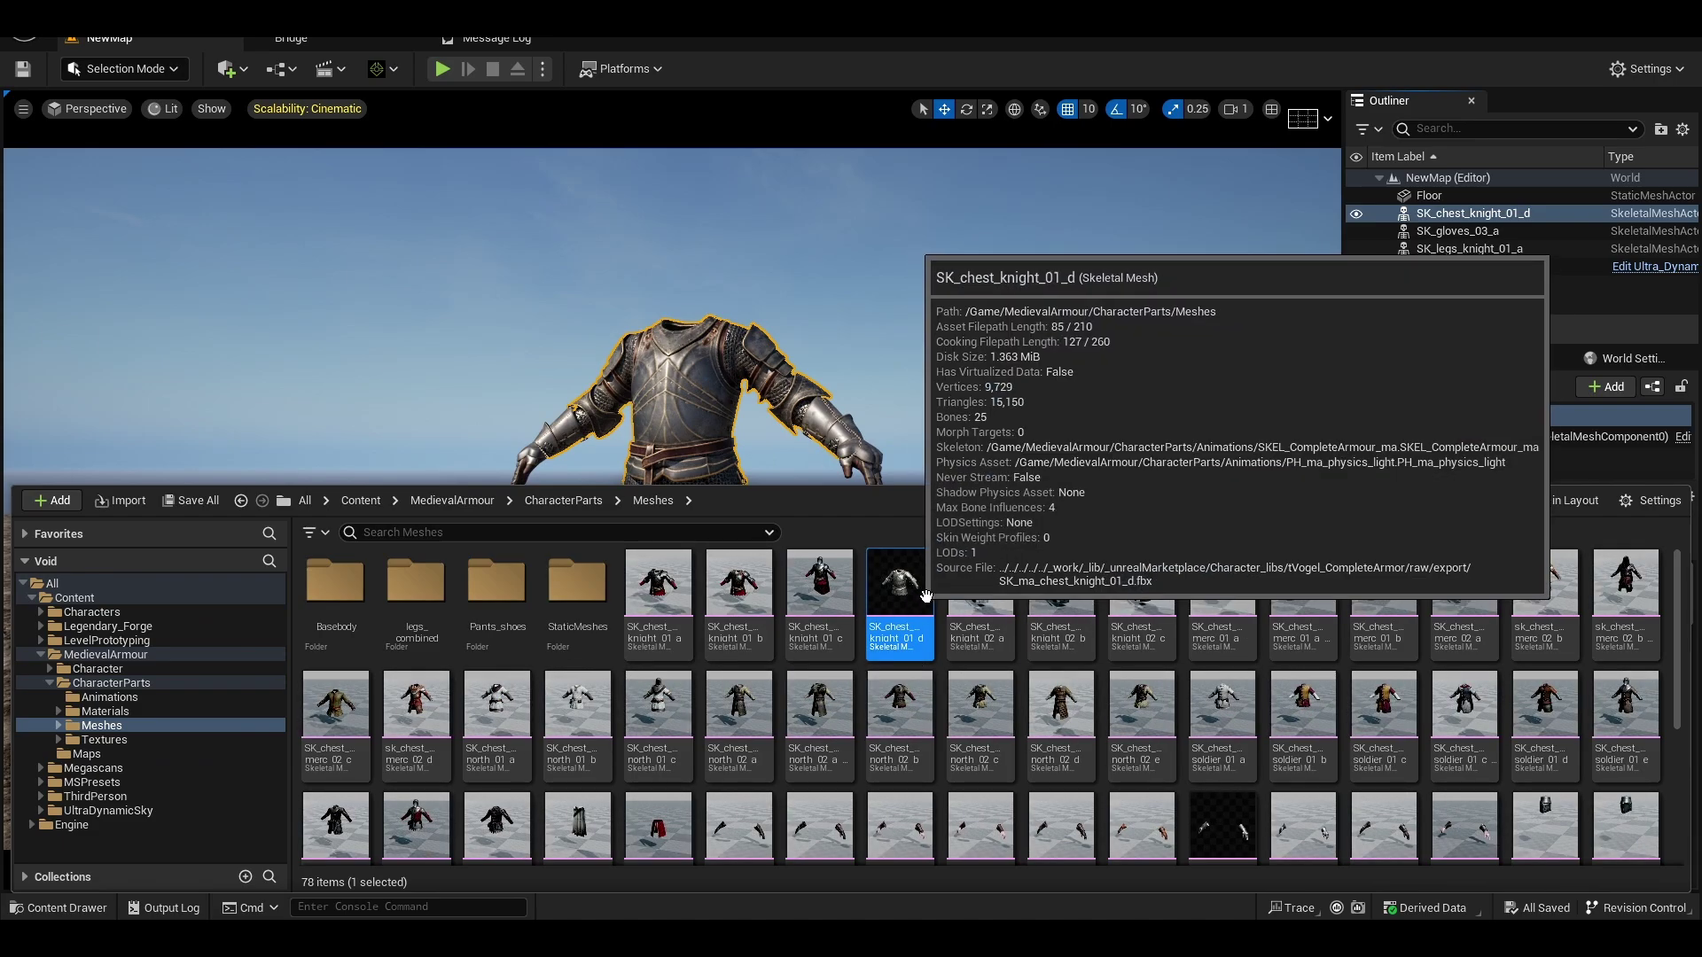
right_click(1473, 232)
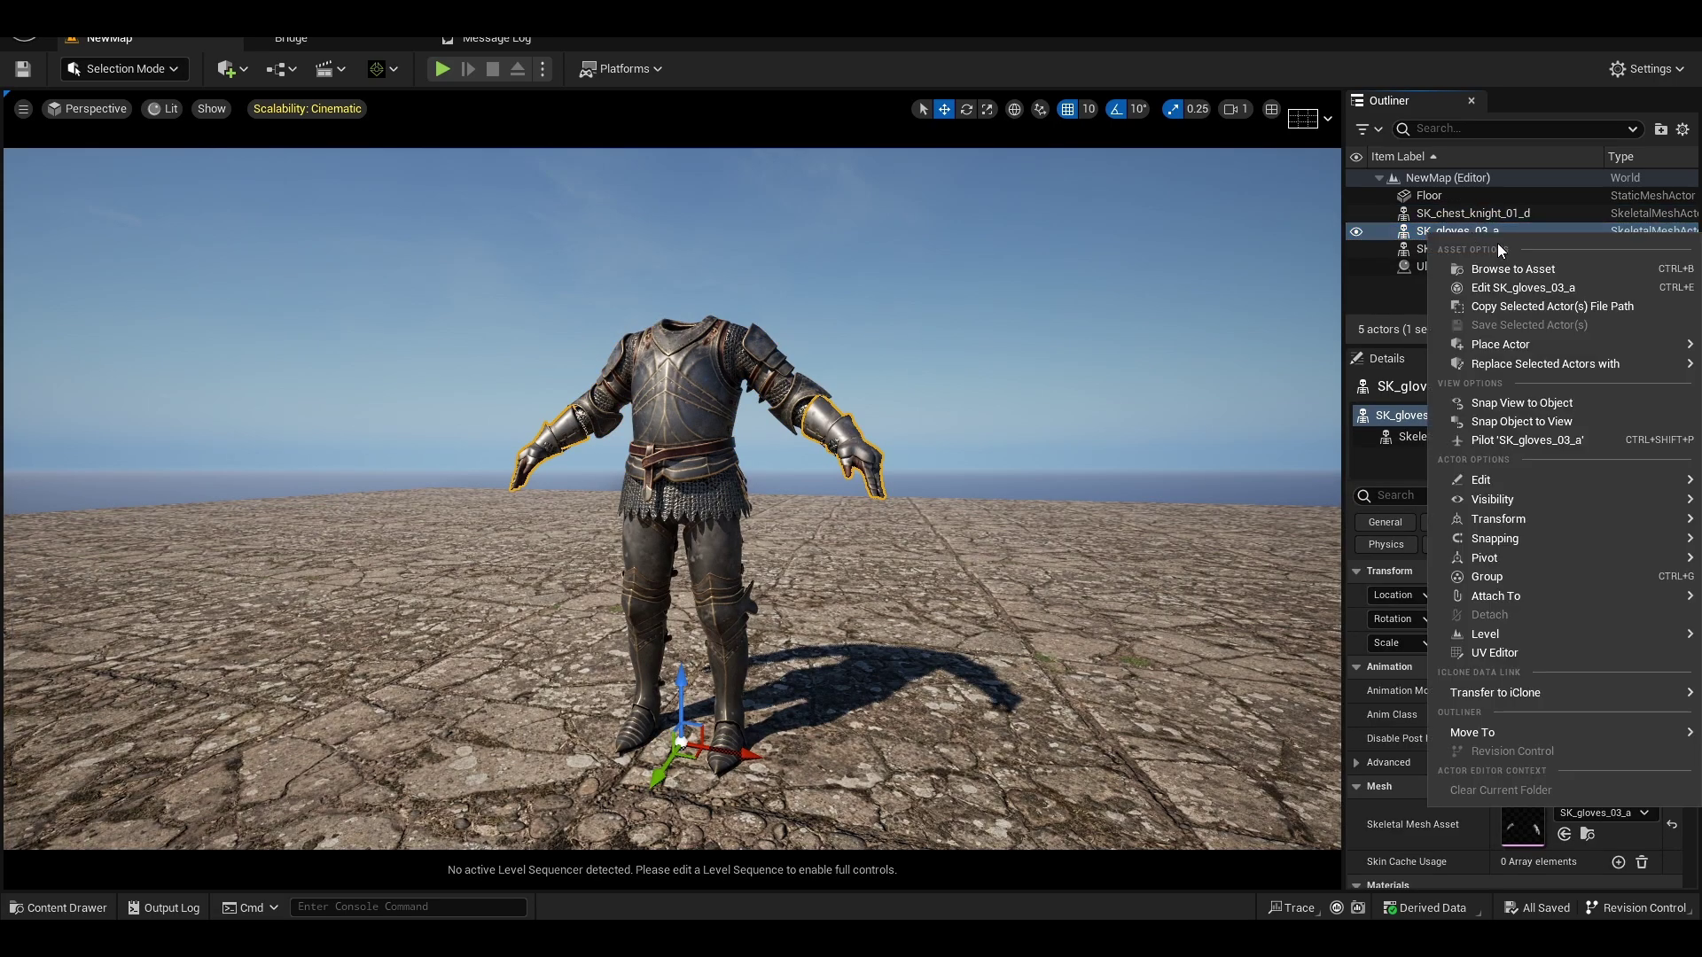
click(1472, 266)
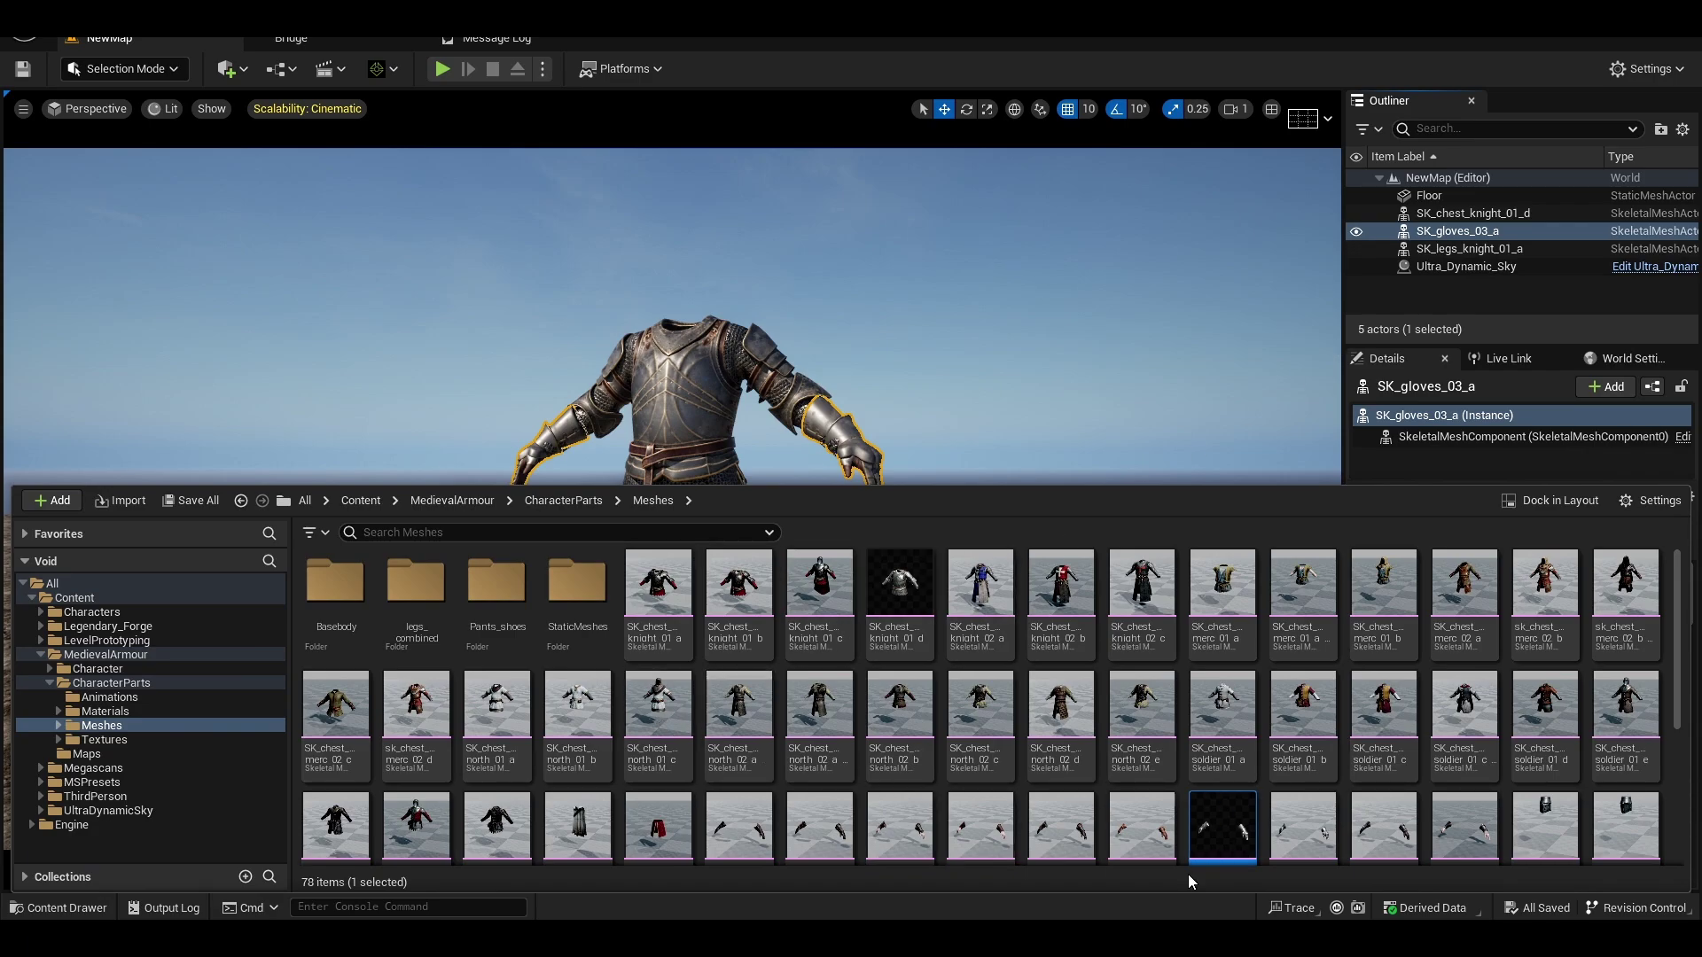
Step: Locate the SK_legs_knight_01_a actor's skeletal mesh asset in the content browser, and deselect the actor
click(1476, 249)
right_click(1476, 250)
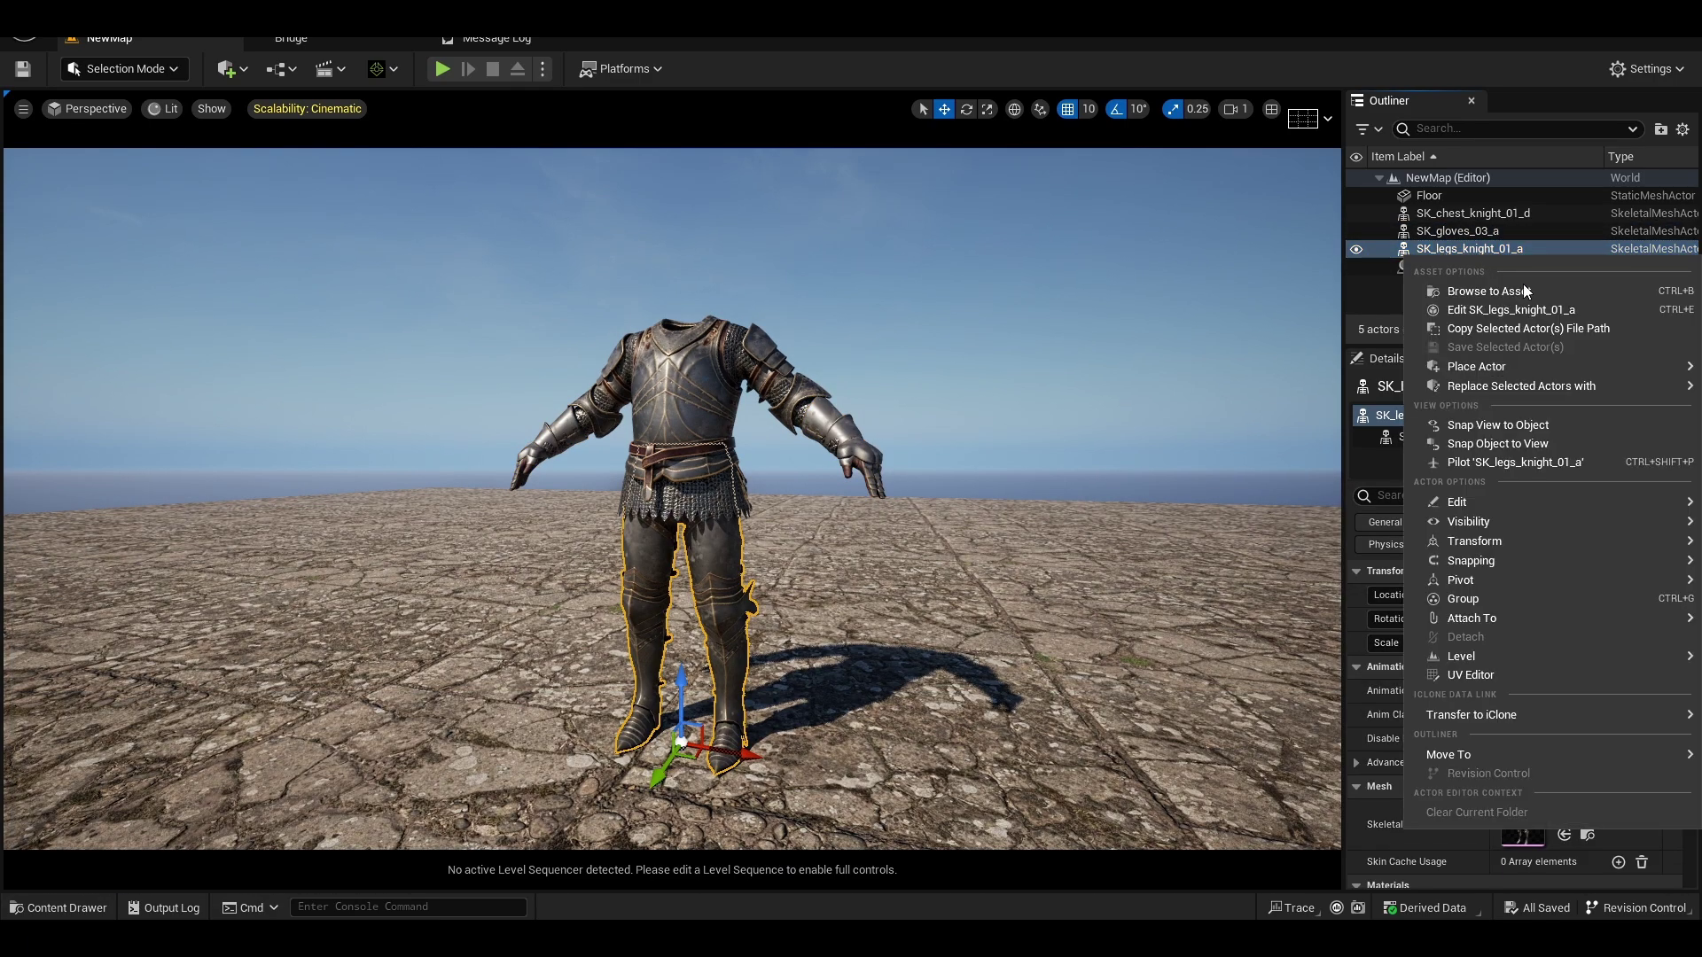
click(1525, 302)
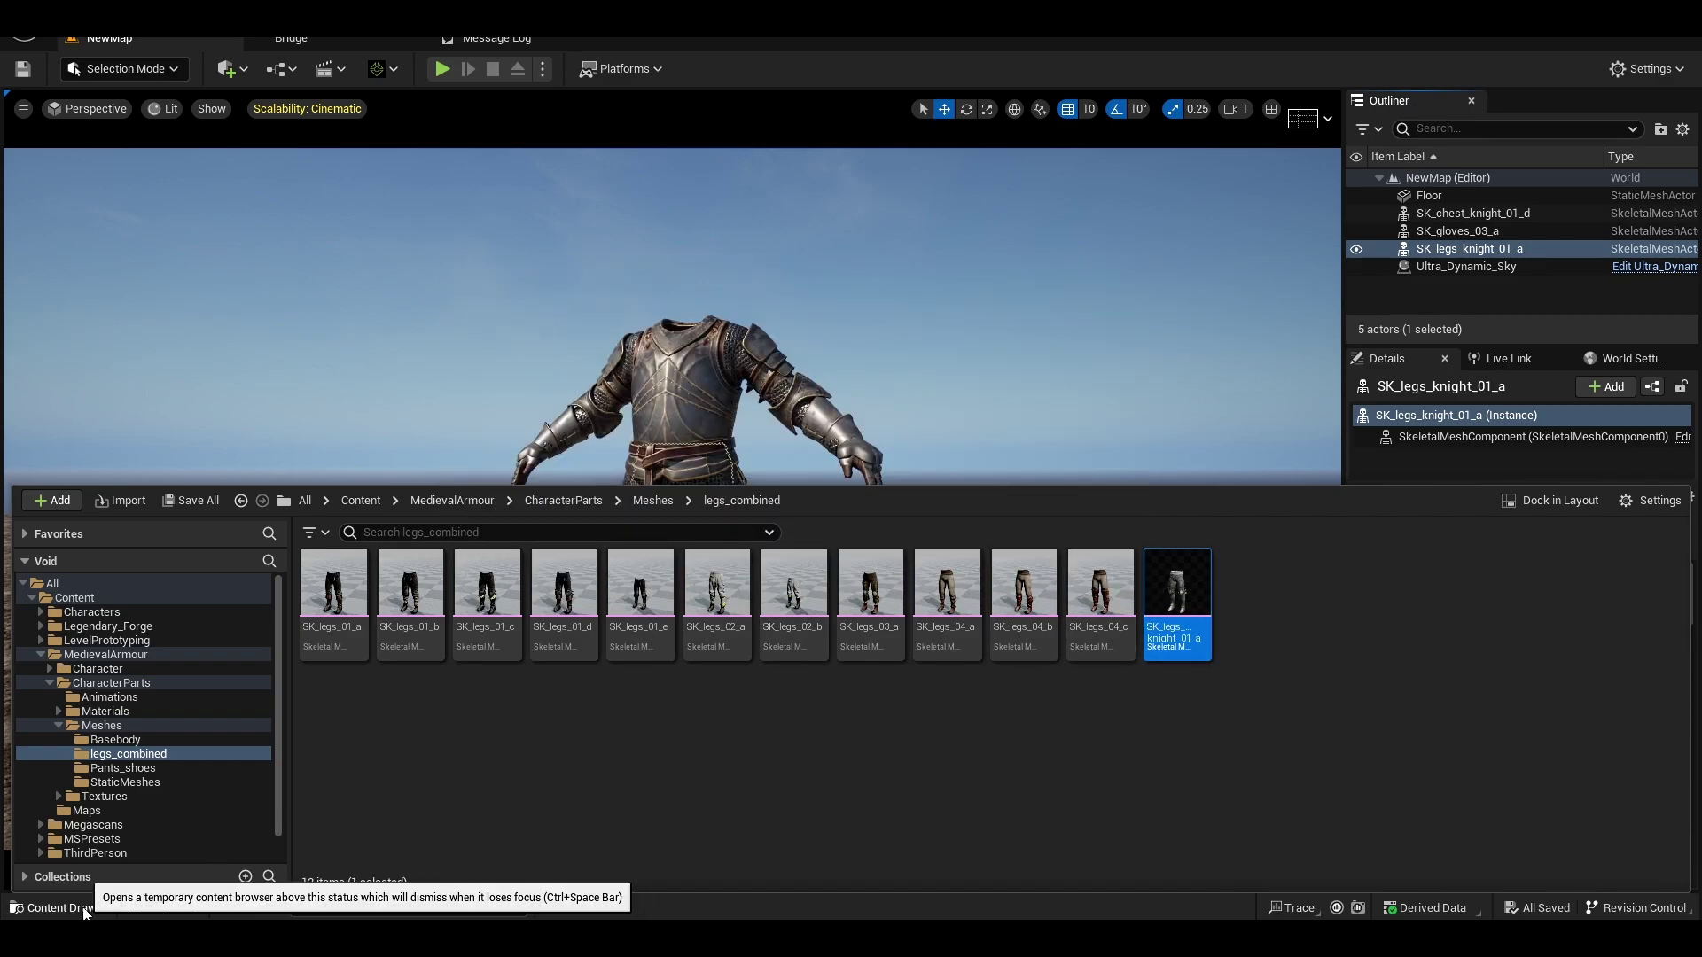
mouse_move(1179, 620)
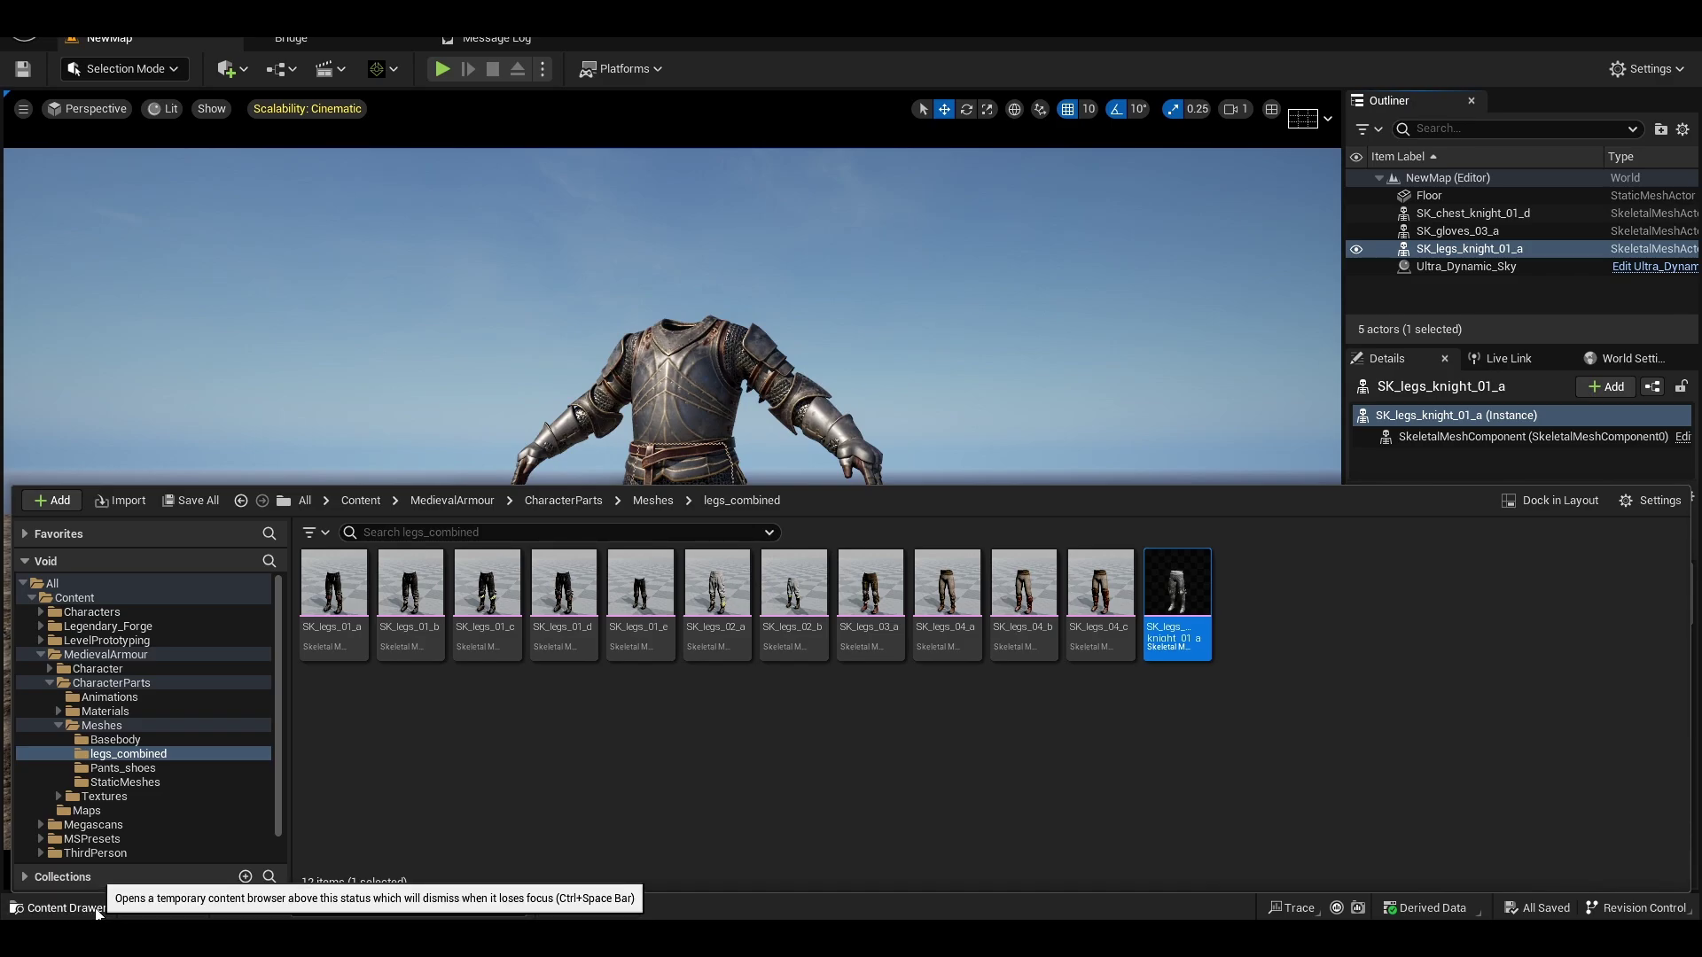
click(96, 911)
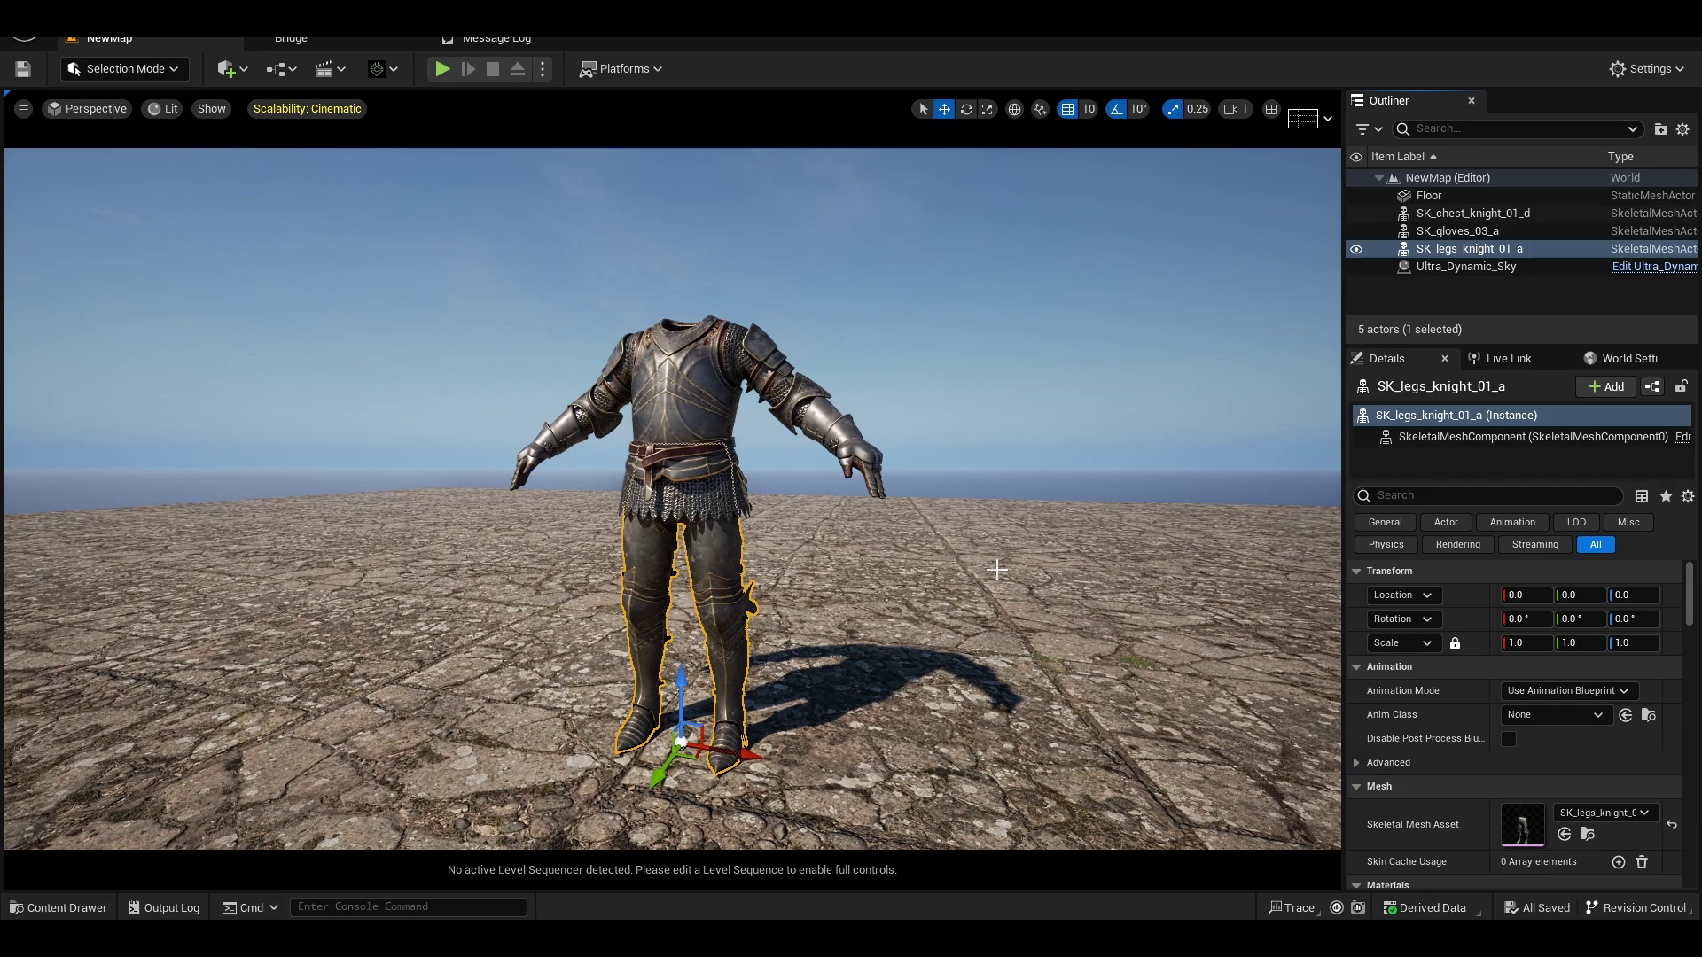
click(1466, 284)
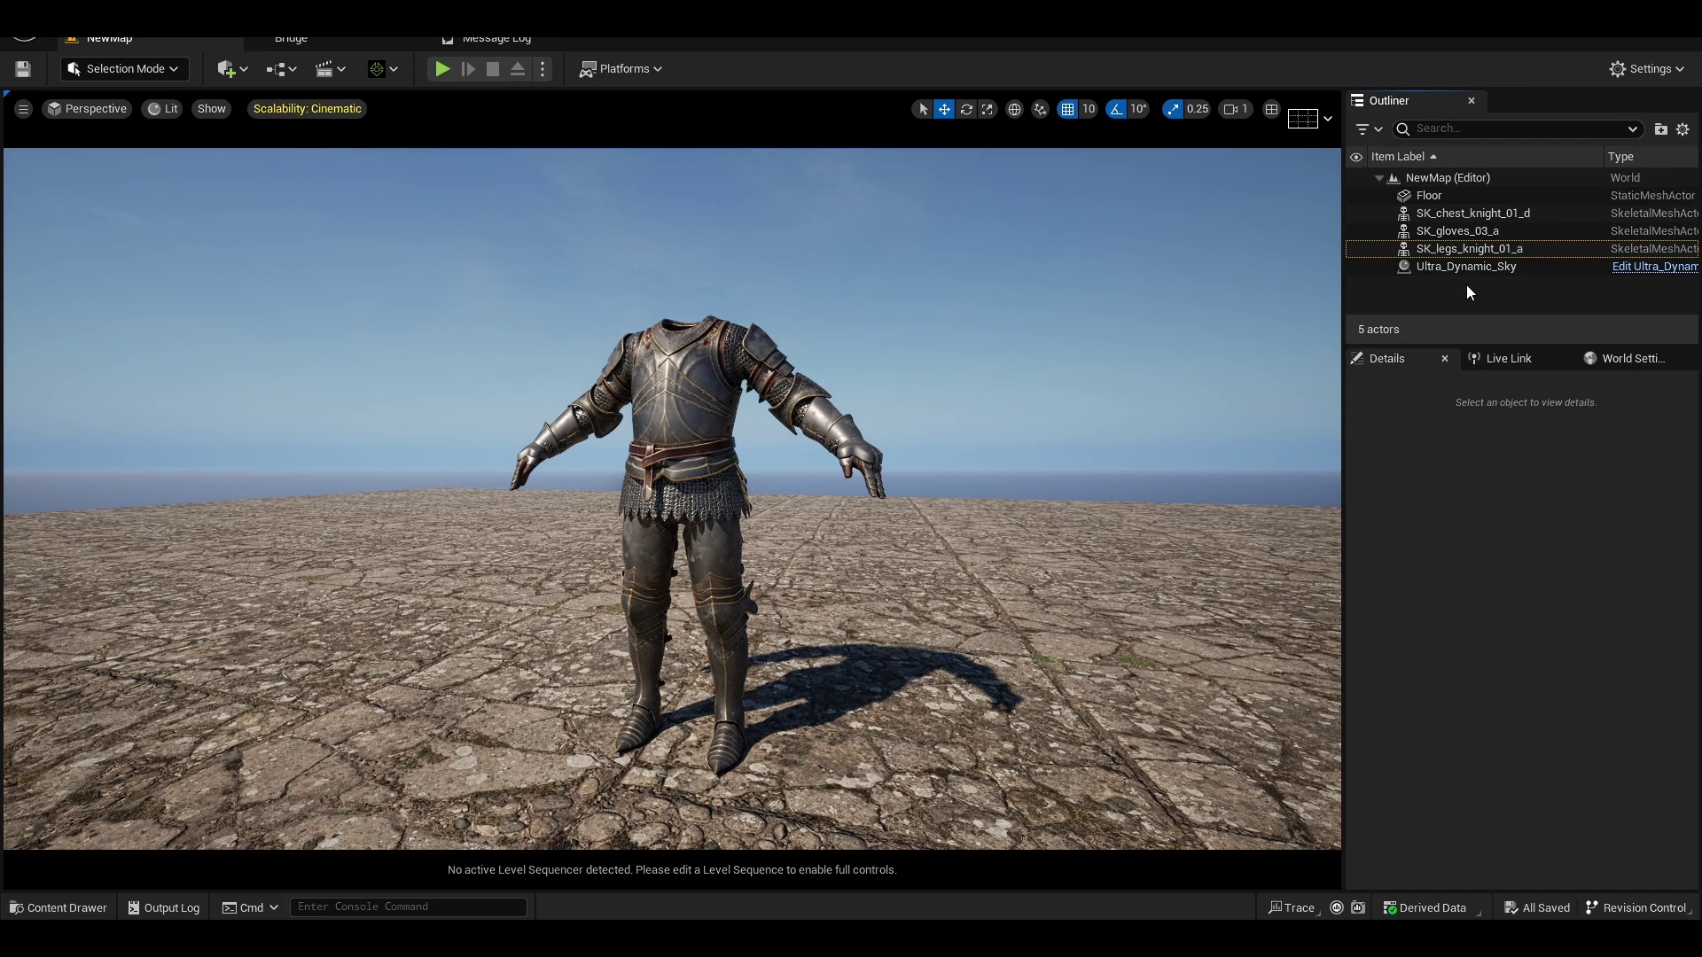
Step: Try to export the chest armour's skeletal mesh asset as an FBX file named SK_chest_knight_01_d in the UE5_asset New folder
click(1507, 216)
right_click(1512, 221)
click(1534, 263)
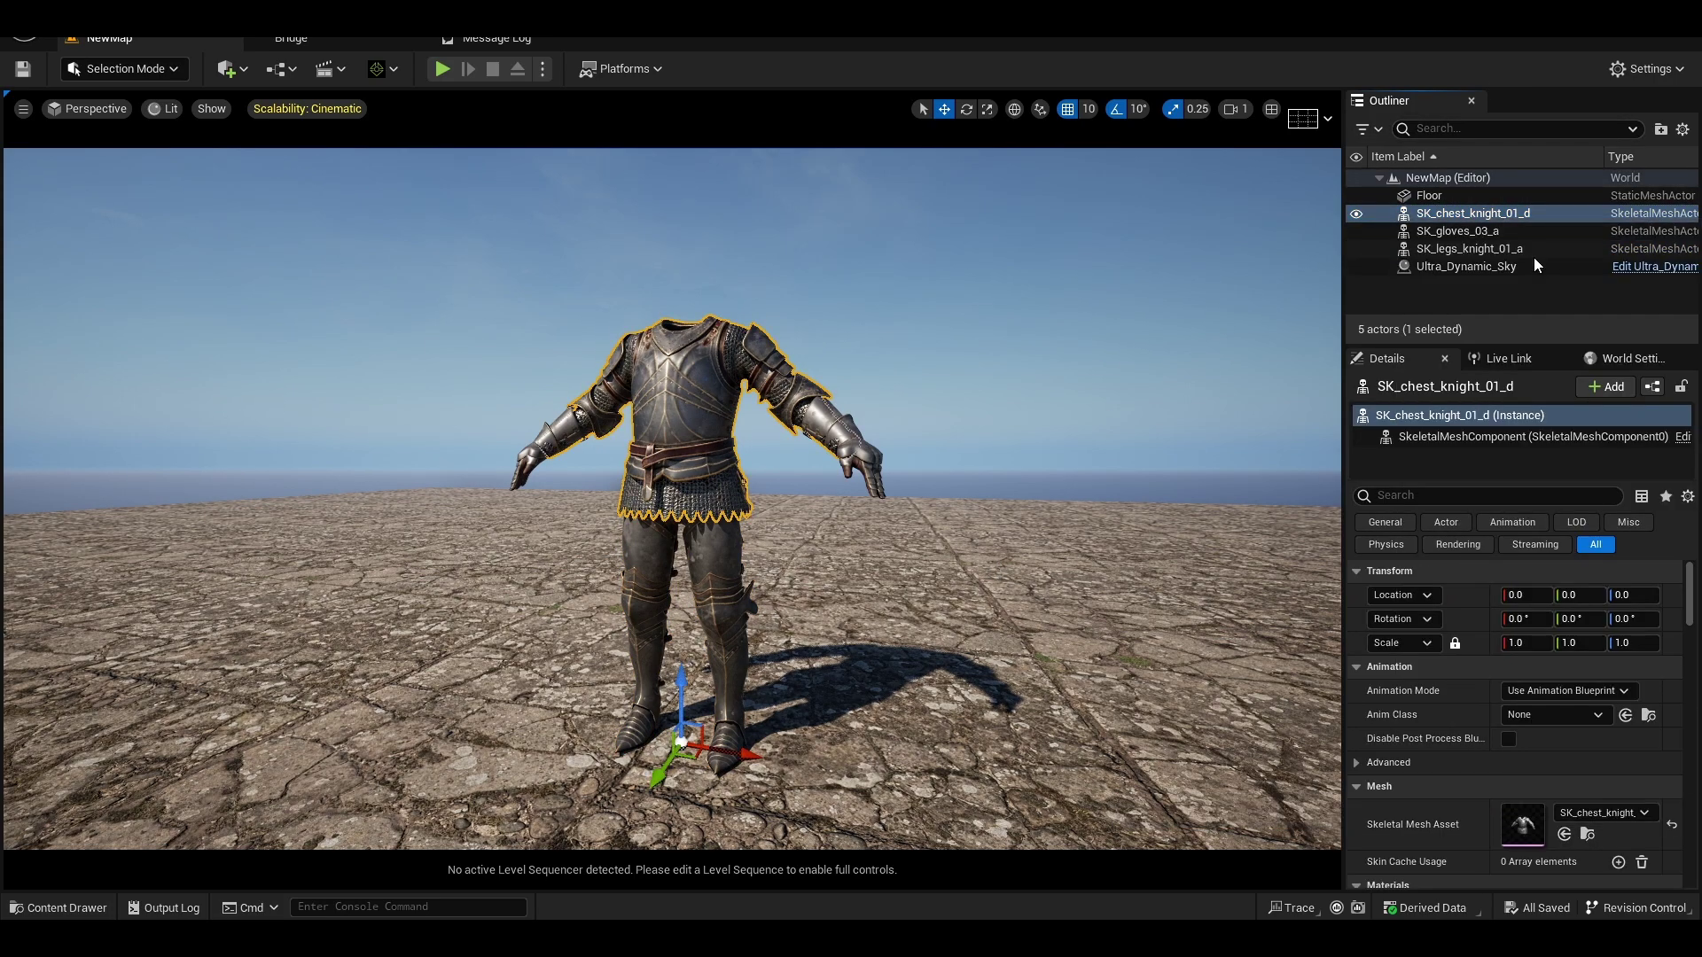
right_click(904, 592)
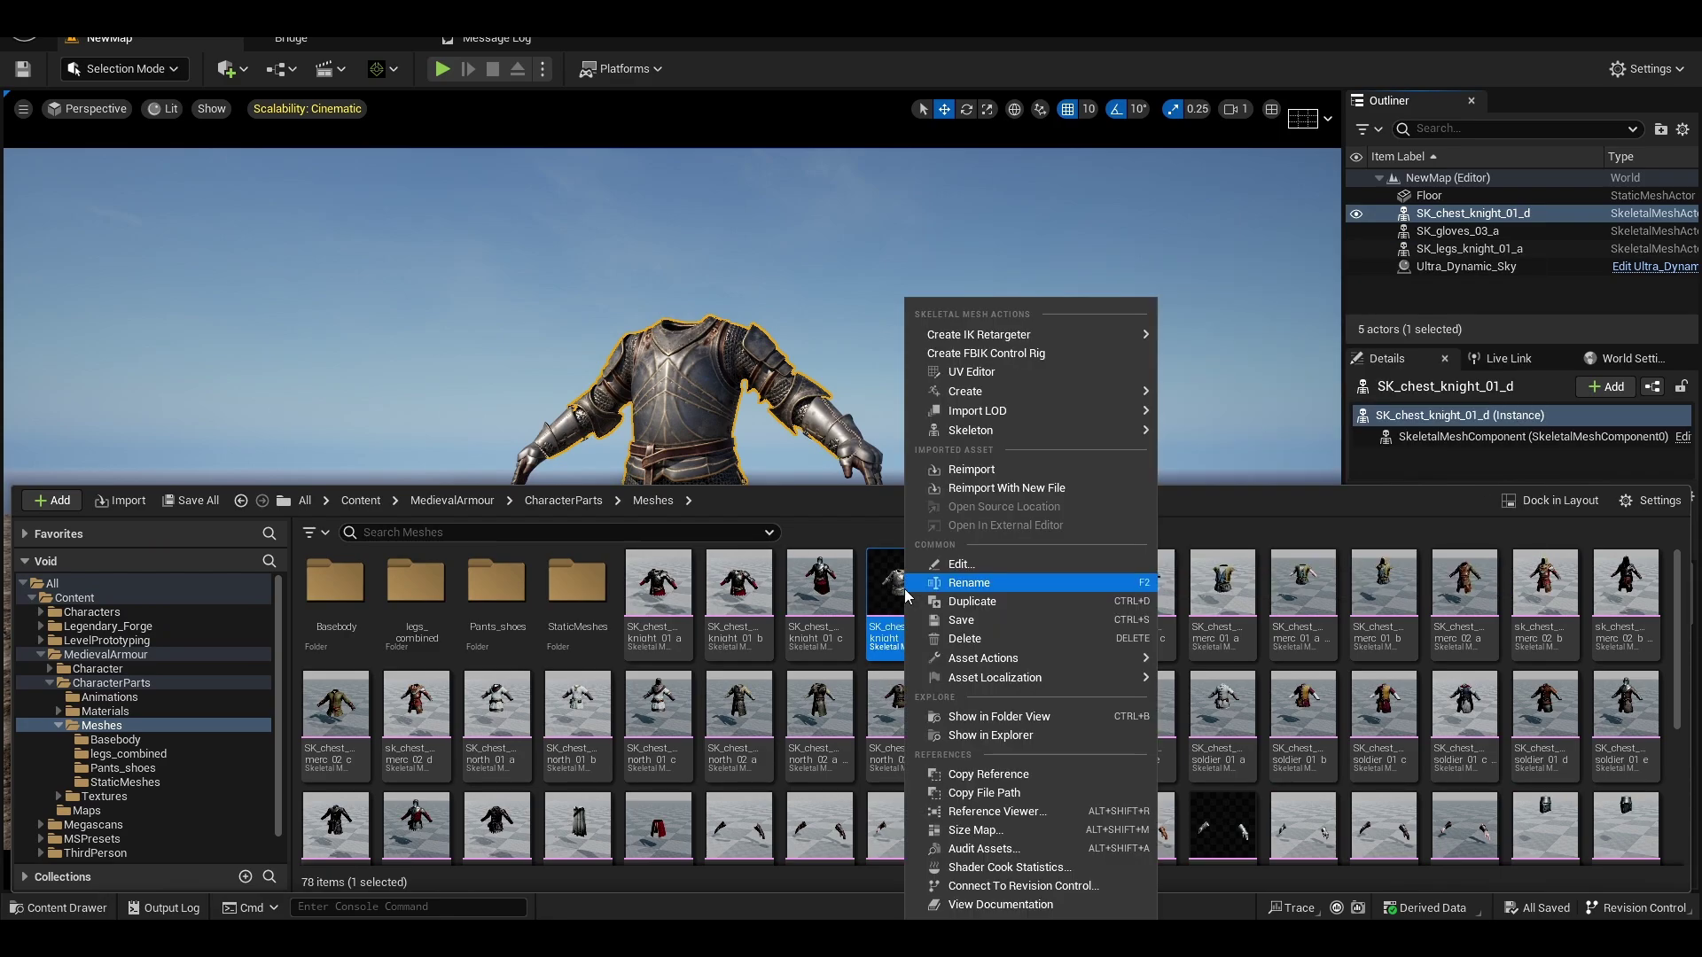
mouse_move(1086, 662)
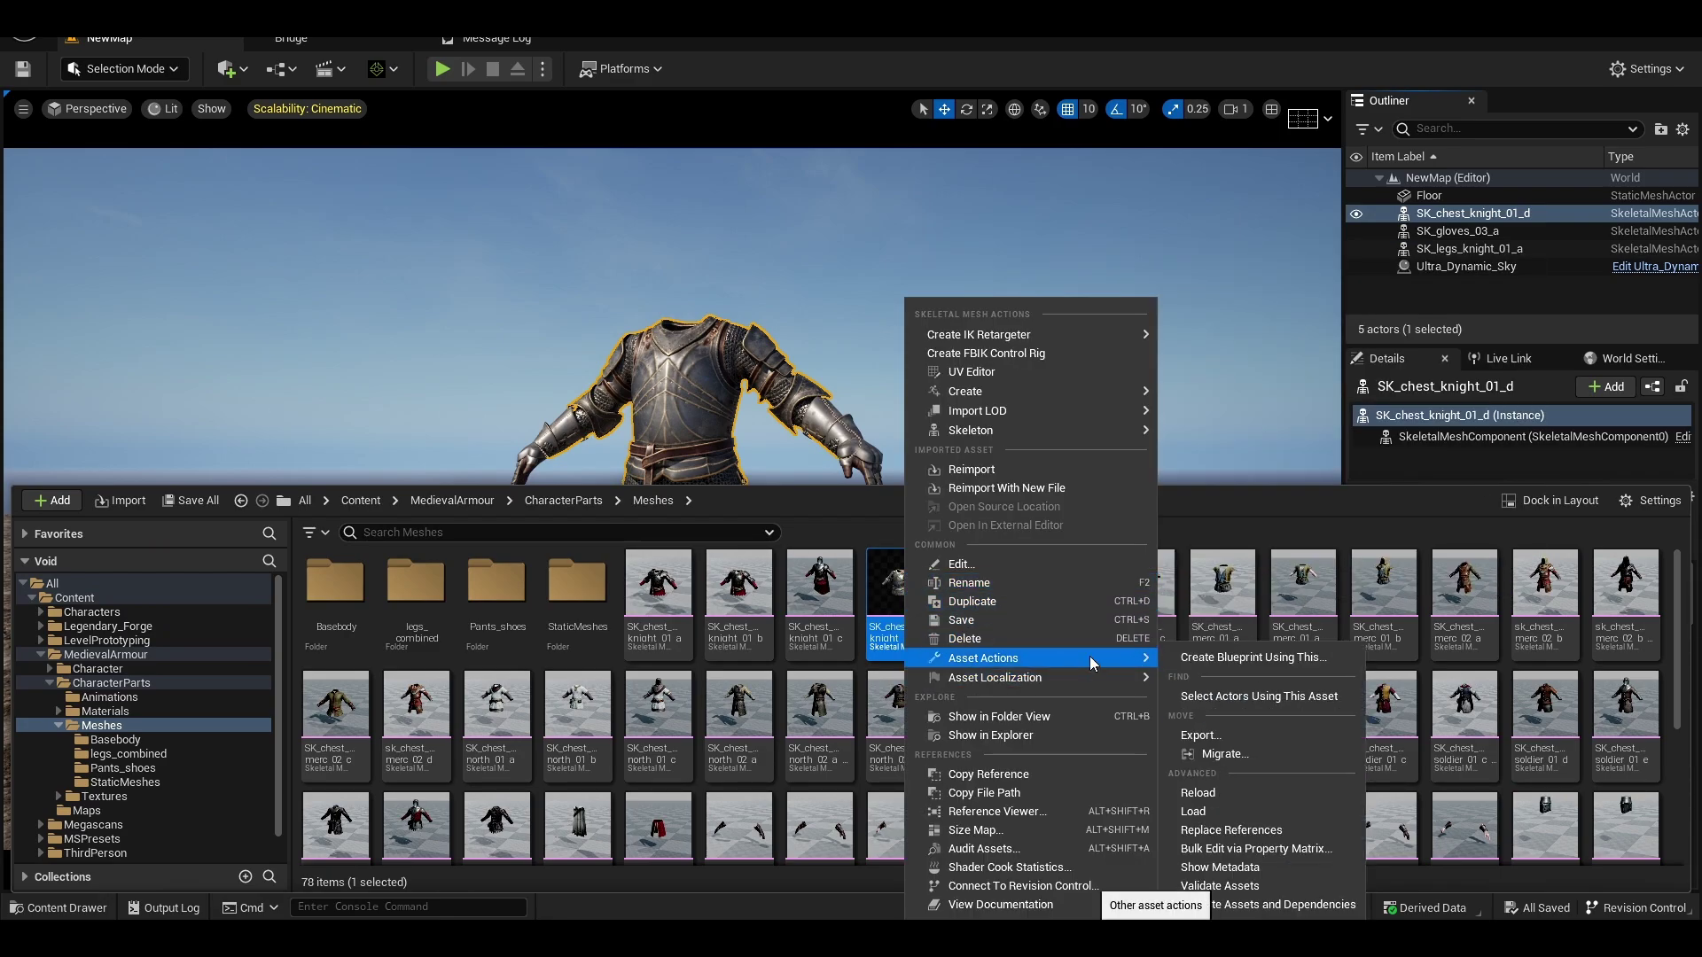
click(893, 597)
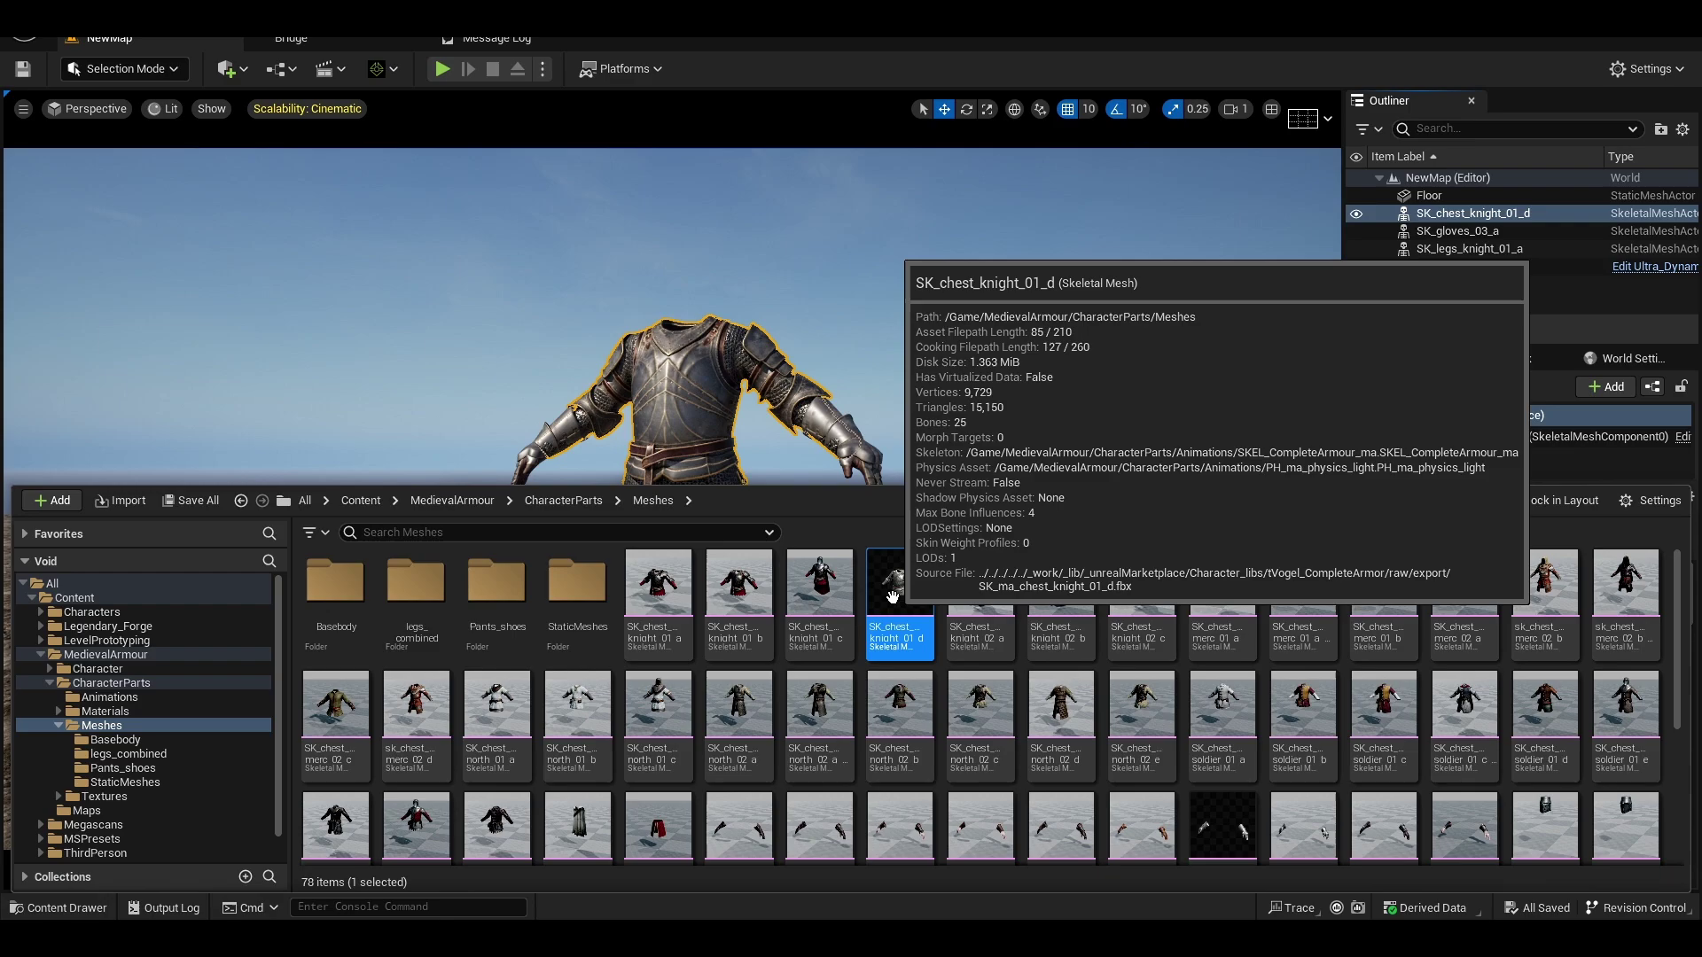
right_click(893, 597)
mouse_move(1086, 657)
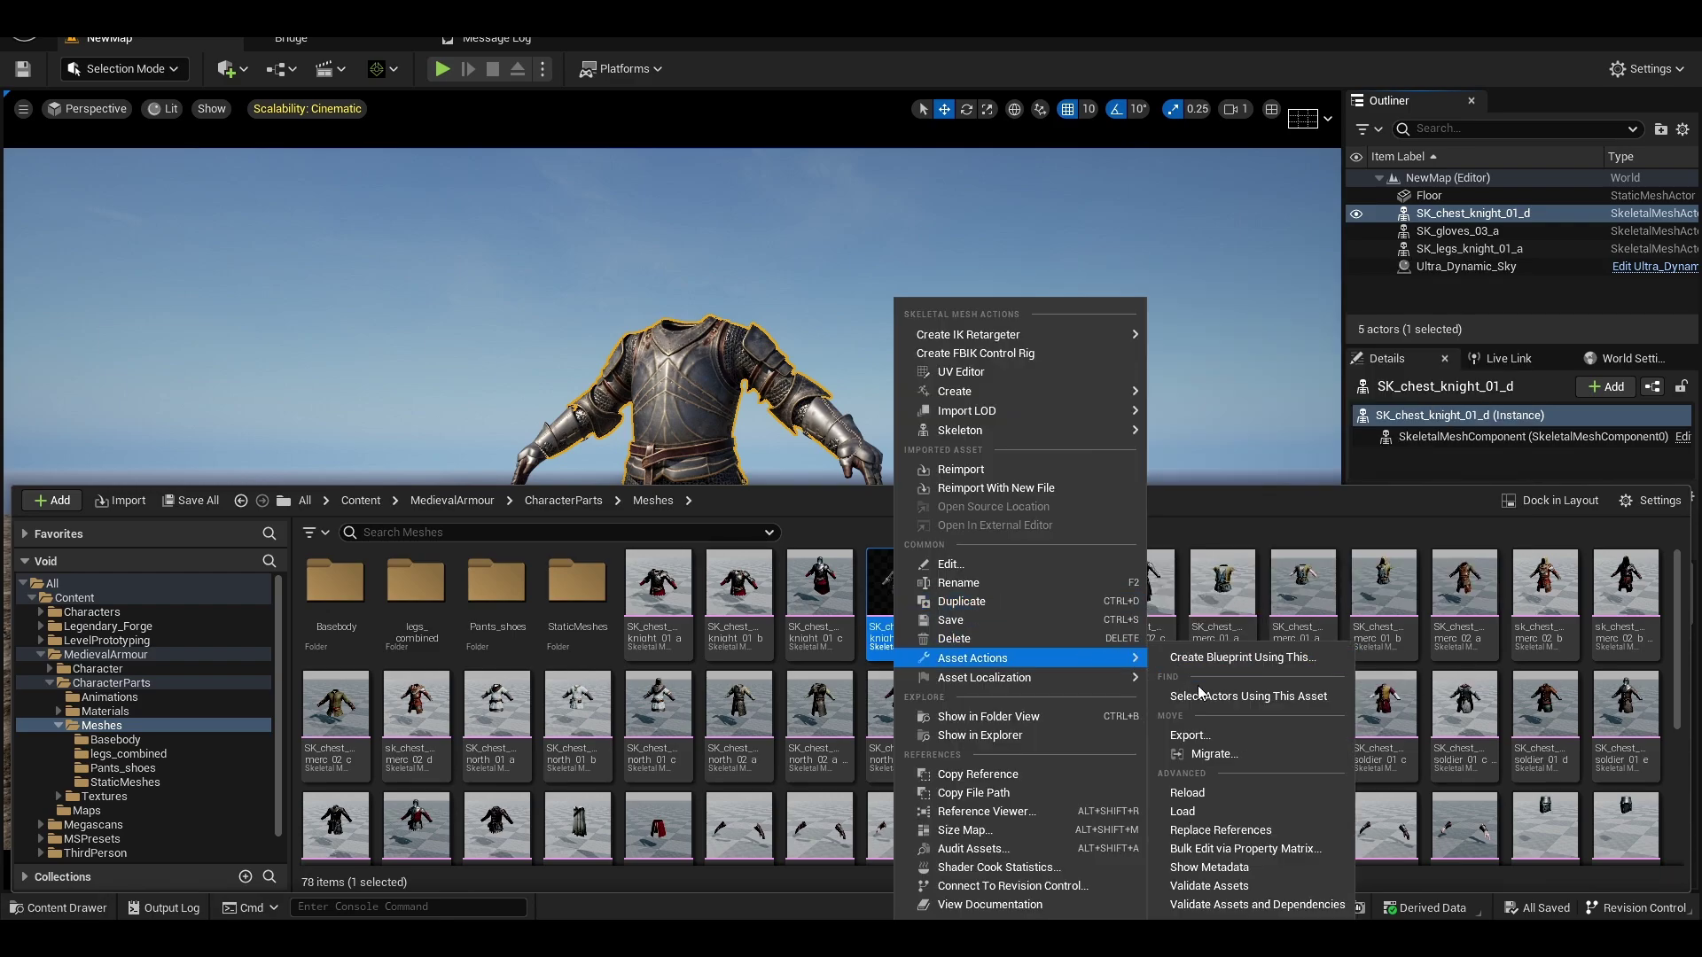
click(1193, 736)
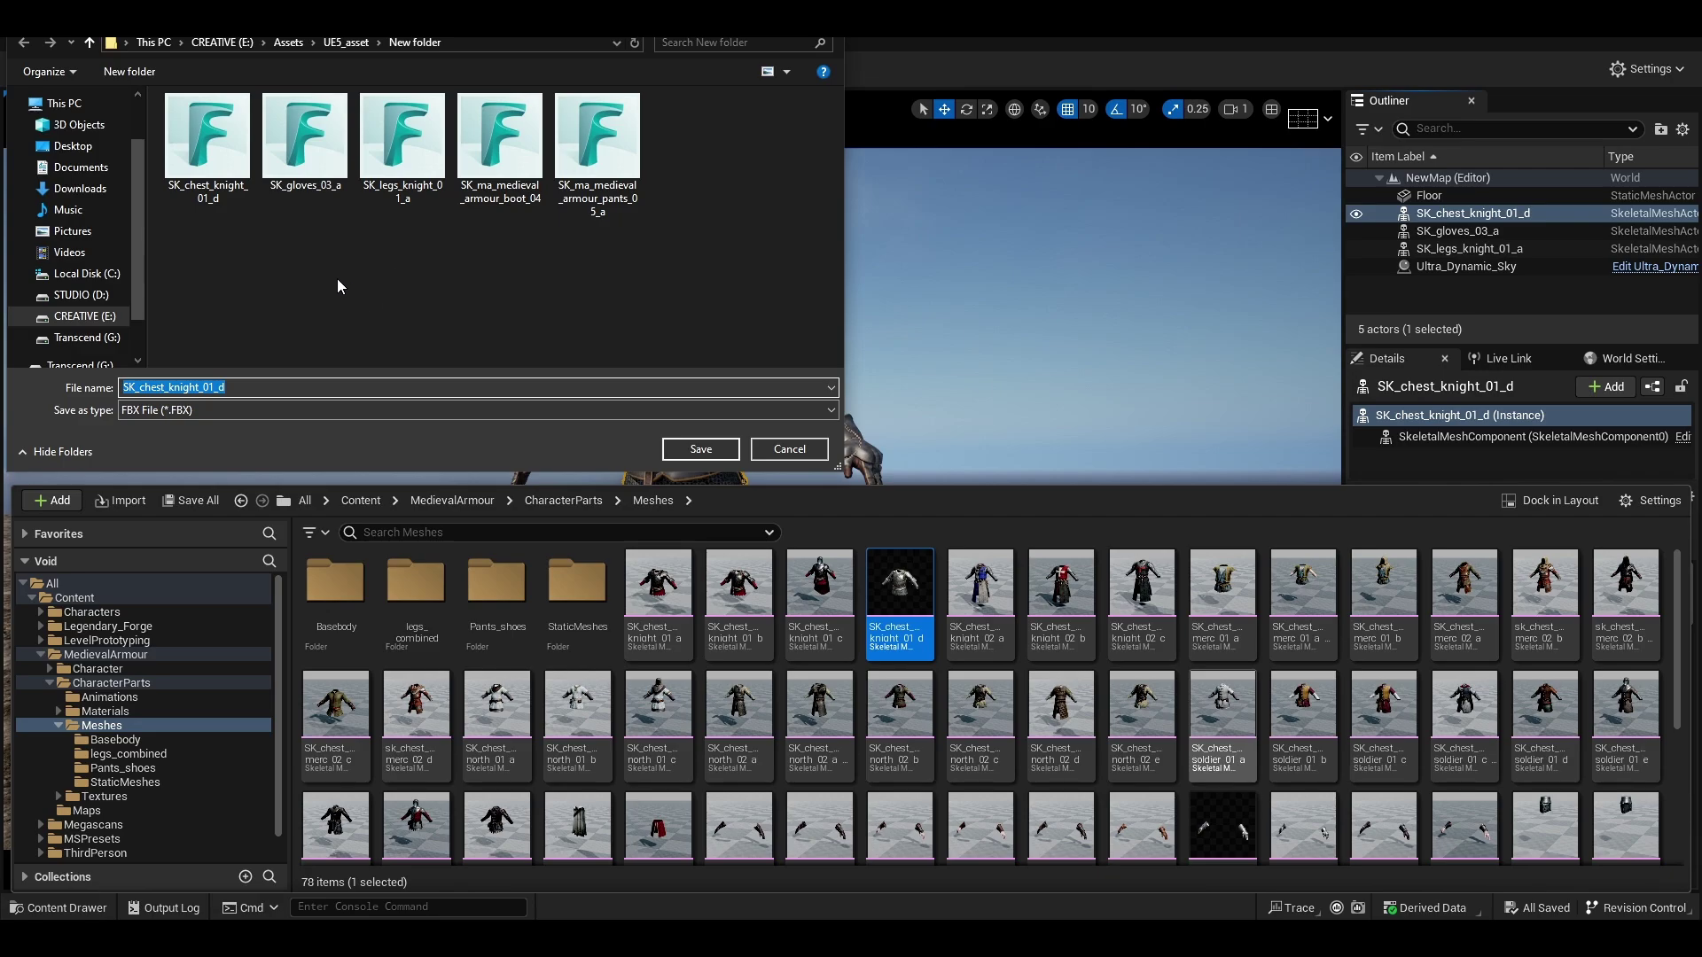
click(702, 450)
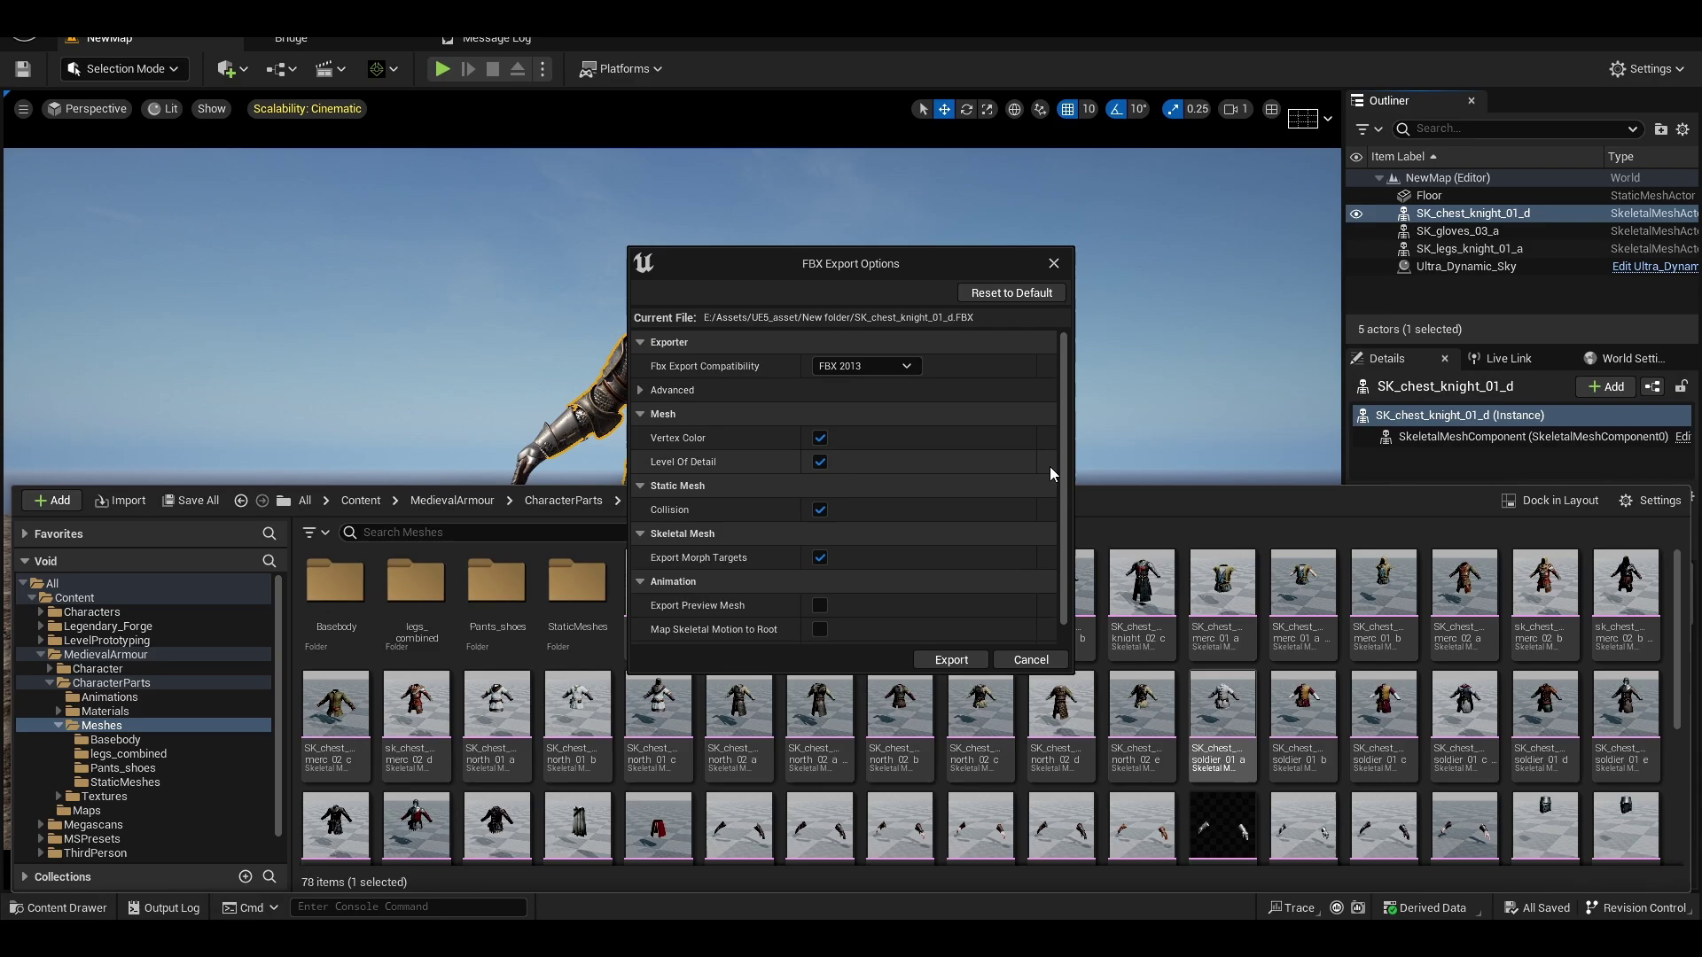
scroll(1062, 502, down, 1)
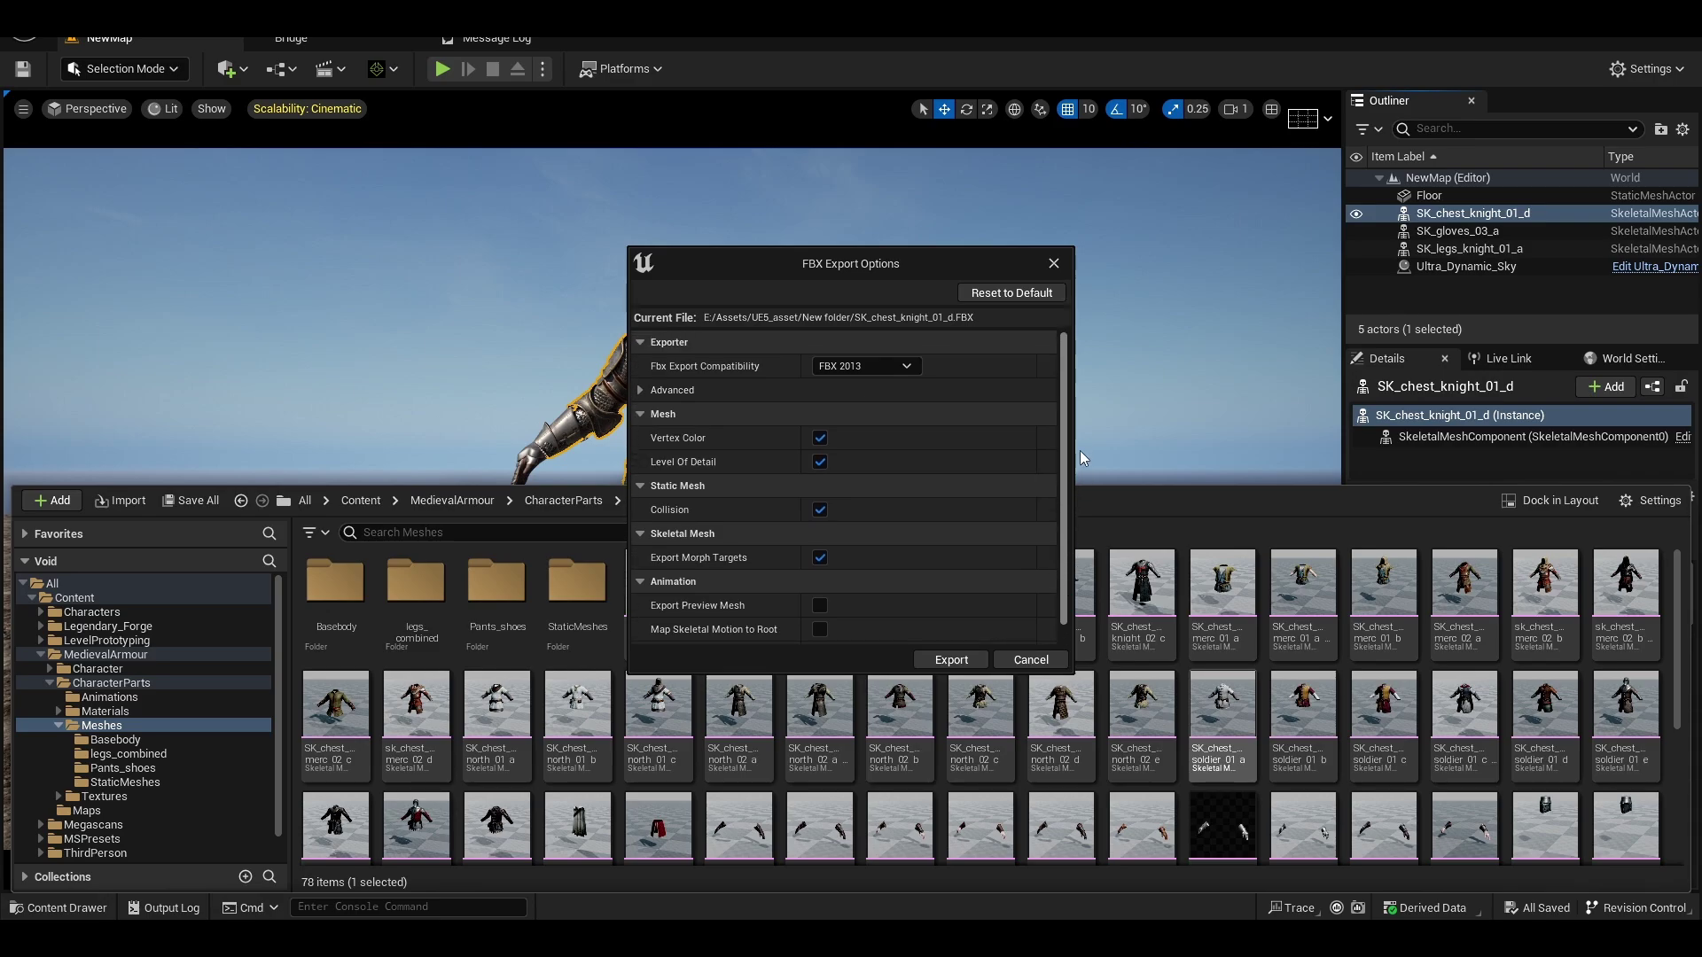
scroll(880, 383, up, 1)
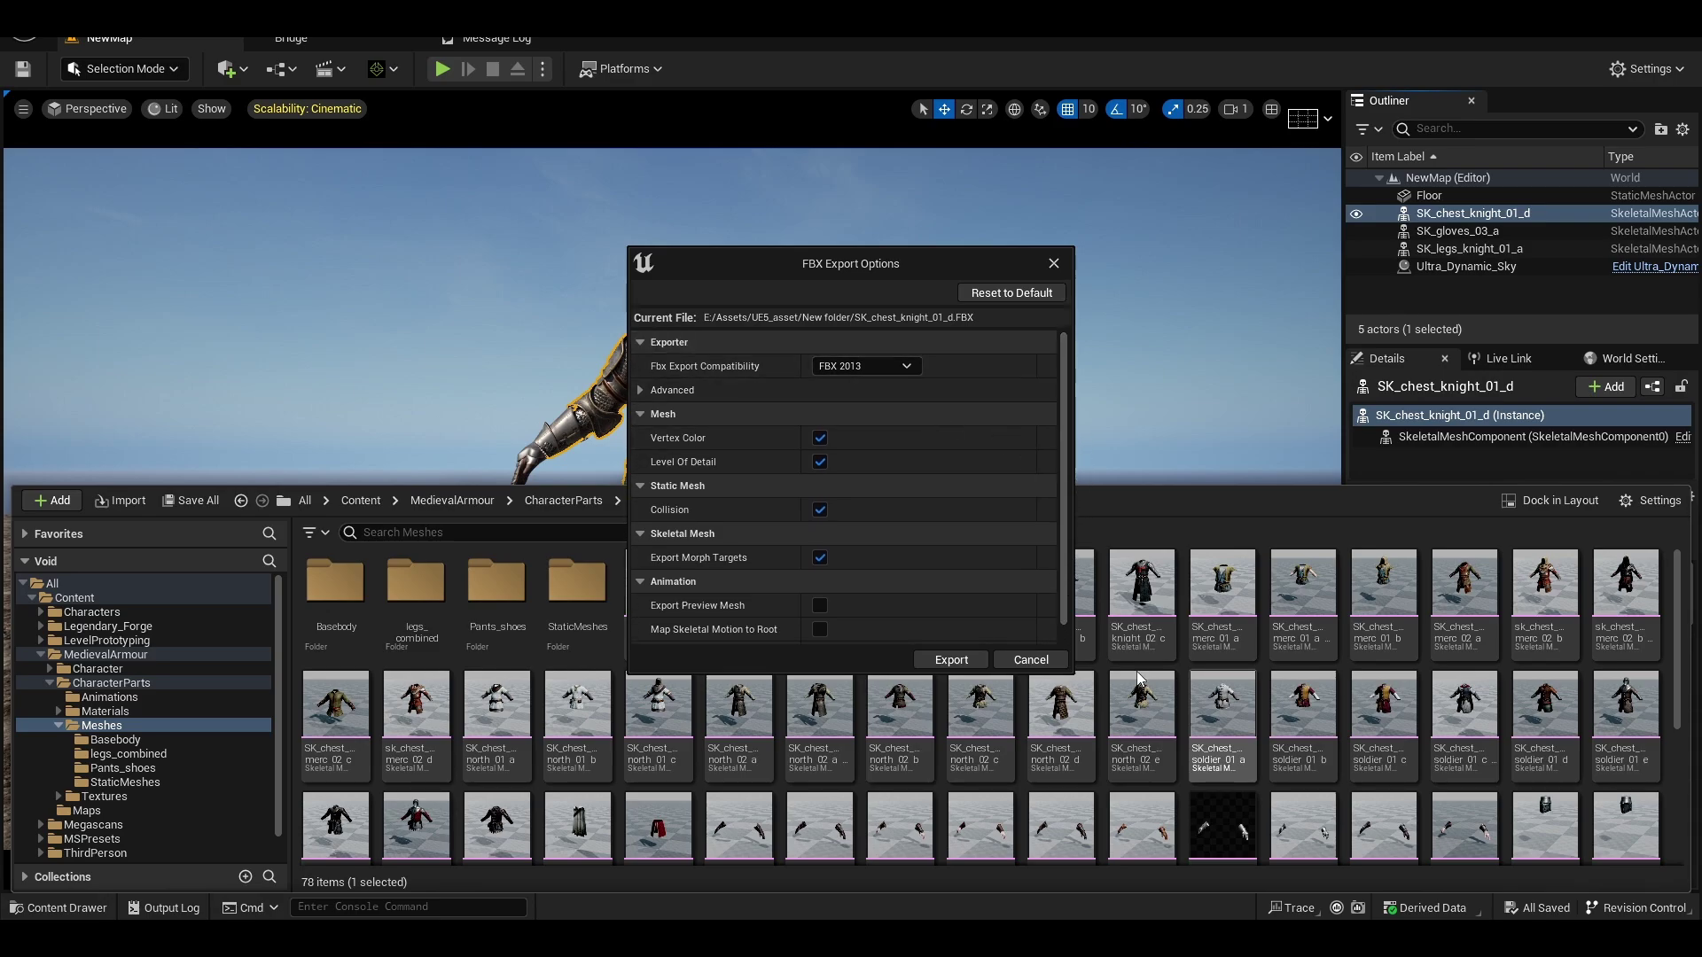
click(1031, 659)
Step: Locate the SK_gloves_03_a actor's mesh asset in the content browser and select the legs actor
click(1453, 233)
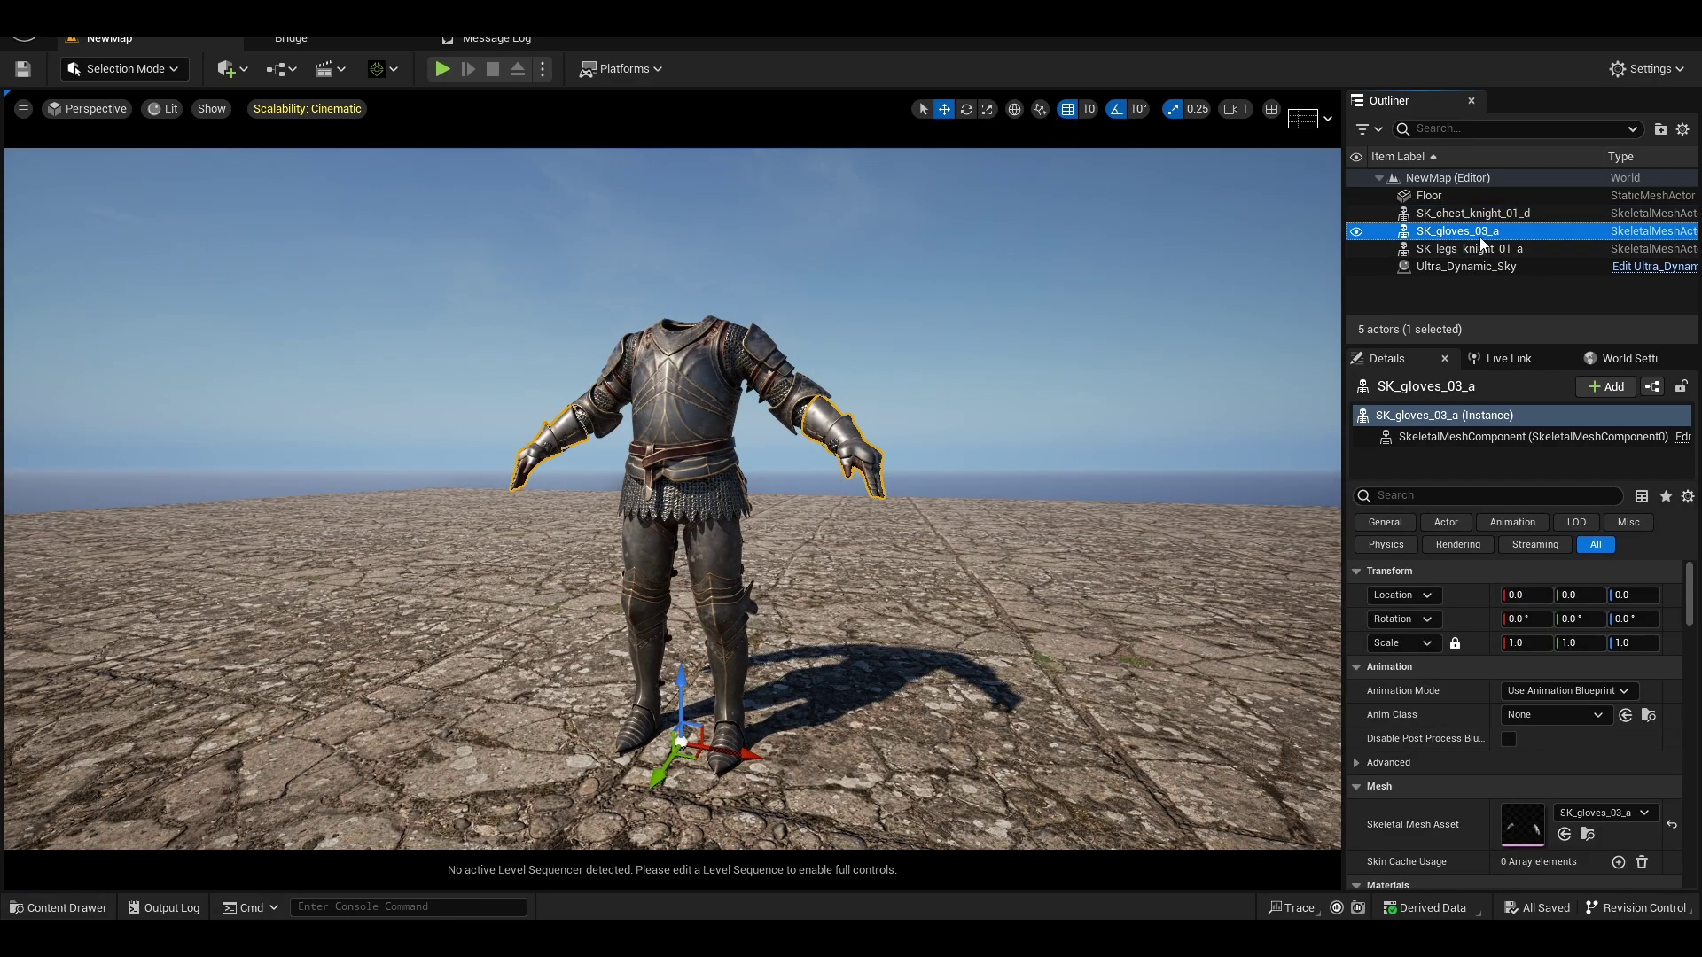
right_click(1482, 243)
click(1528, 273)
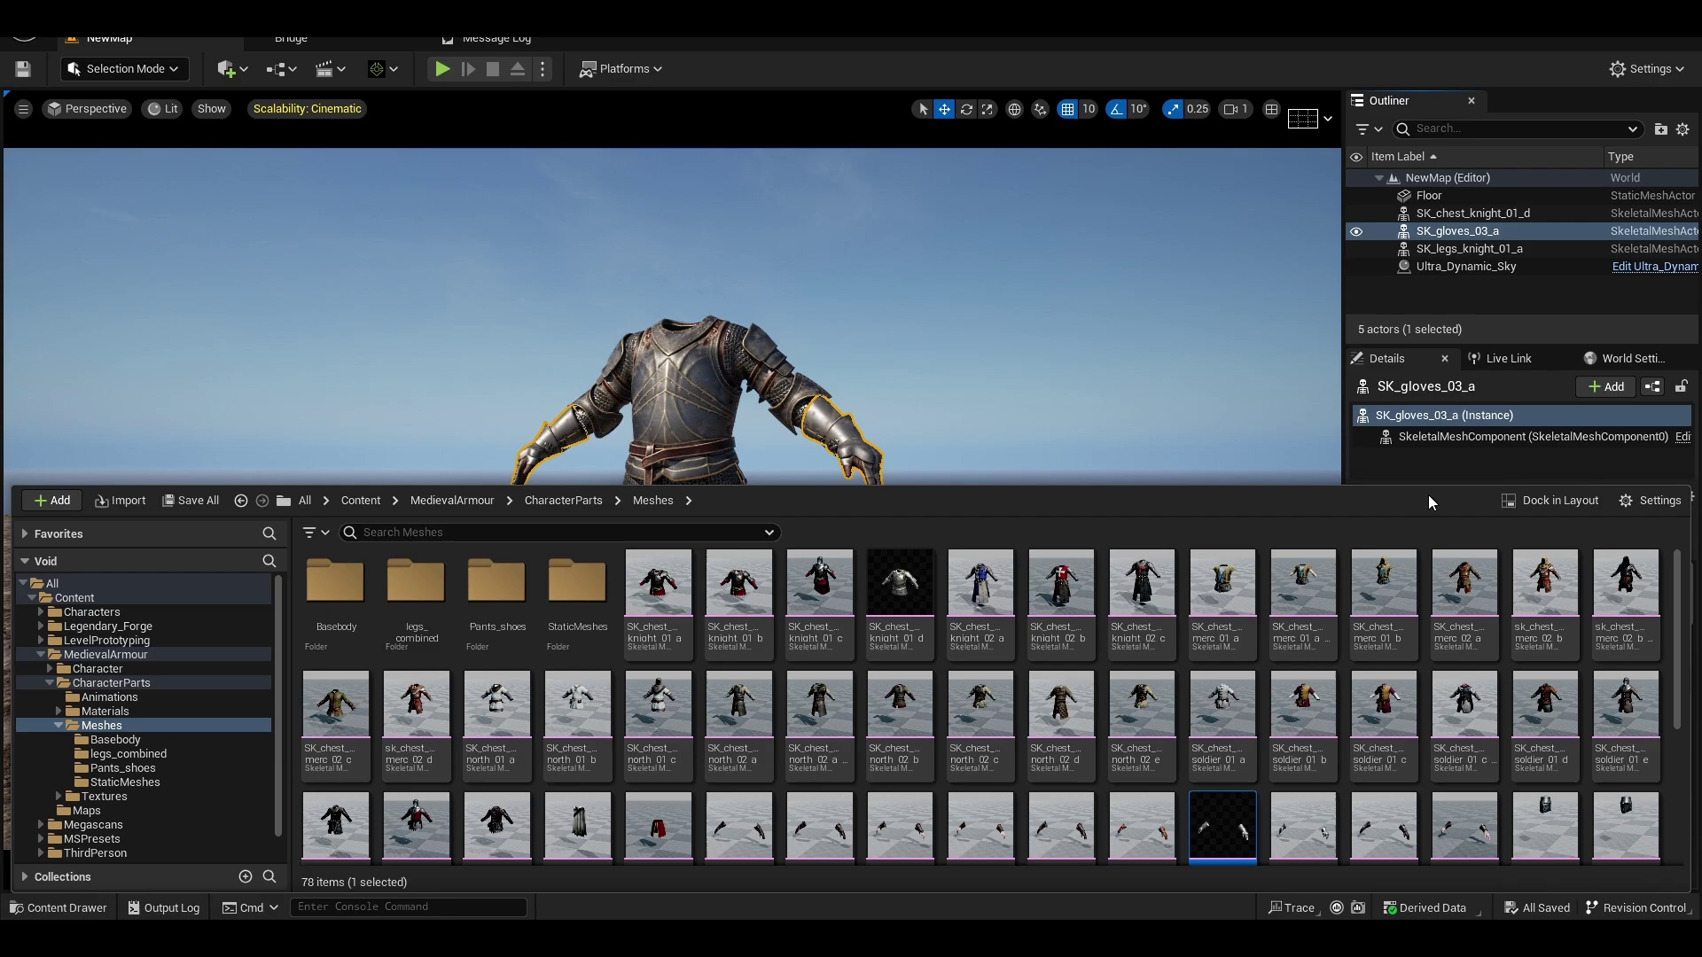
click(1454, 250)
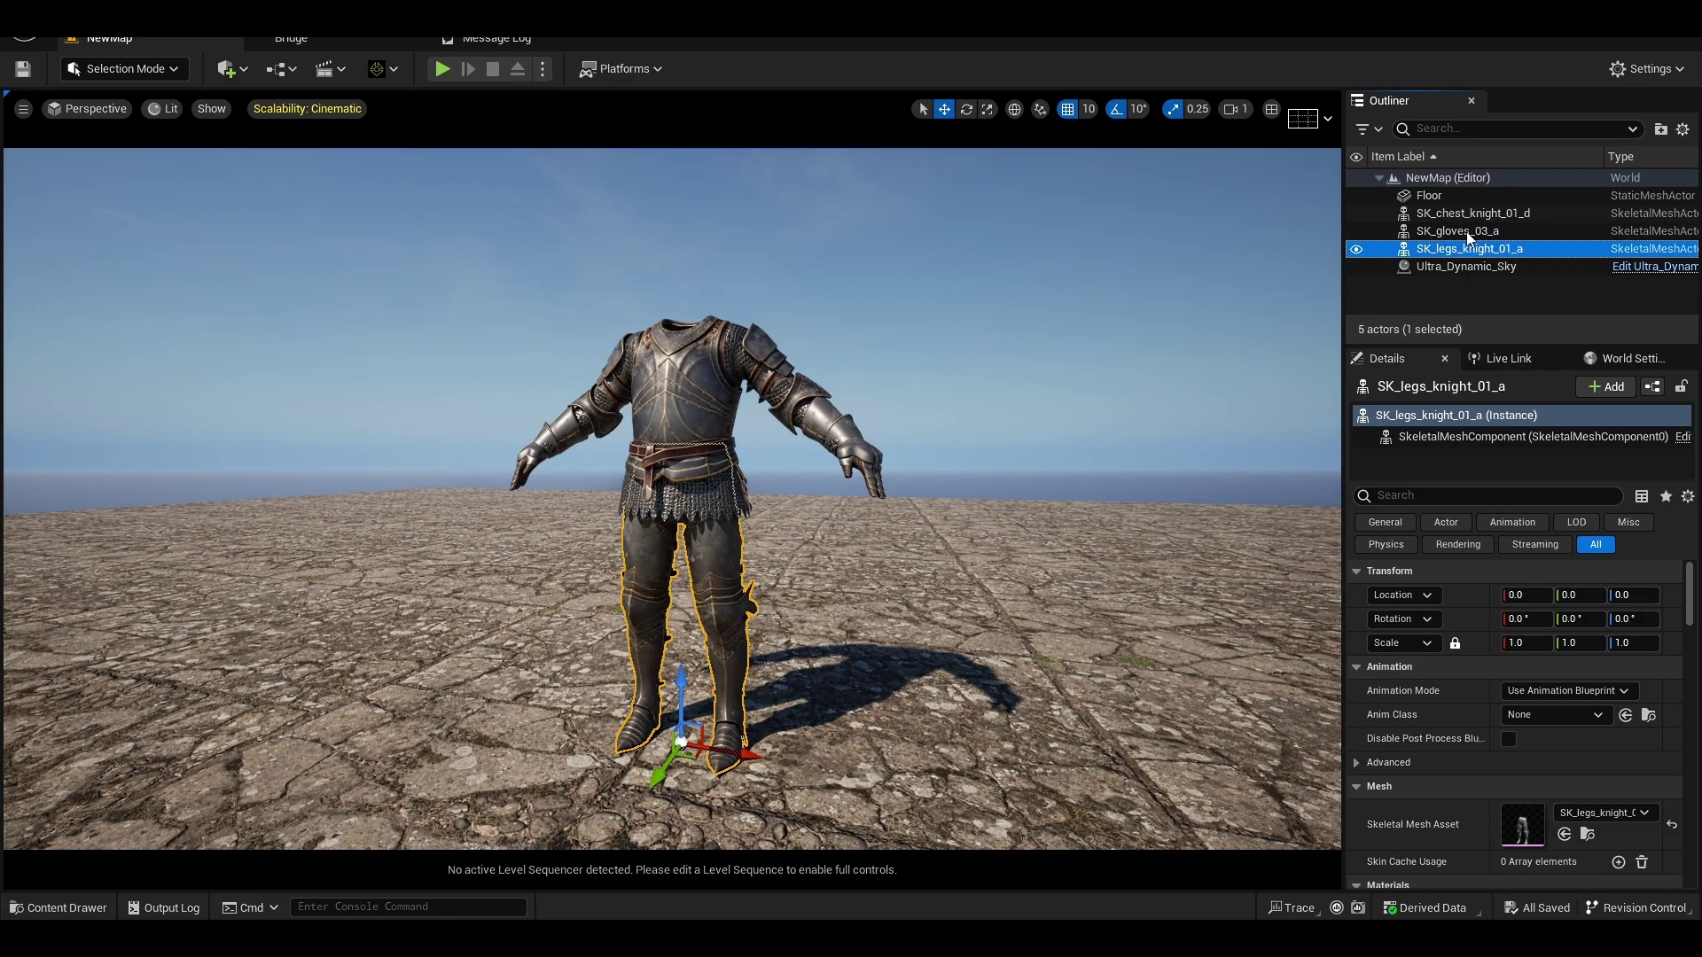
Step: Open the material instance MI_chest_knight_01_b assigned to the chest armour to view its textures
click(1481, 216)
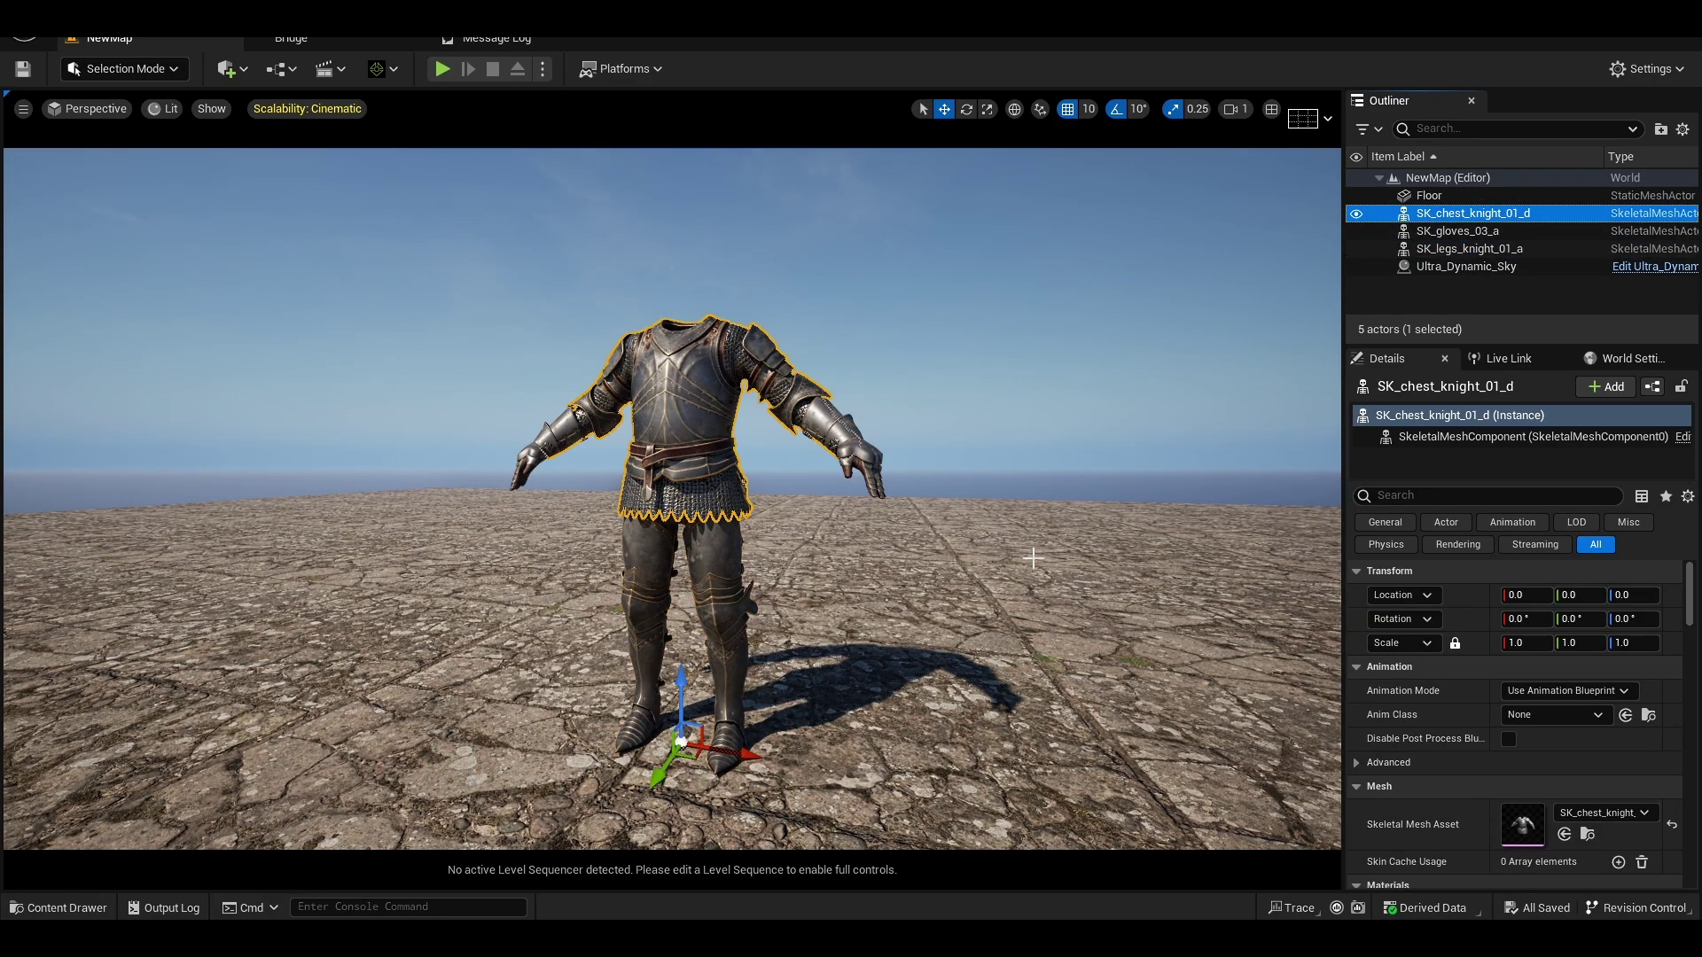
scroll(1458, 798, down, 3)
scroll(1458, 797, down, 1)
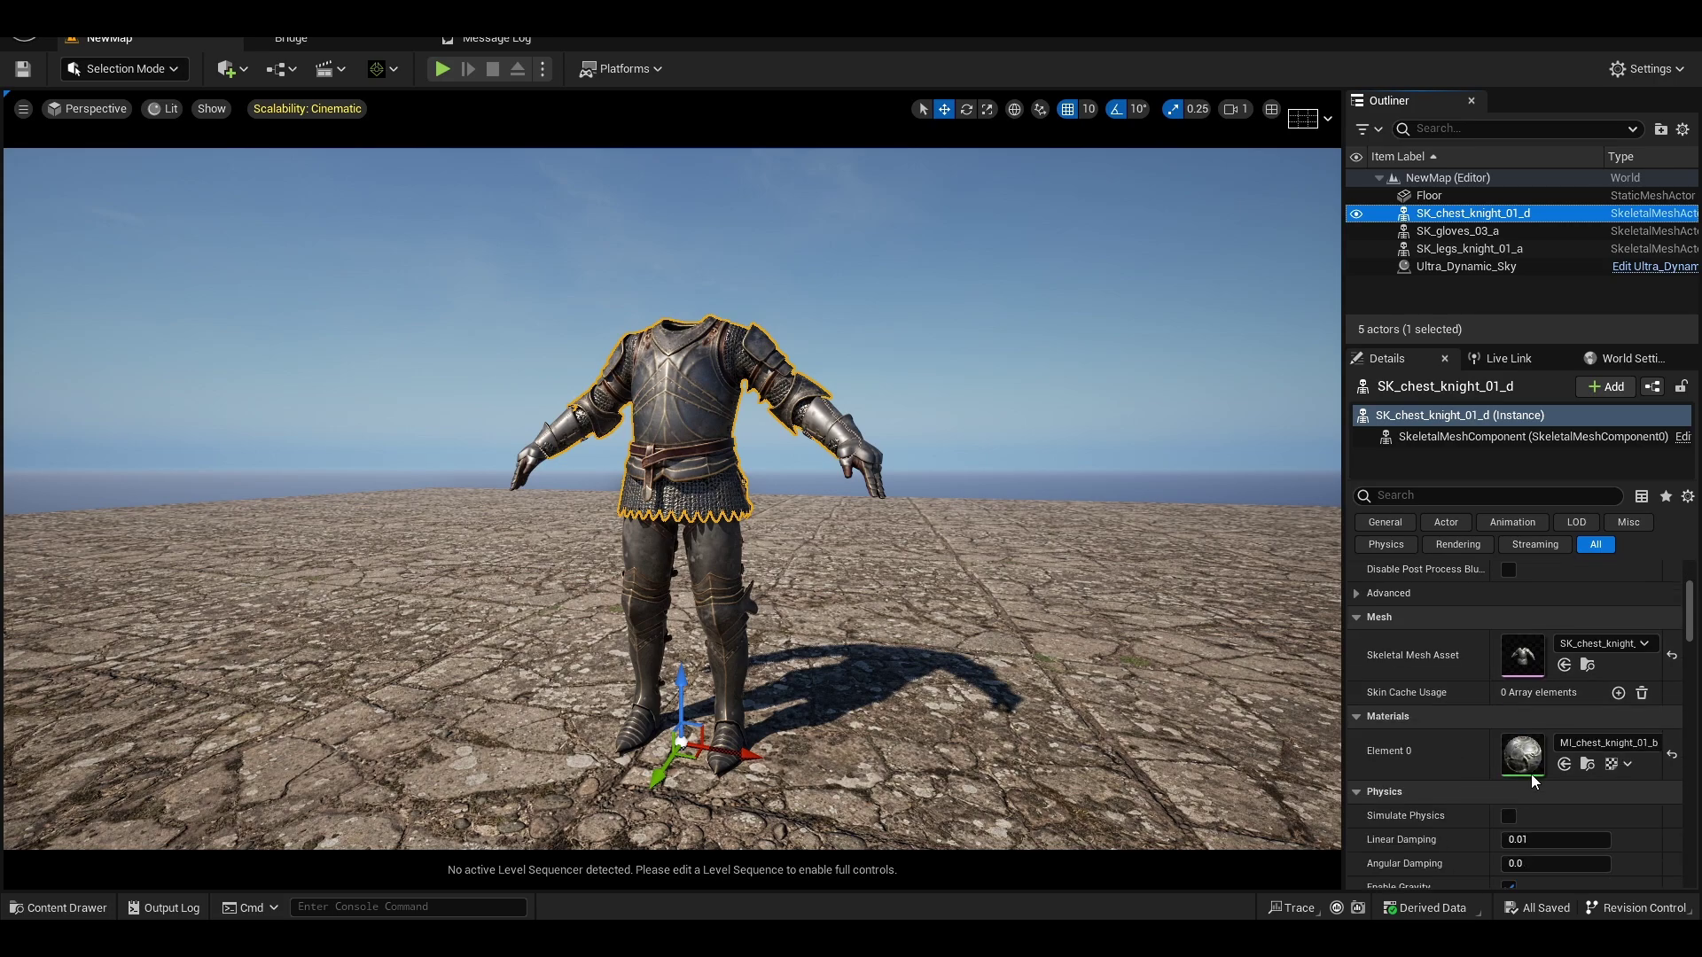
double_click(1528, 764)
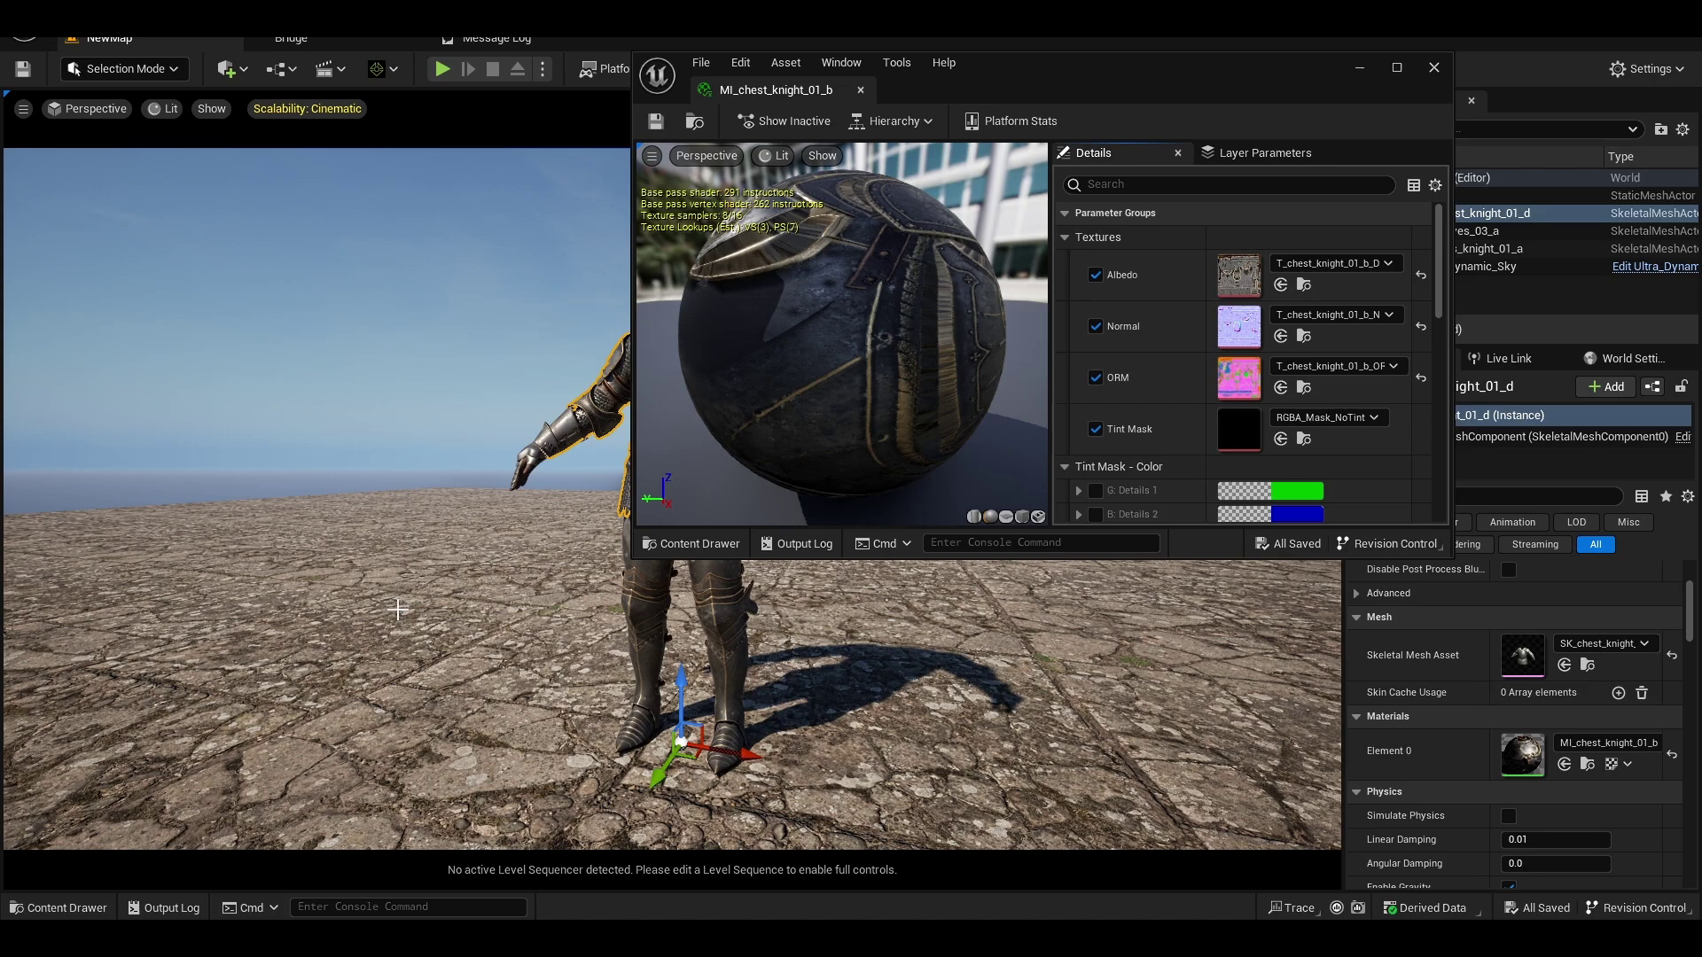
Step: Search the Textures folder under MedievalArmour/CharacterParts for t_chest_knight_01_b
click(55, 913)
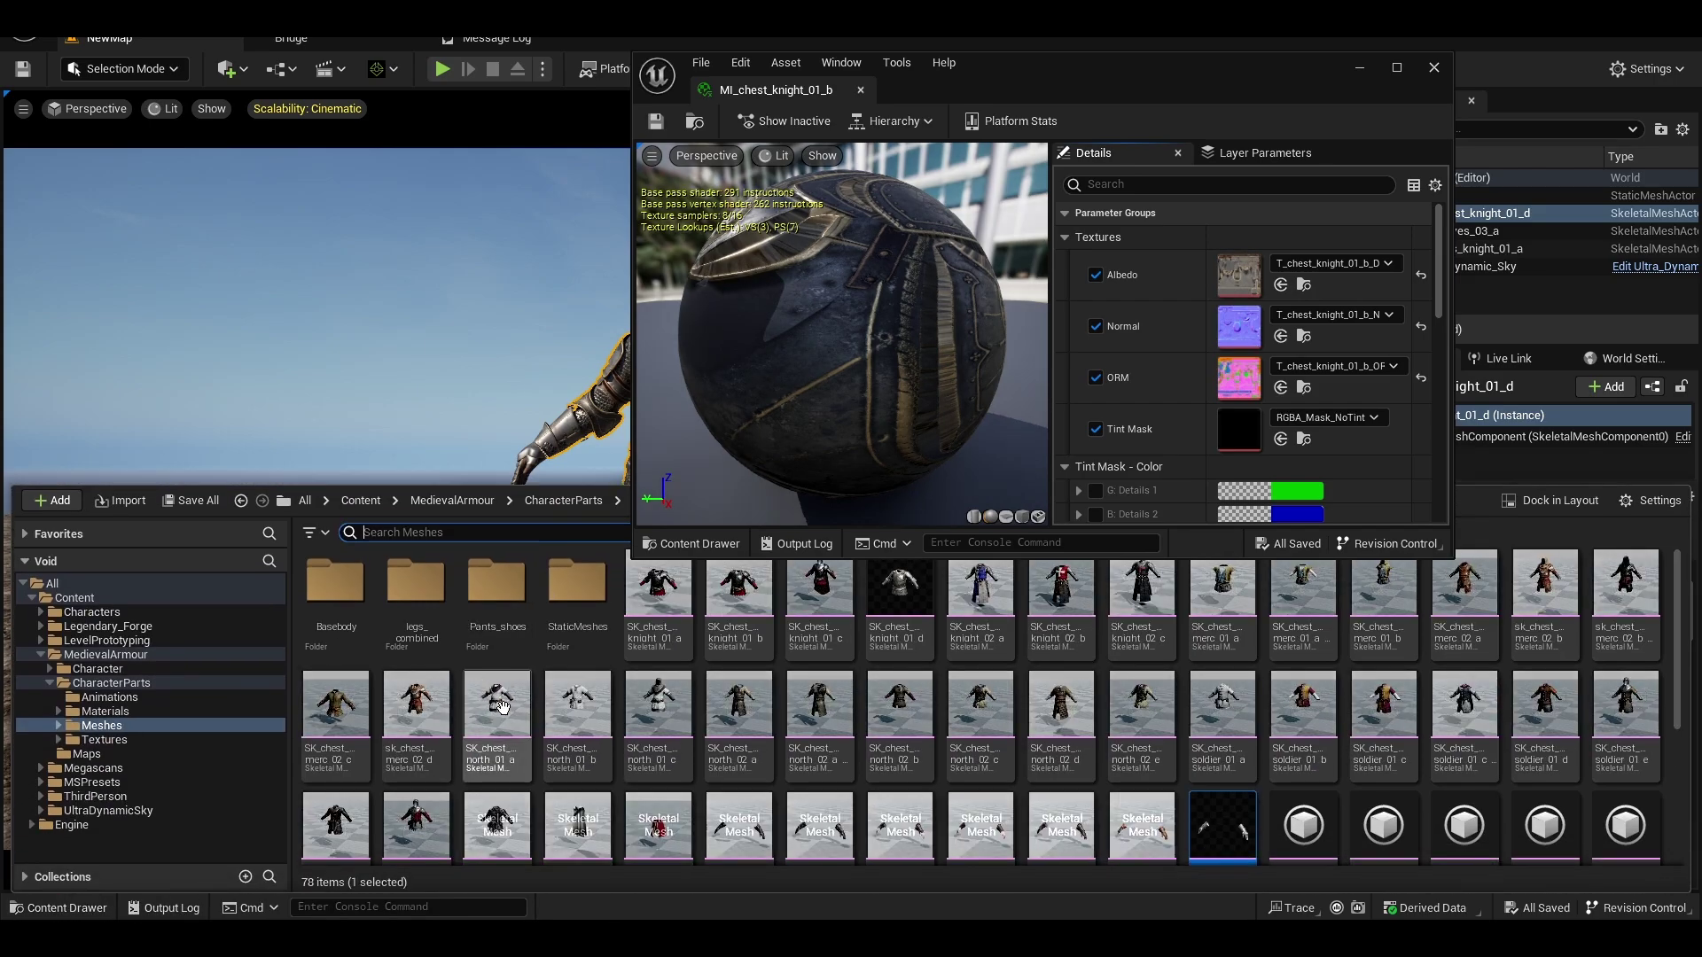
click(129, 753)
click(562, 500)
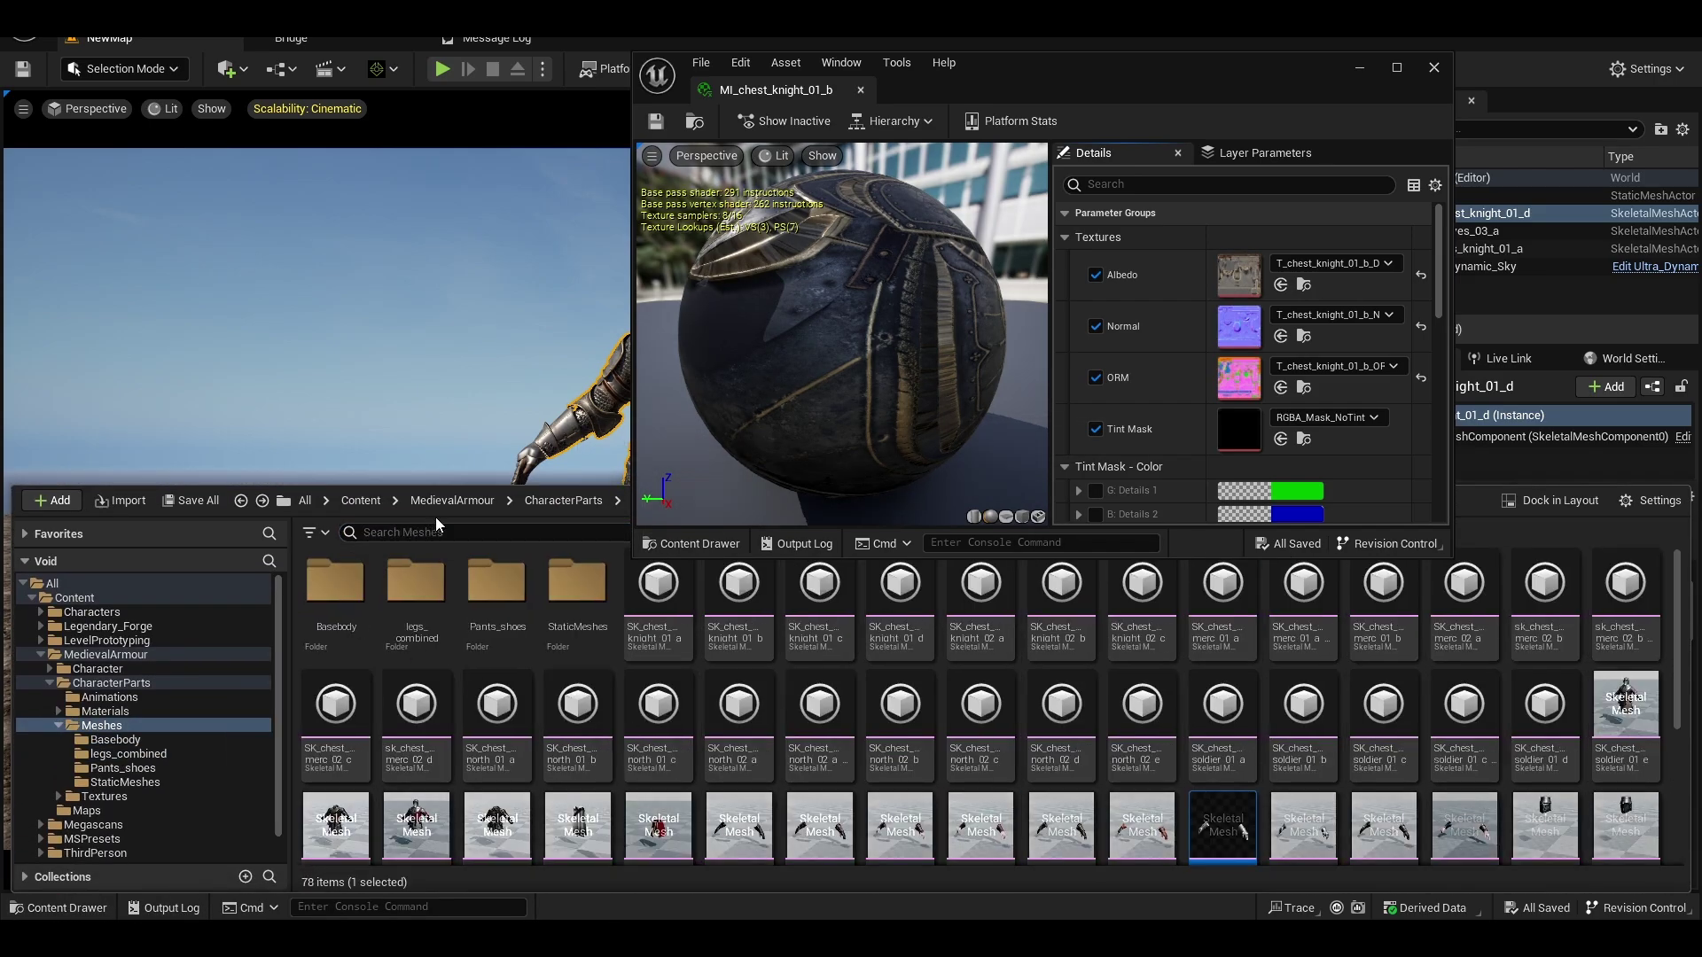
click(452, 500)
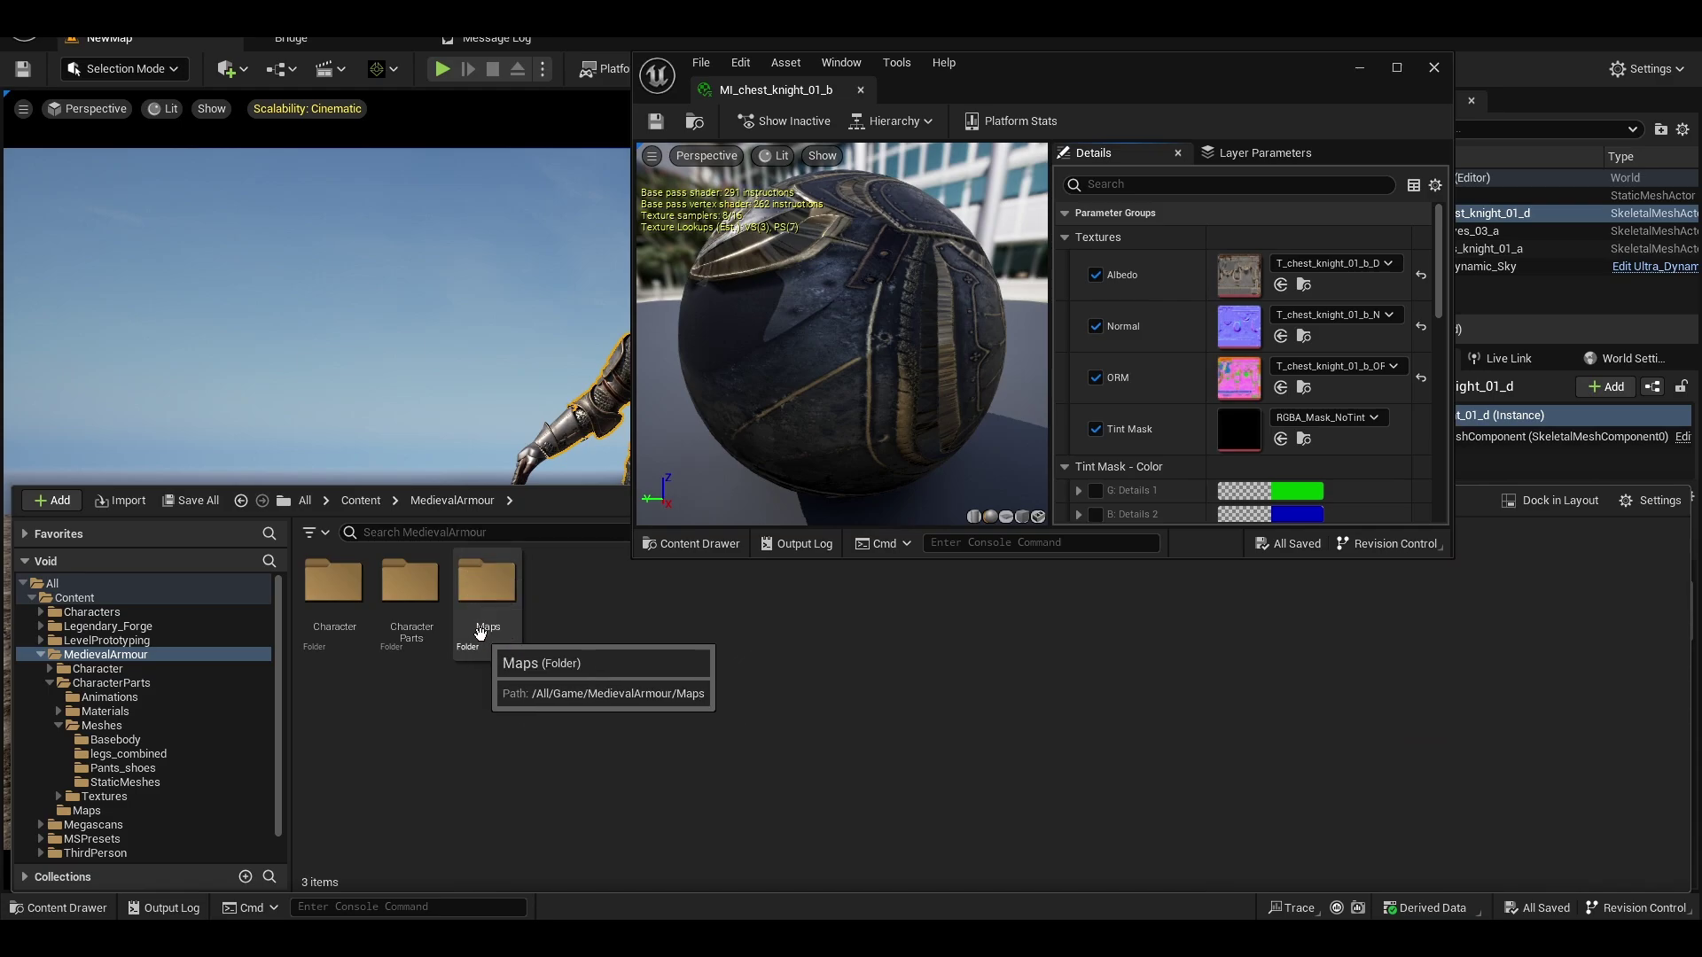
double_click(414, 608)
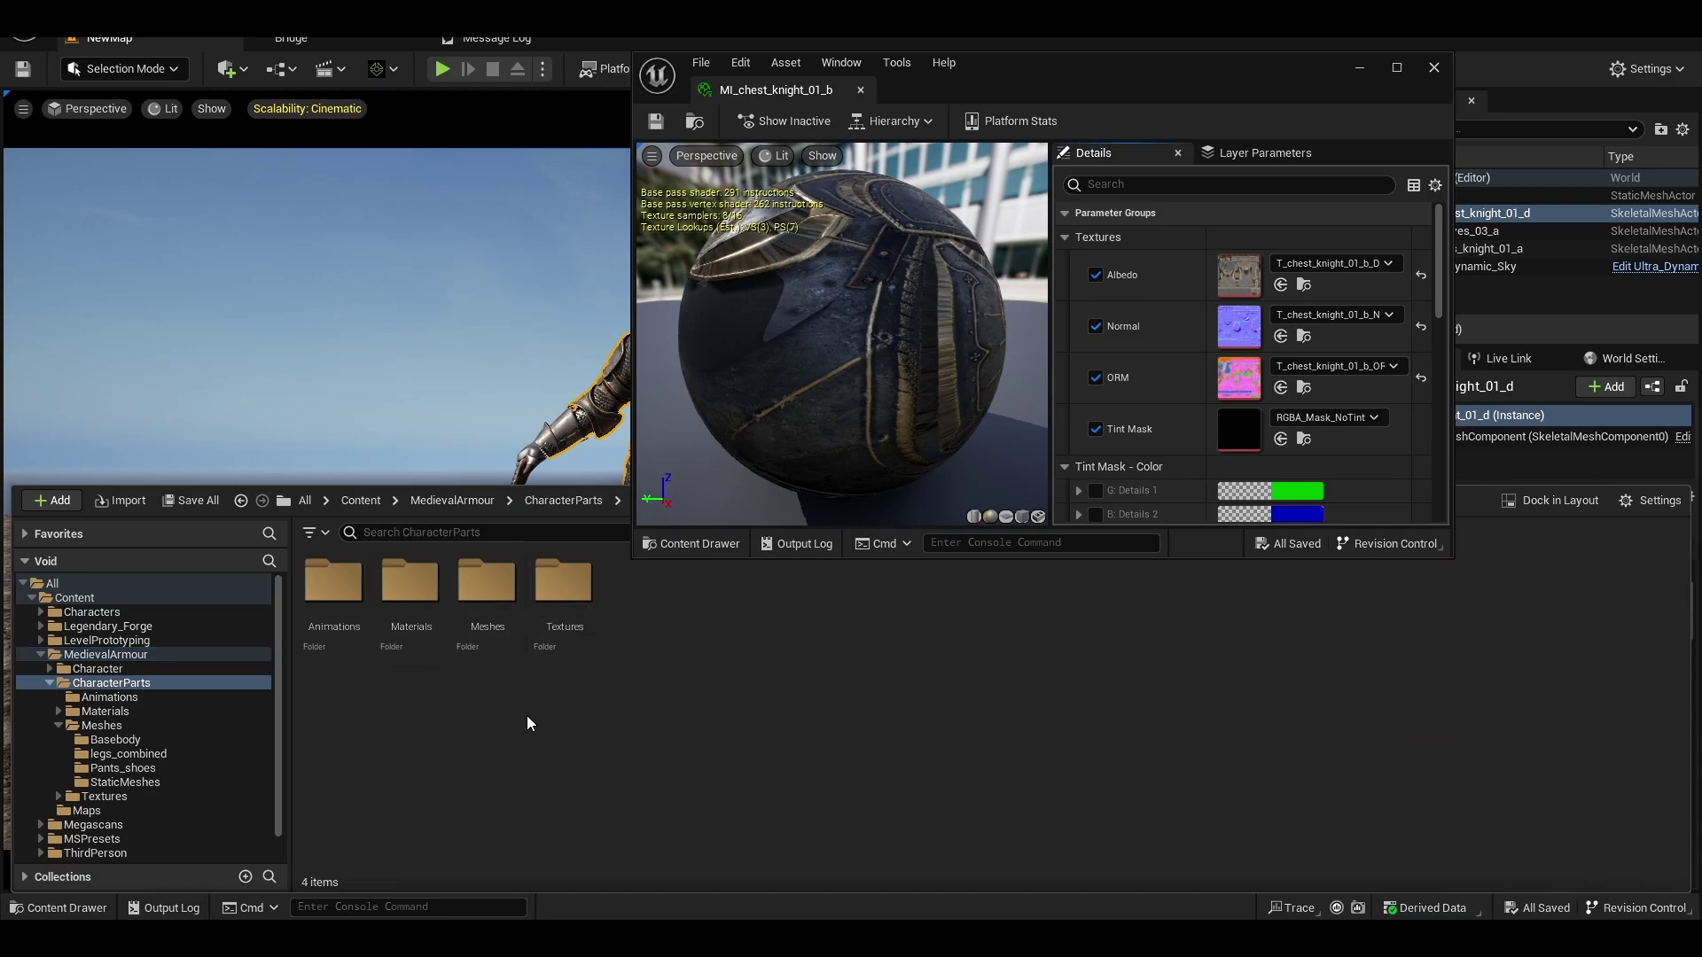
double_click(568, 610)
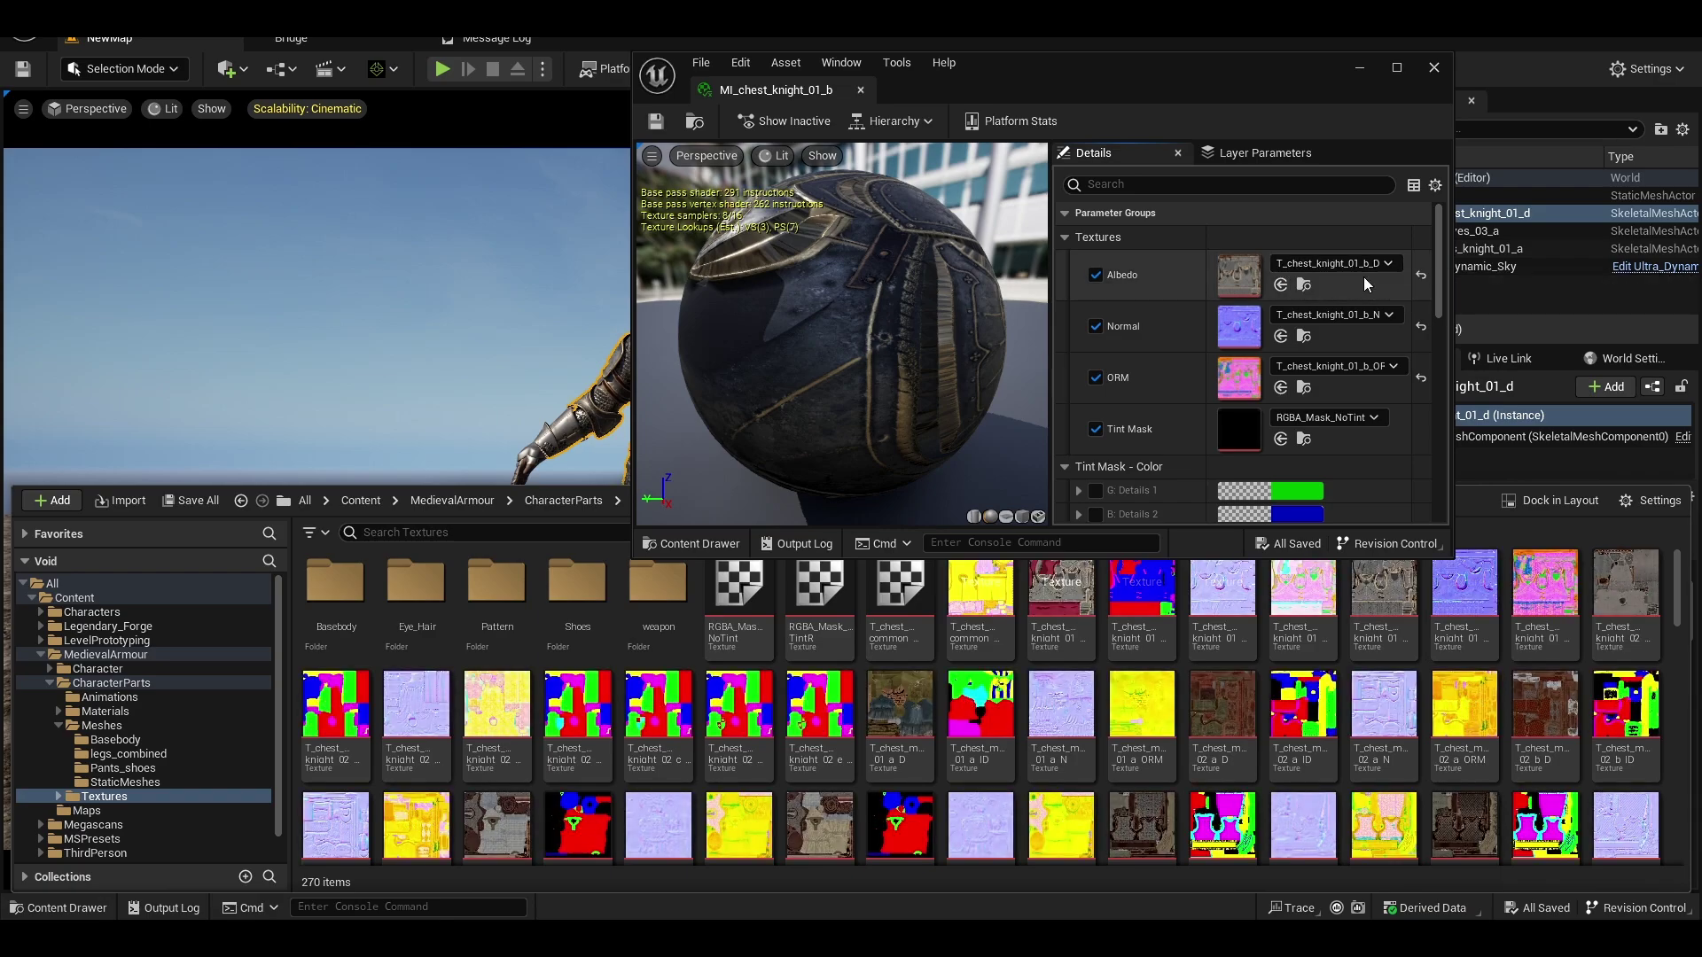
click(426, 532)
text(t_chest_knight_01_b)
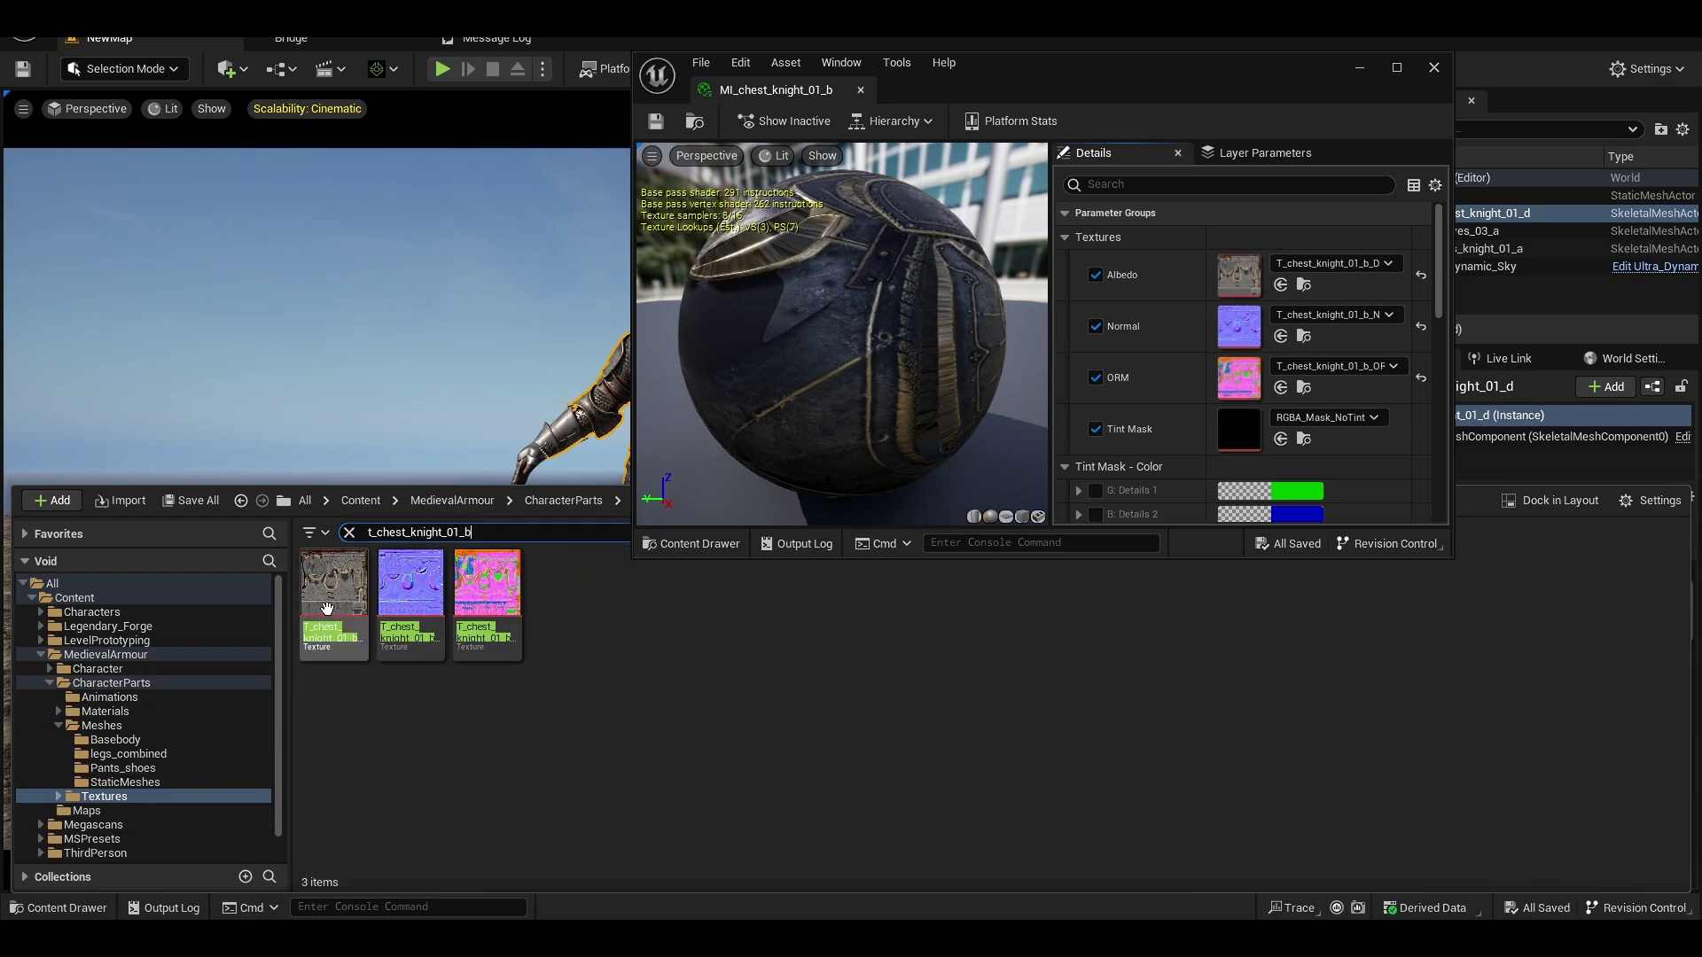
Step: Try to export the chest armour's albedo texture as a PNG file named T_chest_knight_01_b_D
right_click(333, 589)
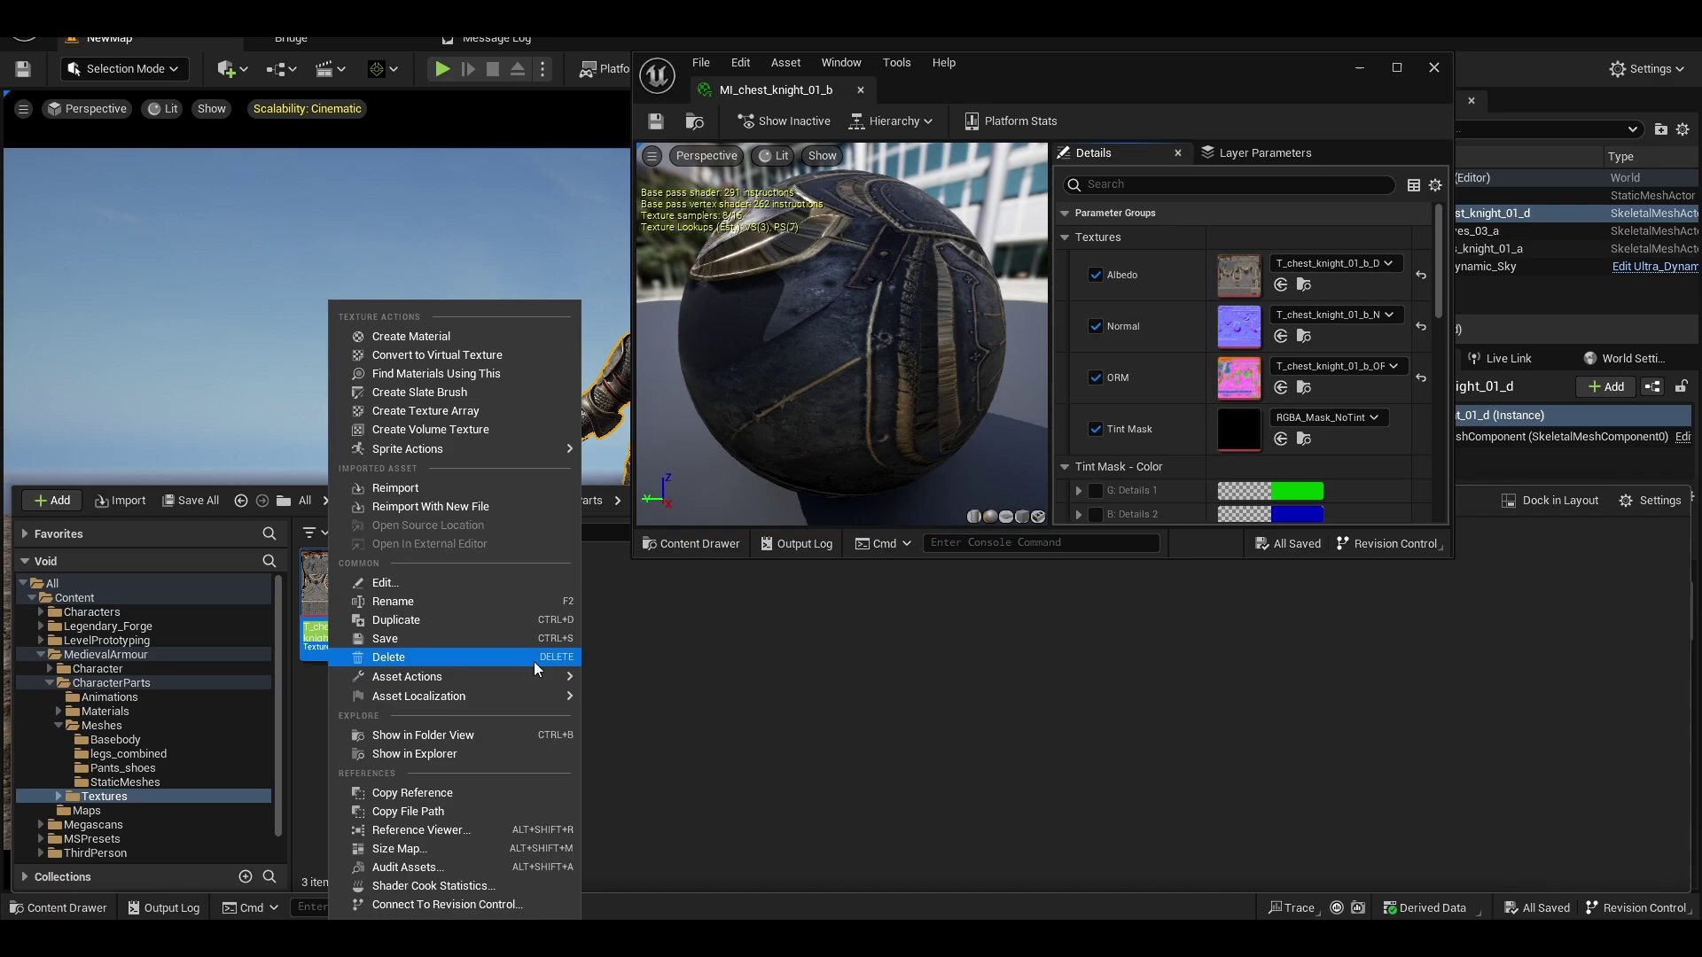
mouse_move(523, 679)
click(693, 734)
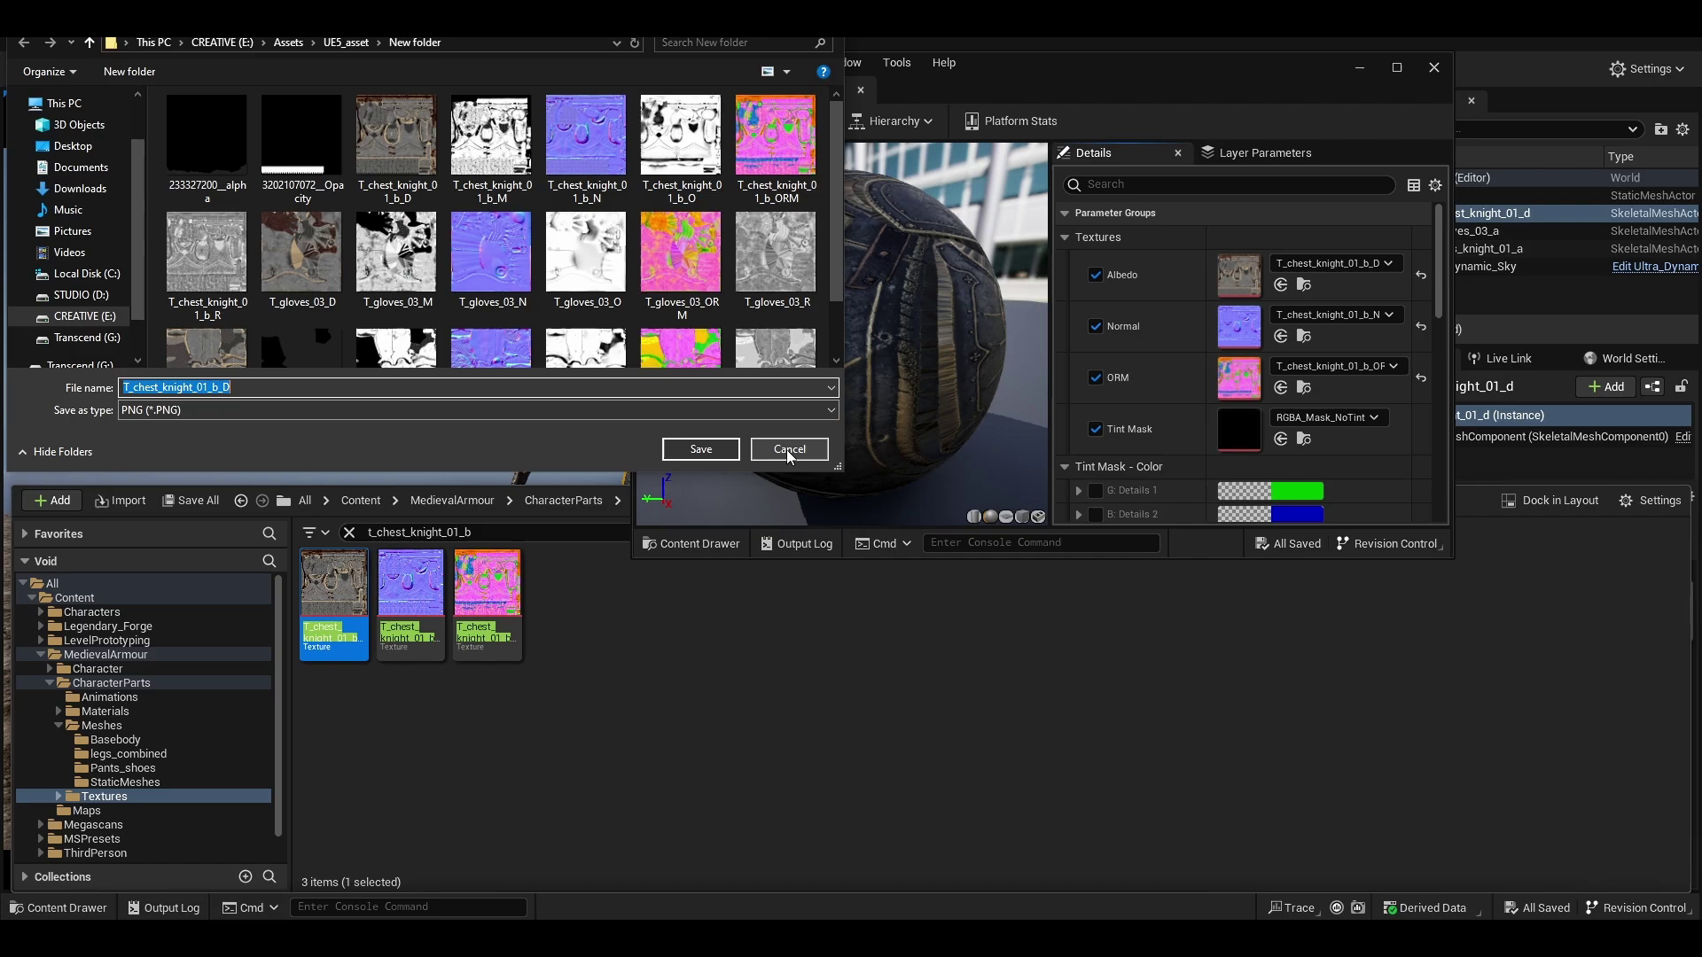
click(789, 450)
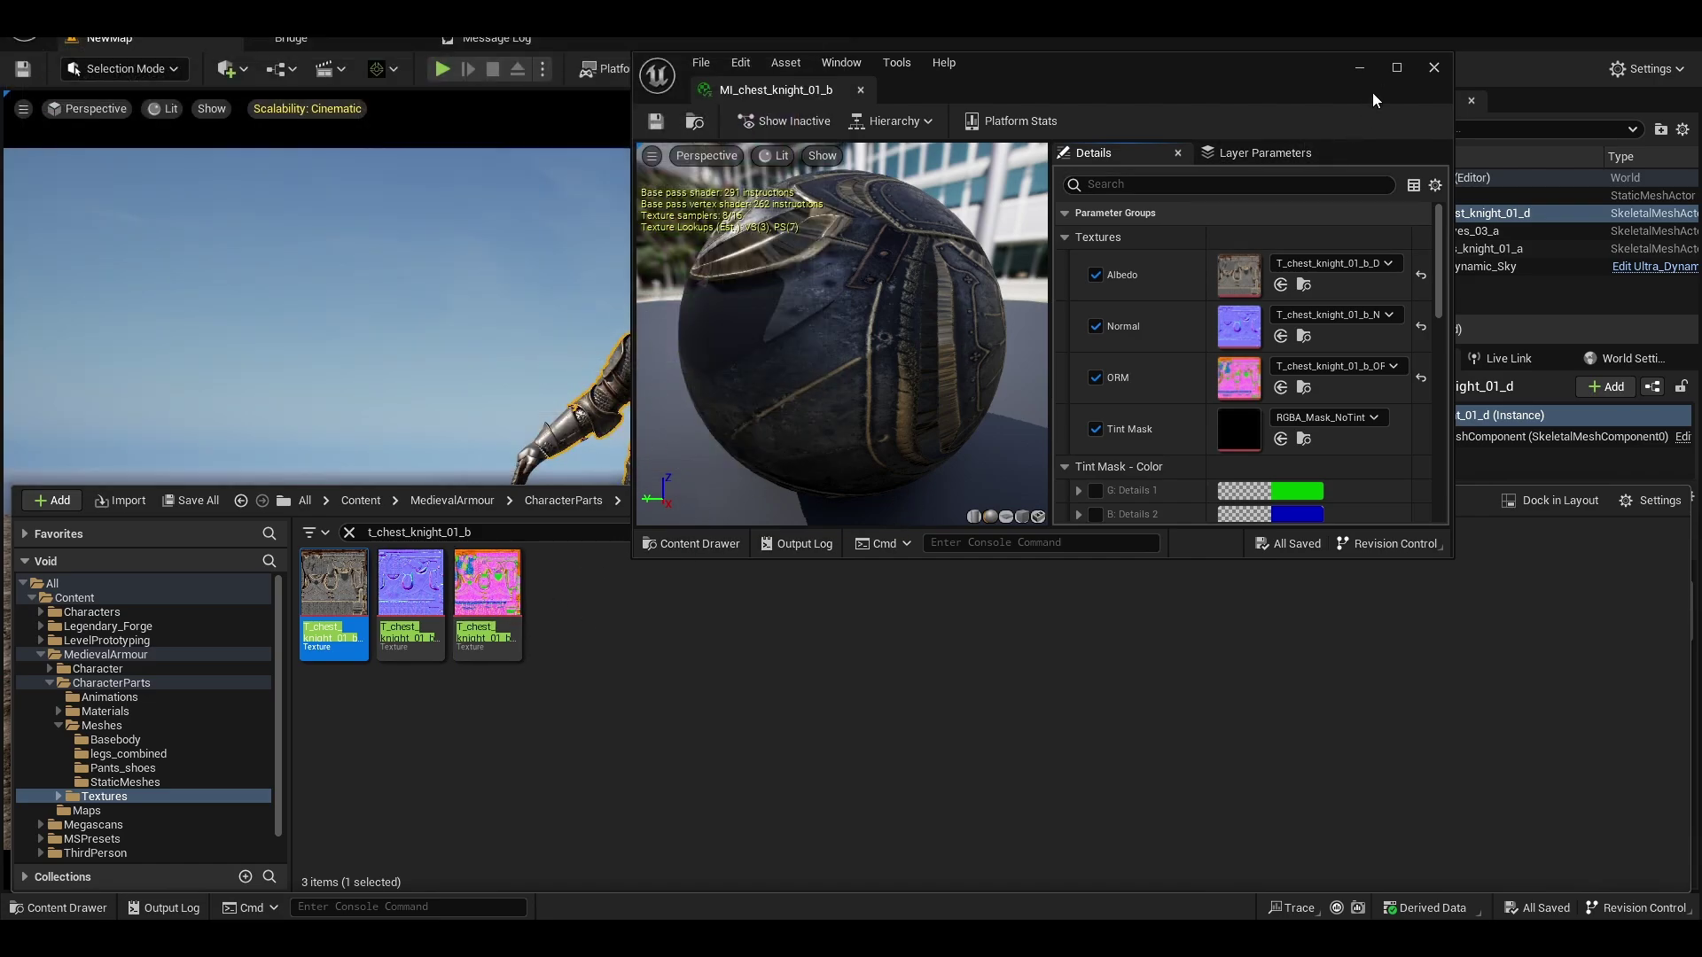
Step: Close the chest armour's material instance editor and the content browser
click(1434, 68)
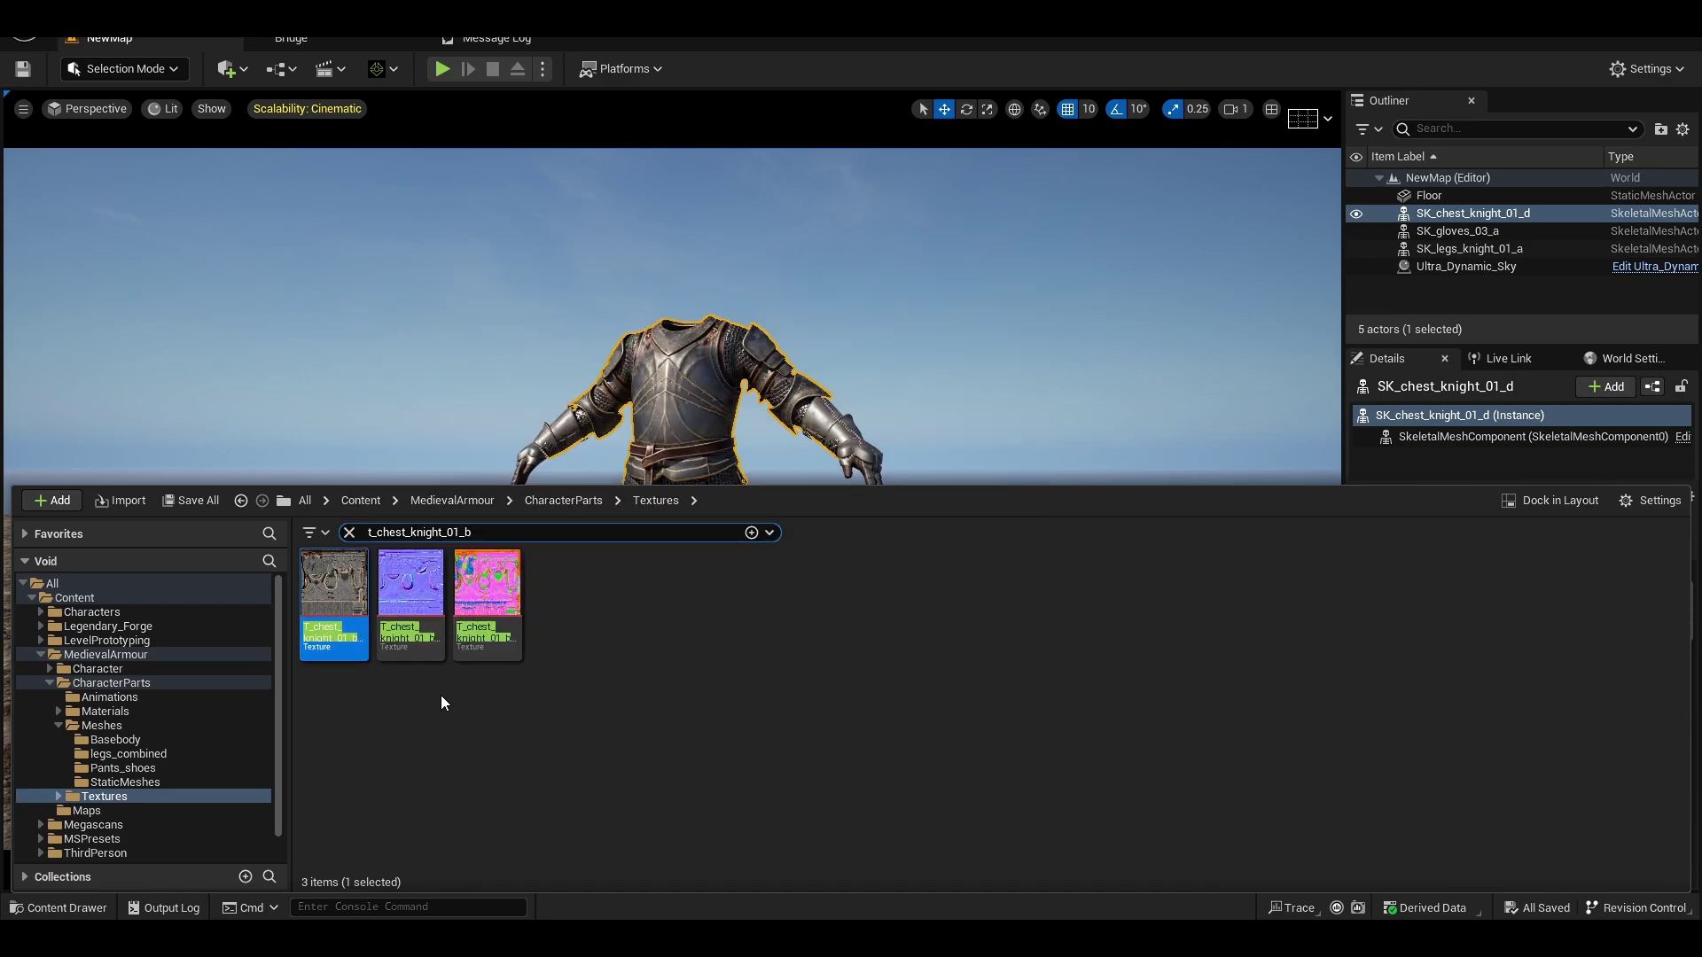
mouse_move(486, 653)
click(85, 916)
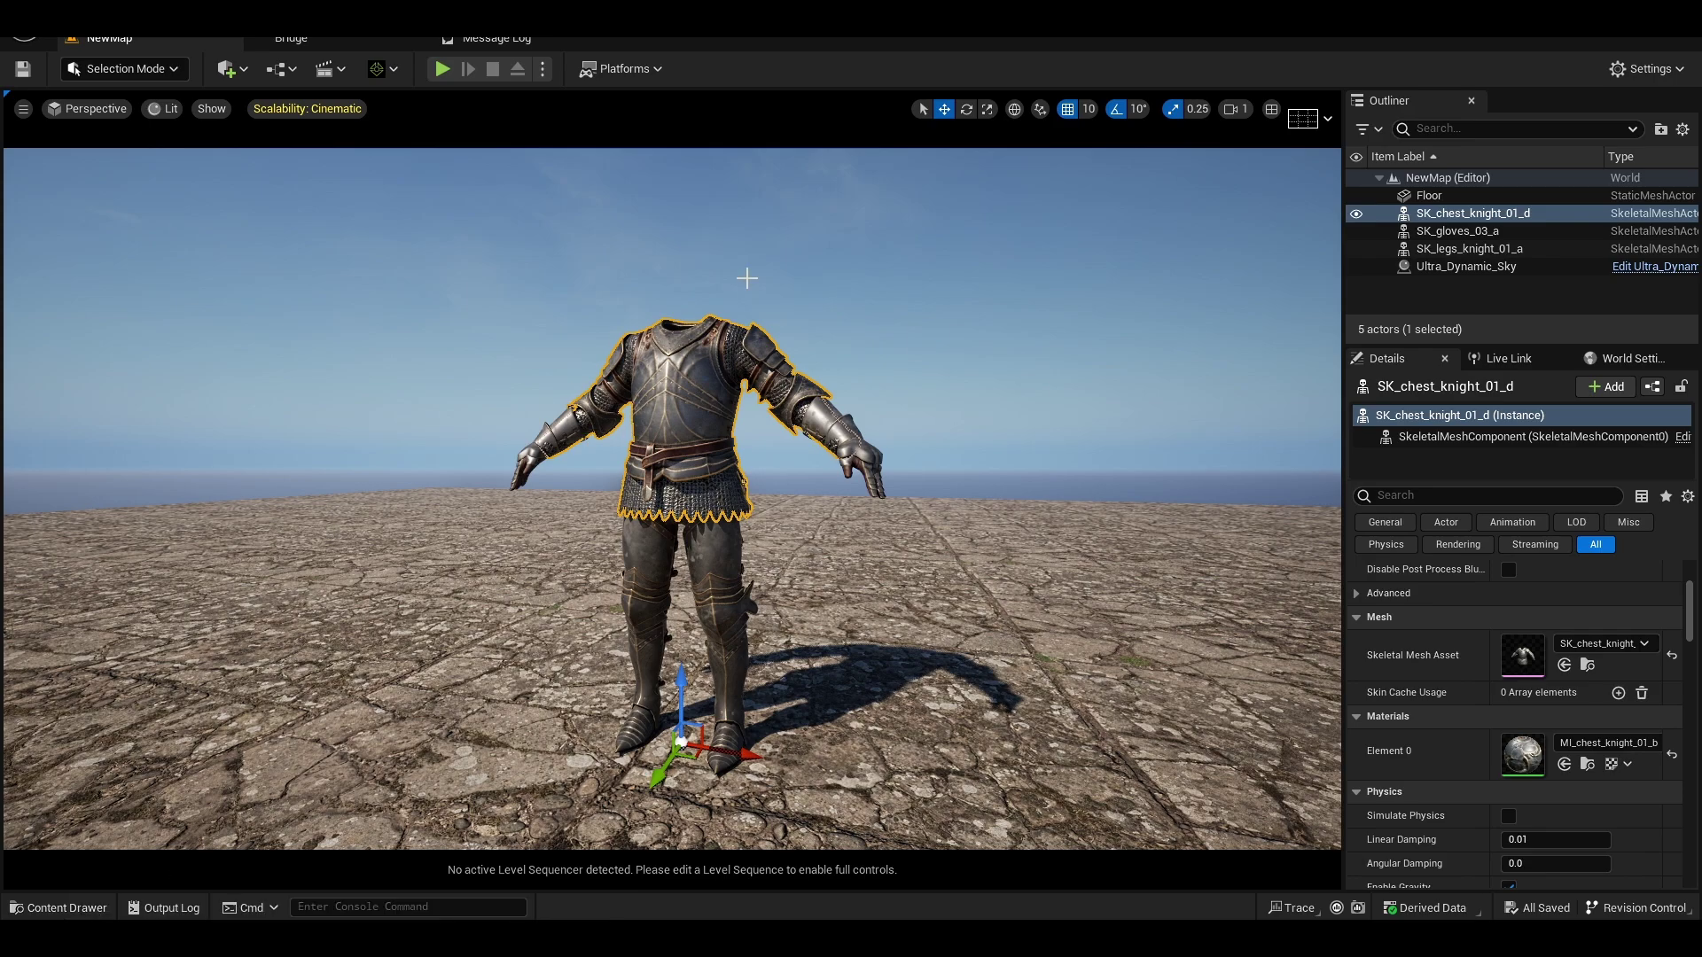
Step: Switch to Character Creator 4 and import the SK_chest_knight_01_d FBX file as a prop
key(Escape)
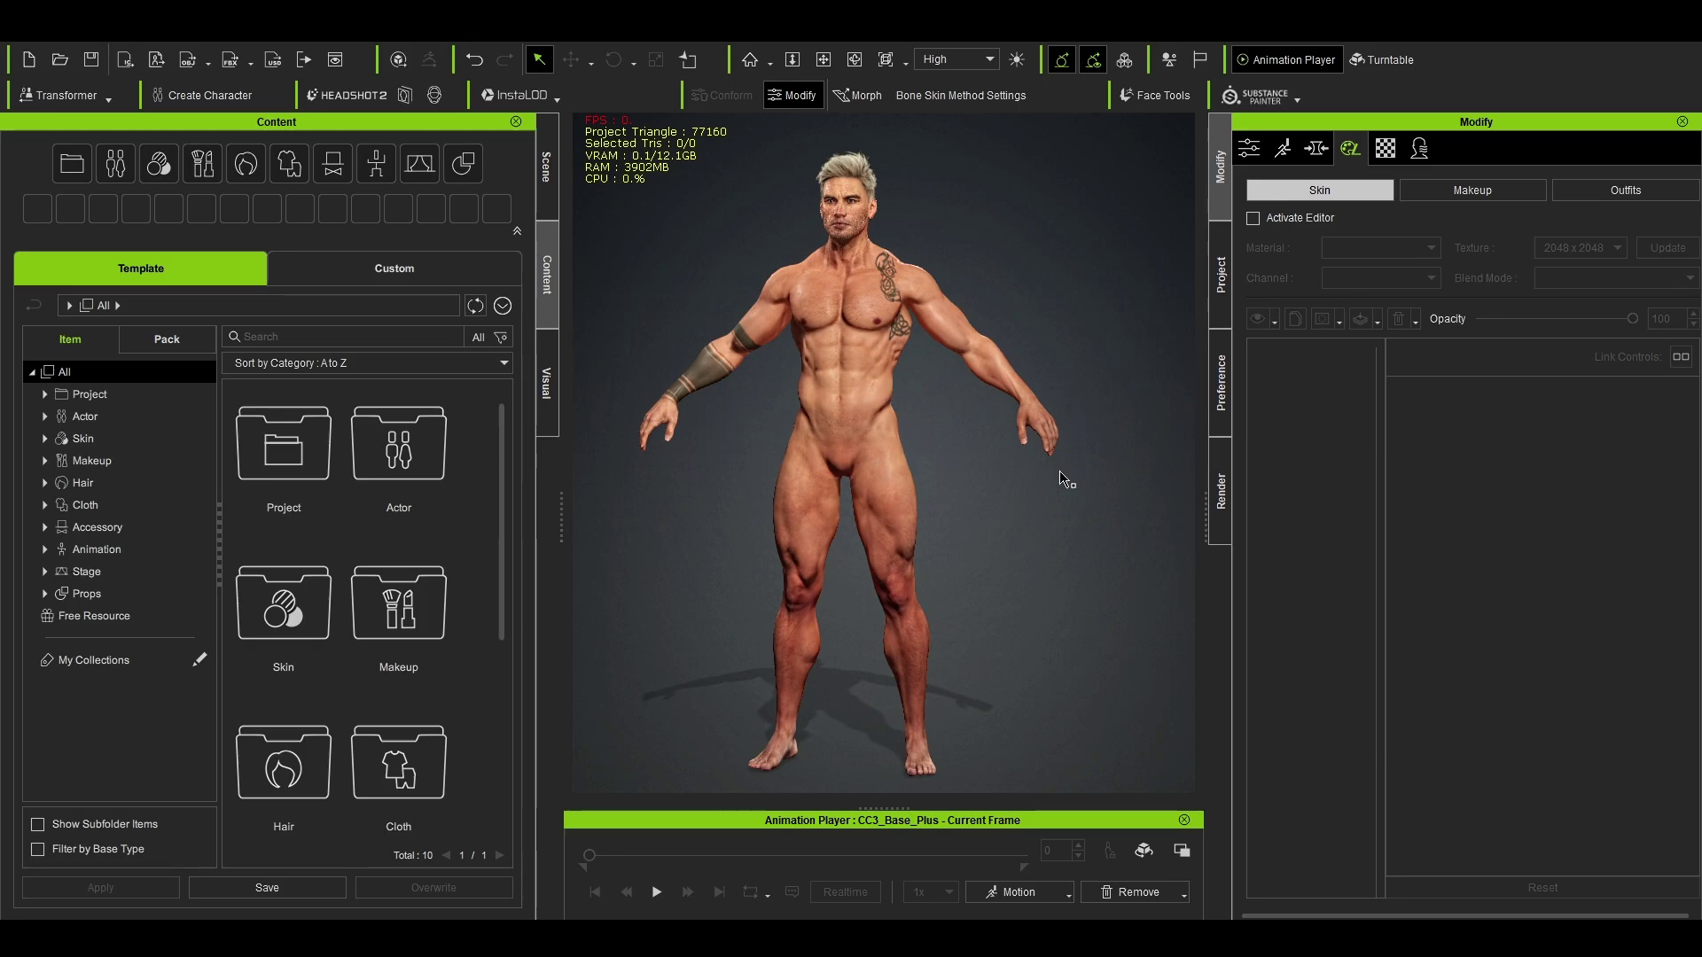
click(15, 37)
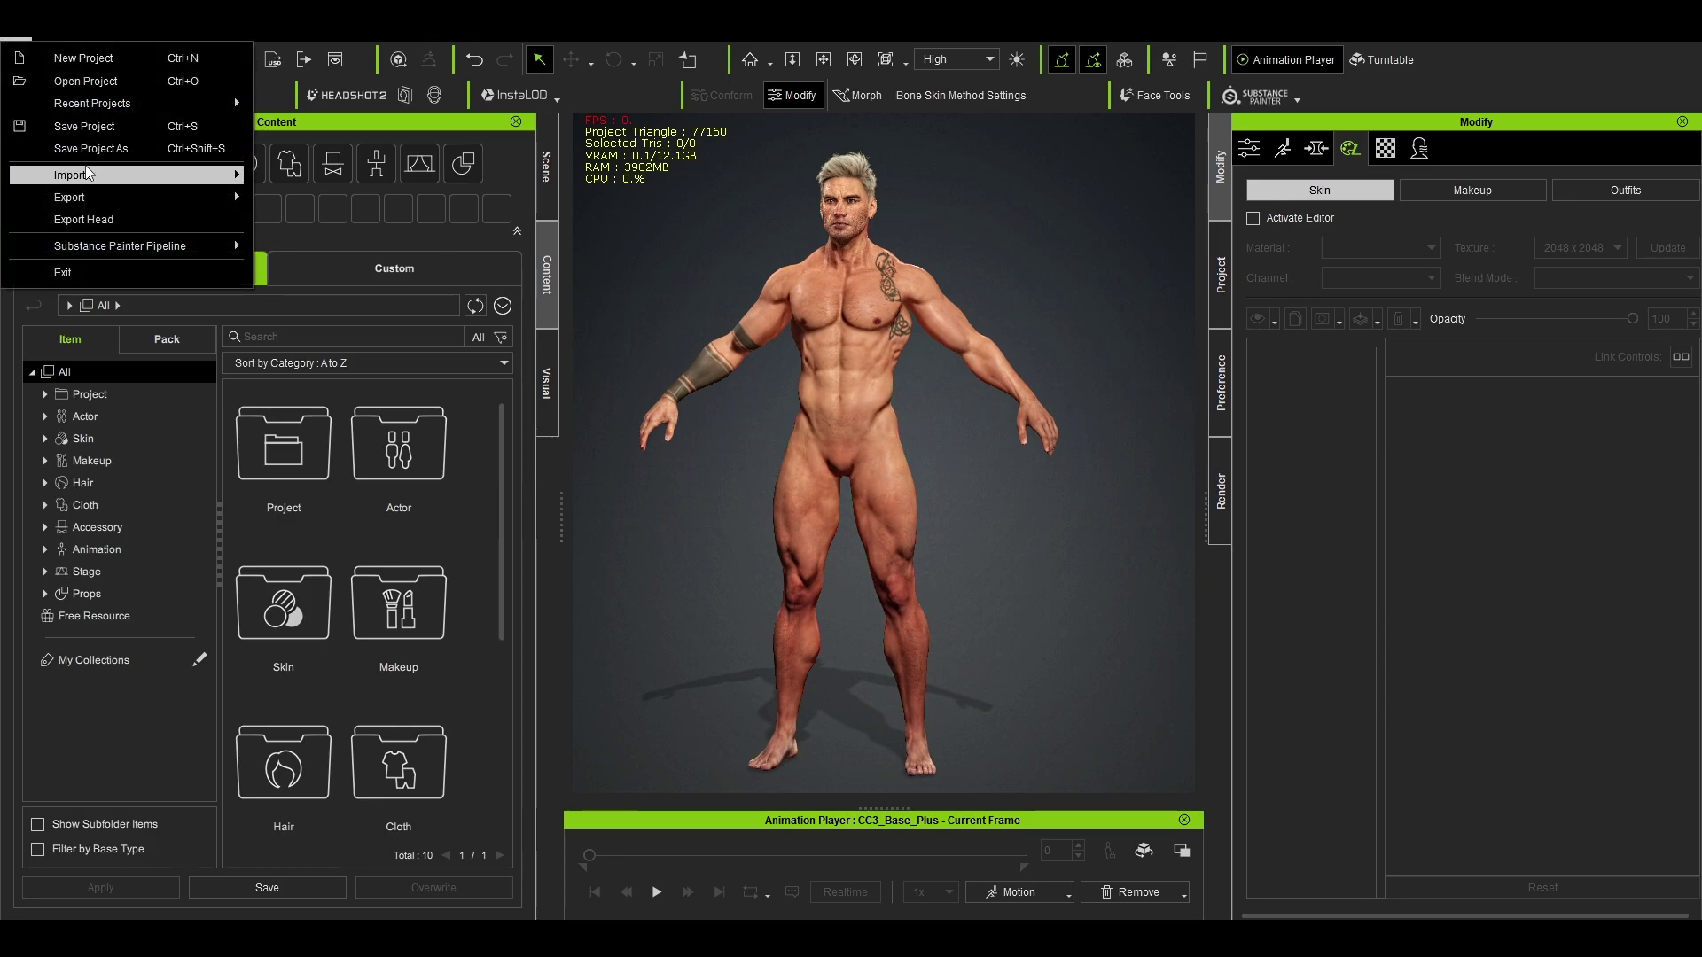
mouse_move(212, 175)
click(285, 178)
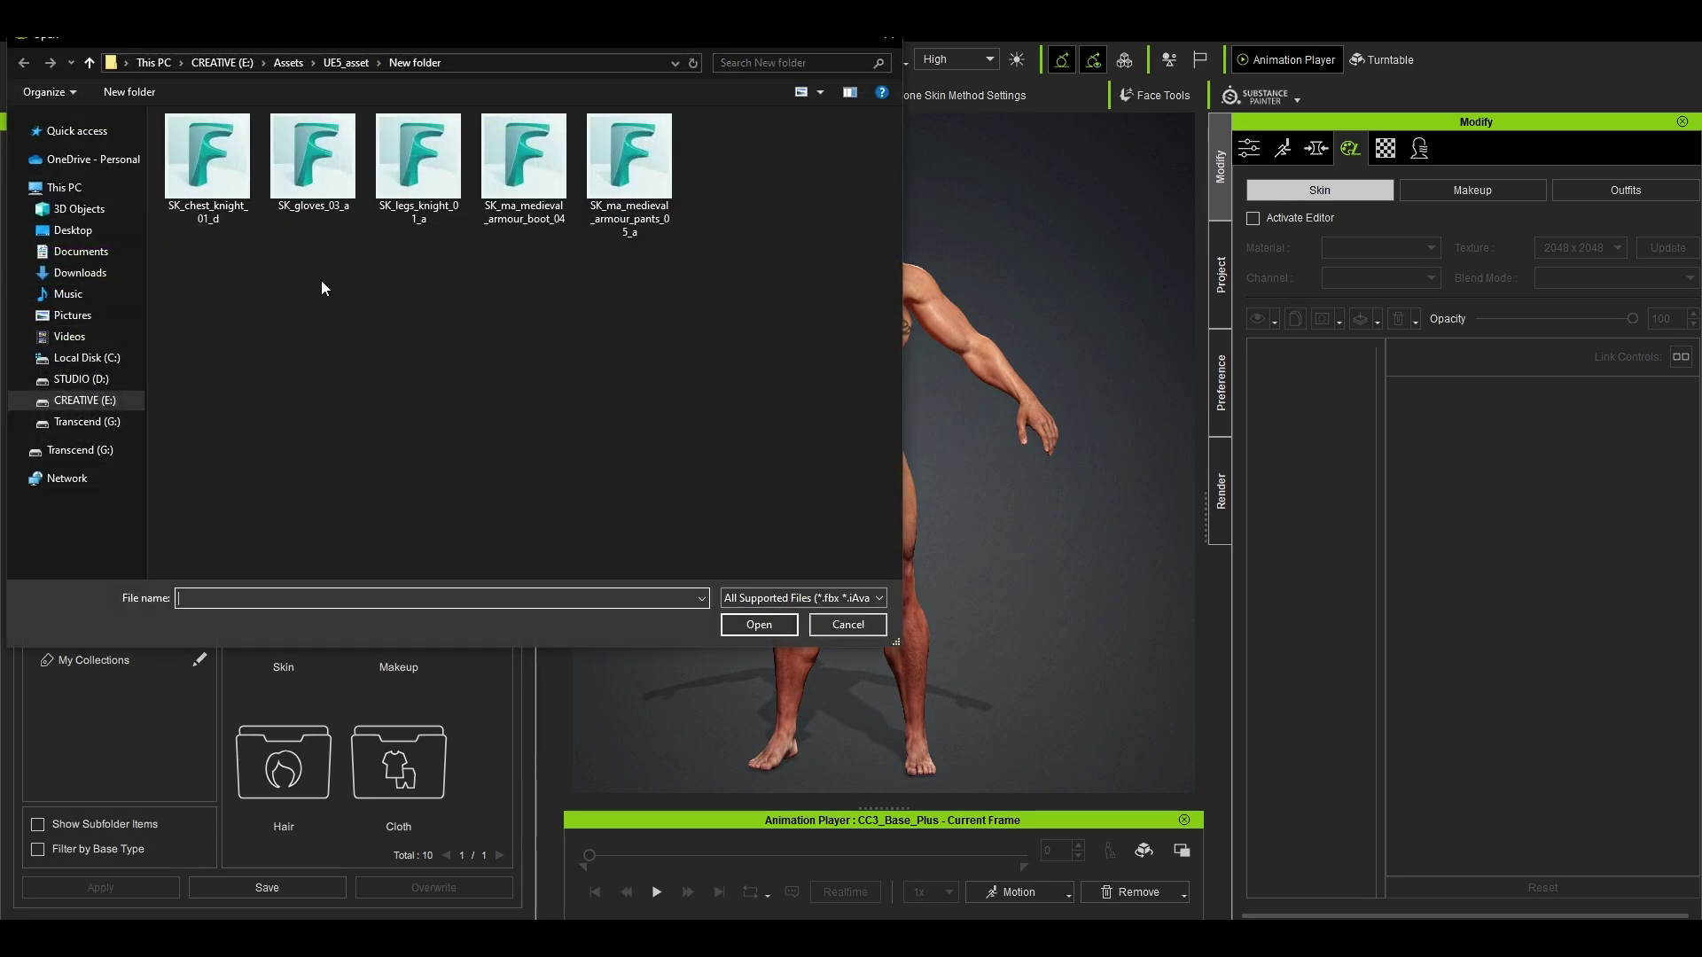
double_click(210, 216)
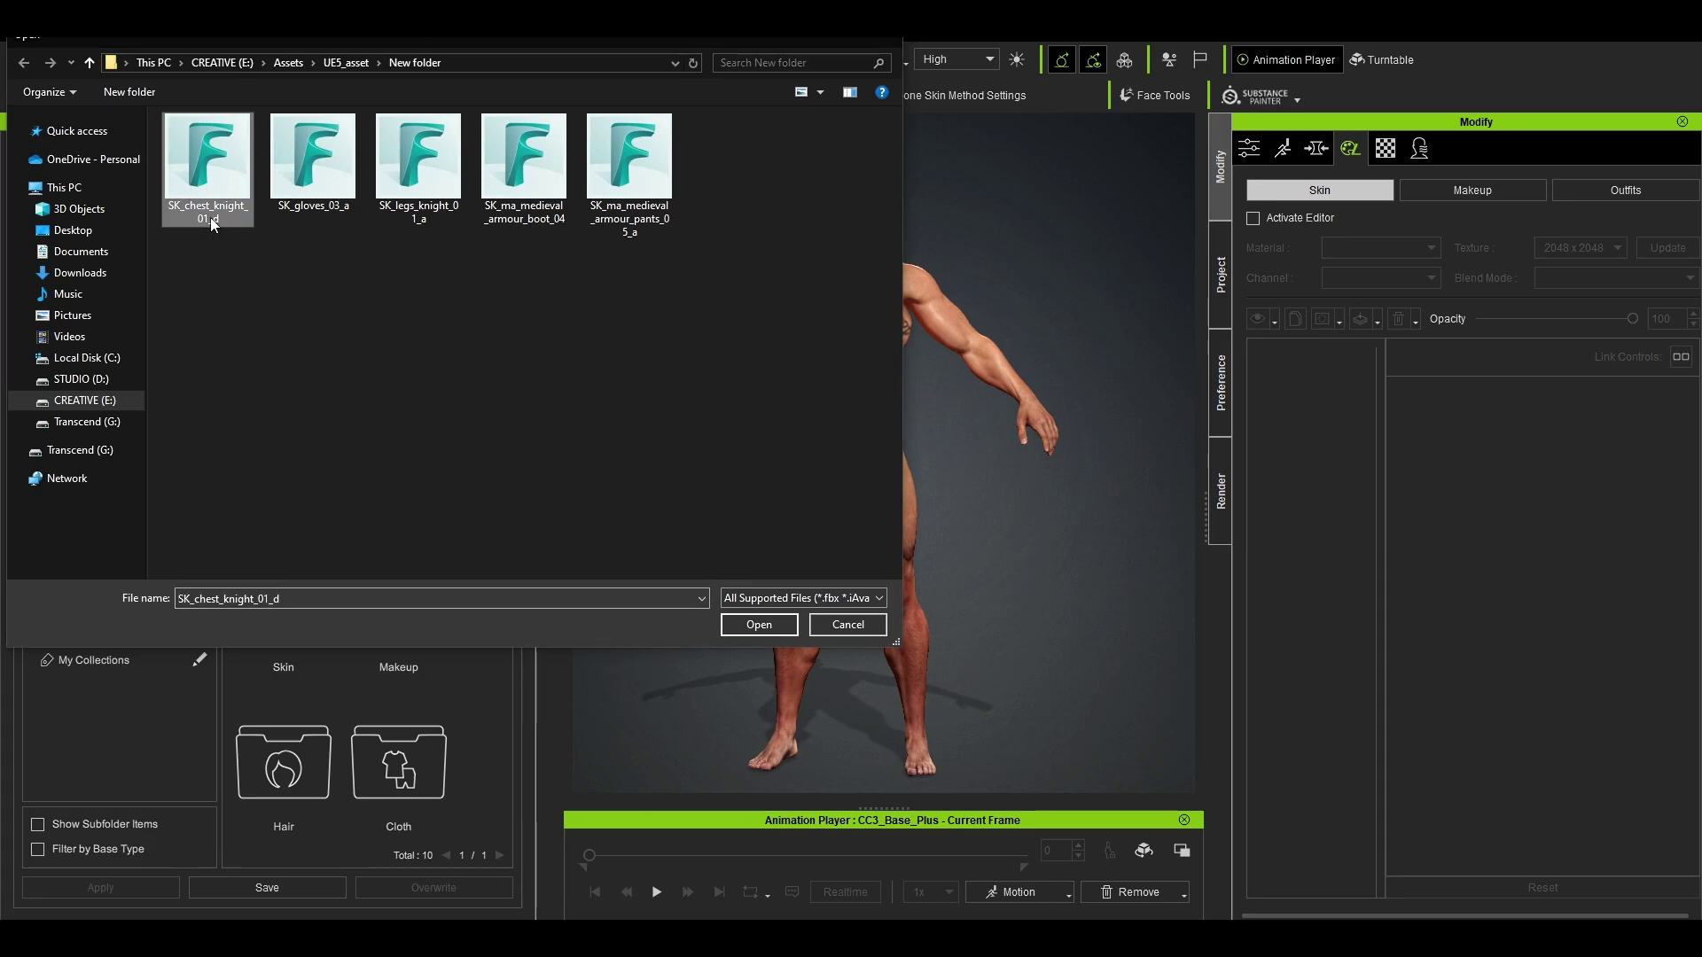
click(981, 604)
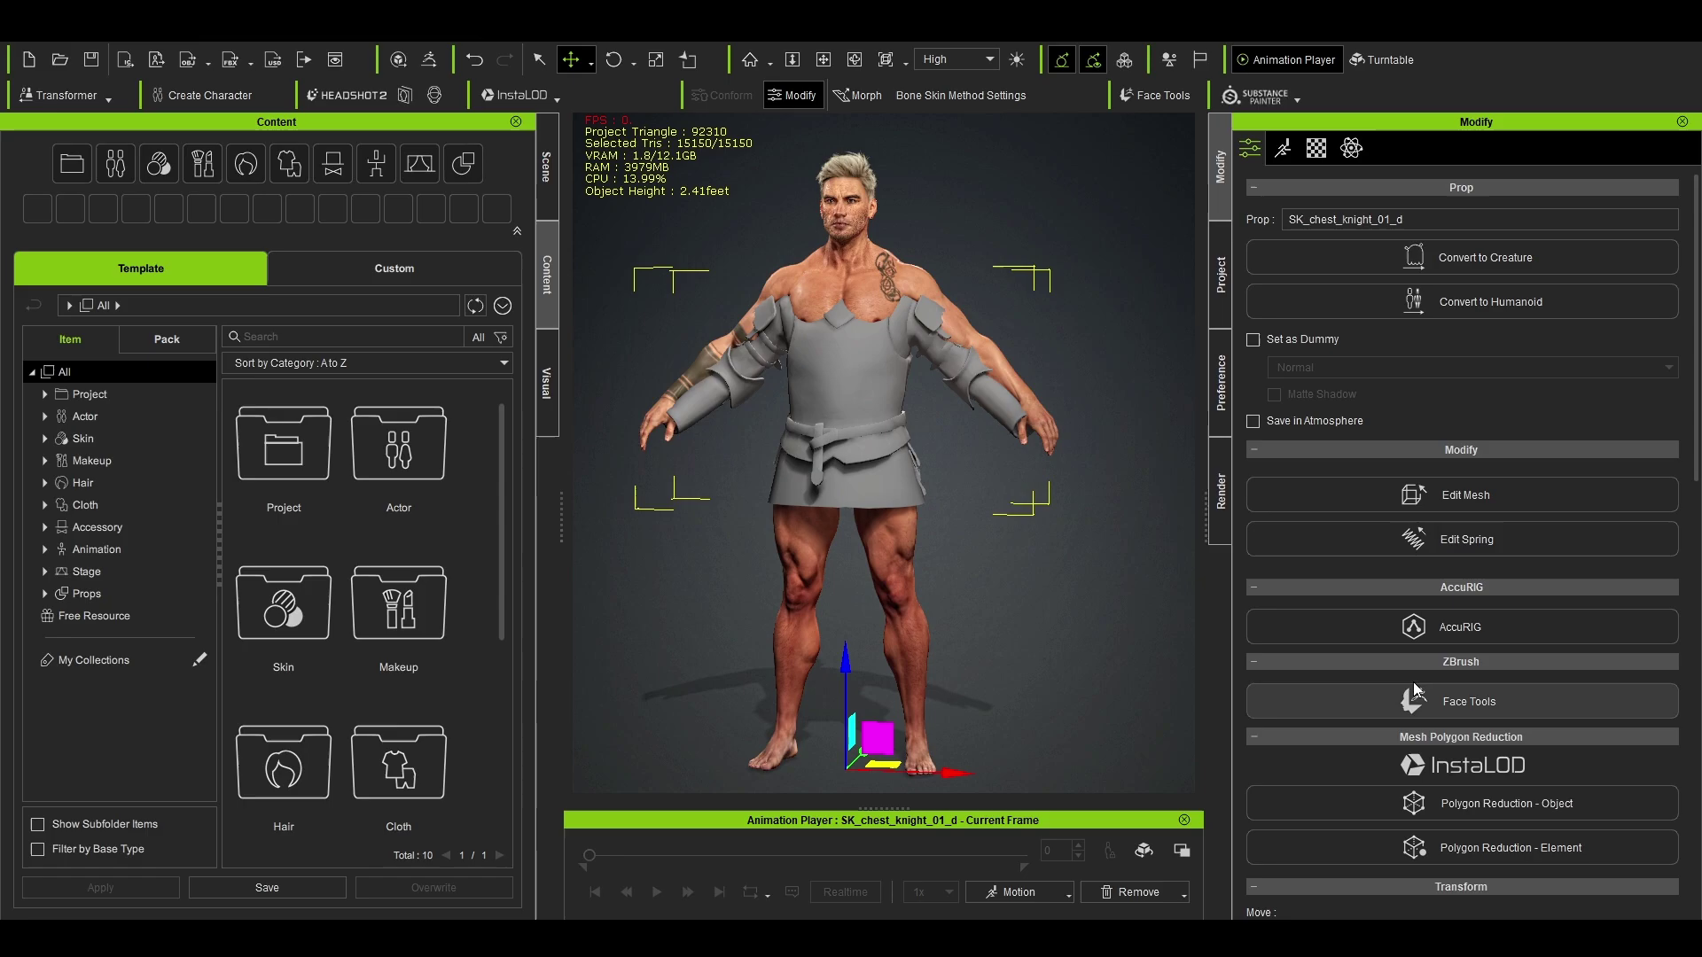
Step: Set the chest armour's pivot to its centre and raise the armour until it fits the character's shoulders and neck
scroll(1414, 689, down, 15)
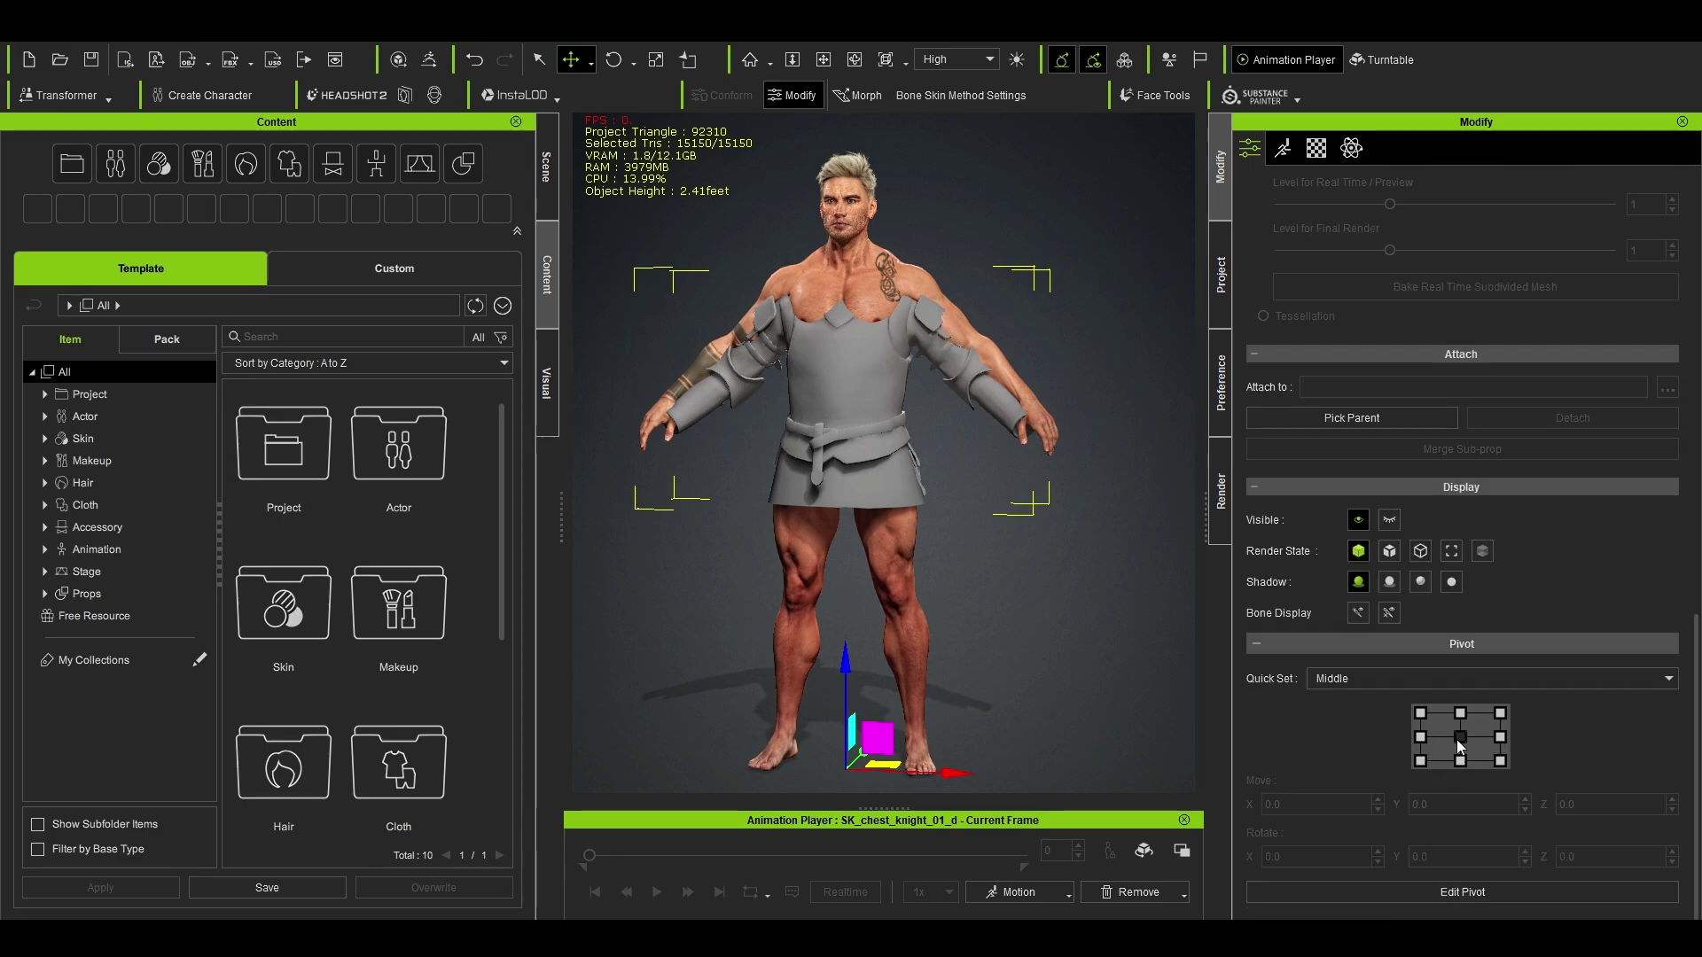
click(1460, 737)
drag(843, 284, 843, 256)
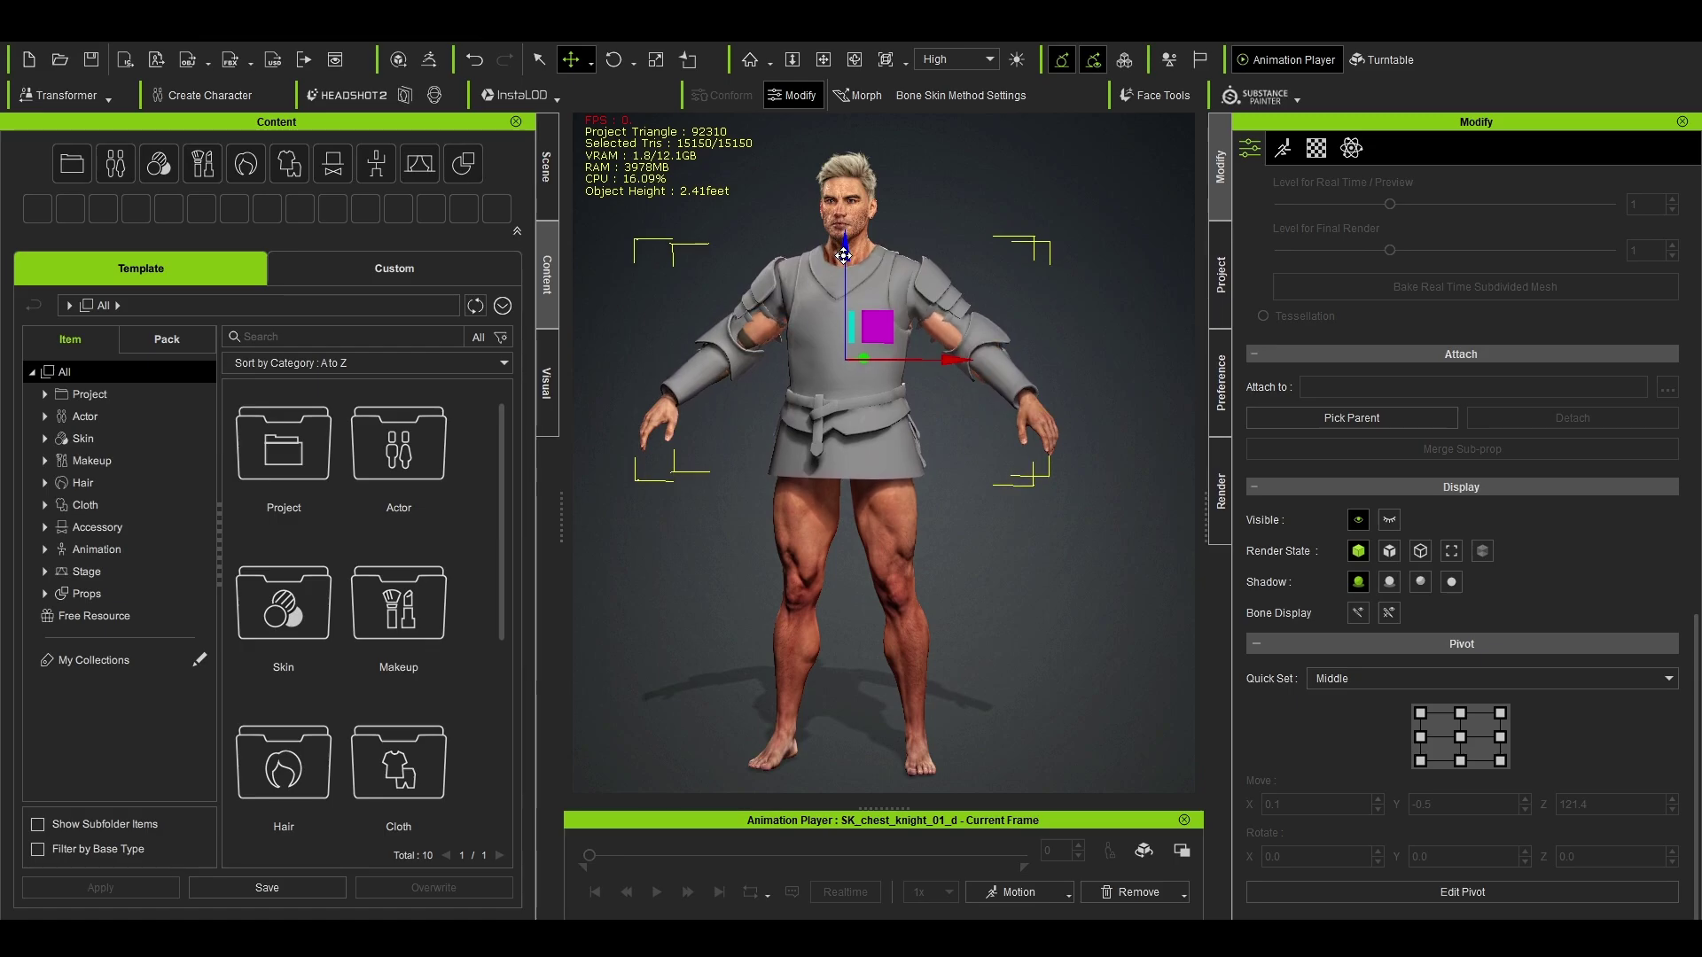
key(Home)
right_drag(1066, 335, 916, 368)
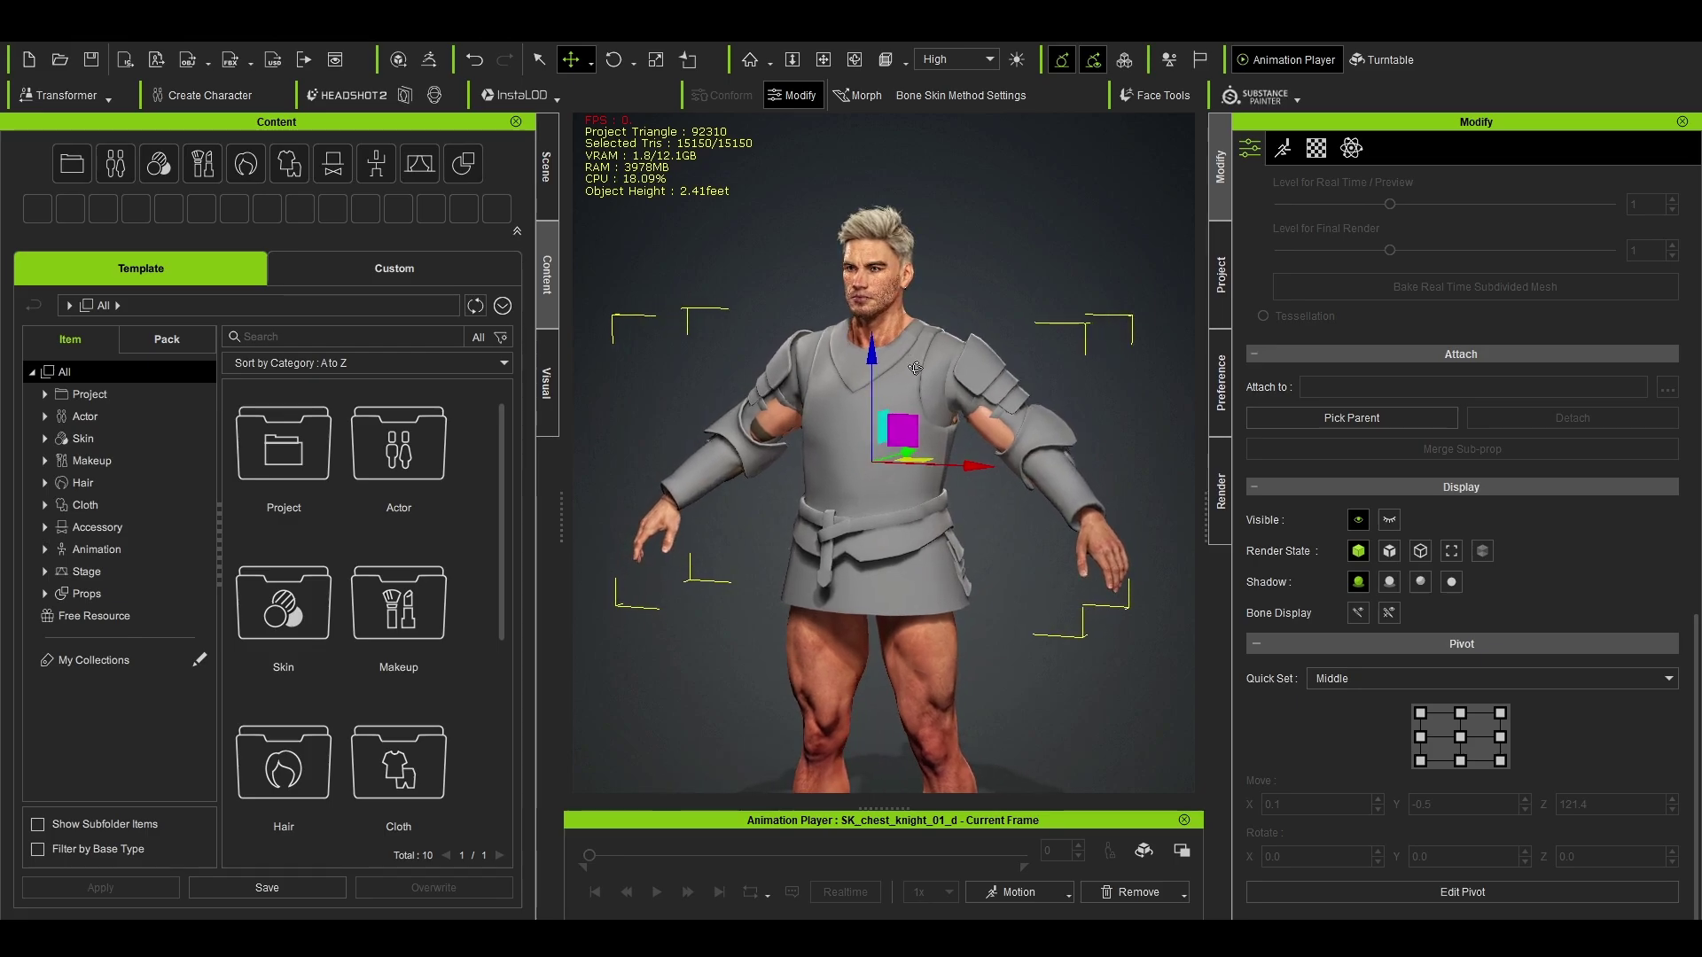
middle_drag(947, 466, 923, 418)
right_drag(922, 417, 842, 487)
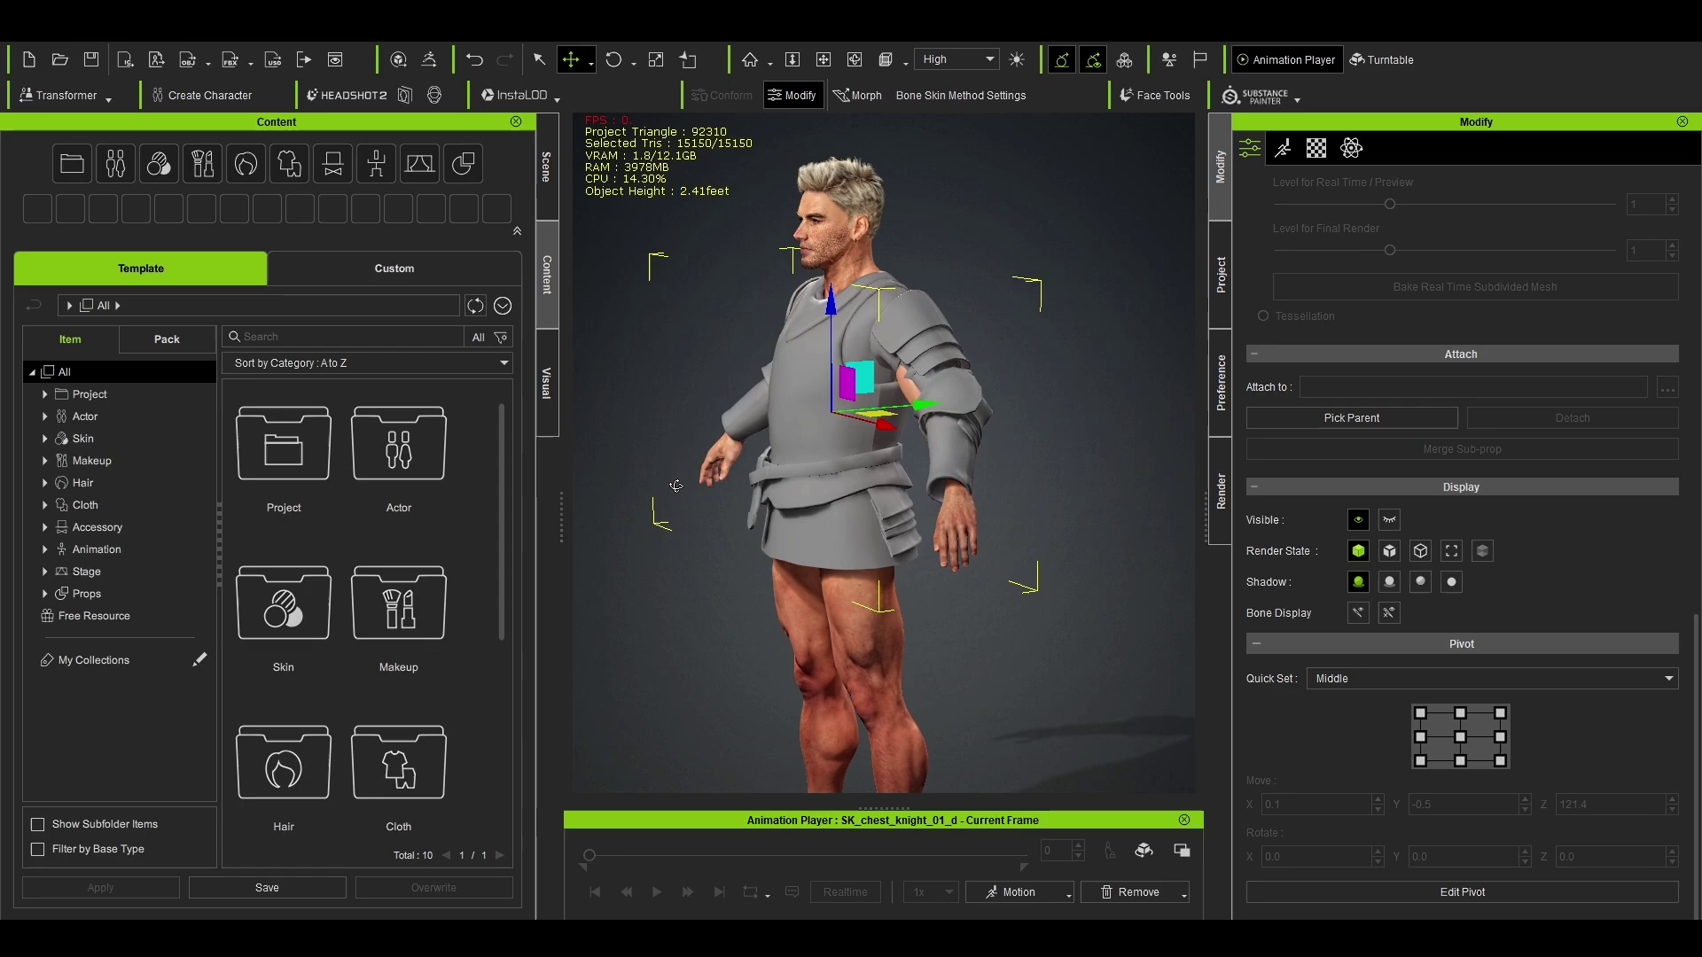
right_drag(676, 486, 569, 487)
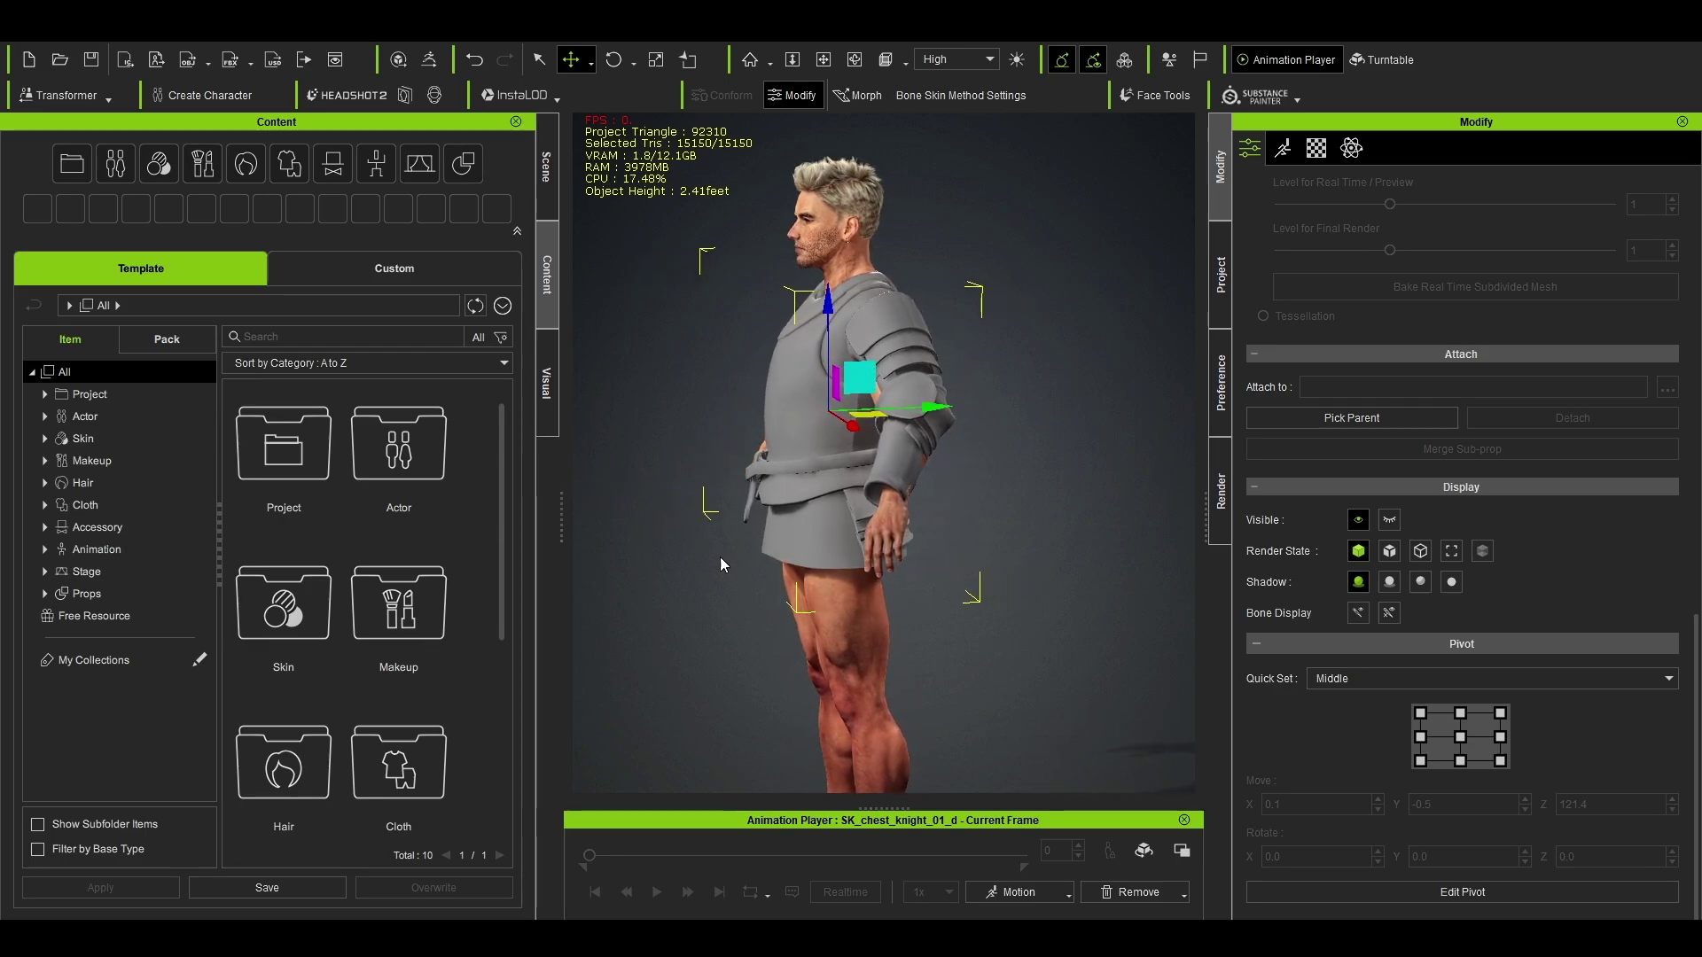
Step: Open pose editing for the character, select the left forearm for rotation and hide the bone display
click(1283, 150)
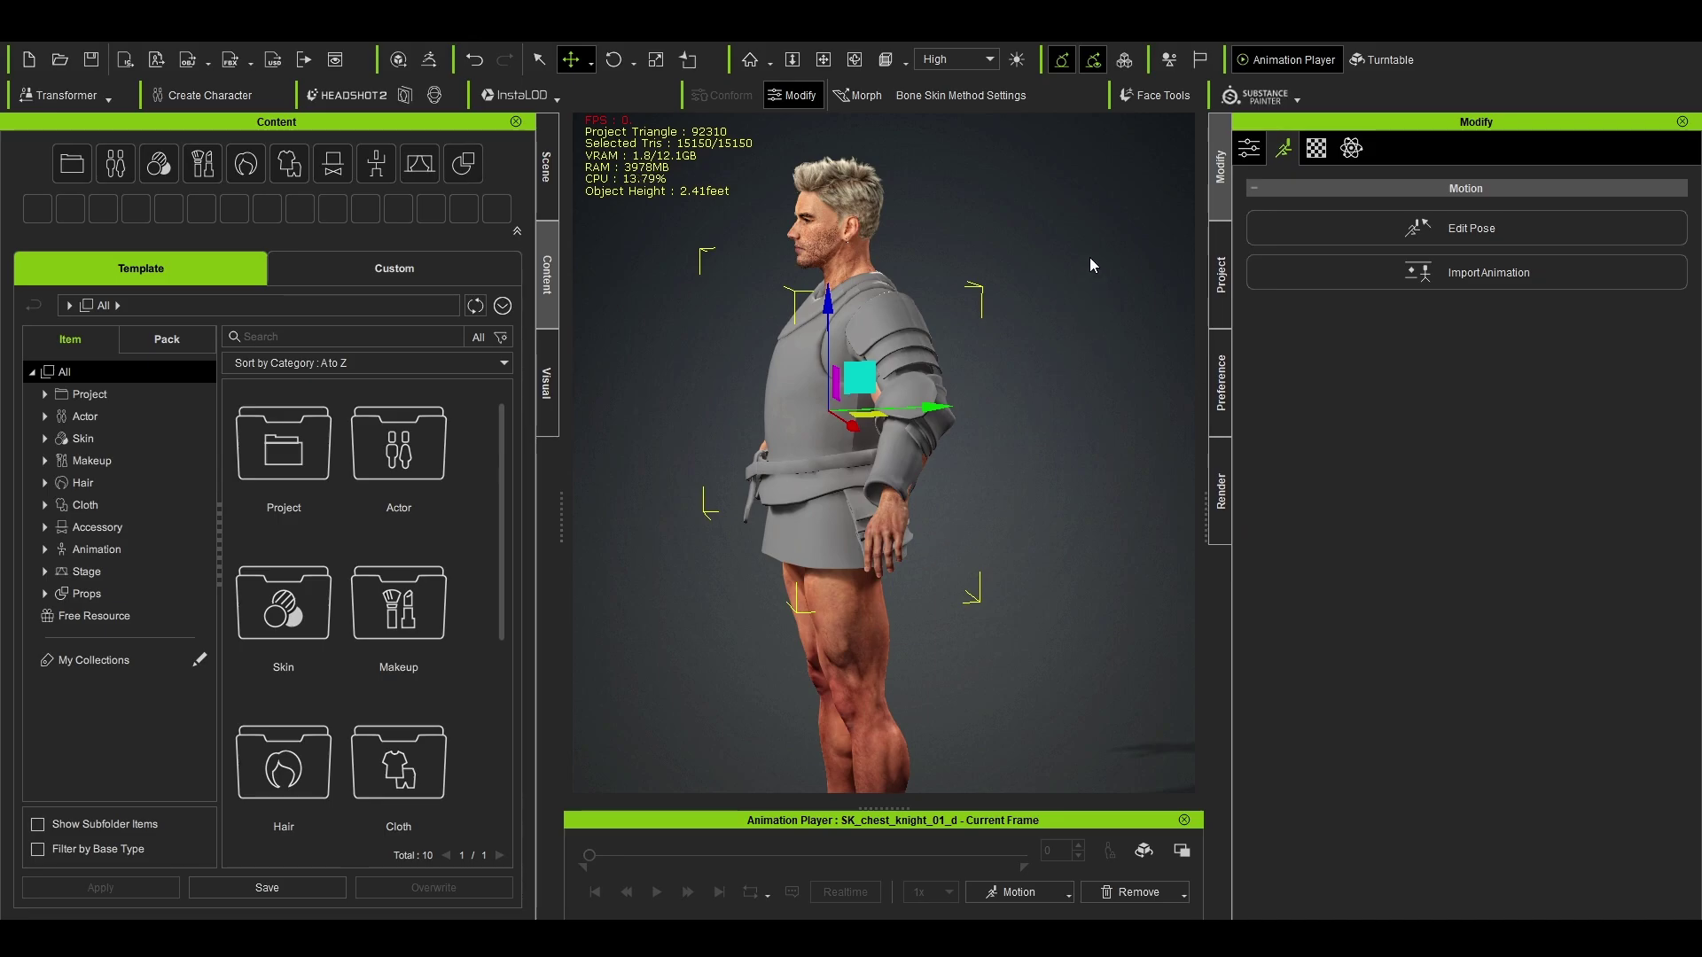
click(1086, 236)
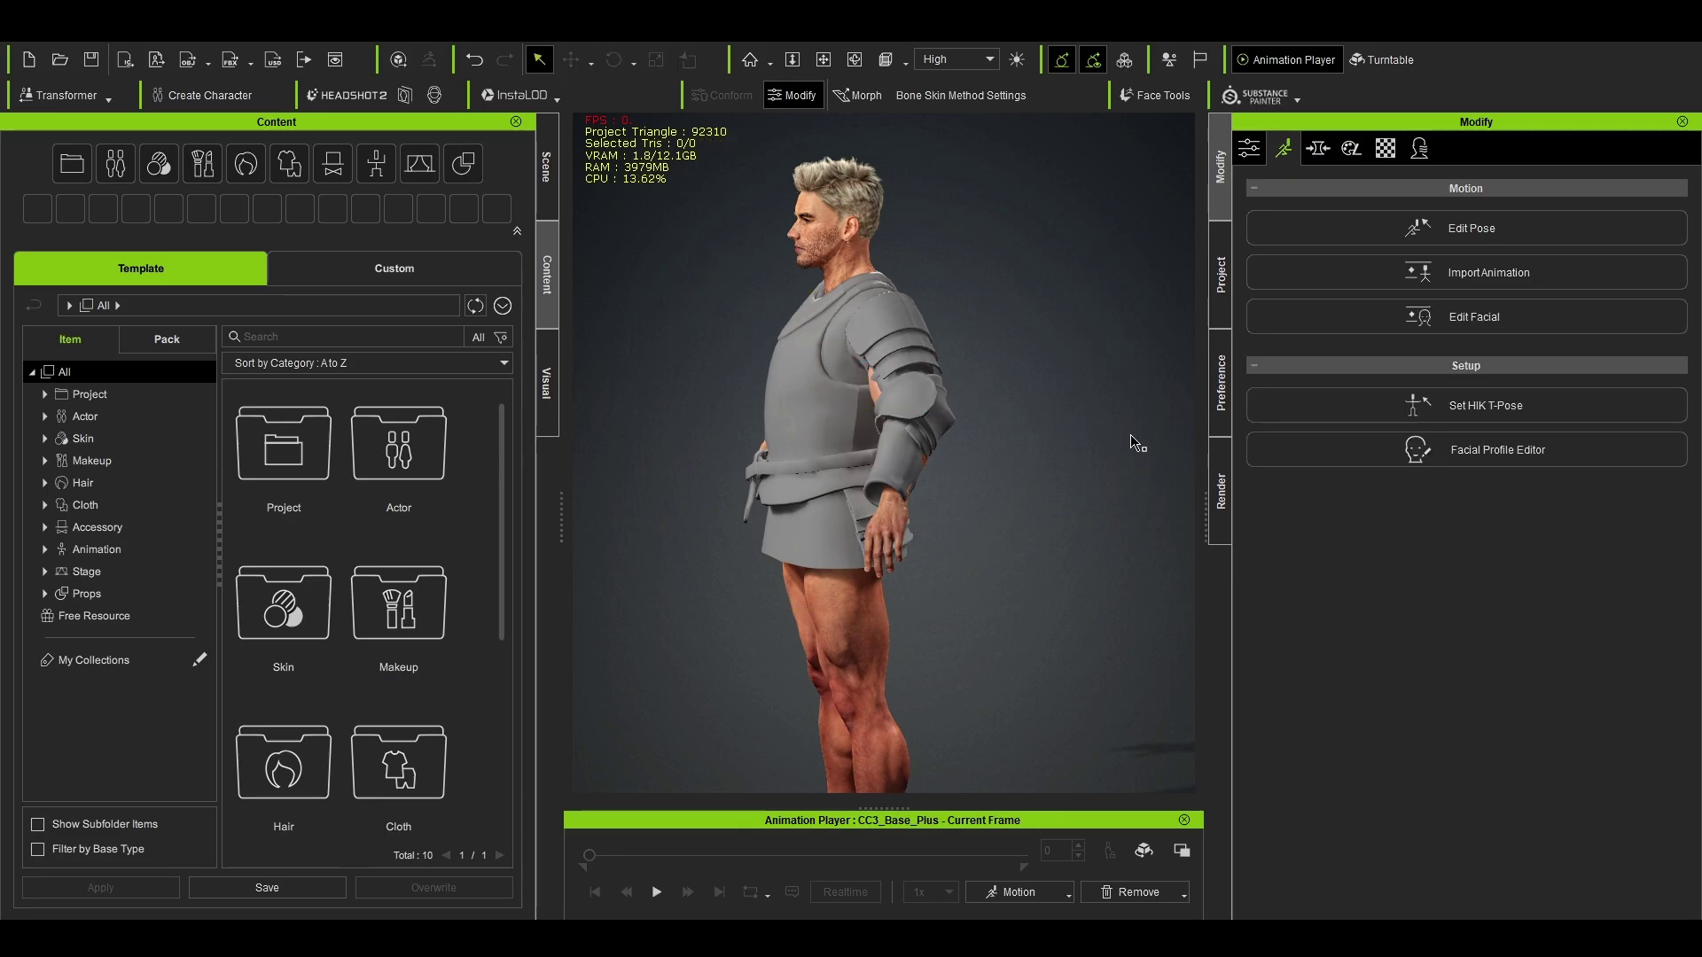
click(1450, 236)
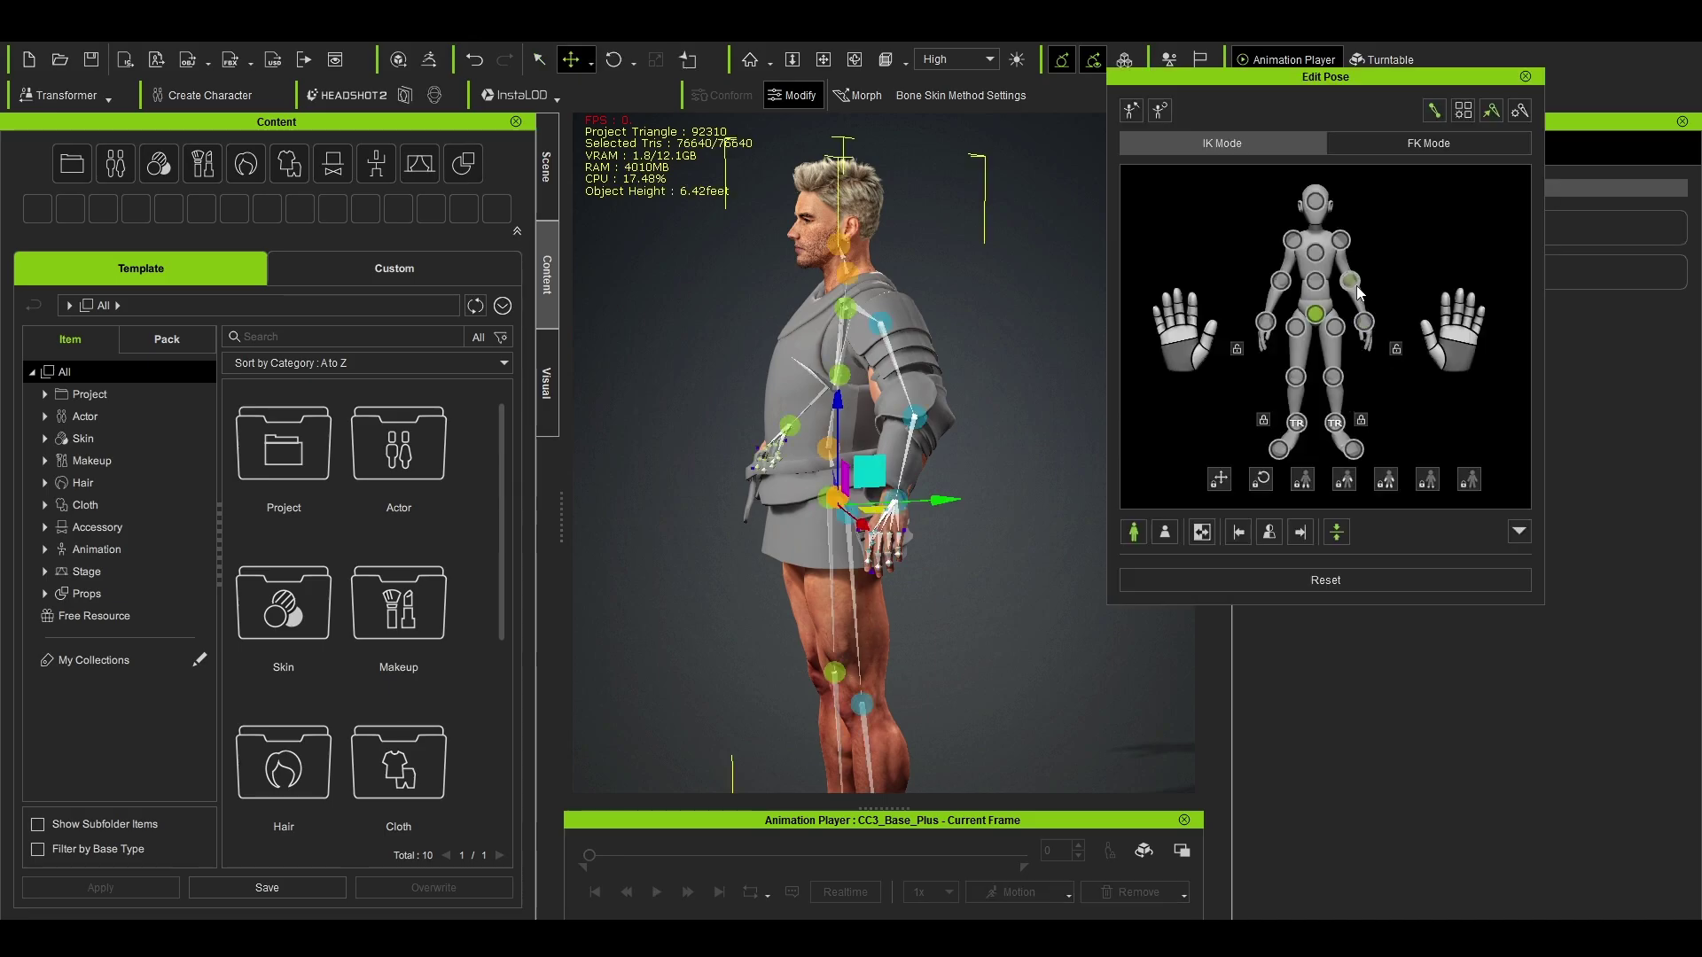
click(1349, 280)
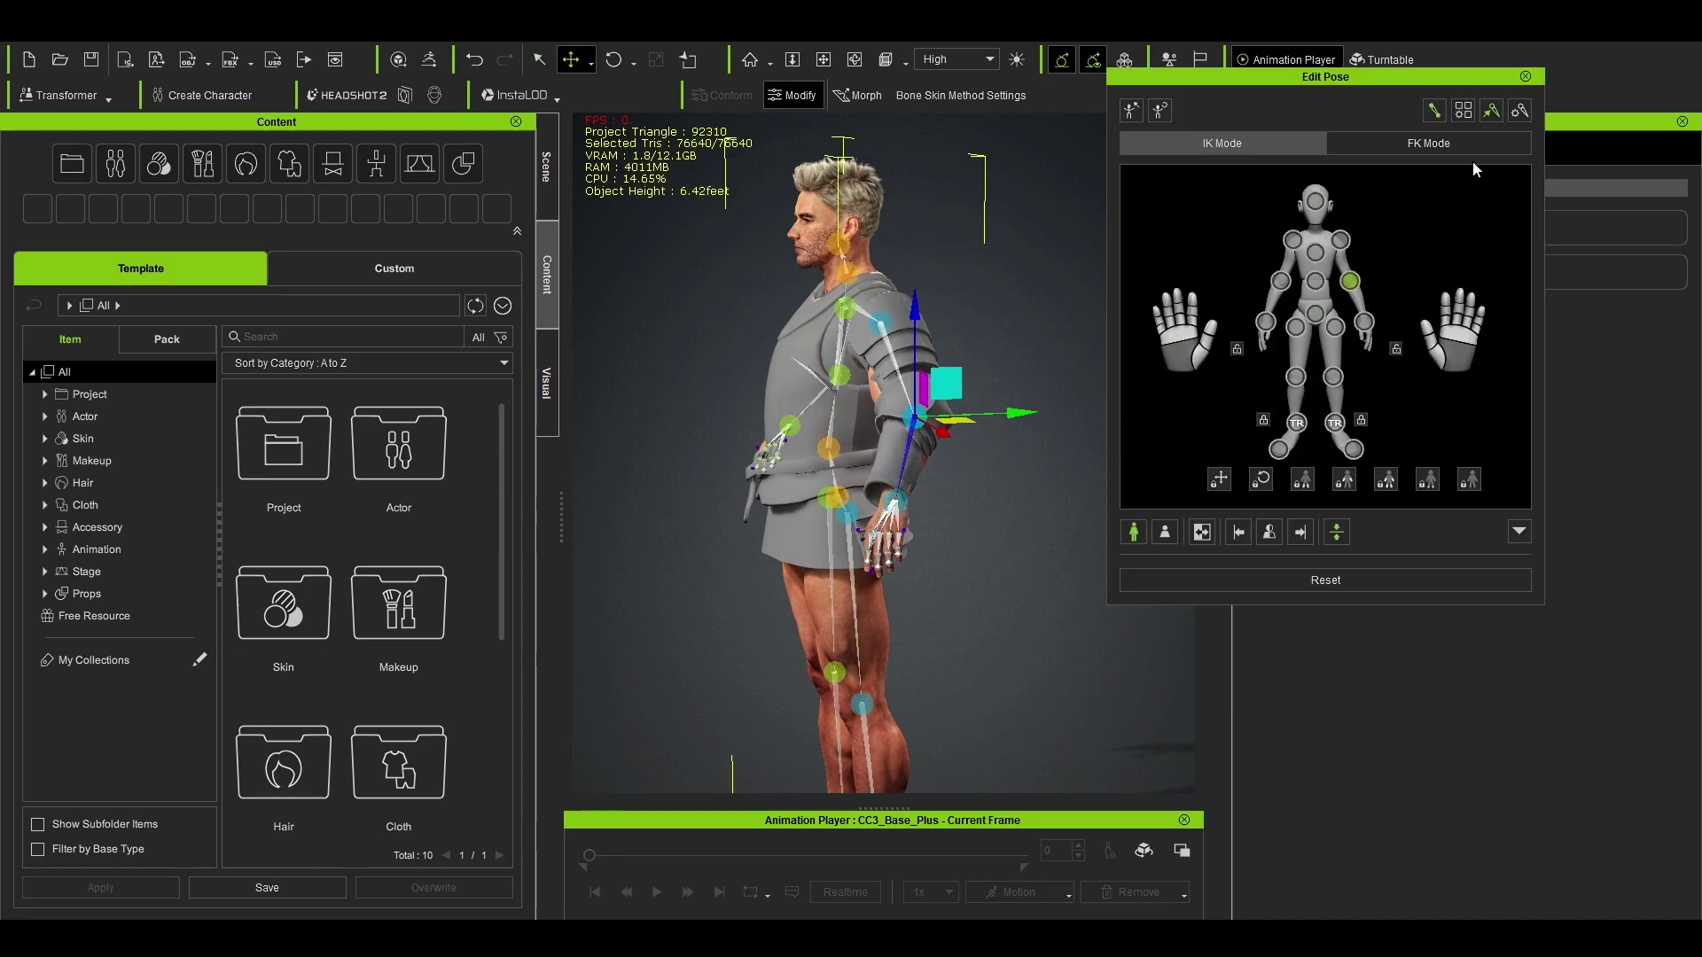
click(1433, 112)
click(1492, 113)
key(e)
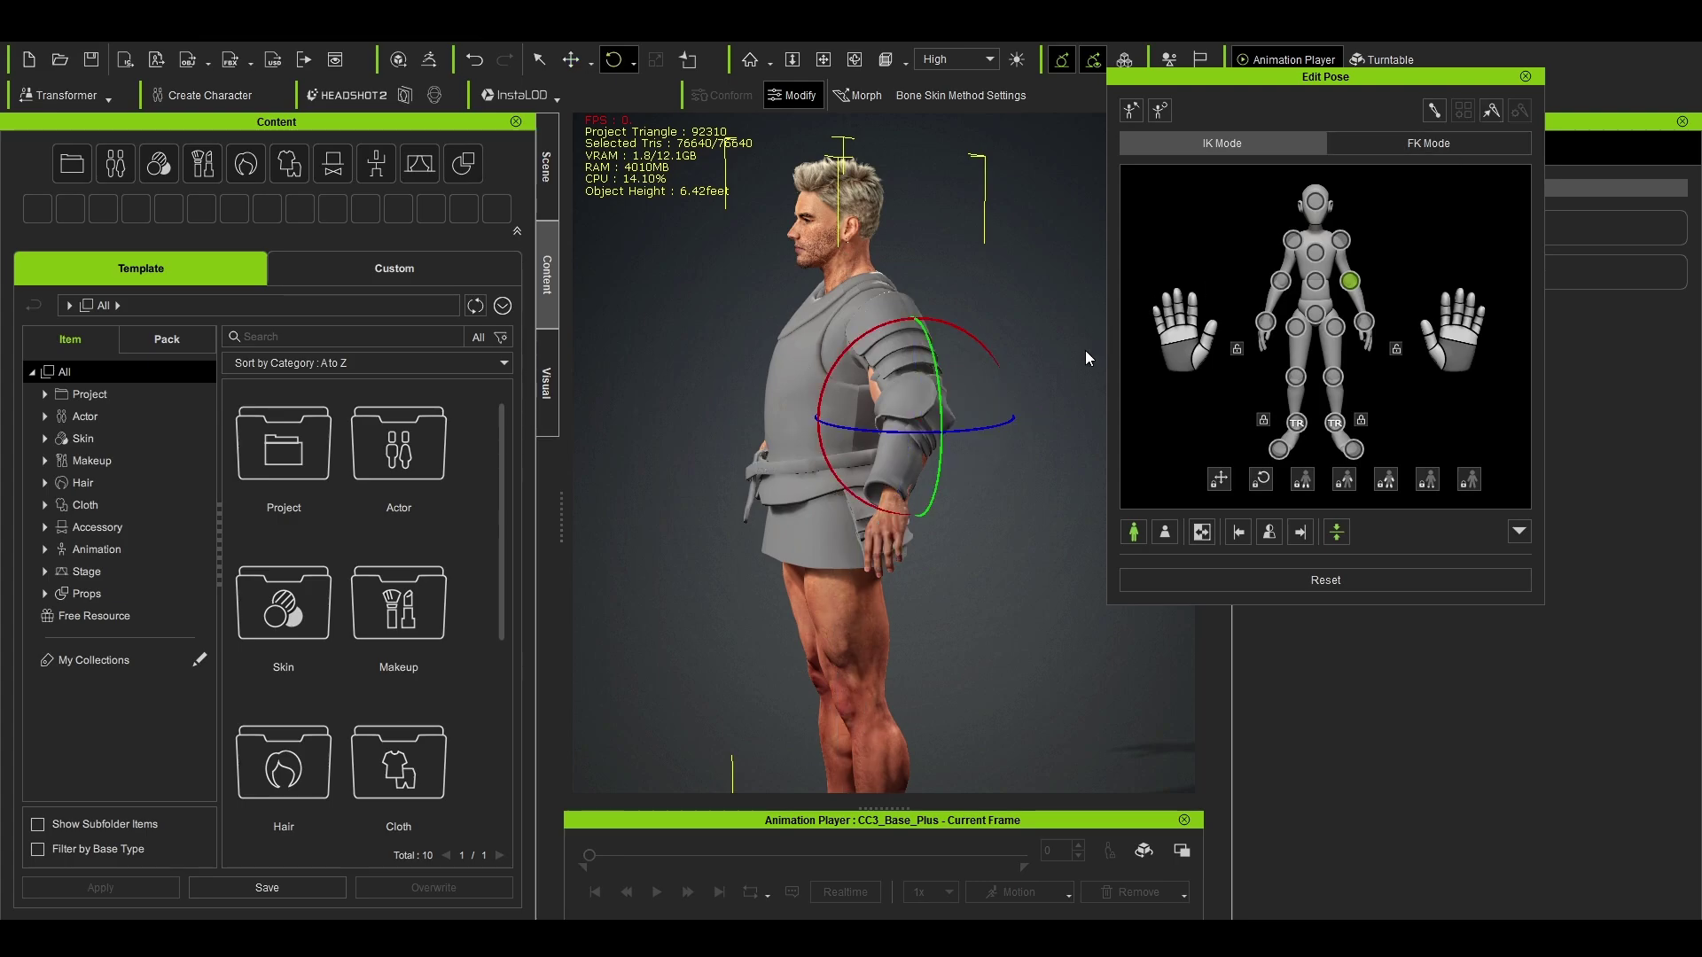
Step: Rotate the character's left forearm so it lines up with the armour's forearm guard
drag(991, 429, 983, 425)
middle_drag(827, 412, 1367, 394)
middle_drag(1030, 364, 914, 334)
scroll(996, 394, up, 2)
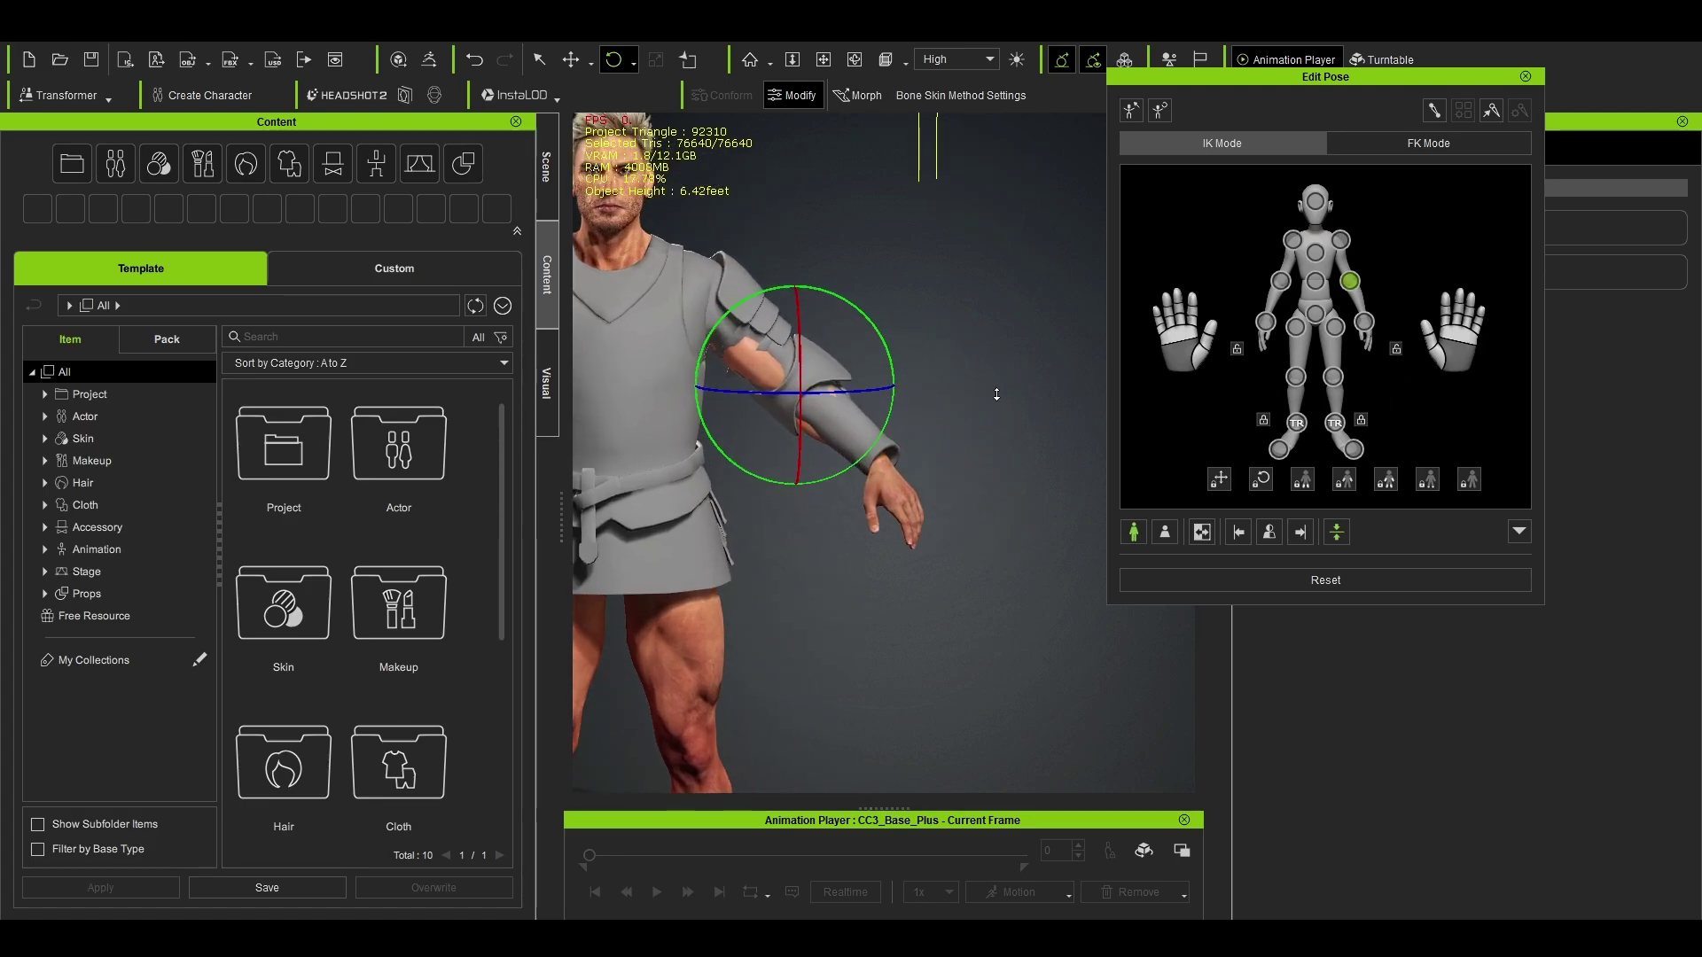
scroll(996, 395, up, 1)
mouse_move(880, 340)
mouse_down()
mouse_move(899, 332)
mouse_move(878, 377)
mouse_move(859, 364)
mouse_up()
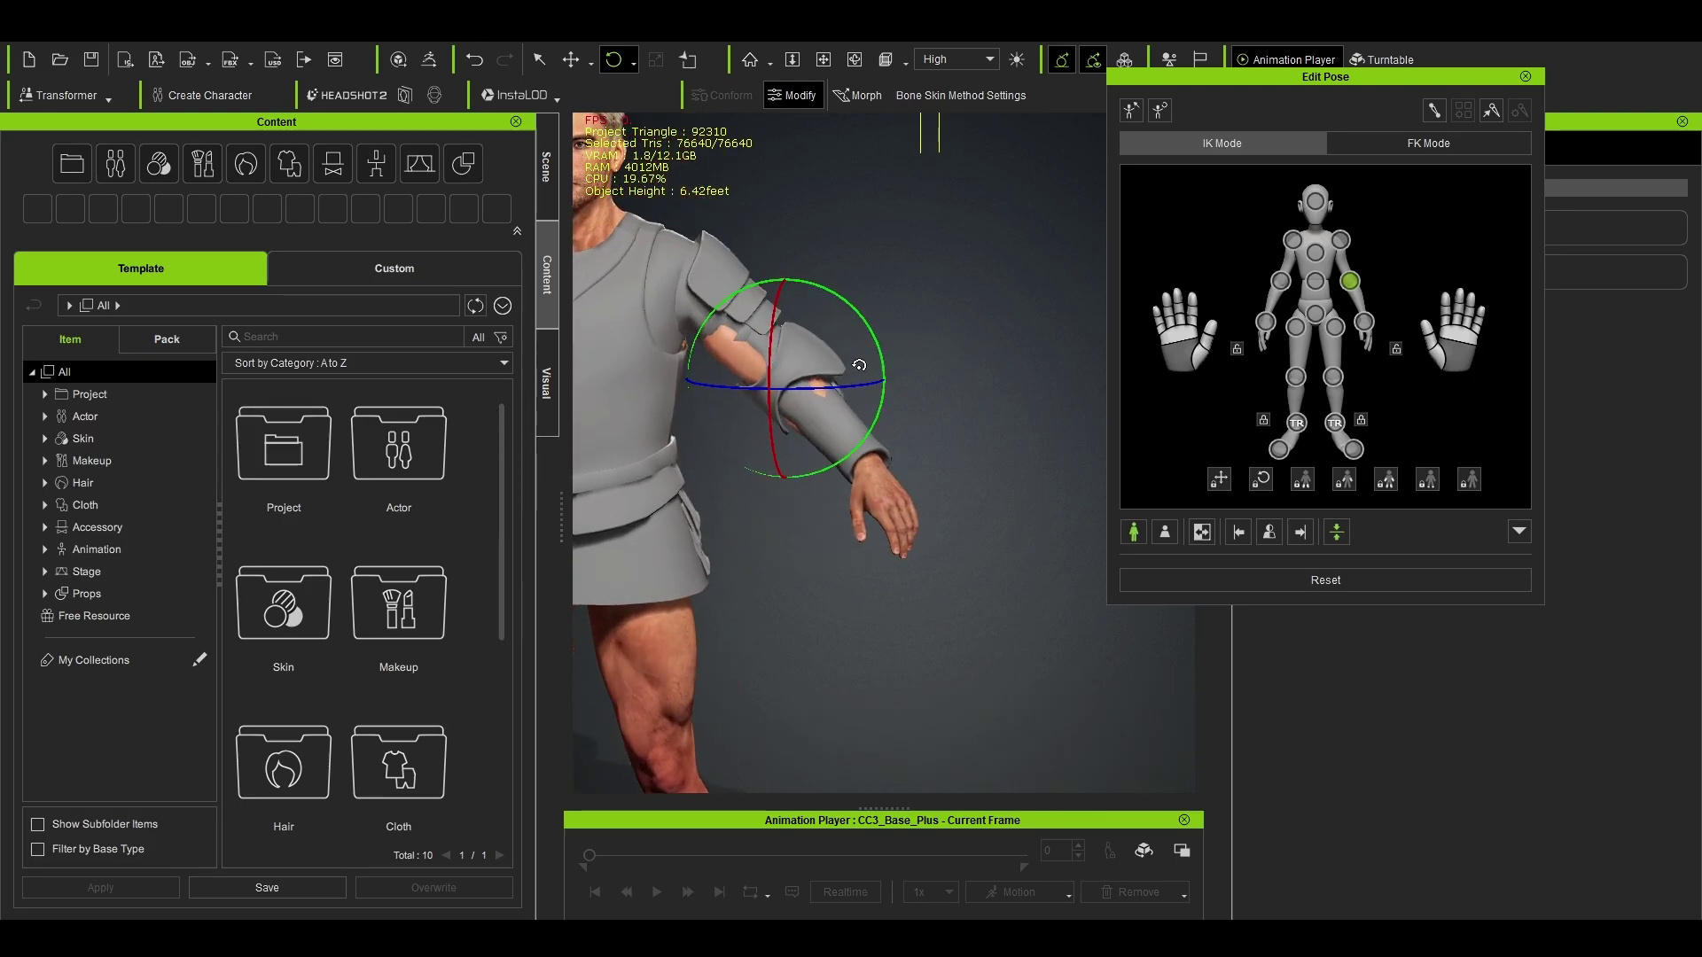
scroll(813, 575, down, 3)
middle_drag(826, 598, 955, 567)
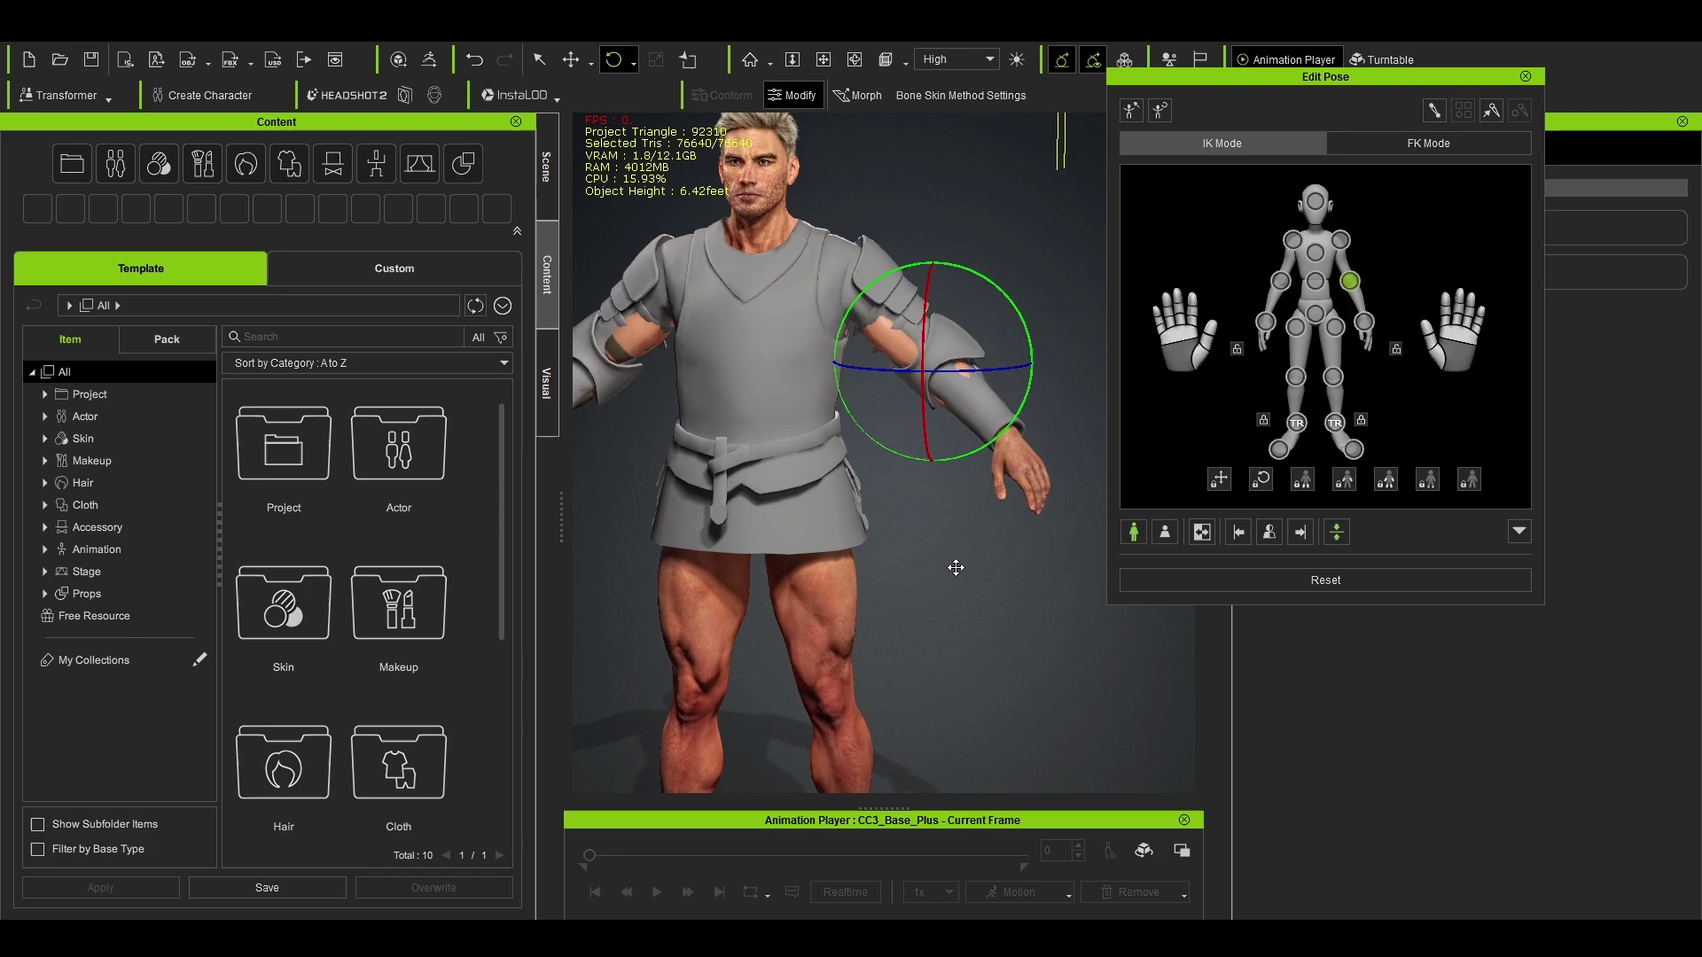
middle_drag(996, 633, 1006, 602)
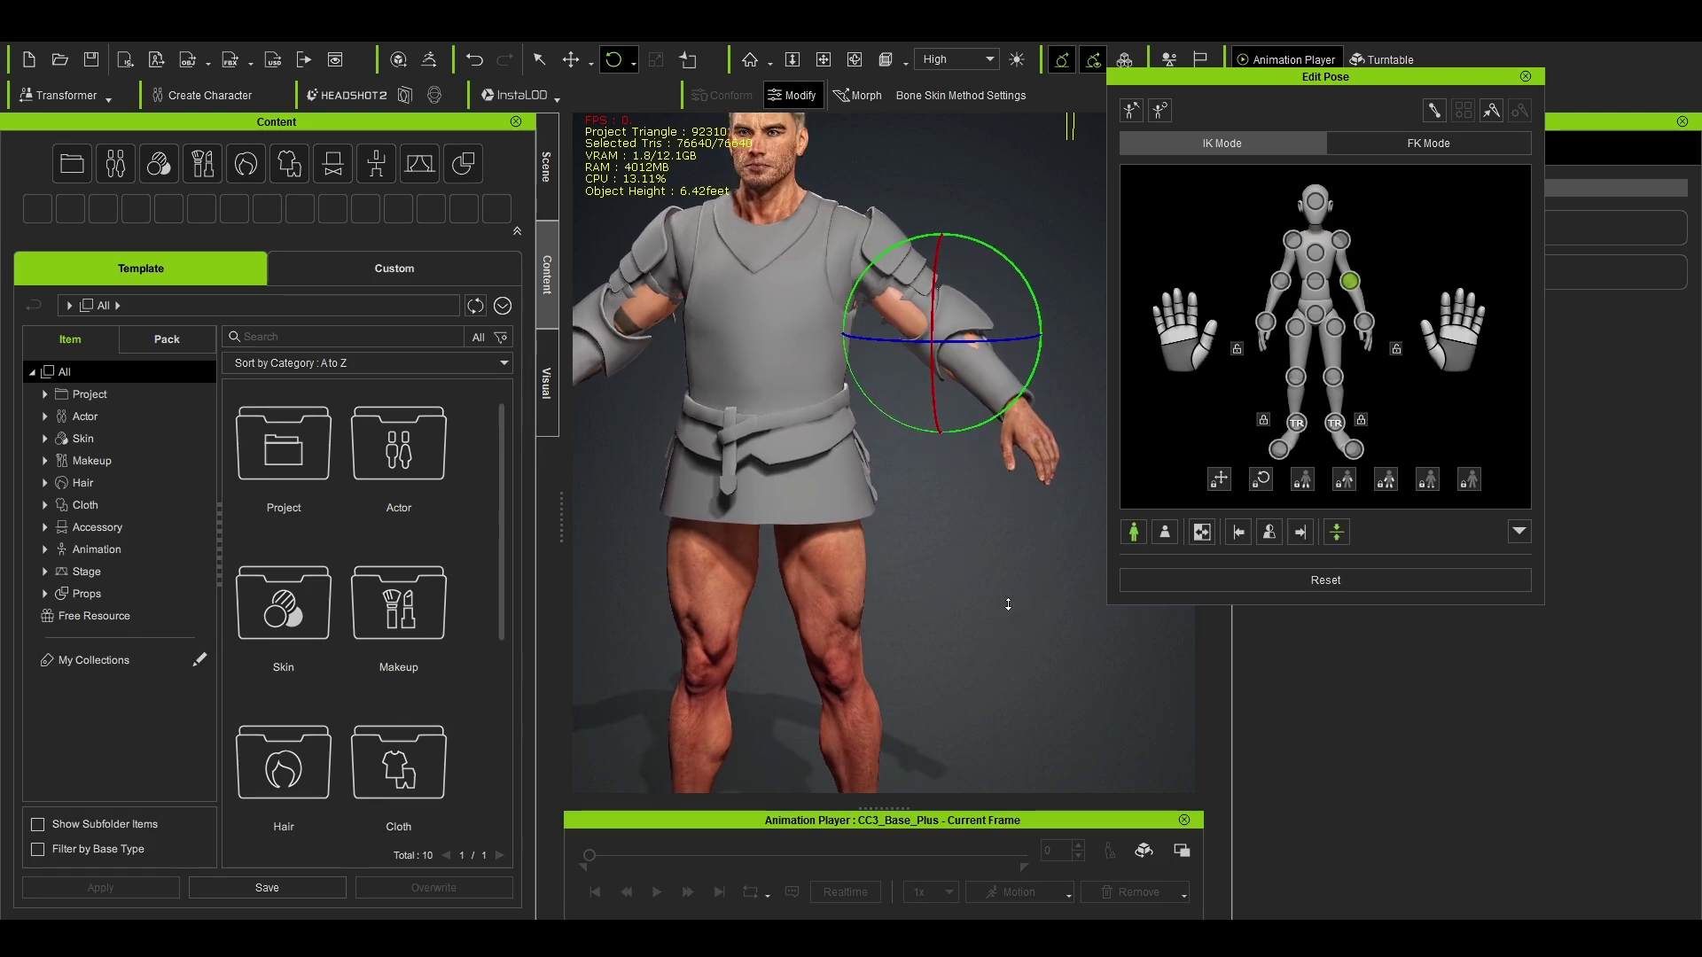
scroll(1030, 599, down, 1)
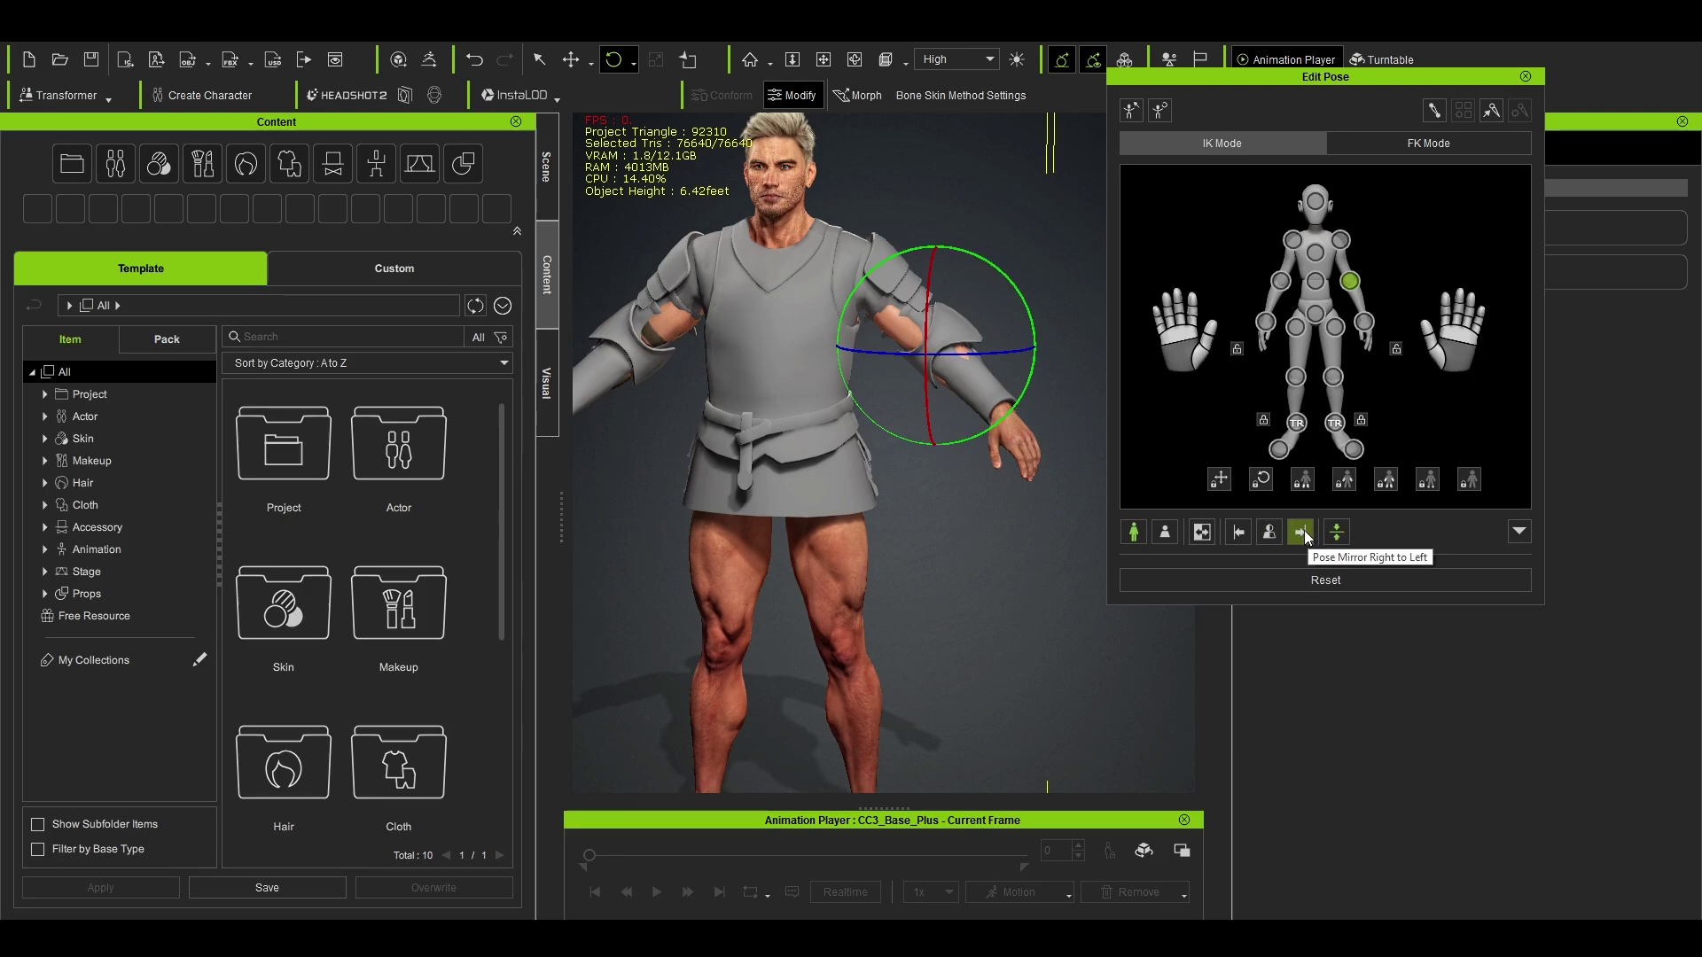
Step: Mirror the left arm's pose onto the right arm and close the pose editor
click(1237, 534)
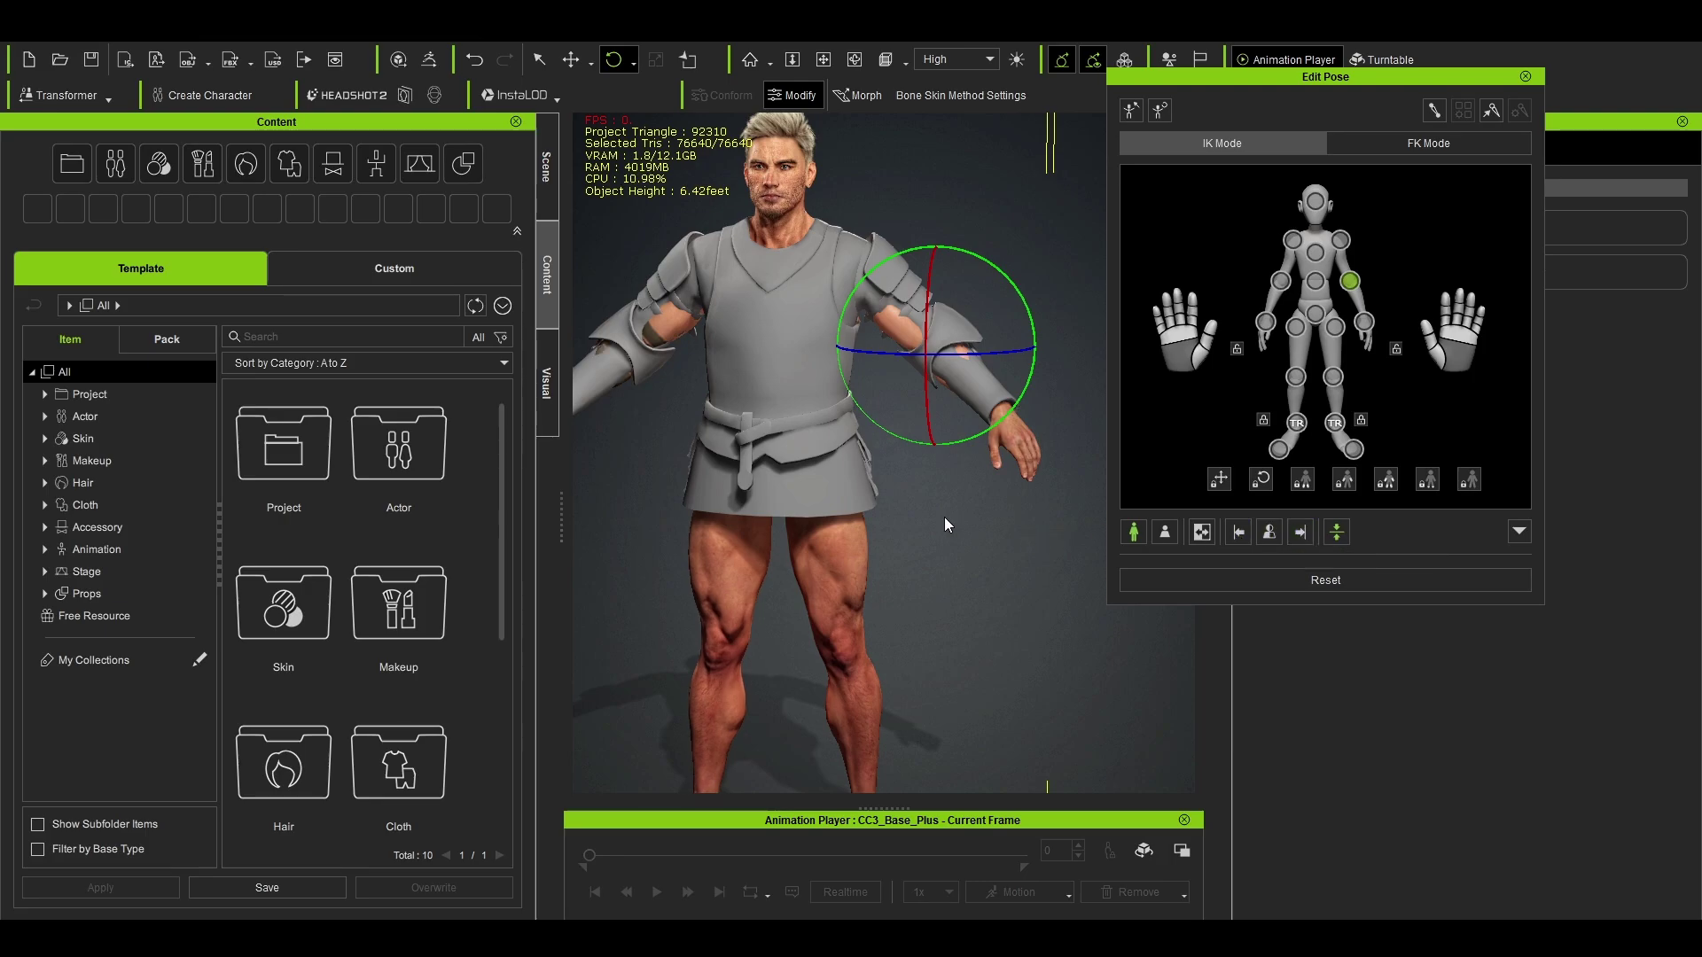
scroll(957, 525, down, 2)
middle_drag(970, 546, 1024, 552)
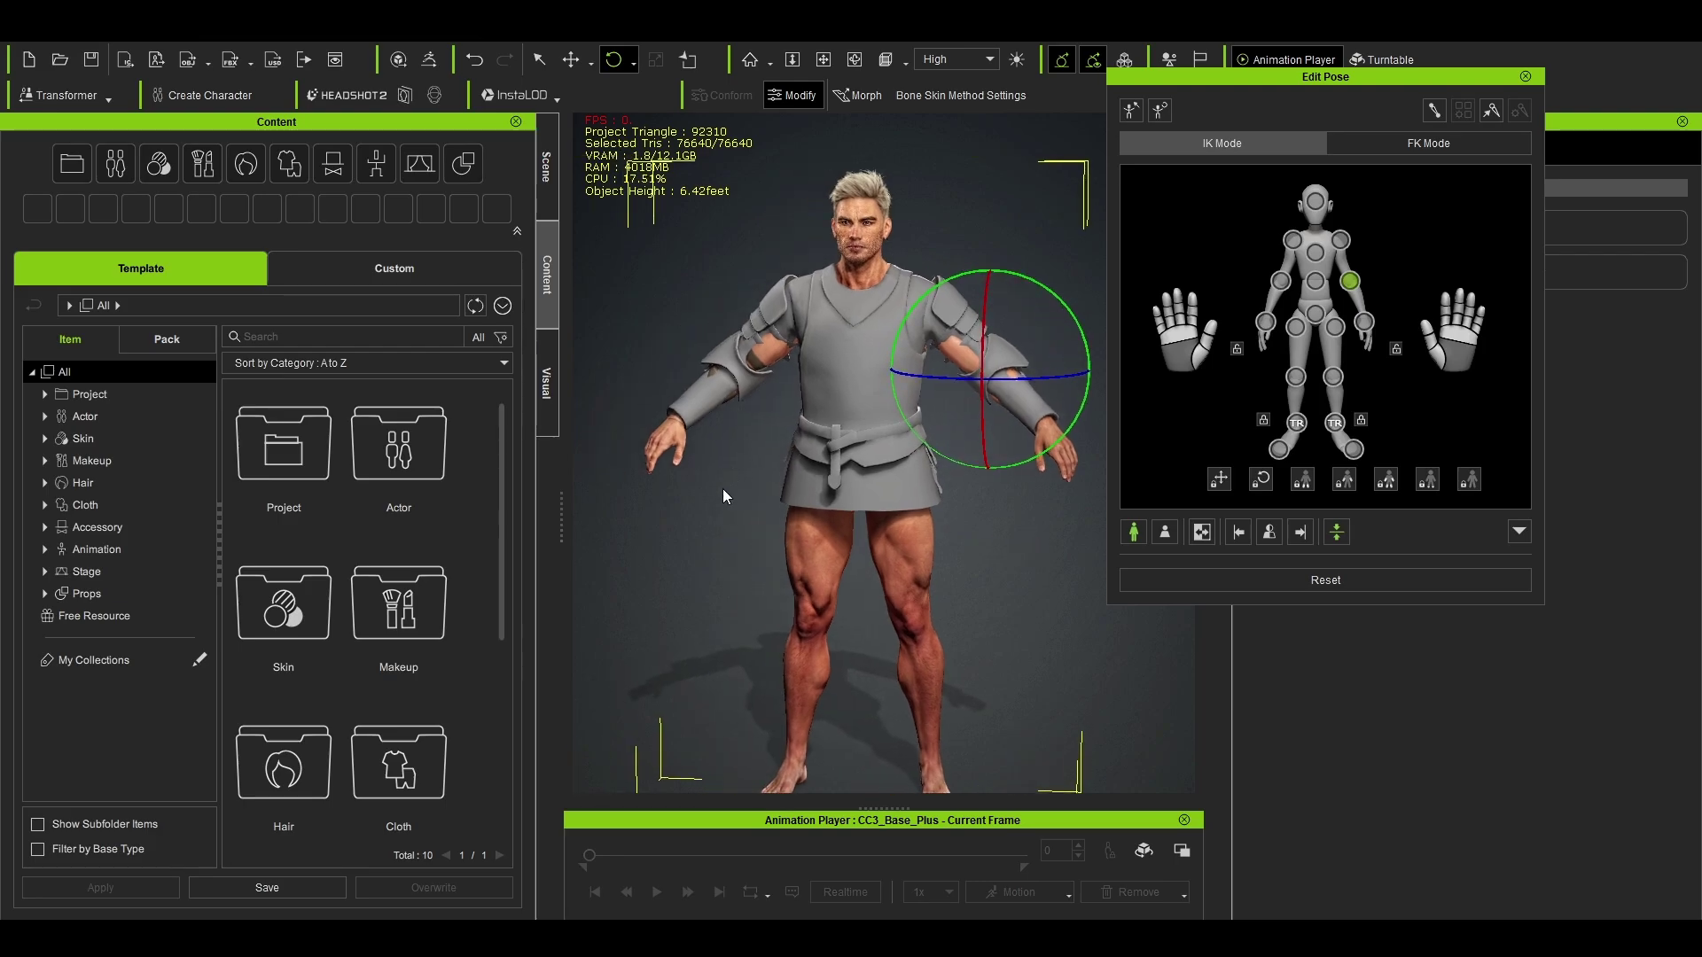
middle_drag(722, 497, 822, 495)
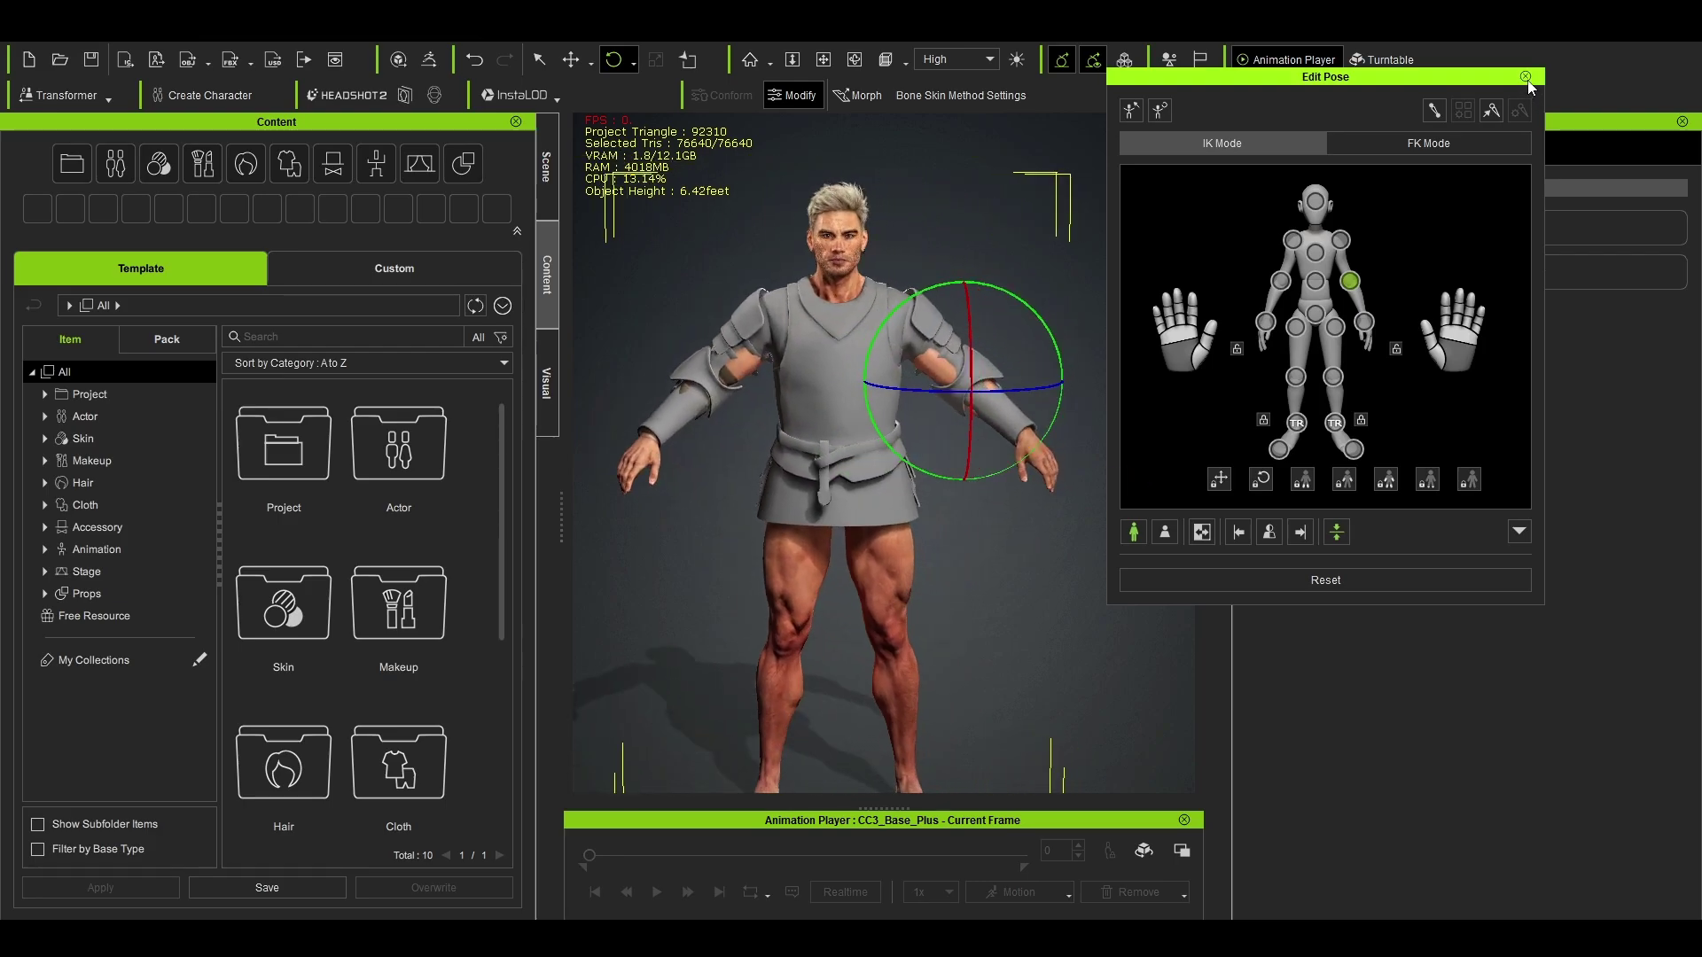
click(1525, 77)
click(1098, 263)
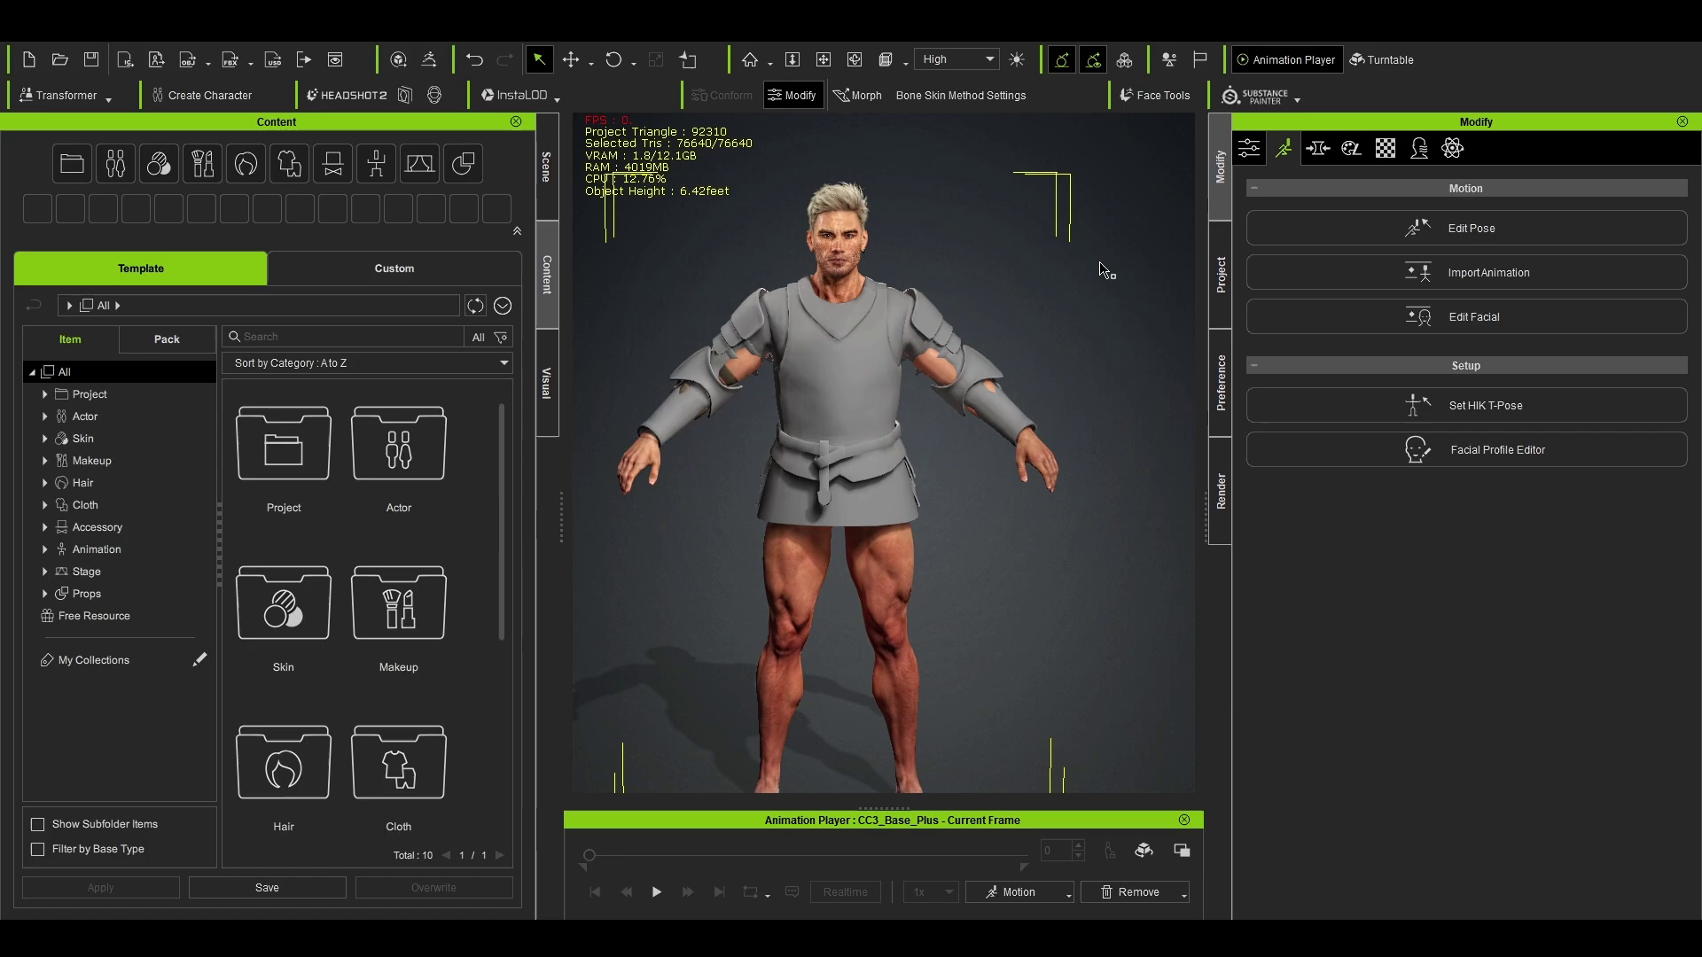
Step: Attach the chest armour to the character, choosing CC_Base_Hip as the parent bone with no alignment
click(837, 387)
scroll(1310, 206, down, 5)
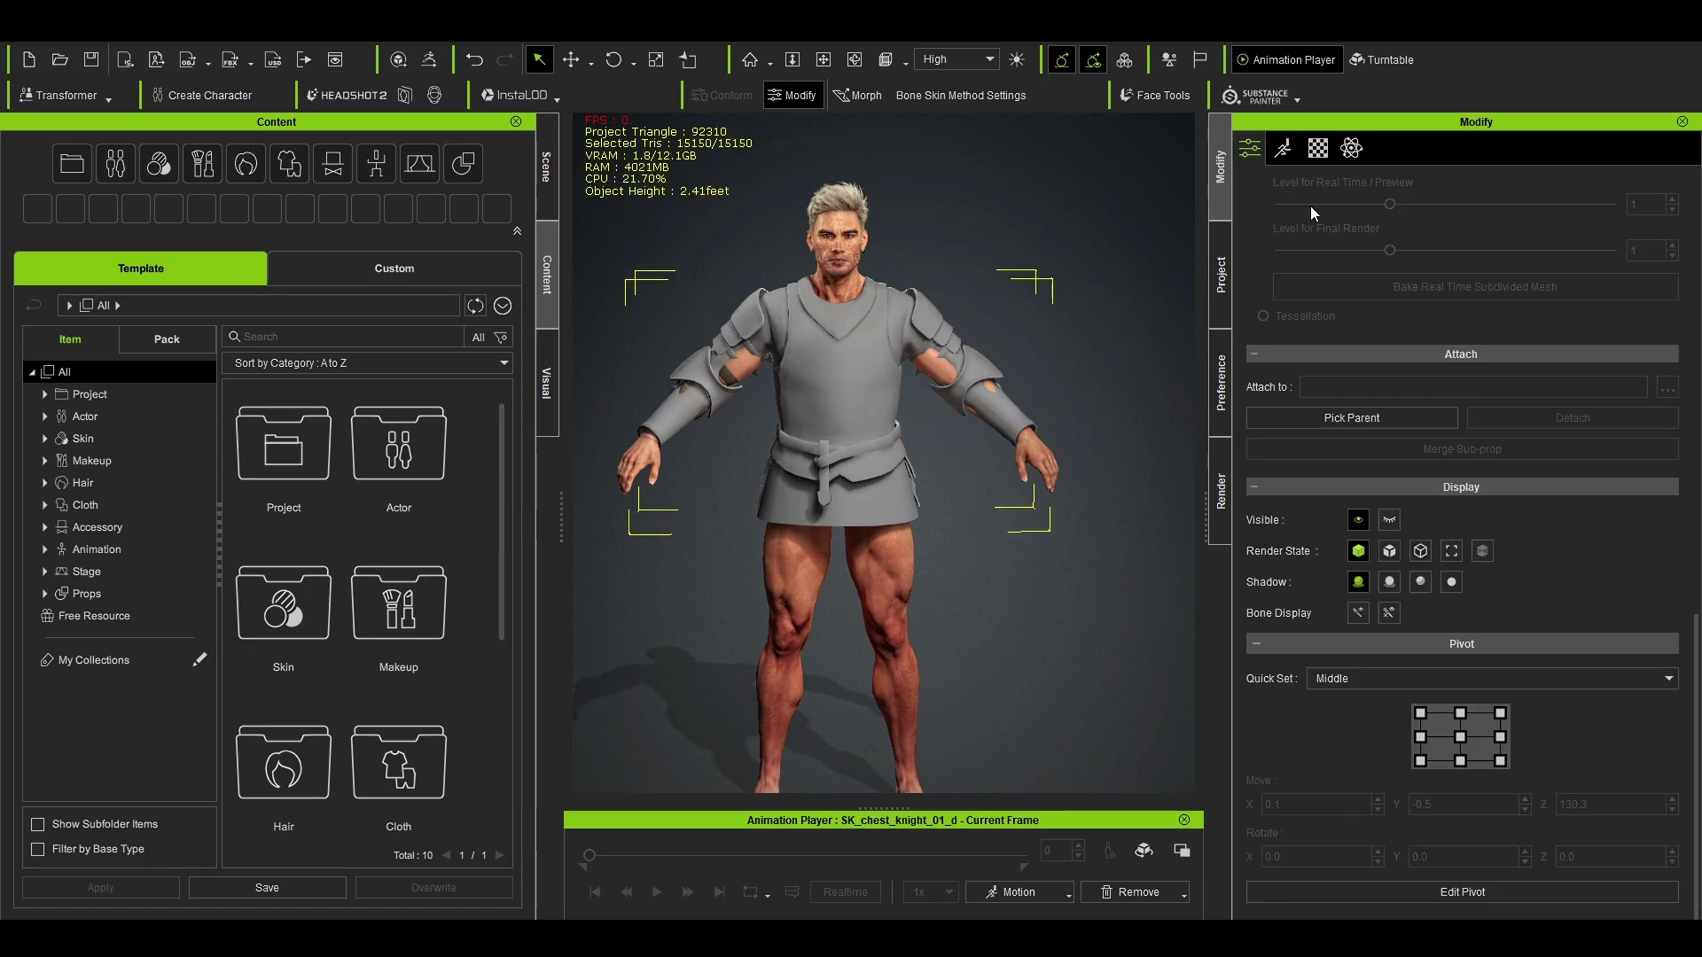
scroll(1312, 680, up, 5)
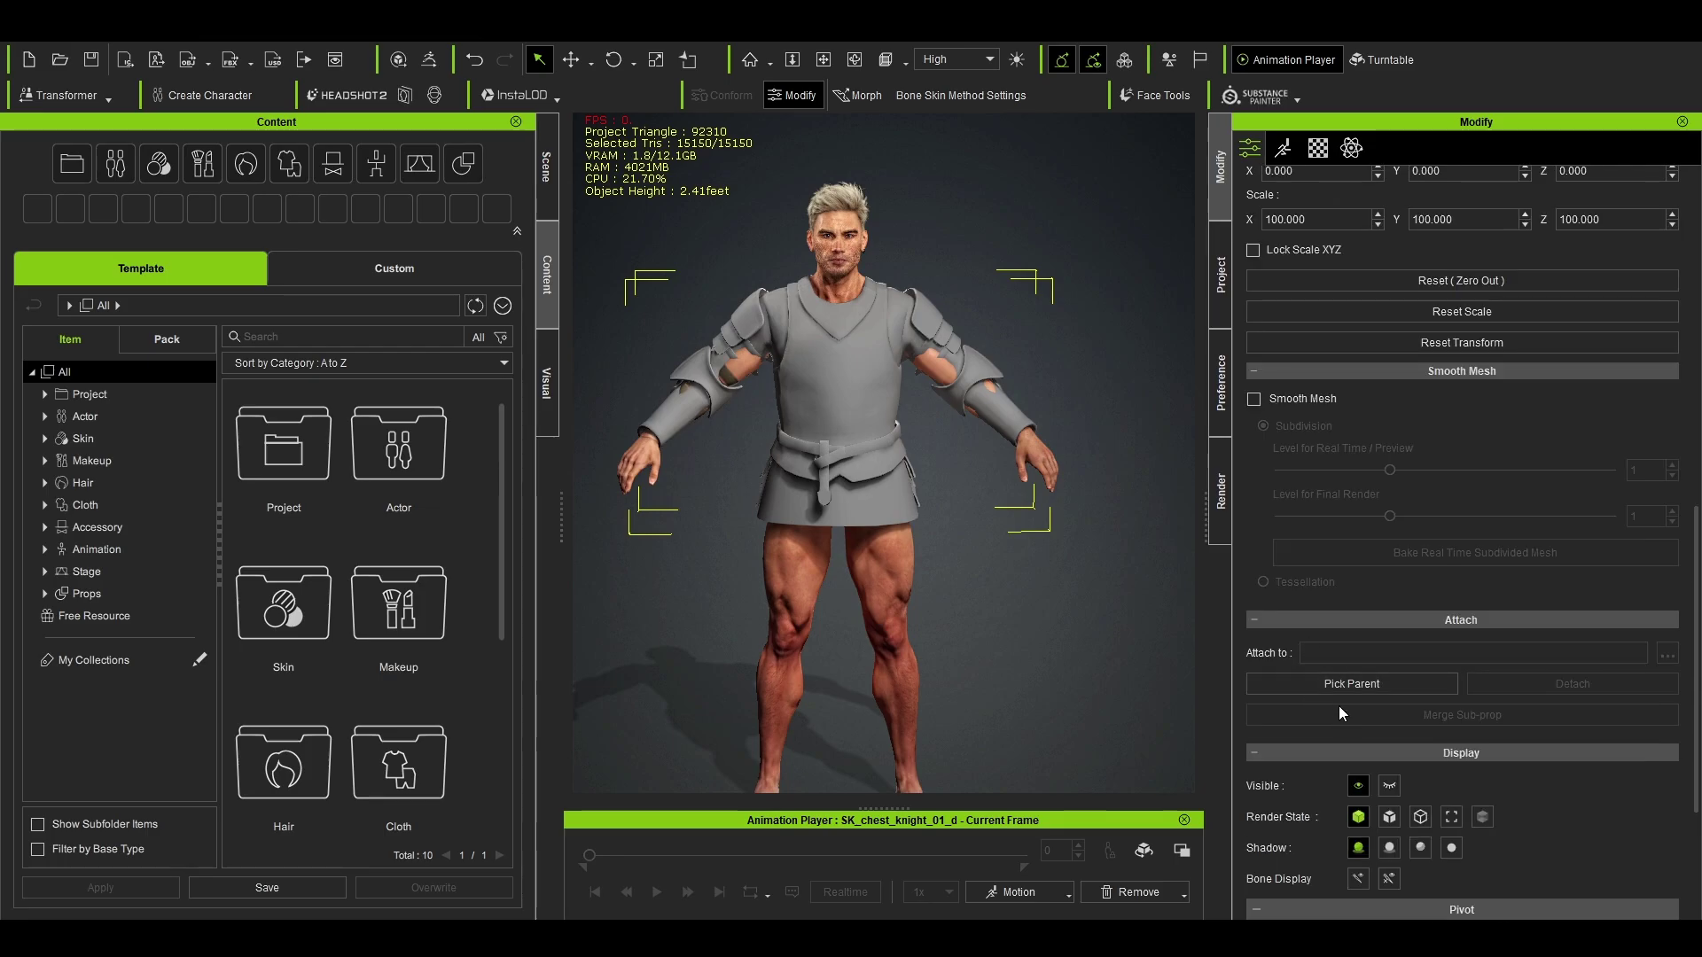
click(1349, 684)
click(874, 312)
scroll(1505, 555, down, 3)
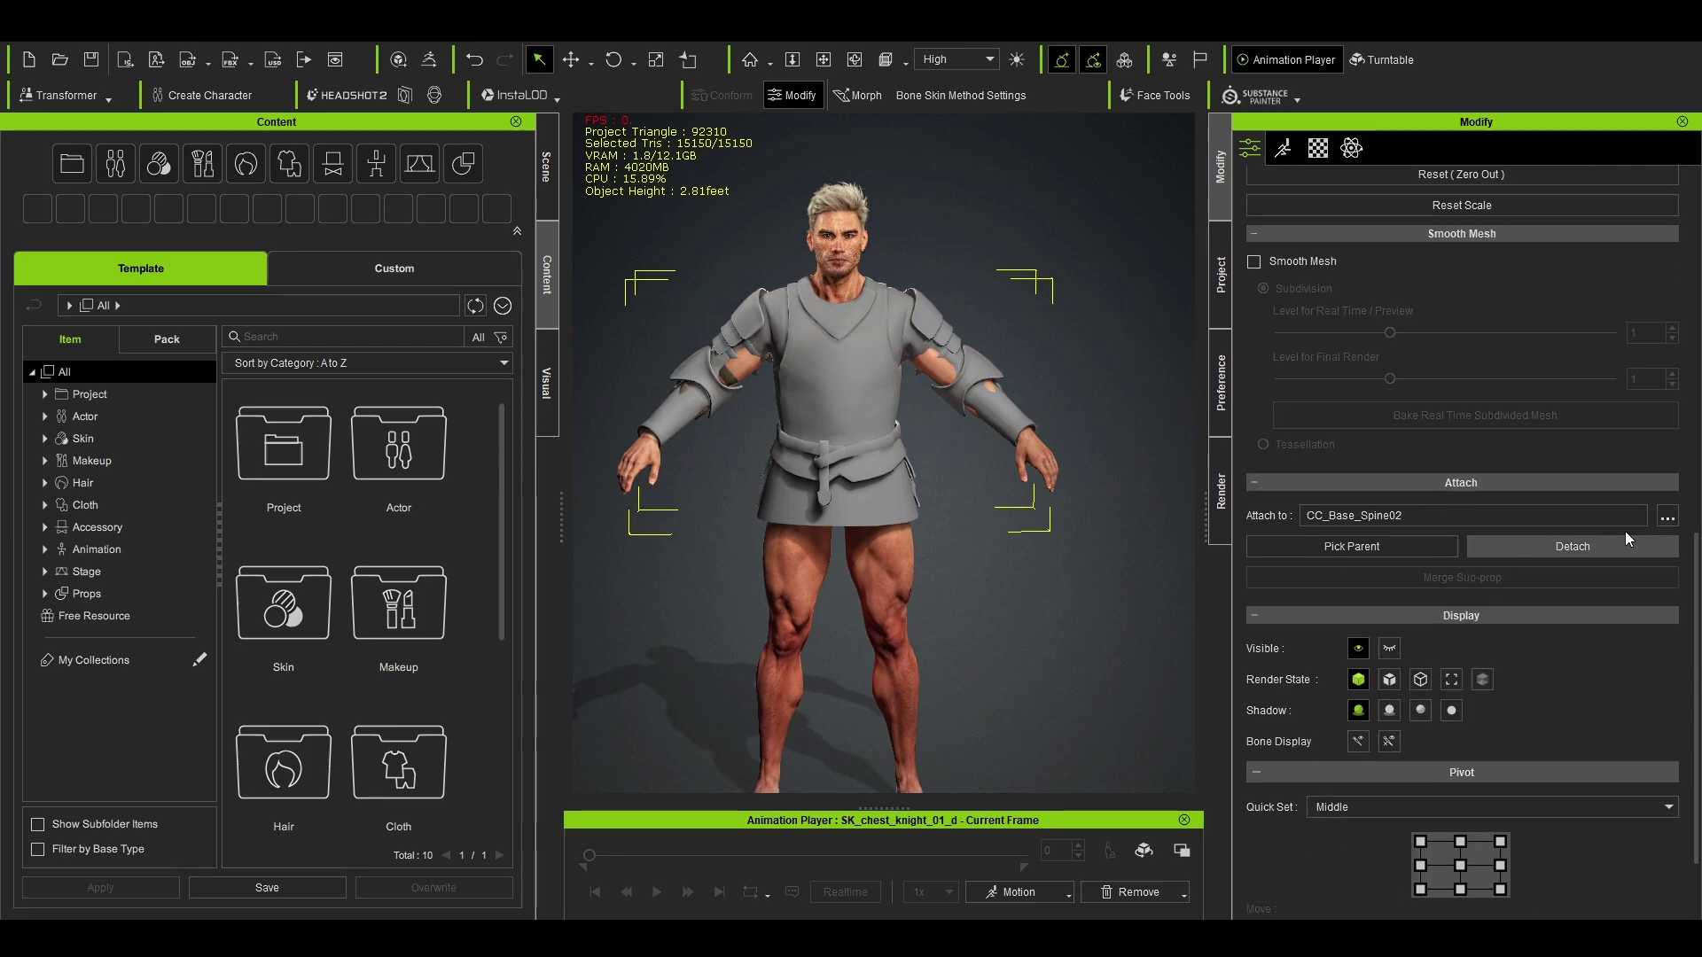
click(1667, 516)
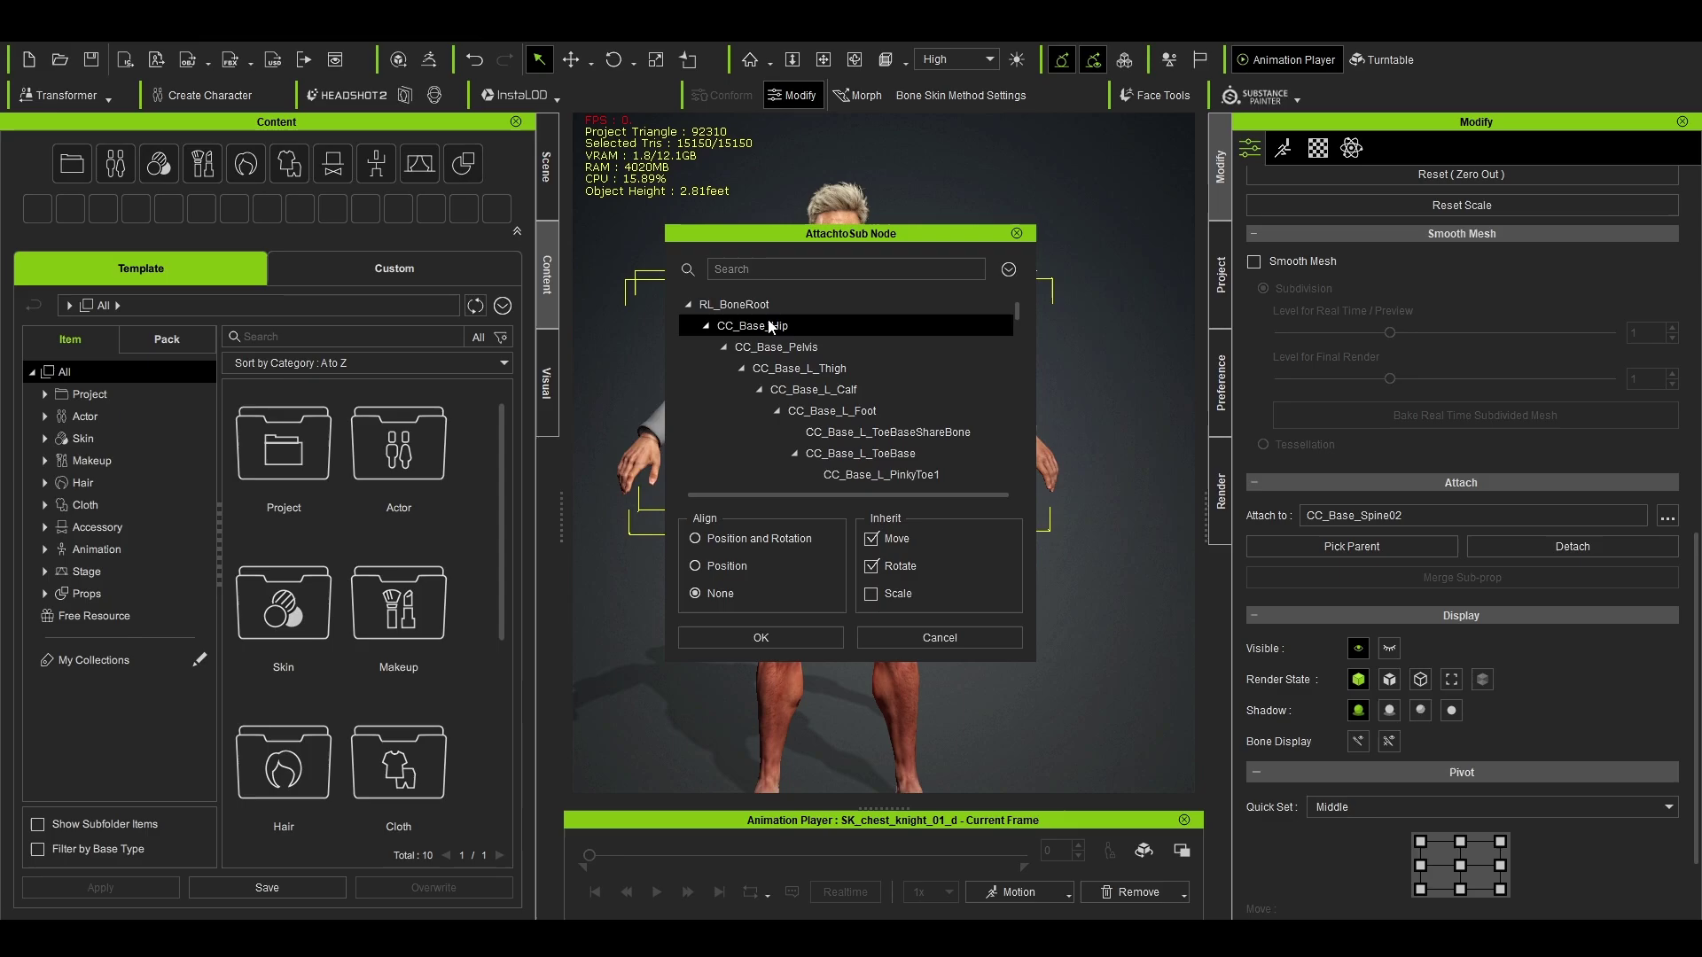
click(784, 641)
Step: Transfer skin weights to the chest armour using the Default clothing template
scroll(1311, 693, up, 5)
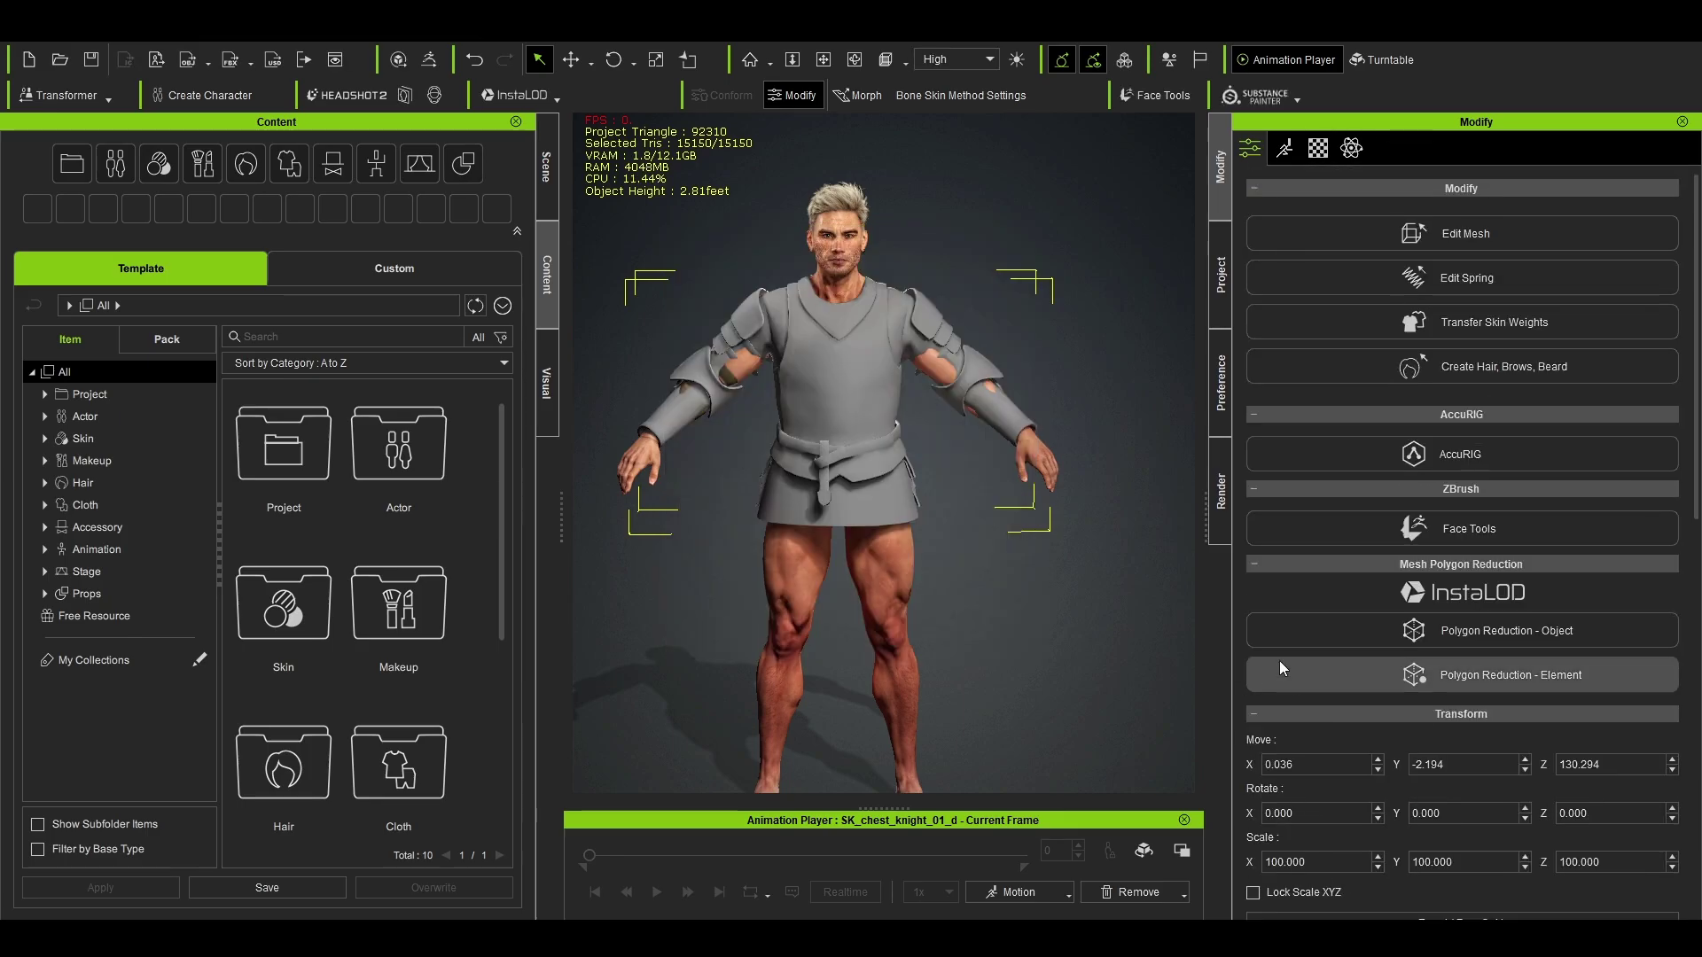
click(1389, 333)
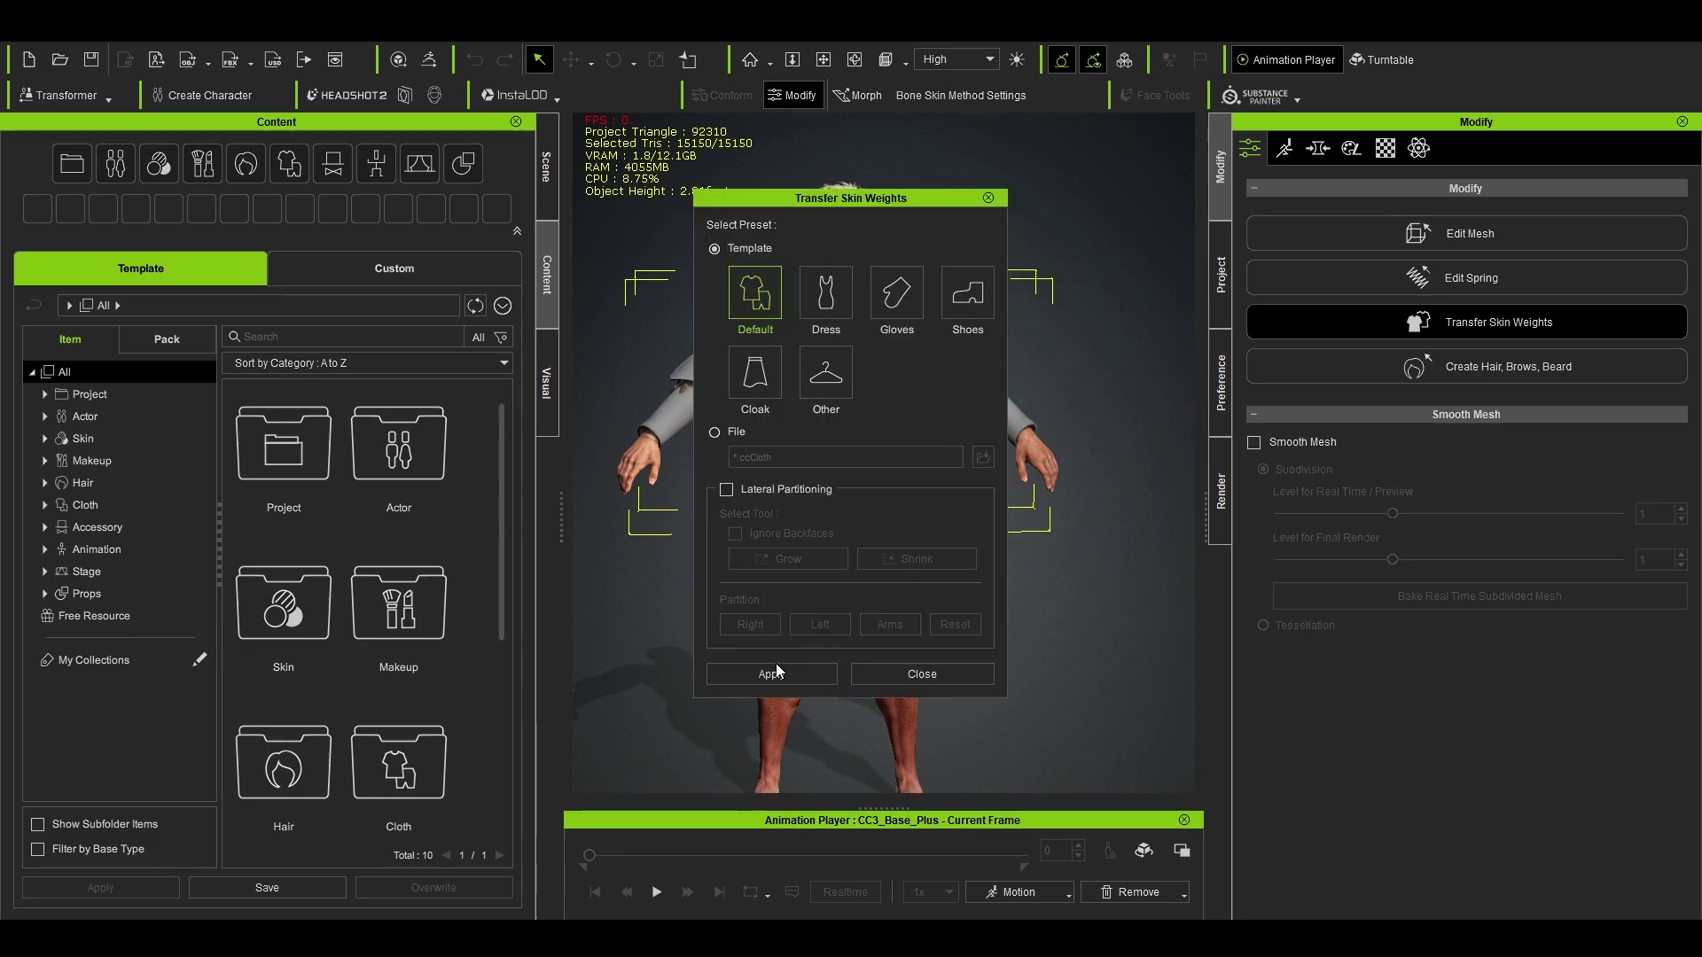
click(783, 672)
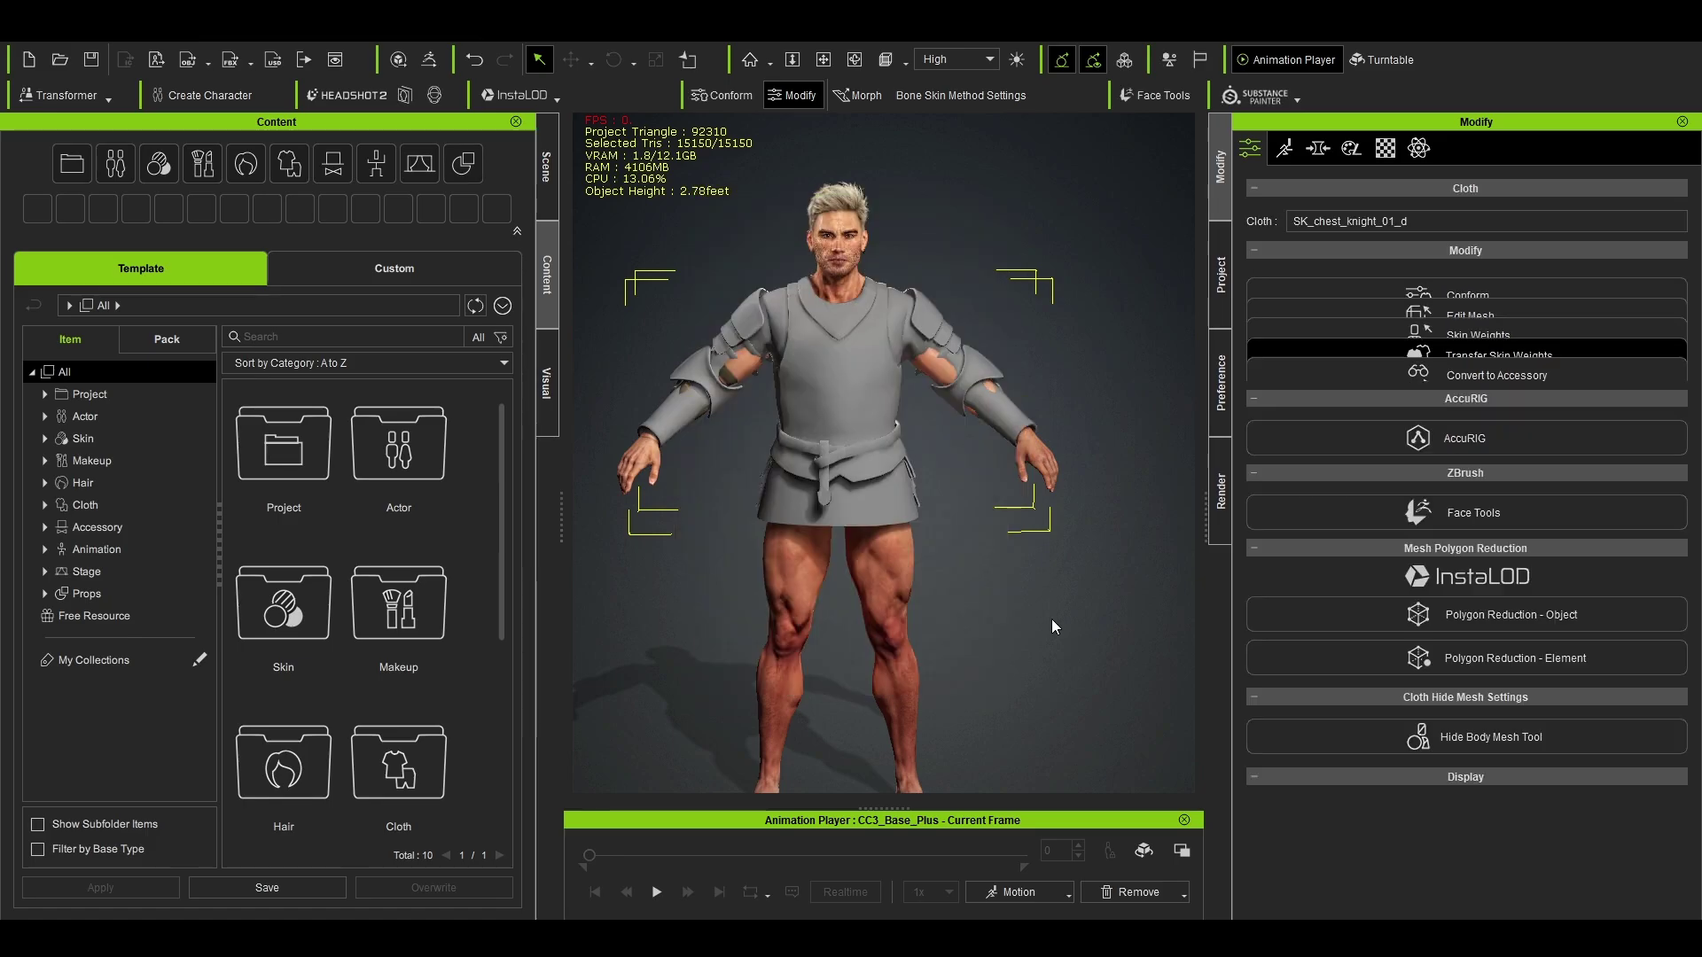
middle_drag(1055, 626, 1039, 590)
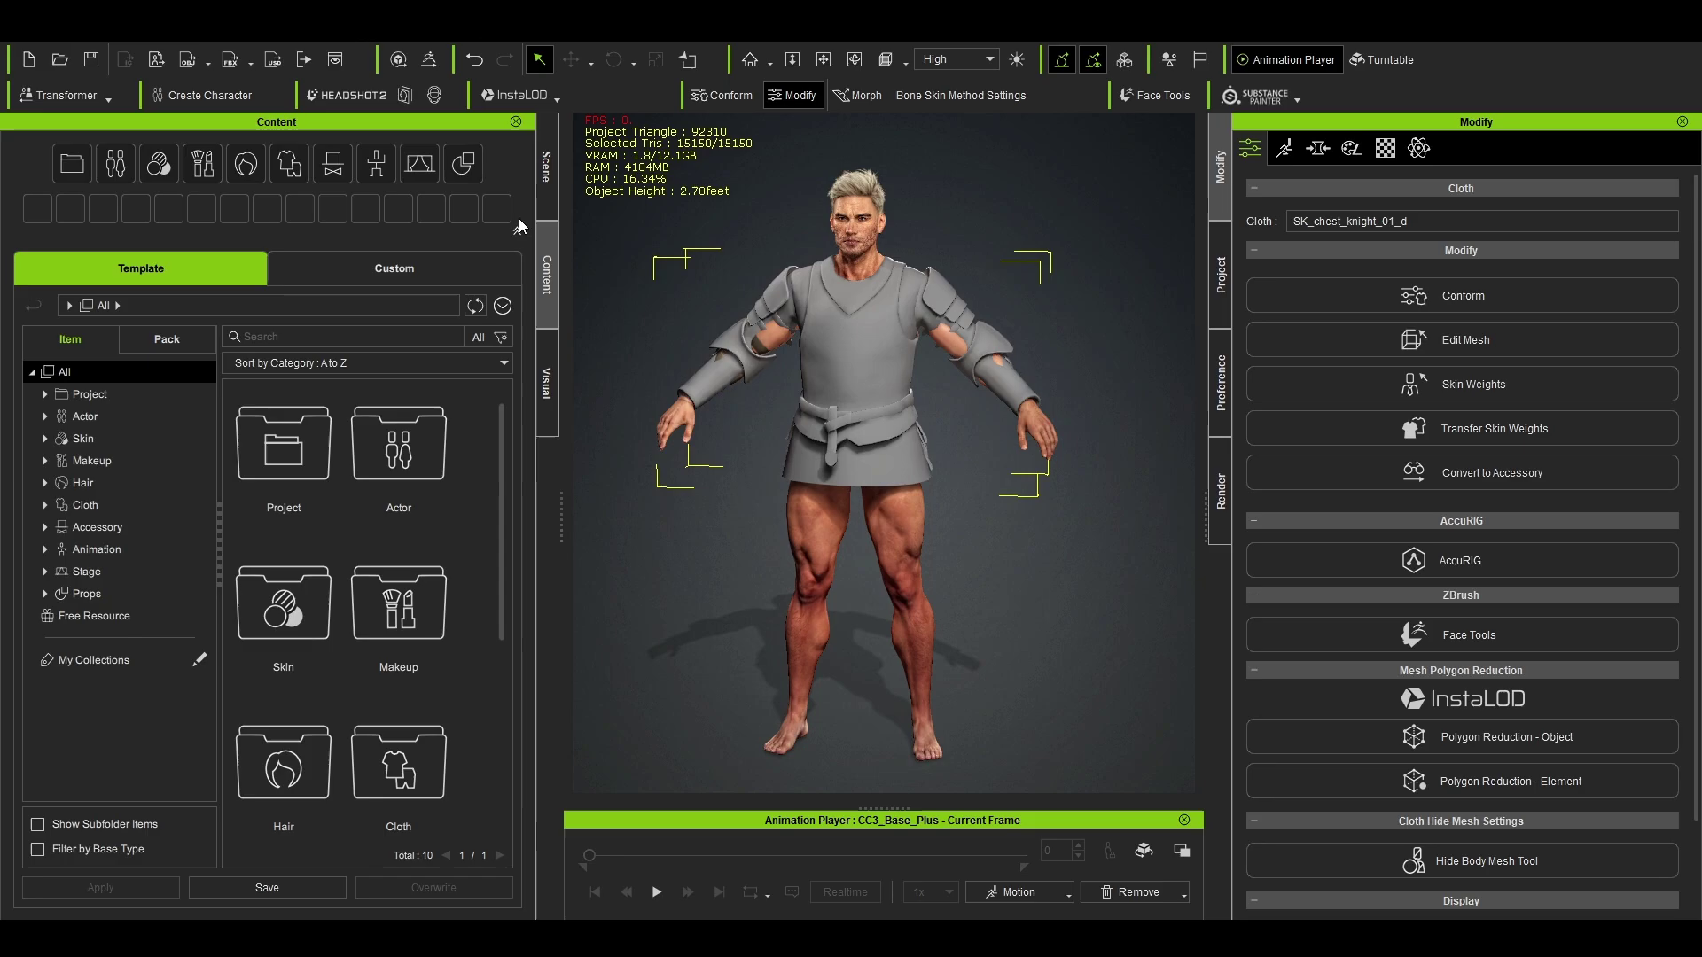
Step: Import the leg armour file SK_legs_knight_01_a as a prop
click(17, 38)
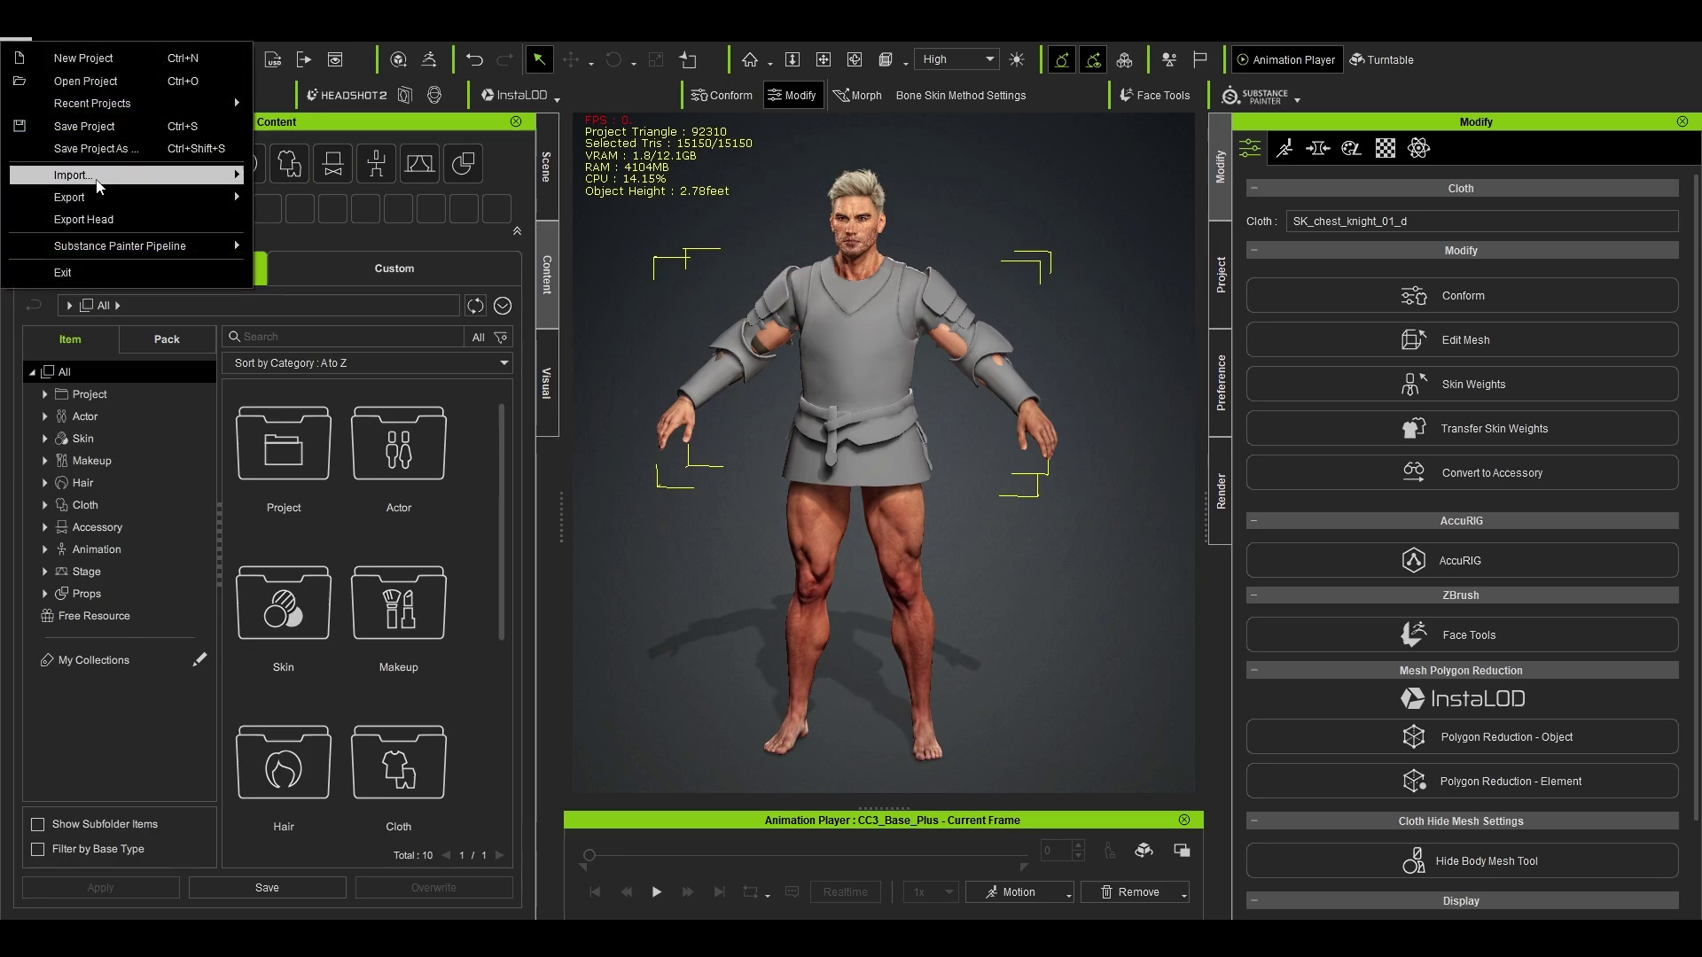
mouse_move(204, 177)
click(279, 177)
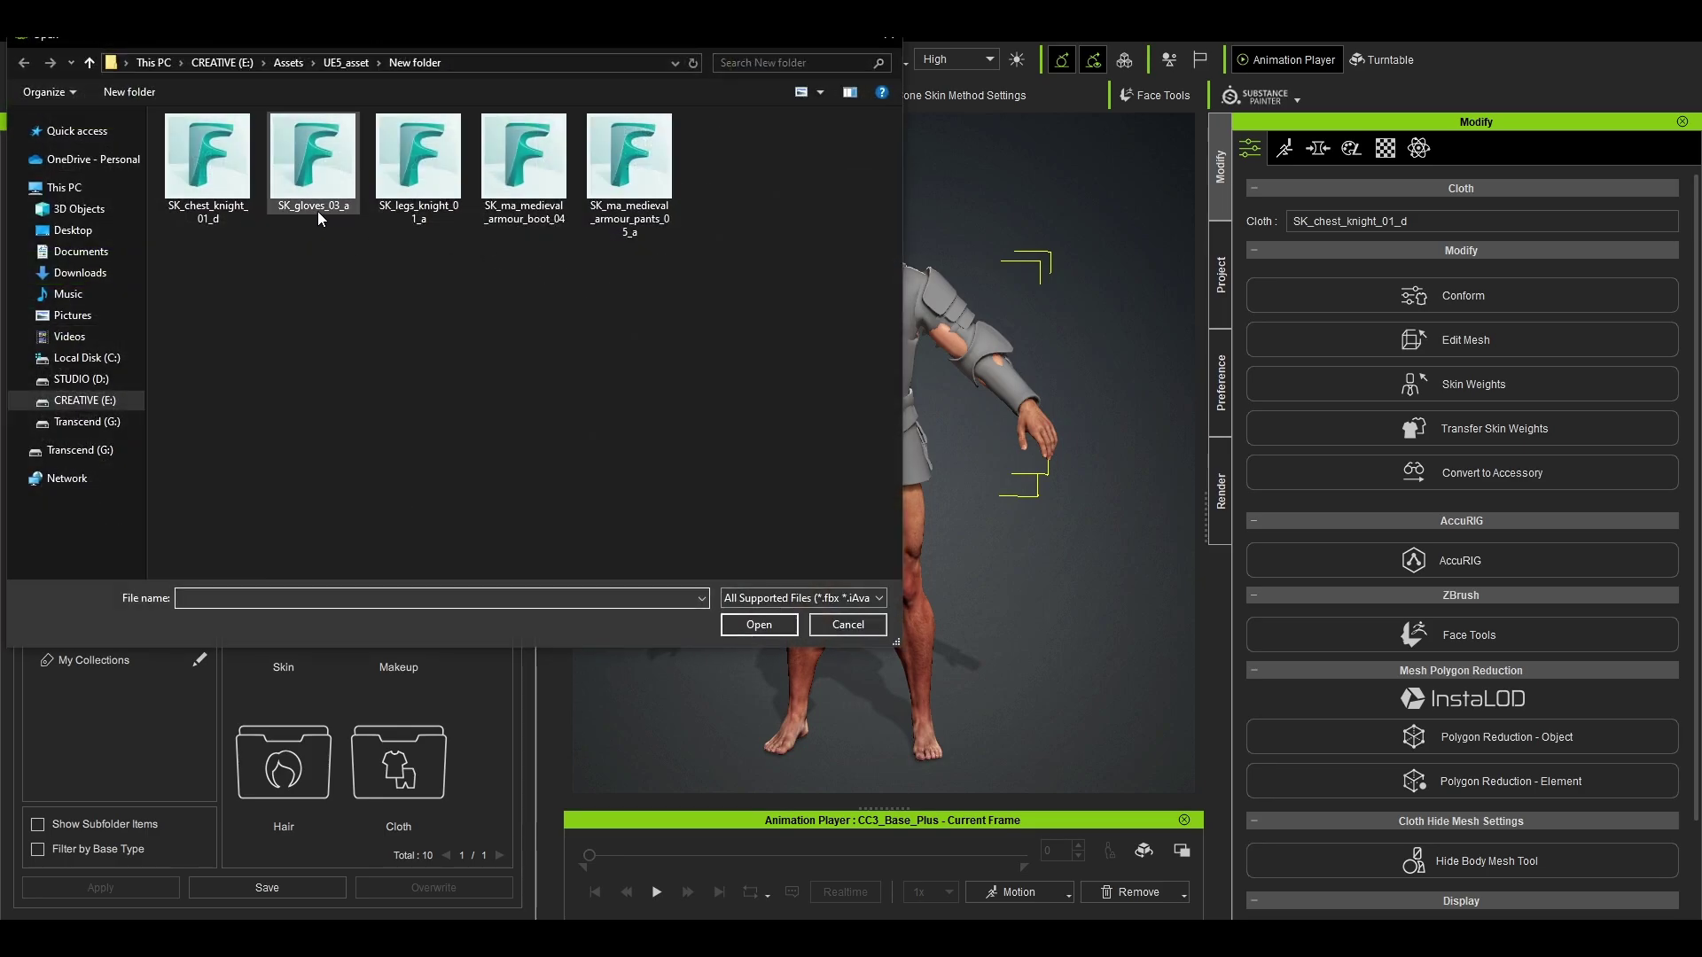
double_click(435, 220)
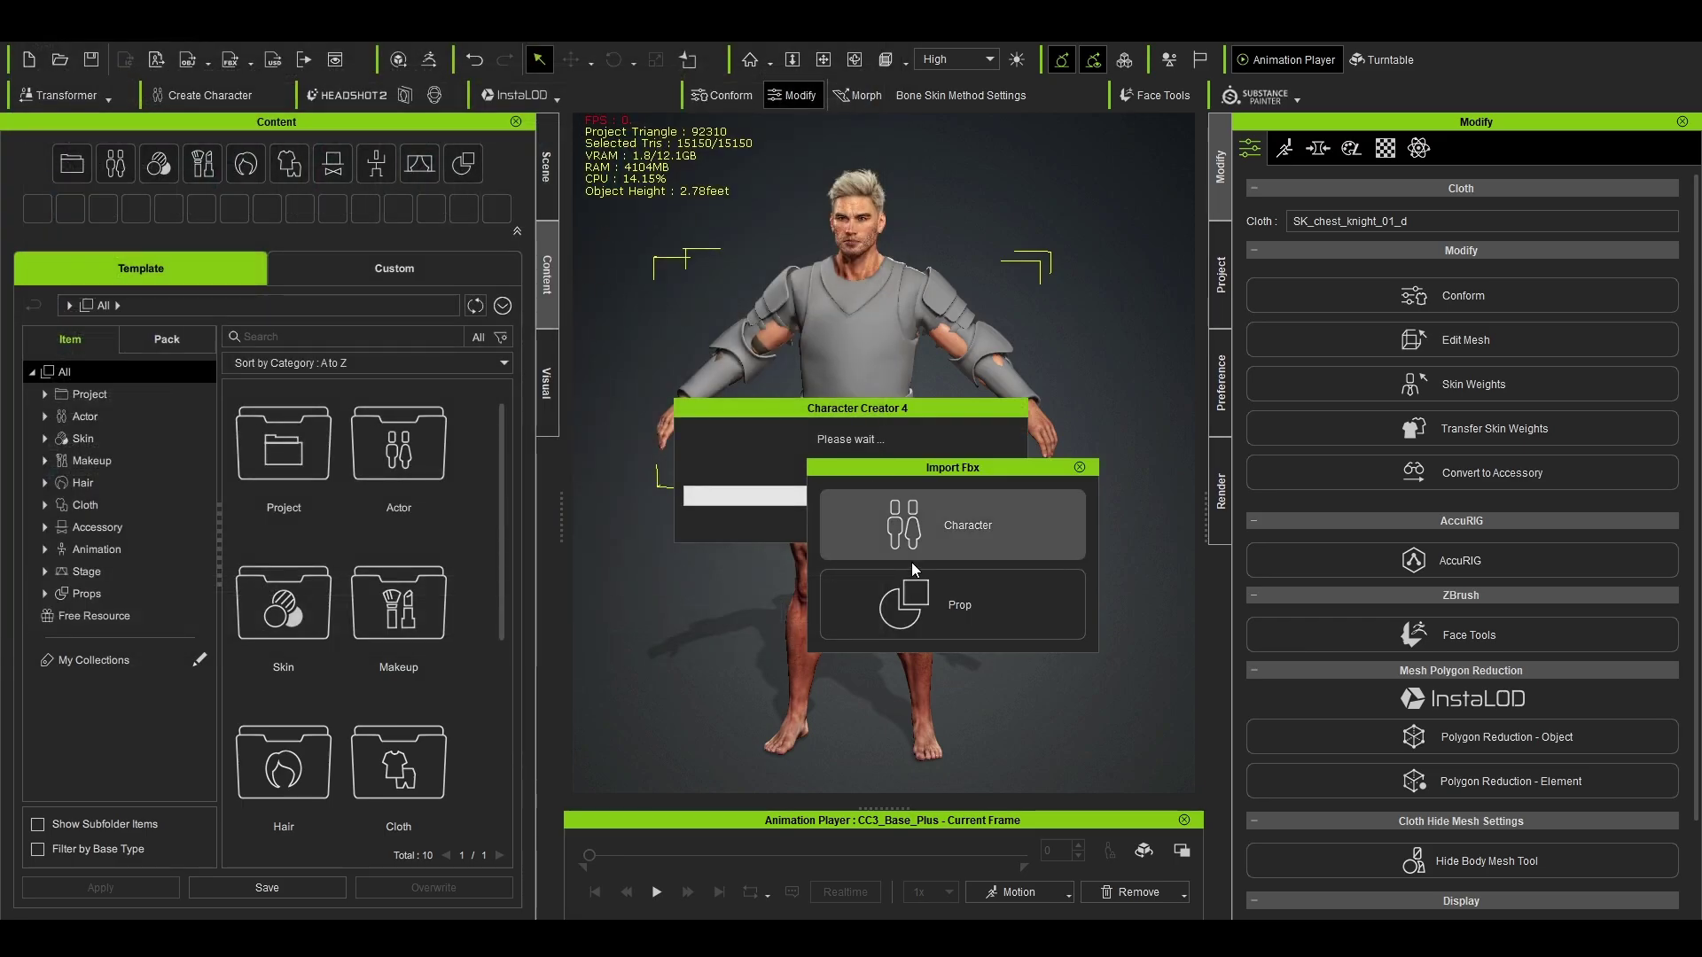
click(949, 608)
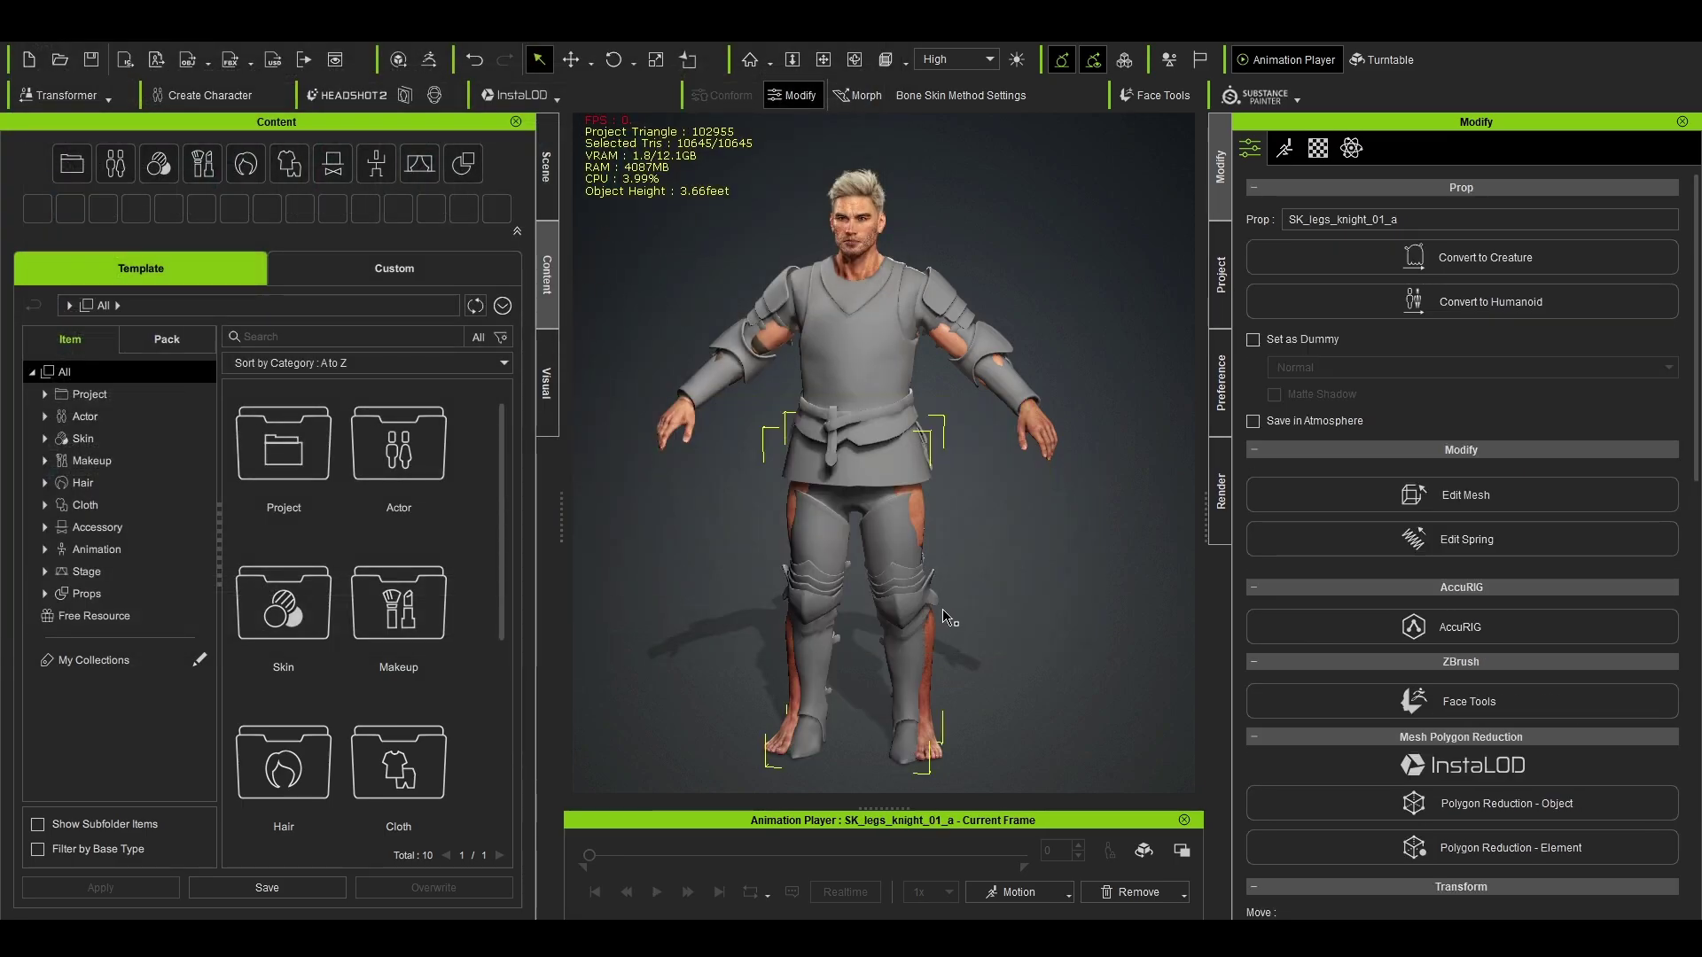
Step: Centre the leg armour's pivot and adjust its height to about Z 56.3 to line it up with the character's legs and feet
scroll(1315, 603, down, 10)
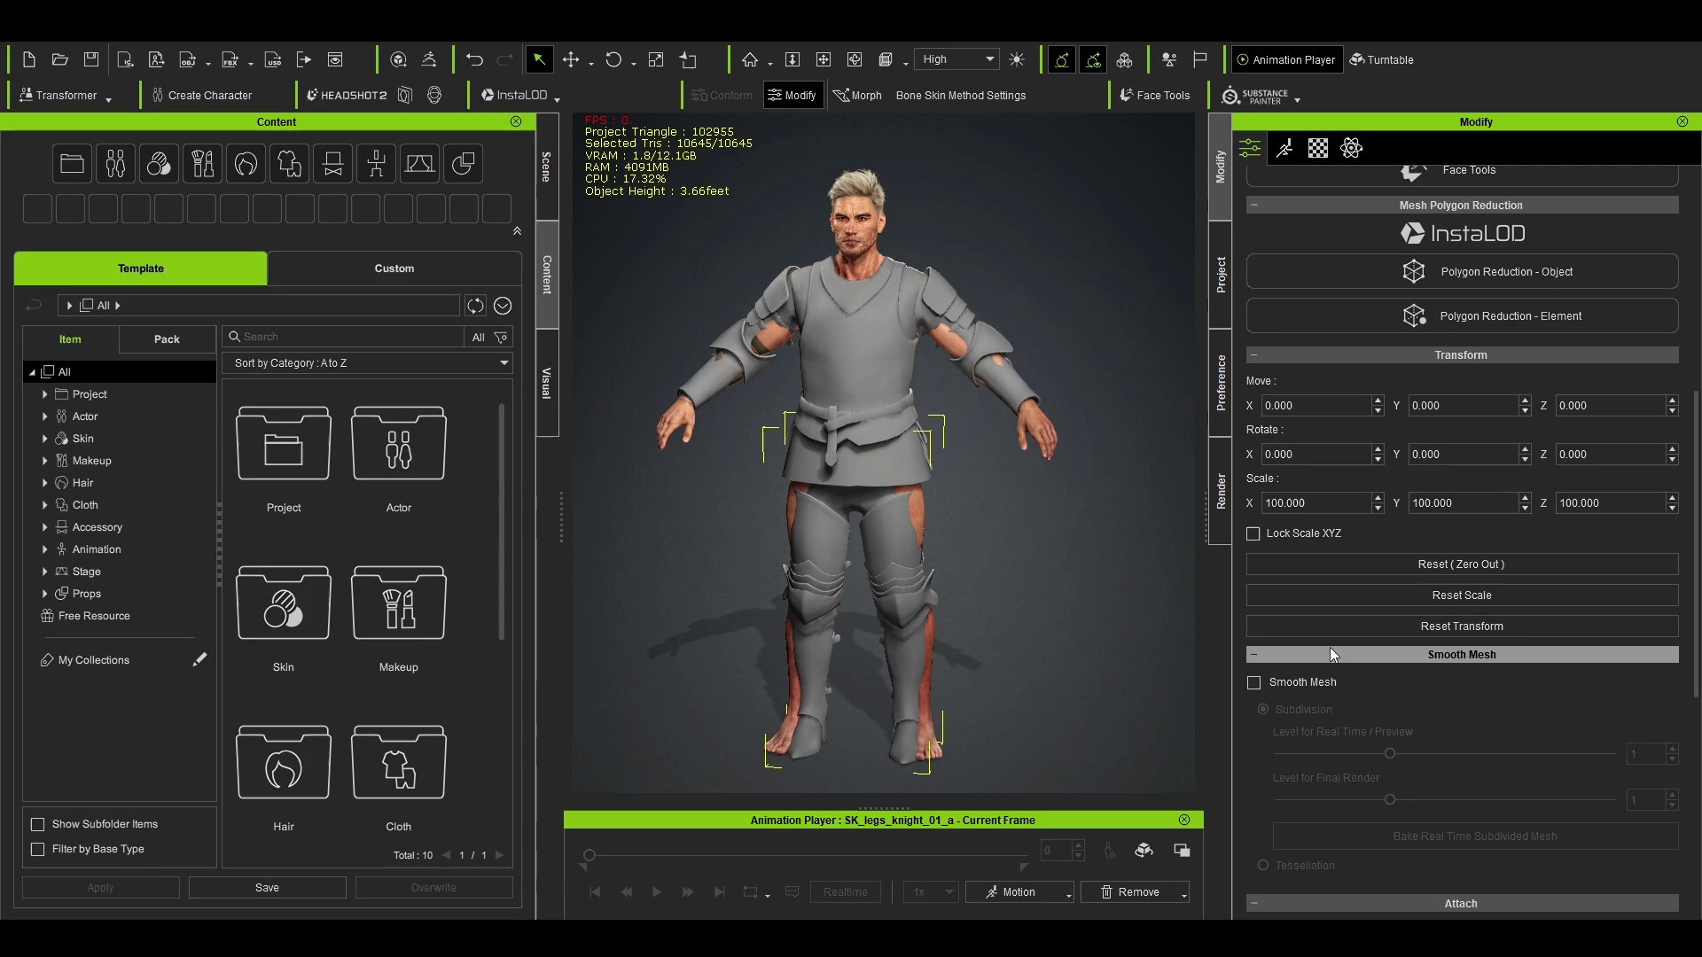
click(1460, 755)
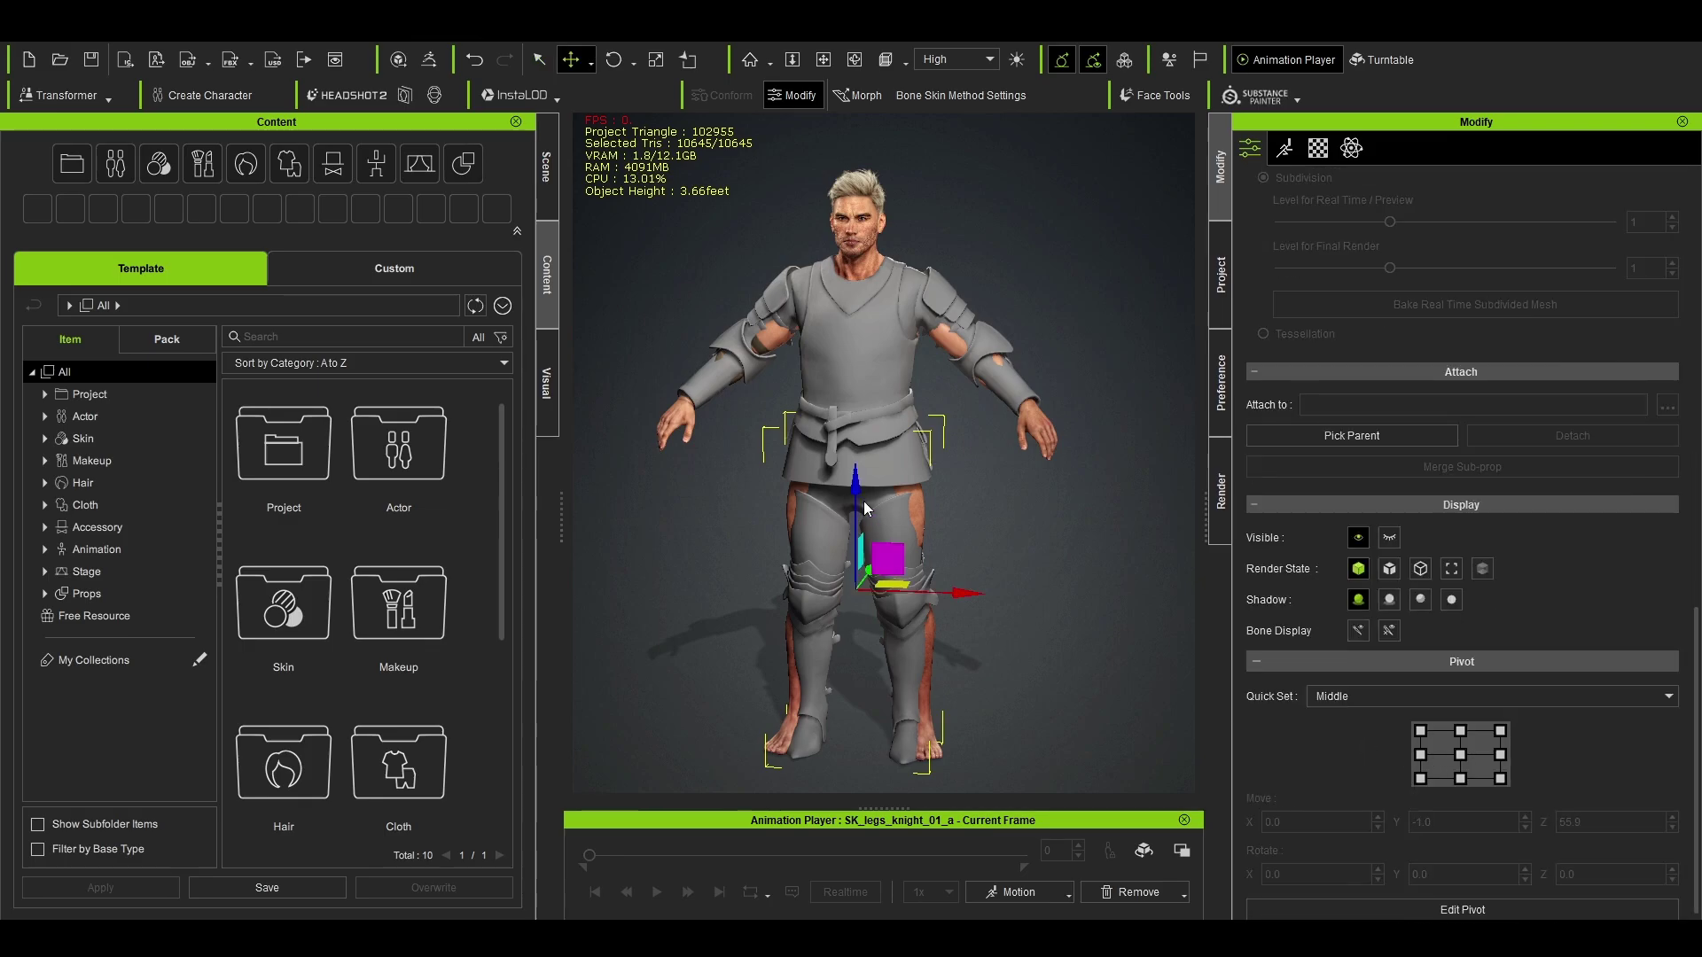
key(Home)
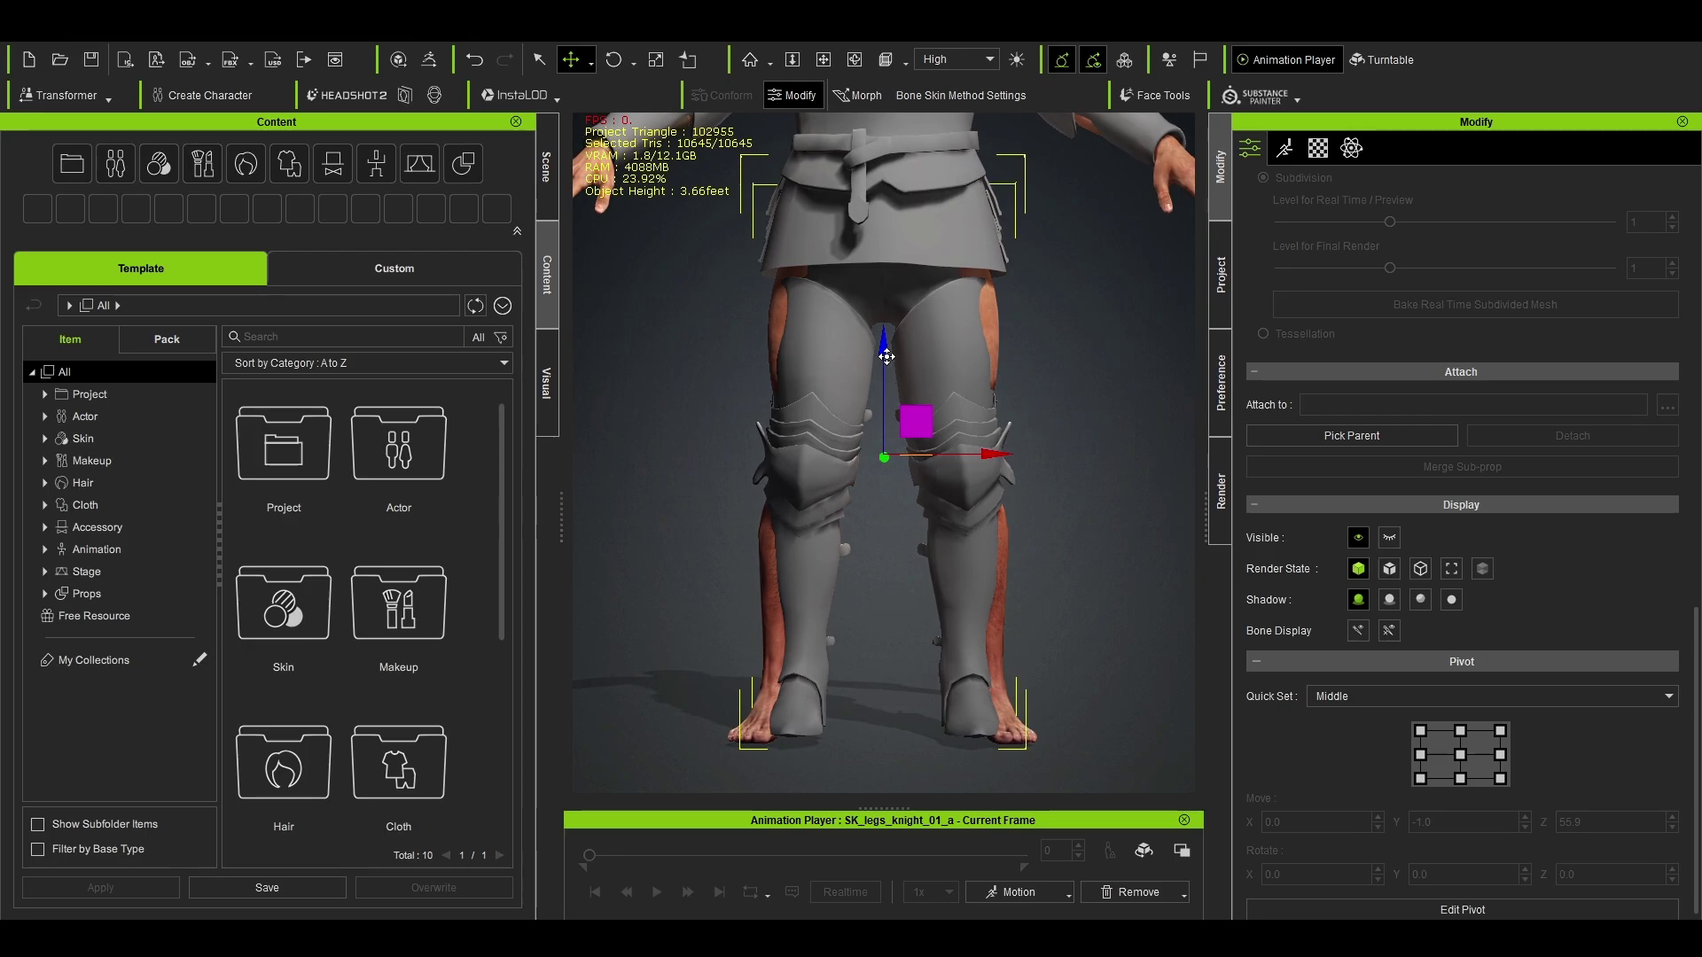
drag(886, 354, 886, 361)
scroll(874, 562, up, 1)
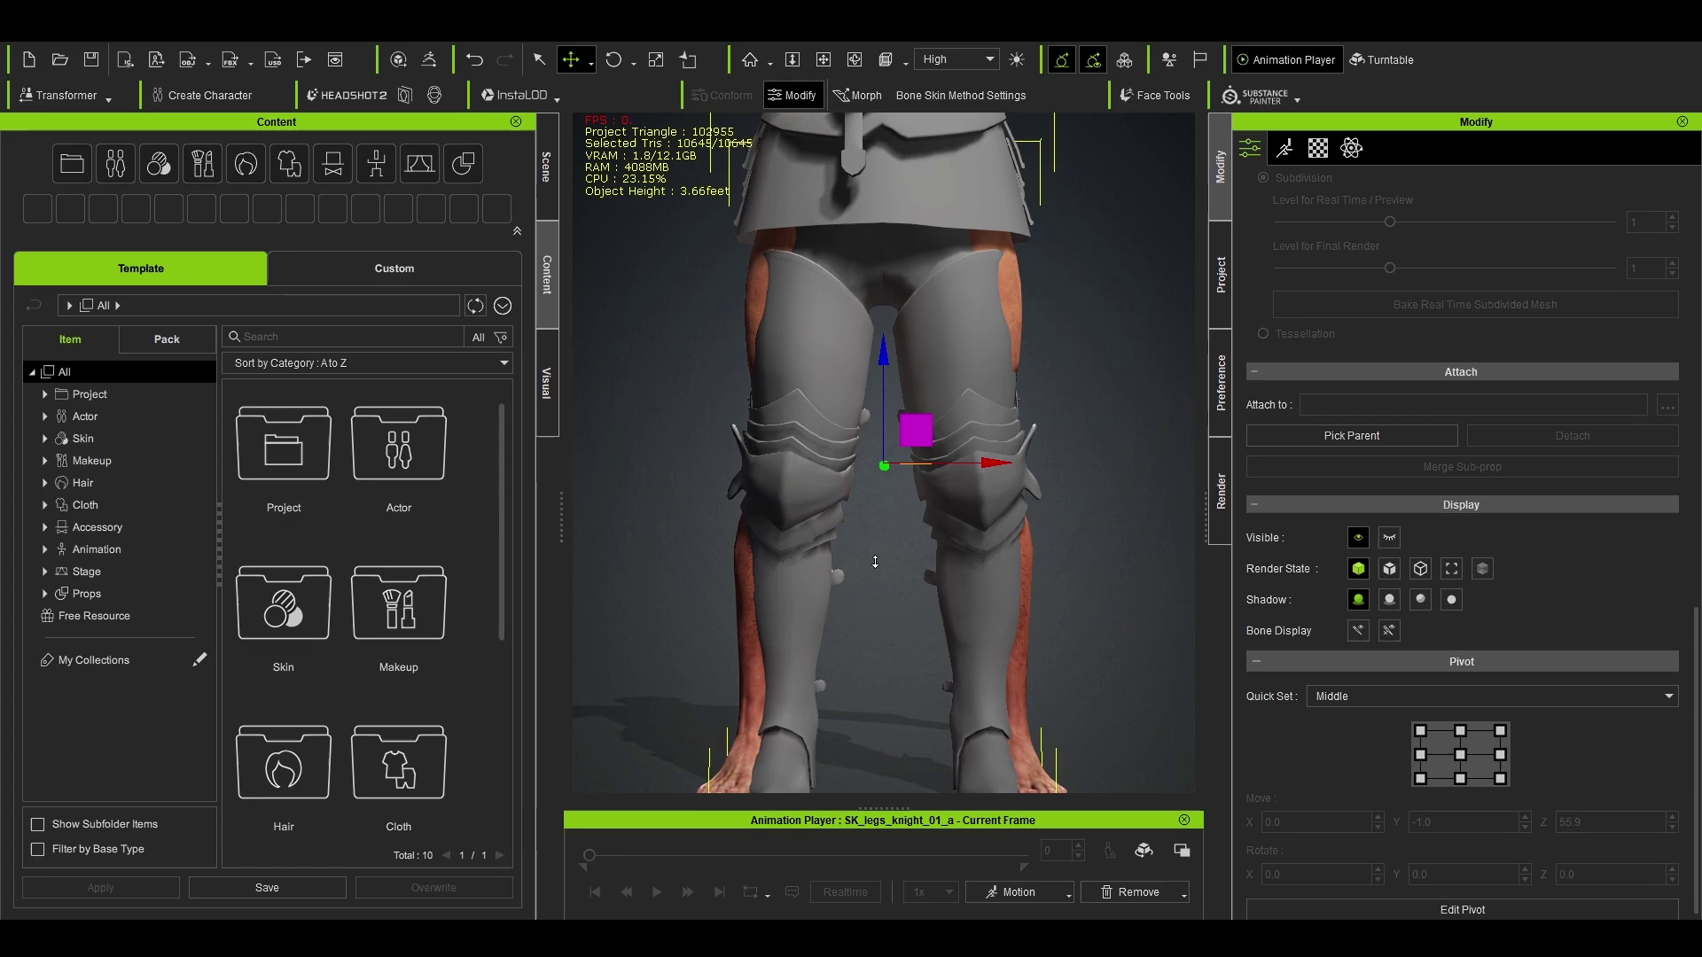
middle_drag(880, 572, 869, 448)
scroll(867, 472, up, 1)
scroll(868, 473, up, 1)
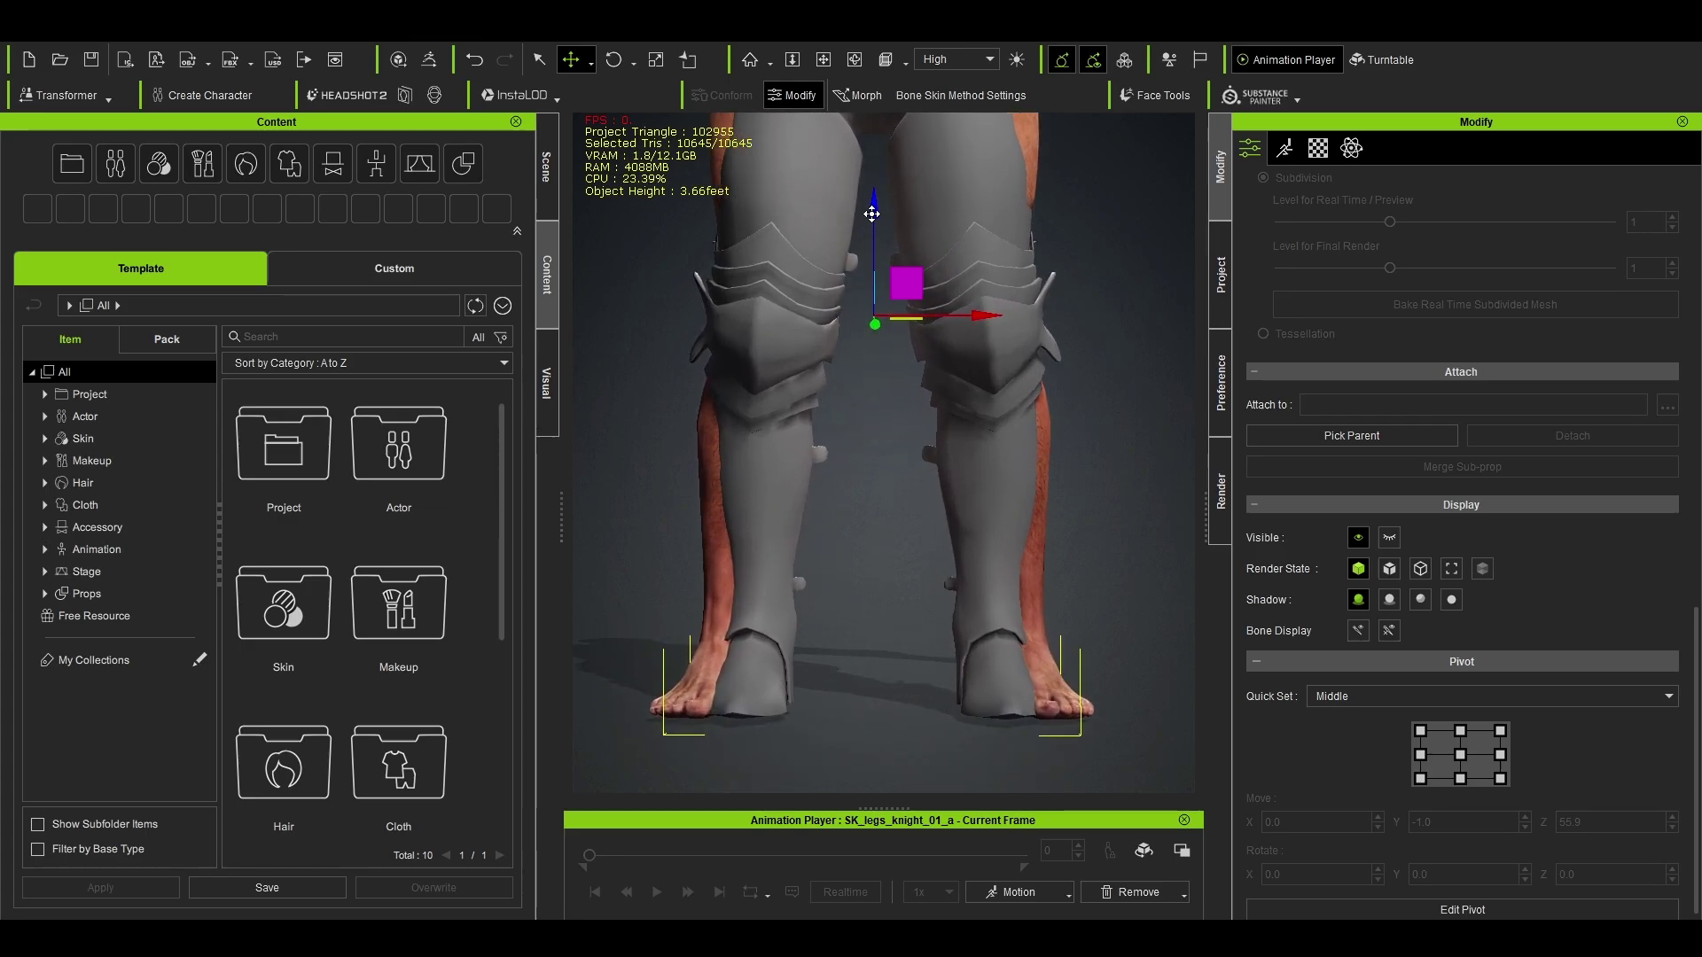
drag(872, 214, 873, 213)
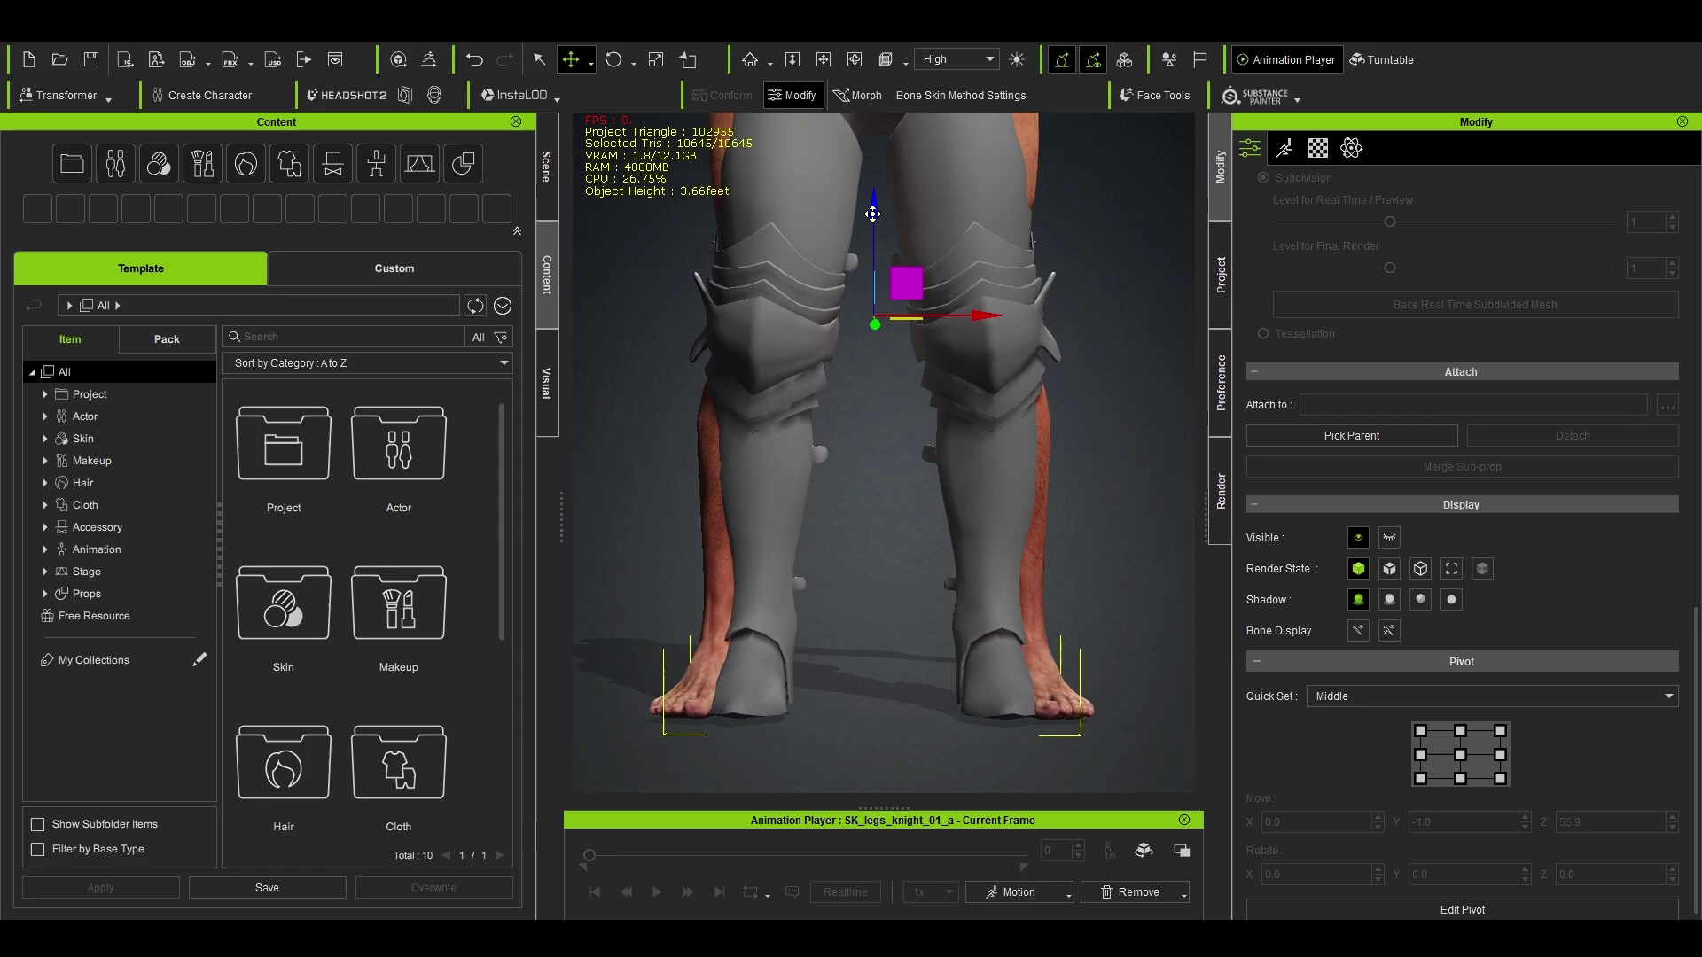
Step: Rotate the character's left thigh to fit inside the leg armour, mirror the pose to the right leg and close the pose editor
scroll(855, 355, down, 4)
click(1514, 233)
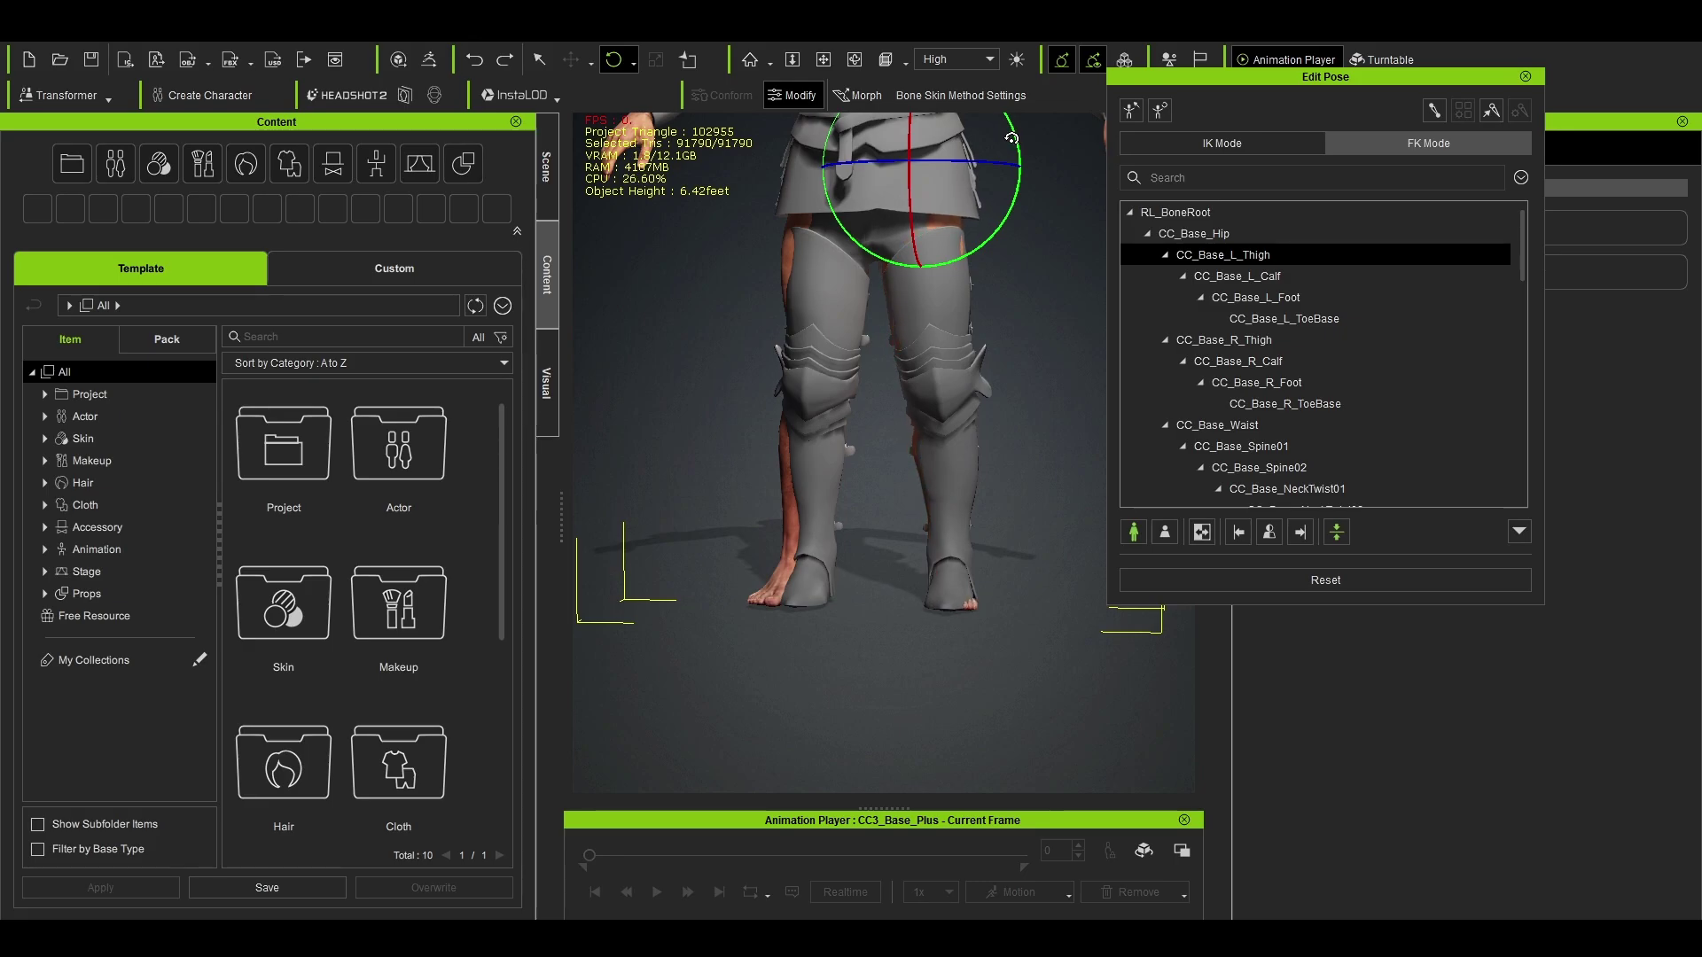
drag(1011, 137, 1012, 137)
click(1243, 537)
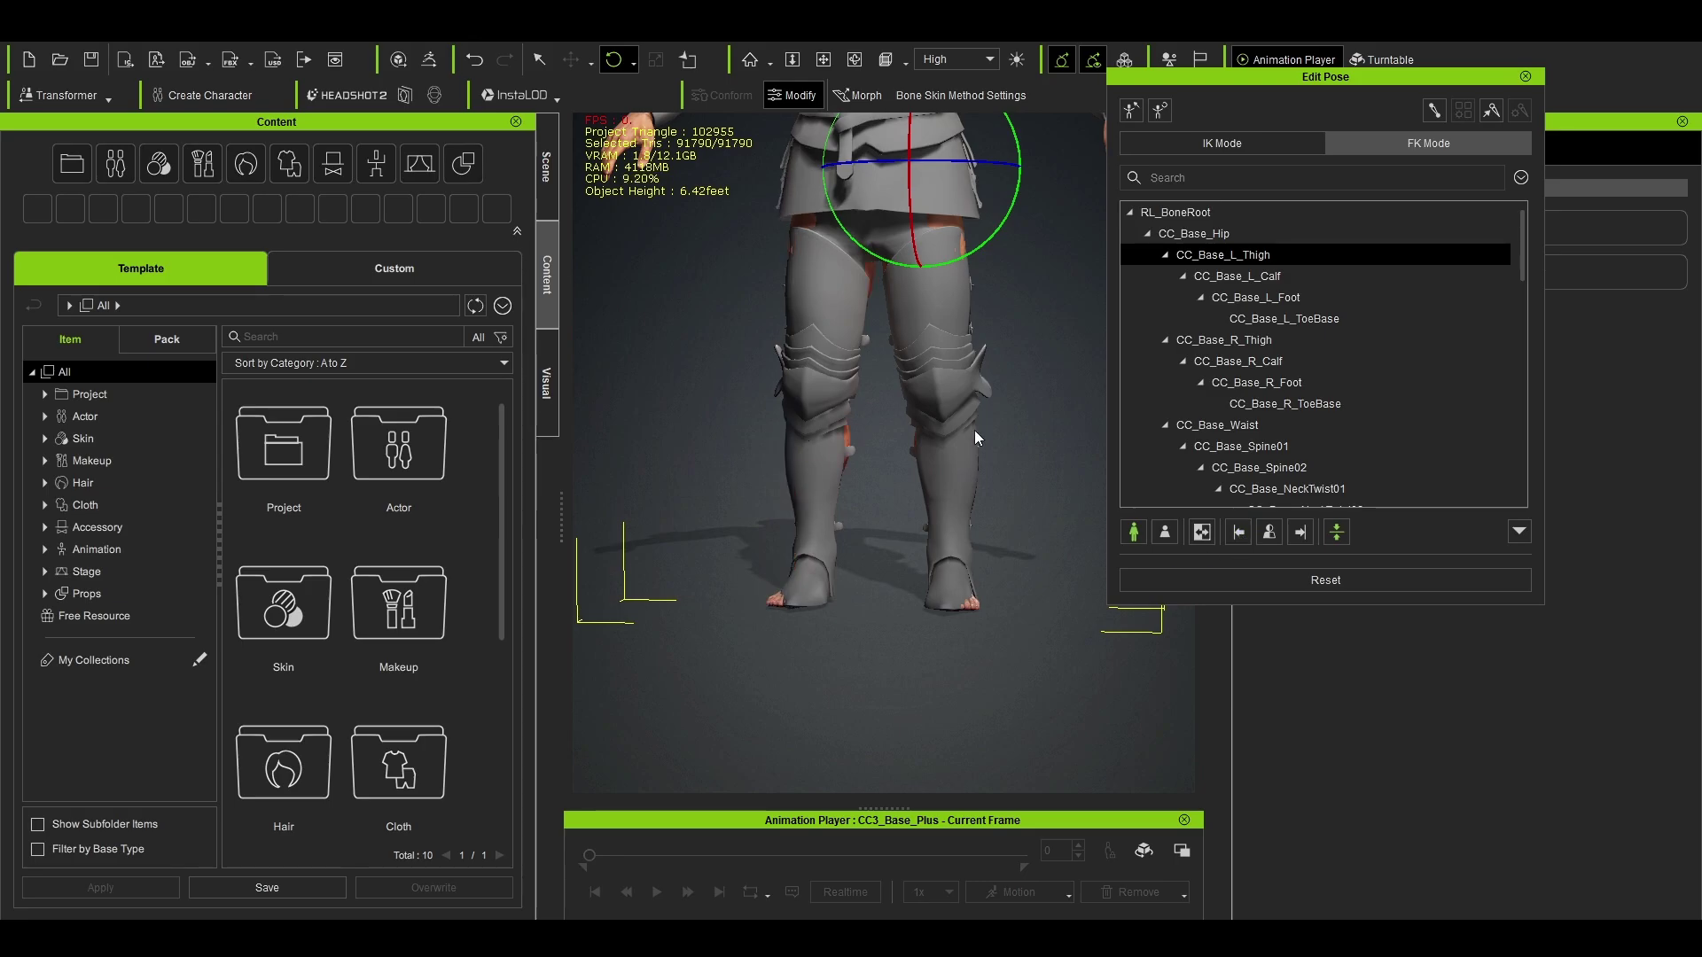
click(1523, 78)
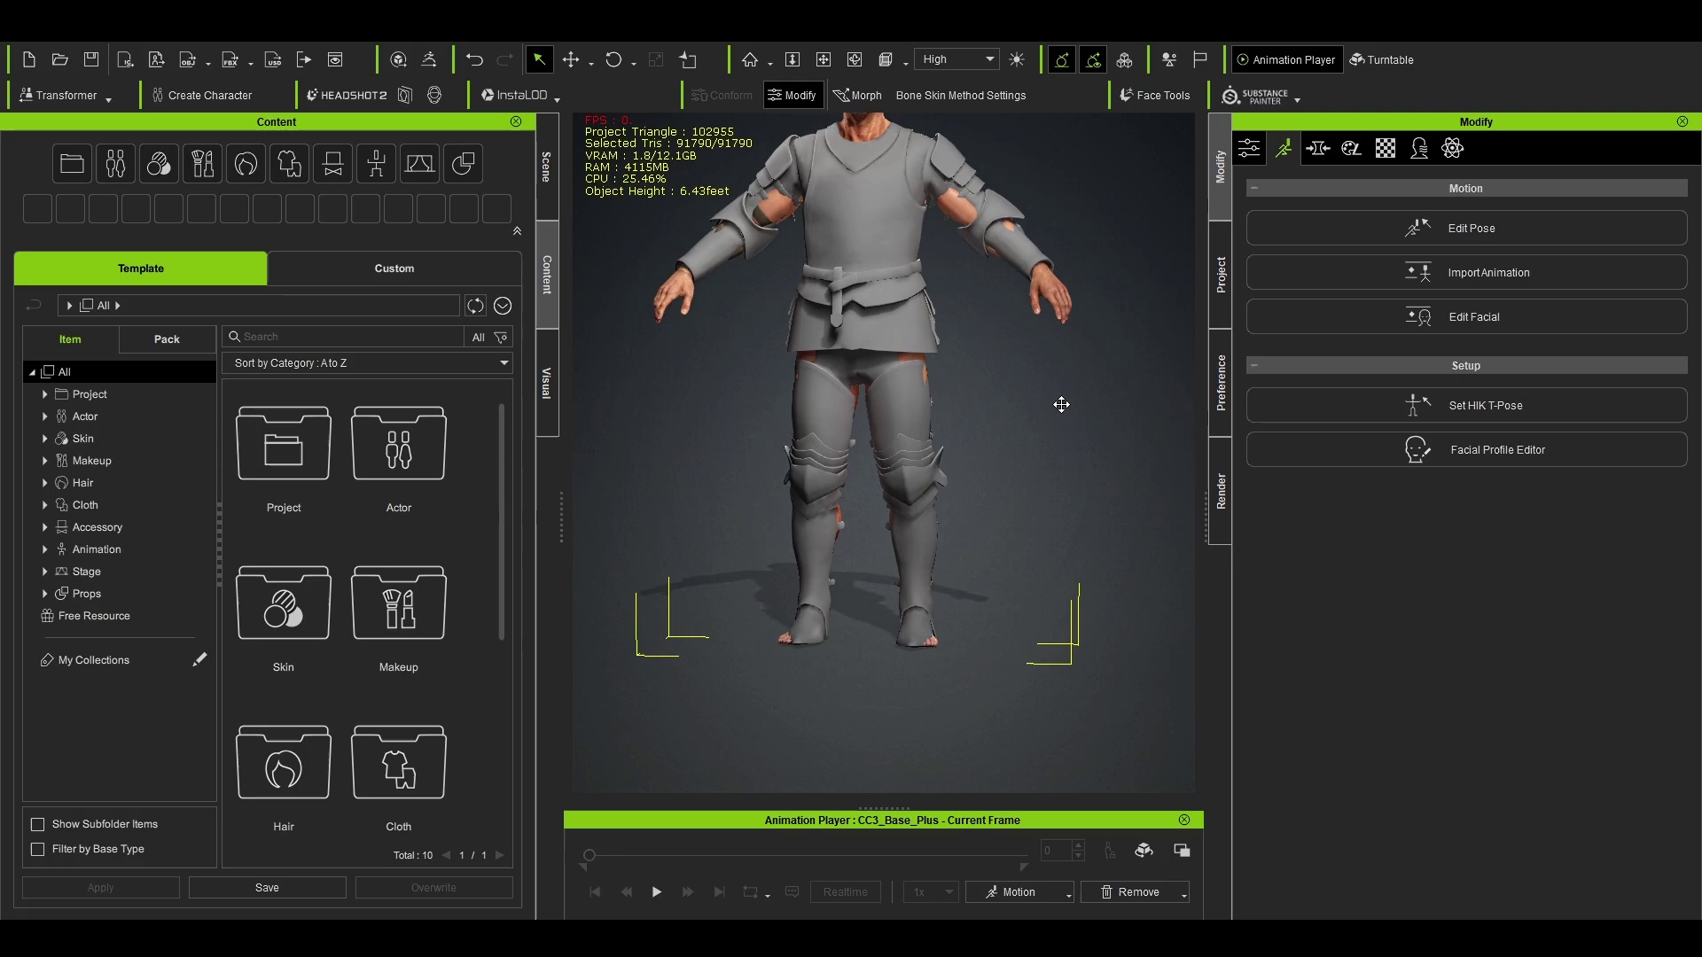
Step: Select the leg armour and attach it to the character by picking the body at the upper thigh as parent
right_drag(1061, 404, 1071, 456)
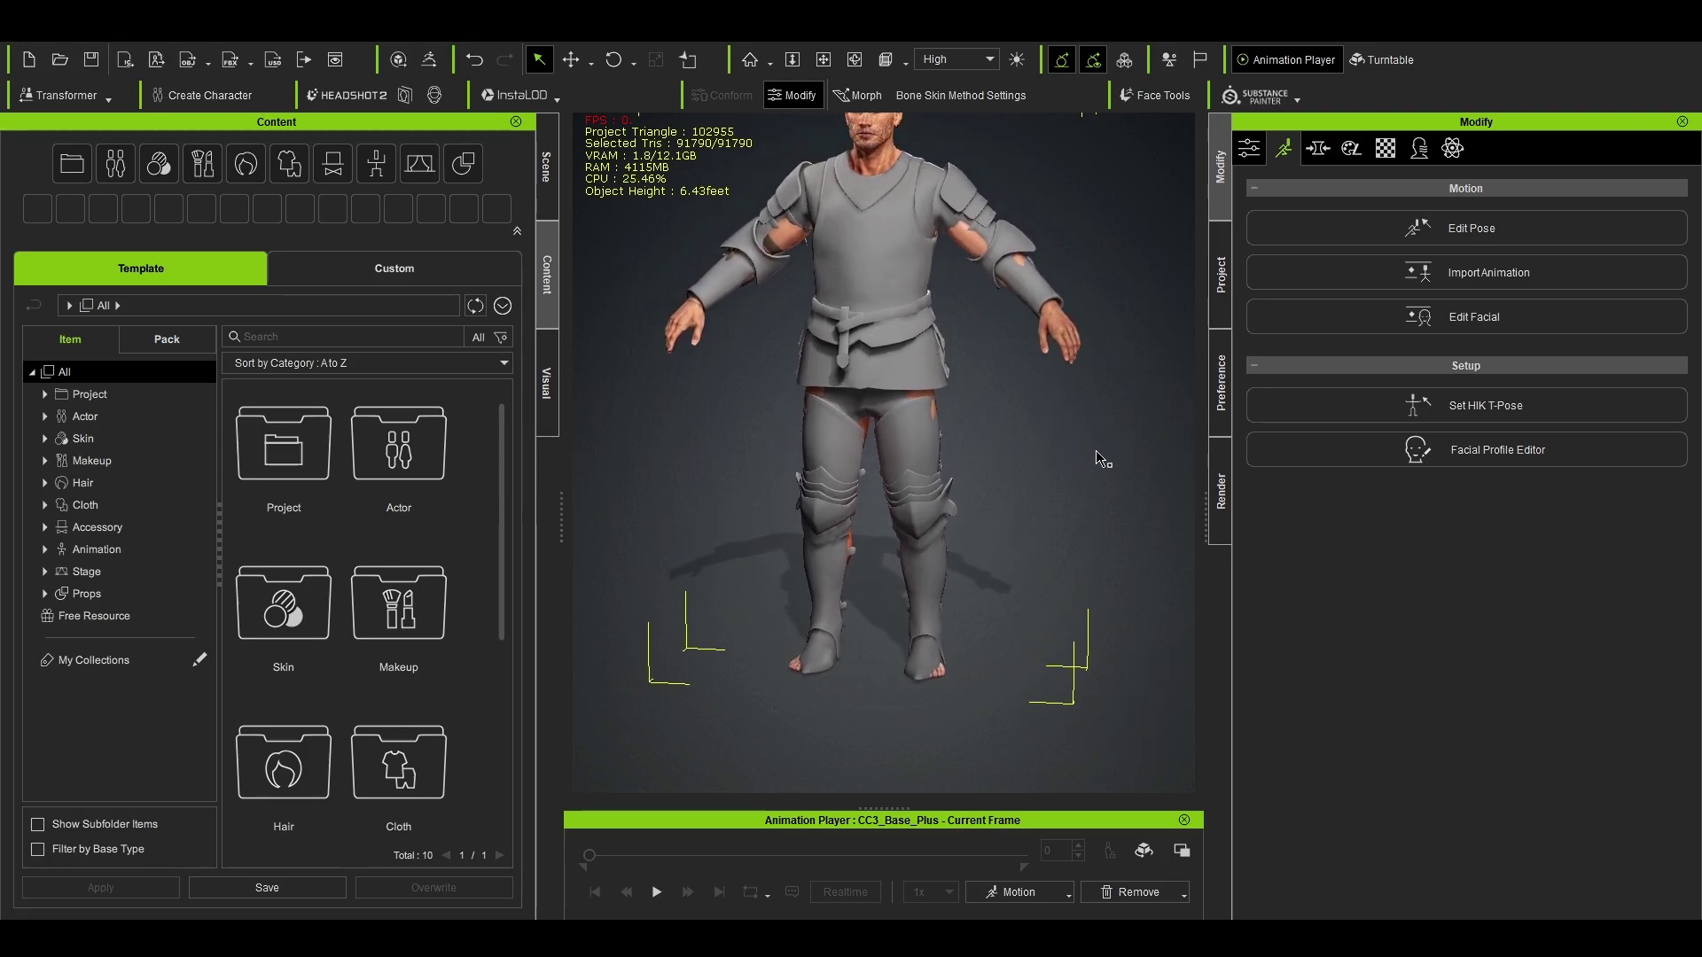
click(1147, 434)
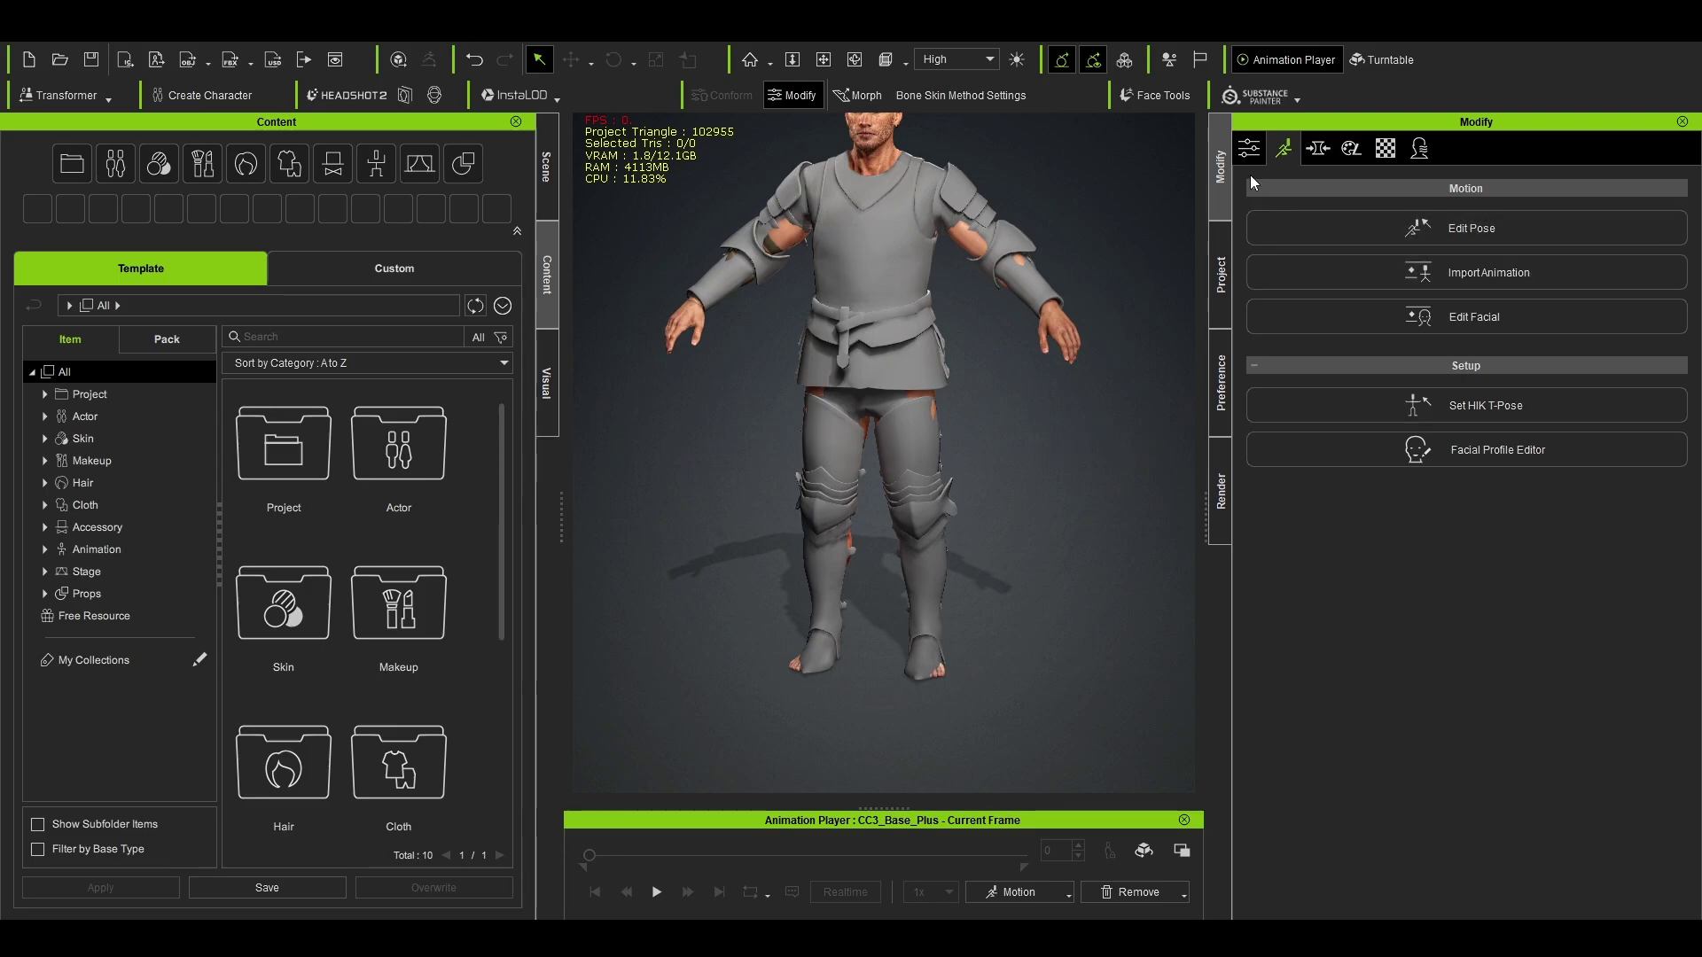
click(1249, 148)
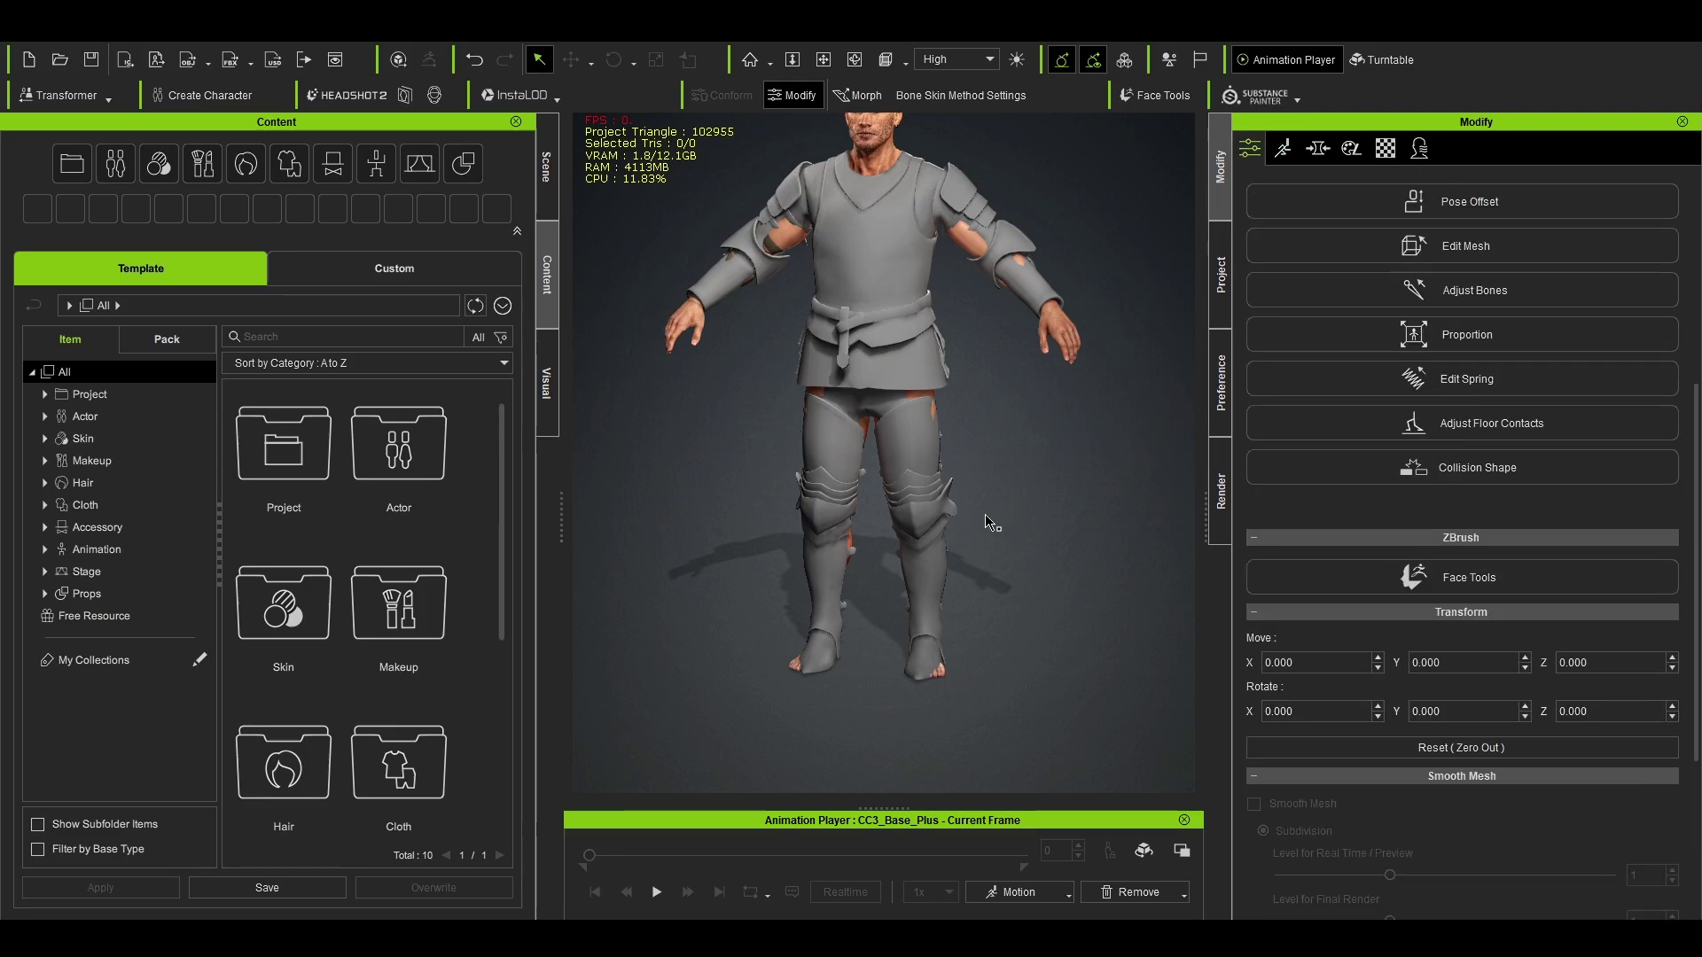
click(931, 475)
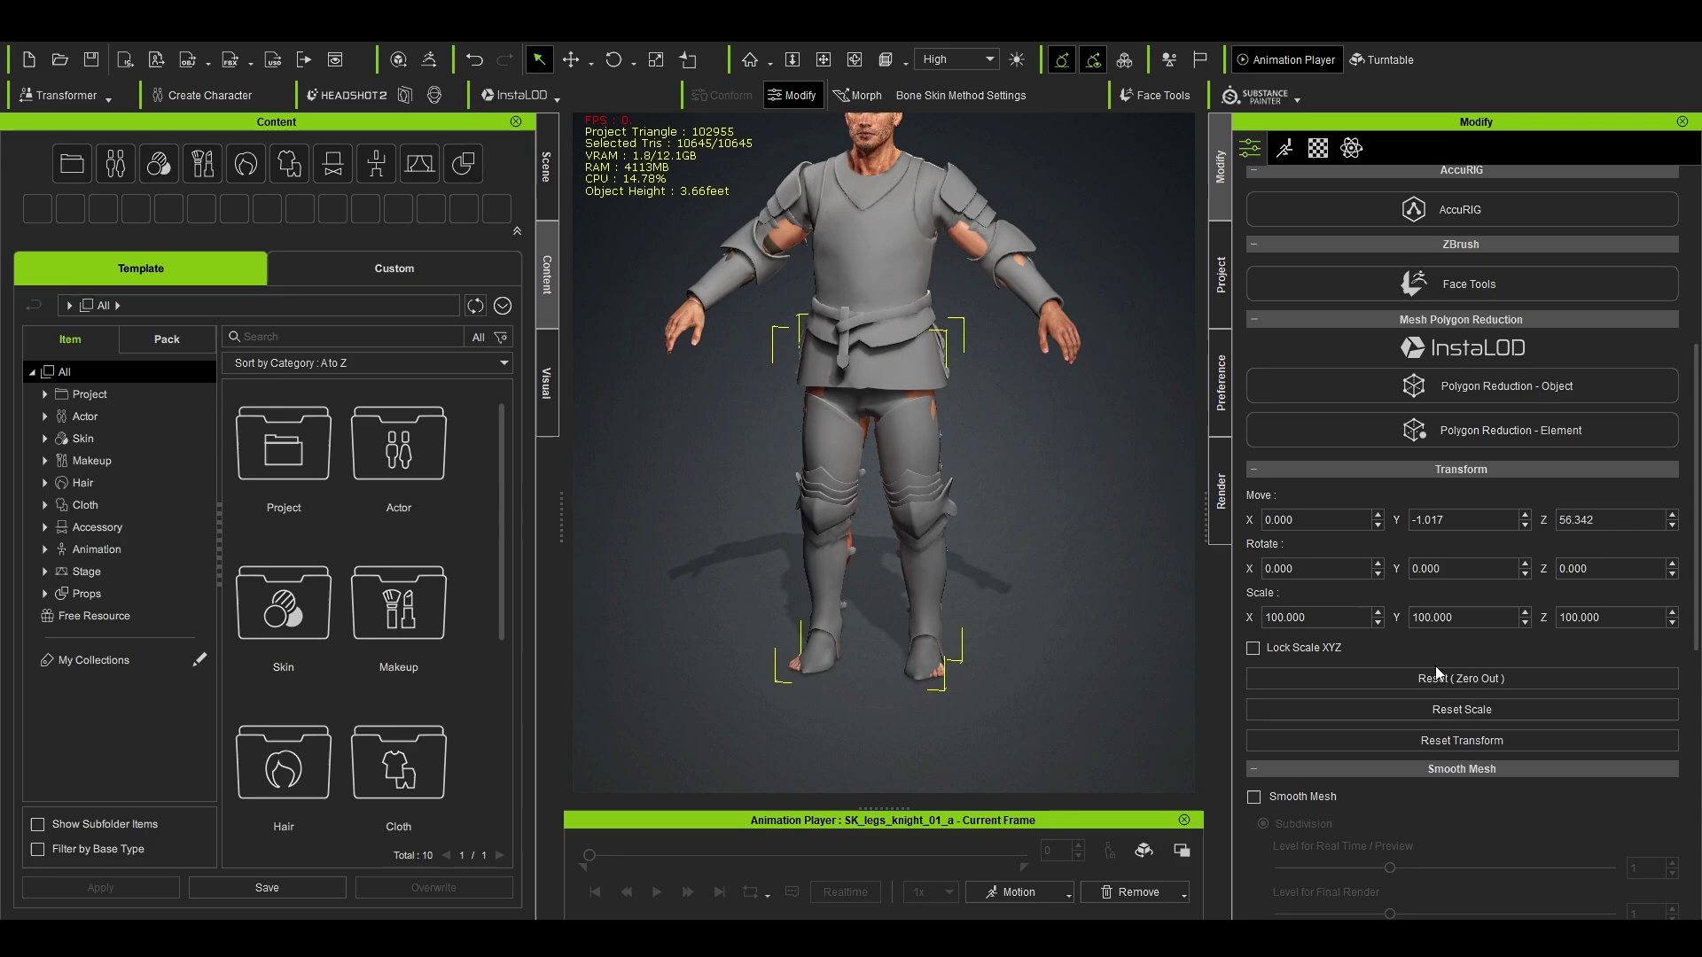
scroll(1434, 667, down, 4)
click(1377, 705)
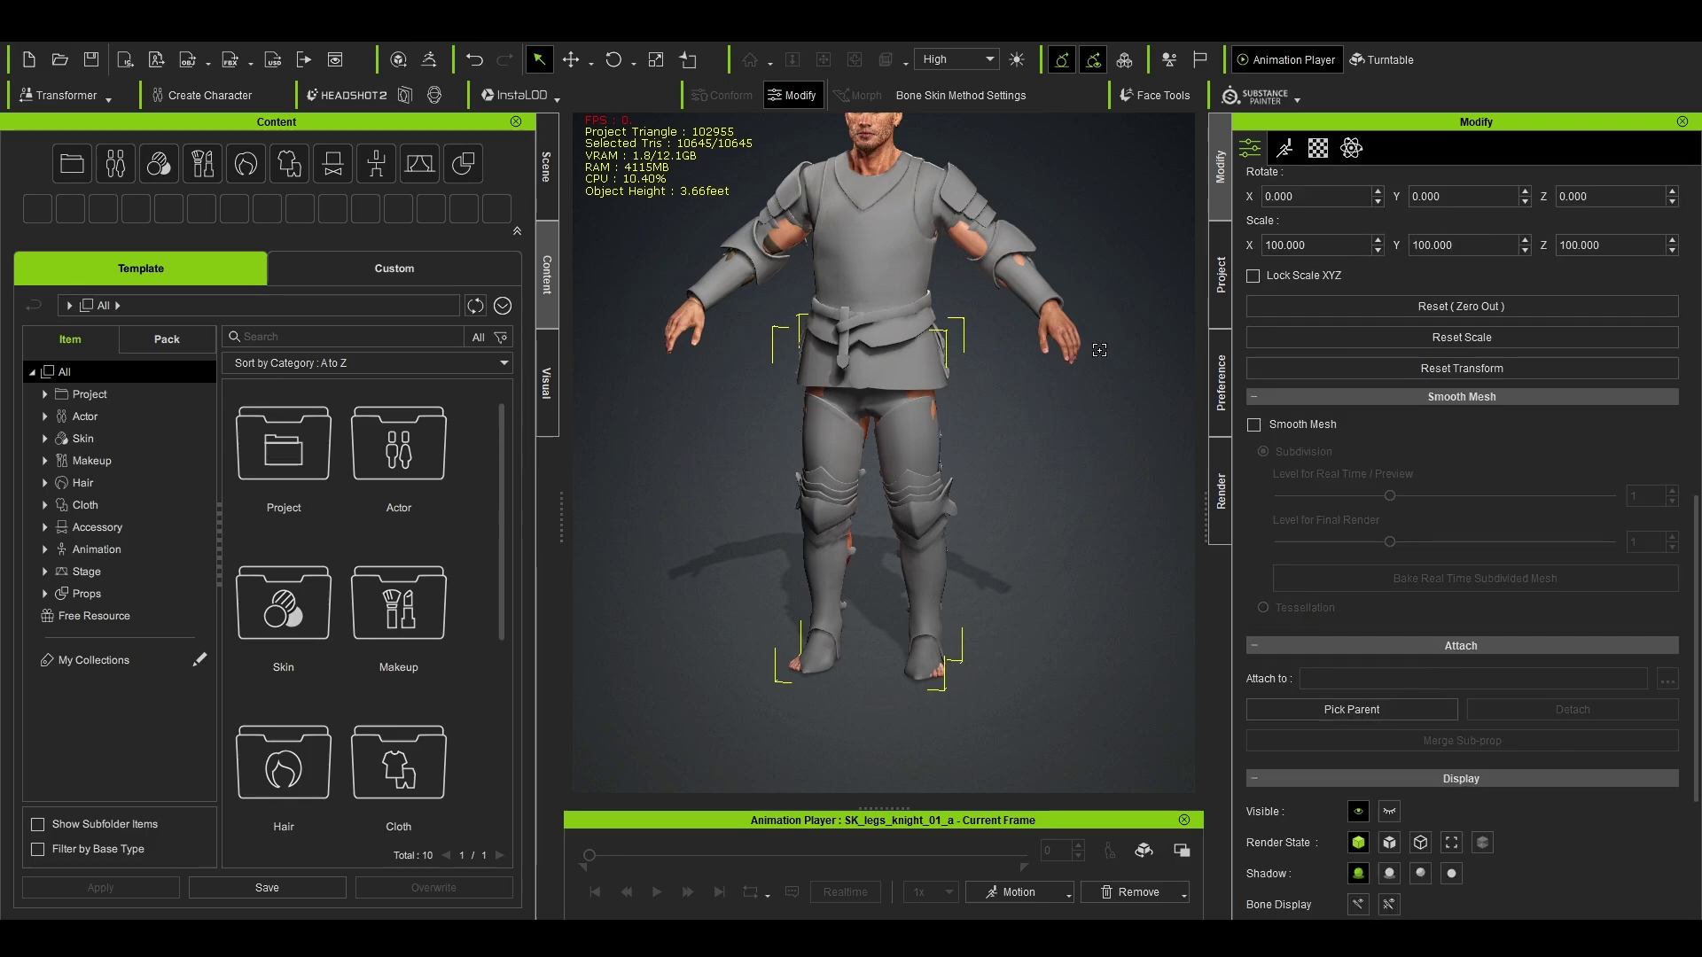
click(936, 406)
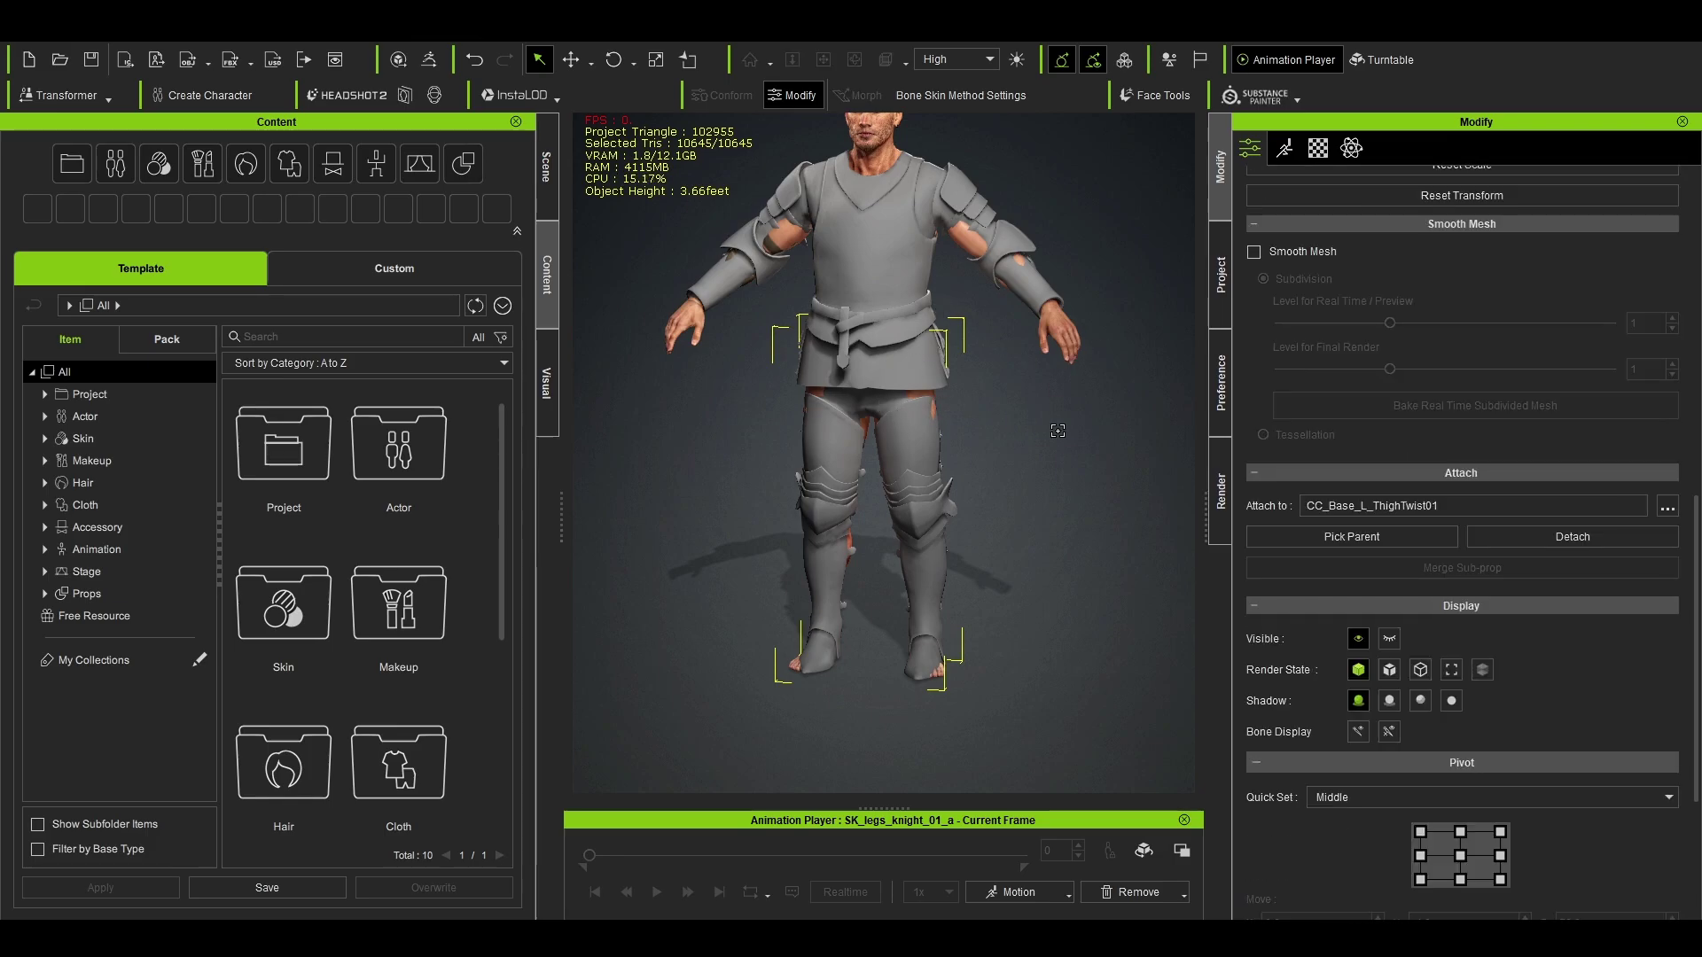
Step: Change the leg armour's parent node to RL_BoneRoot, with alignment set to None
click(1667, 541)
scroll(886, 390, up, 10)
click(833, 389)
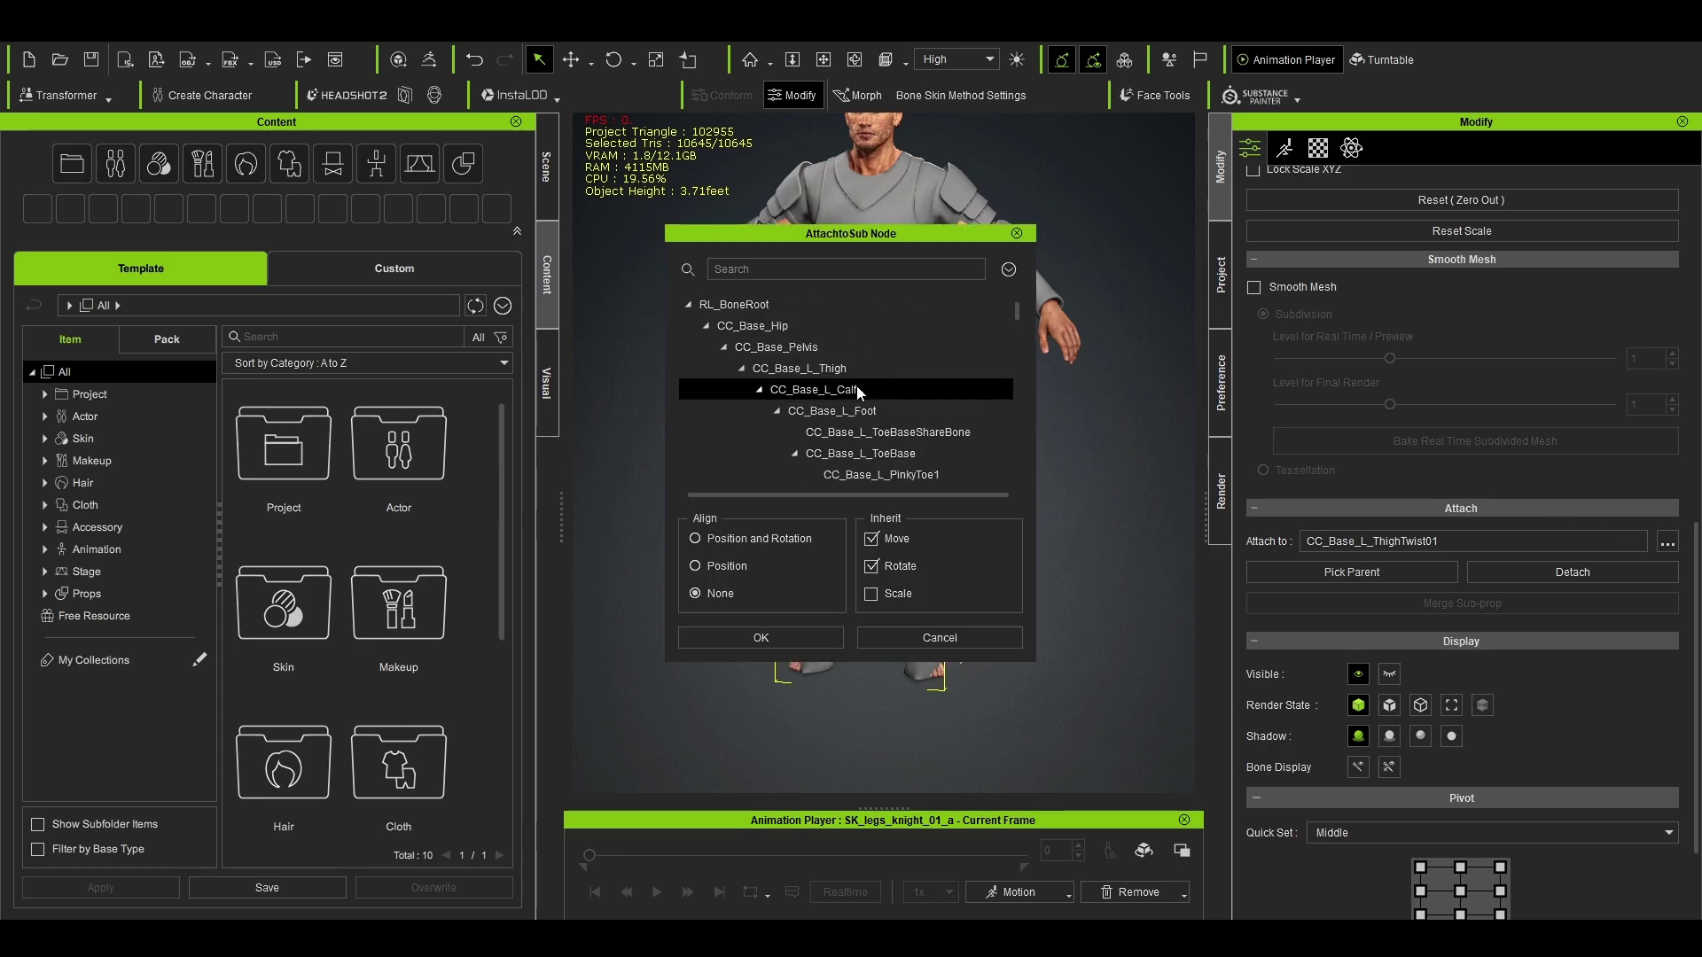
click(801, 347)
click(798, 305)
click(778, 638)
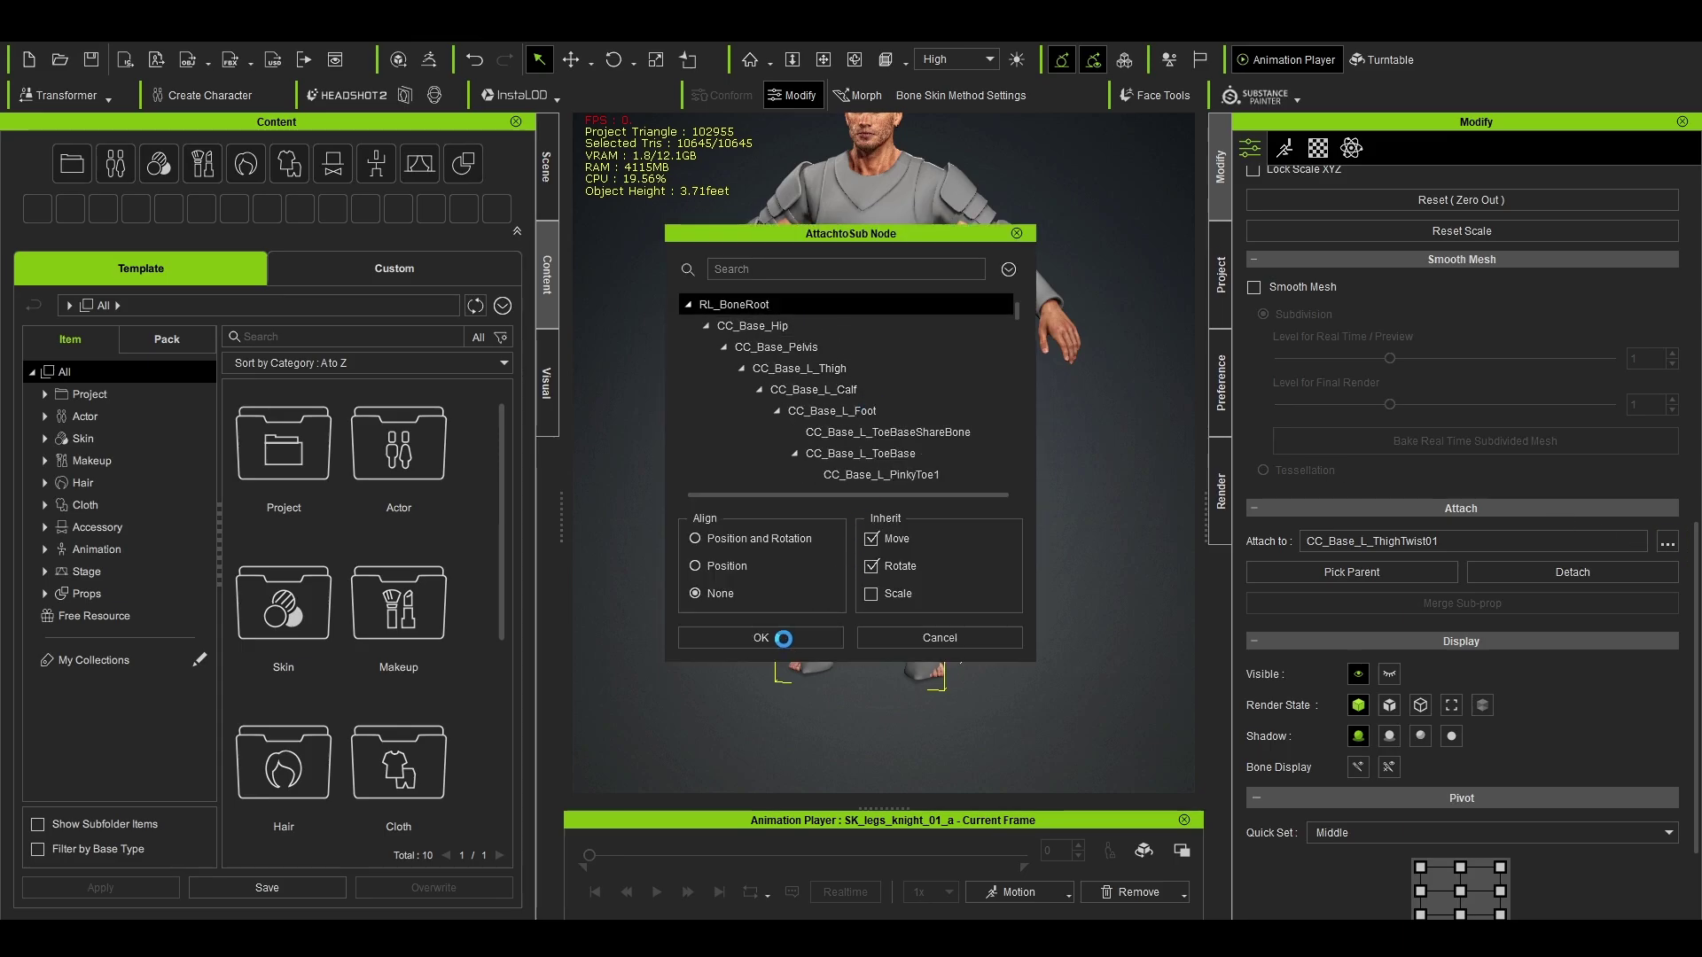
Step: Import the gloves file SK_gloves_03_a as a prop
click(16, 28)
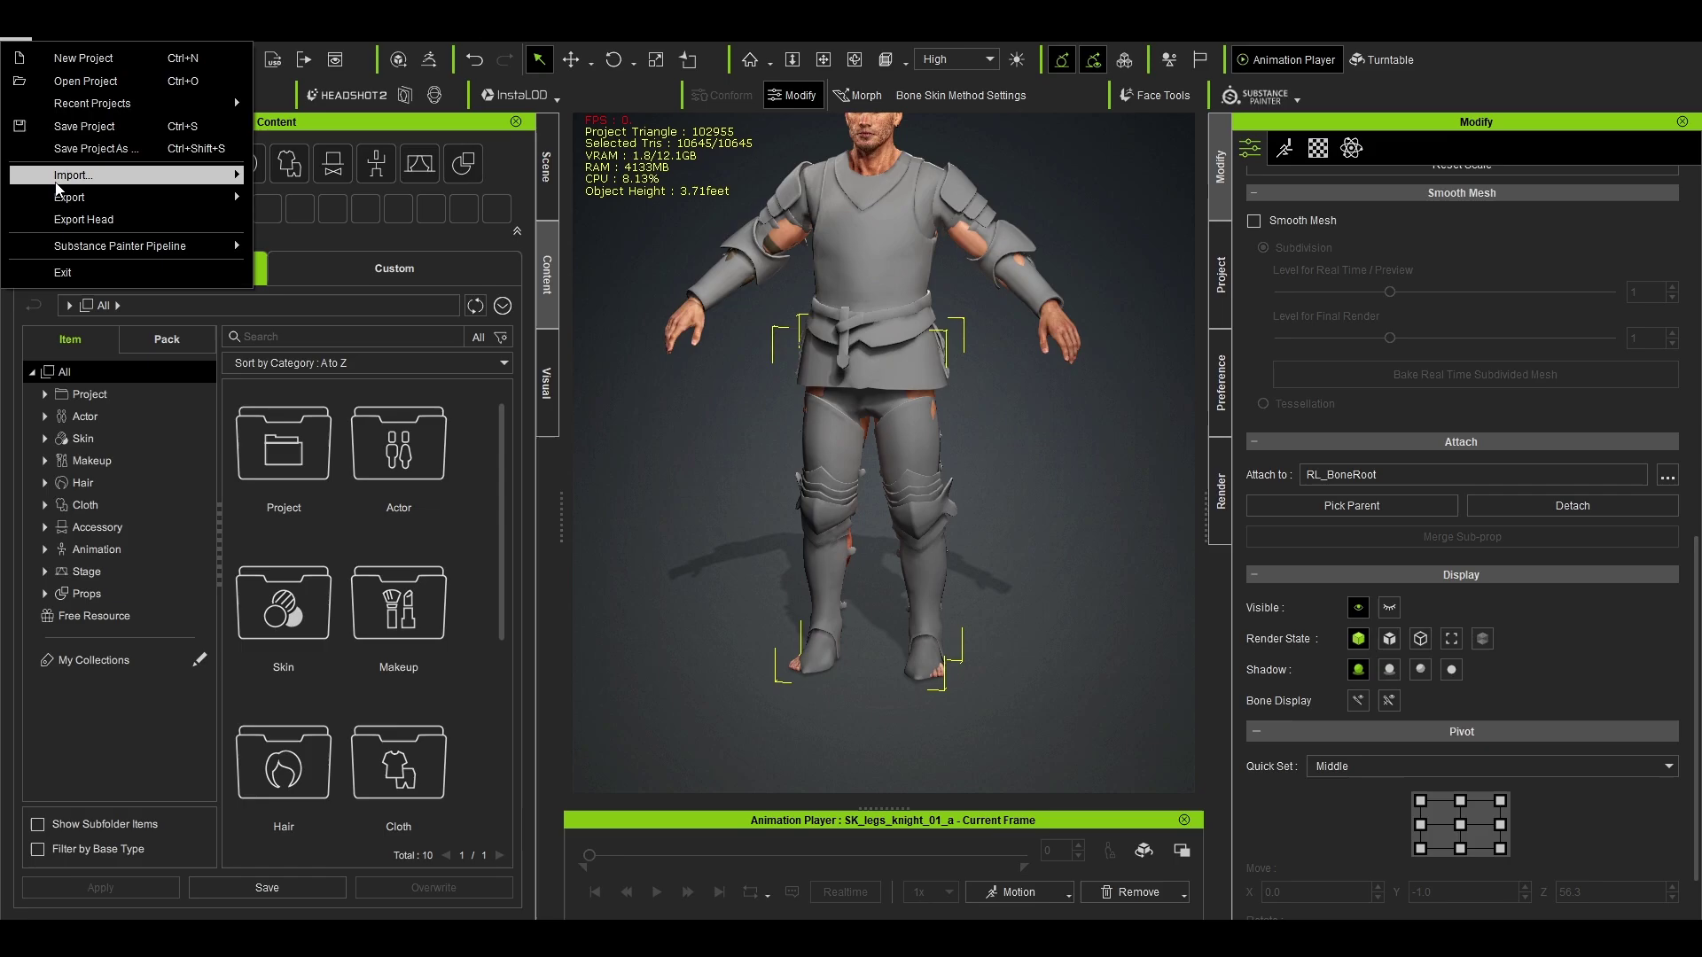
mouse_move(55, 184)
click(301, 175)
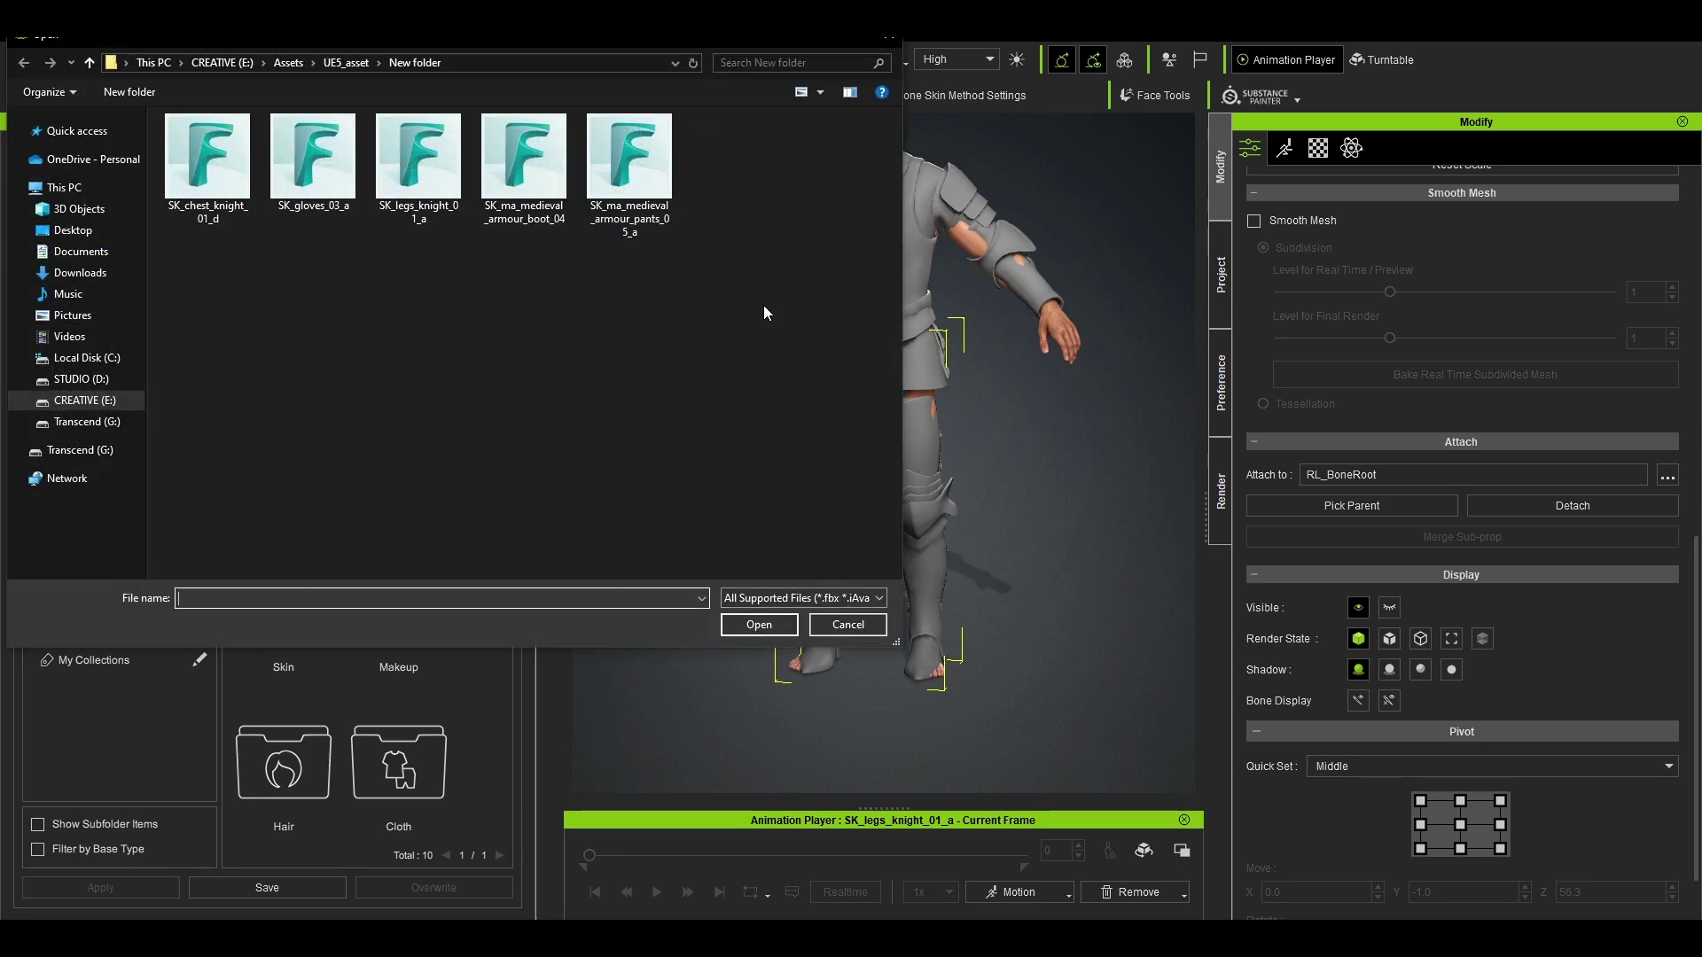
double_click(315, 177)
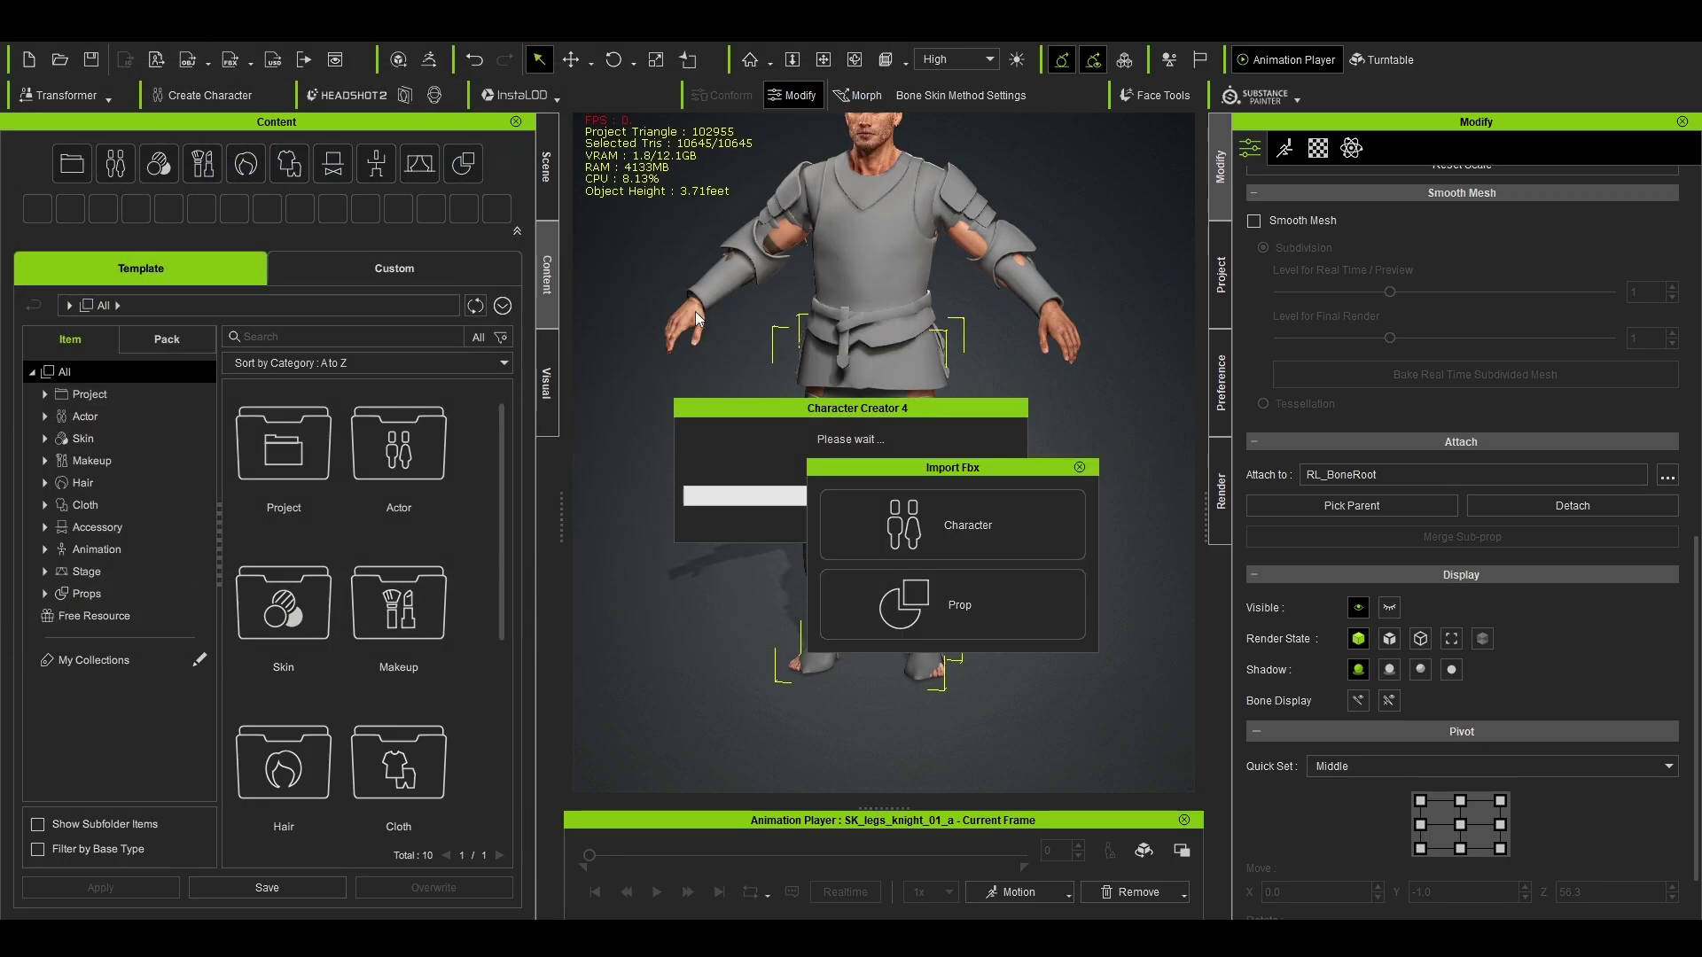
click(939, 615)
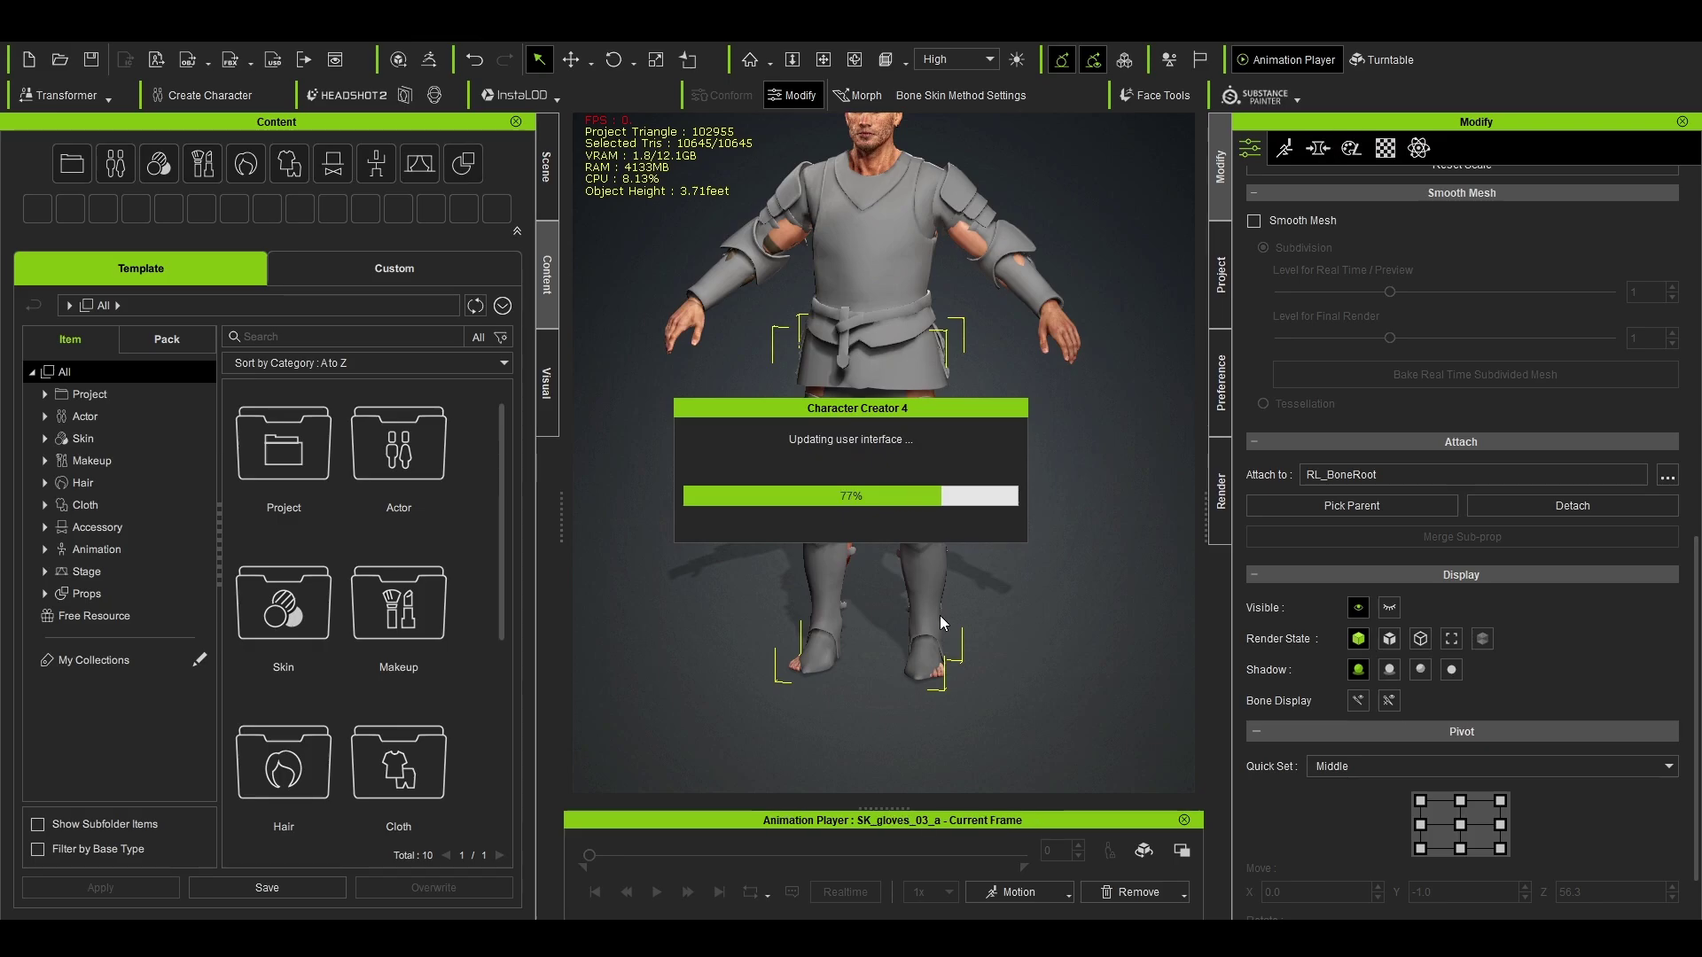
Step: Centre the gloves' pivot and raise the gloves to fit over the character's hands and meet the forearm guards
key(w)
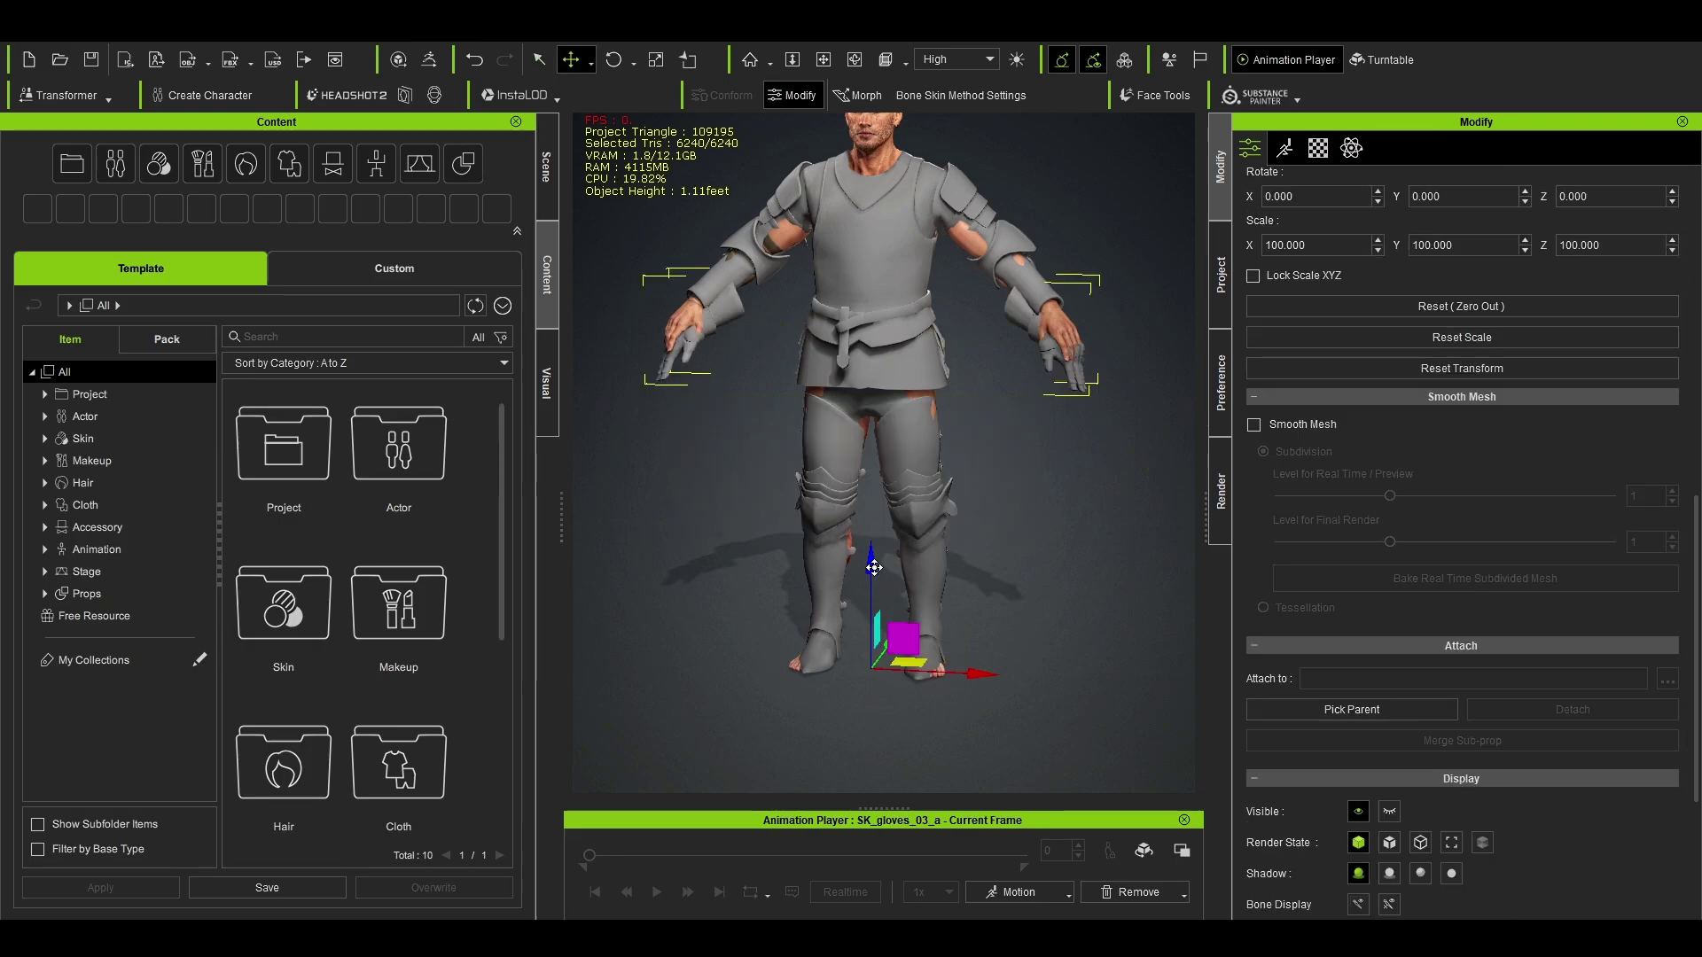
scroll(1417, 593, down, 3)
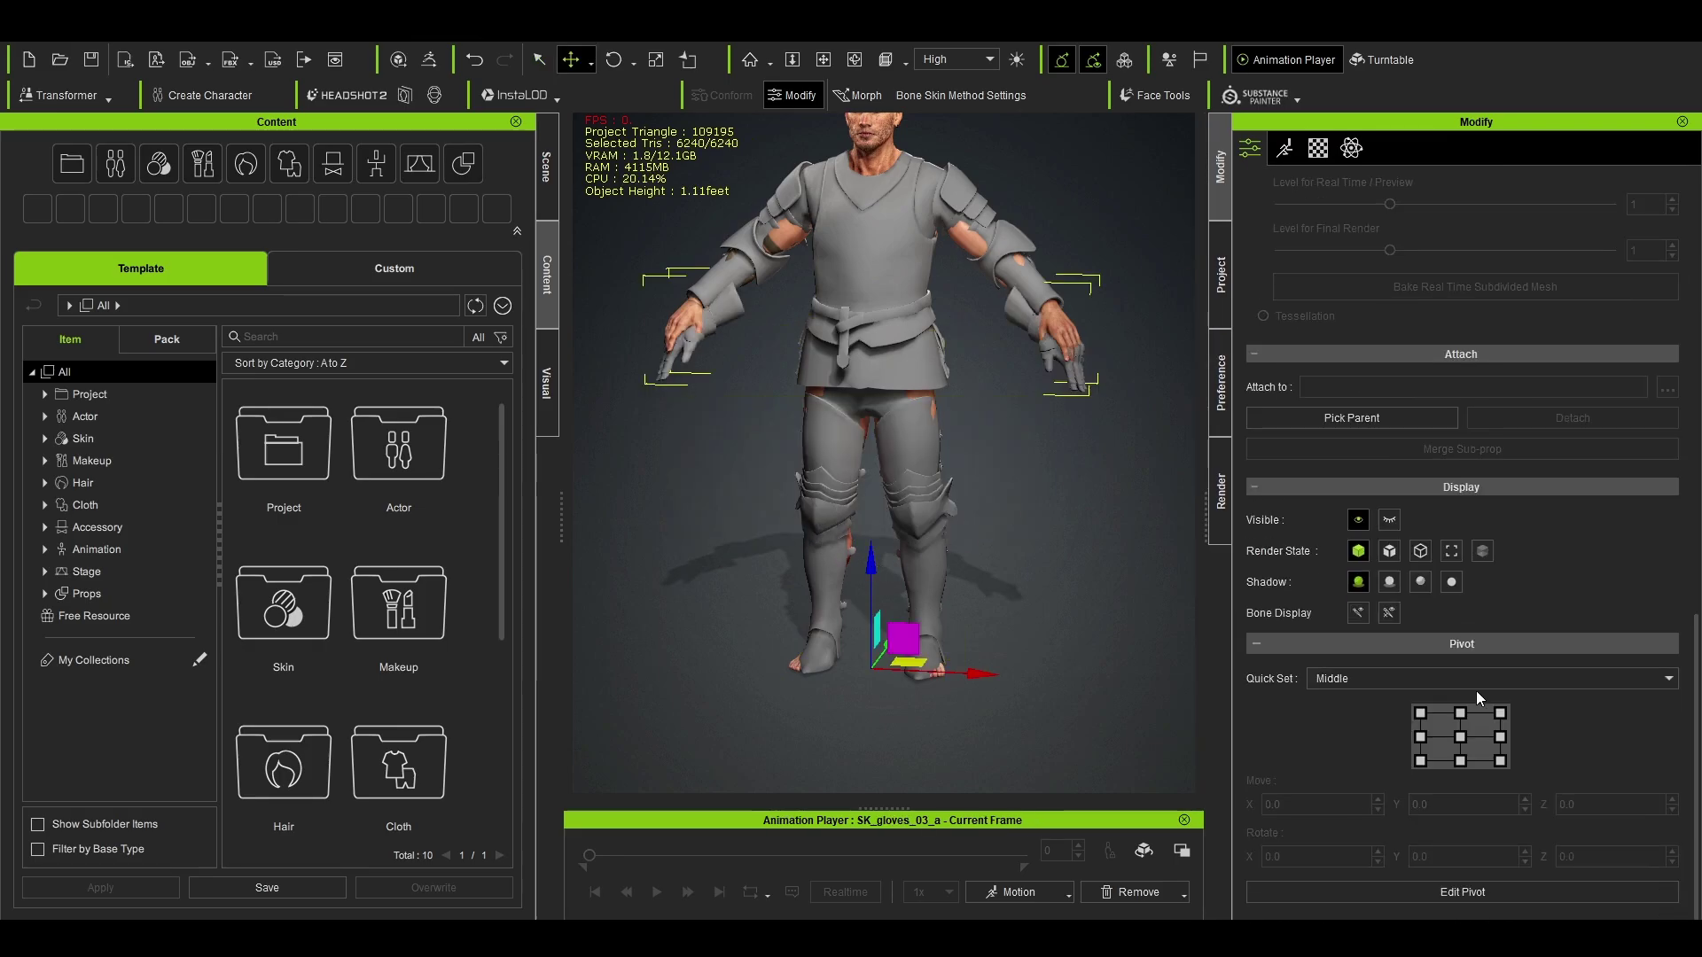
click(1458, 736)
drag(872, 228, 871, 205)
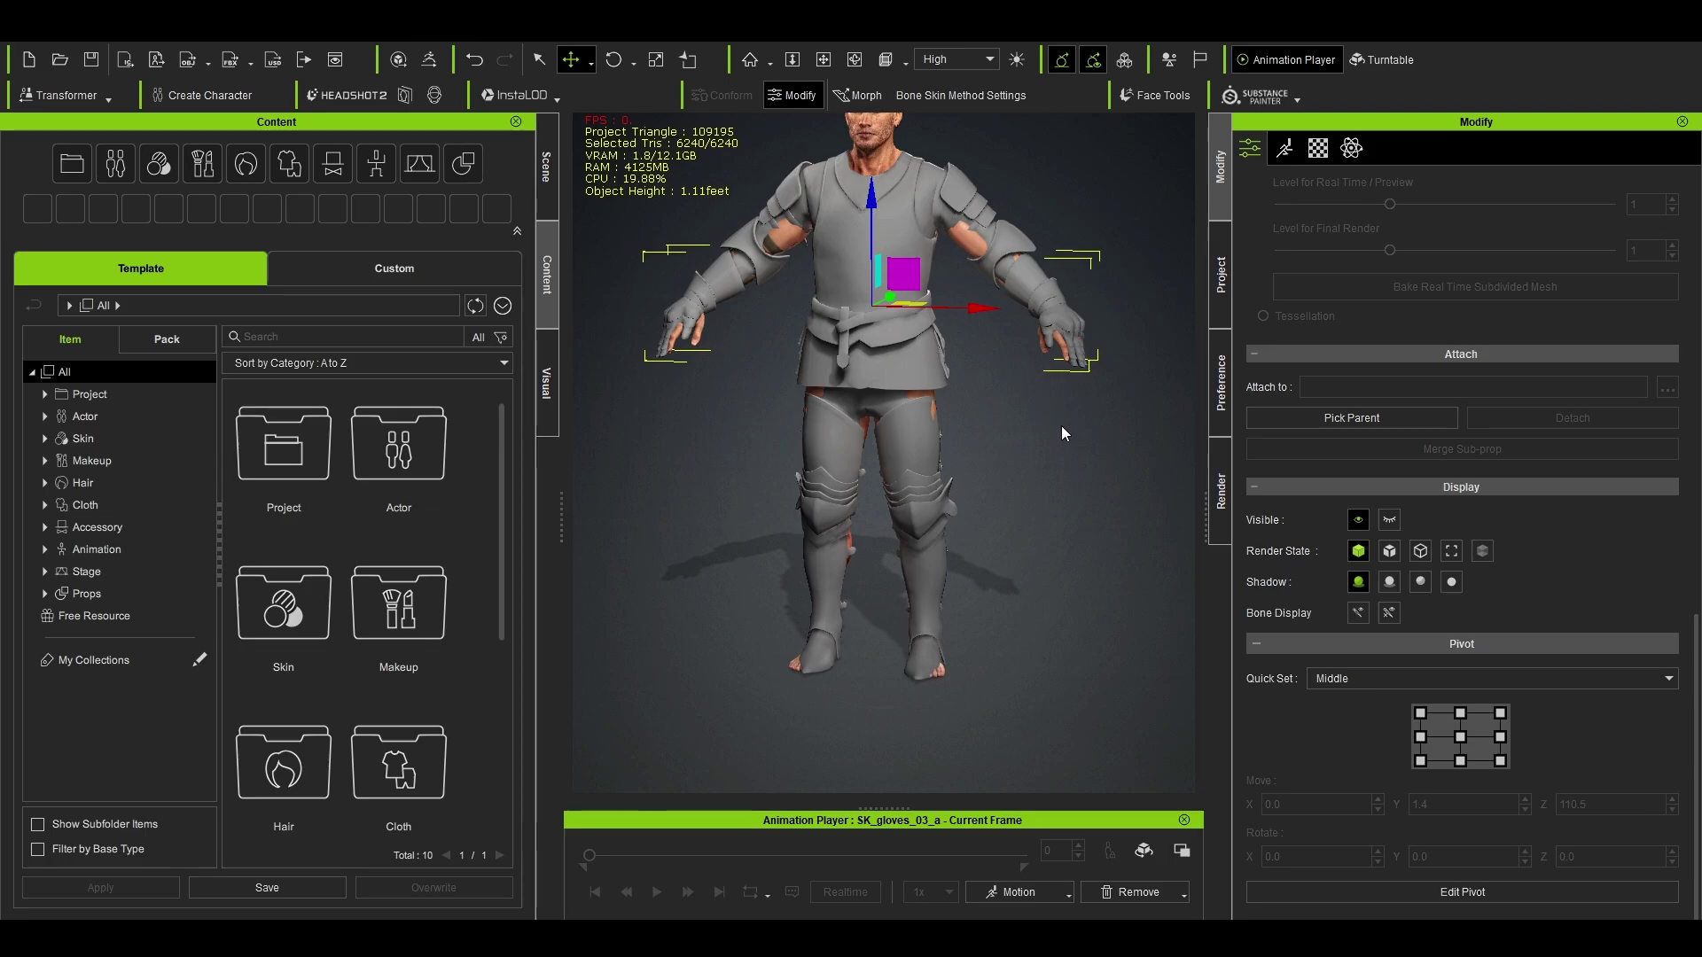
middle_drag(1060, 429, 1051, 475)
scroll(1051, 479, down, 1)
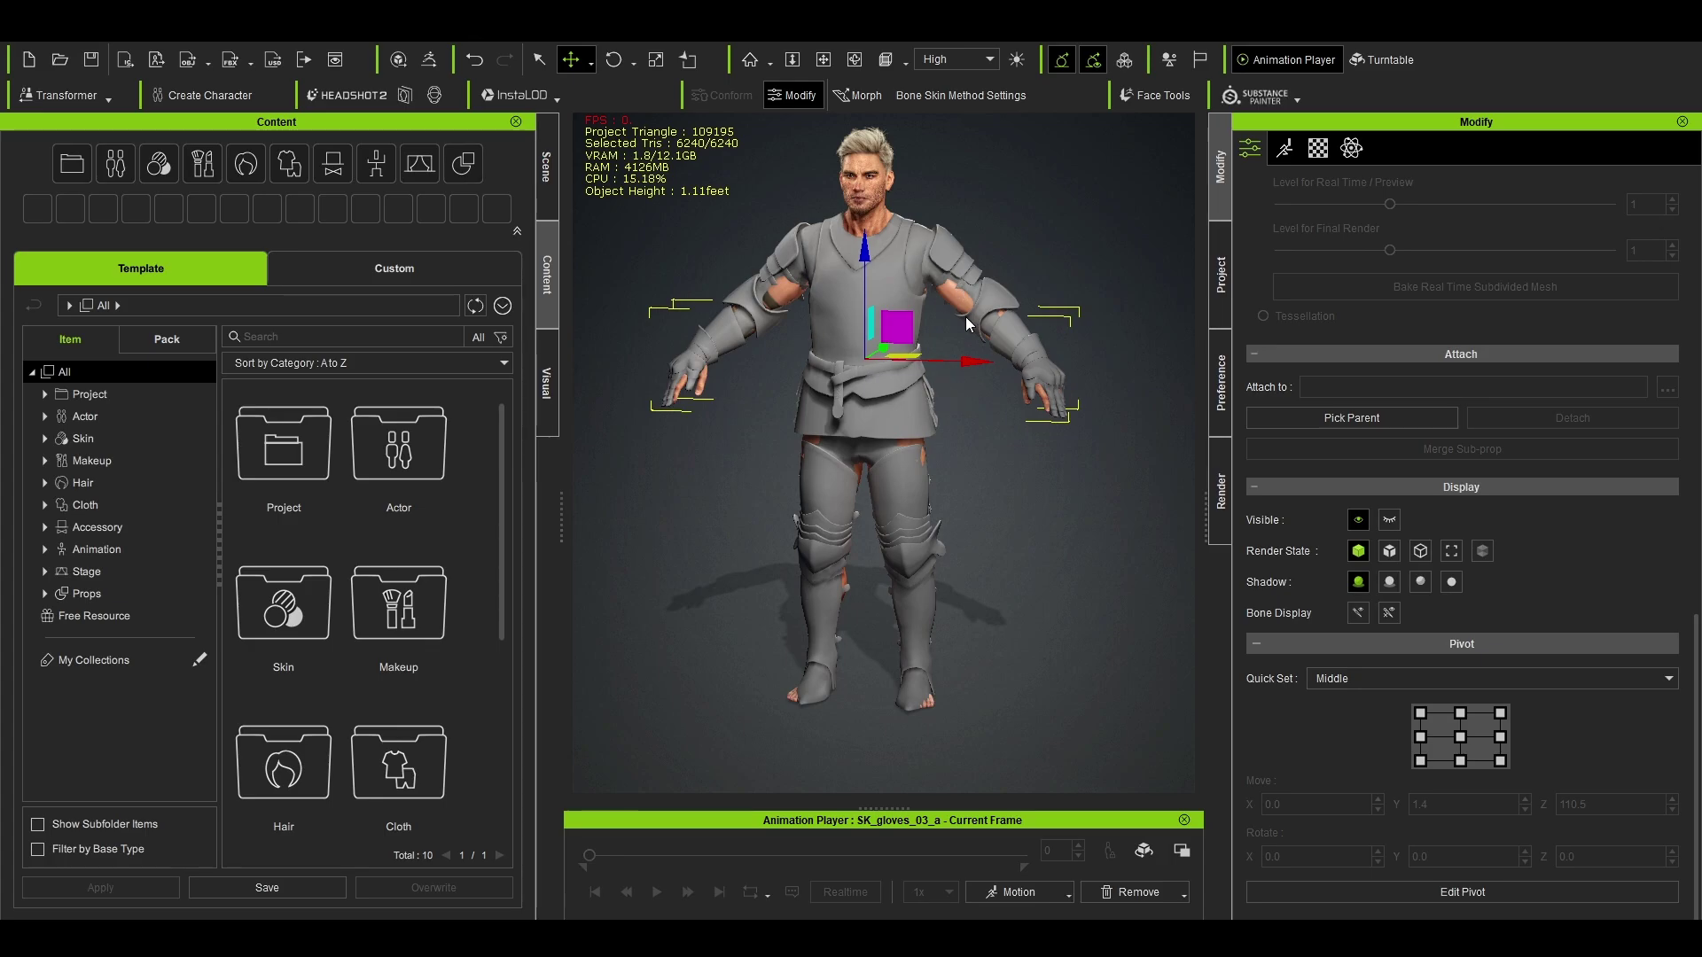
scroll(1363, 534, up, 10)
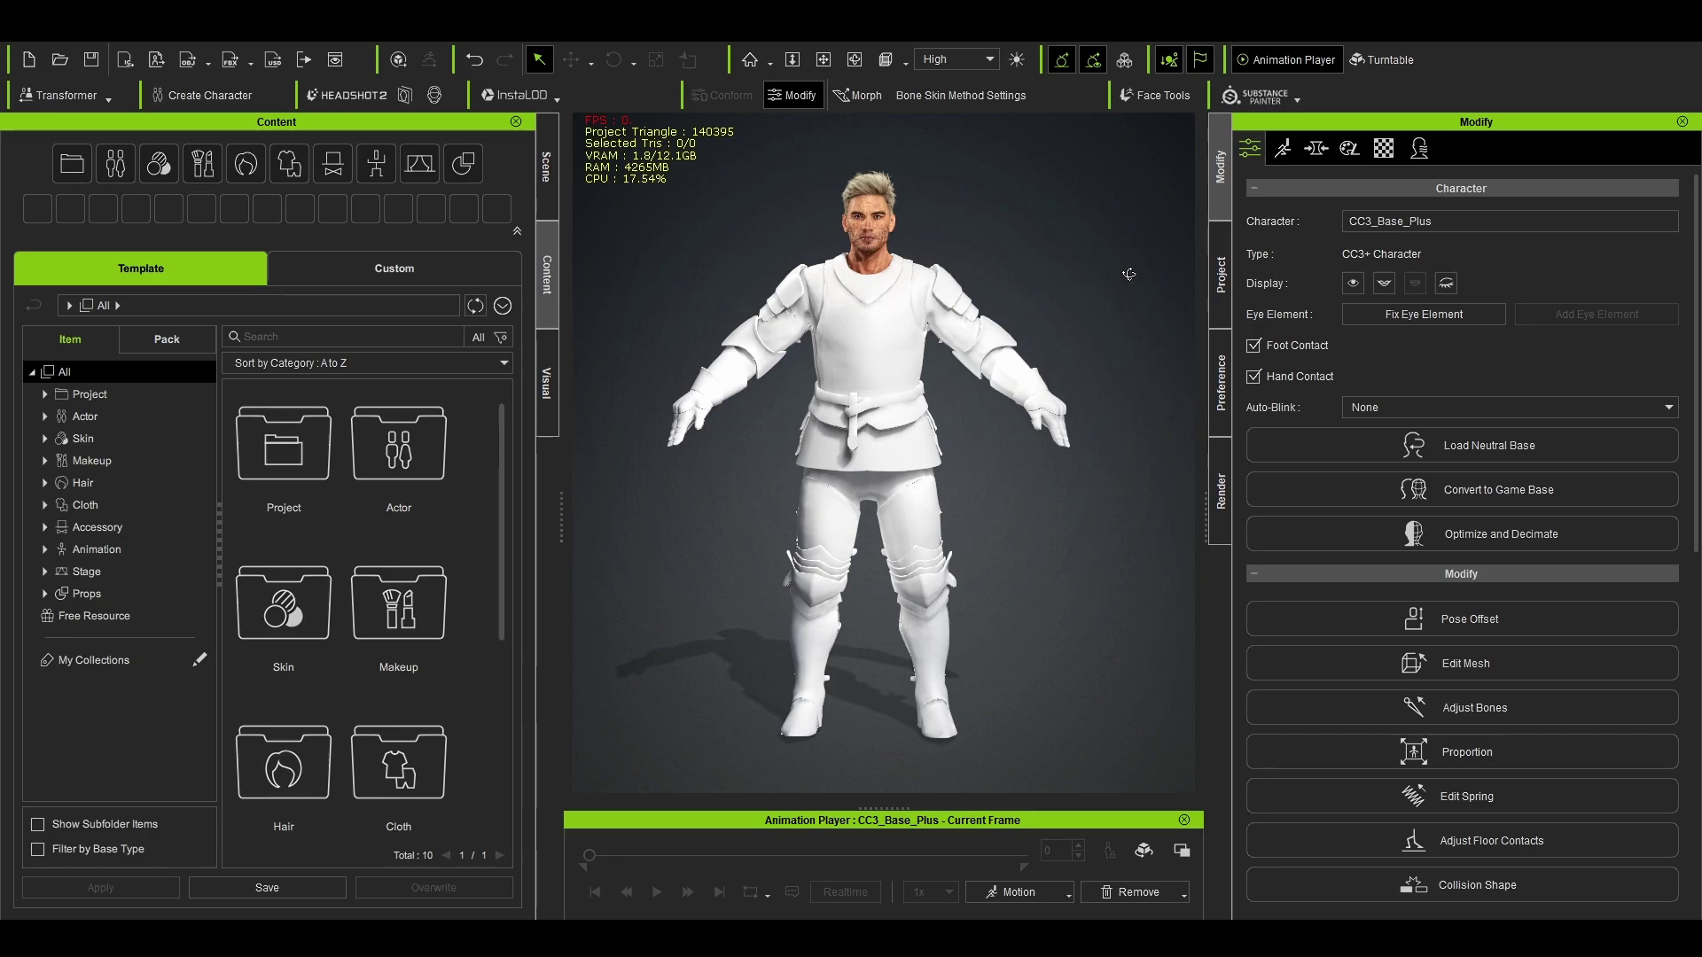
click(891, 327)
scroll(1470, 674, down, 4)
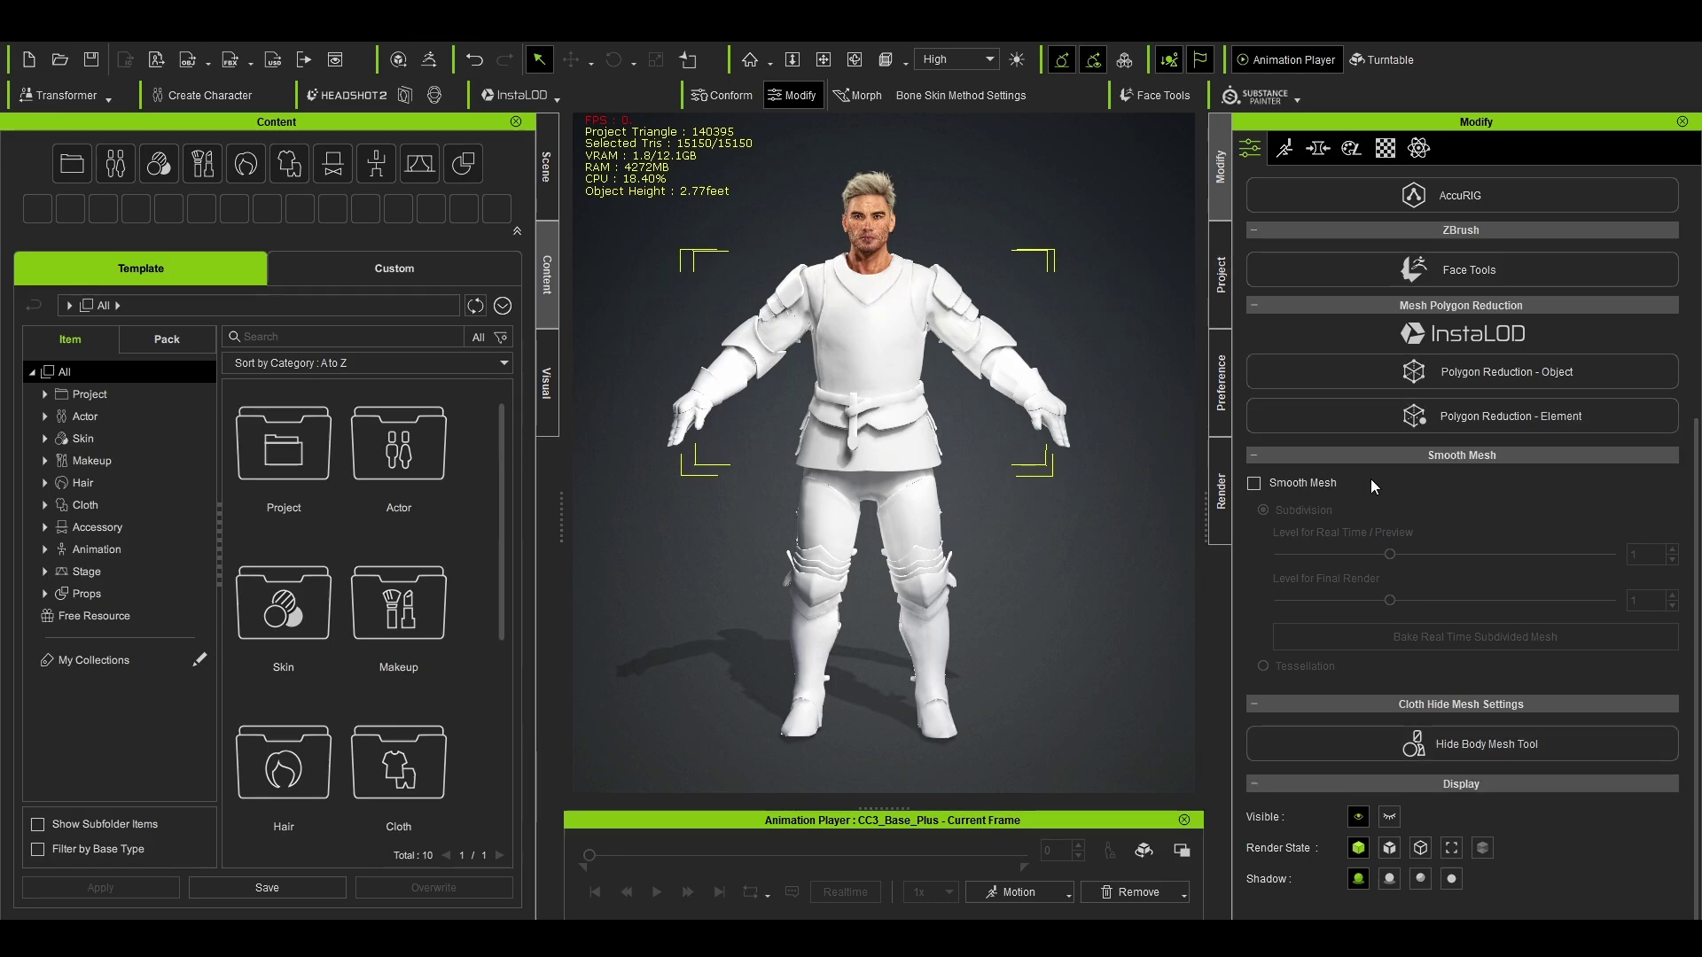
scroll(1370, 486, up, 5)
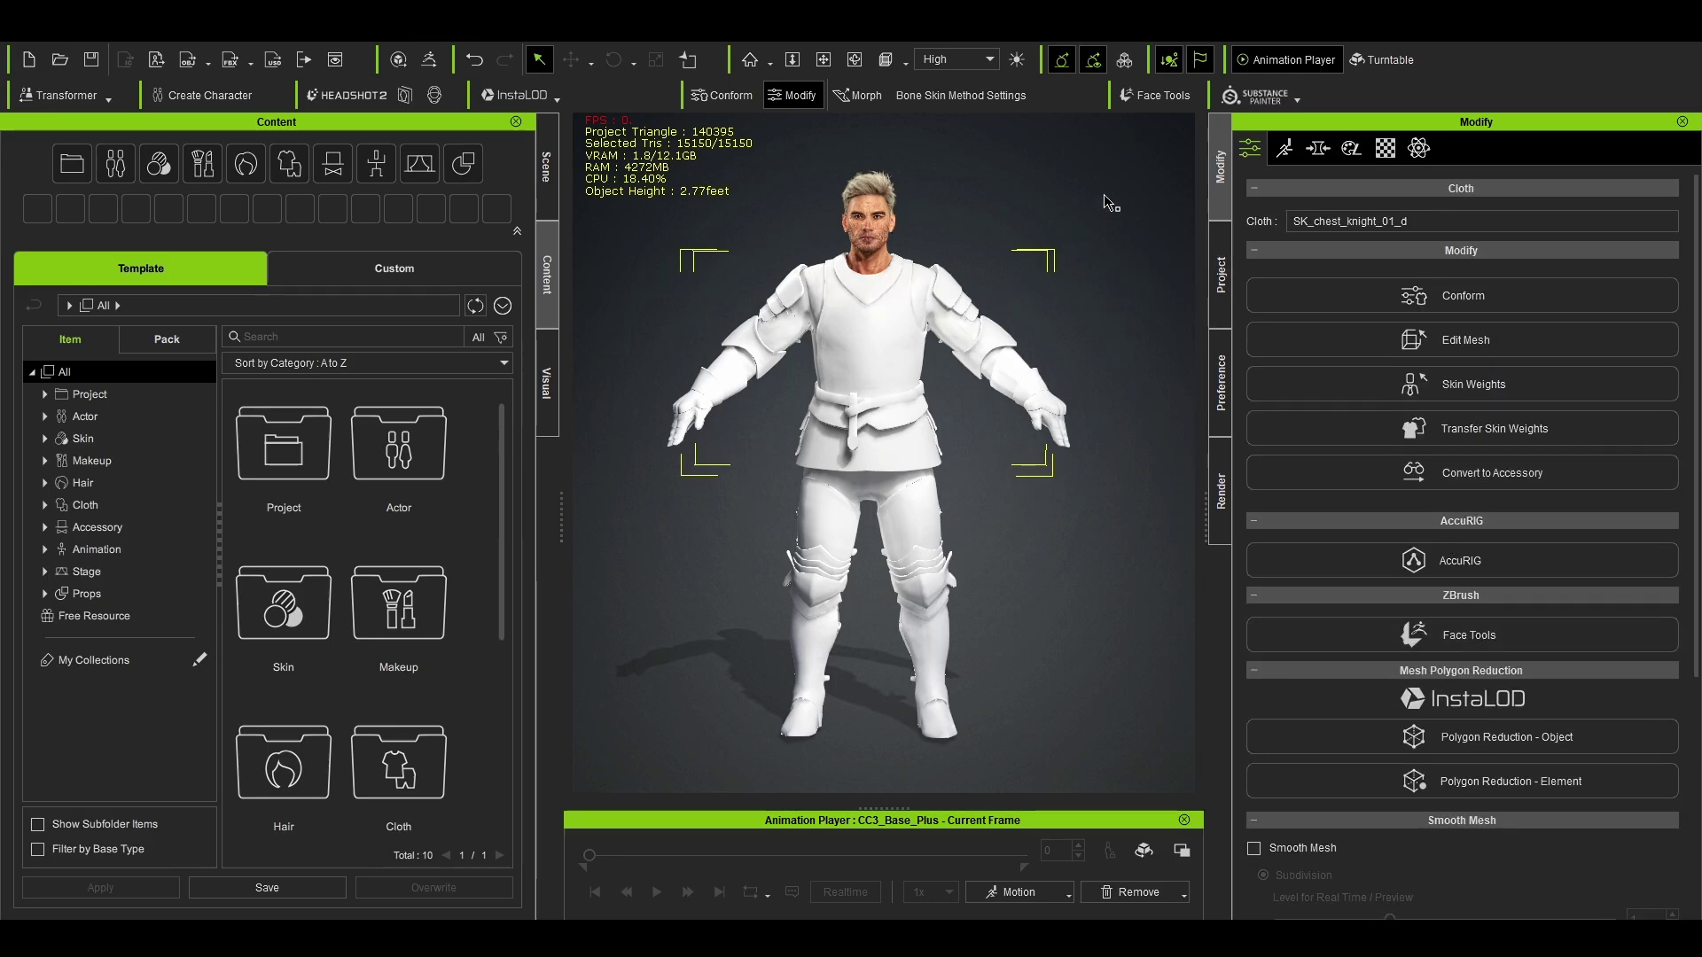
click(1107, 202)
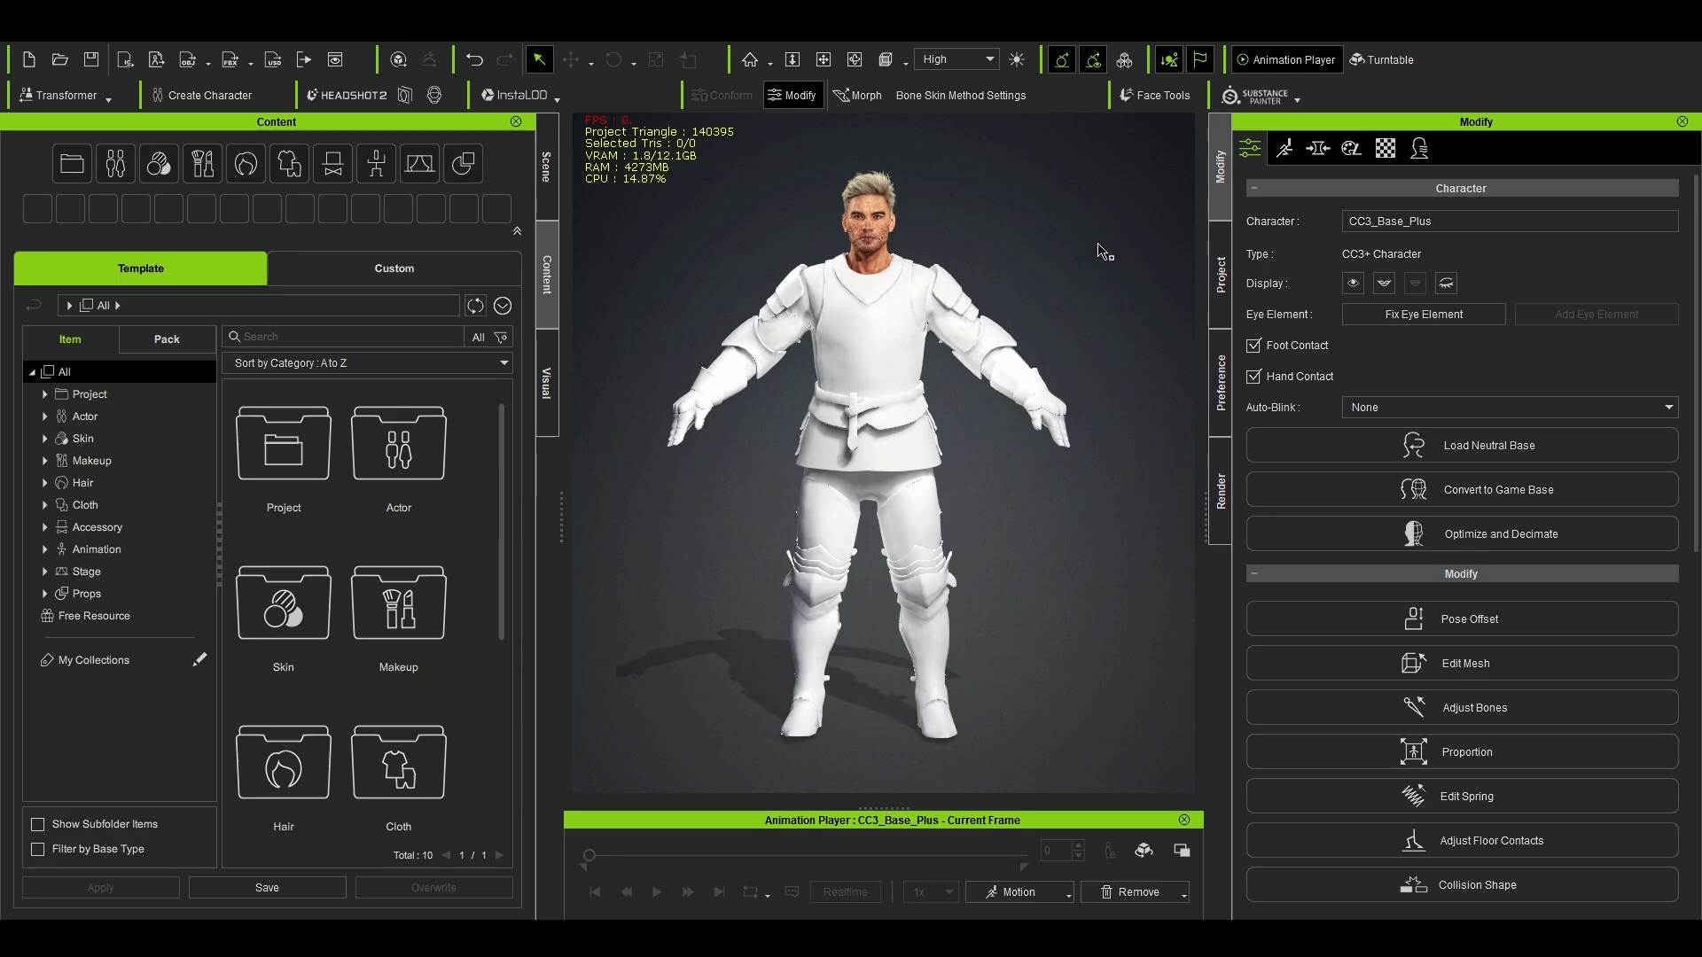
right_drag(1105, 252, 972, 263)
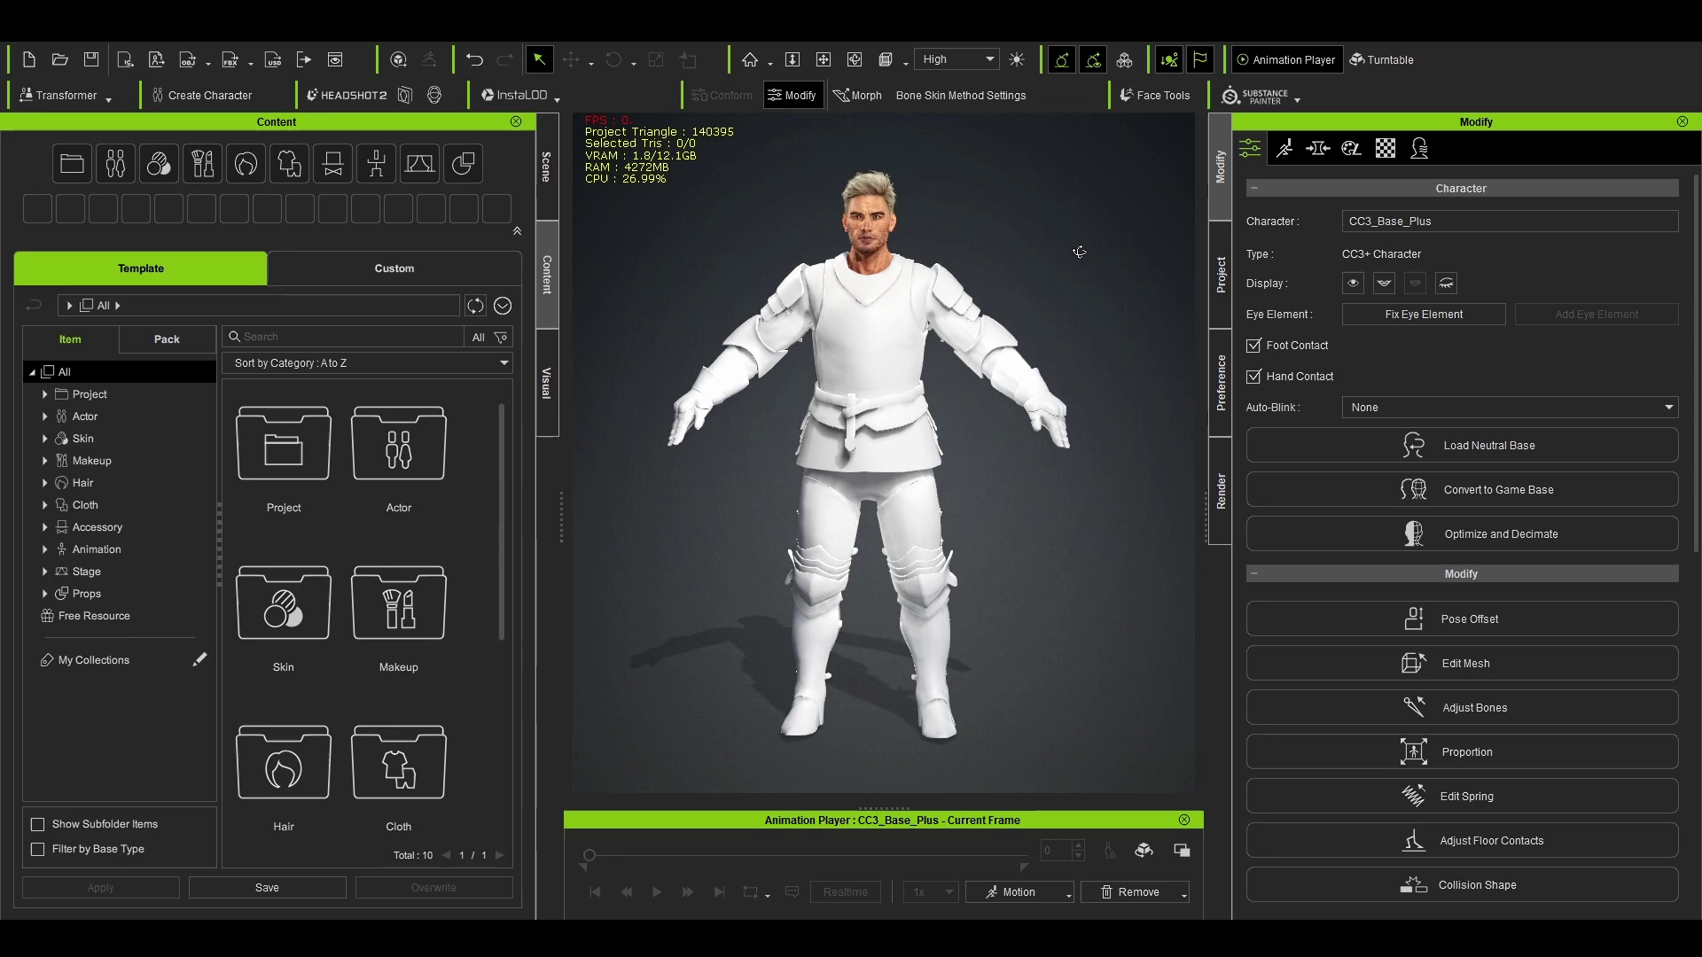
right_drag(912, 322, 871, 305)
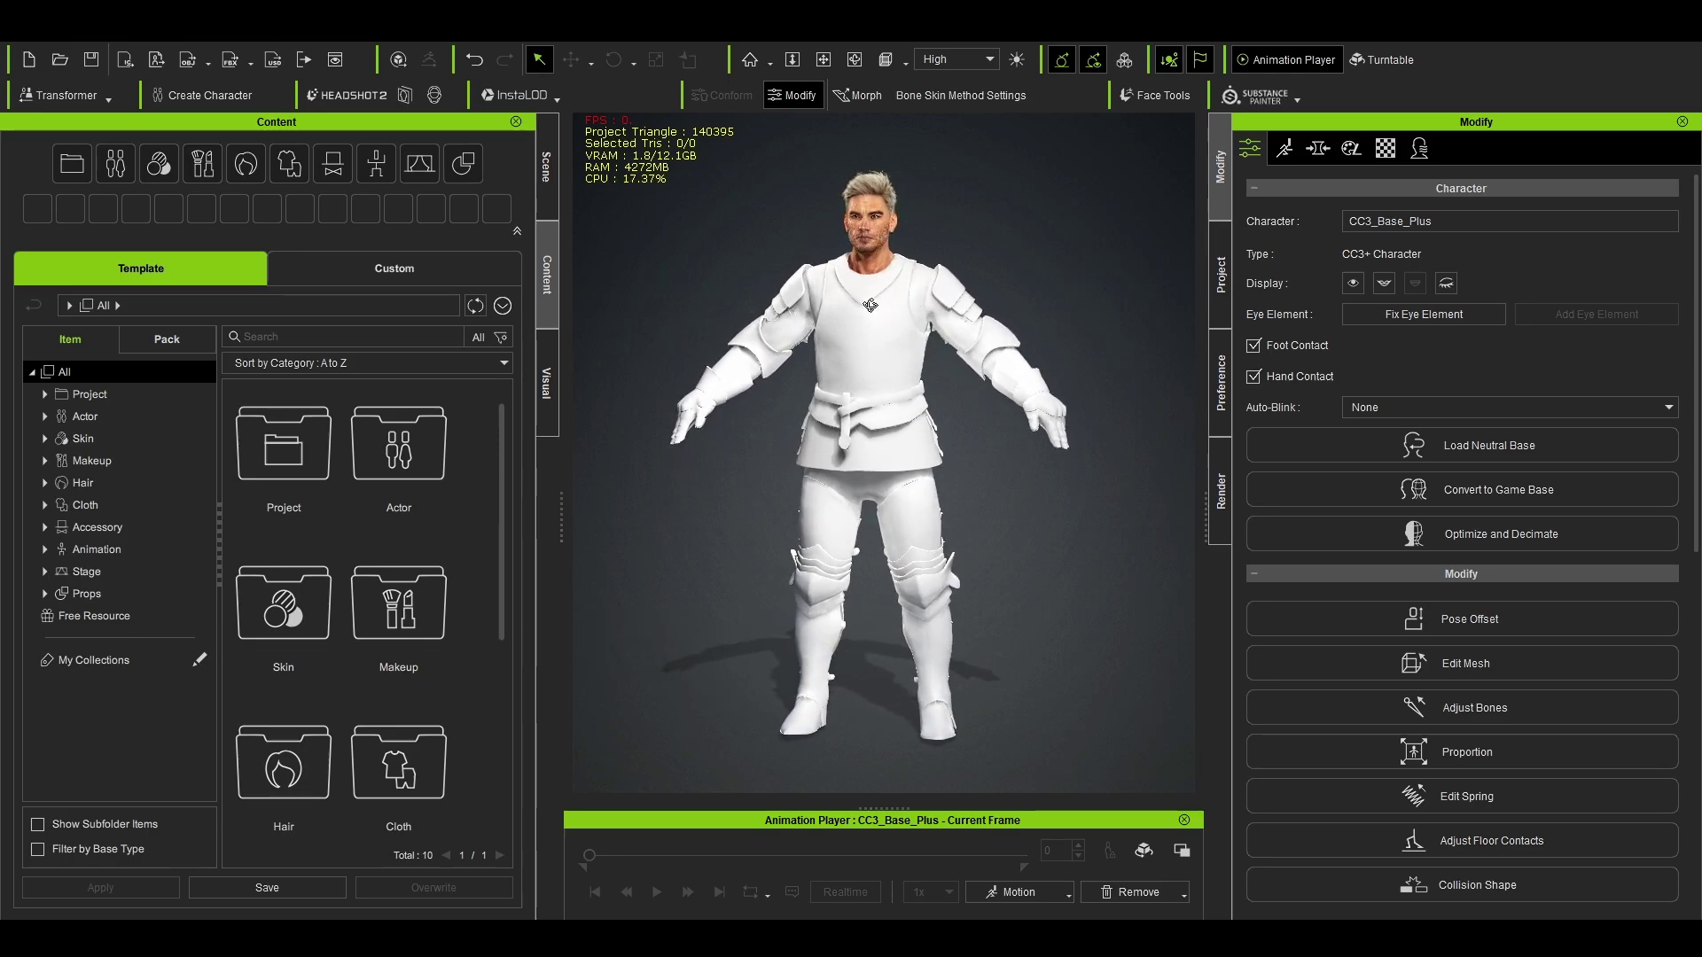
Step: Select the chest armour and assign T_chest_knight_01_b_D from the New folder directory as its Base Color texture
scroll(1059, 470, up, 2)
scroll(1057, 466, down, 2)
middle_drag(1054, 449, 1070, 453)
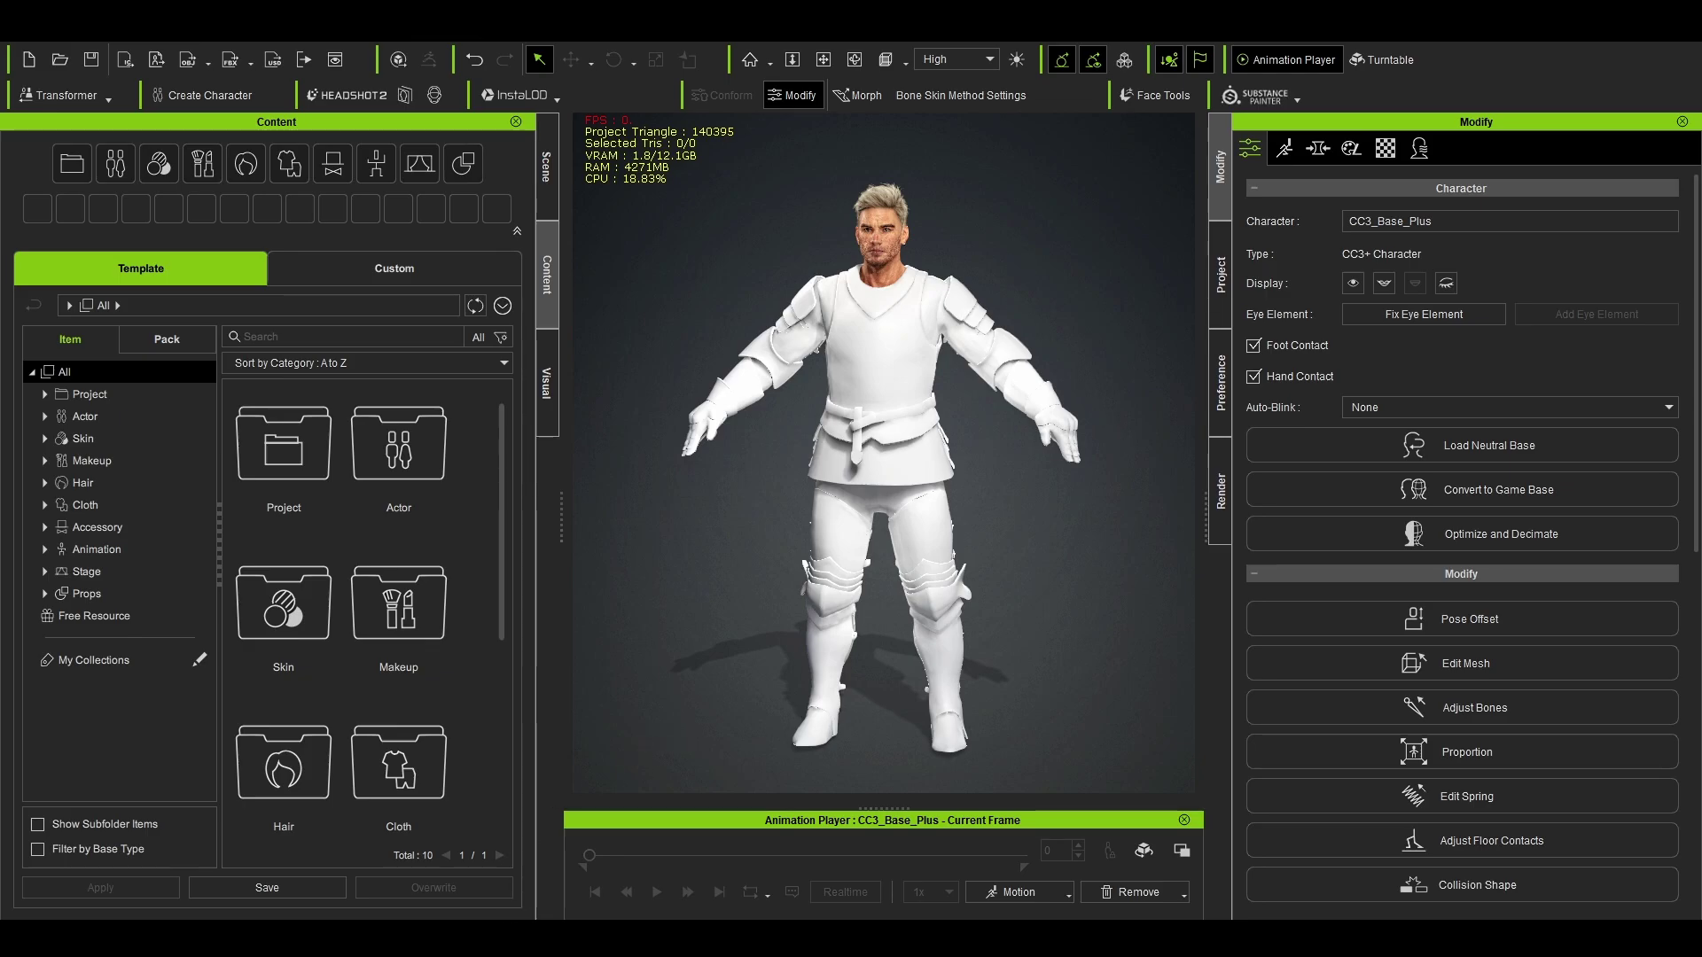
mouse_move(491, 938)
click(534, 832)
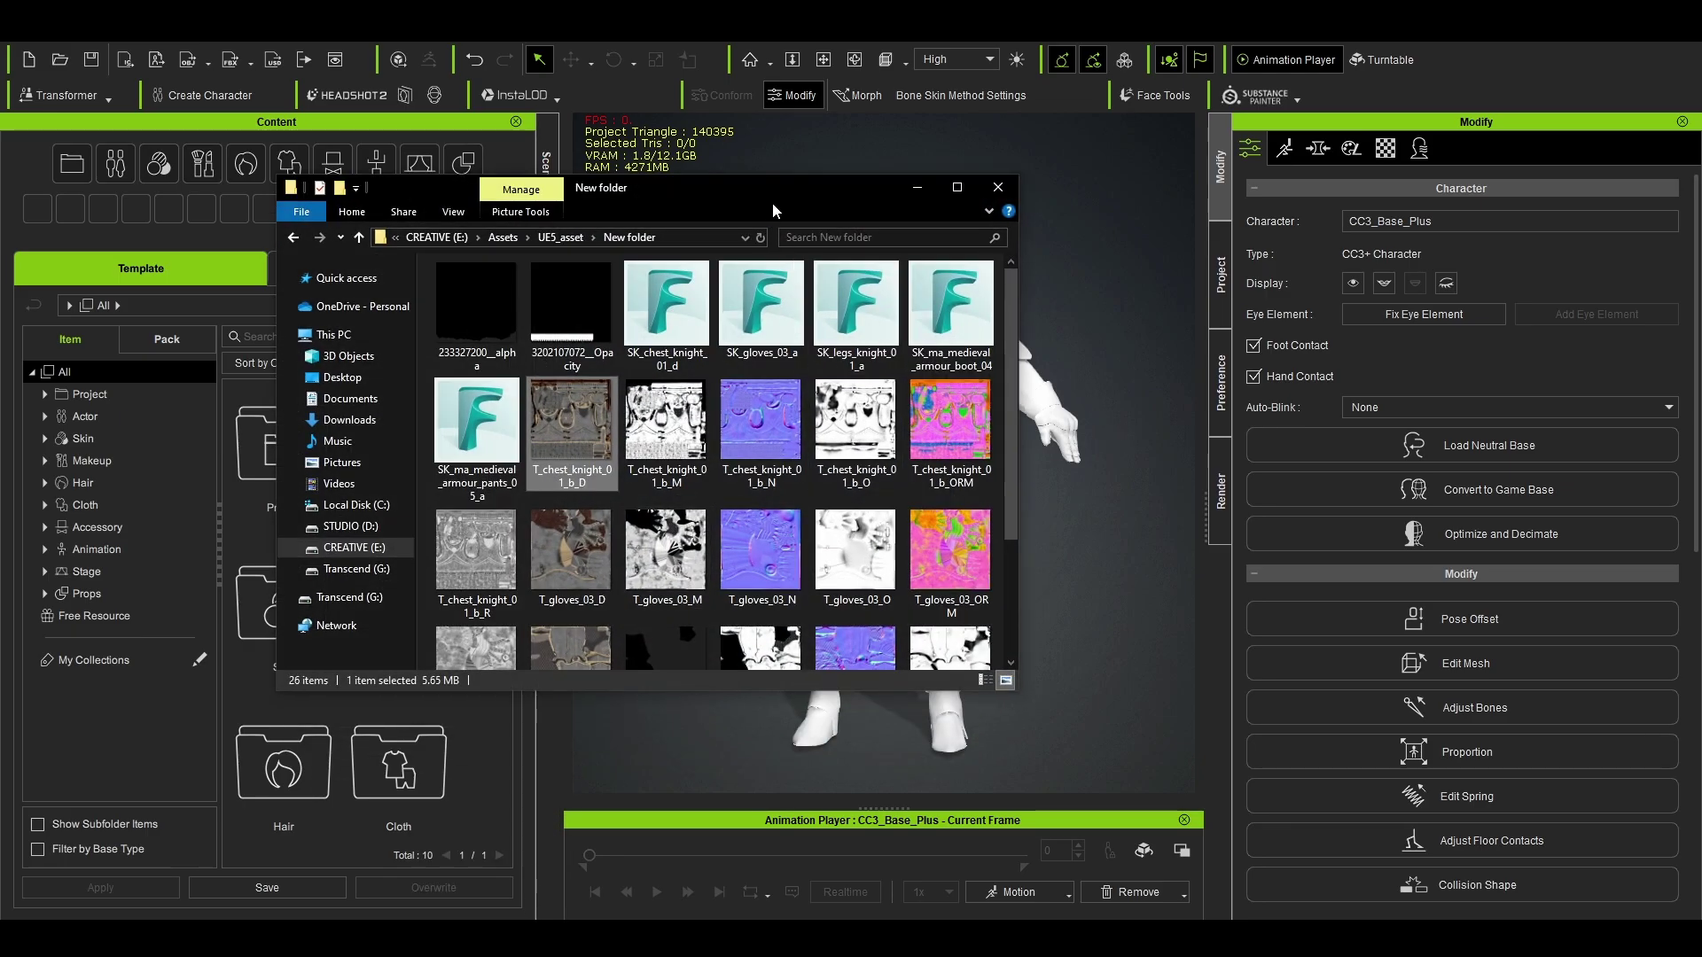
drag(535, 205, 446, 182)
click(871, 331)
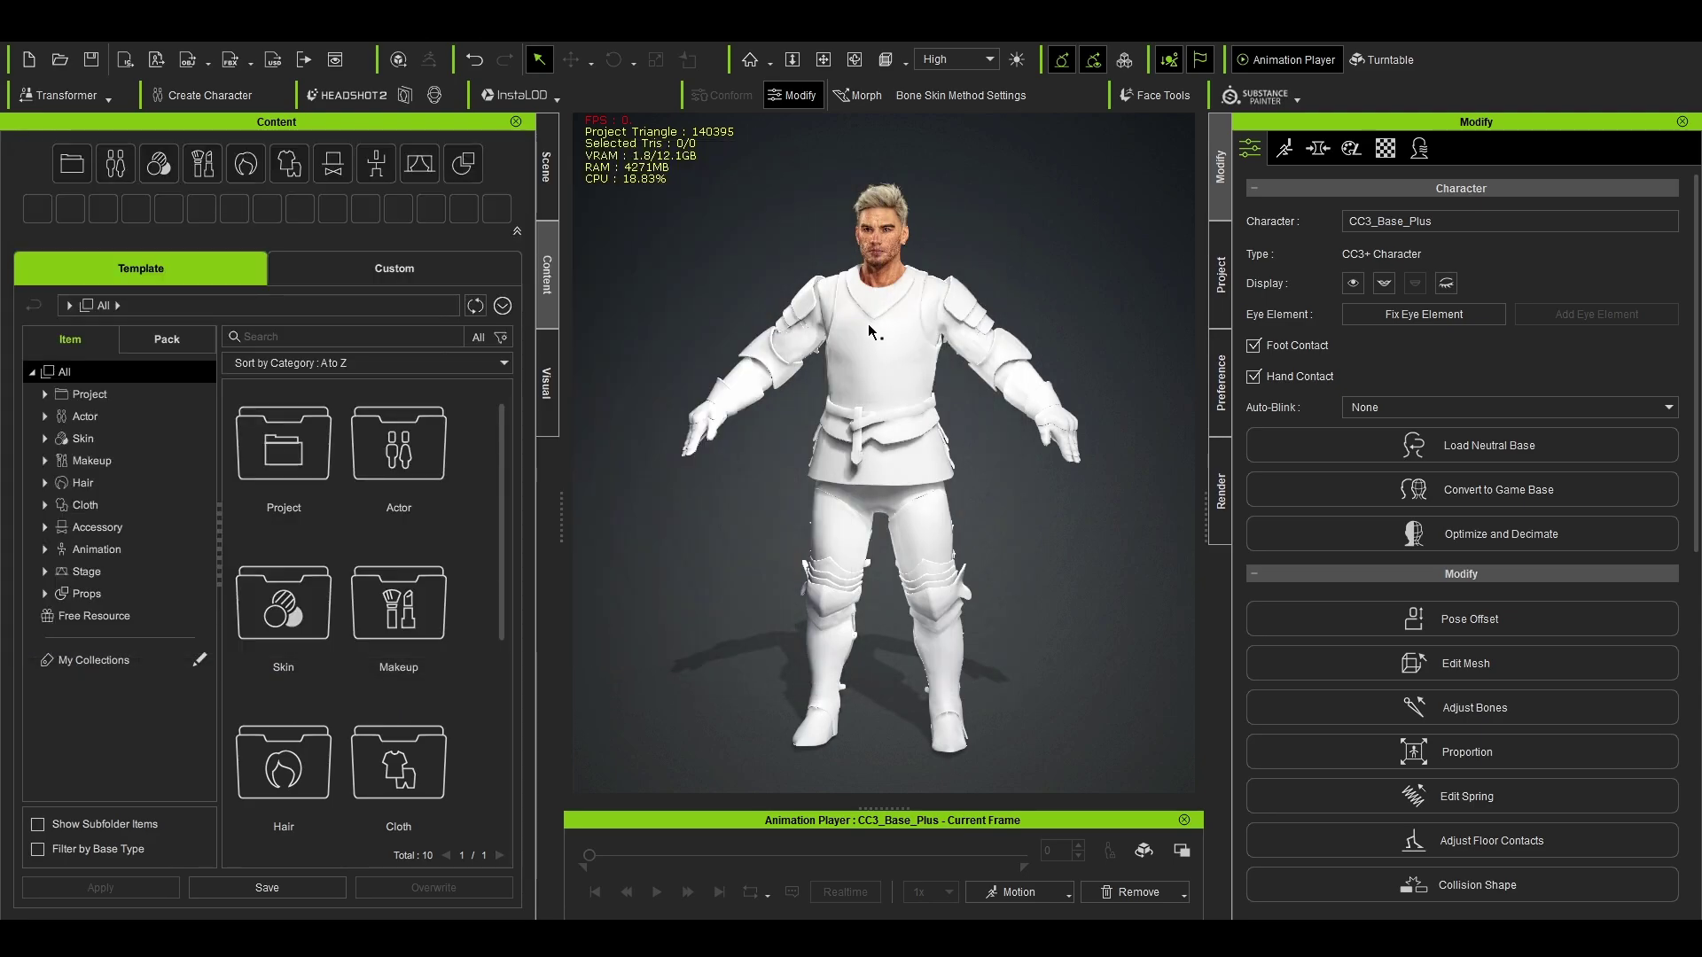
click(1385, 151)
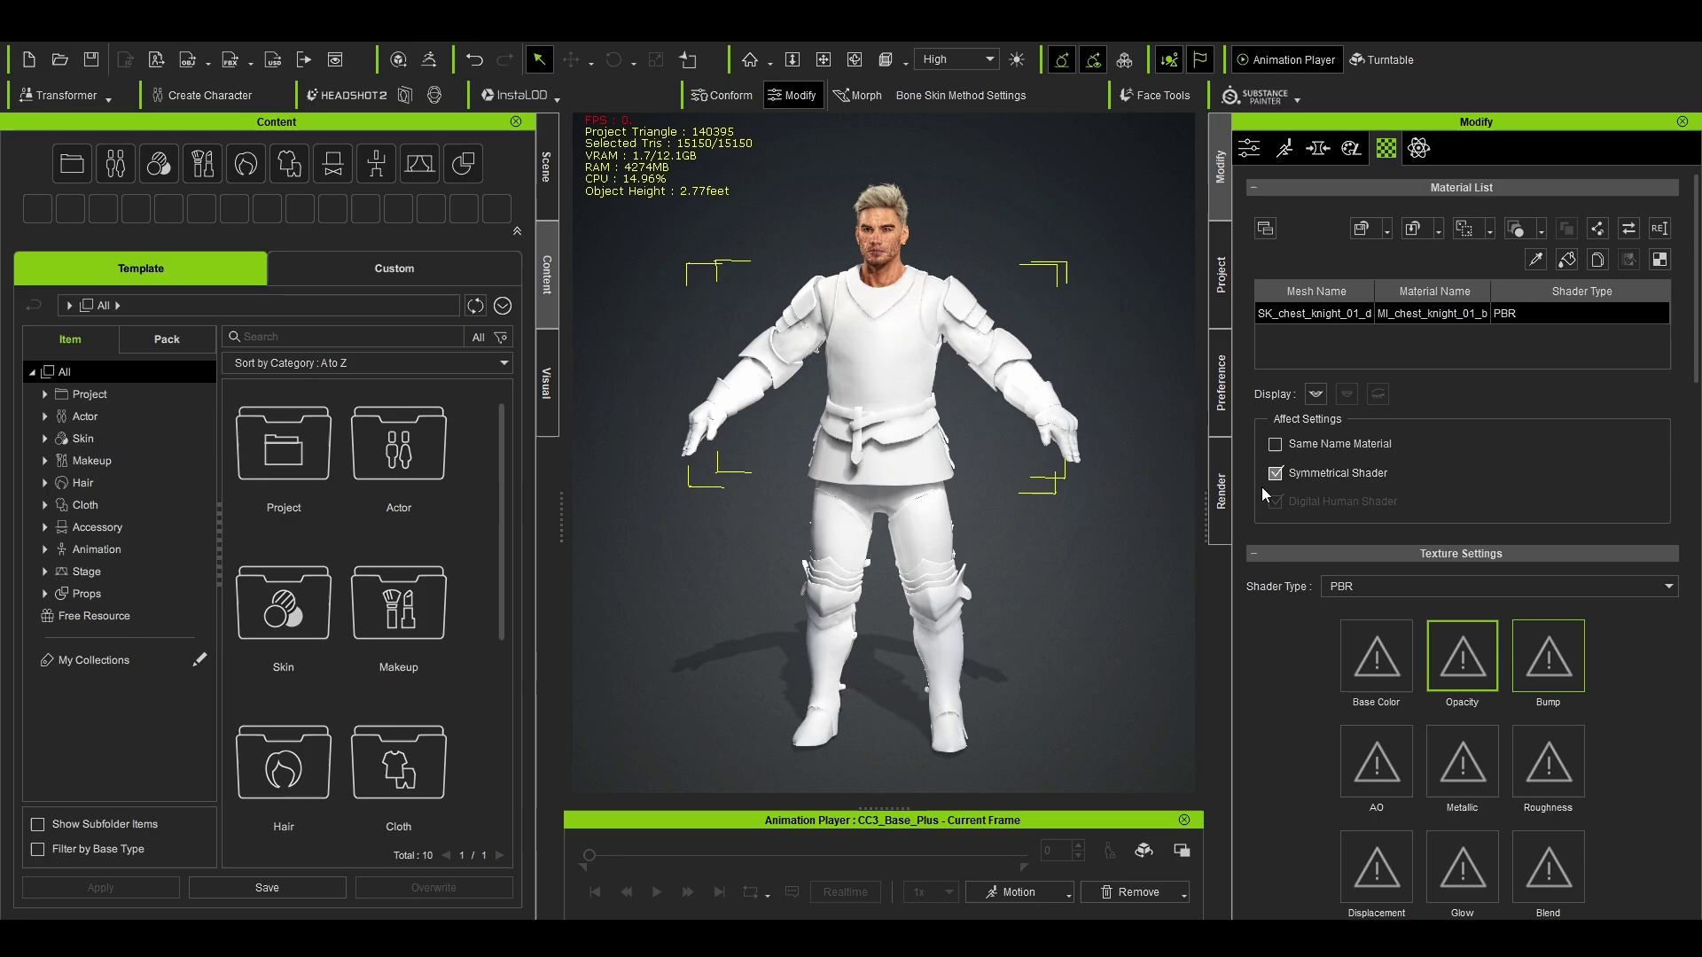
key(alt+Tab)
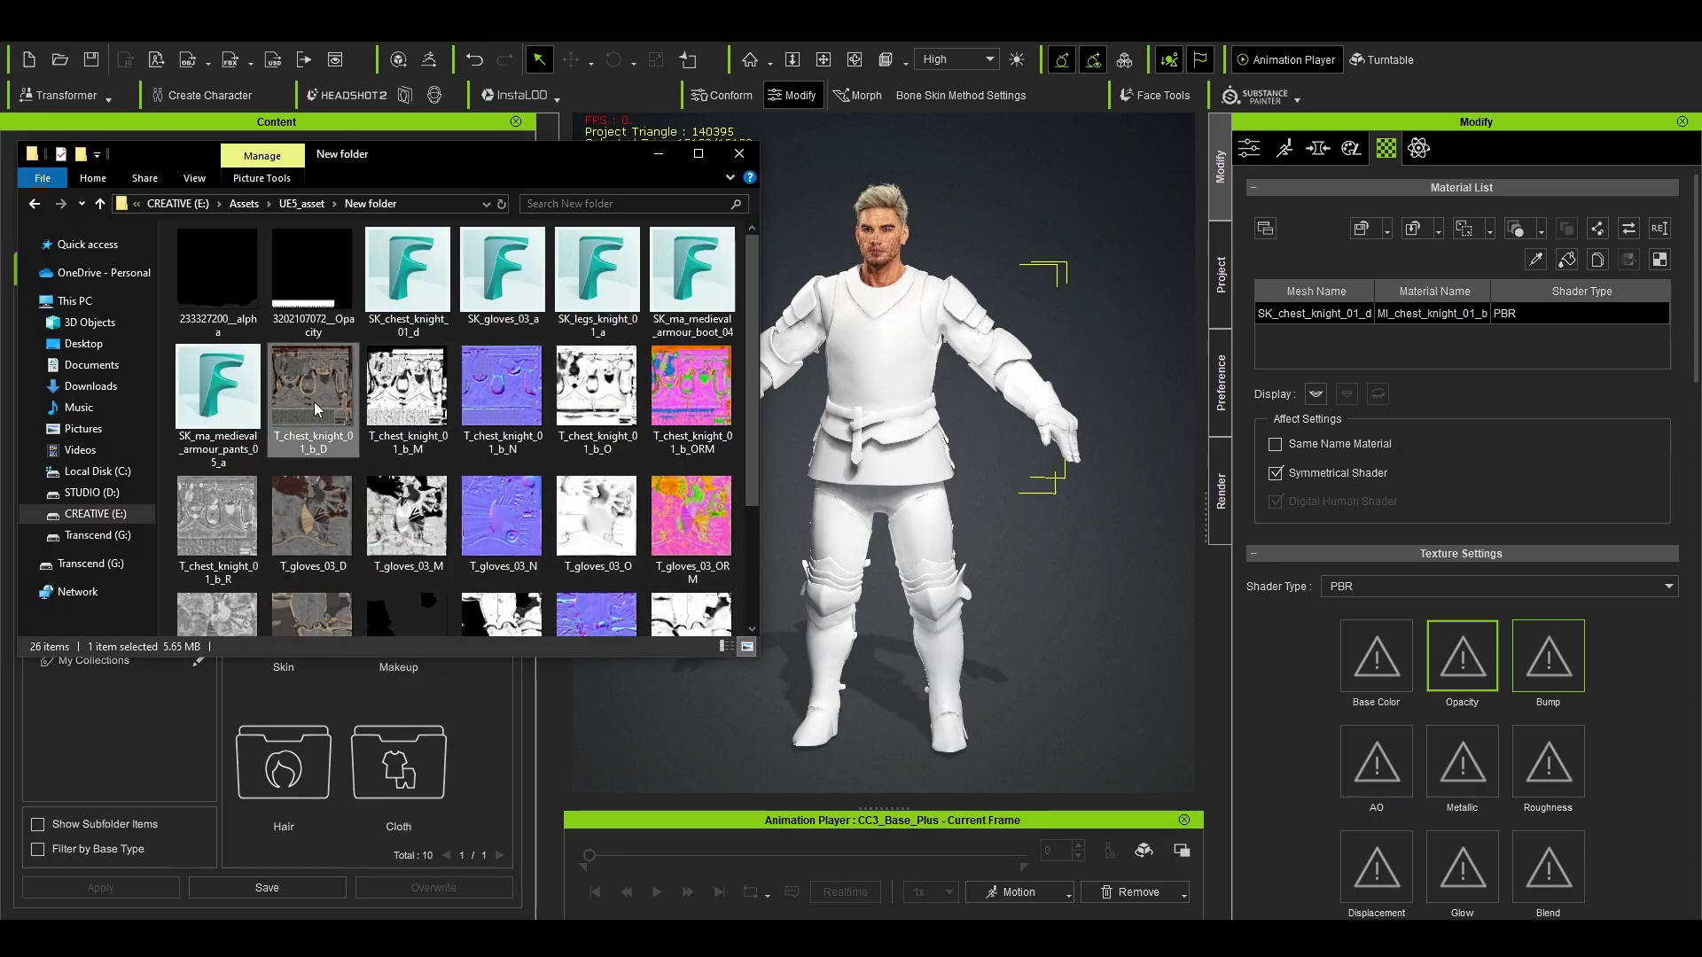
drag(315, 403, 1379, 656)
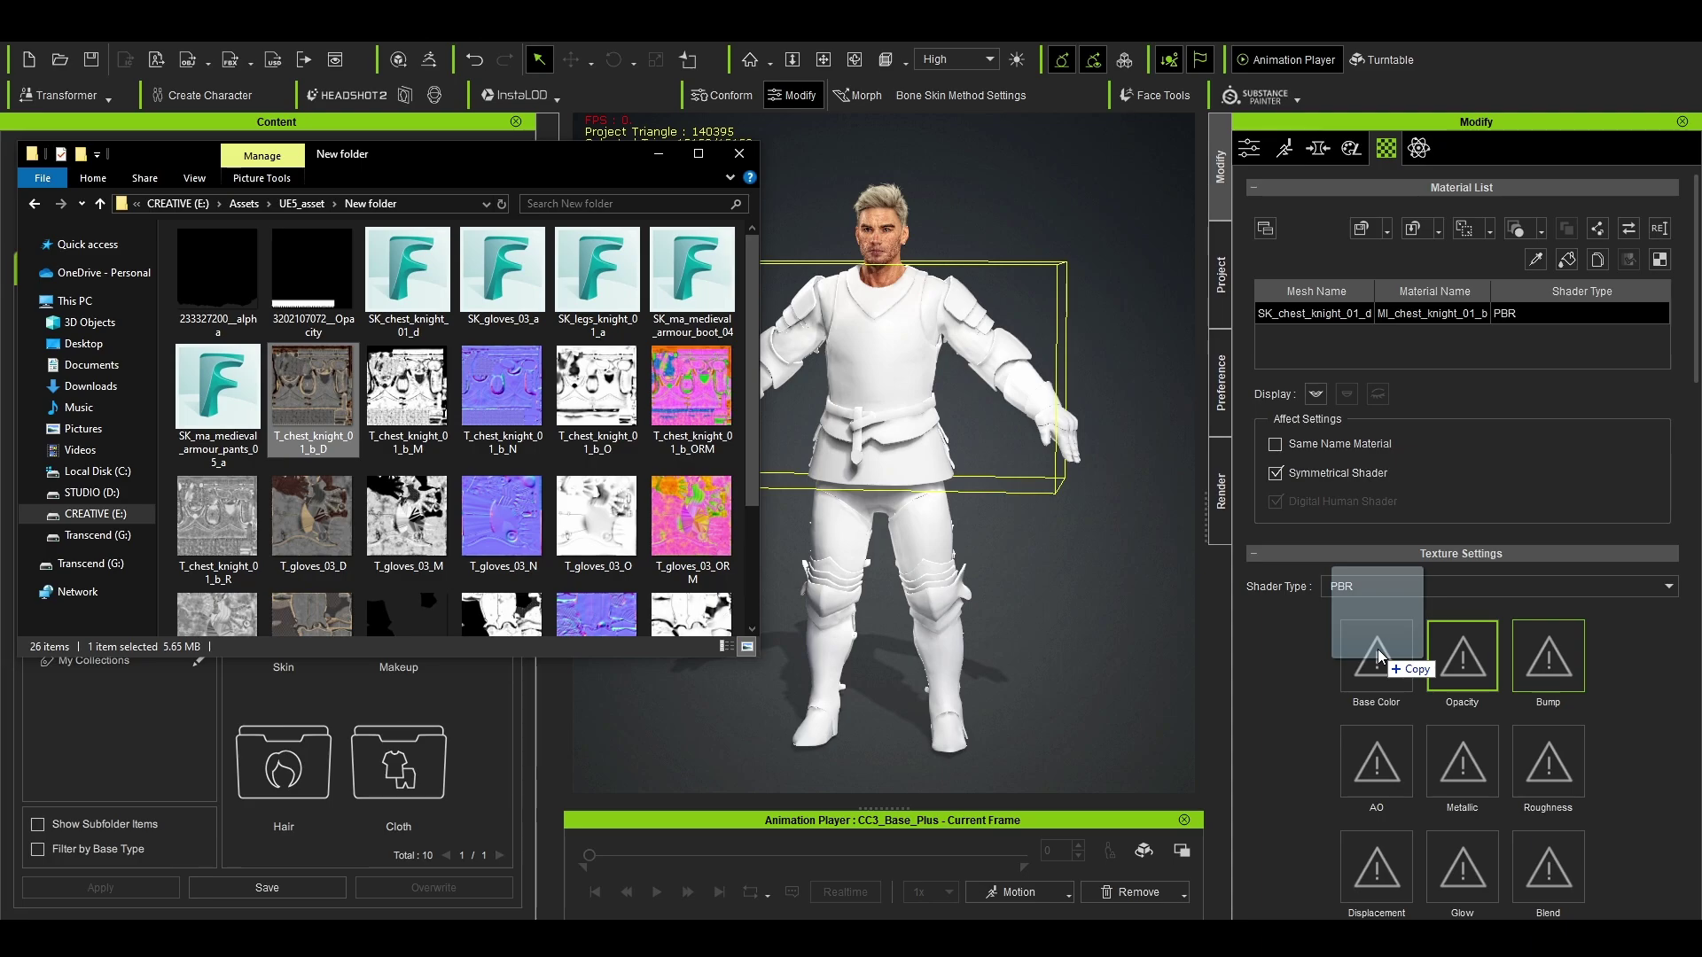
drag(1378, 656, 1378, 656)
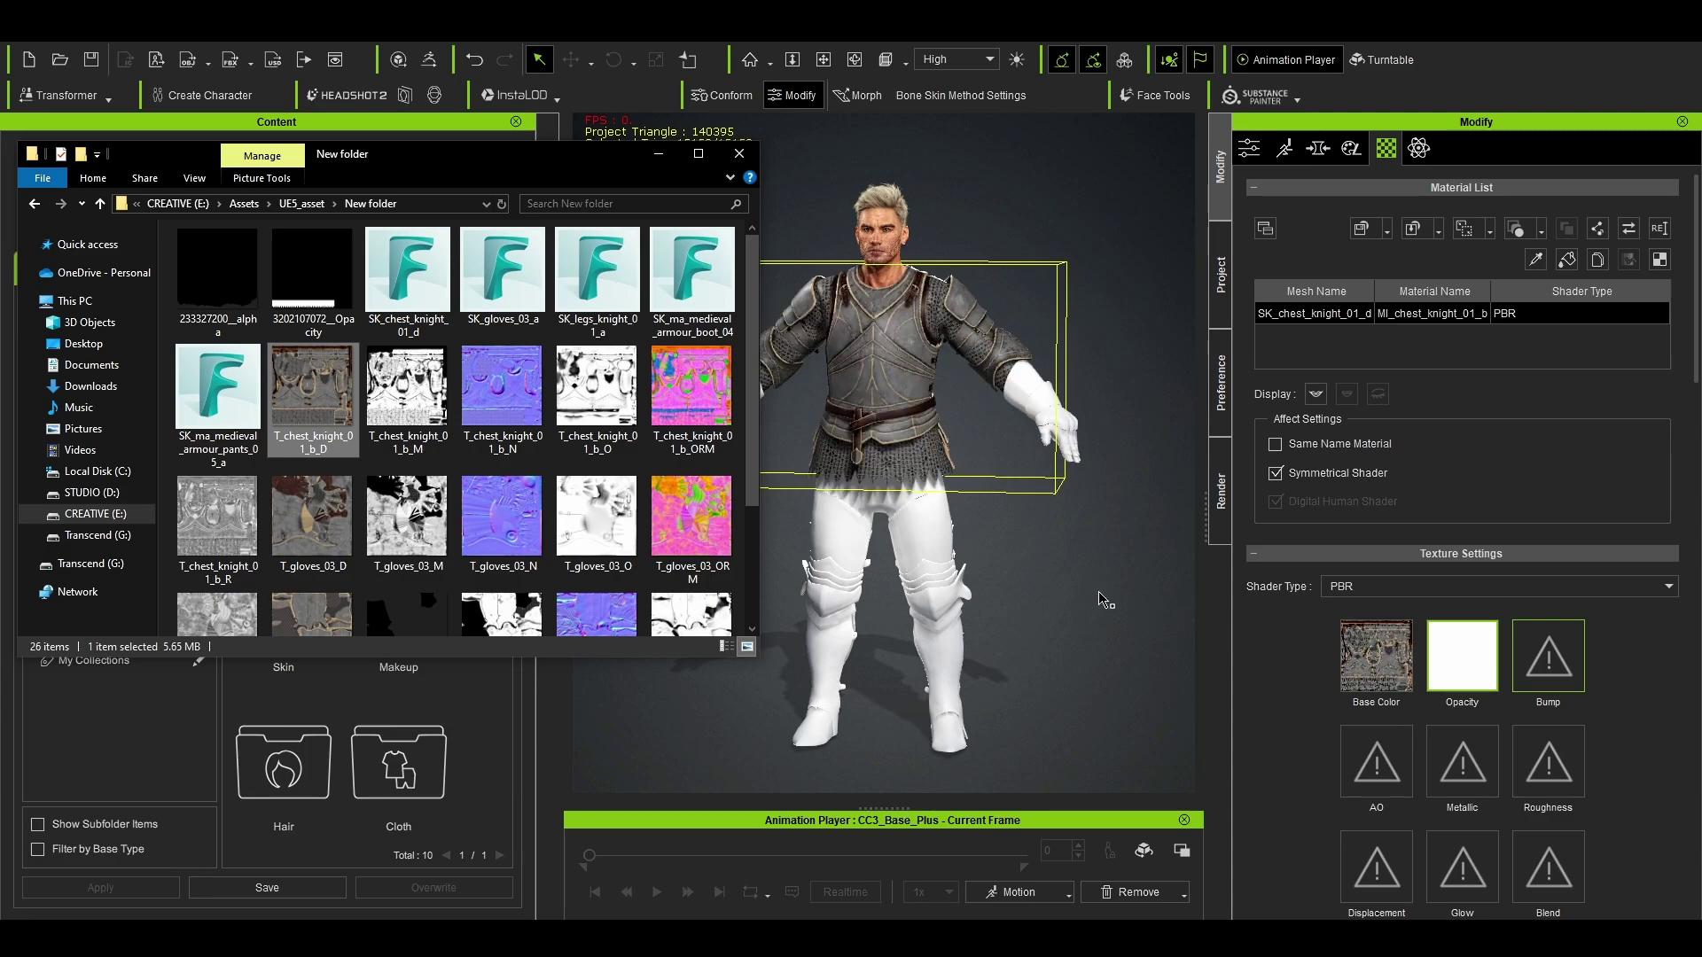
Step: Check the chest armour's opacity map and assign T_chest_knight_01_b_N to its Bump channel as a Normal map
click(1111, 601)
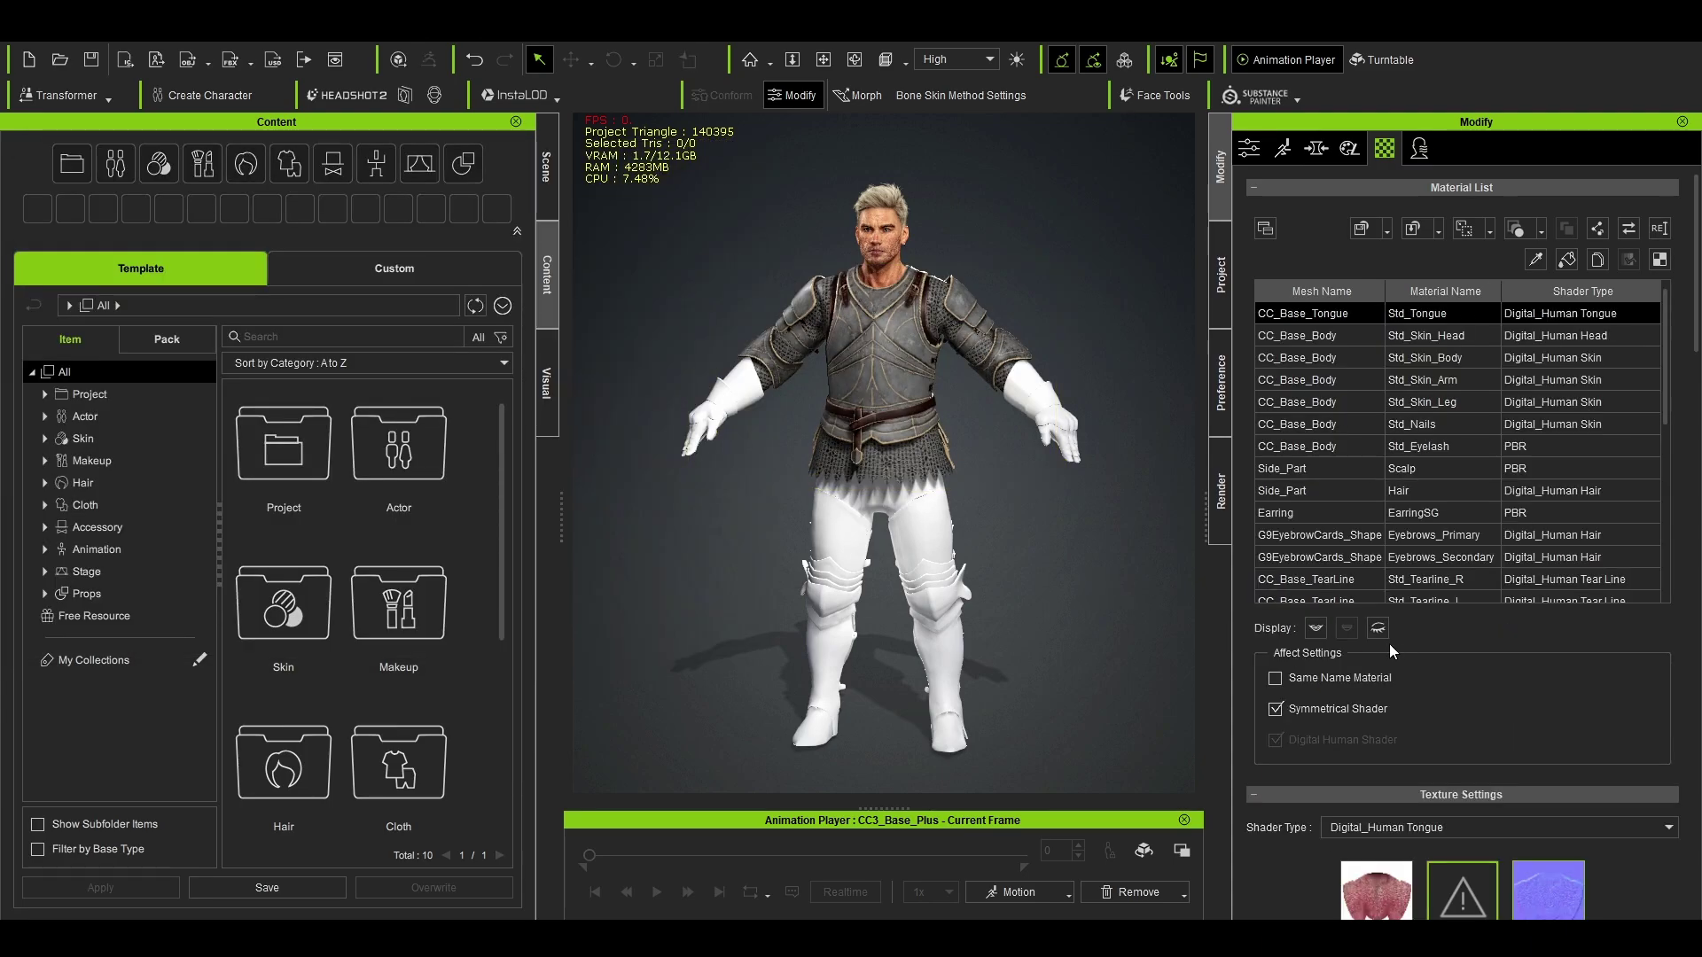
click(864, 348)
click(865, 349)
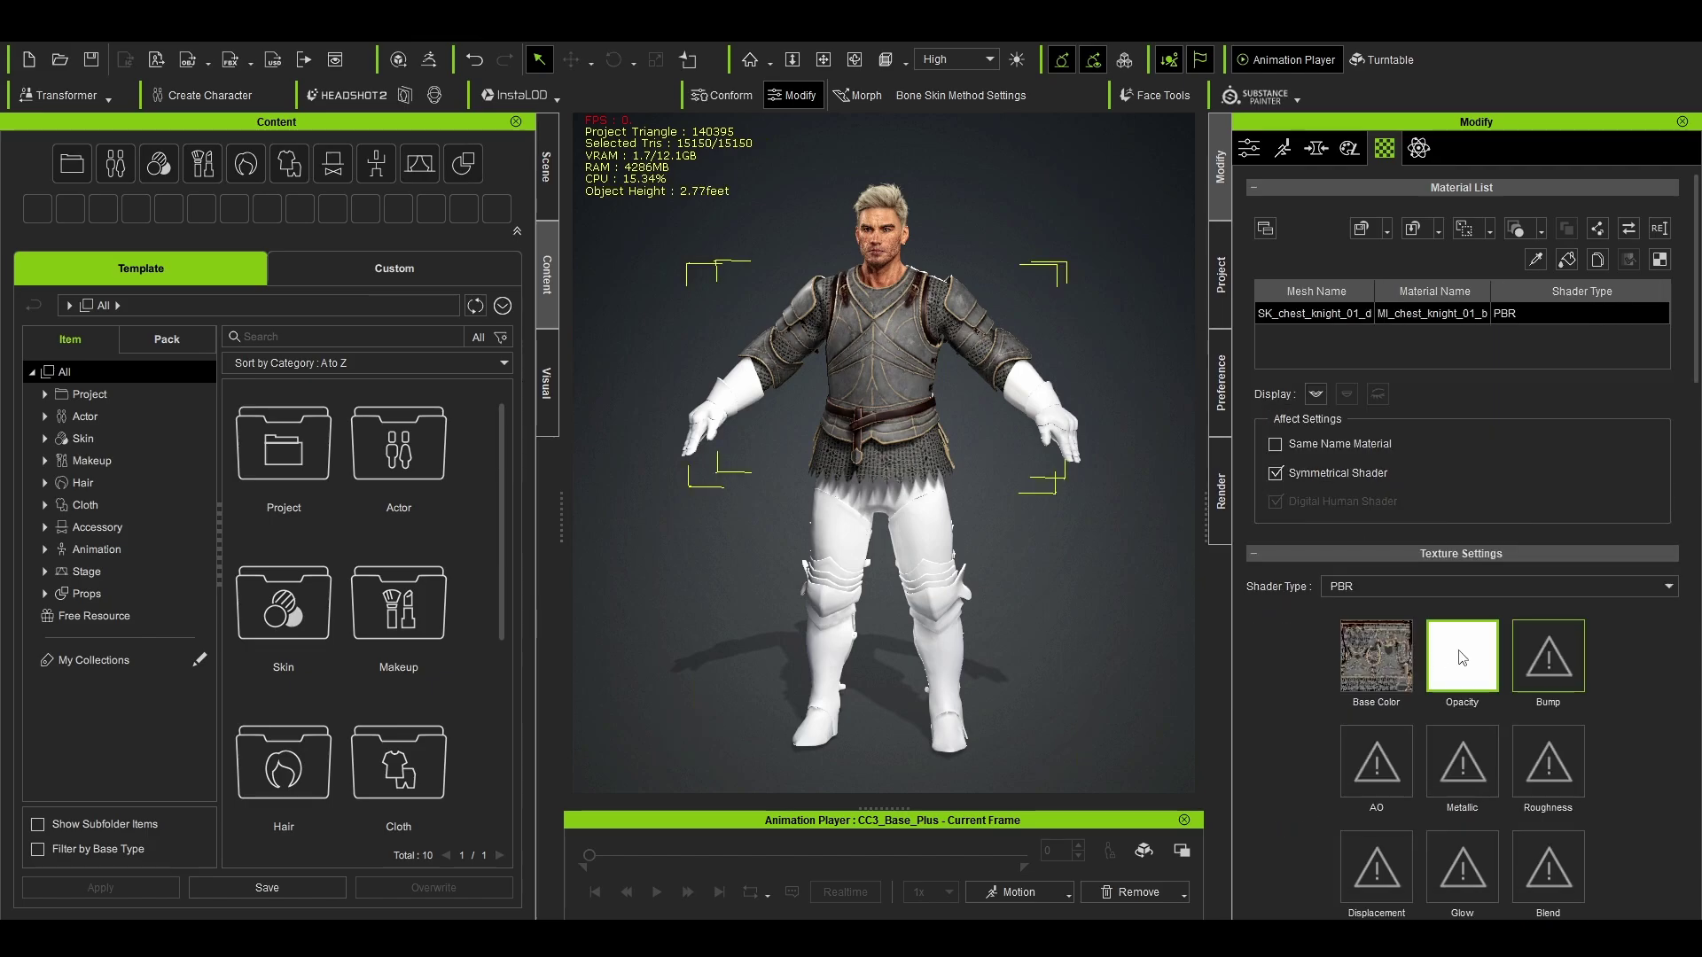
mouse_move(1462, 658)
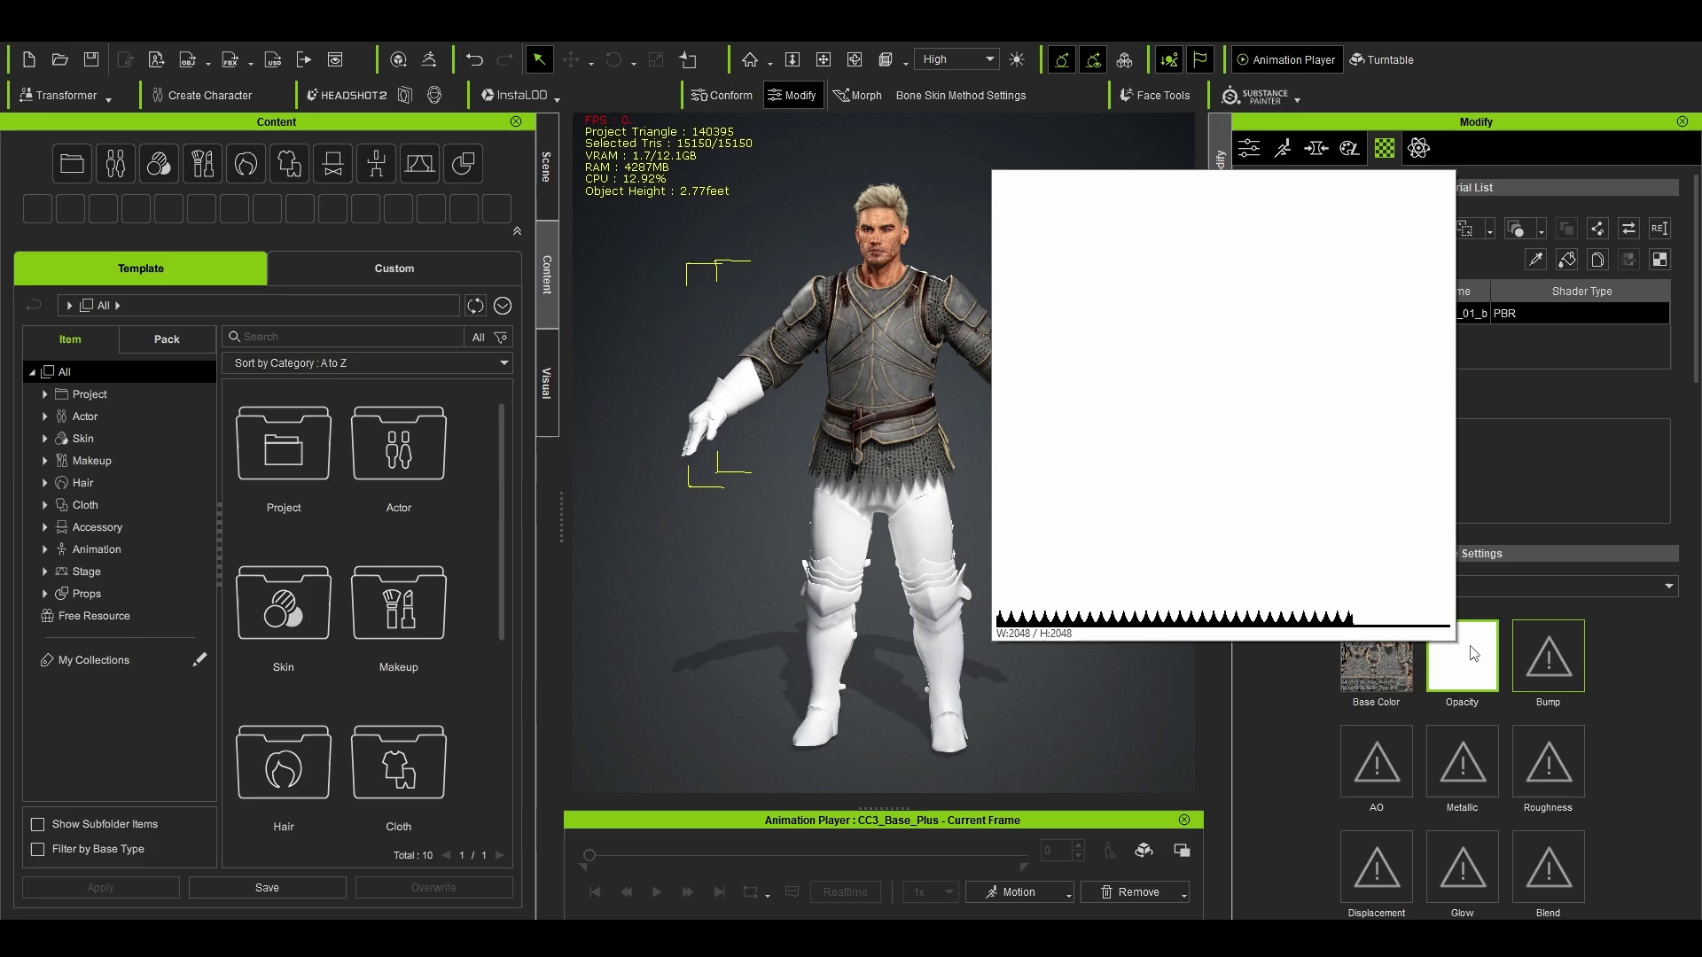
scroll(953, 527, up, 8)
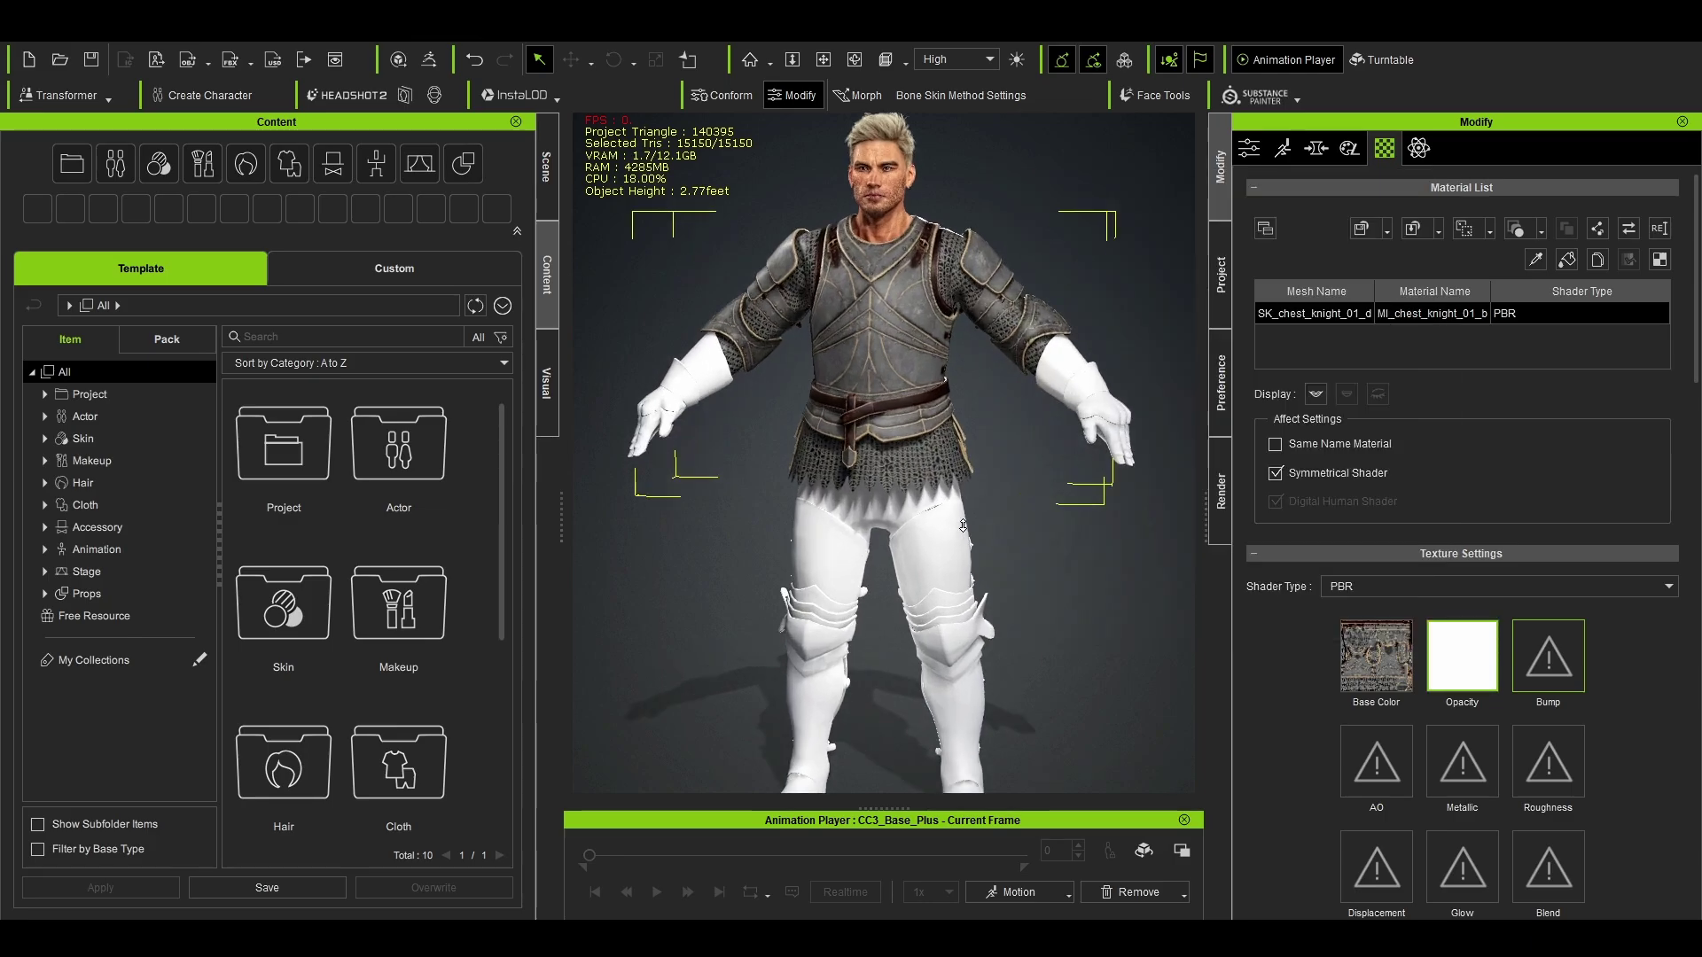
scroll(977, 538, down, 5)
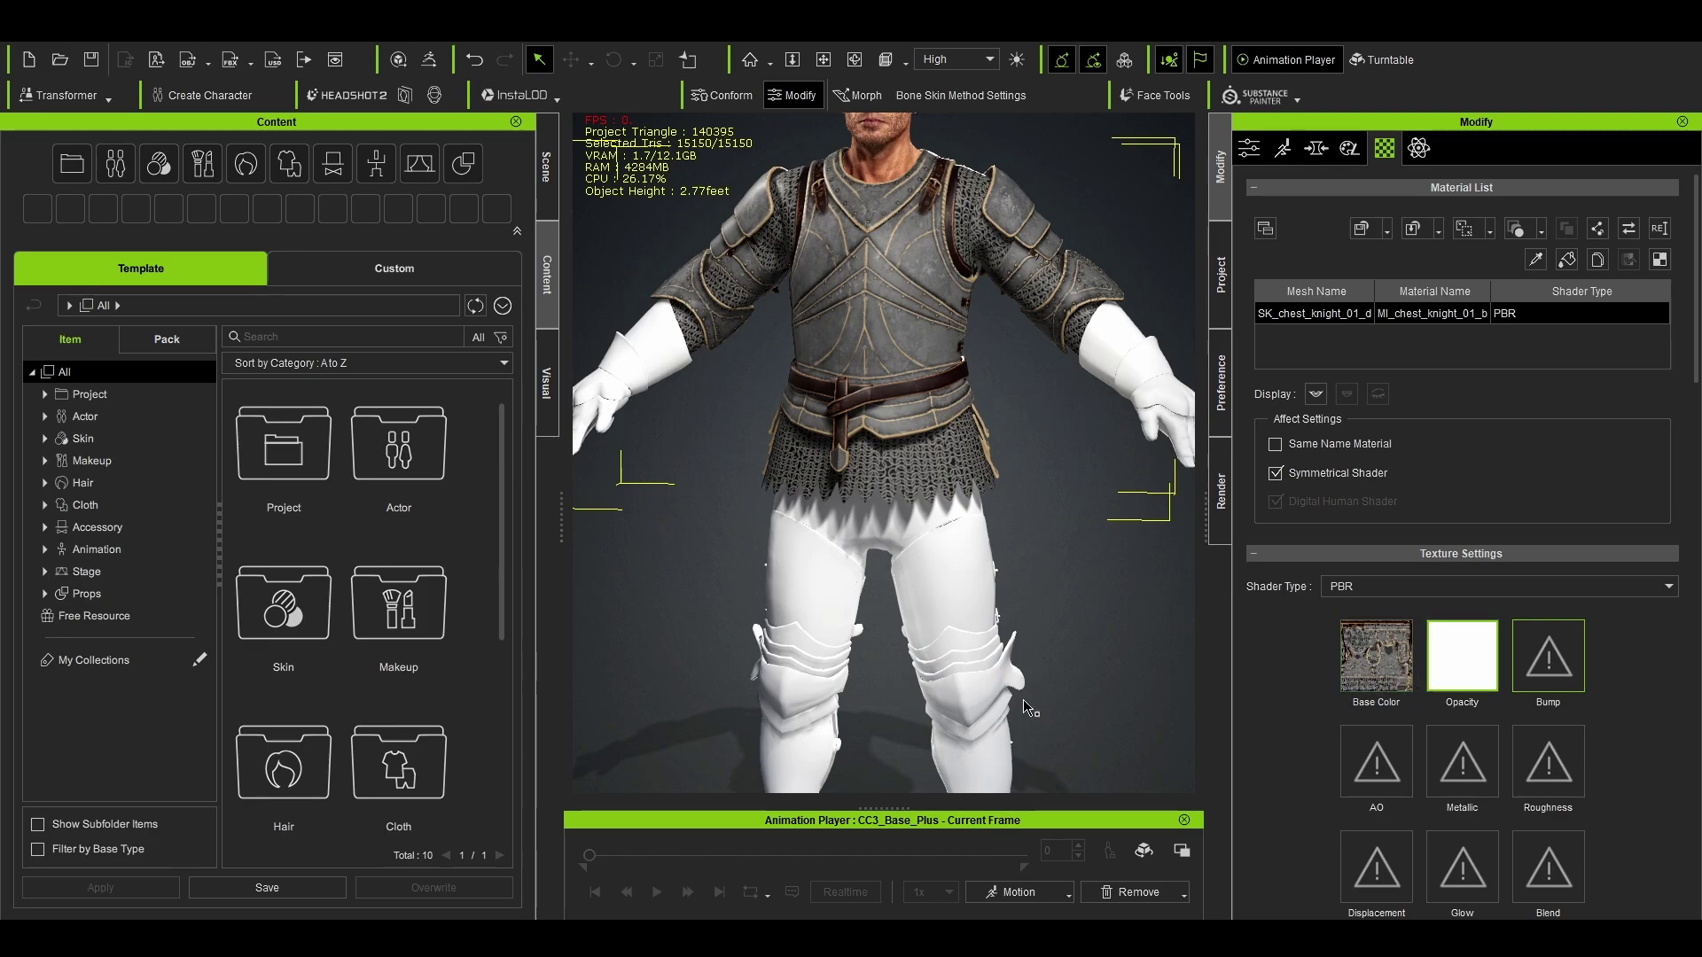
key(alt+Tab)
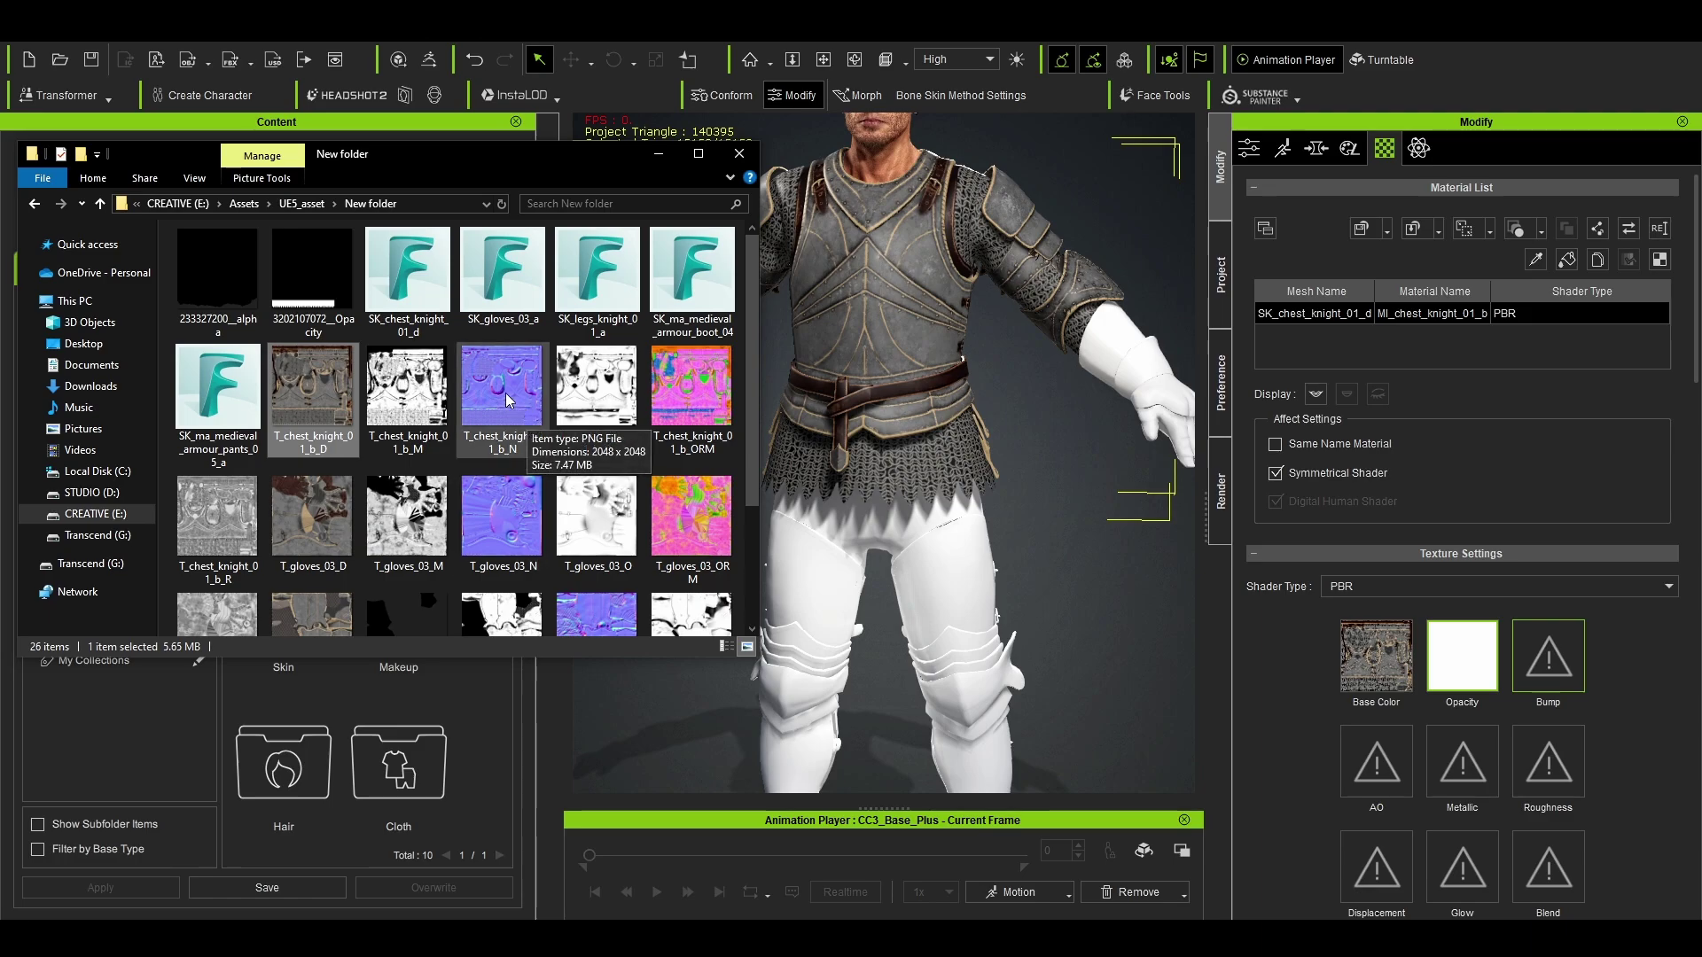
drag(505, 397, 1369, 530)
drag(1550, 660, 1551, 663)
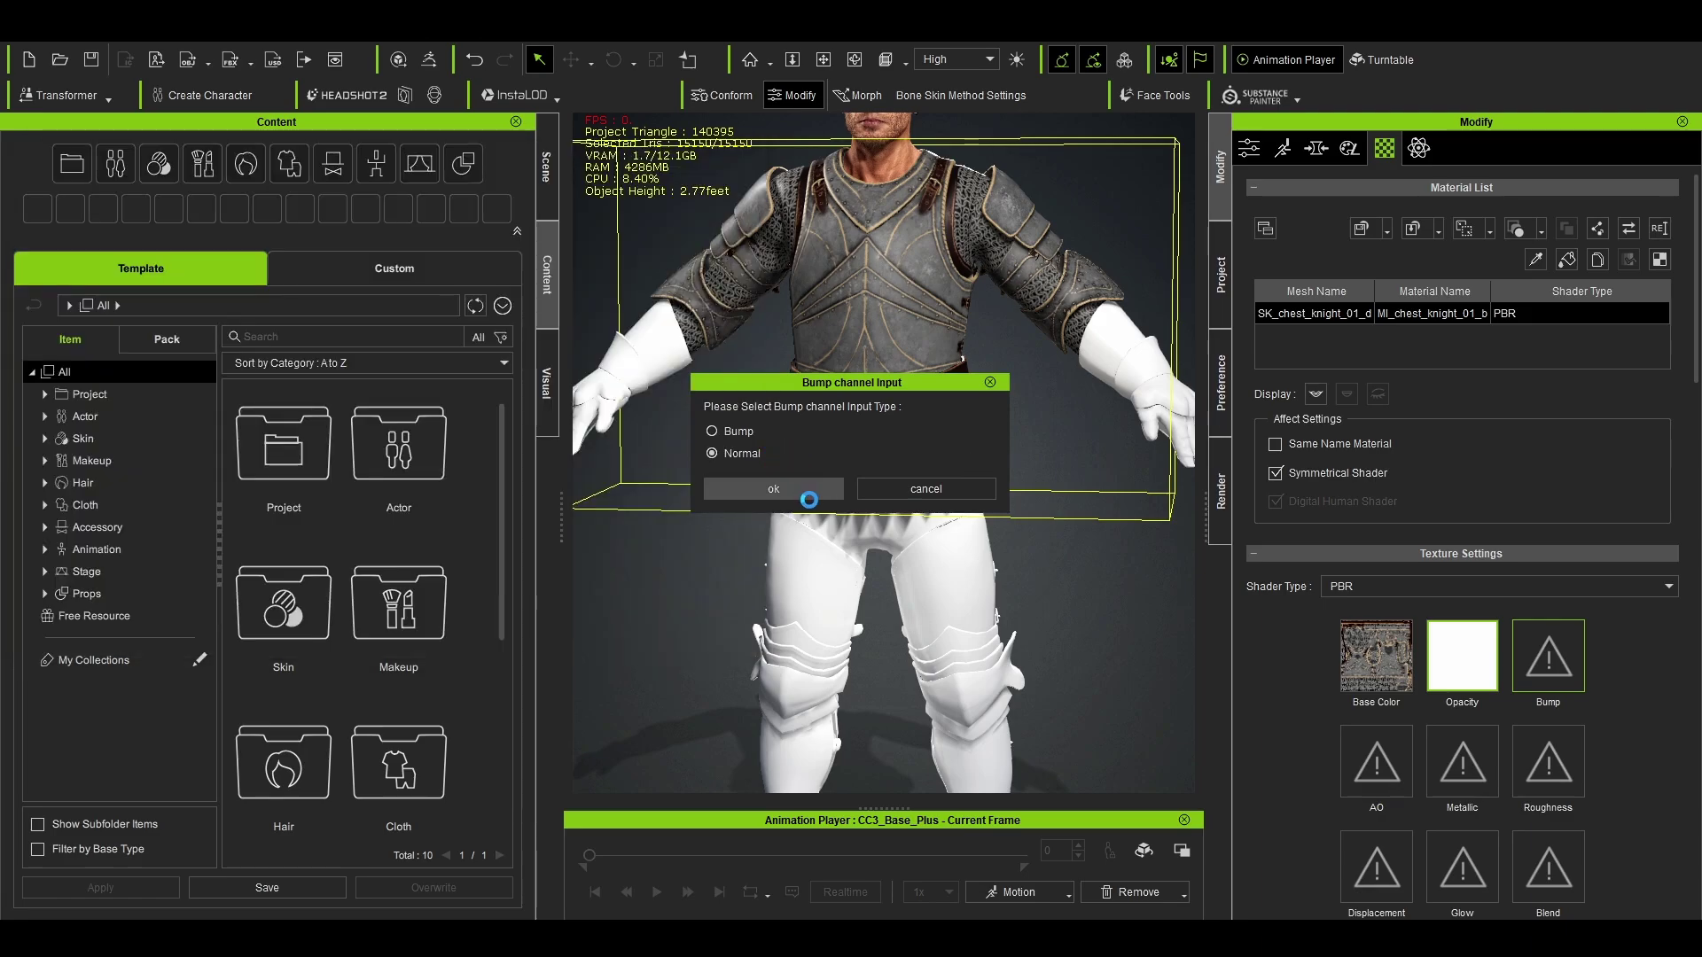
click(773, 489)
scroll(1115, 625, down, 4)
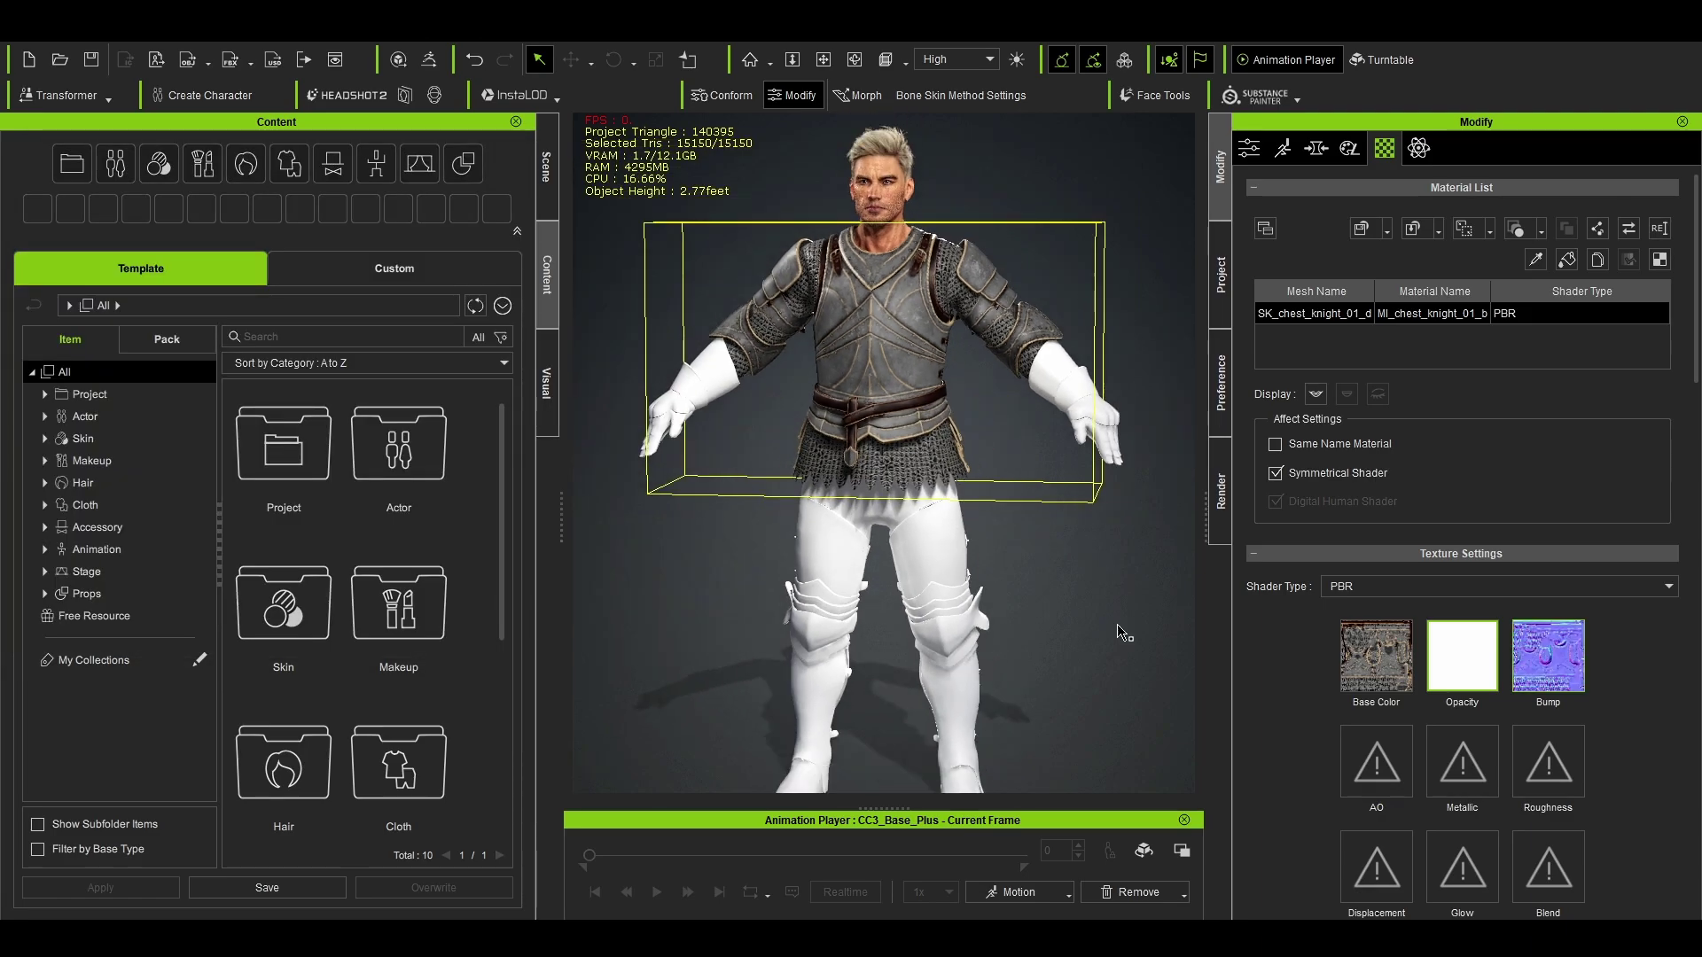
Step: Select the gloves and assign T_gloves_03_D as their Base Color texture
double_click(1068, 424)
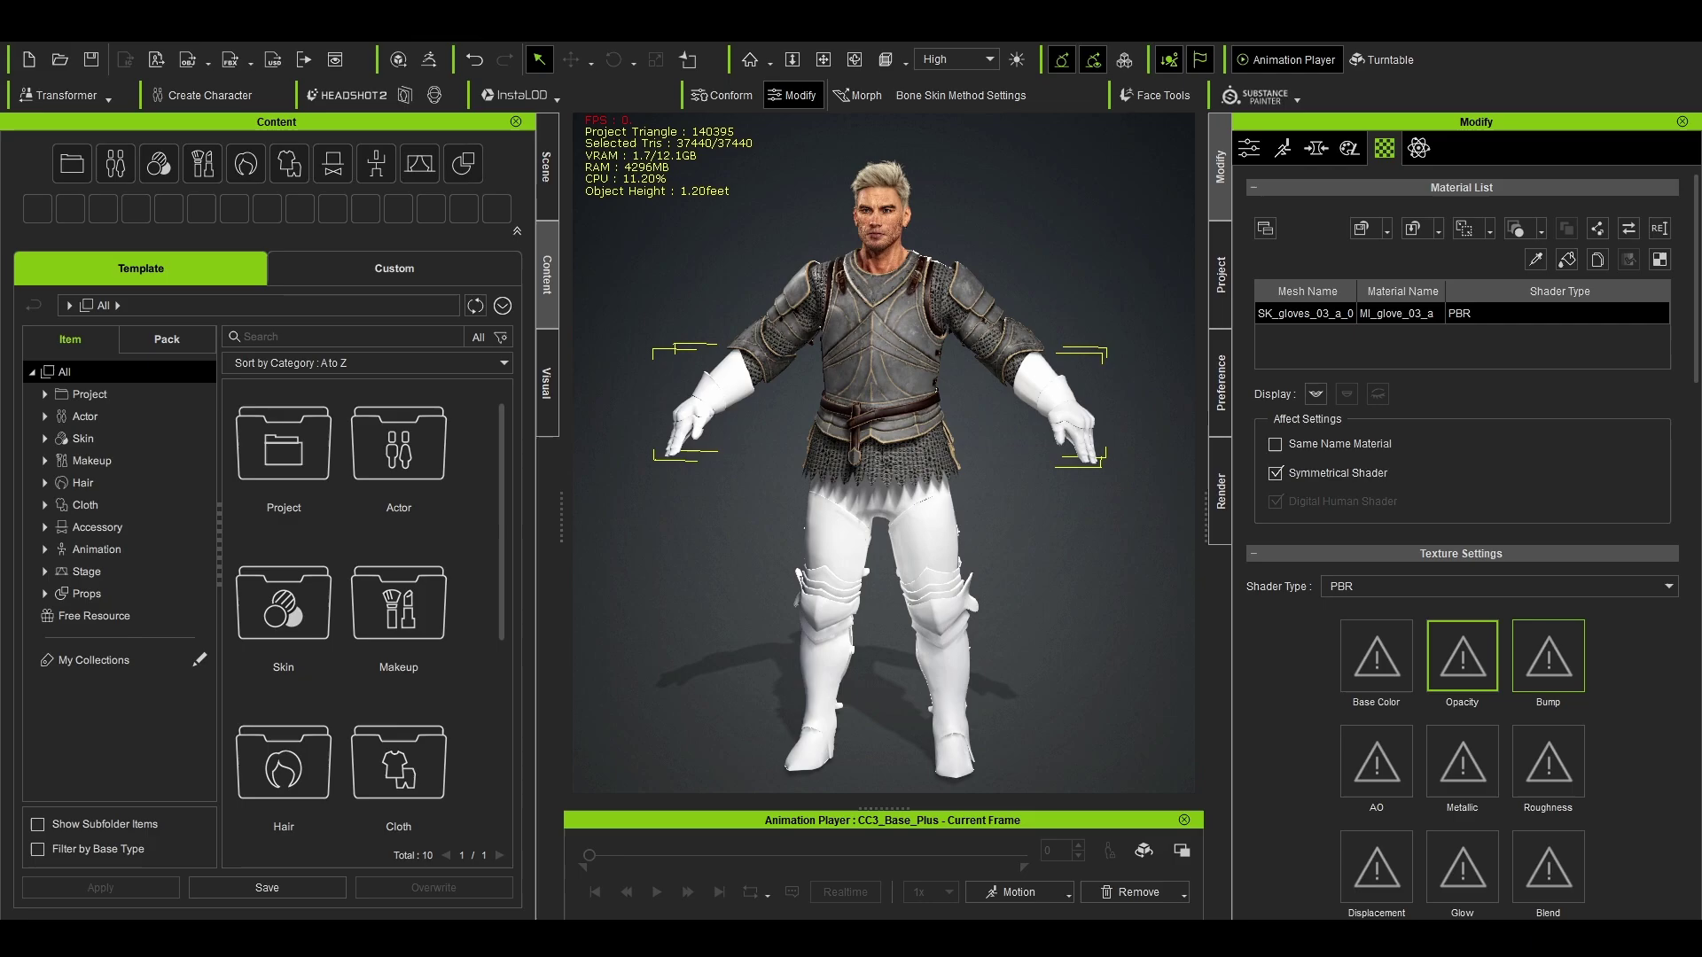
key(alt+Tab)
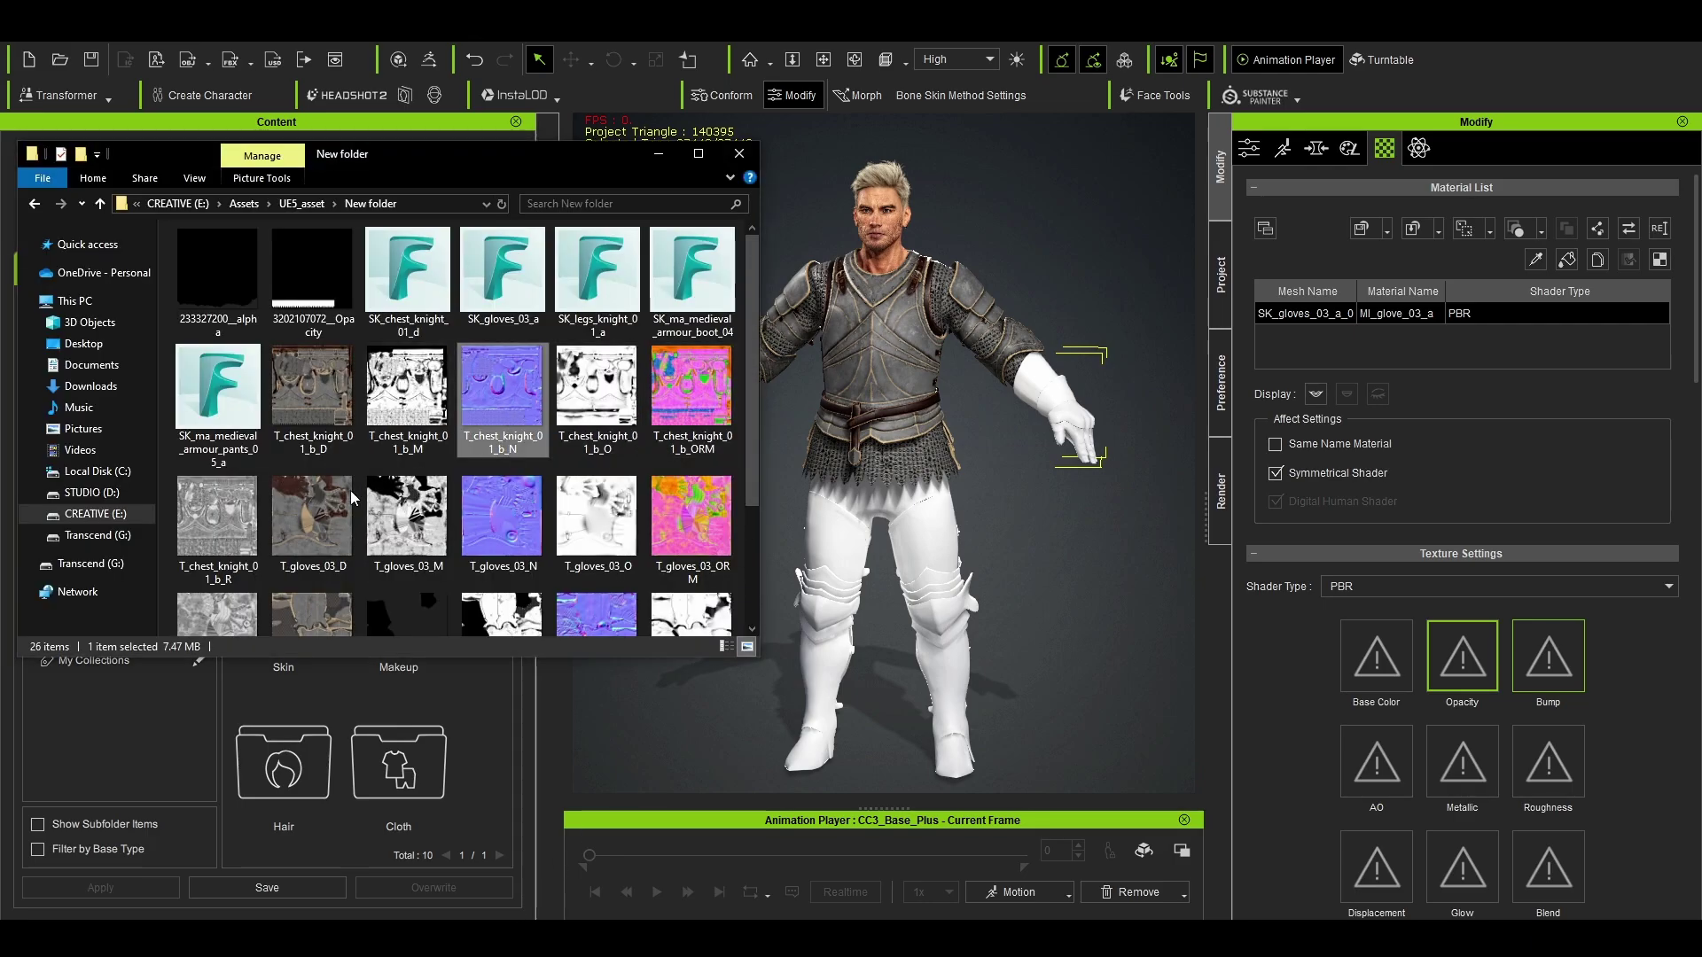
drag(353, 499, 1366, 636)
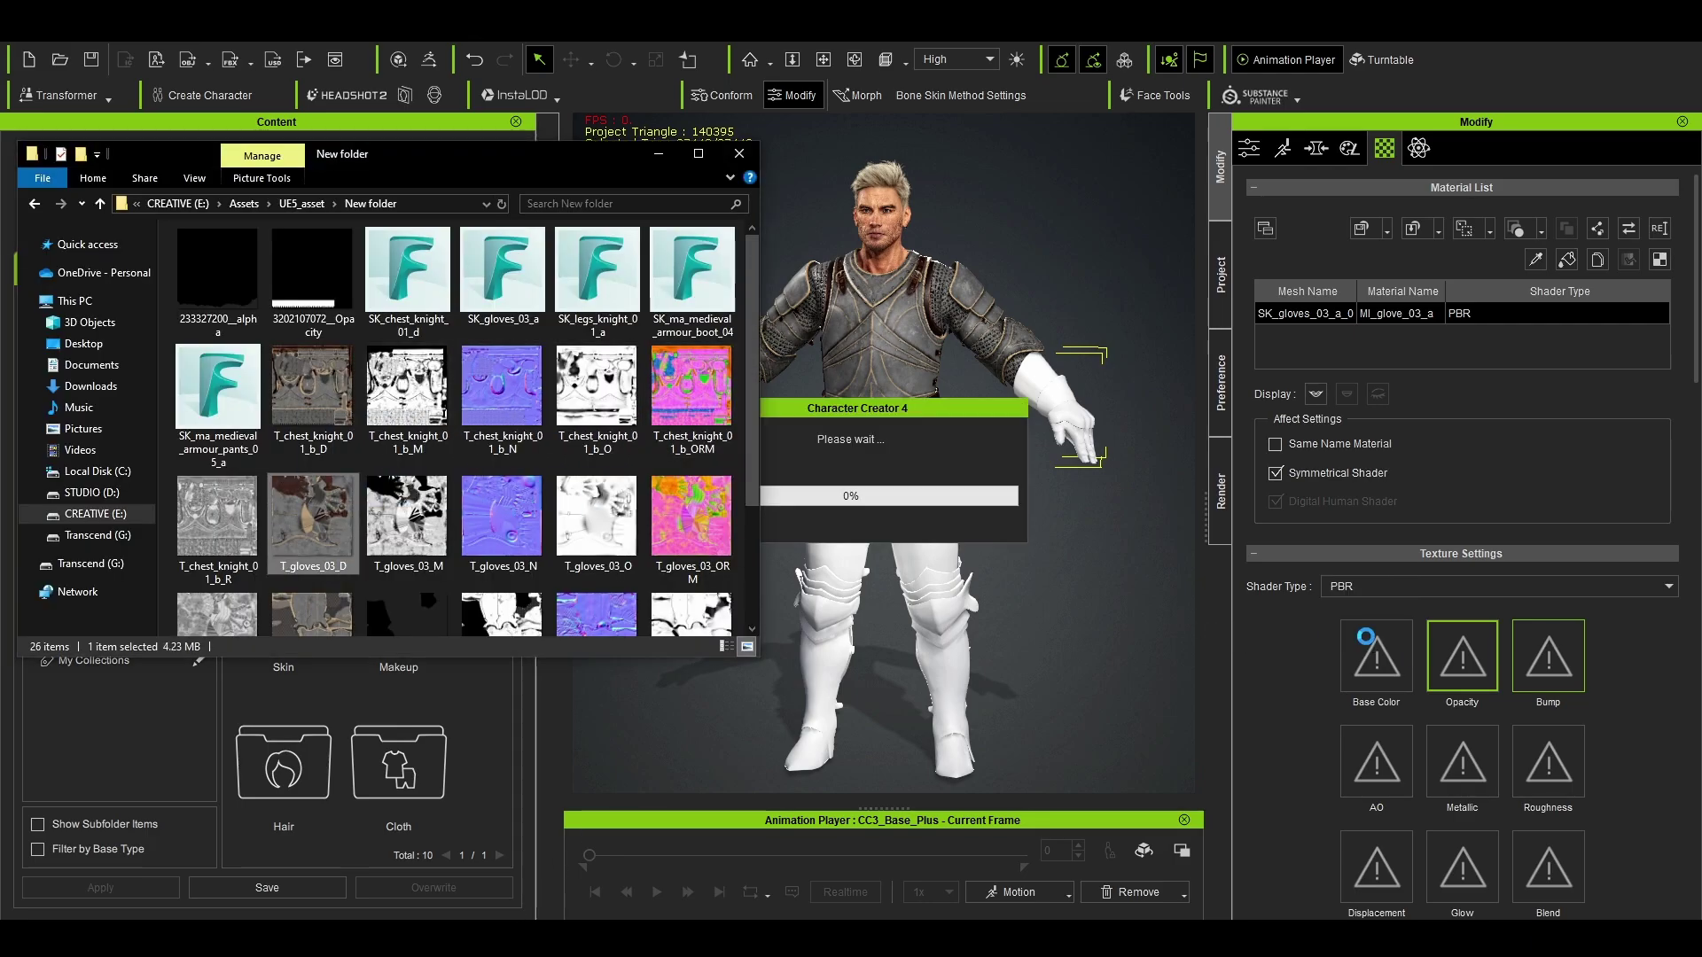
click(1469, 671)
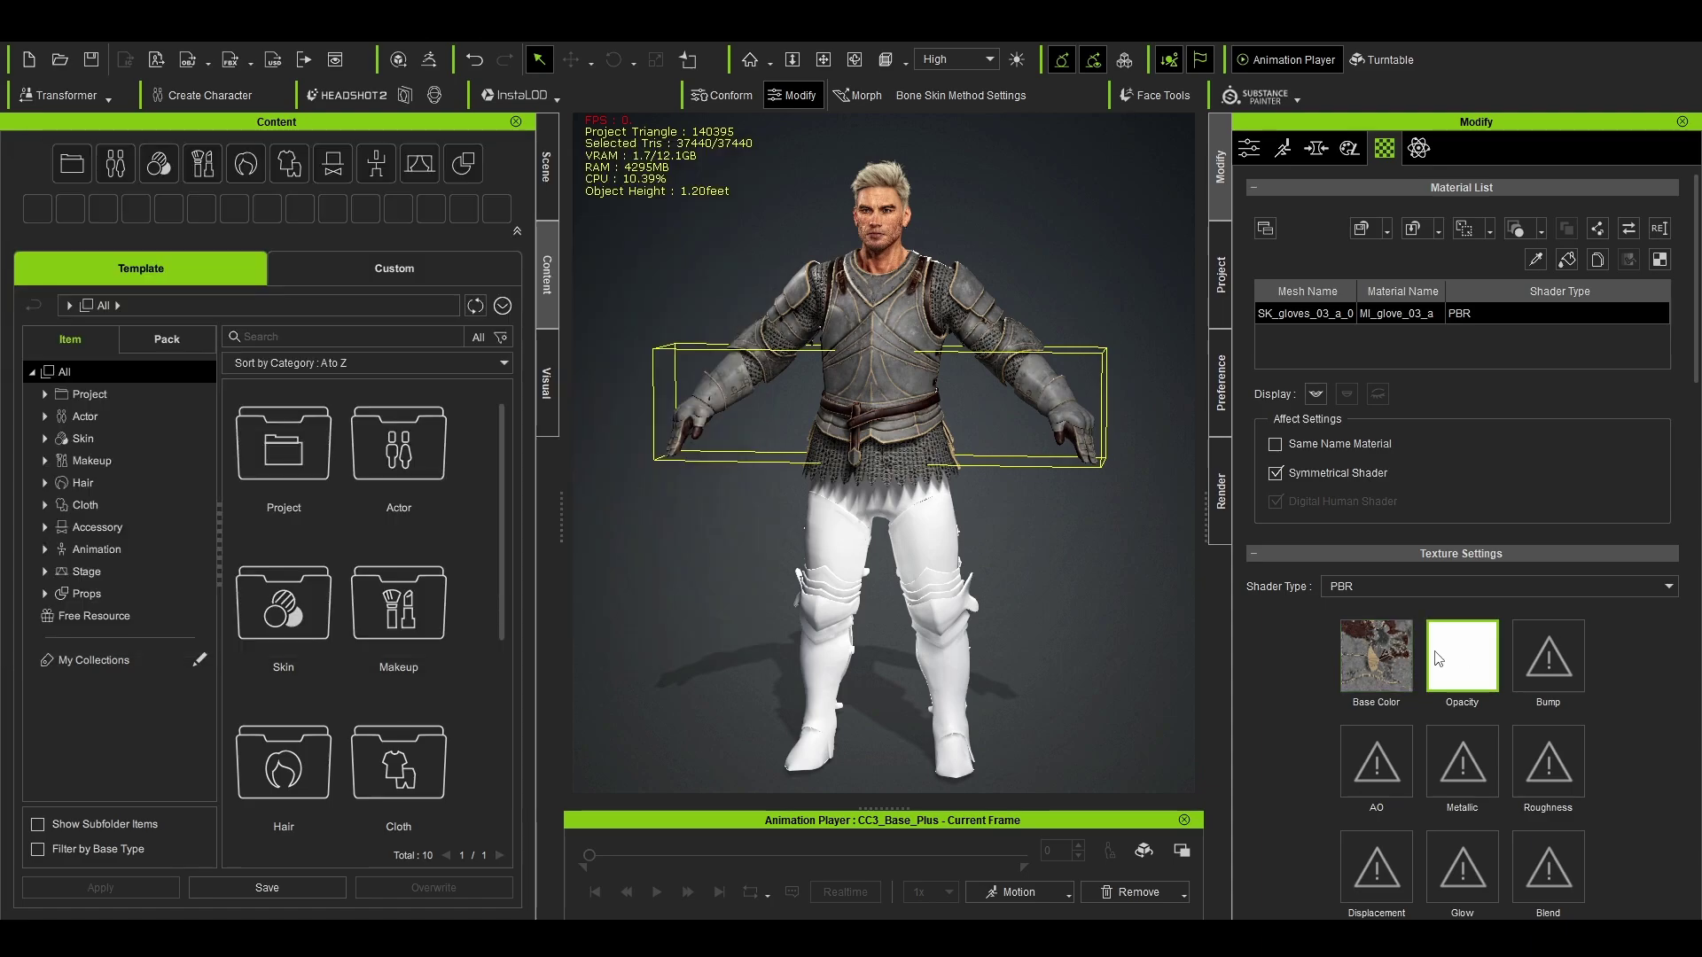
Step: Check the gloves' opacity map and assign T_gloves_03_N to their Bump channel as a Normal map
mouse_move(1453, 655)
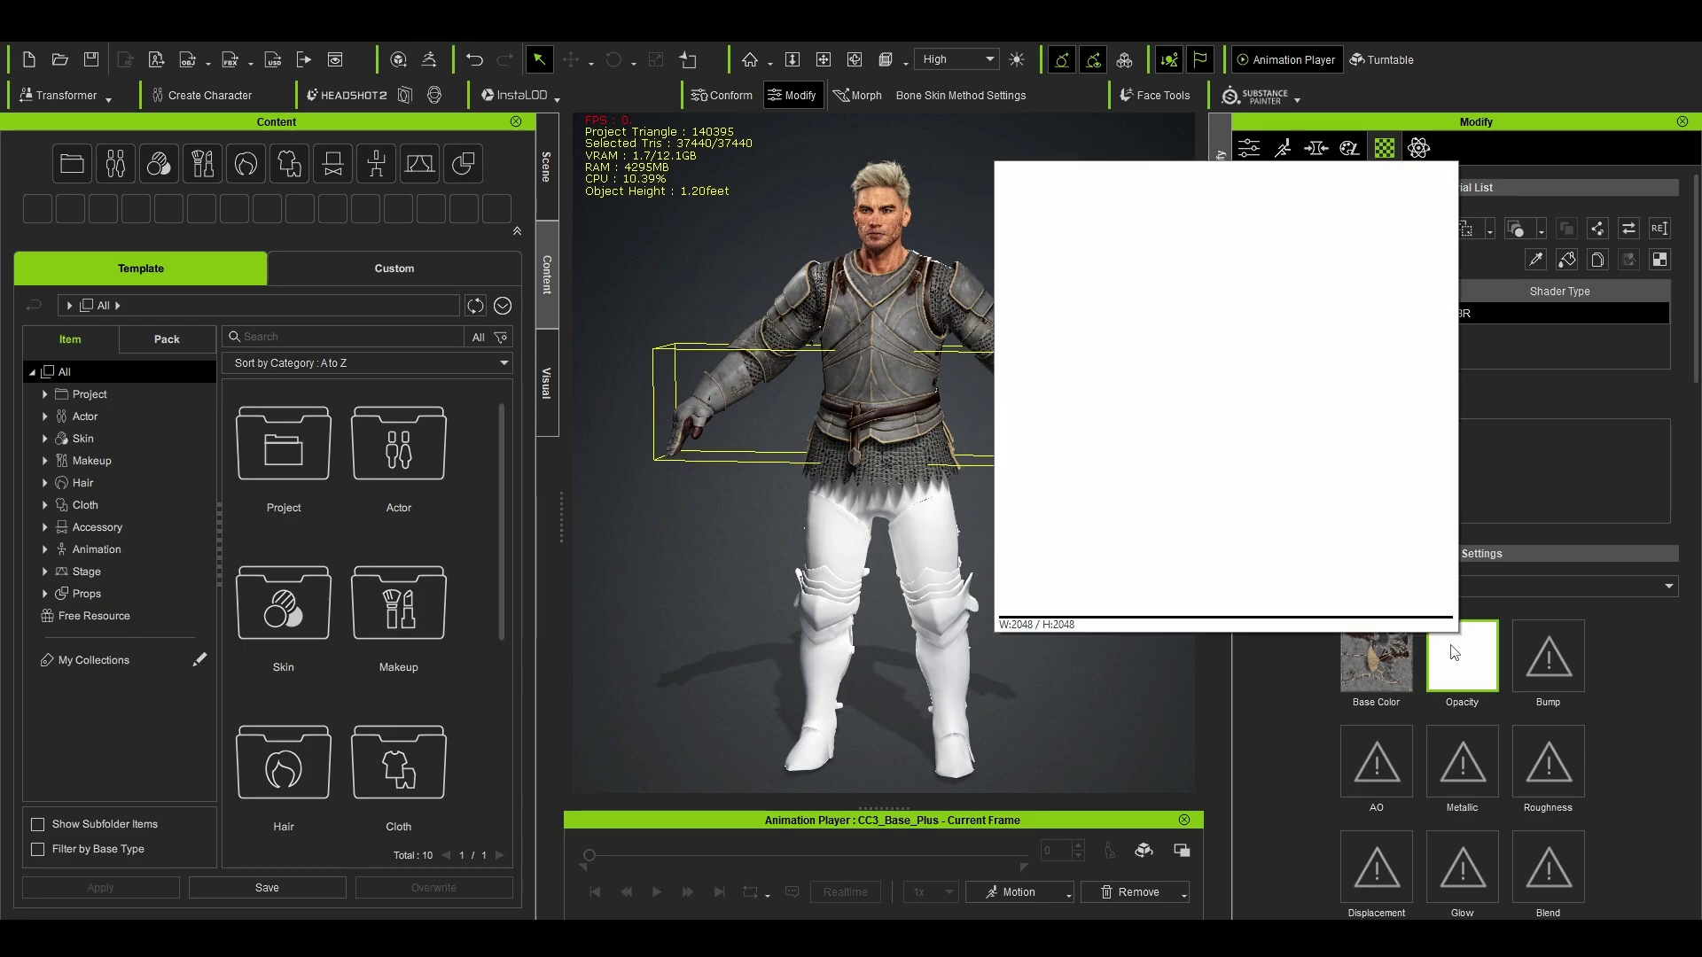
scroll(1069, 553, up, 5)
mouse_move(1069, 552)
right_down()
mouse_move(484, 588)
mouse_move(447, 535)
mouse_move(1054, 553)
right_up()
mouse_move(1050, 547)
middle_down()
mouse_move(1090, 581)
mouse_move(1070, 559)
middle_up()
scroll(1071, 562, down, 2)
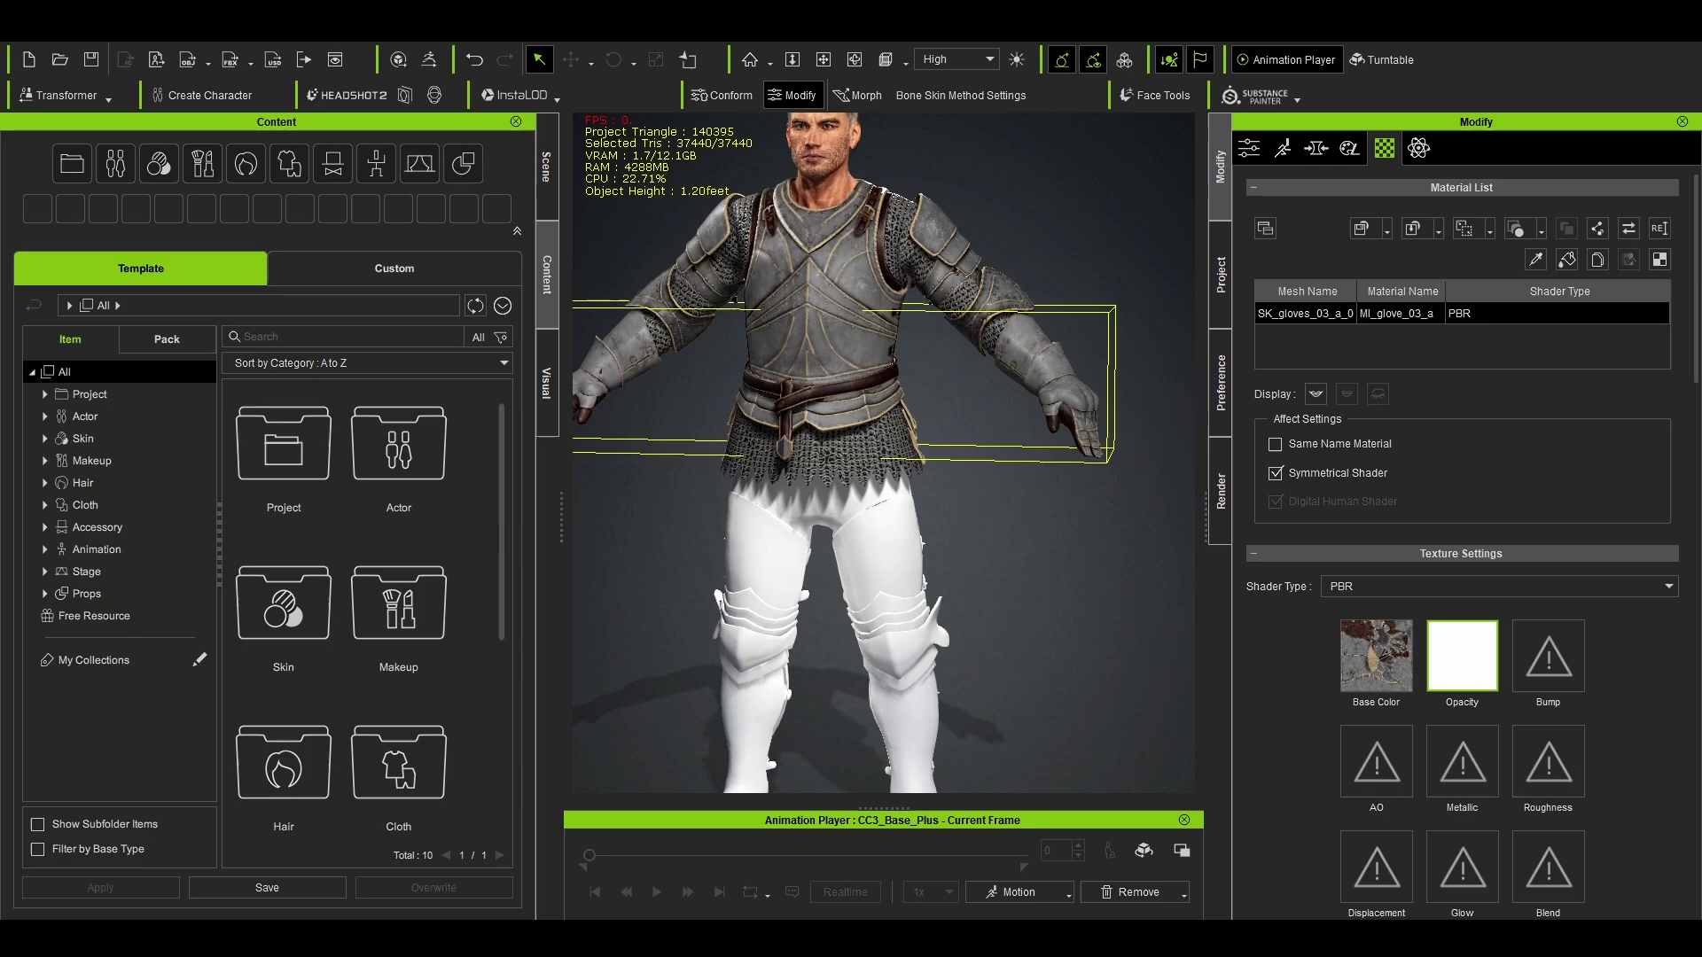
click(549, 937)
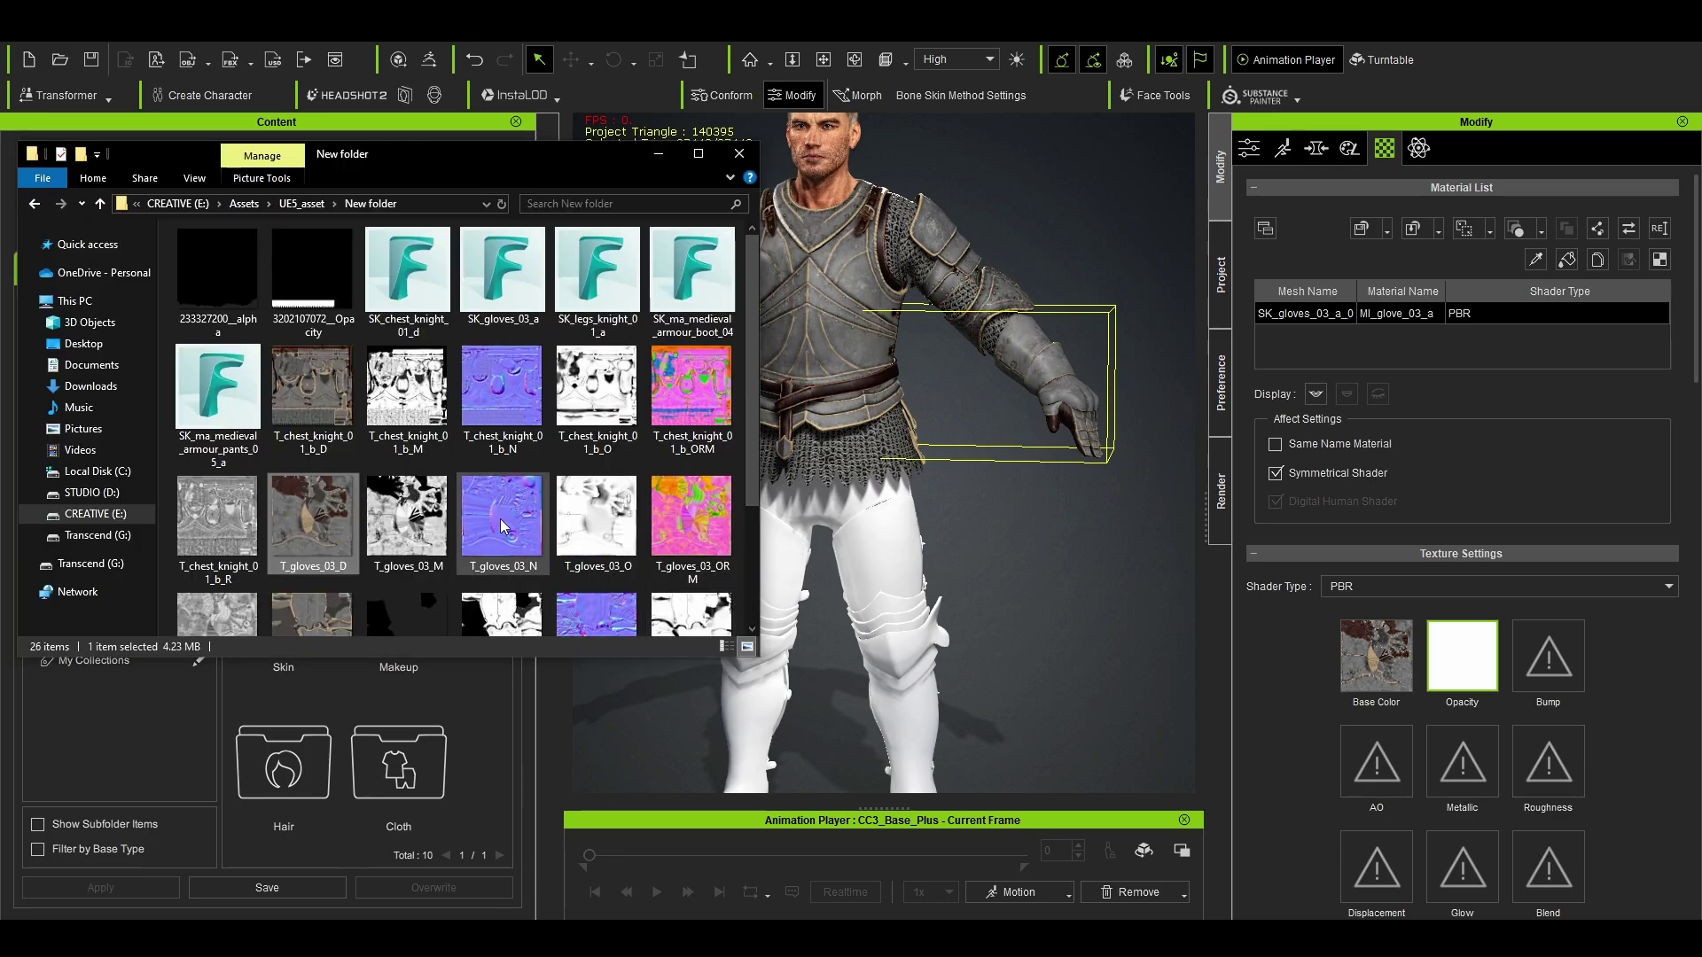
drag(504, 524, 1551, 659)
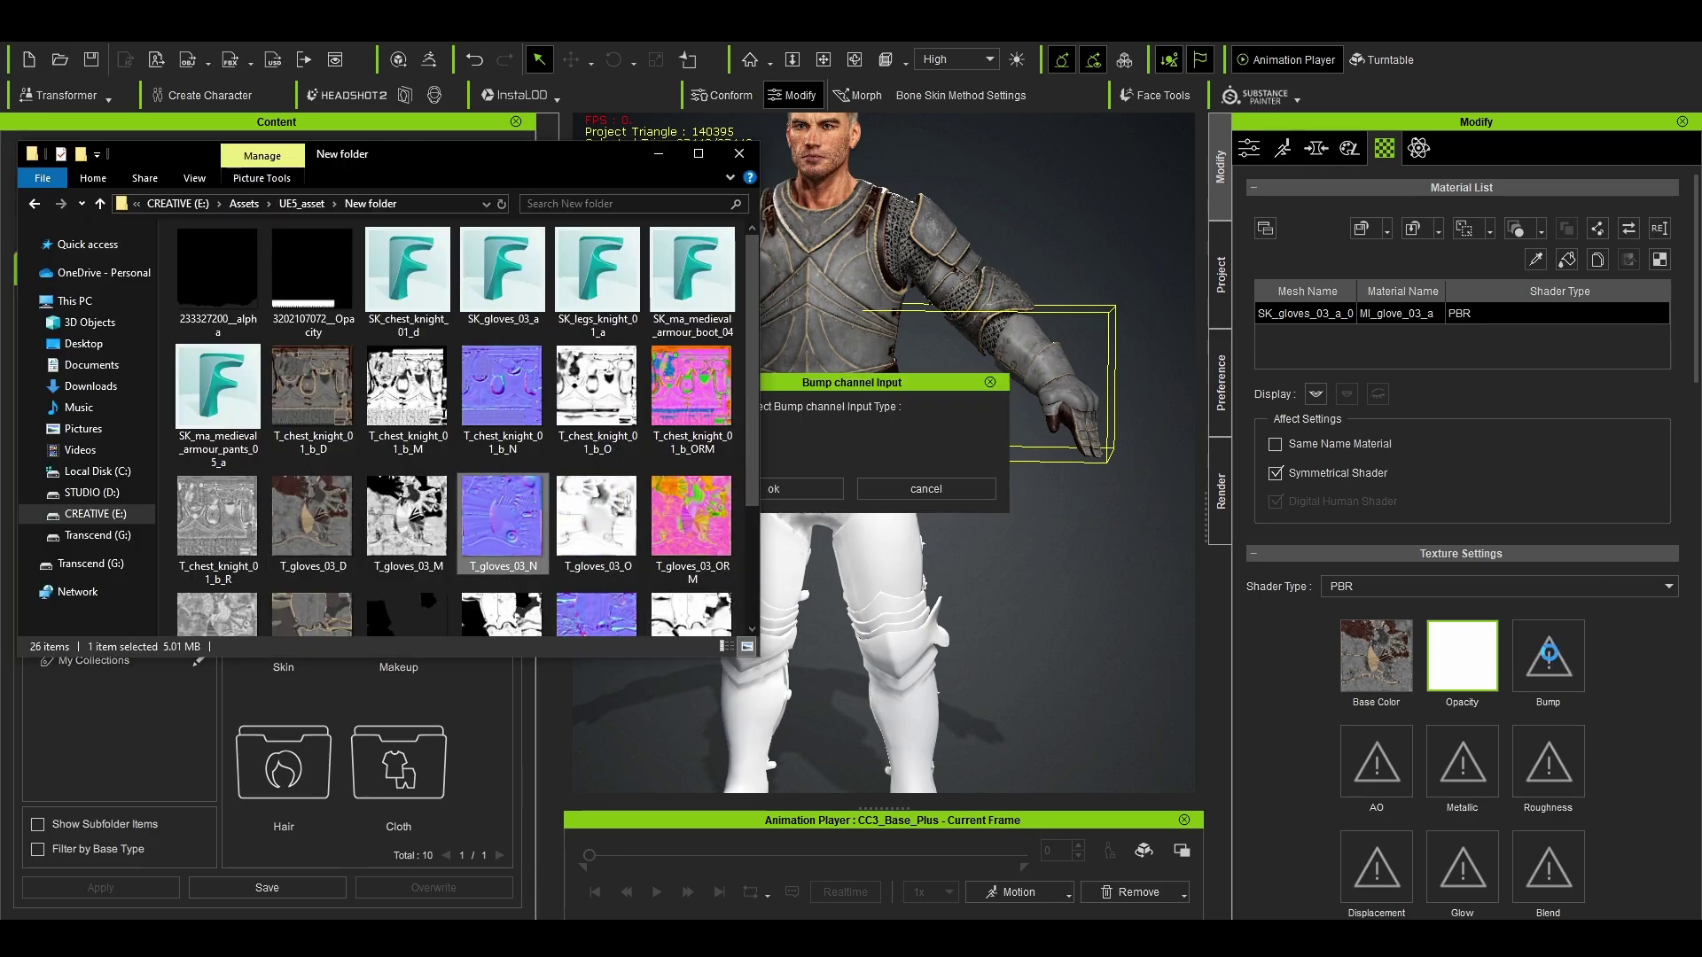
click(803, 498)
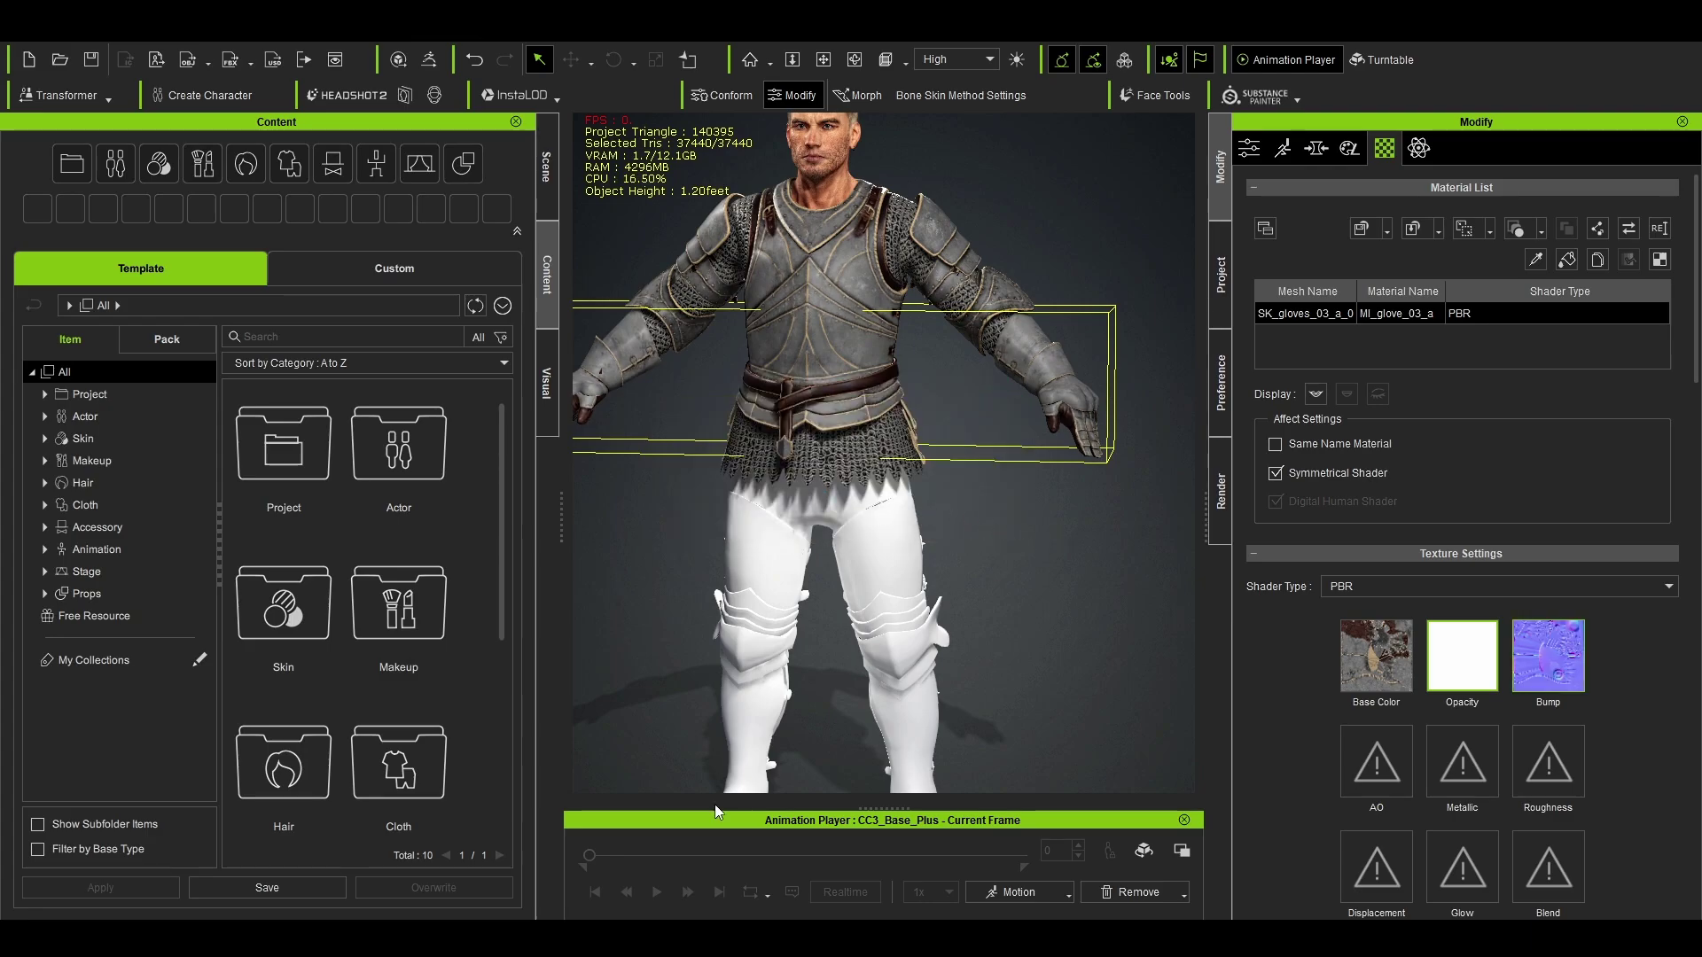
Step: Select the leg armour and assign T_legs_knight_01_D as its Base Color texture
click(873, 594)
key(alt+Tab)
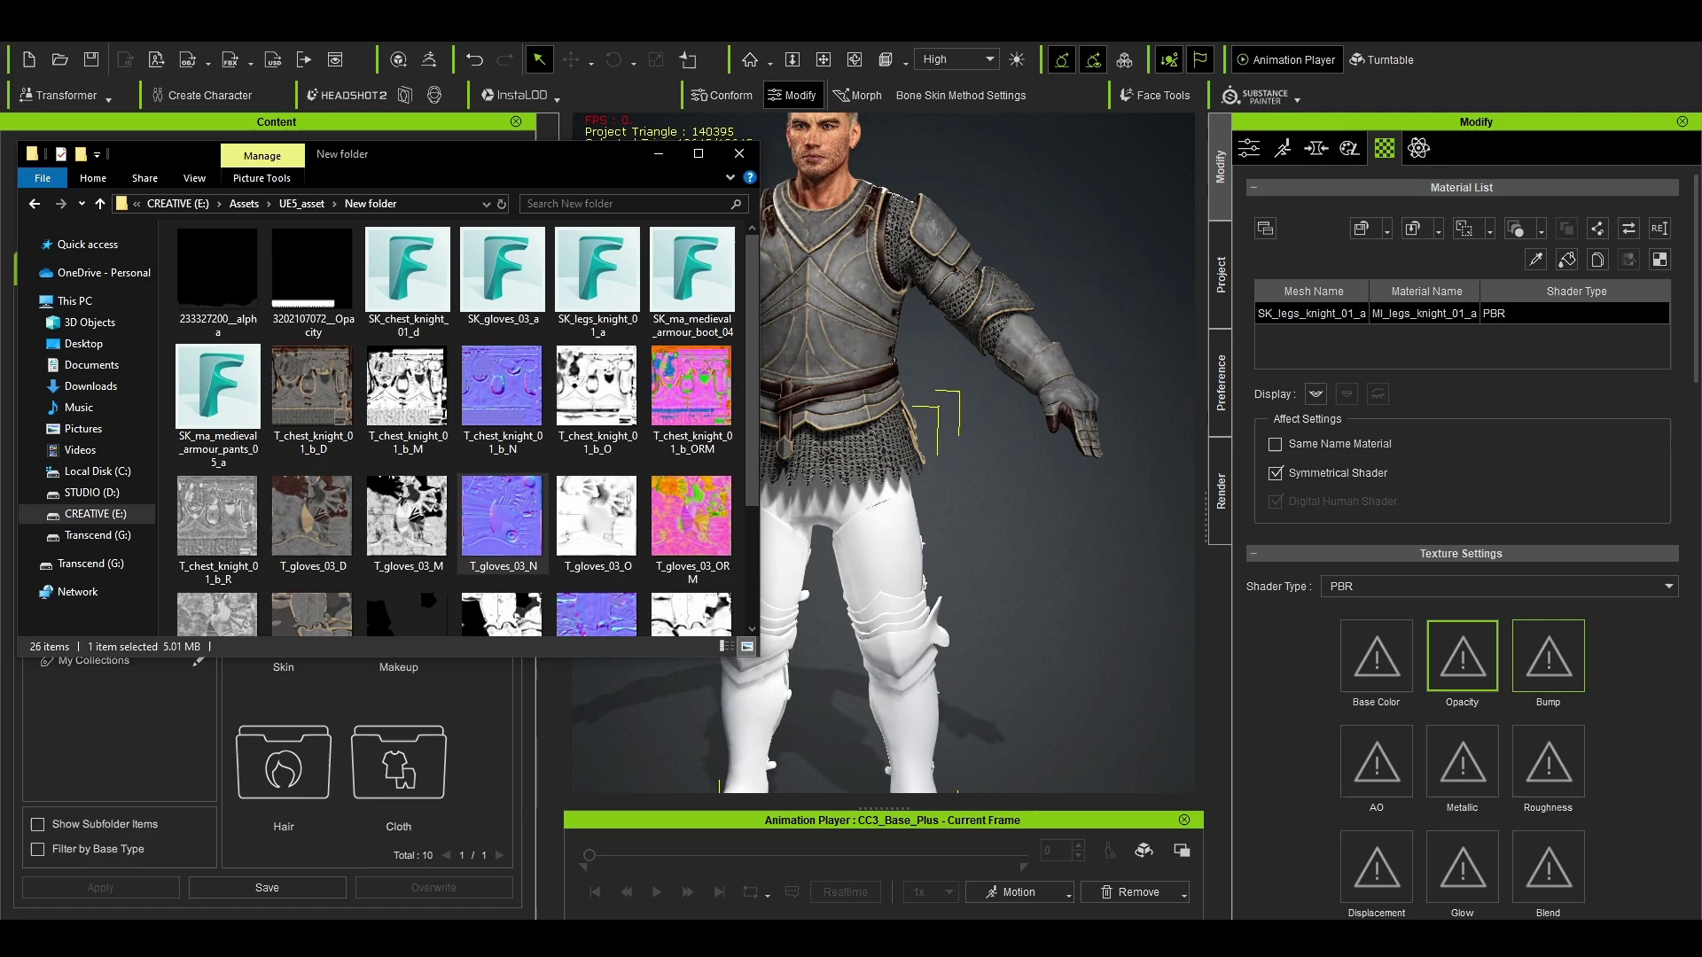
scroll(531, 467, down, 2)
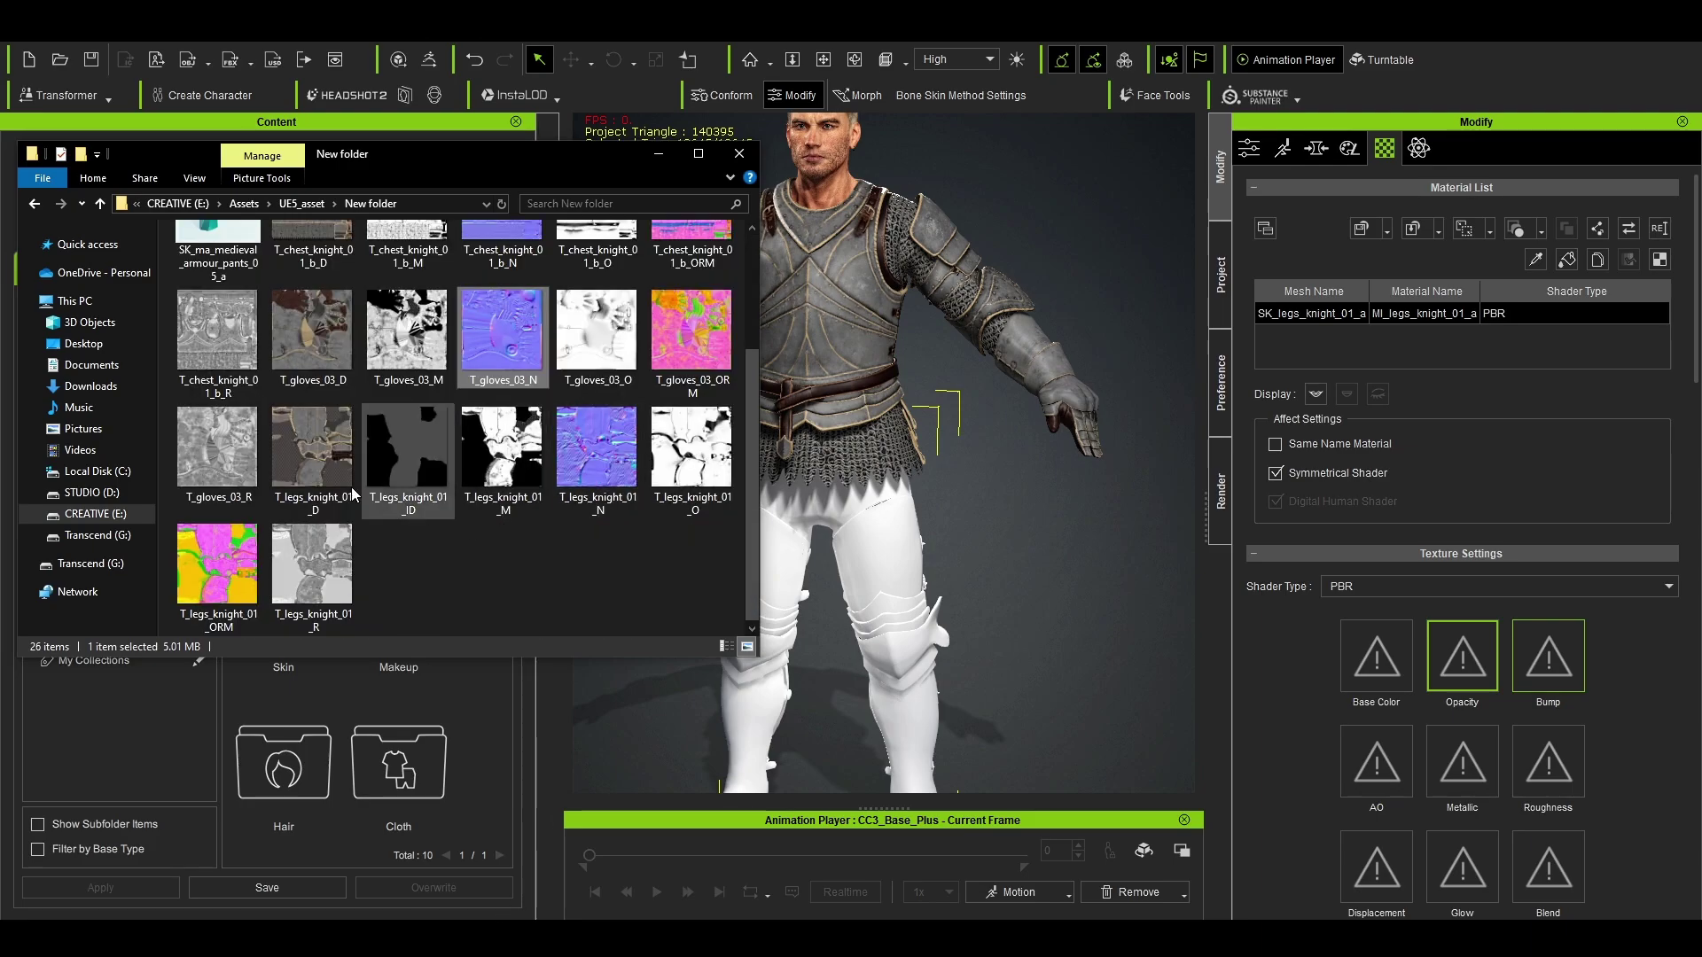
drag(312, 452, 1372, 655)
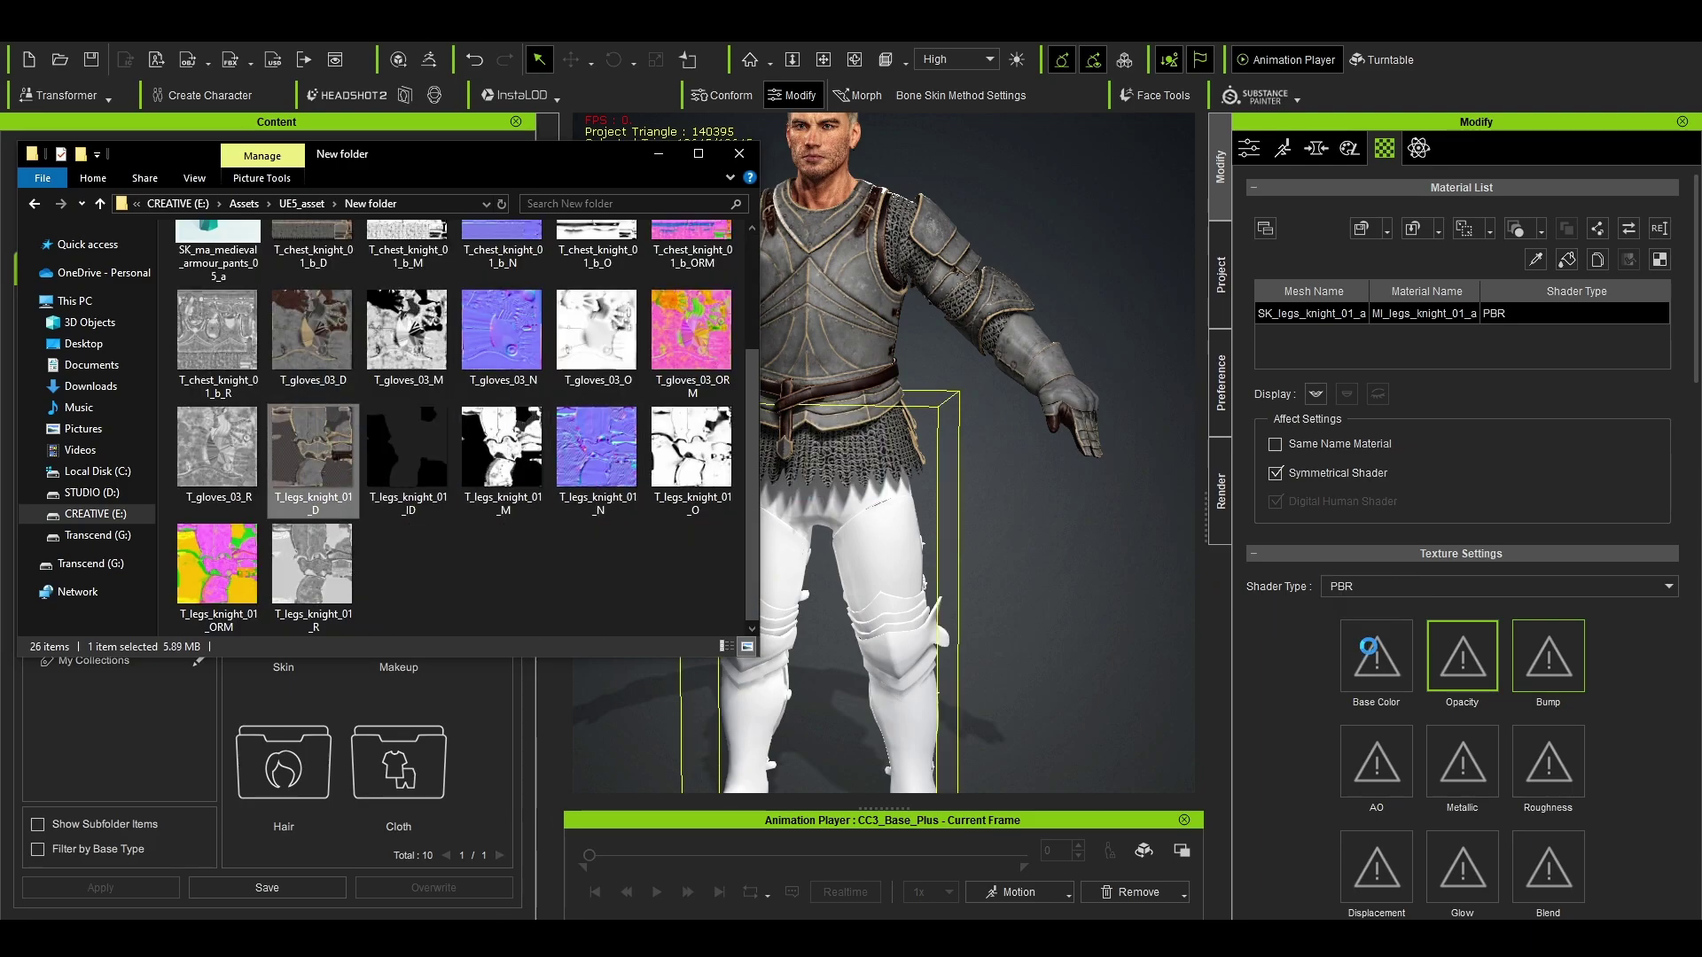
click(1332, 657)
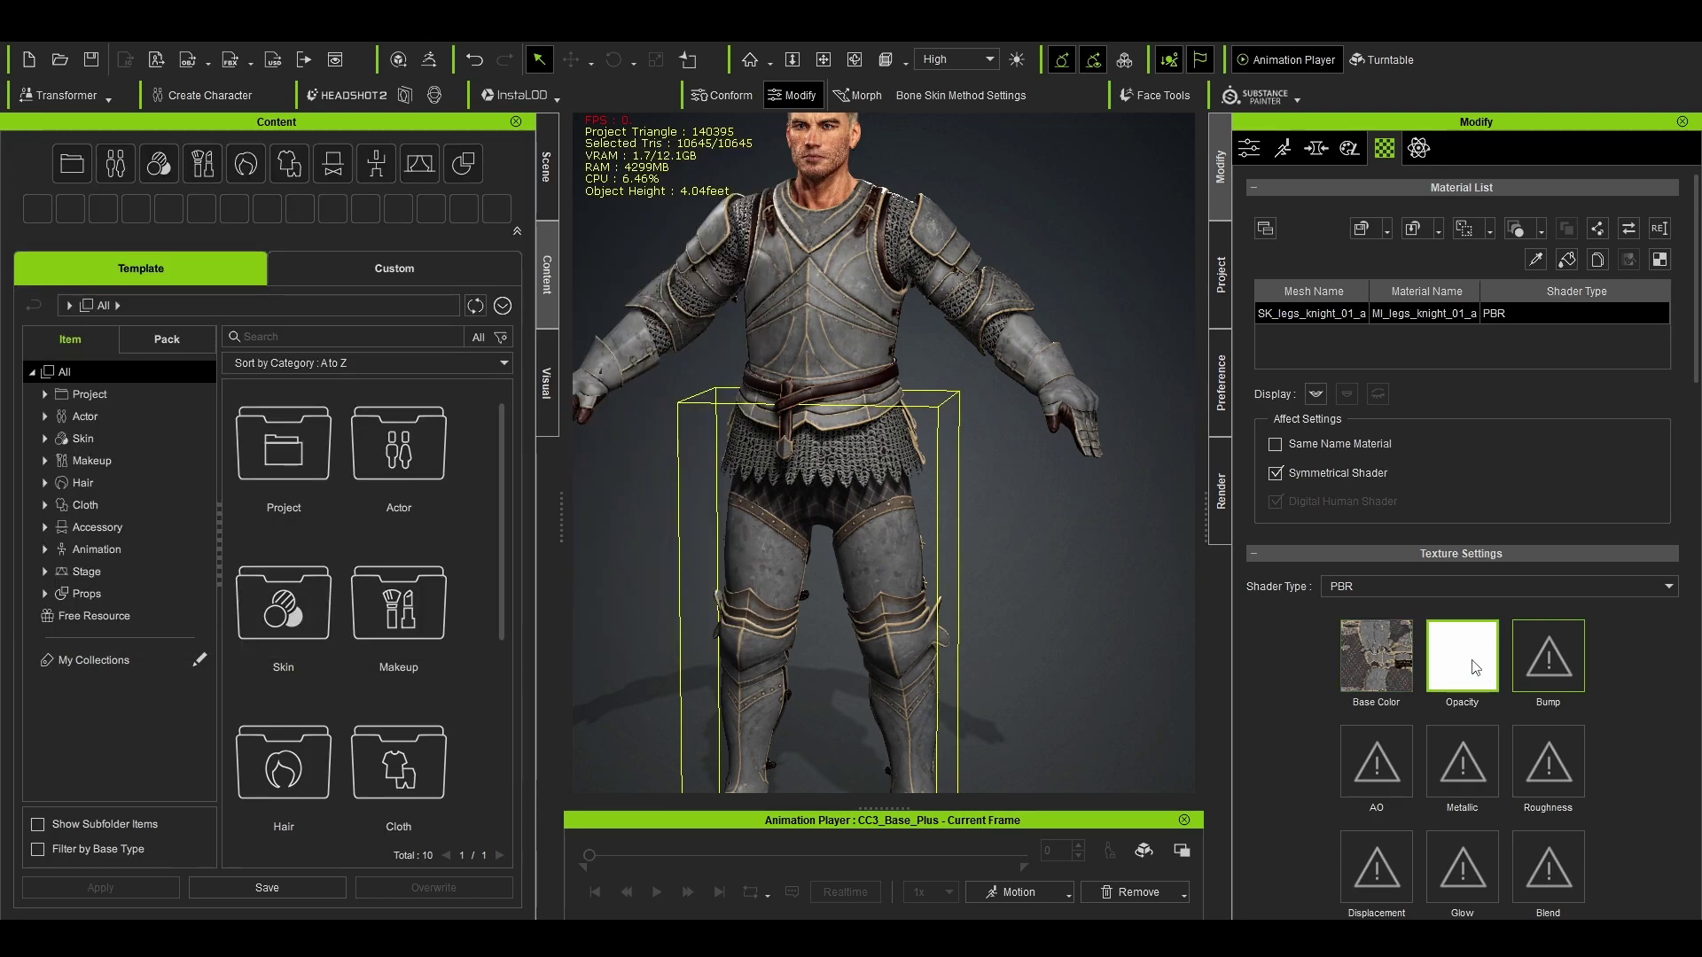
Step: Assign T_legs_knight_01_N to the leg armour's Bump channel as a Normal map
mouse_move(1475, 668)
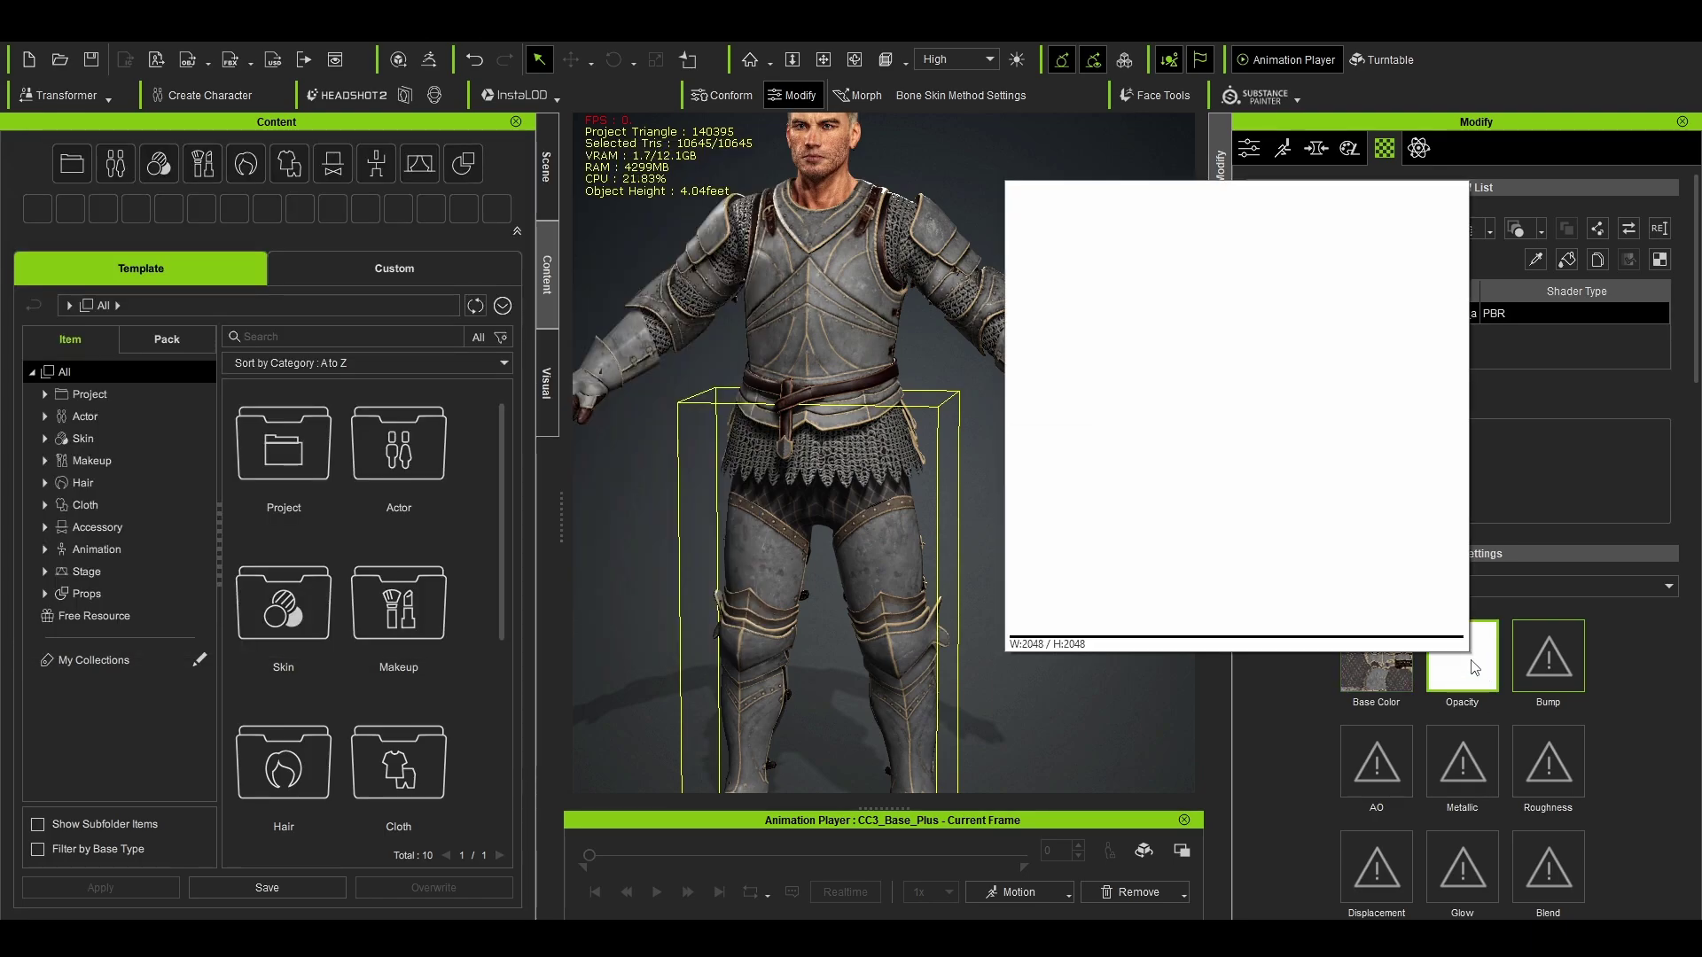
key(alt+Tab)
drag(594, 471, 1549, 653)
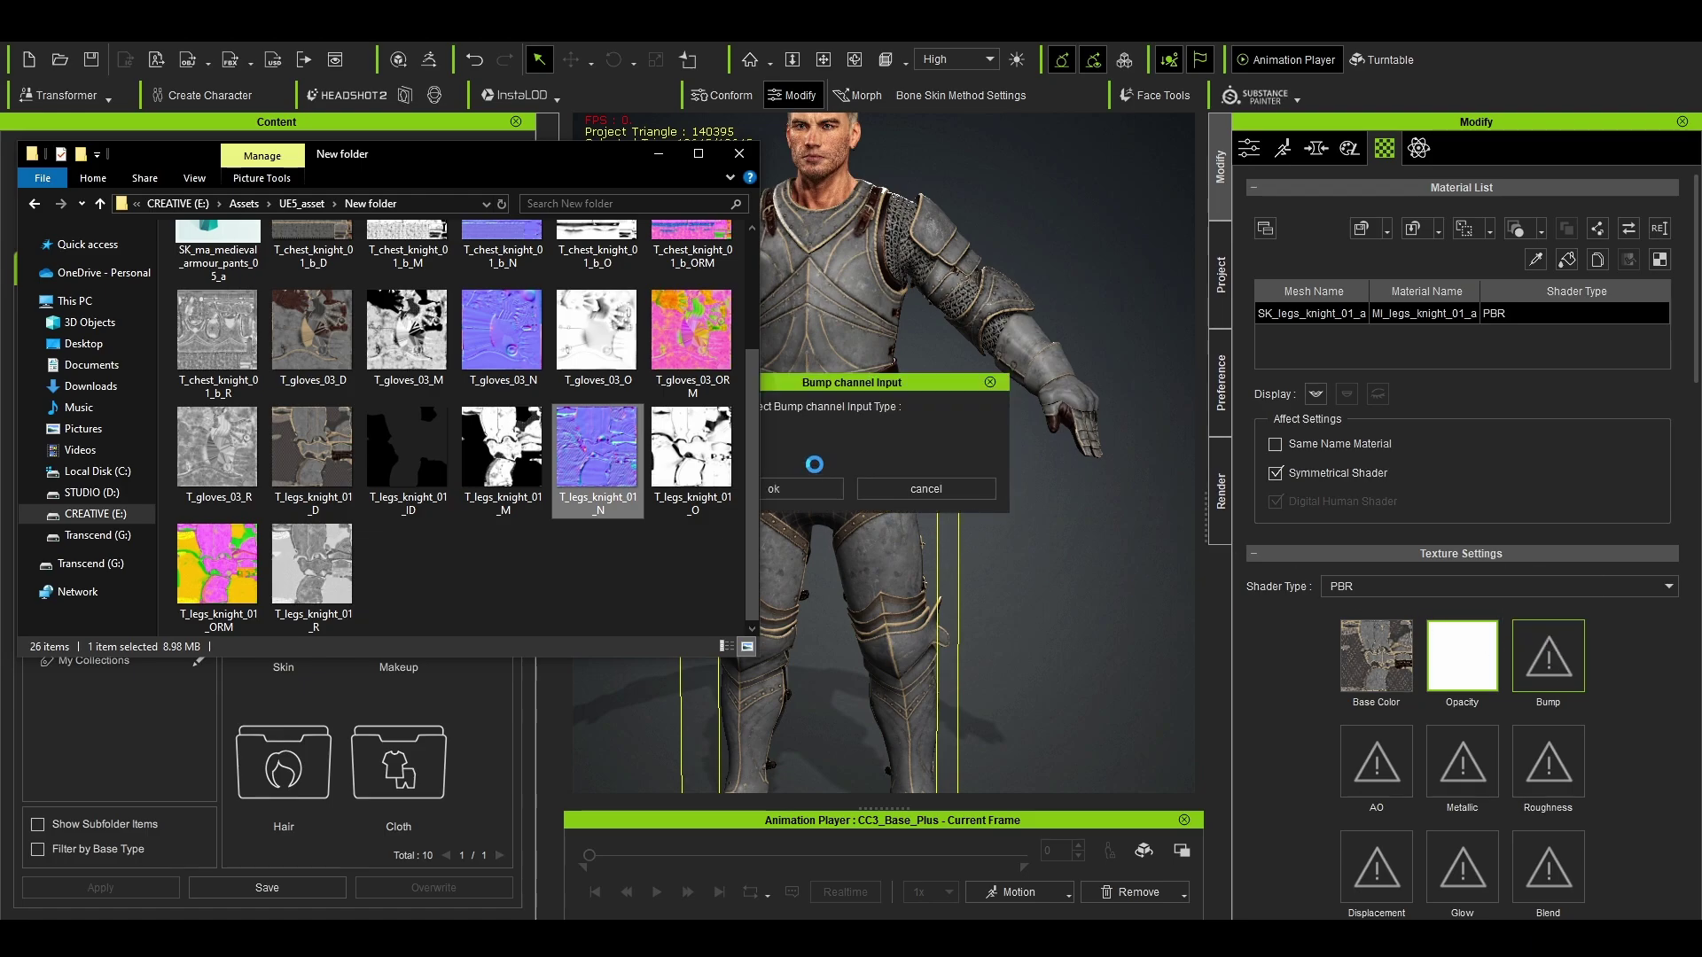
click(813, 464)
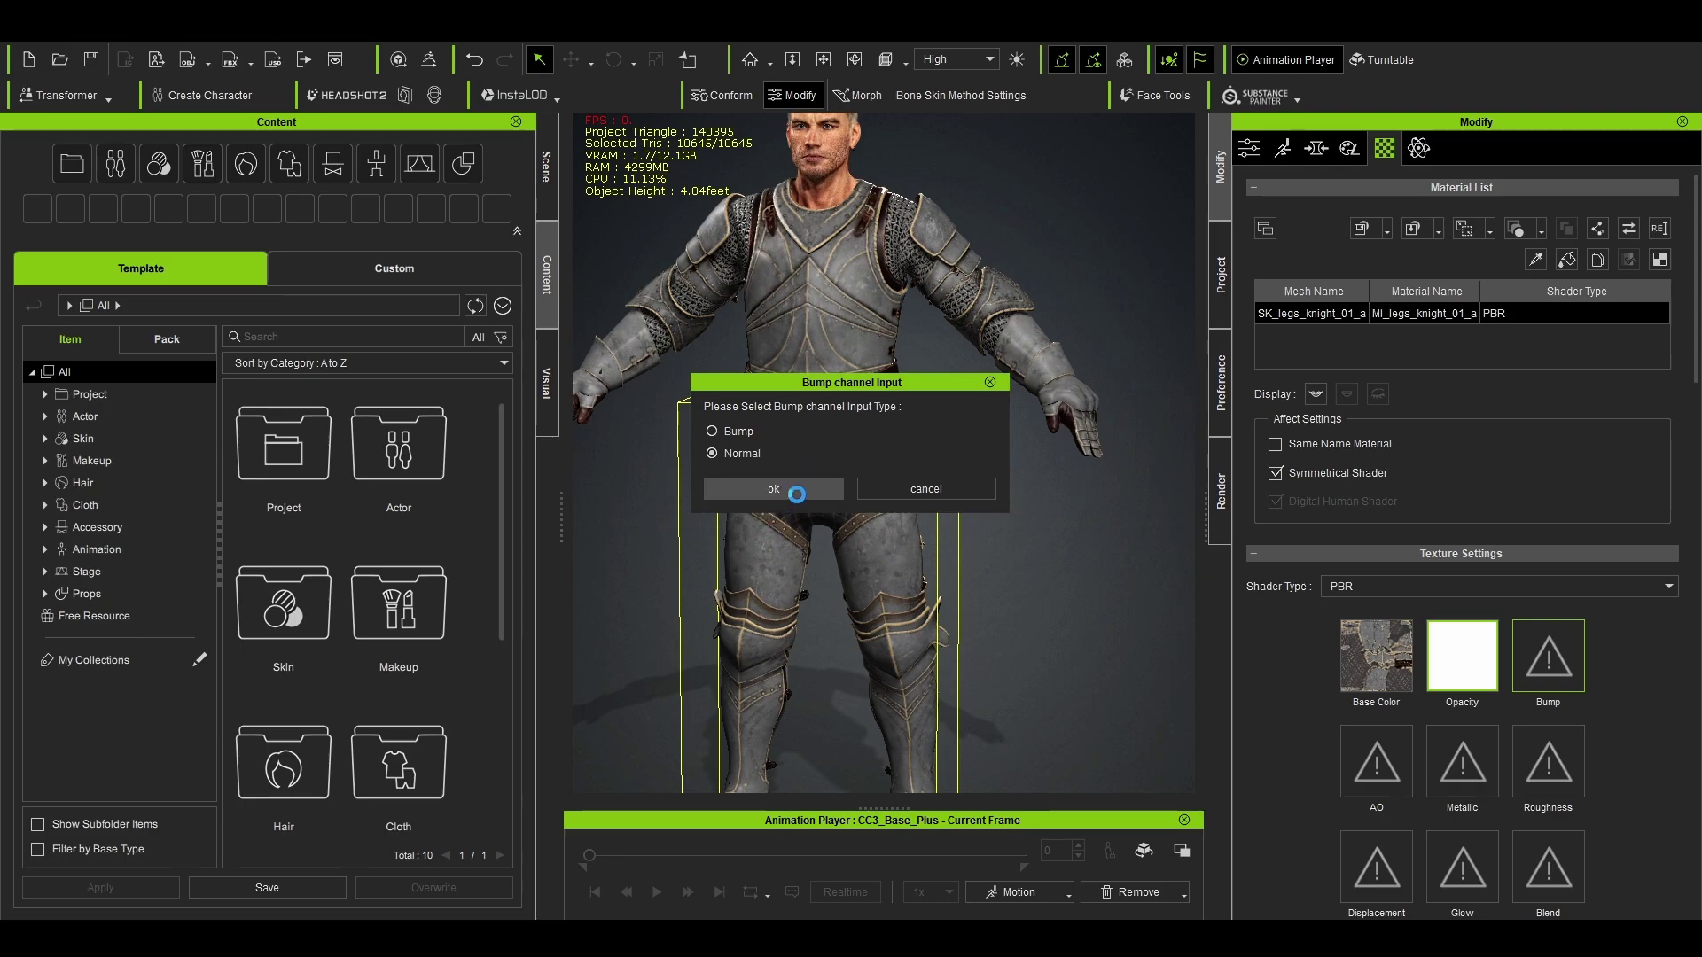
click(796, 491)
right_drag(1099, 575, 1068, 560)
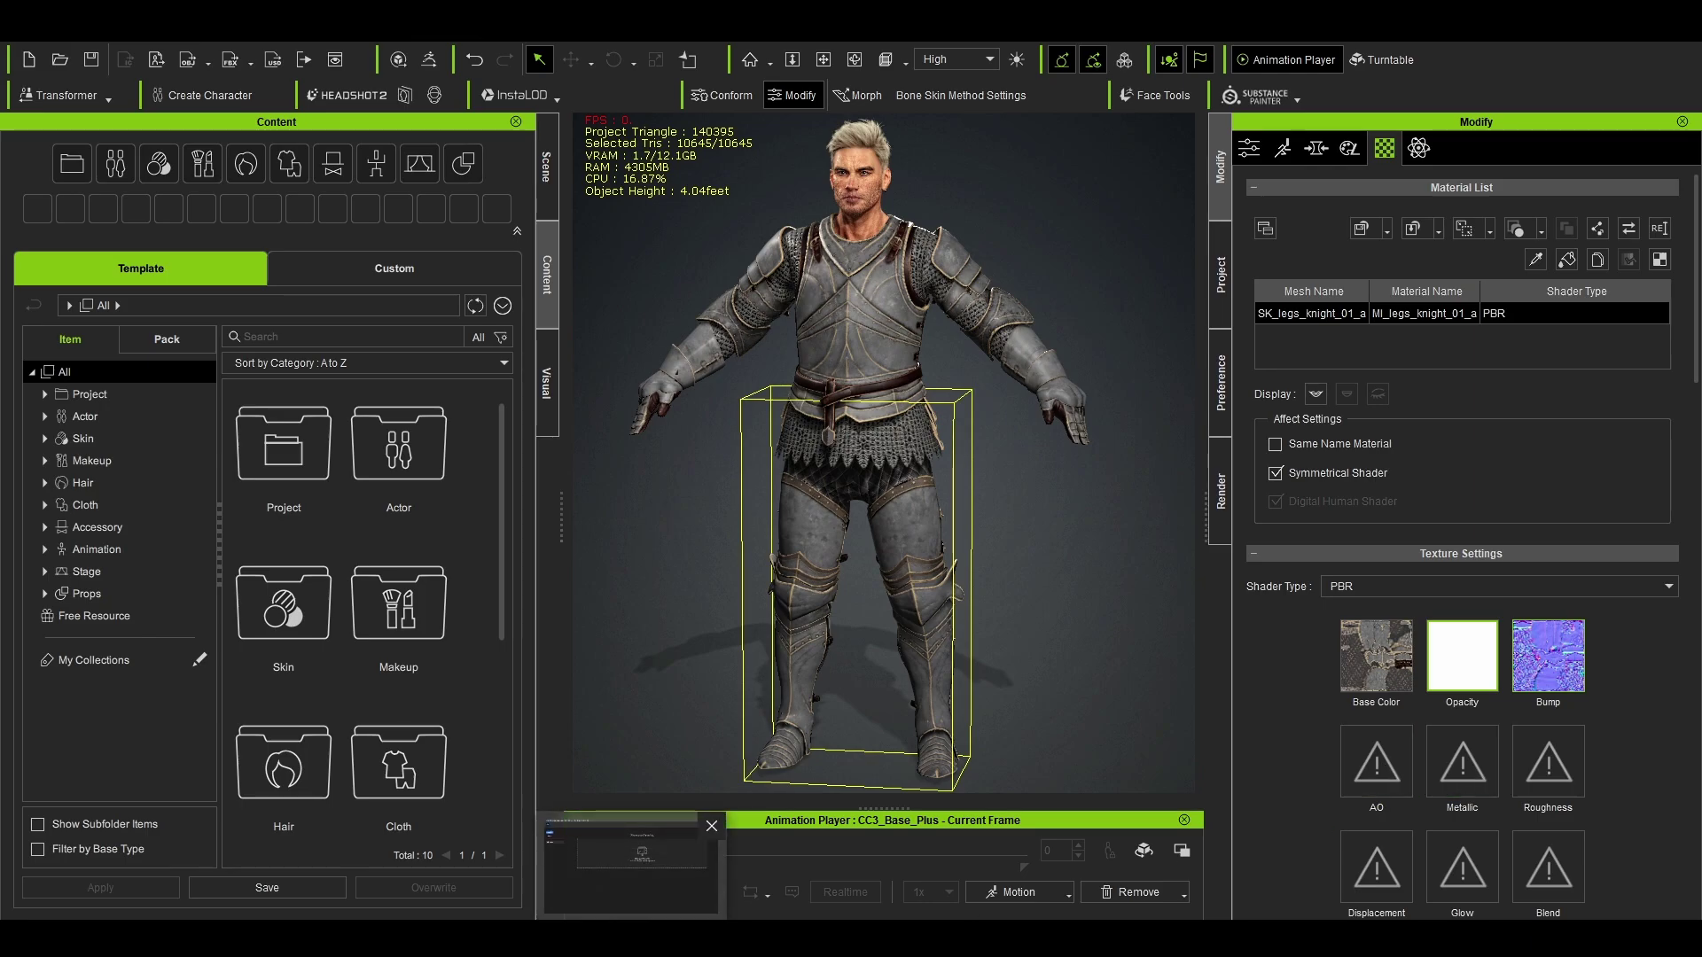
Step: Switch to Photoshop and open the chest armour's packed texture T_chest_knight_01_b_ORM from the New folder directory
click(631, 939)
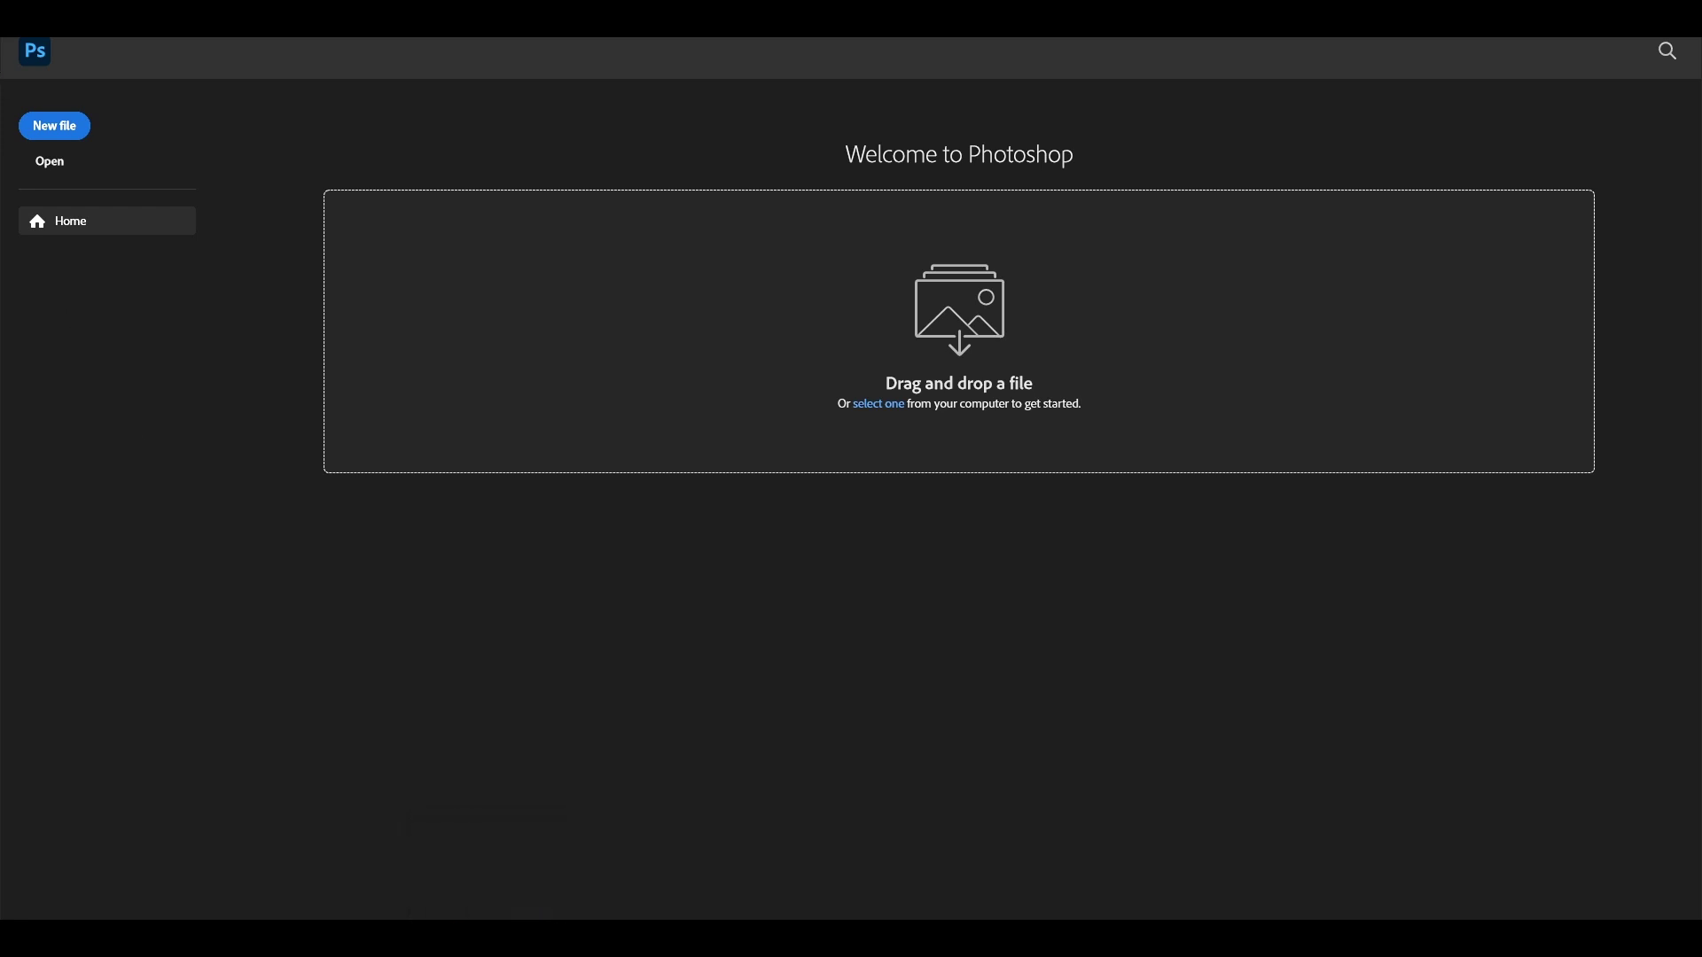
click(63, 39)
click(65, 45)
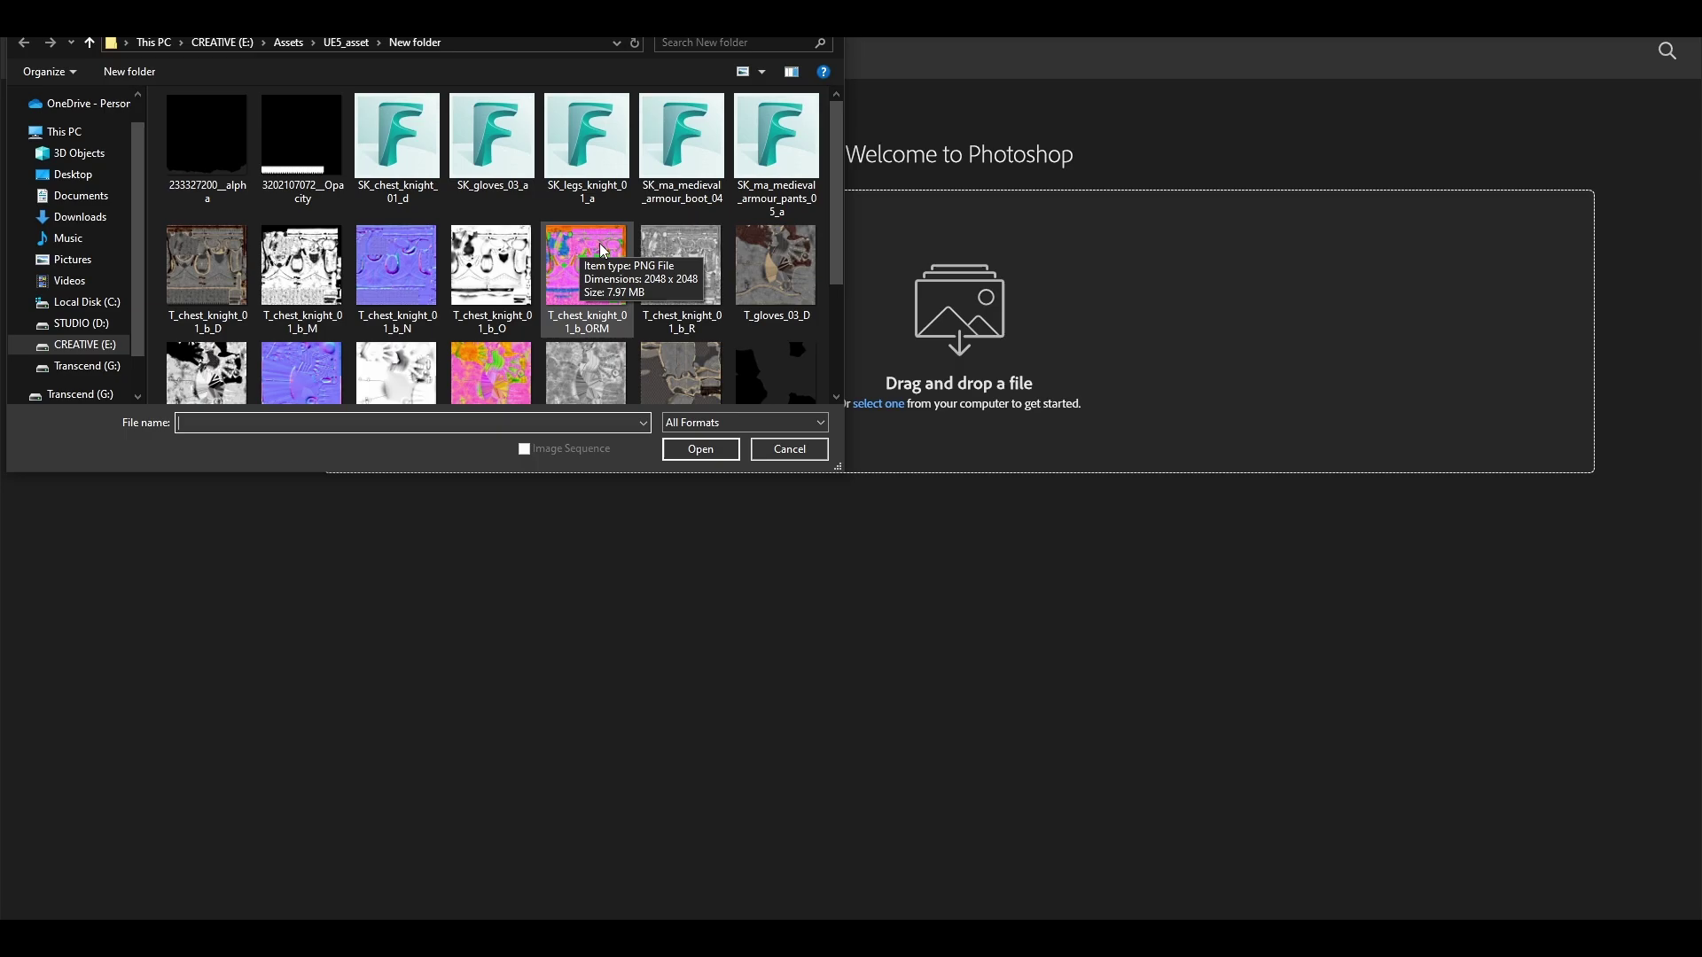
double_click(601, 247)
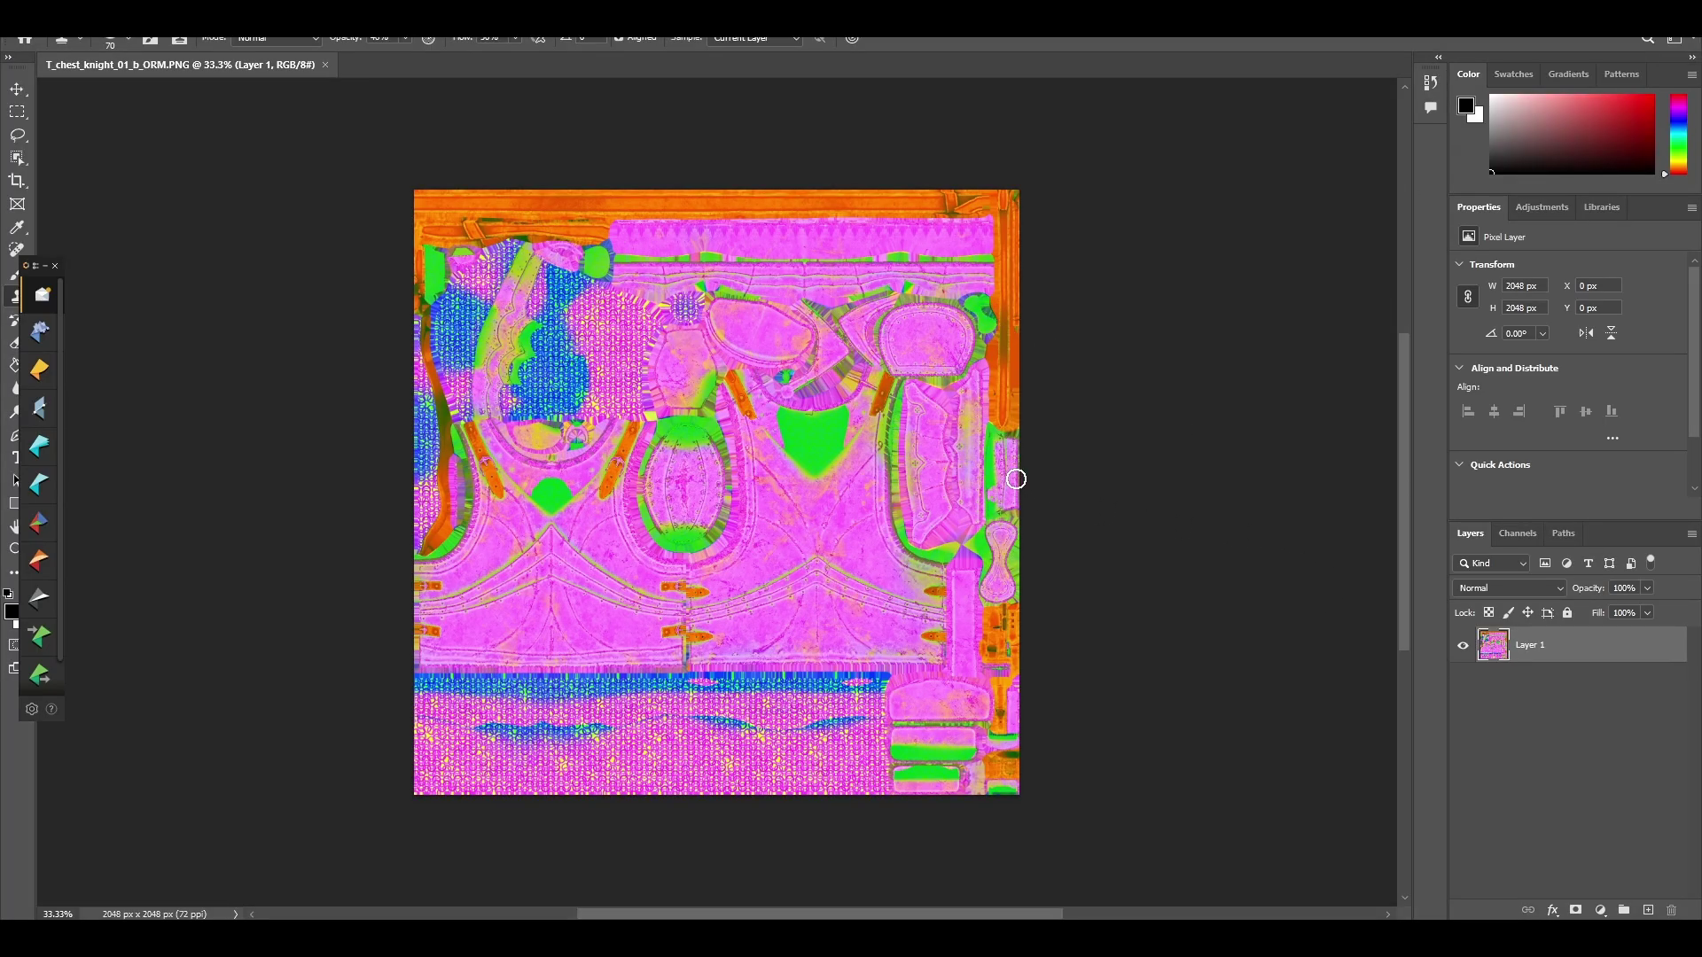
Step: Inspect the chest ORM texture's red, green and blue channels individually, then restore the RGB composite
click(1508, 536)
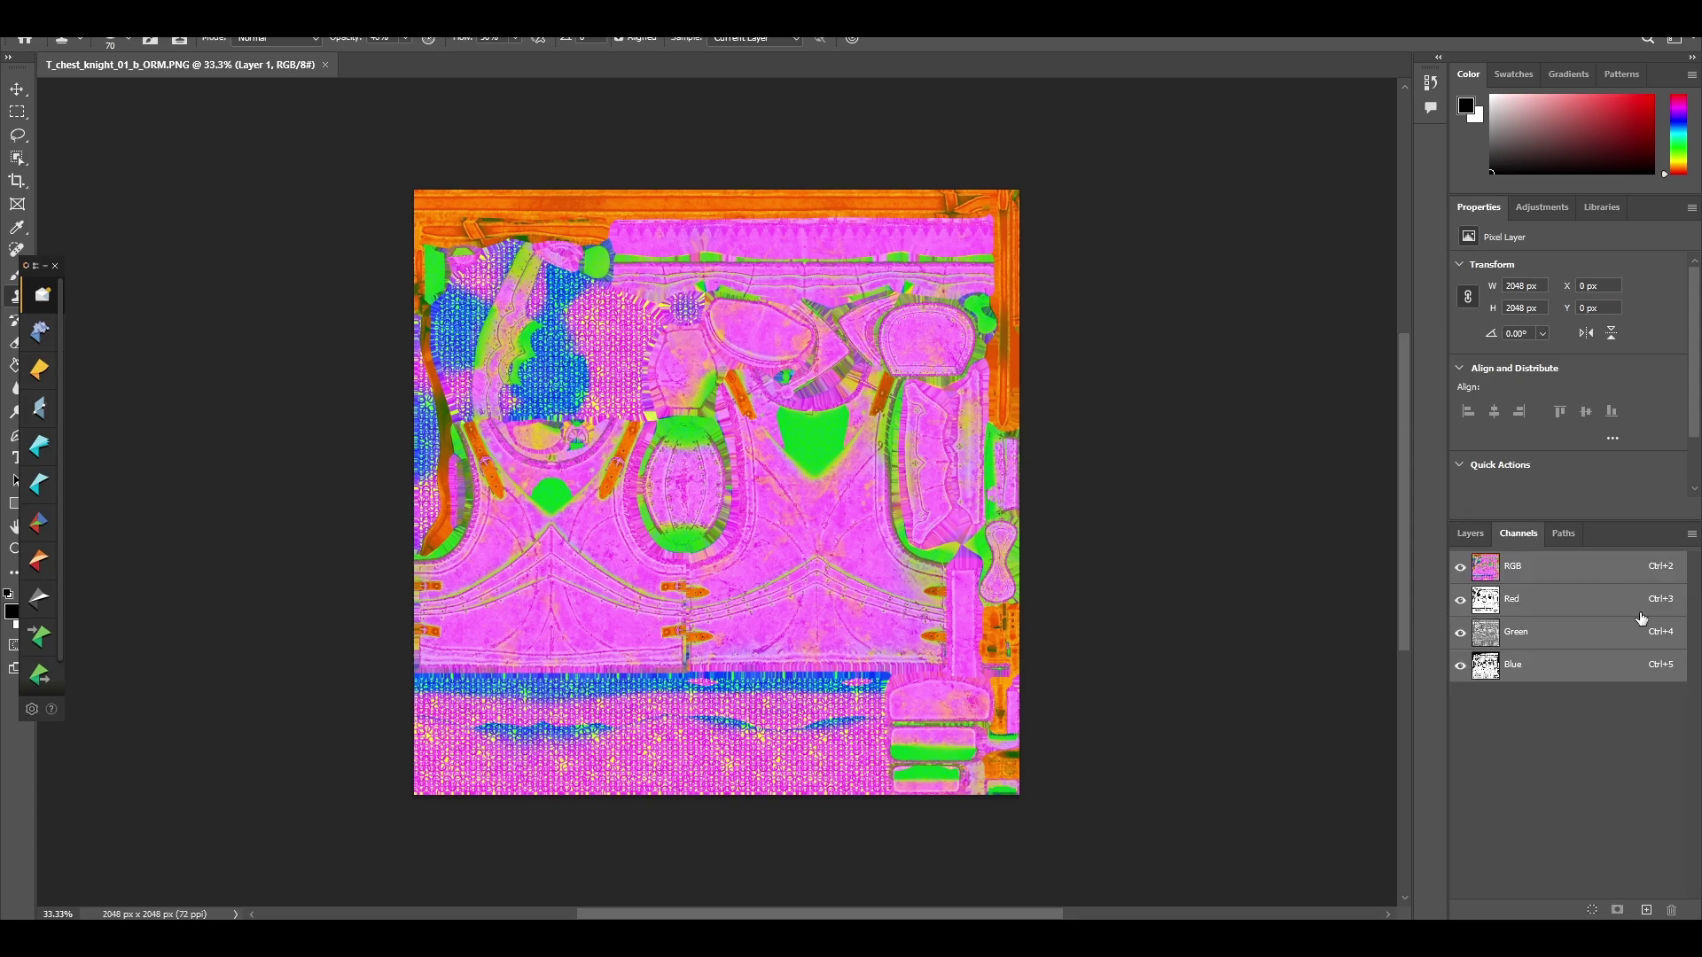
click(1558, 602)
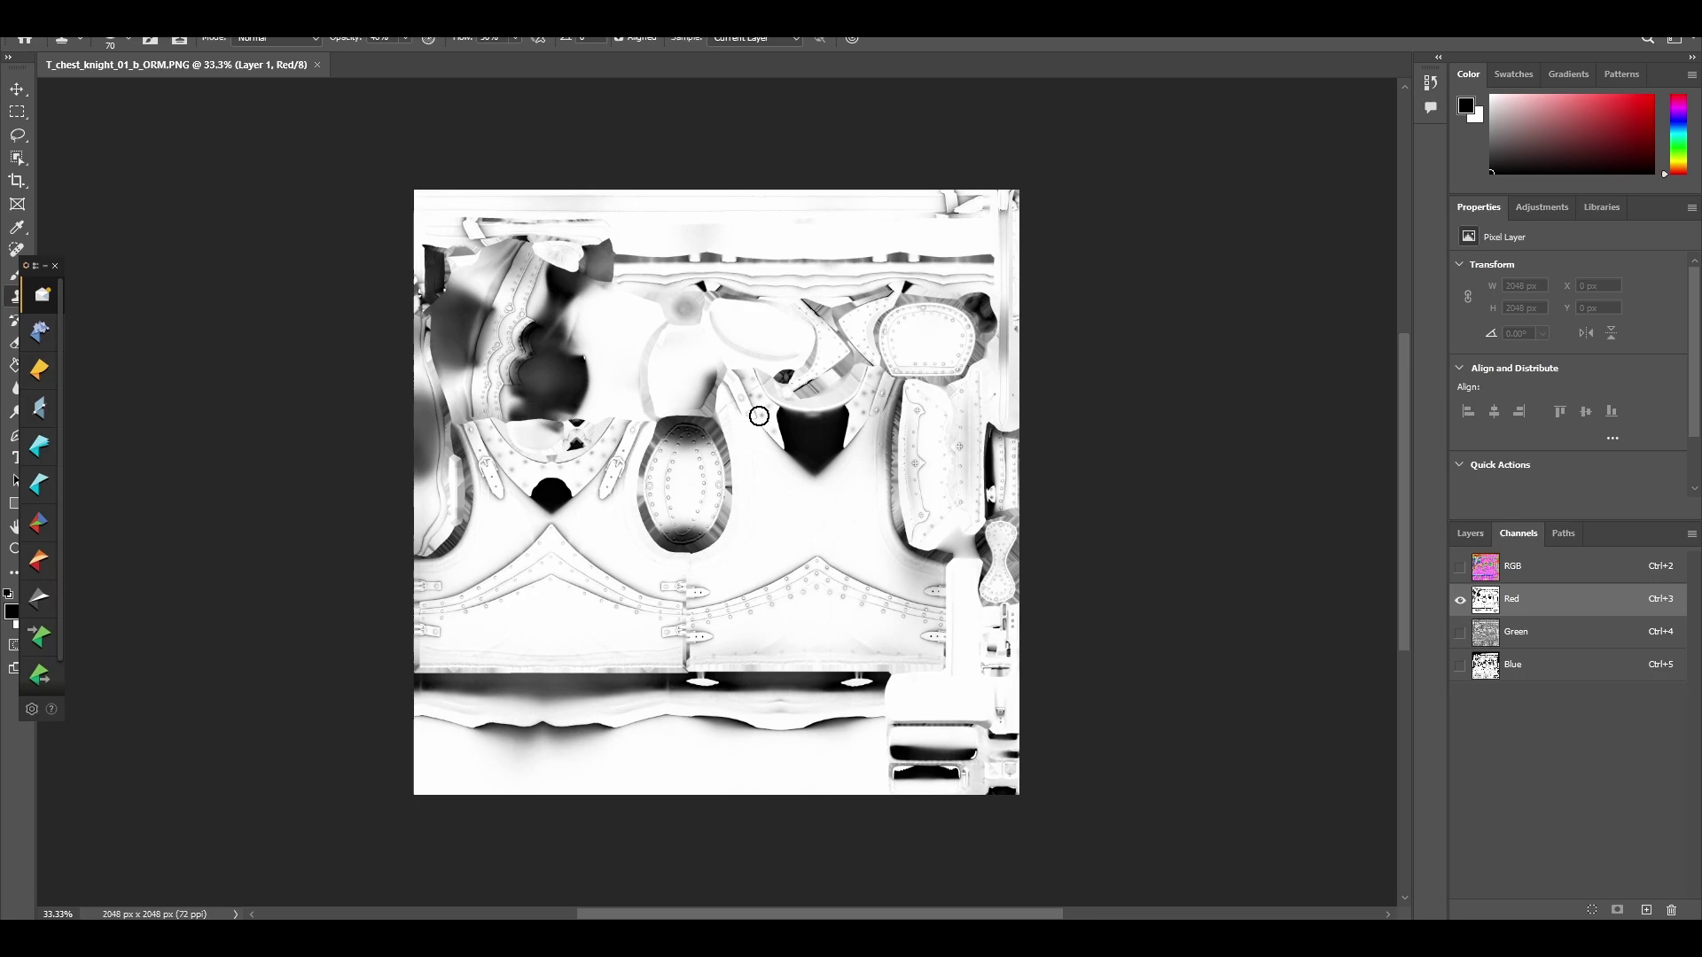
key(v)
click(1570, 634)
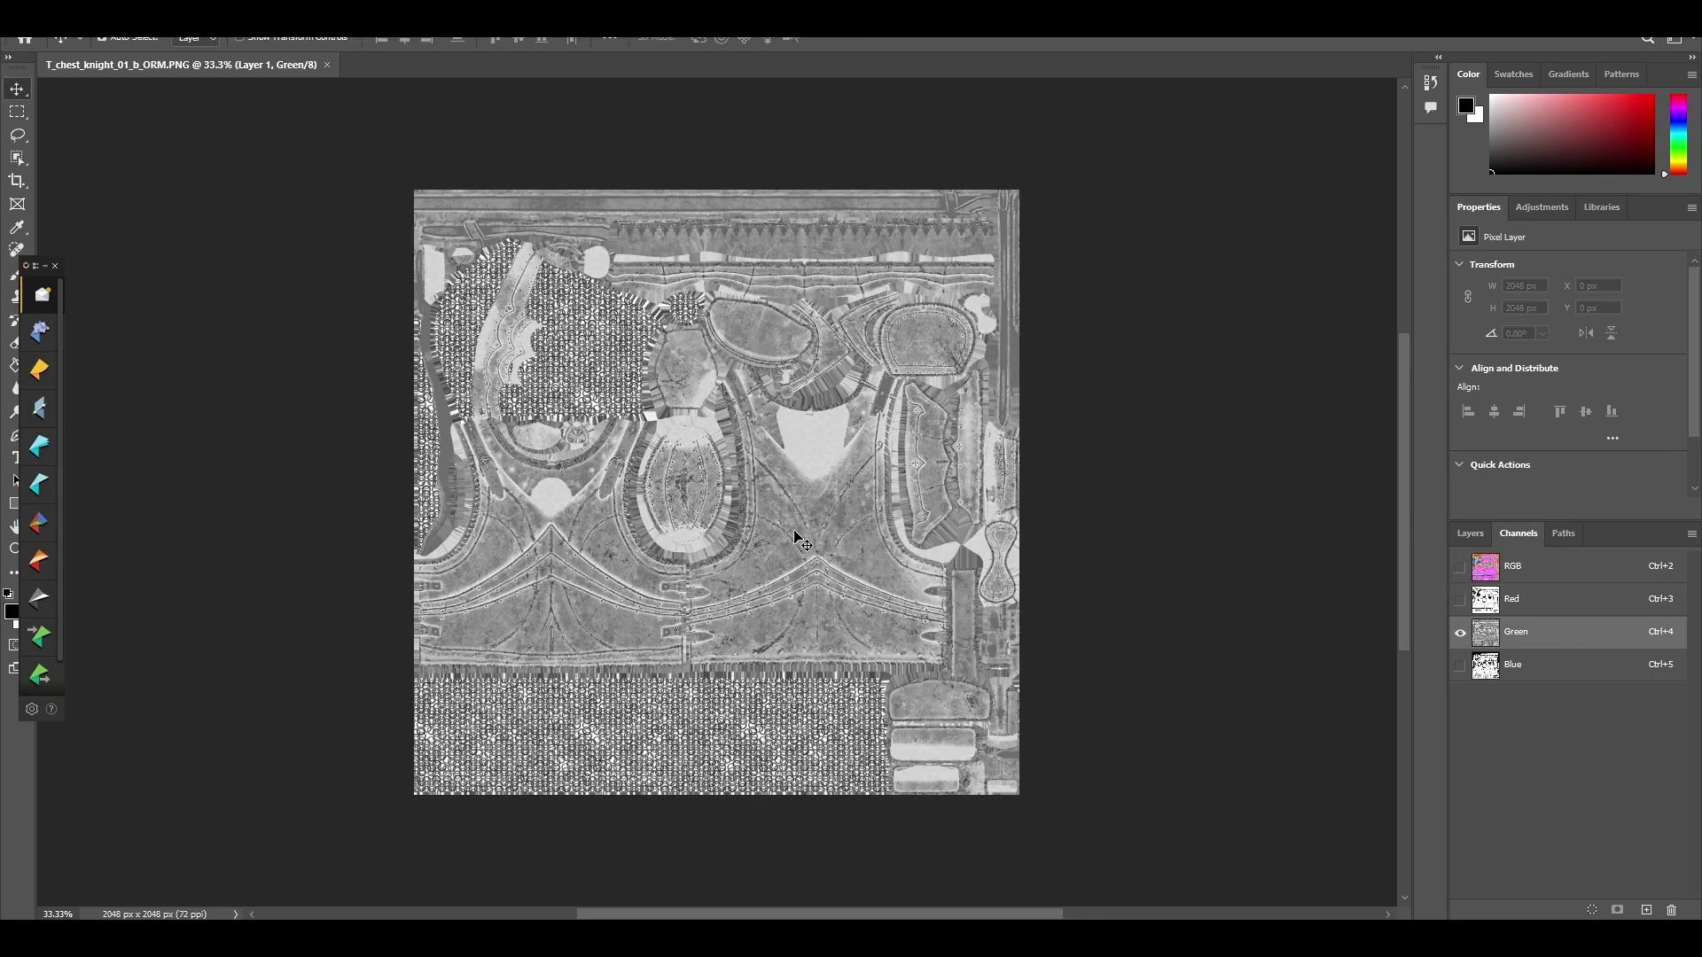
click(1570, 670)
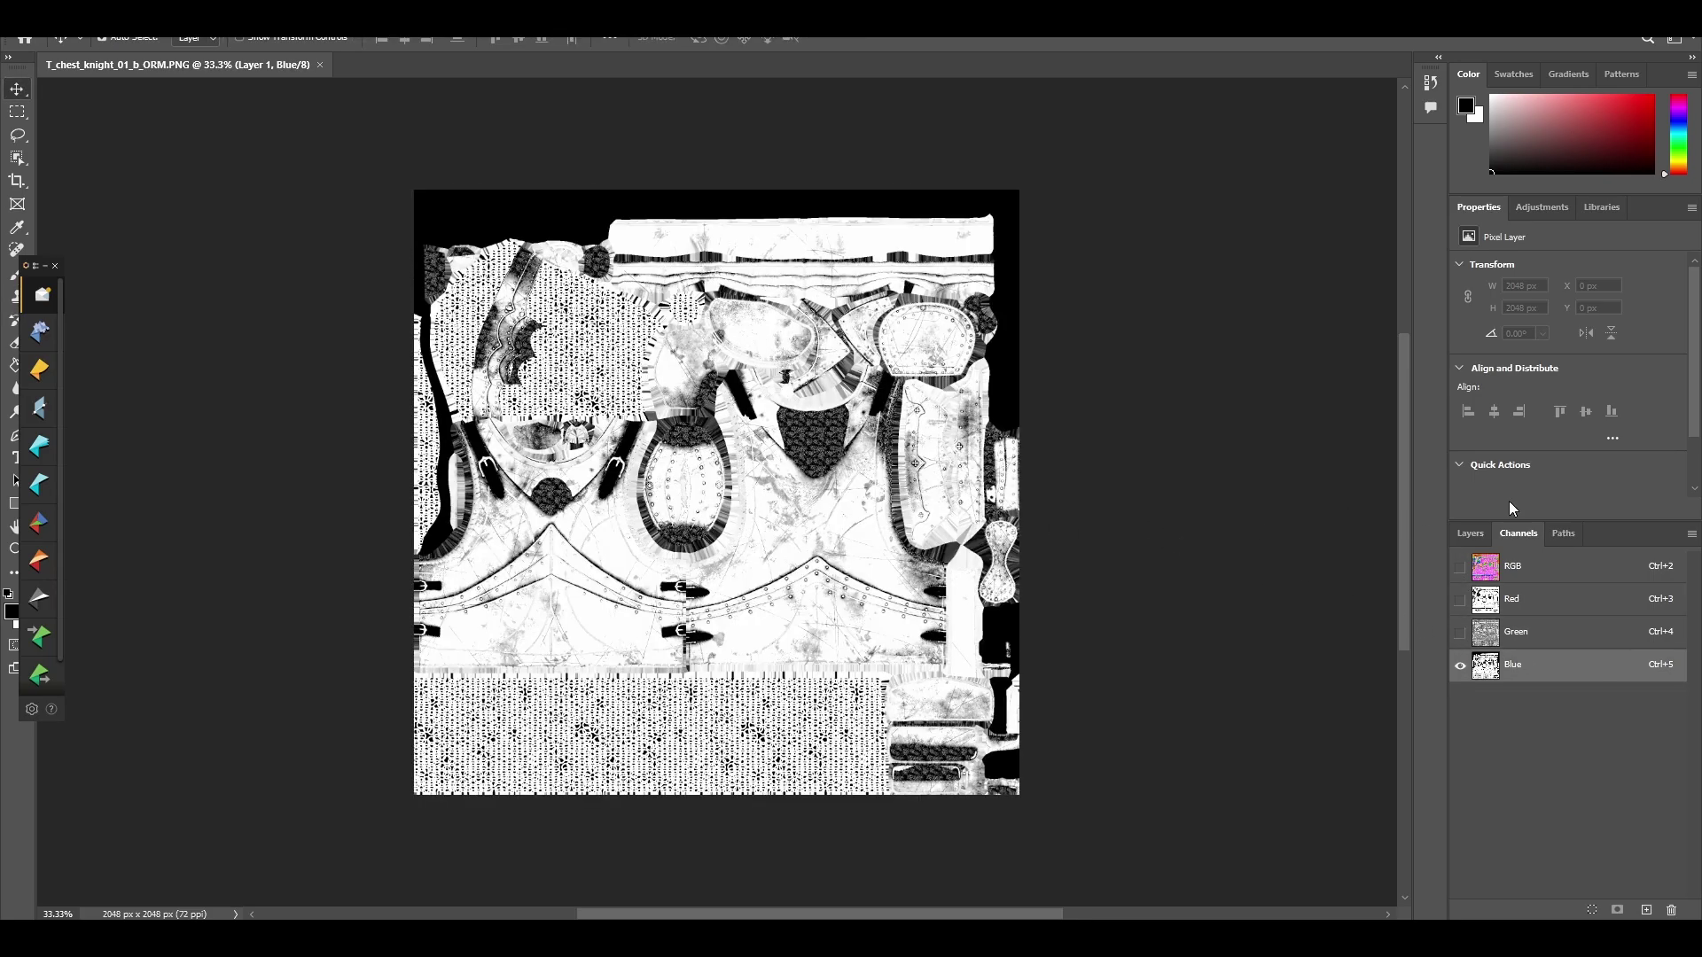
click(1515, 567)
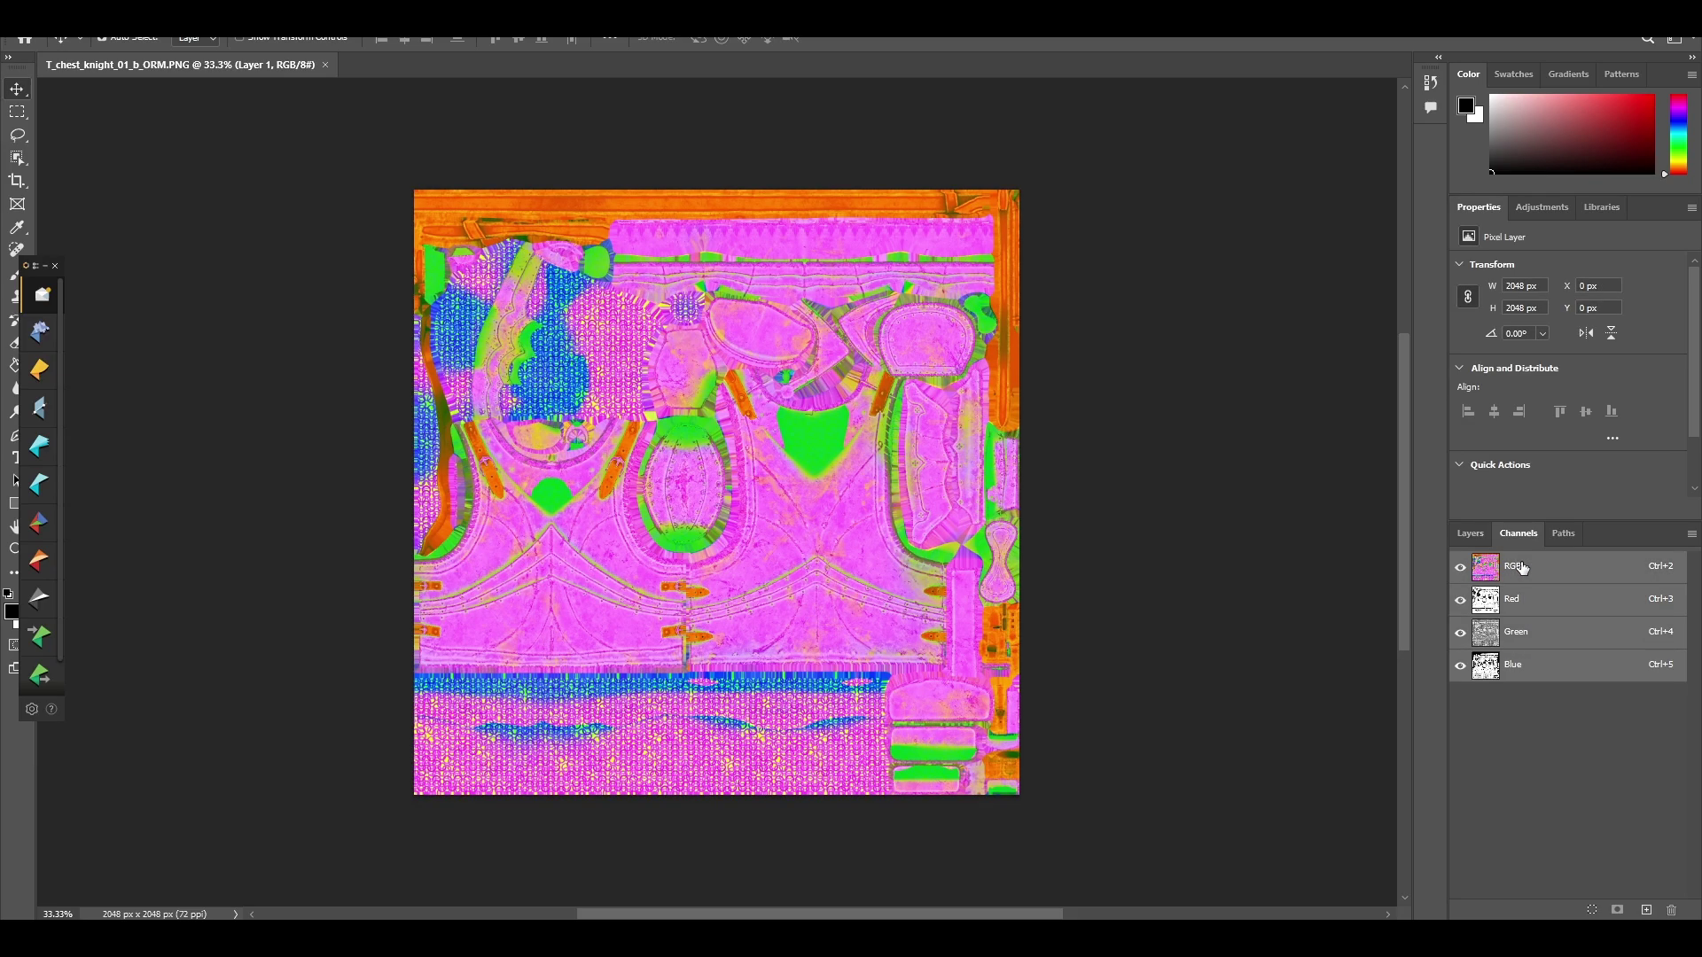
Step: Split the chest ORM texture's channels into separate grayscale documents and review each resulting document
click(1692, 535)
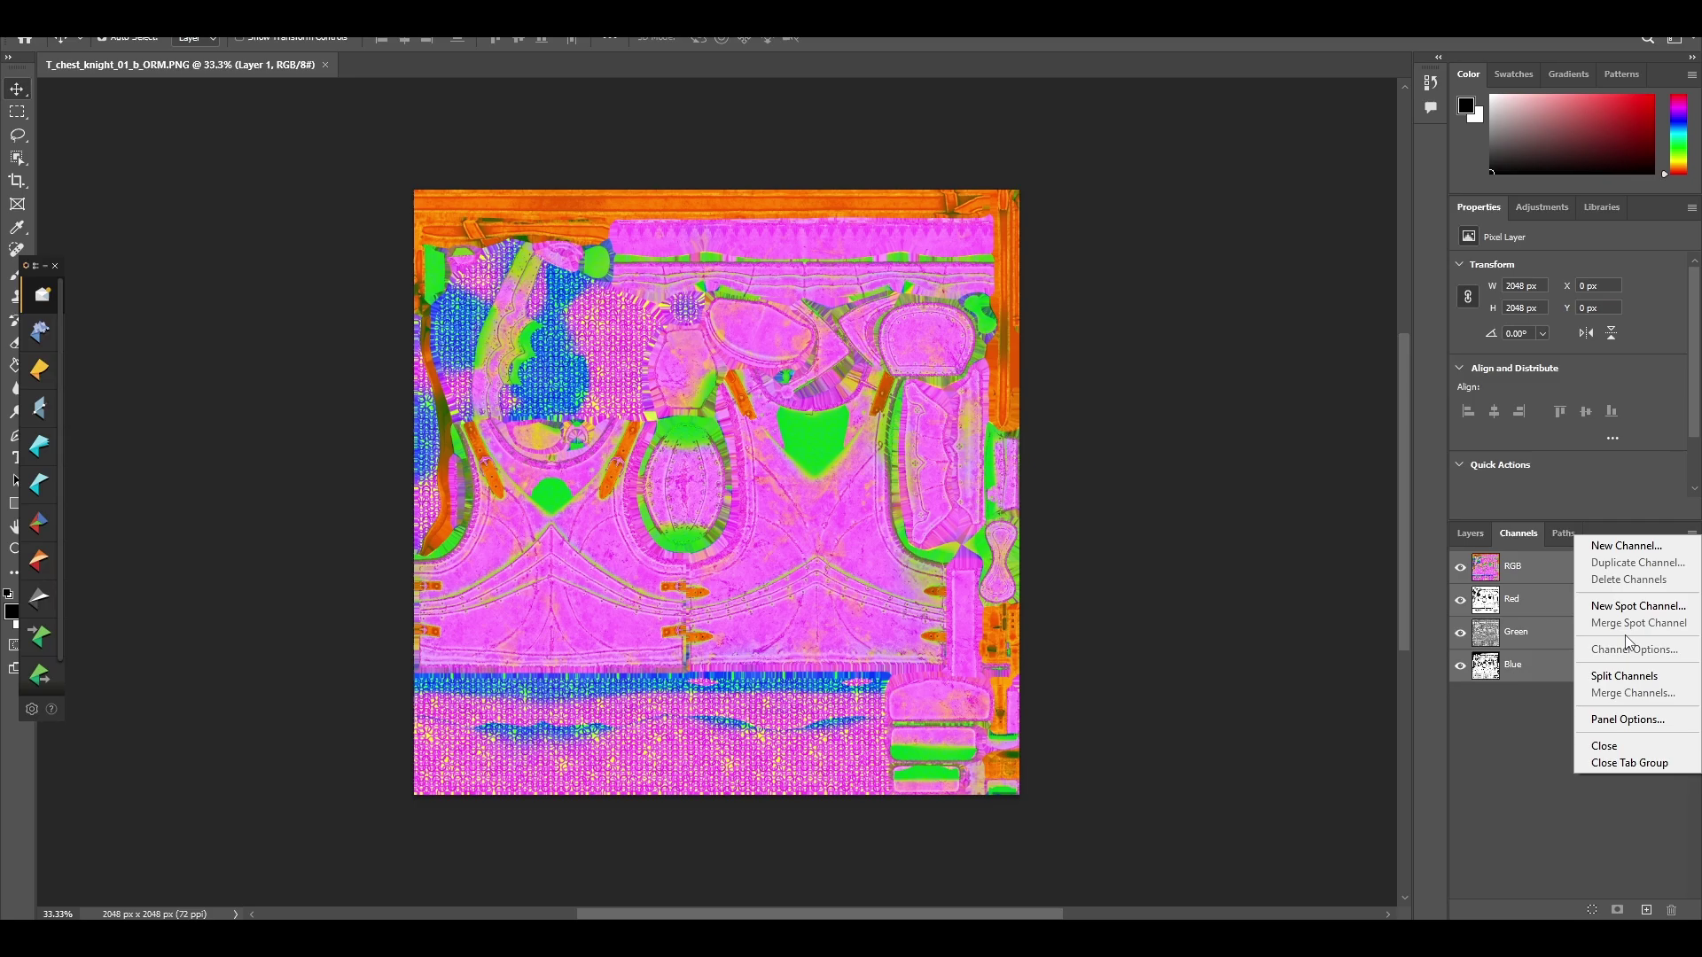
click(1633, 677)
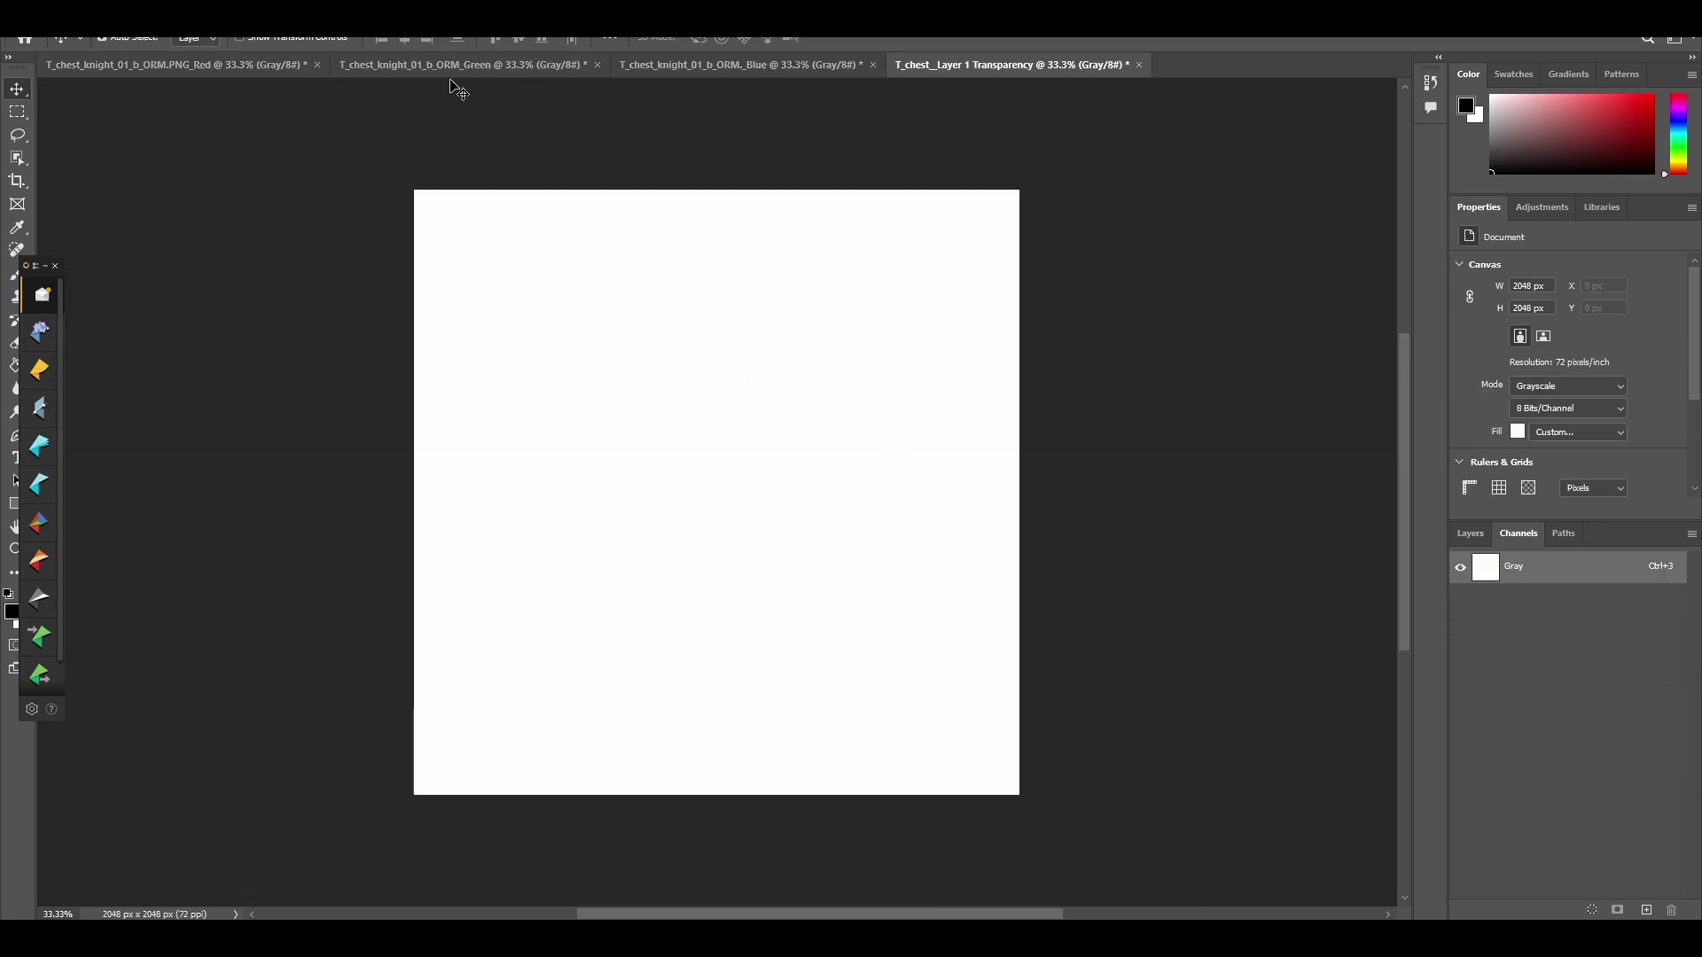
click(246, 64)
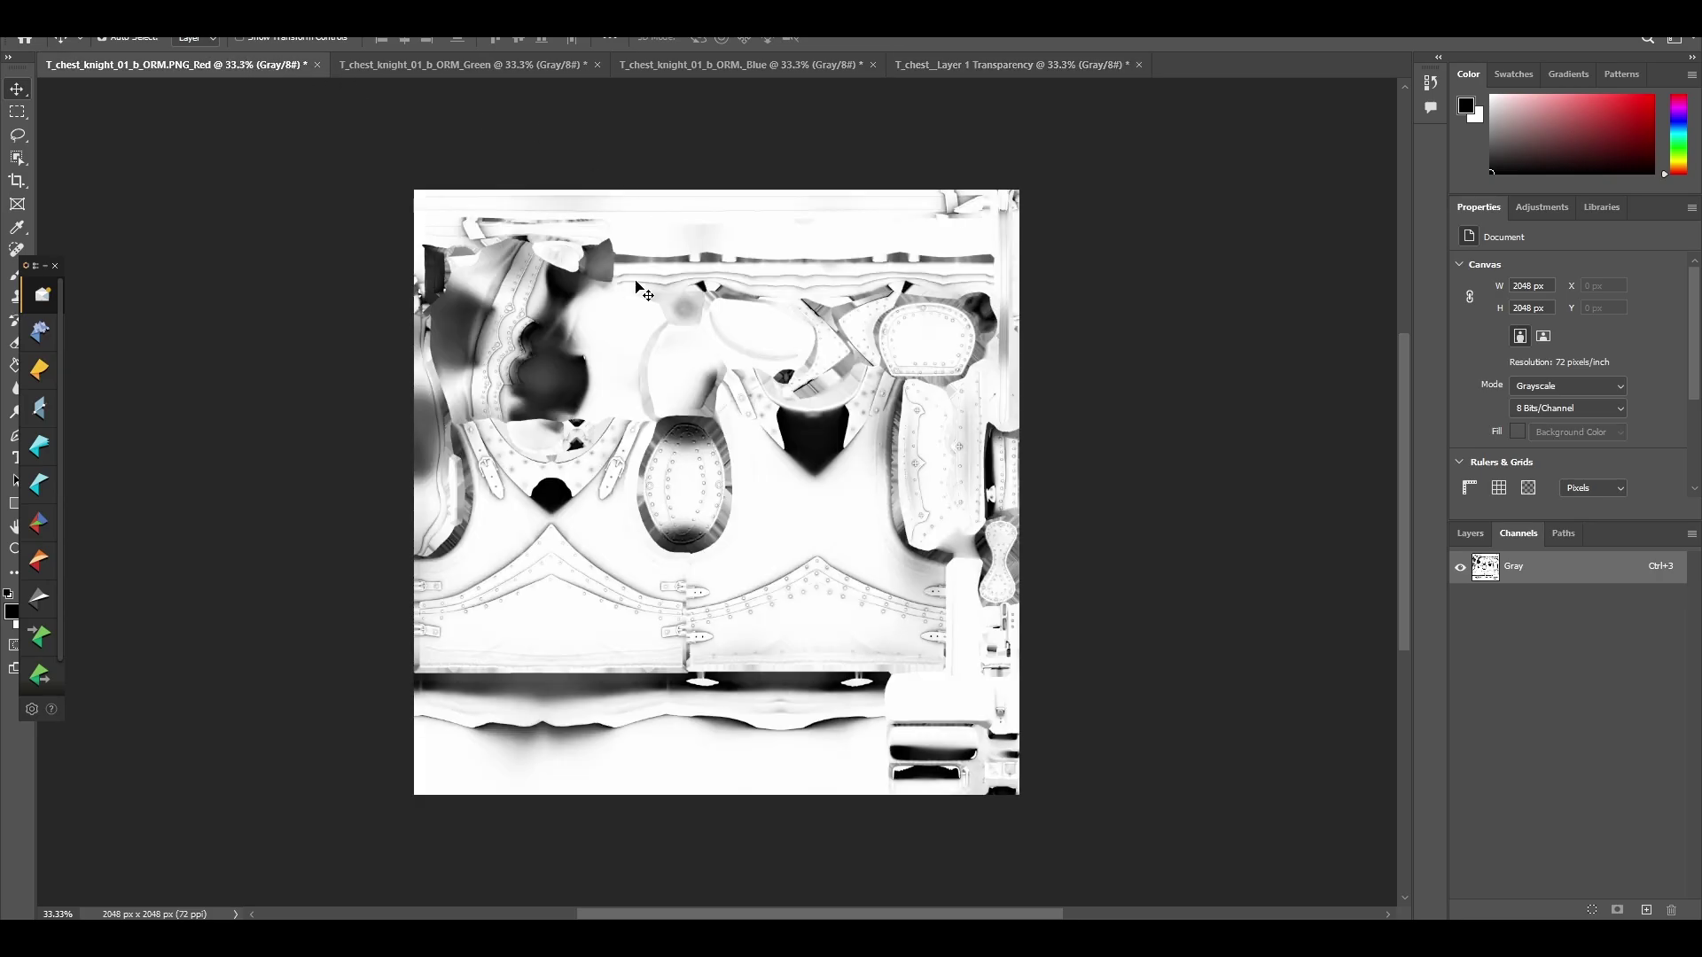
click(428, 64)
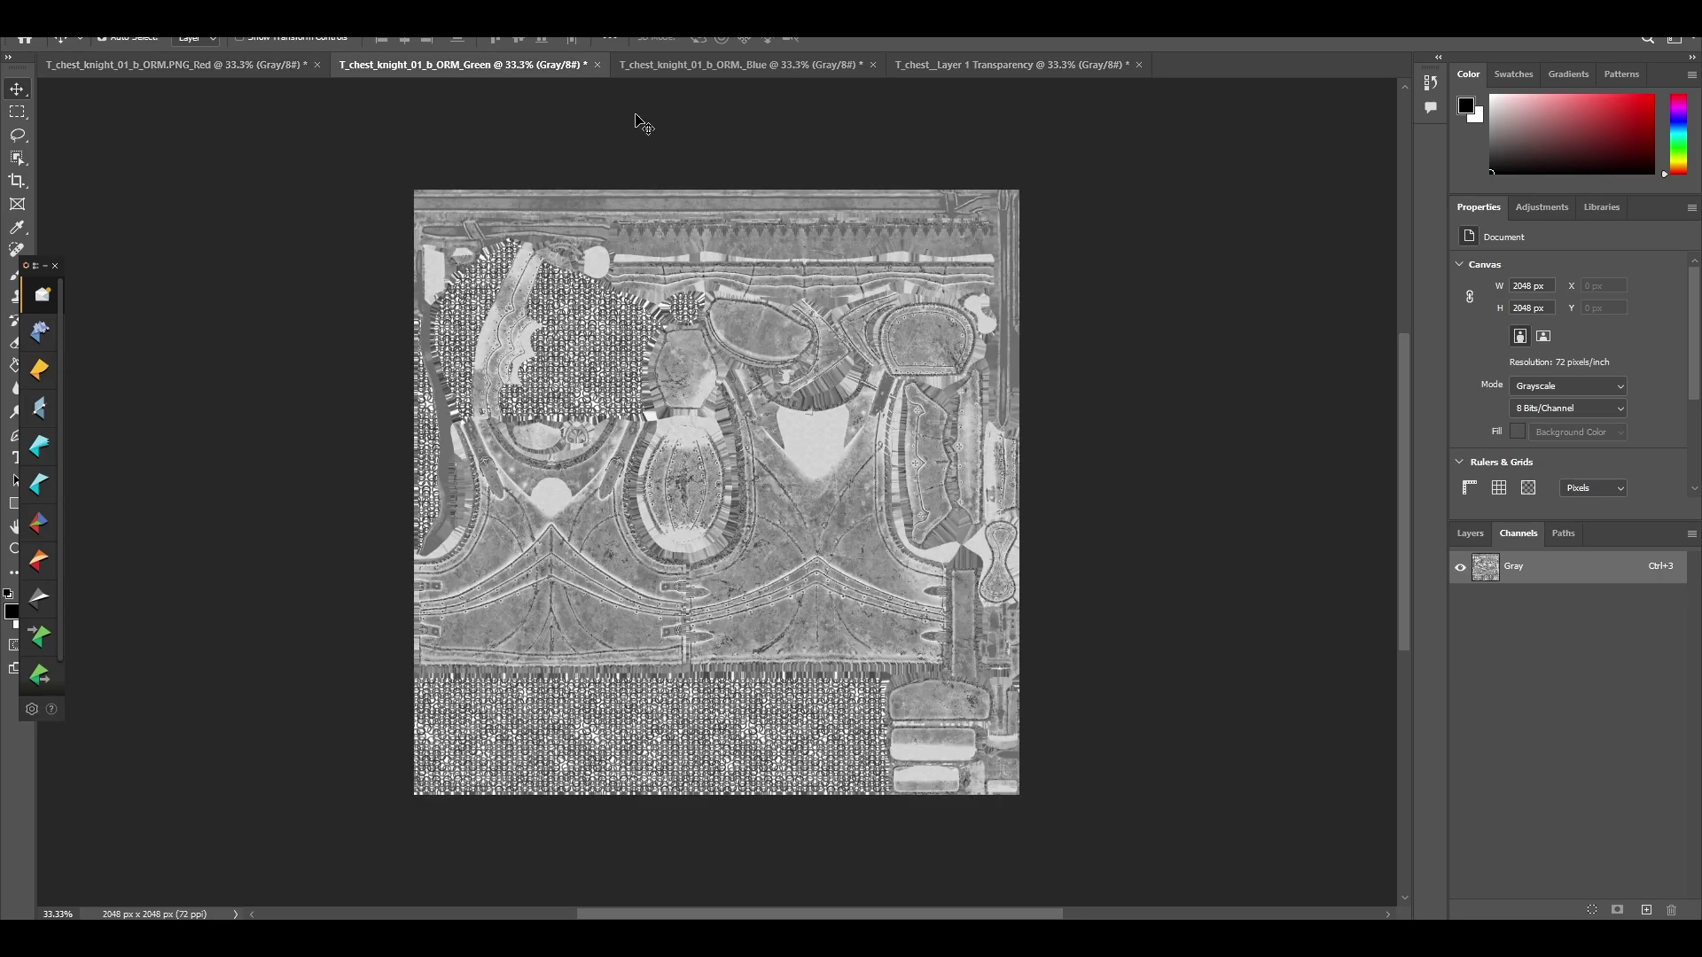
click(666, 66)
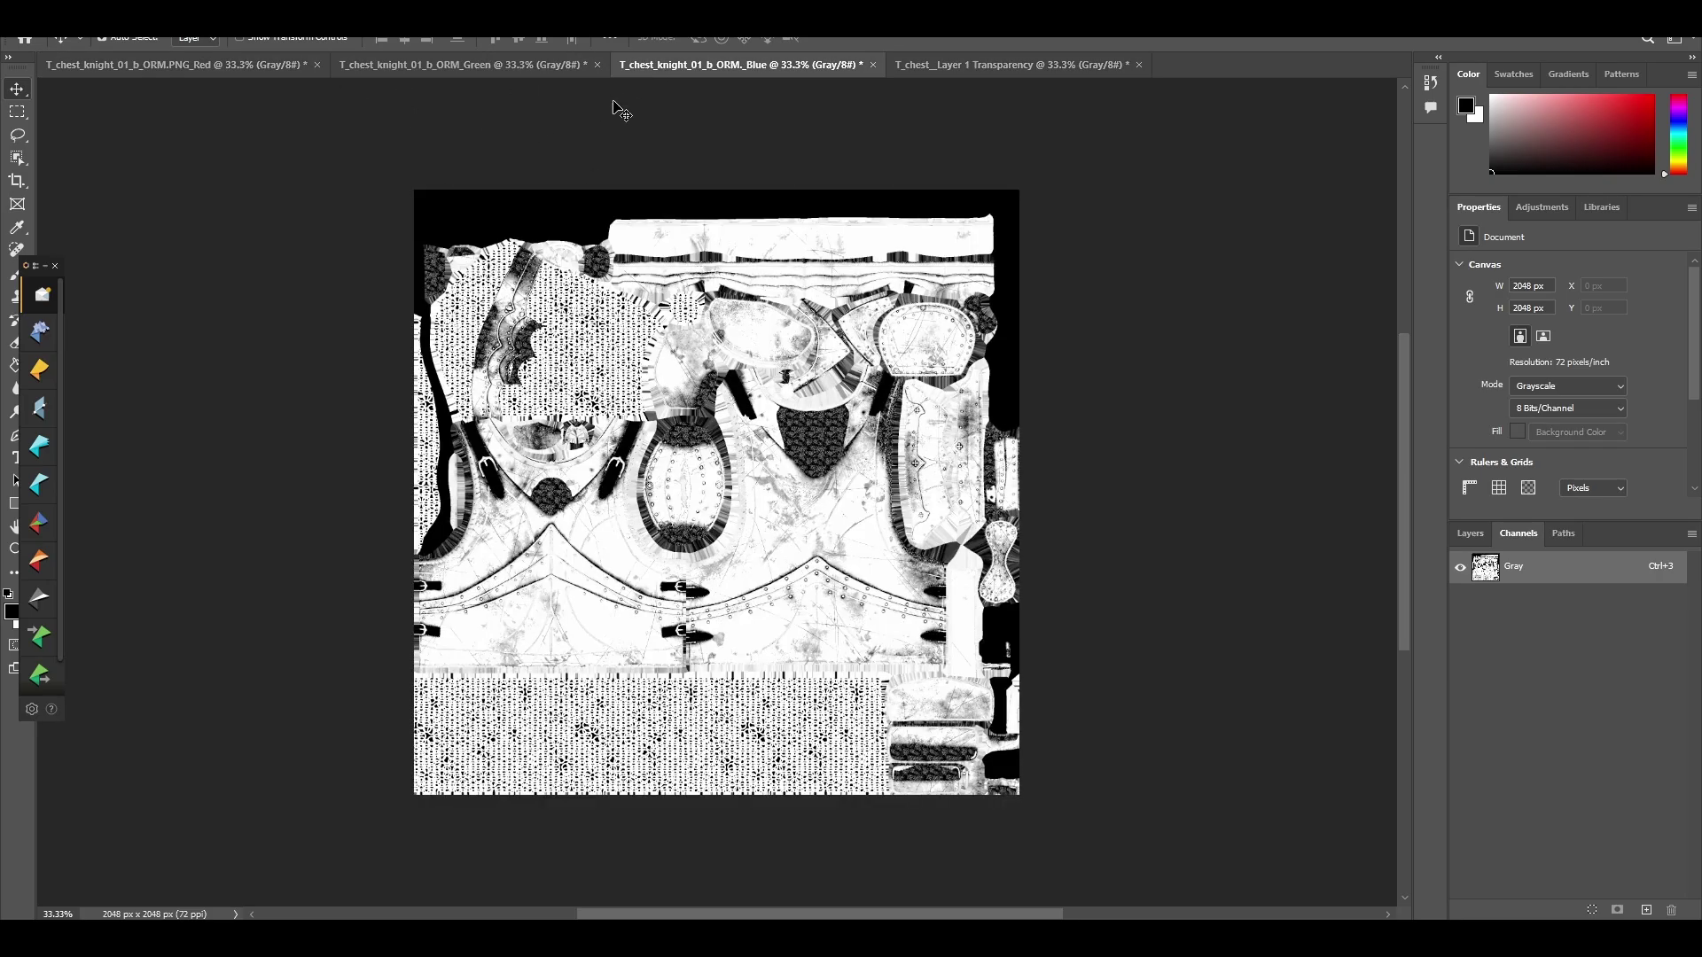
click(996, 65)
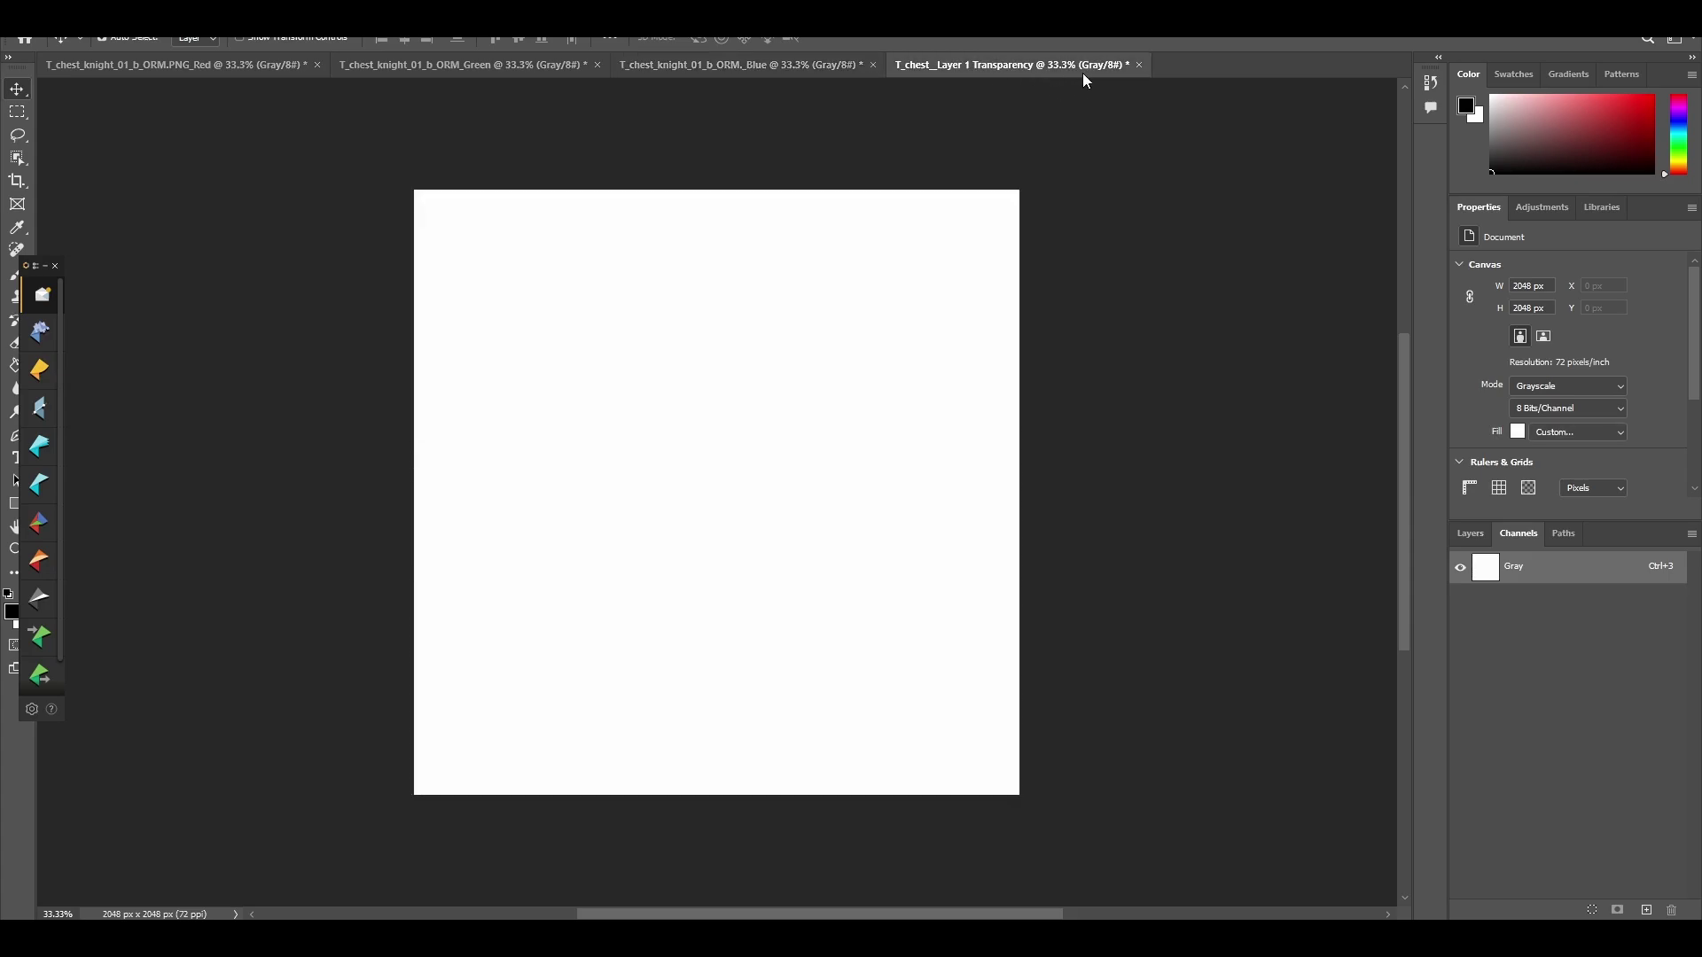
Step: Close the Layer 1 Transparency document without saving and bring the red channel document to the front
click(1138, 69)
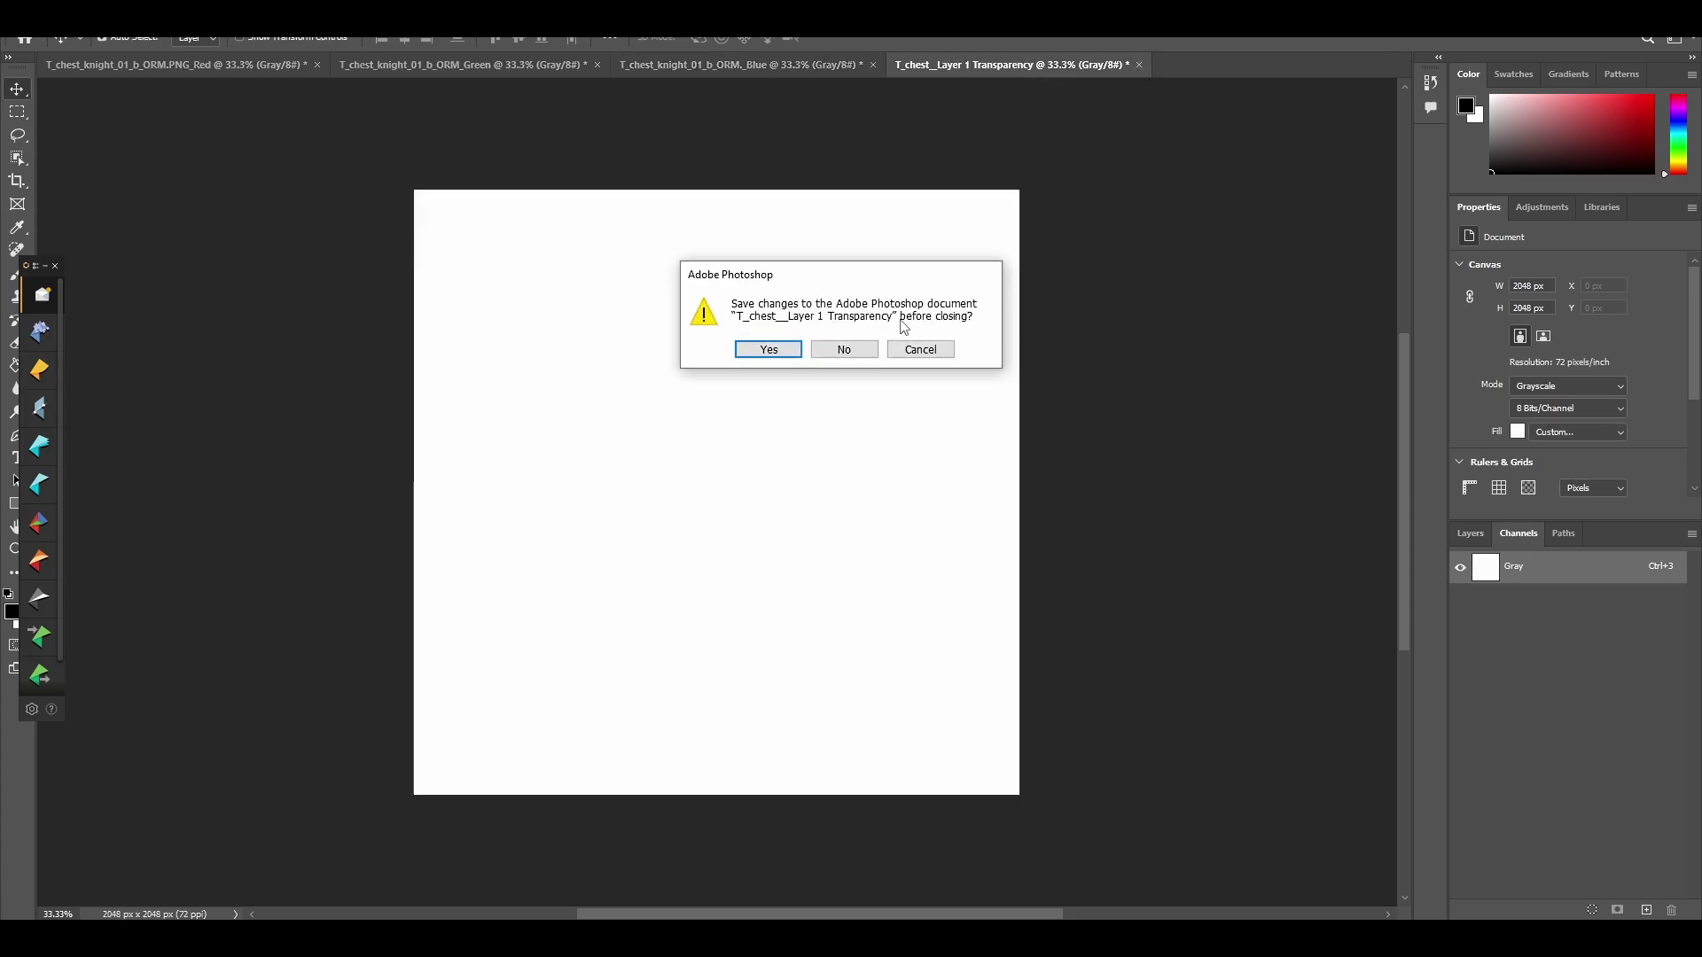
click(858, 346)
click(131, 66)
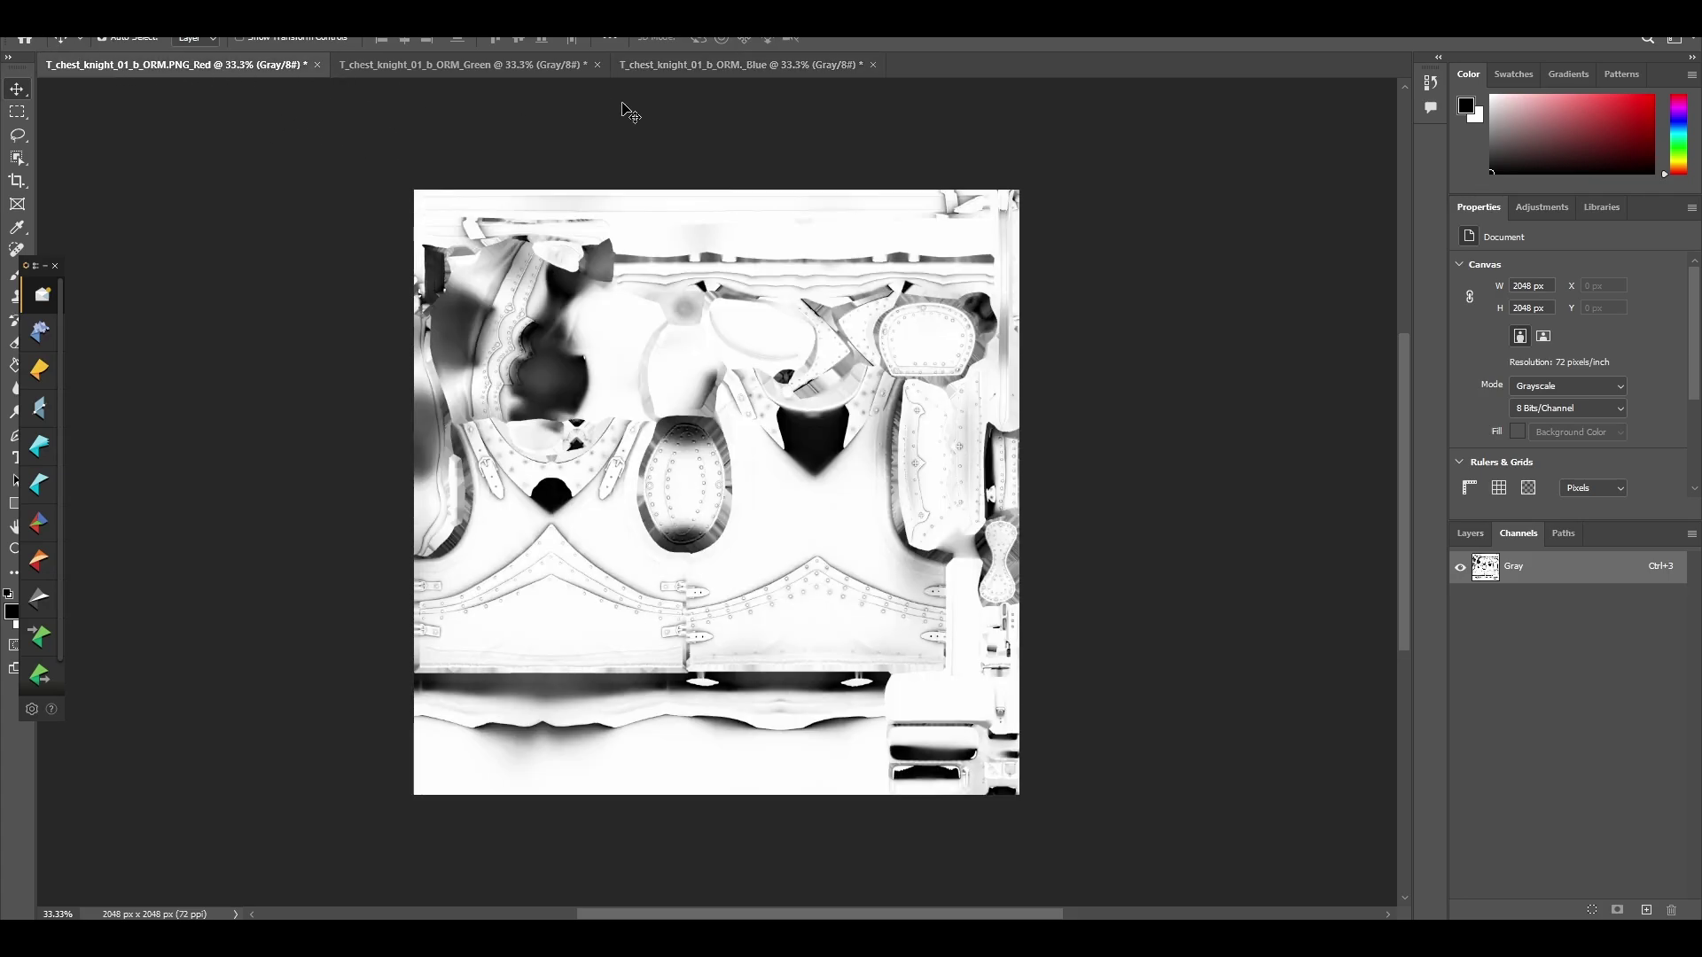
Step: Switch to Character Creator and assign T_chest_knight_01_b_M as Metallic, T_chest_knight_01_b_O as AO and T_chest_knight_01_b_R as Roughness on the chest armour
click(780, 938)
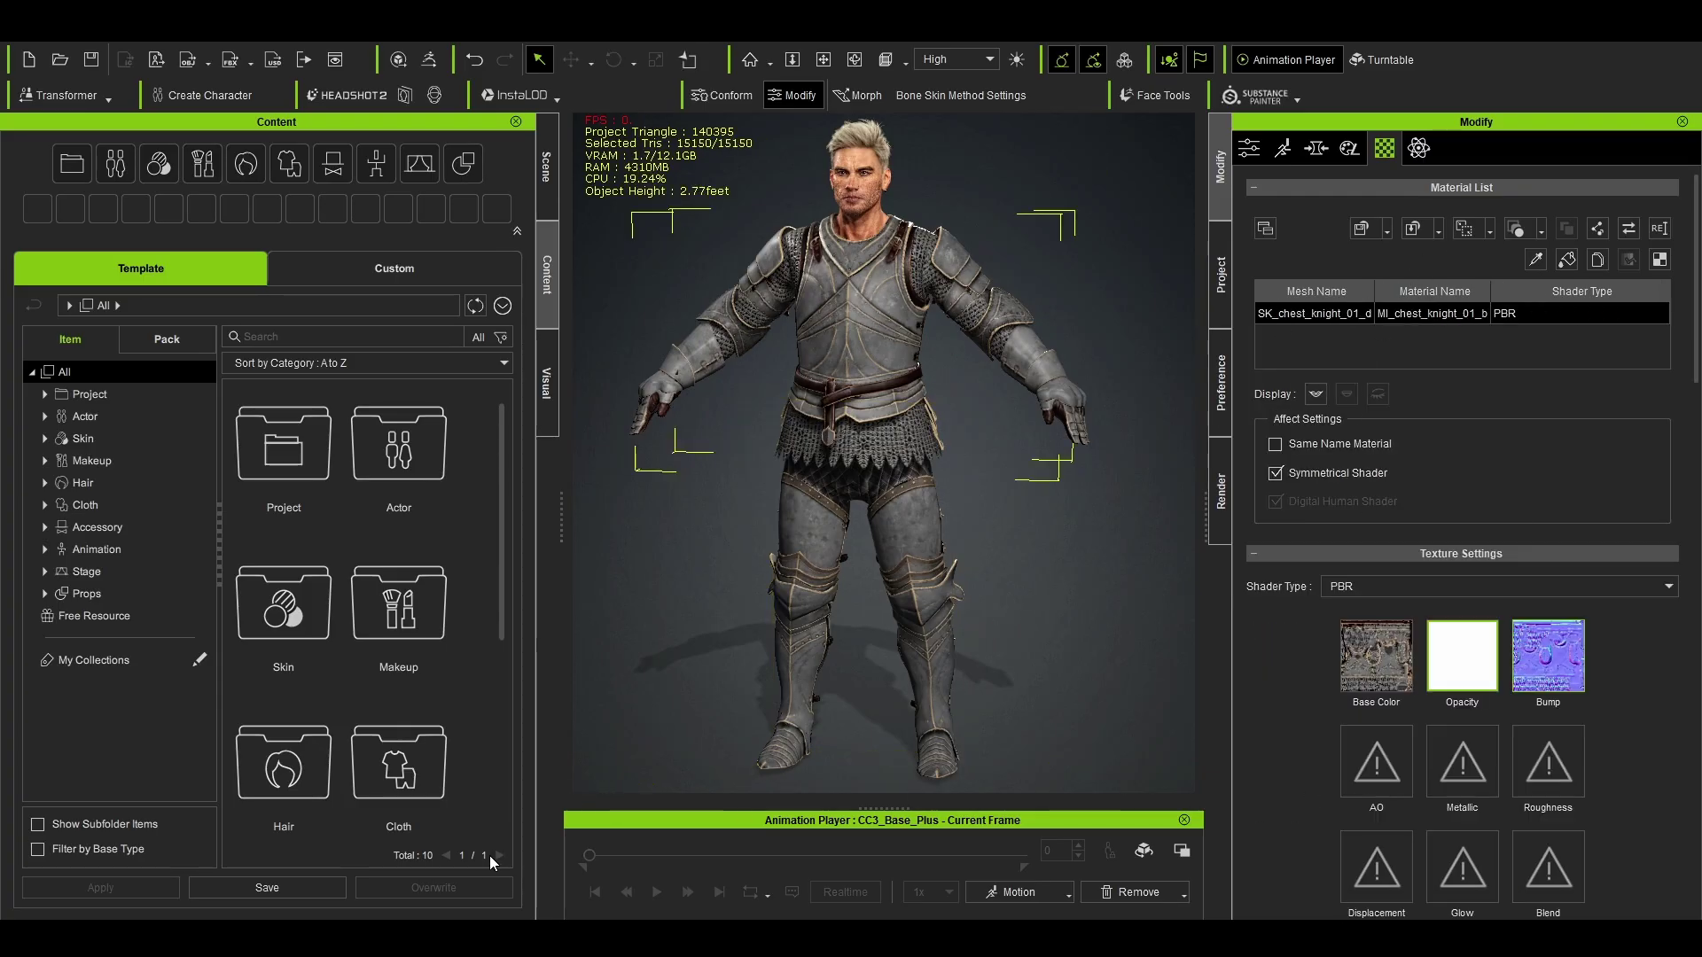
click(486, 938)
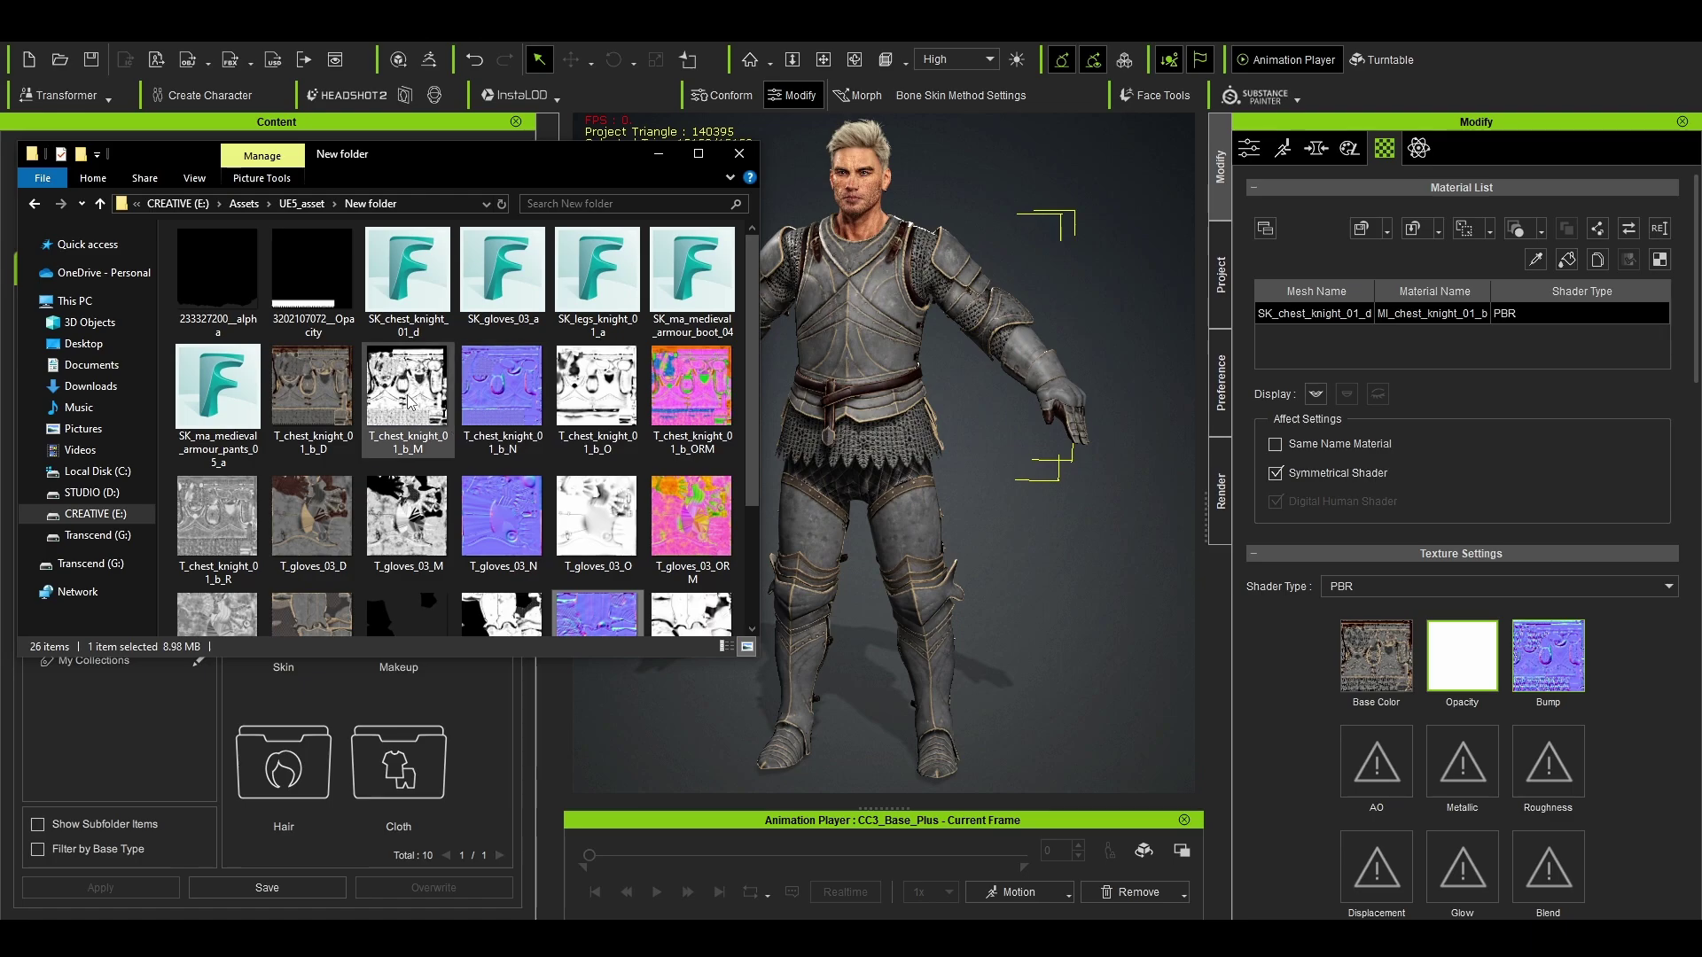
drag(408, 402, 1167, 541)
drag(1448, 743, 1454, 753)
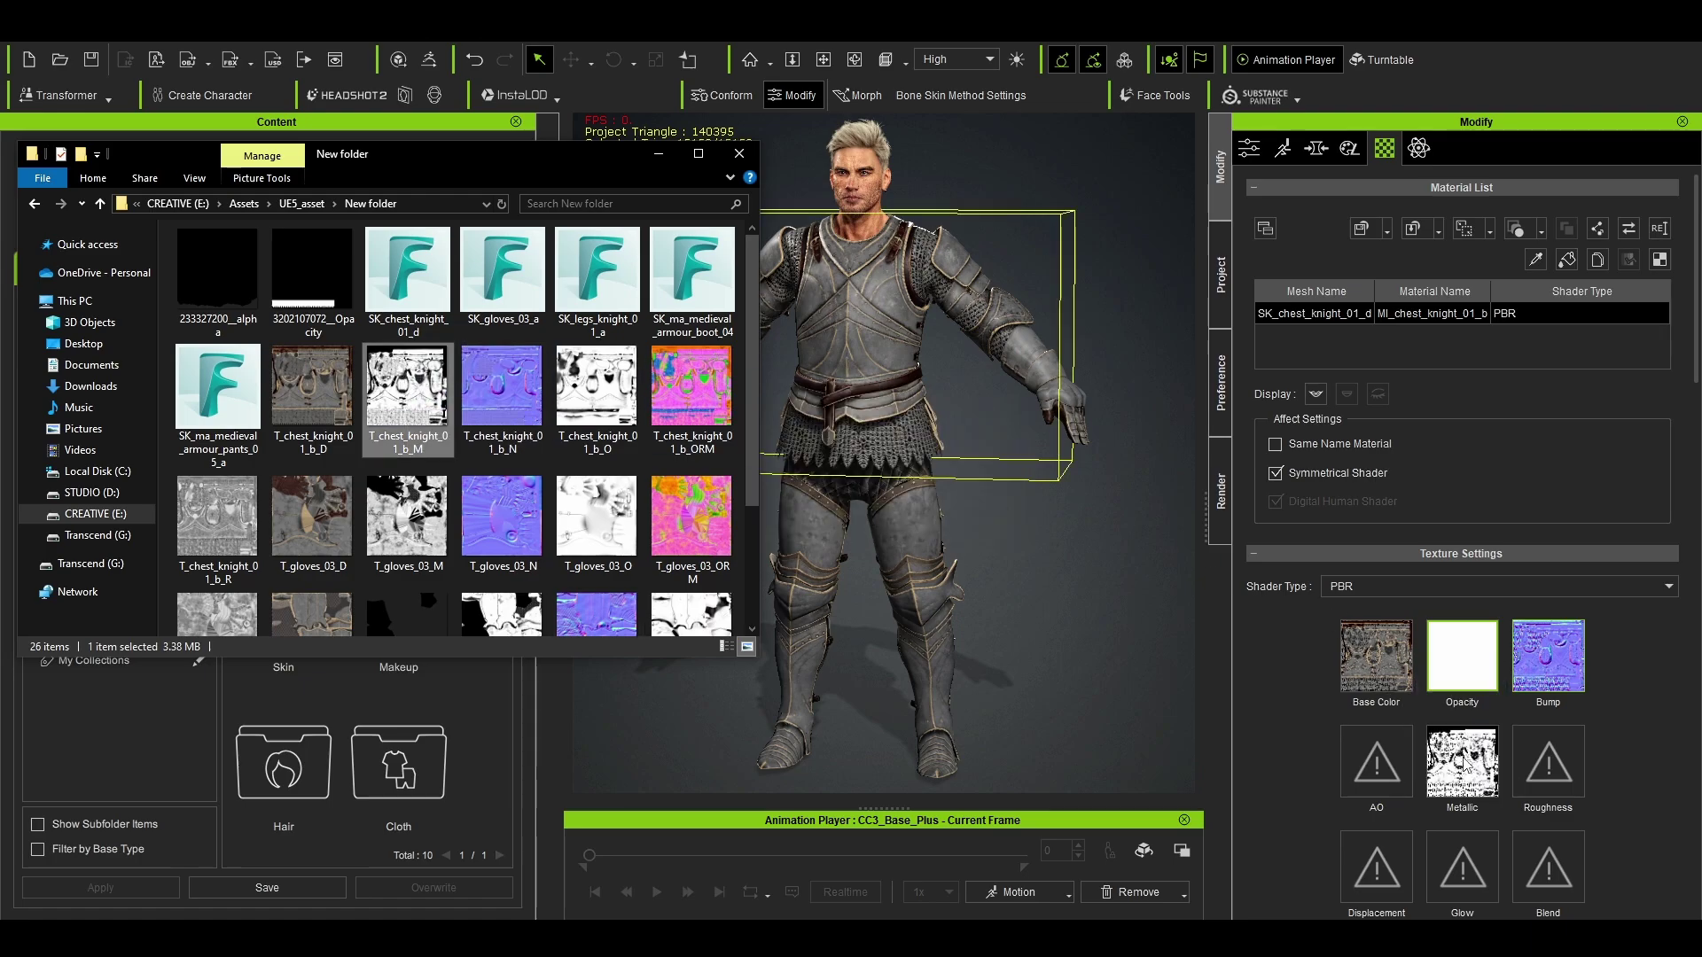
drag(607, 379, 1378, 753)
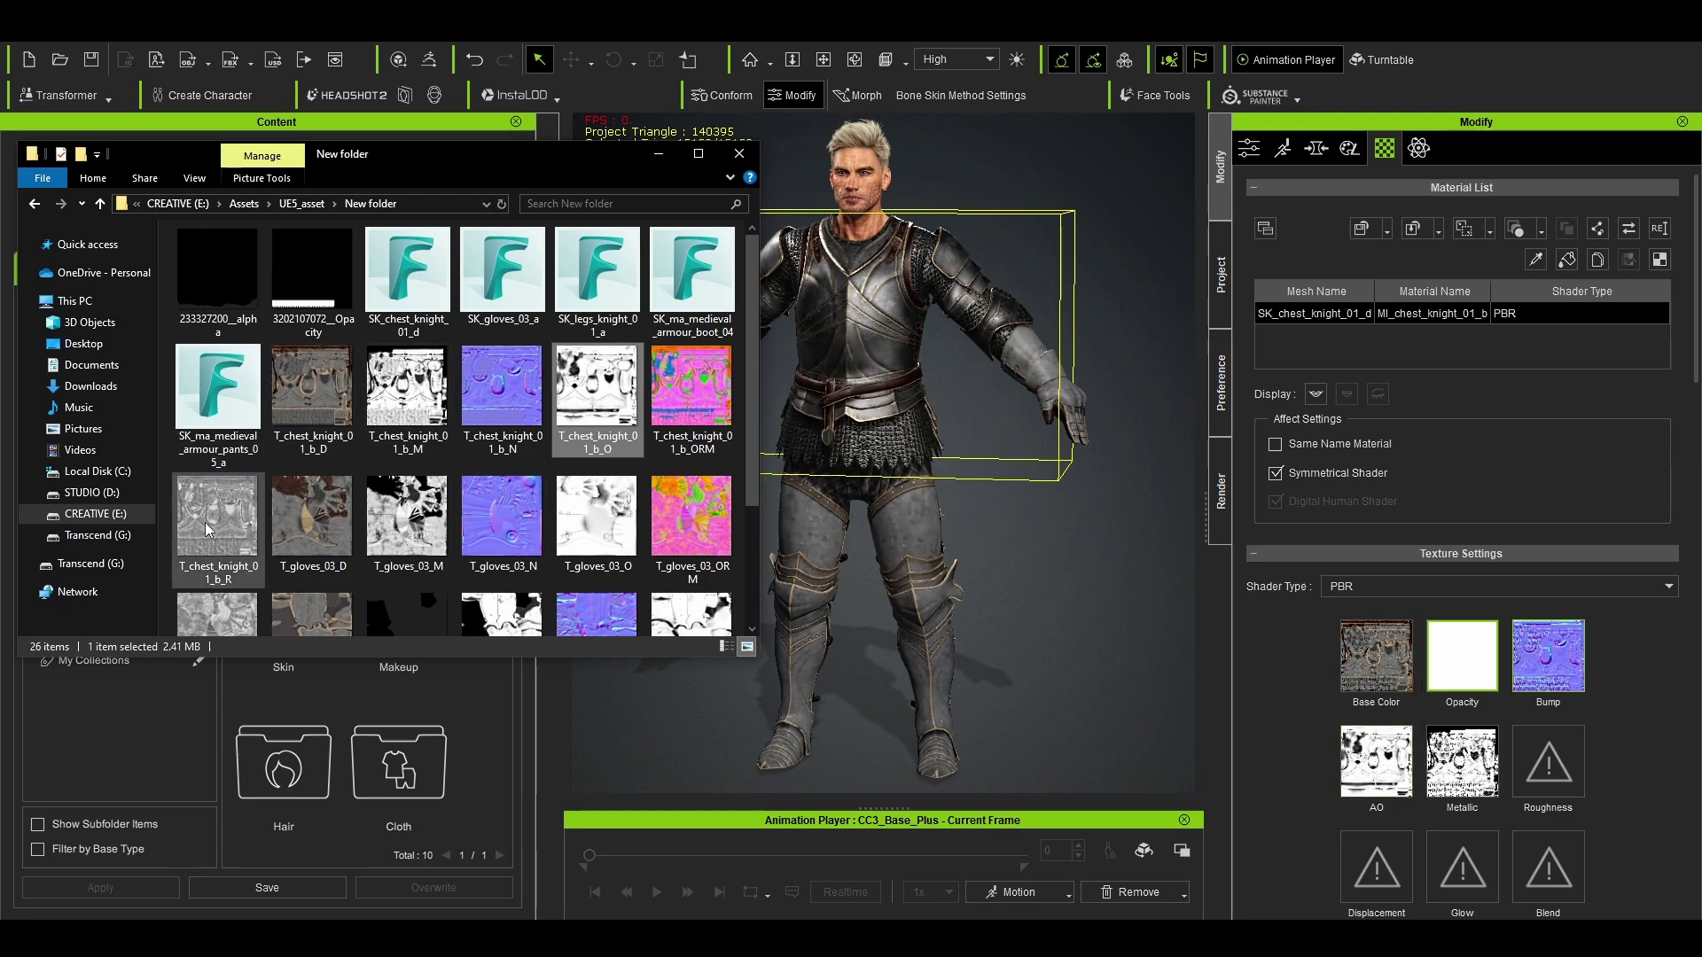
mouse_move(226, 527)
mouse_down()
mouse_move(1479, 737)
mouse_move(1551, 767)
mouse_up()
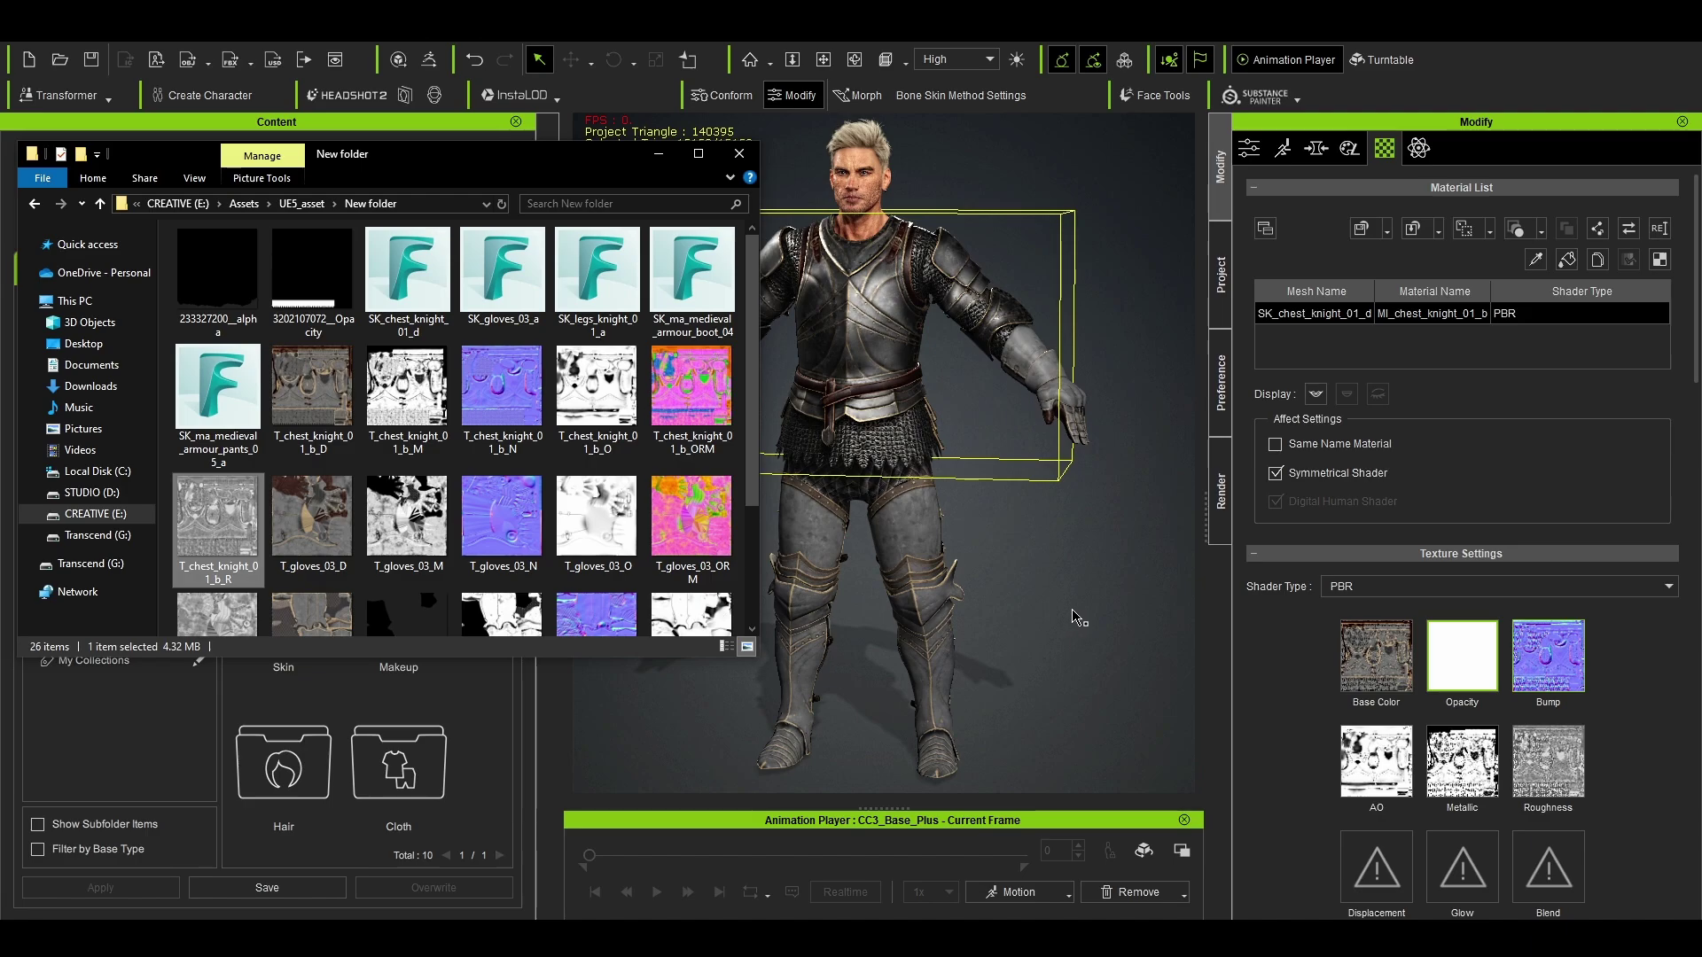
click(1078, 617)
Step: Select the gloves and assign T_gloves_03_M as Metallic, T_gloves_03_O as AO and T_gloves_03_R as Roughness
scroll(1021, 528, up, 3)
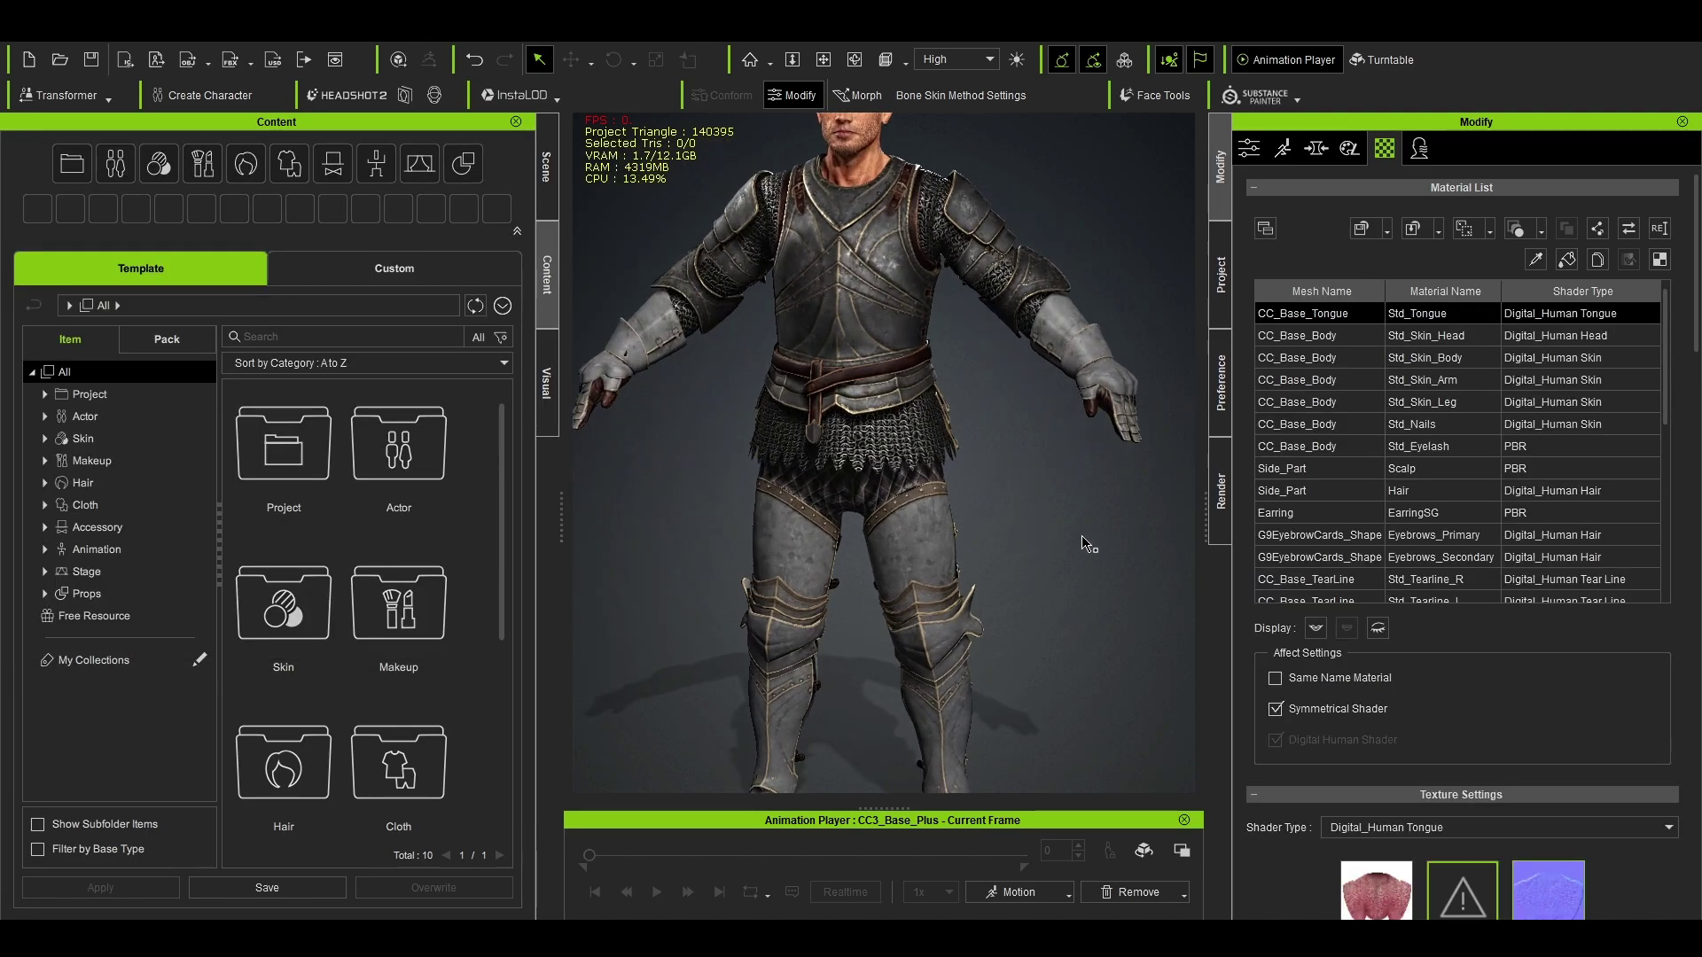
scroll(1080, 554, down, 3)
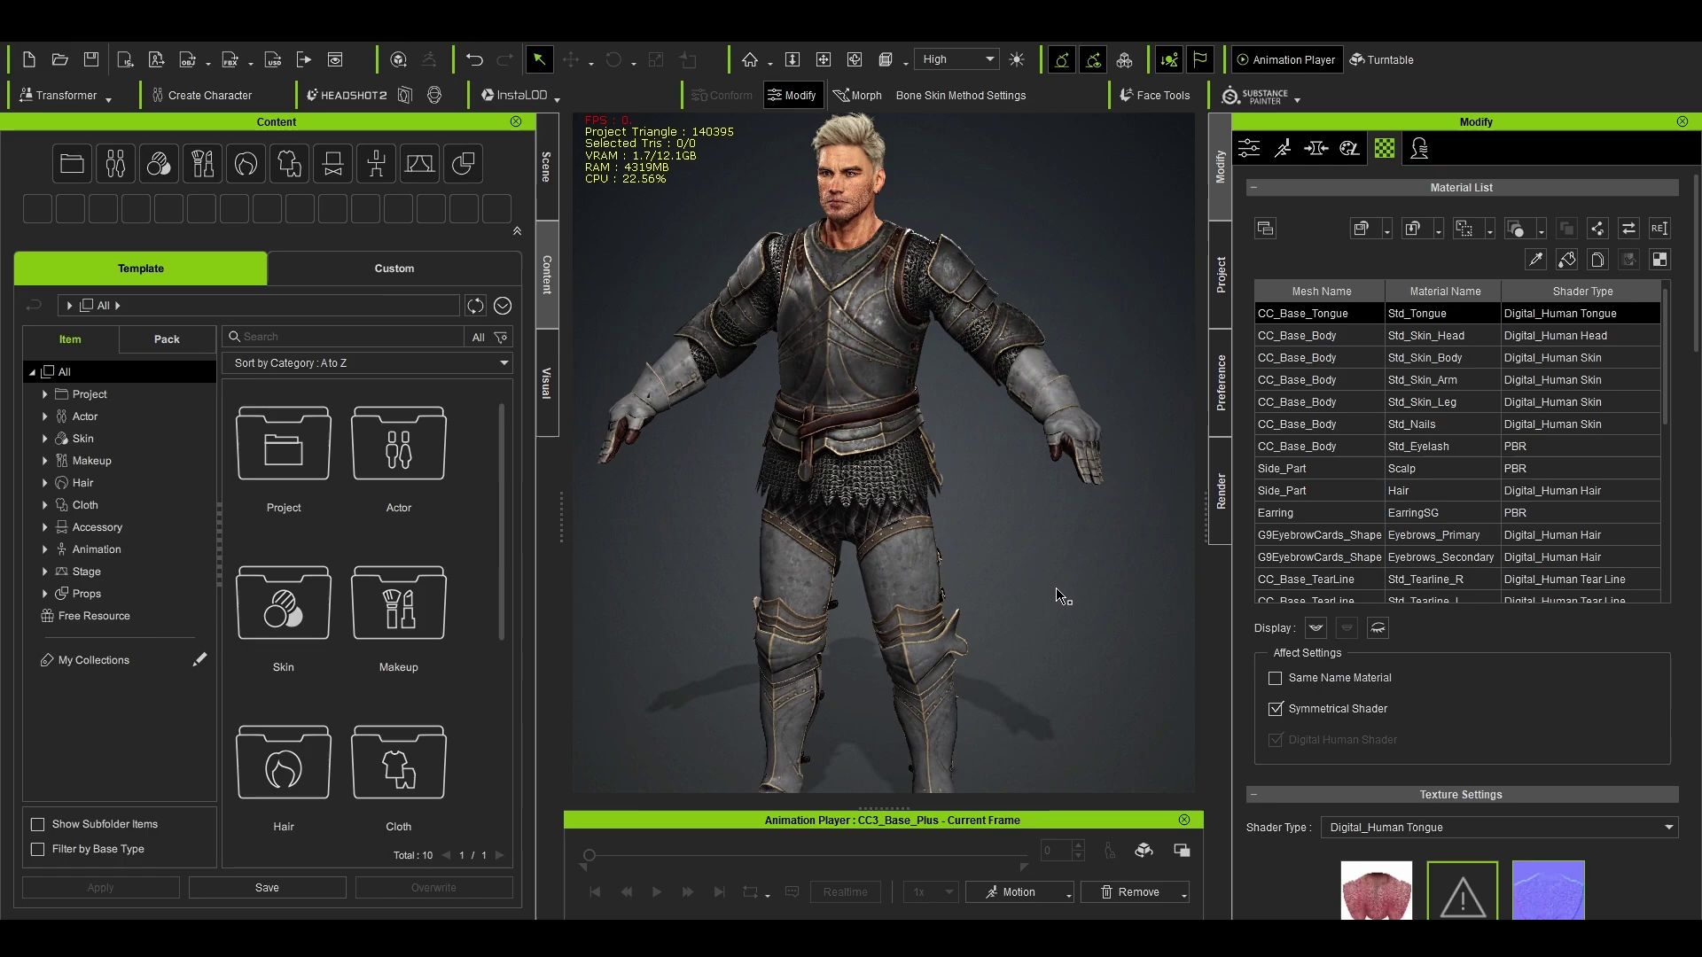
click(1046, 413)
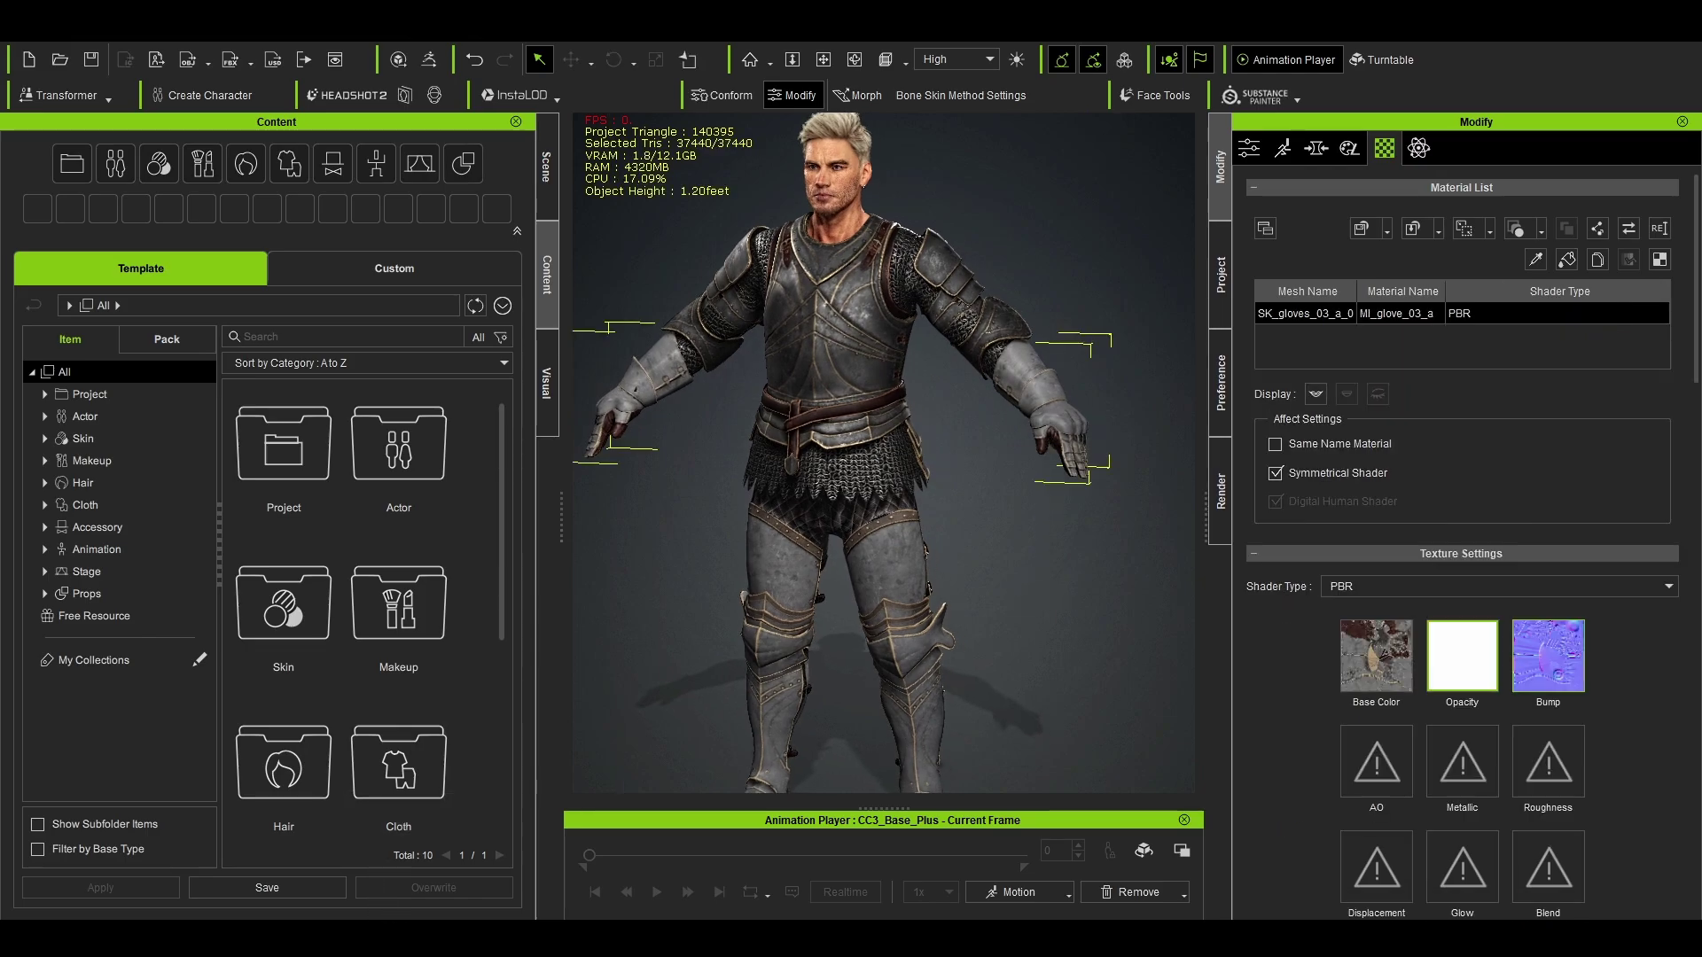
key(alt+Tab)
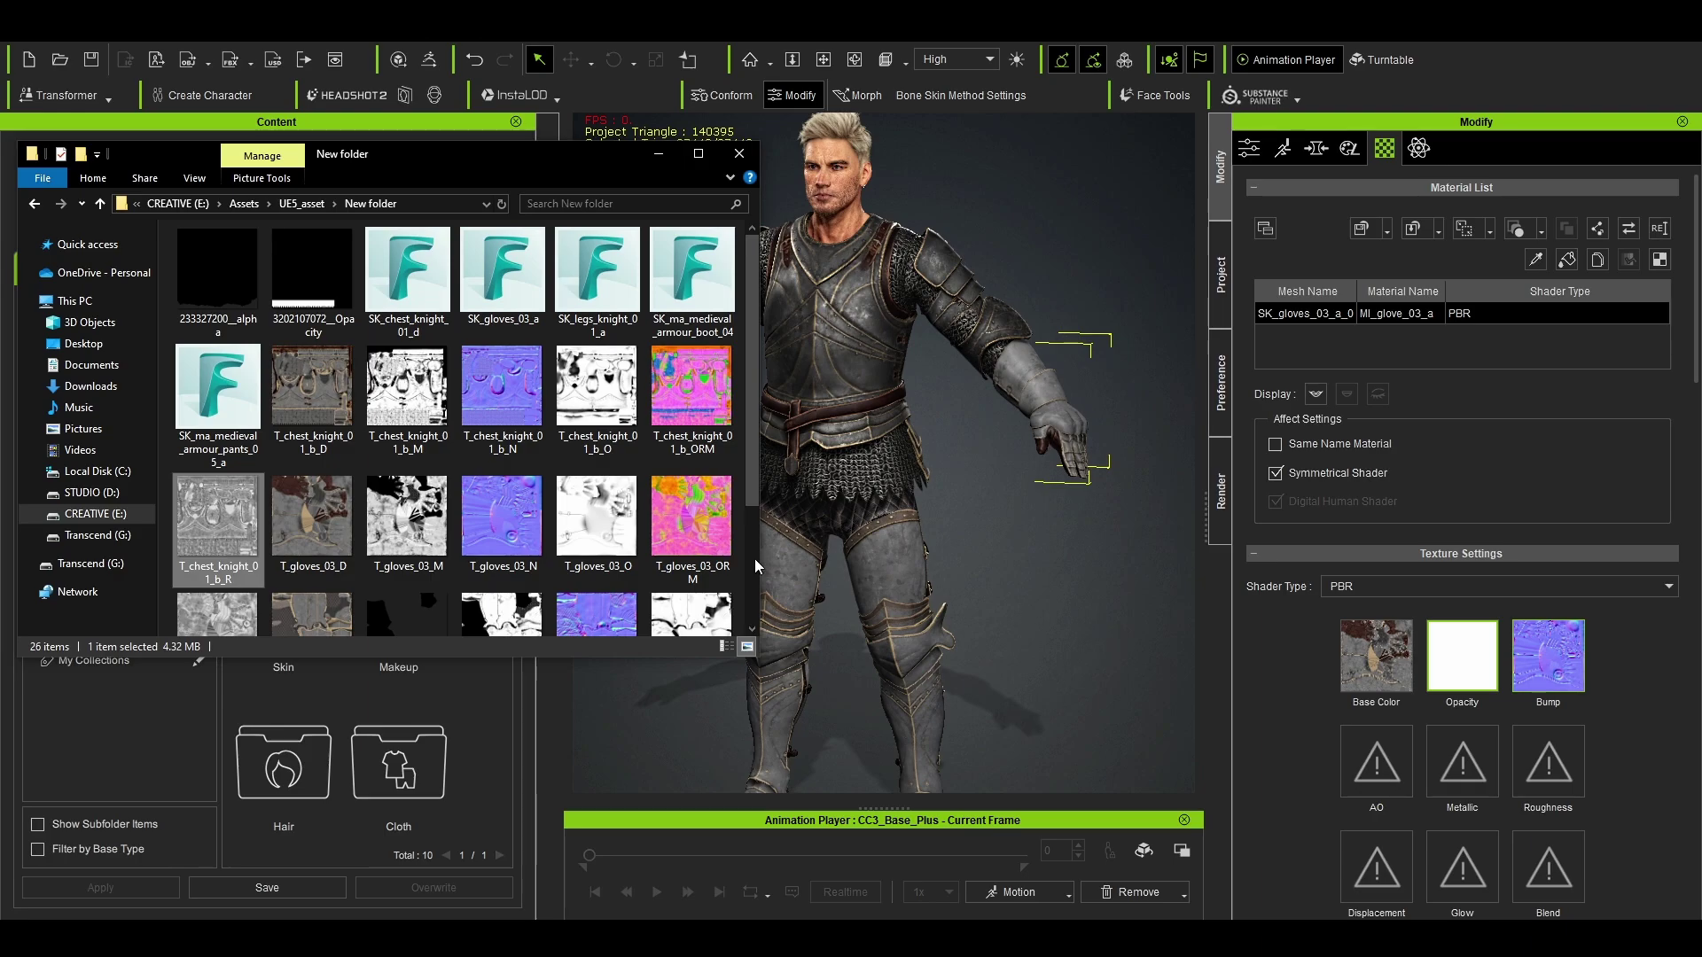
drag(412, 521, 1462, 757)
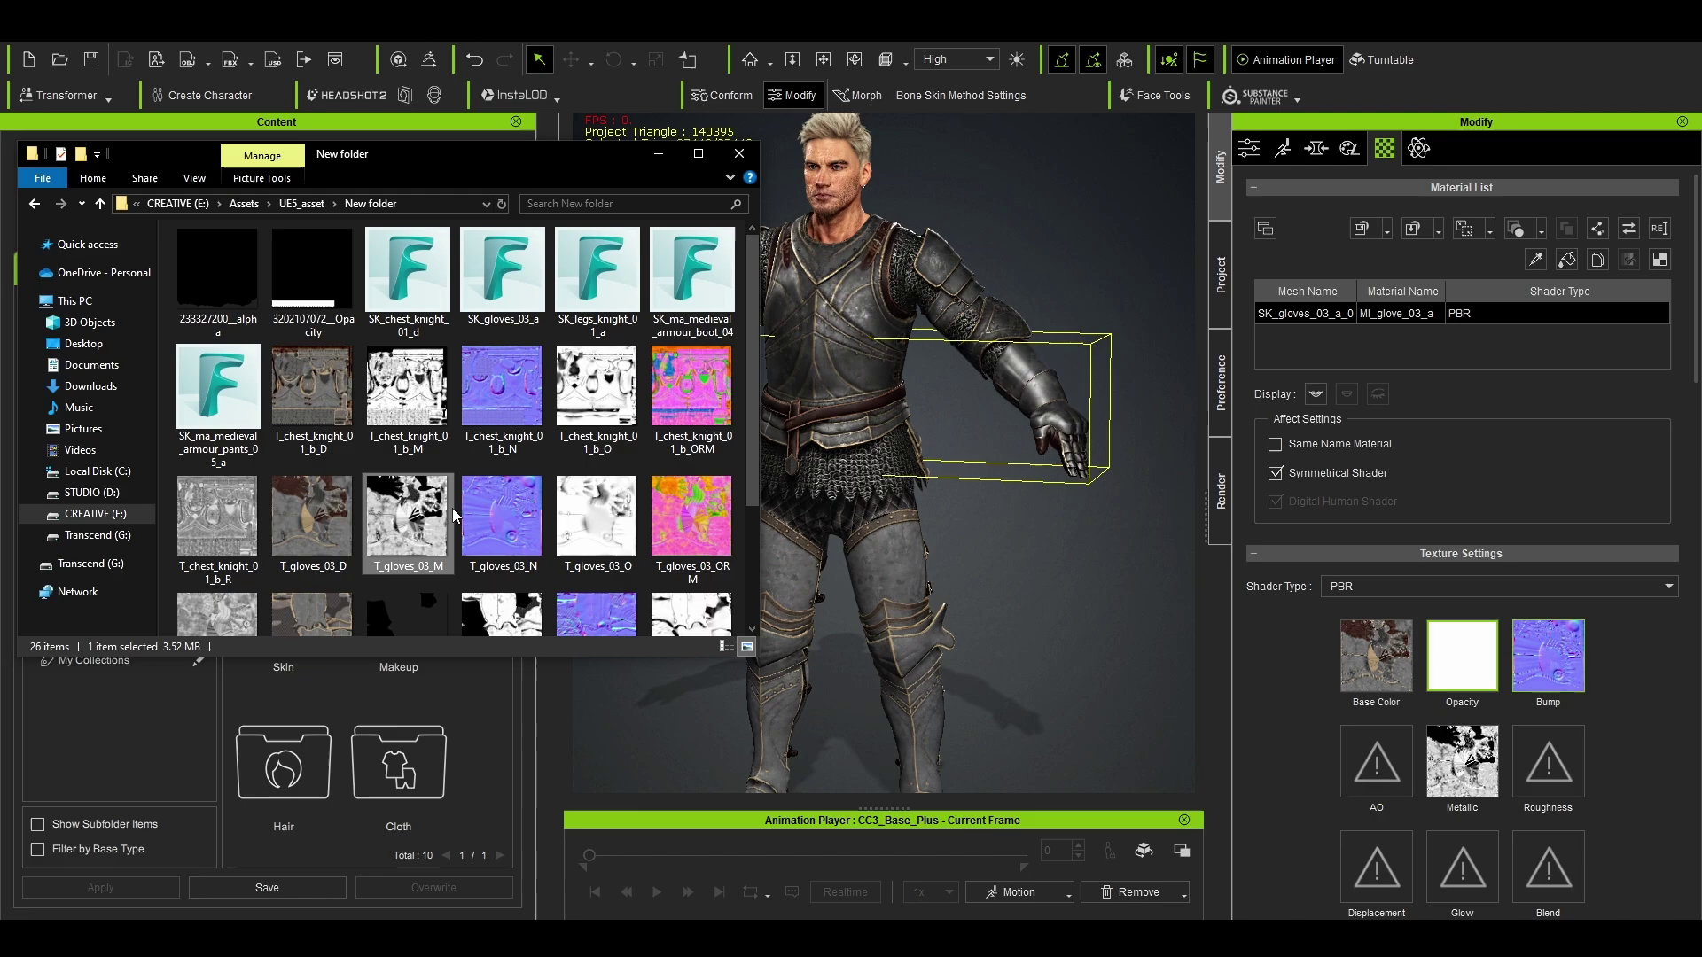
drag(598, 523, 1367, 760)
scroll(230, 526, down, 2)
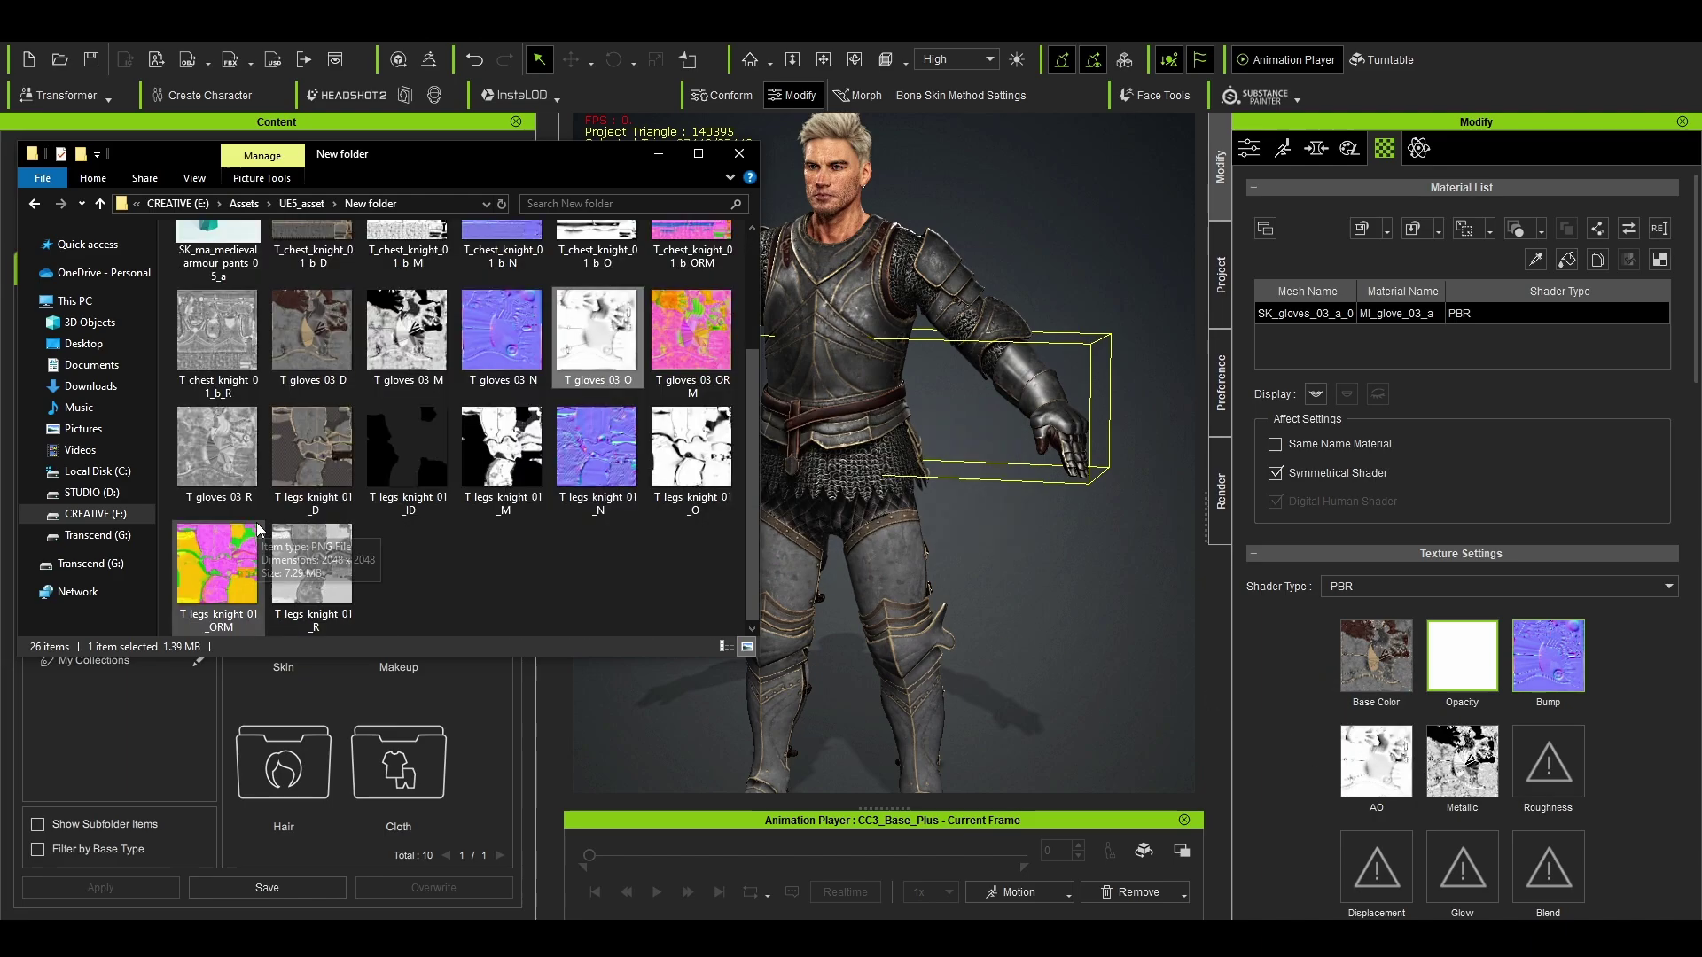
drag(222, 452, 1541, 786)
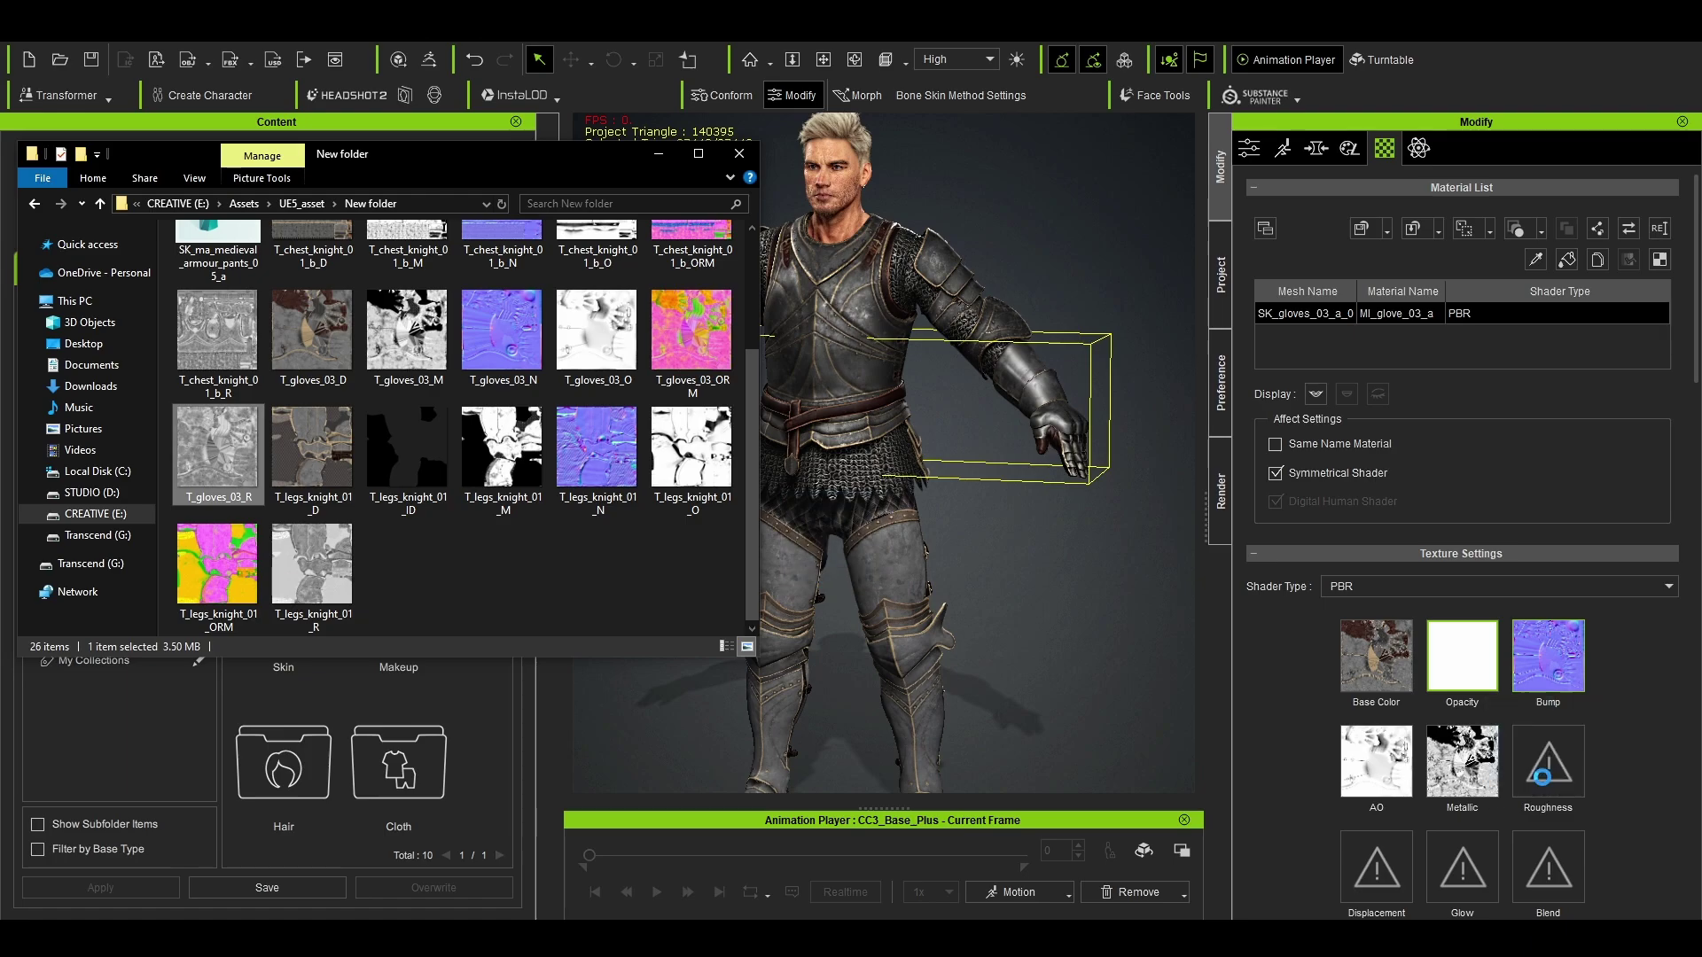
Step: Select the leg armour and assign T_legs_knight_01_M as Metallic, T_legs_knight_01_O as AO and T_legs_knight_01_R as Roughness
click(880, 596)
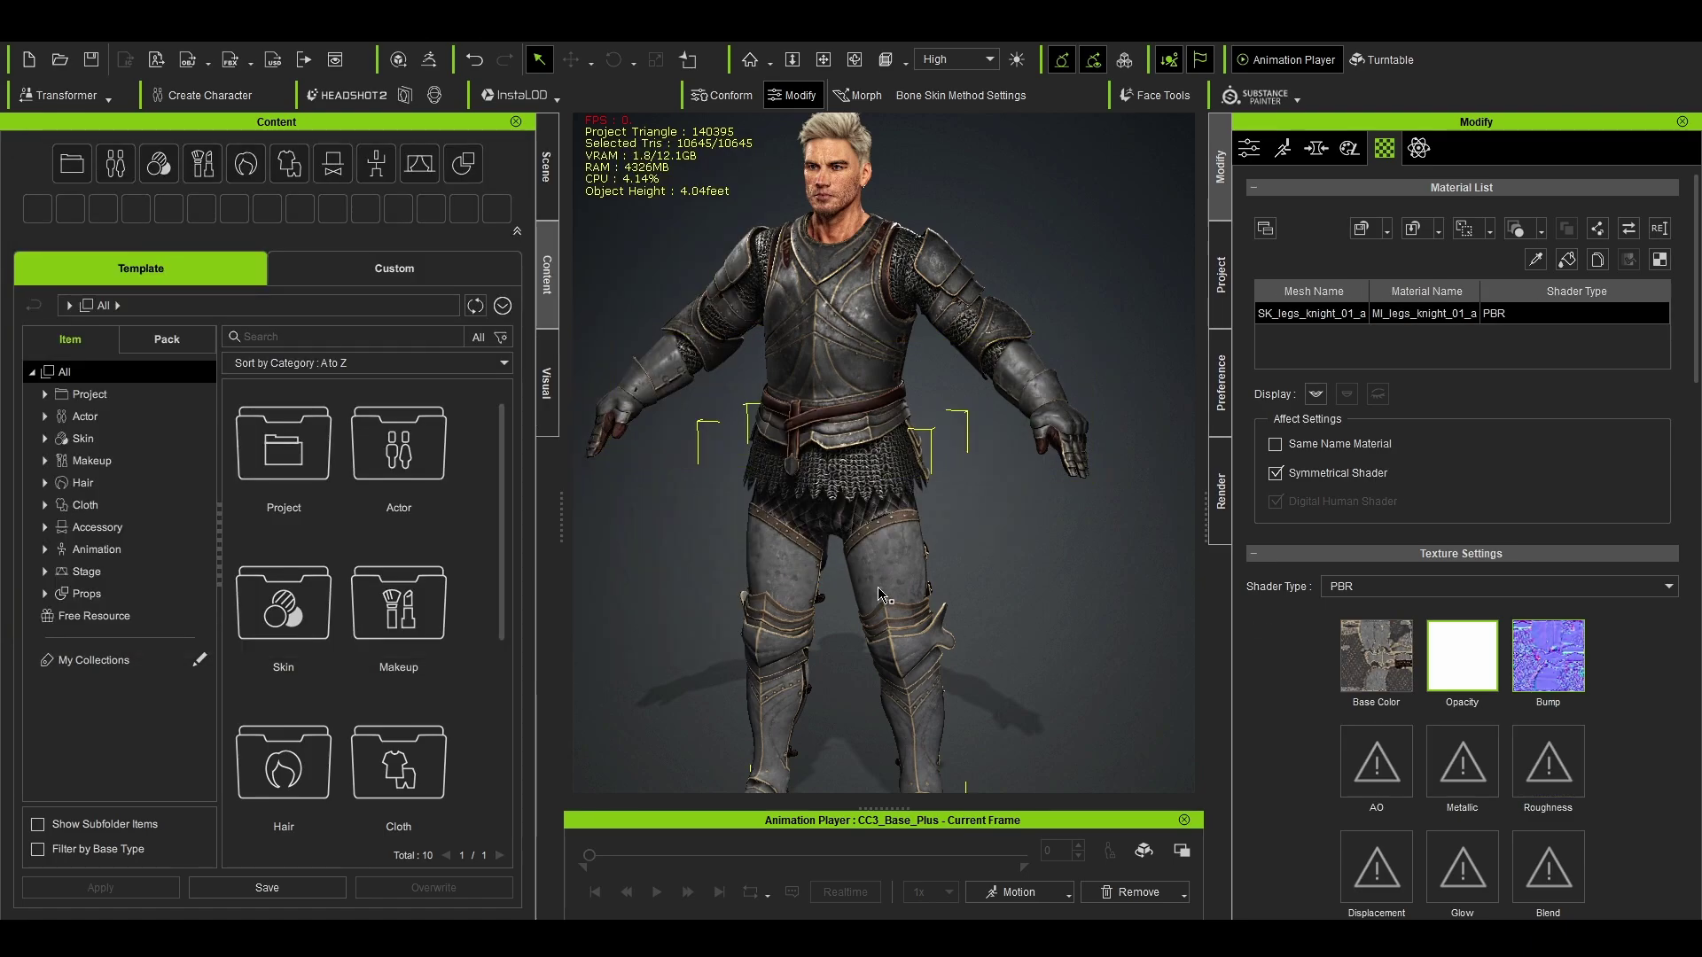
key(Home)
right_drag(1071, 541, 1004, 540)
key(alt+Tab)
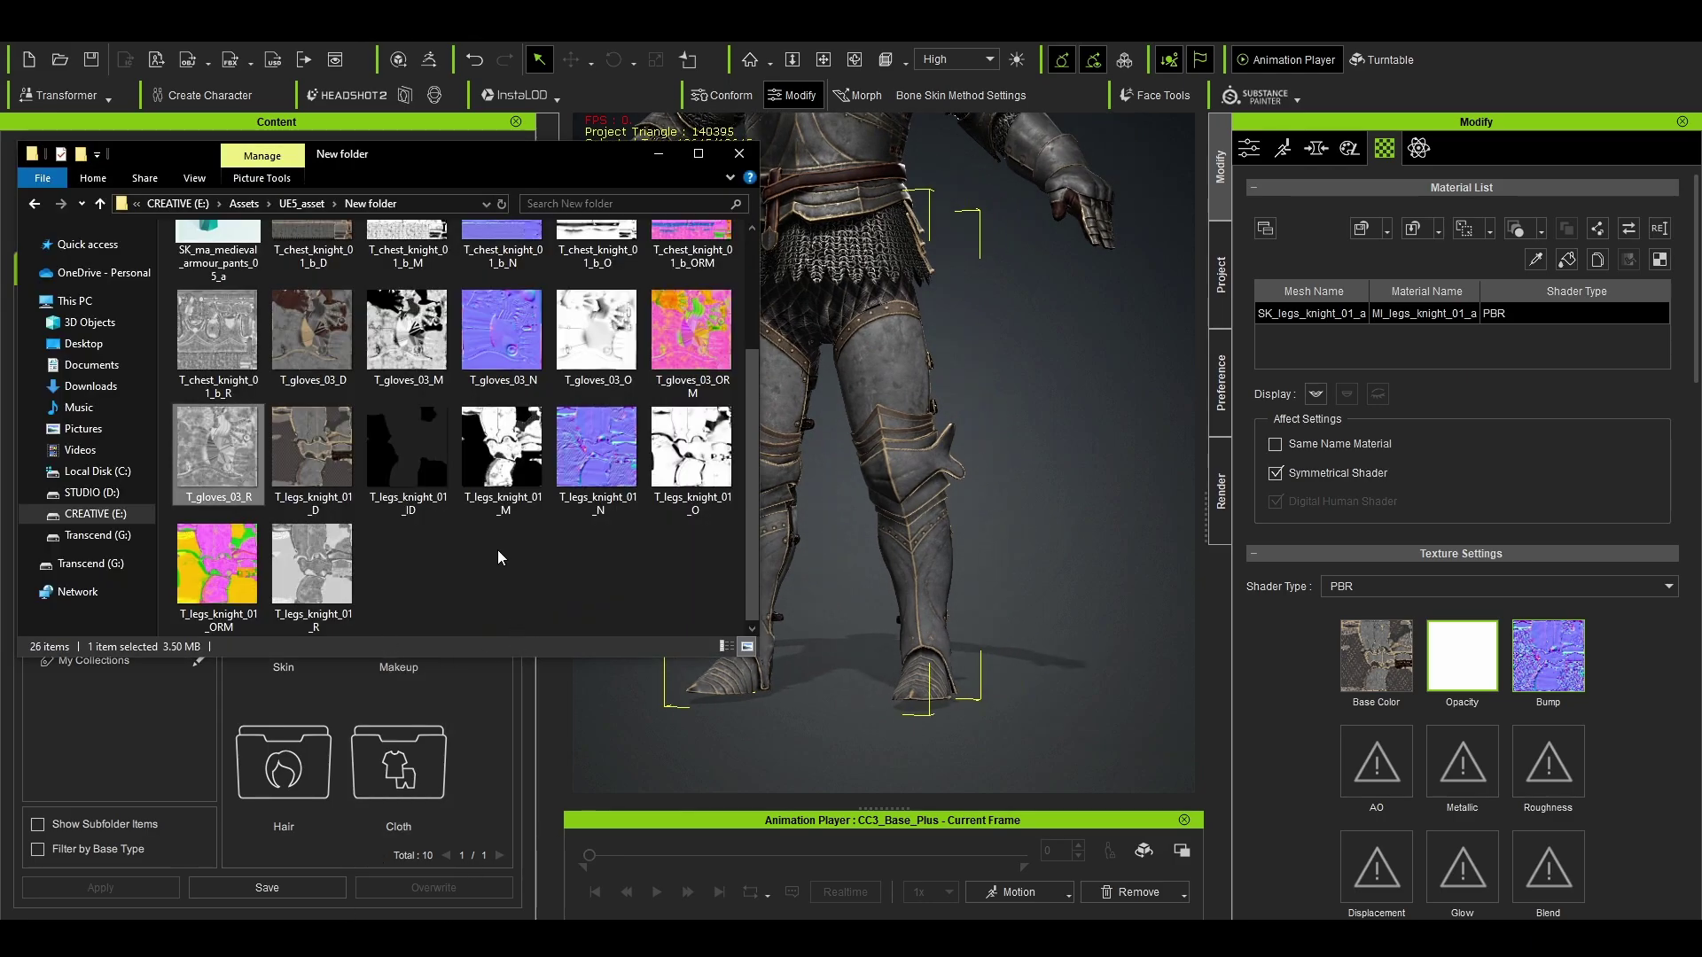
click(321, 462)
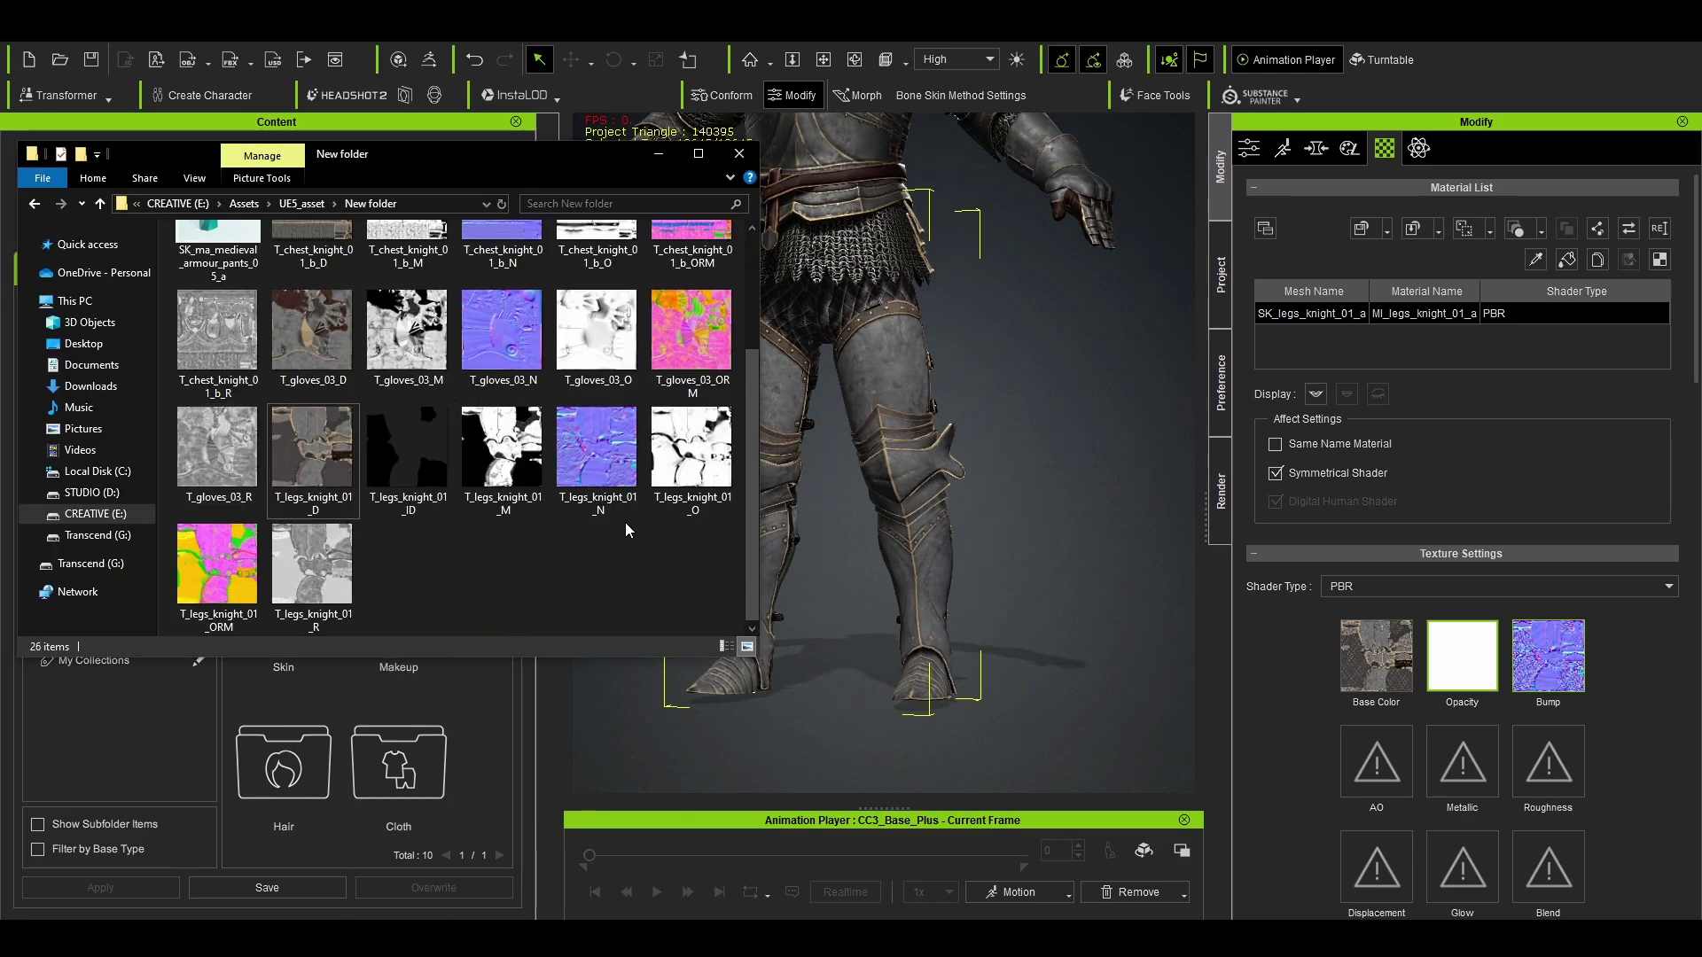
drag(502, 457, 1455, 758)
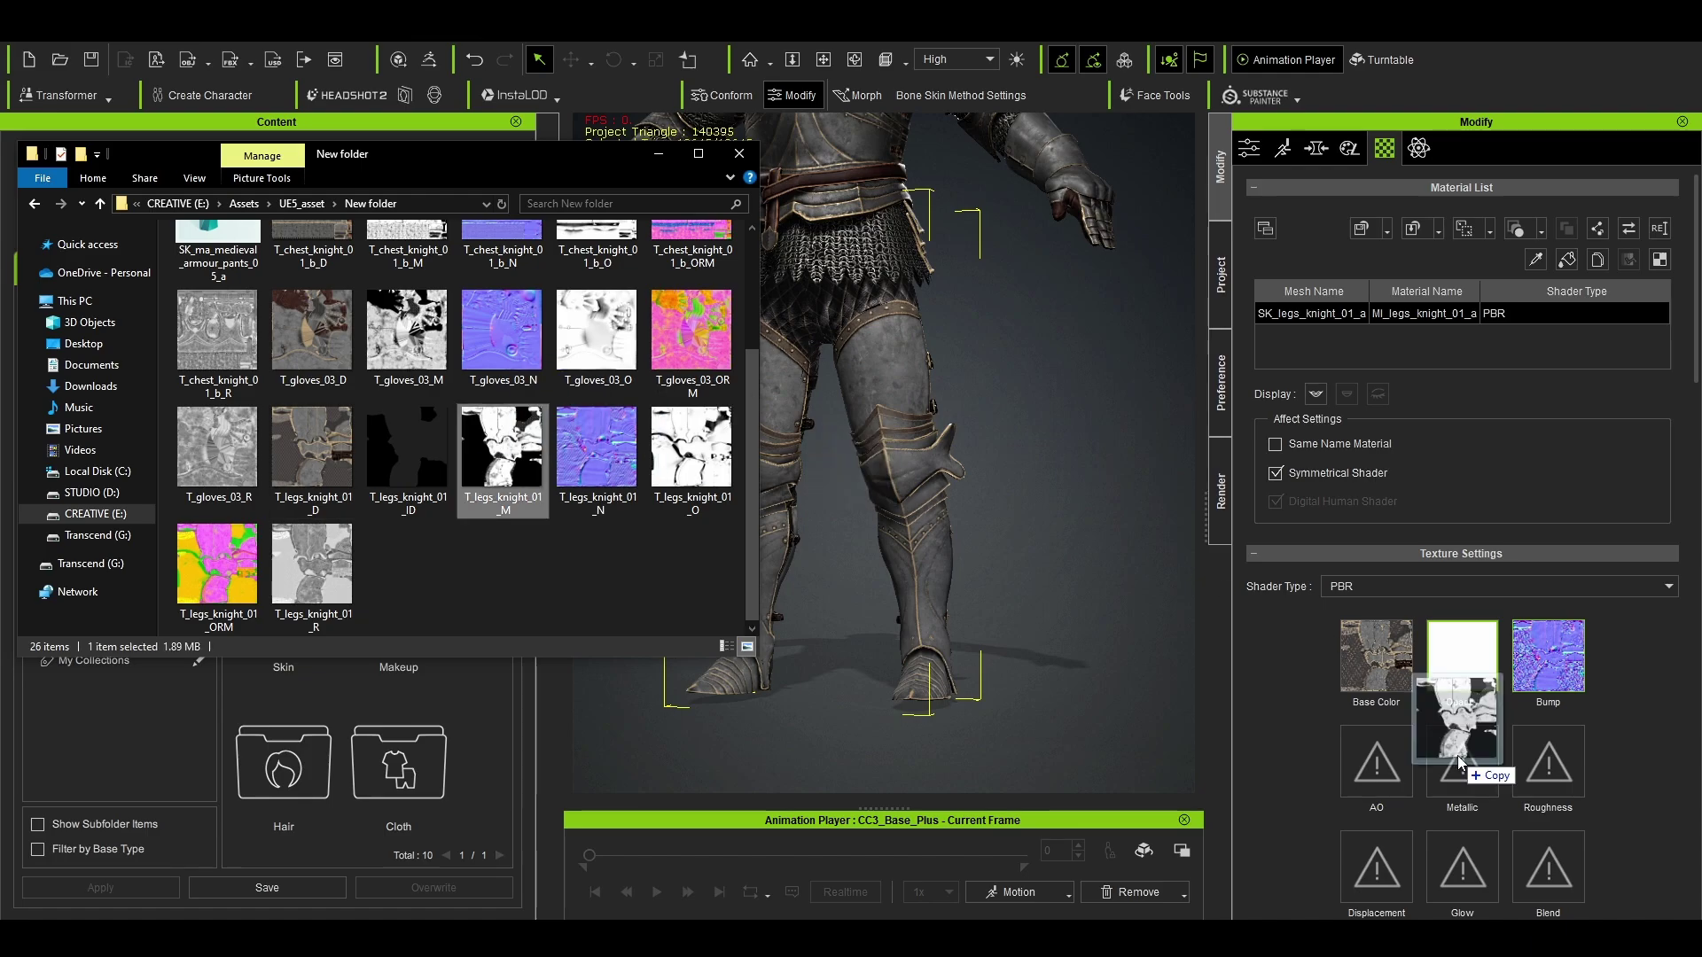
drag(701, 469, 1377, 759)
drag(317, 563, 1544, 764)
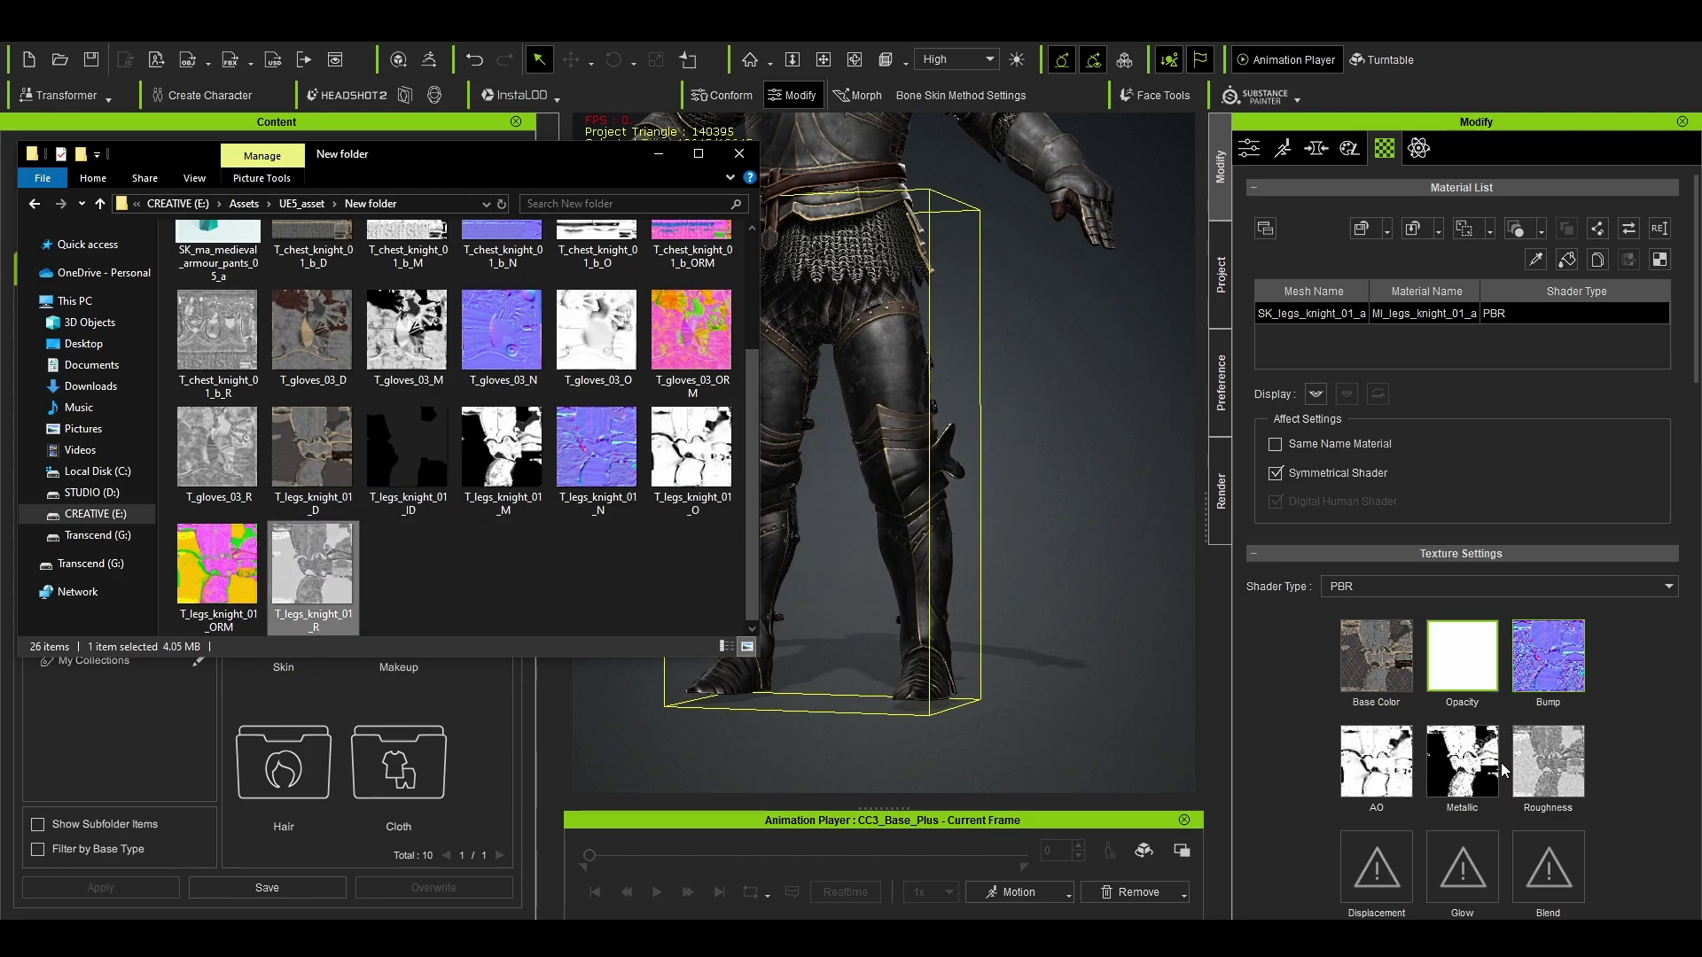
click(1062, 527)
Step: Apply the male Walk_M acting motion to the armoured character and play the animation
scroll(1061, 519, down, 3)
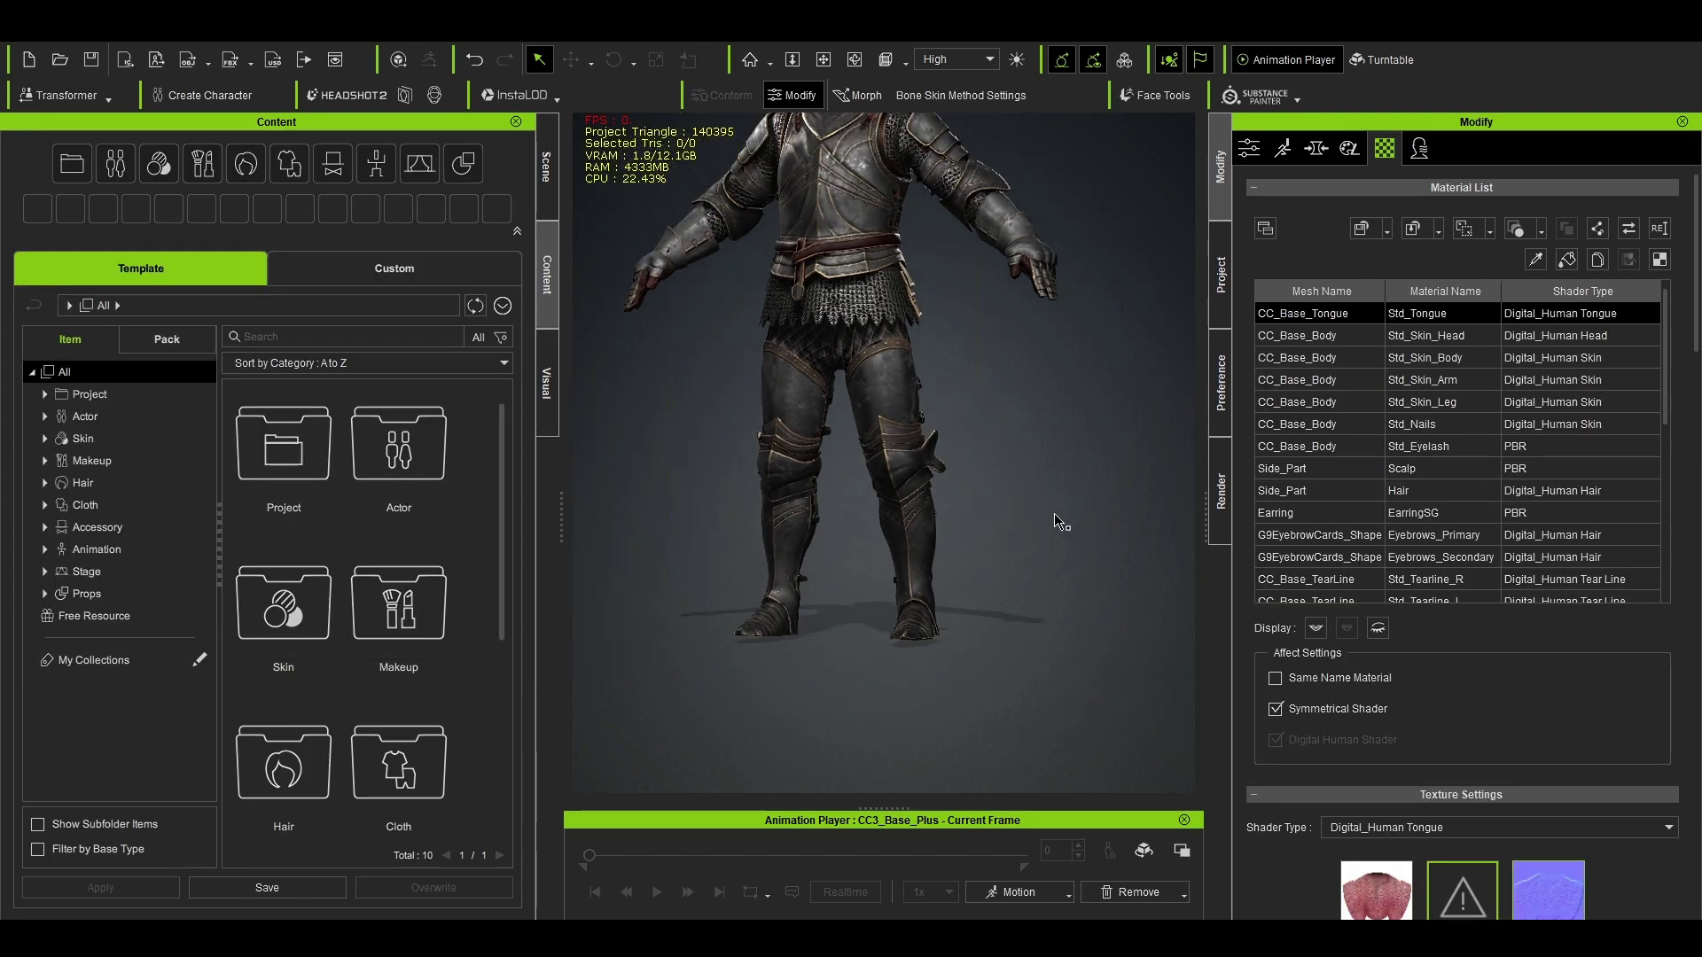
middle_drag(1033, 478, 1078, 591)
right_drag(1078, 591, 1020, 573)
scroll(987, 558, down, 2)
mouse_move(1018, 573)
middle_down()
mouse_move(1045, 582)
mouse_move(1018, 568)
middle_up()
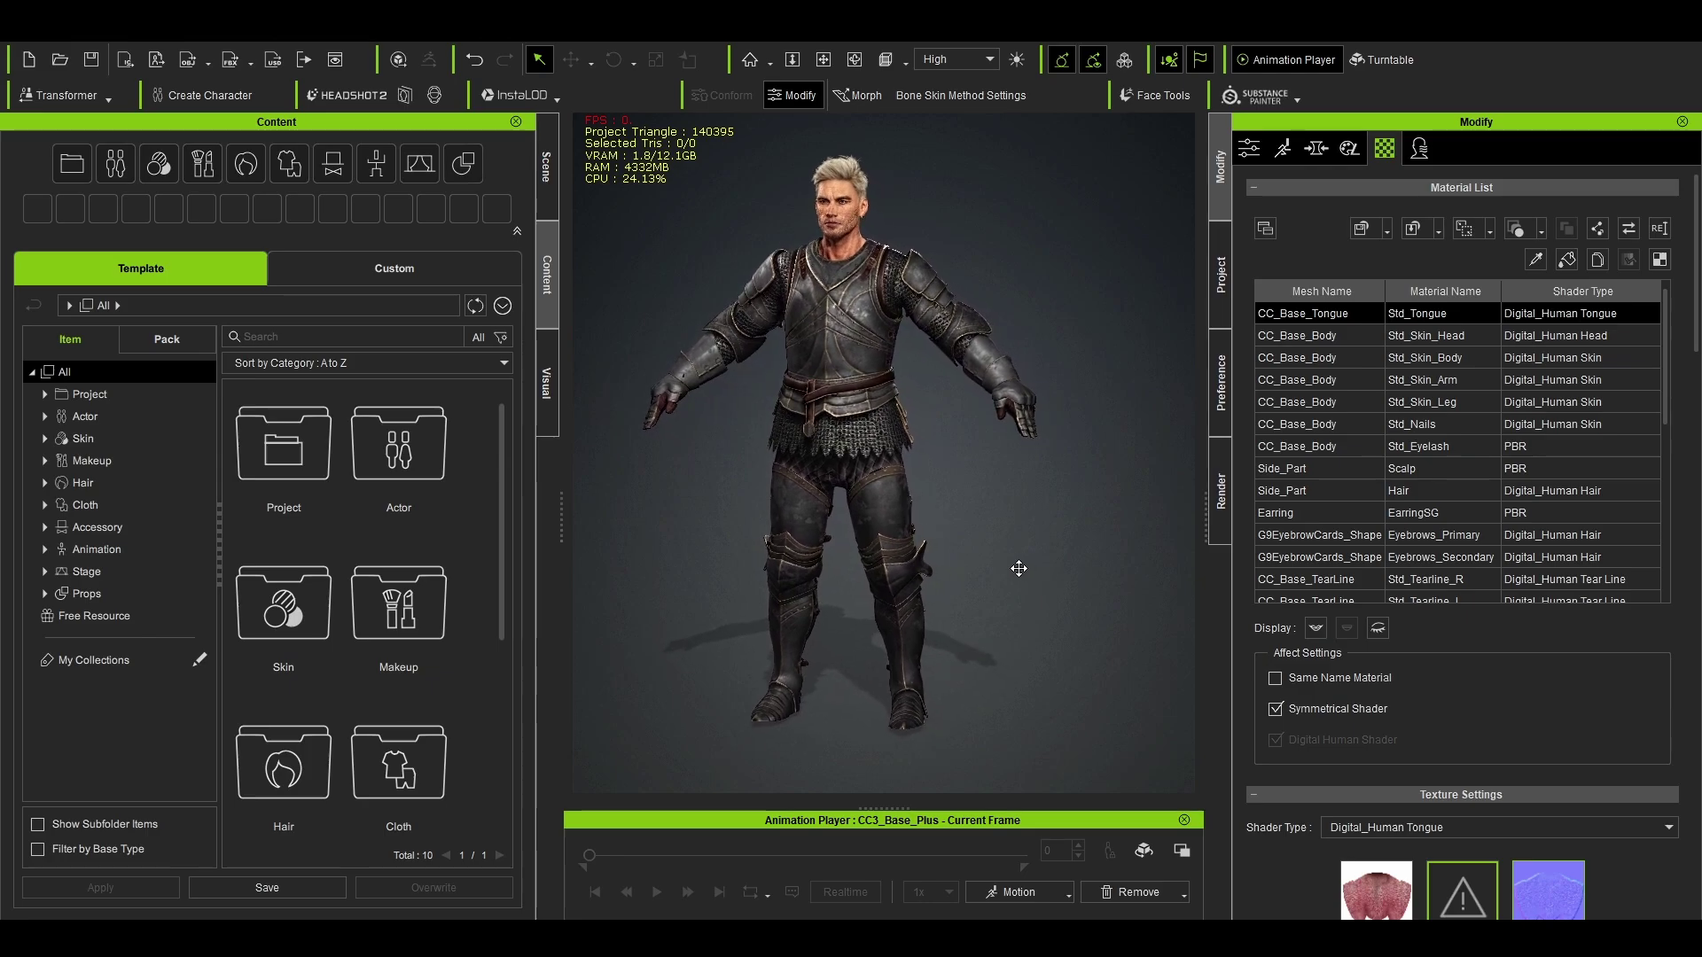
click(1014, 891)
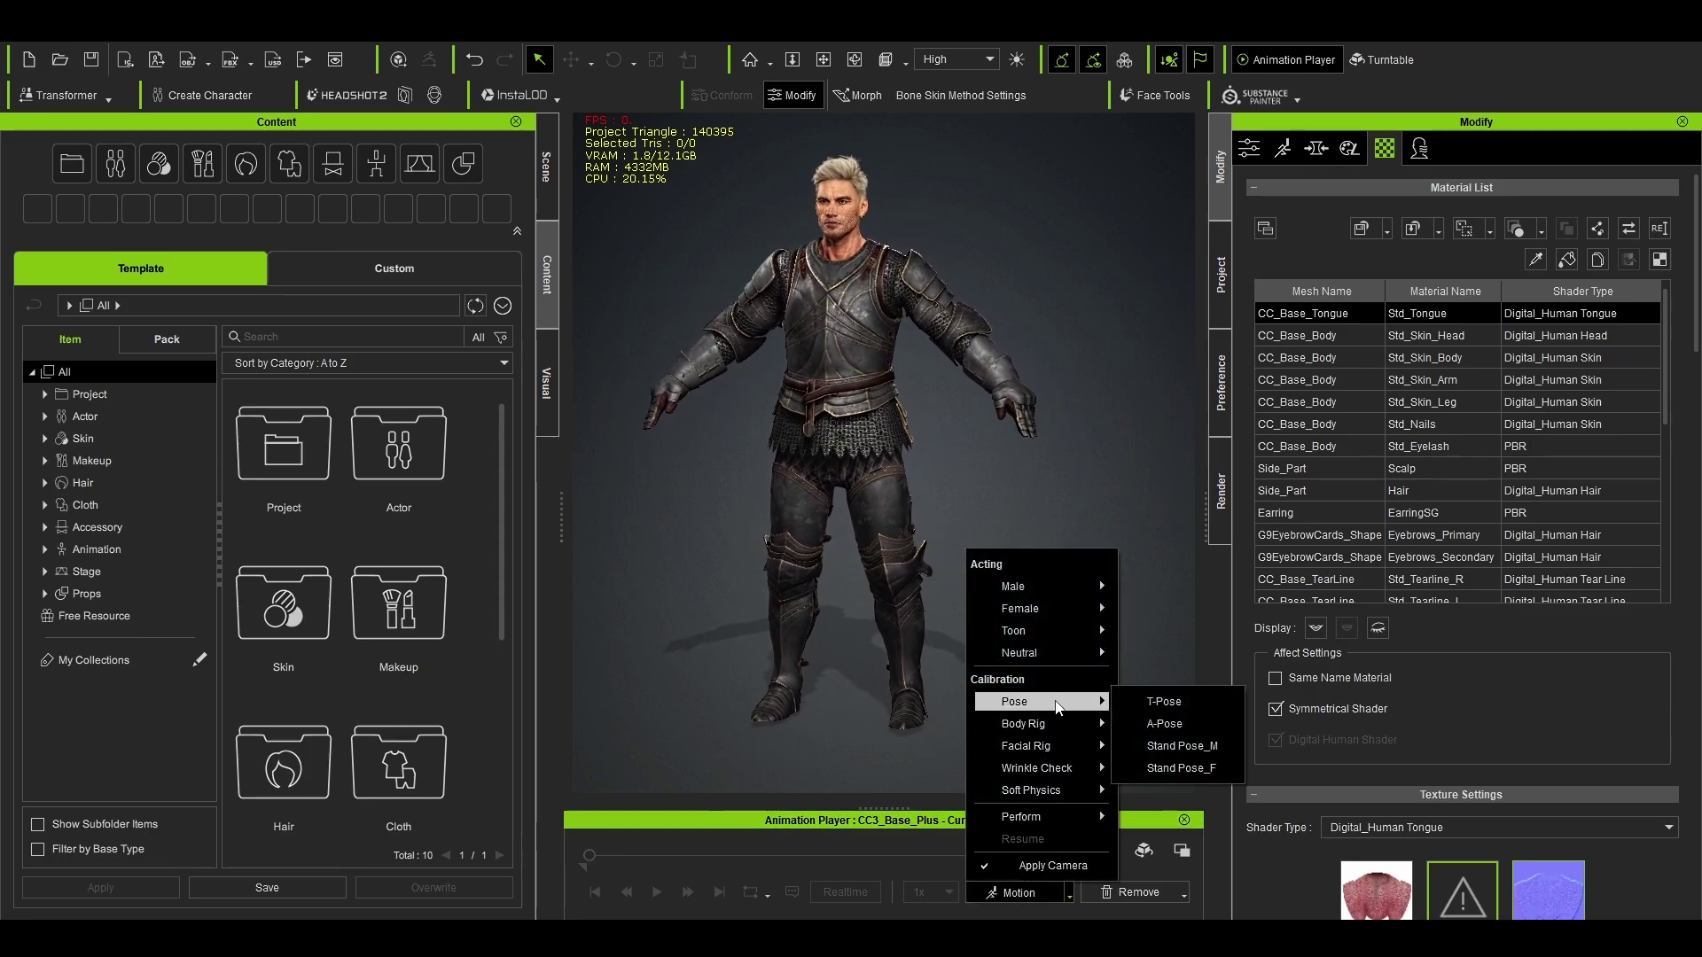
mouse_move(1063, 592)
click(1148, 647)
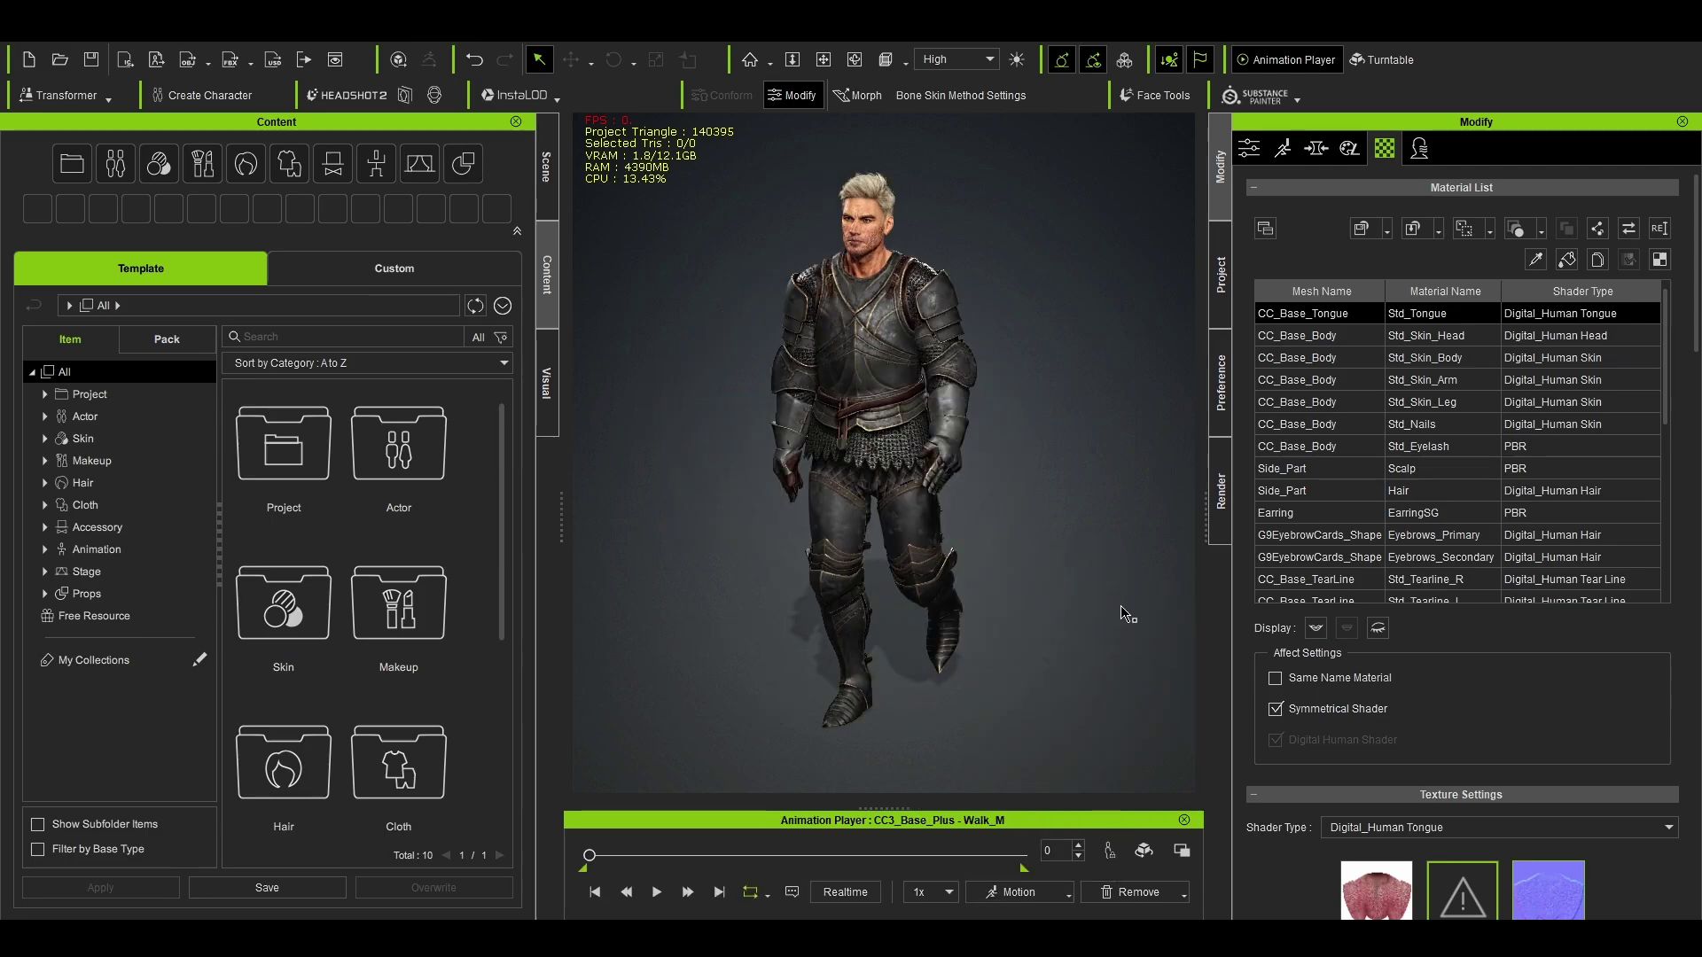
key(space)
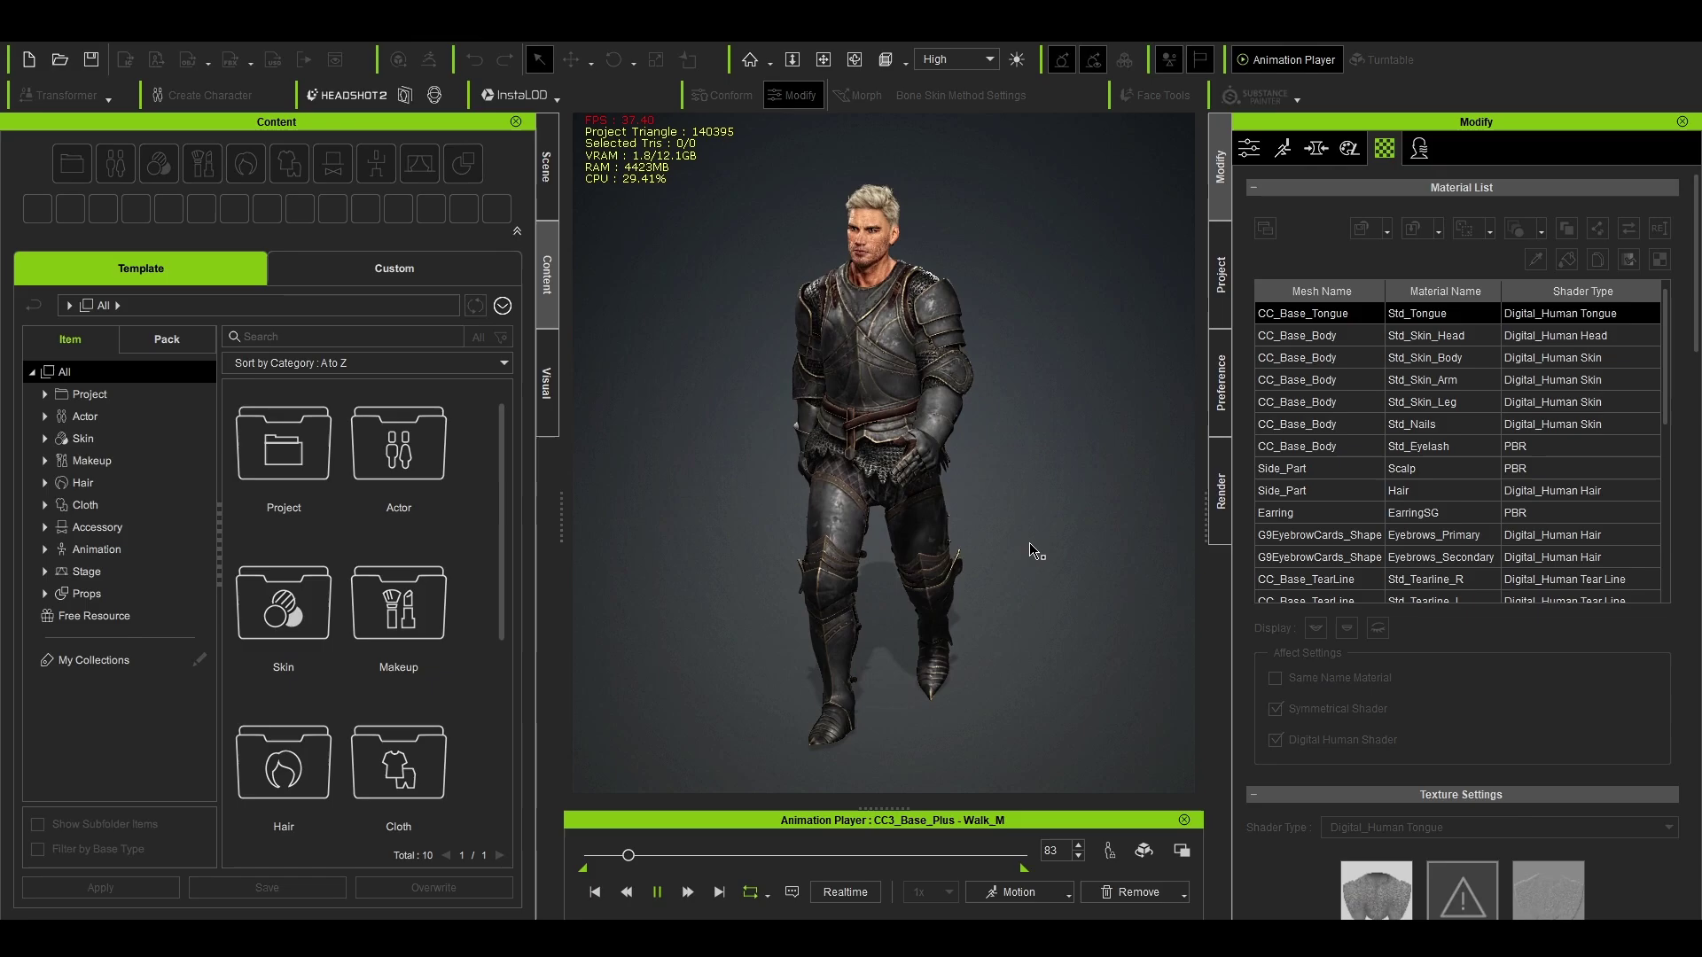
Step: Return the walk animation to its first frame and inspect the chest armour's PhysX weight map
mouse_move(1035, 548)
right_down()
mouse_move(797, 539)
mouse_move(1064, 537)
right_up()
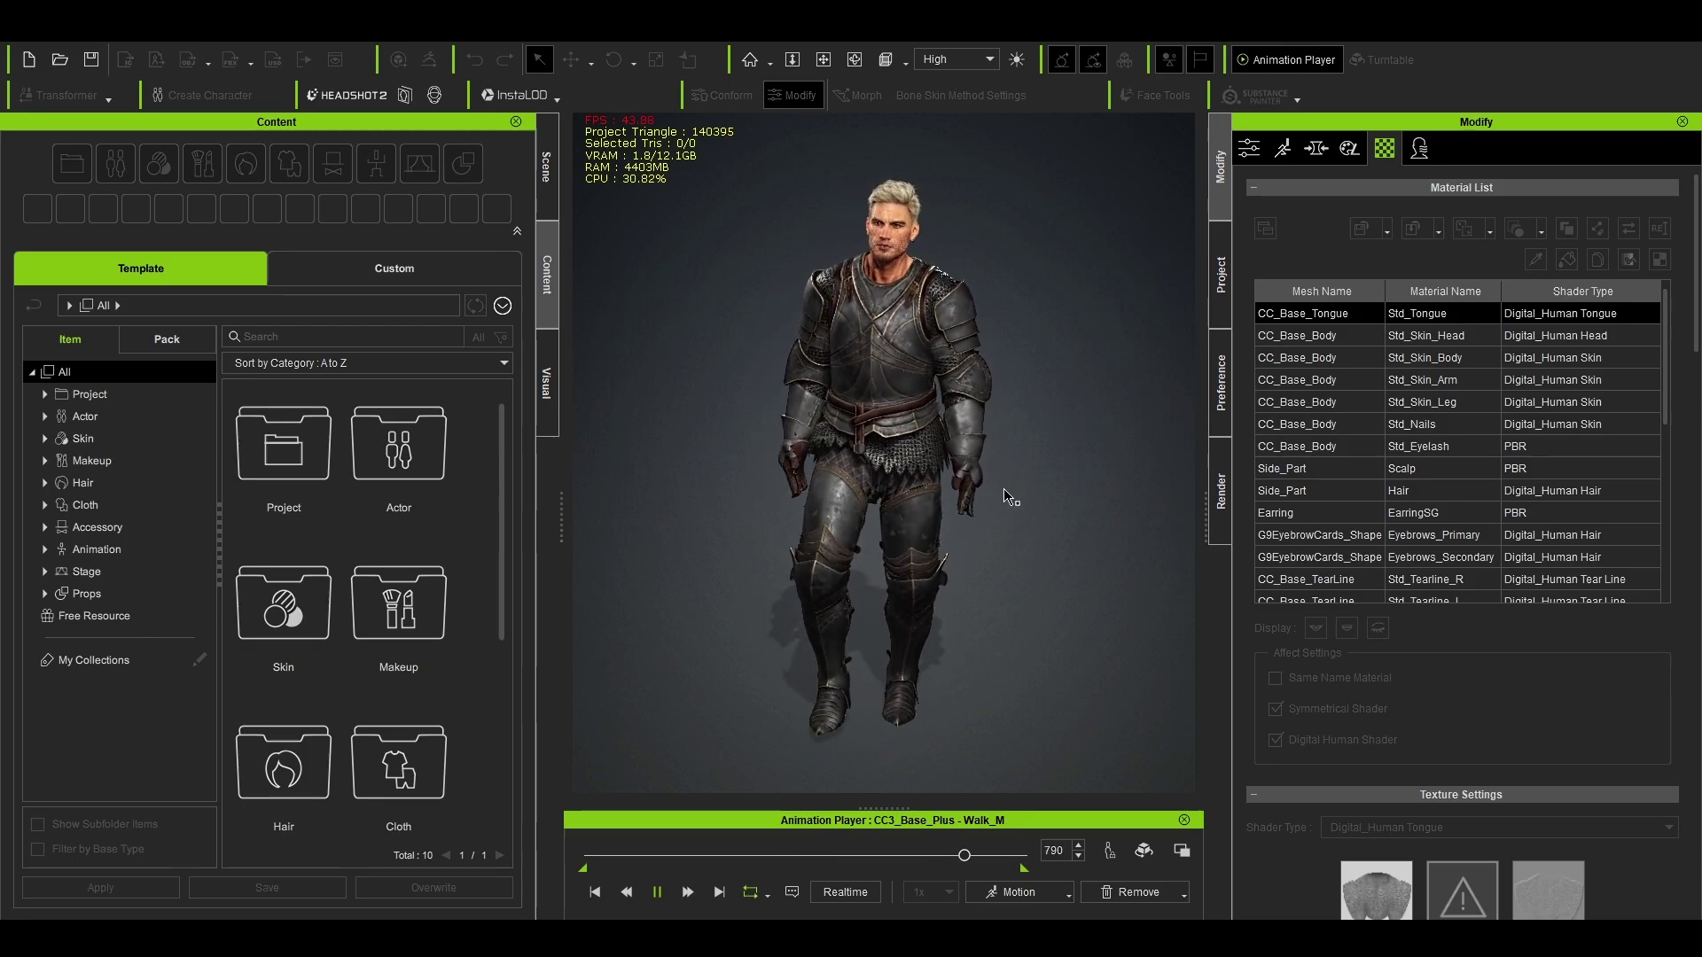
click(594, 892)
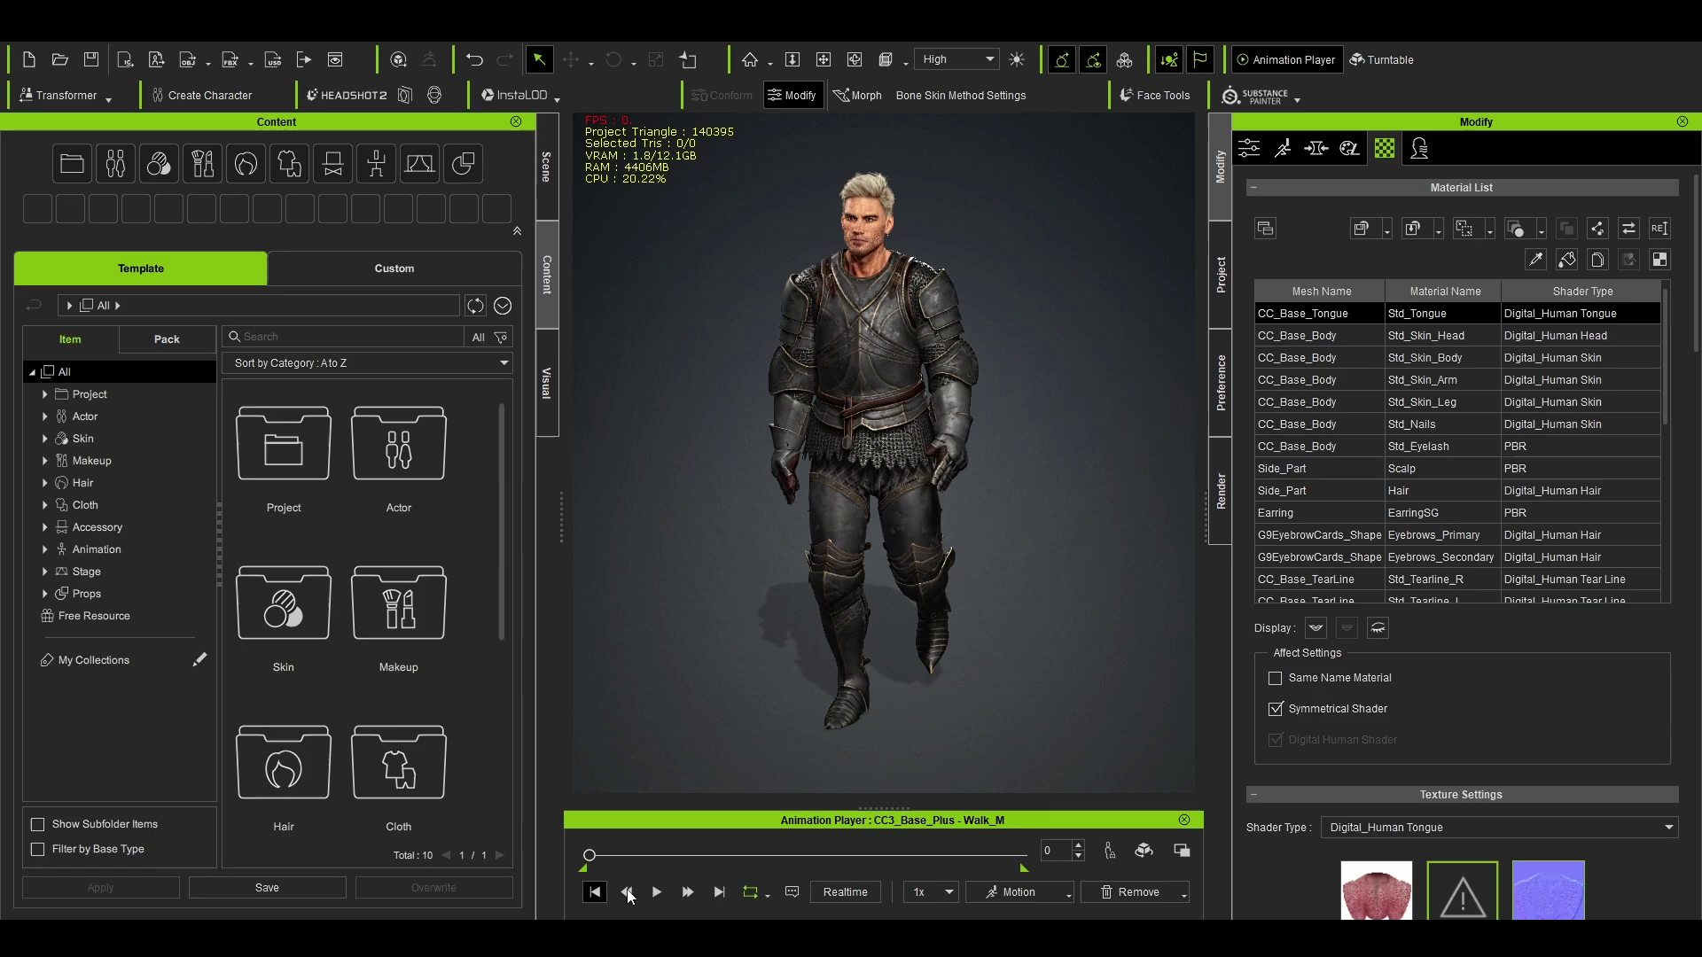
click(904, 457)
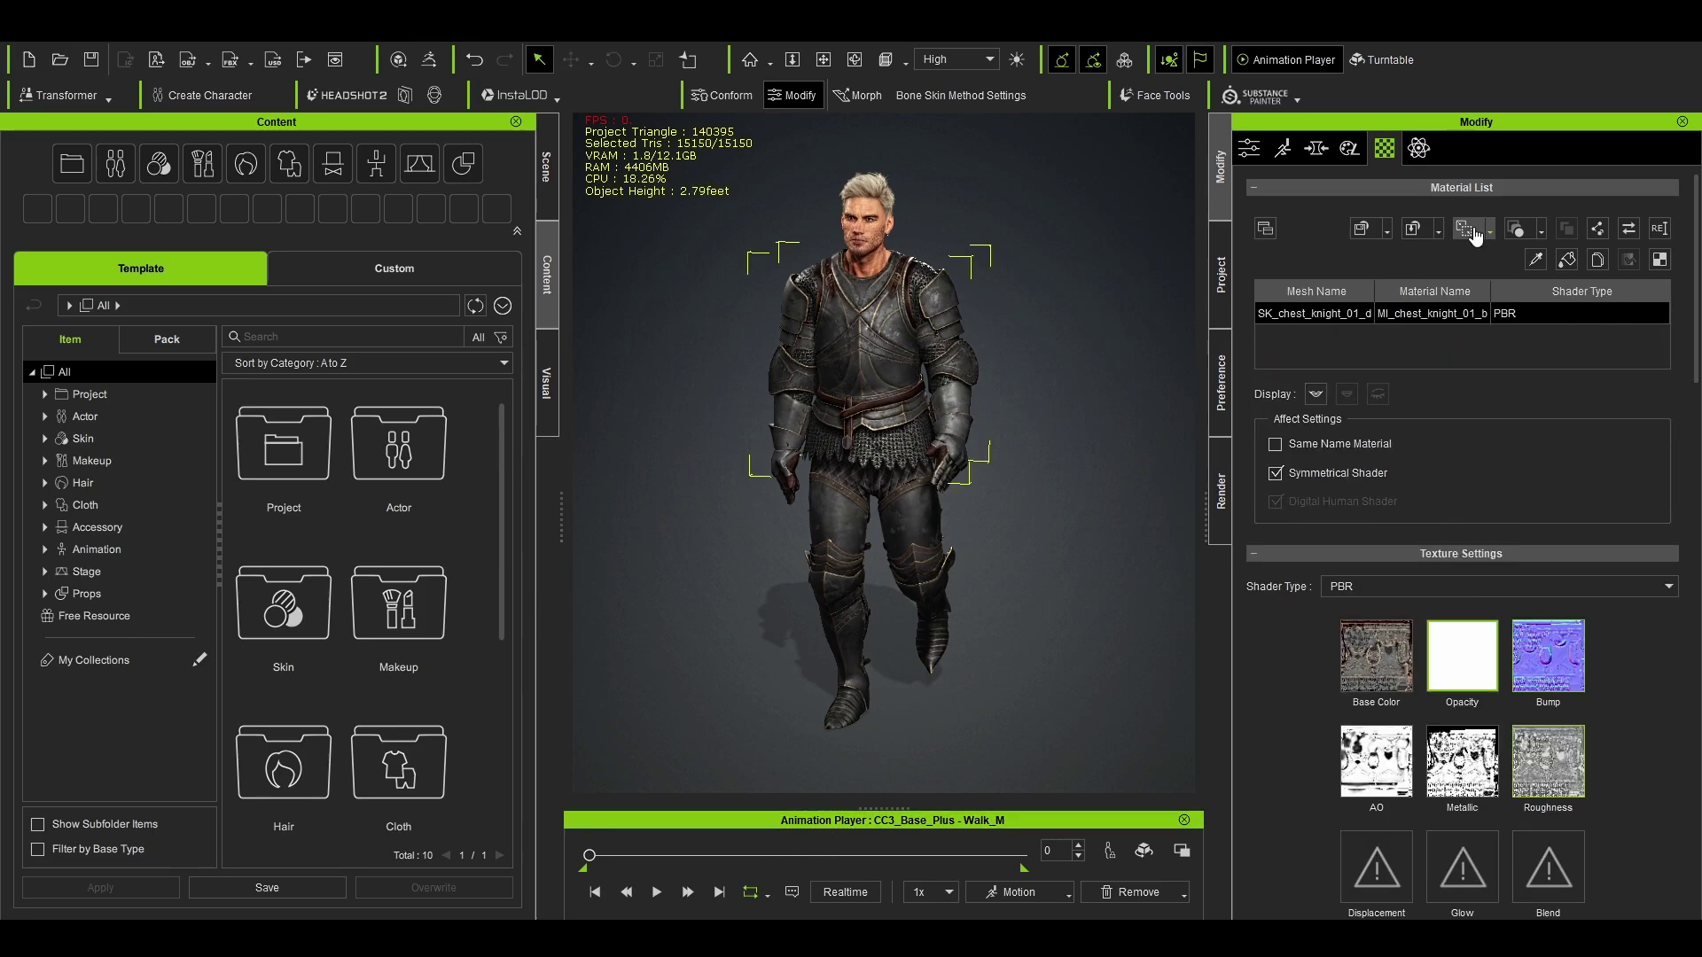
click(1428, 152)
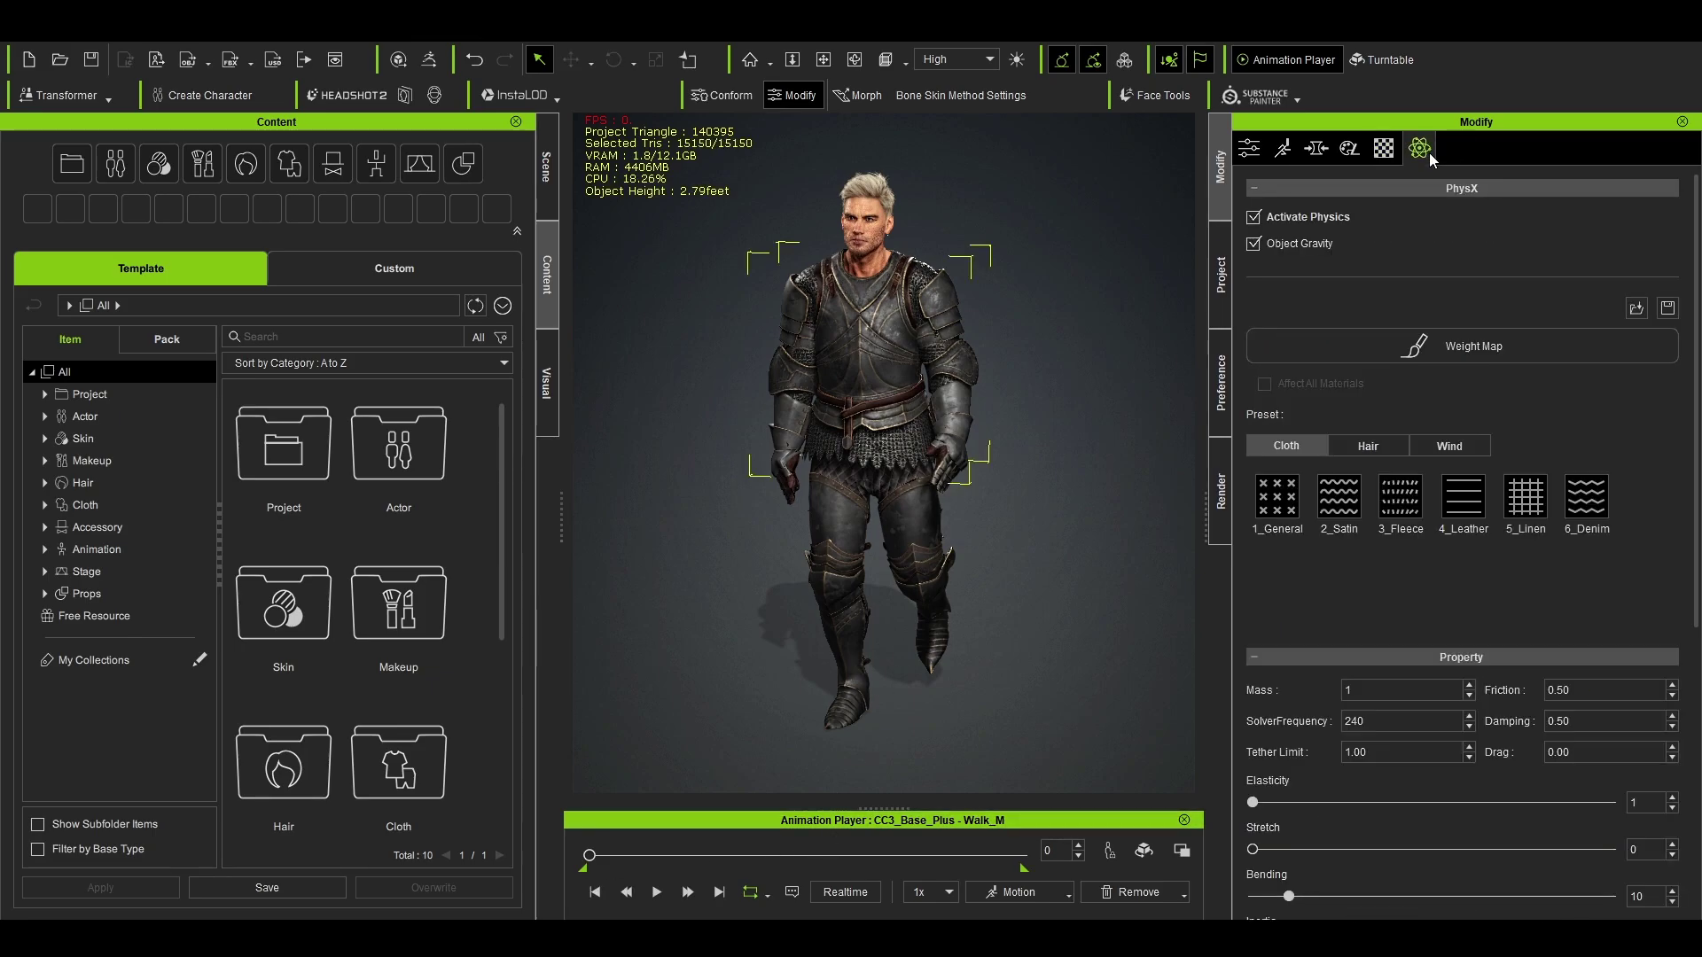
click(1354, 347)
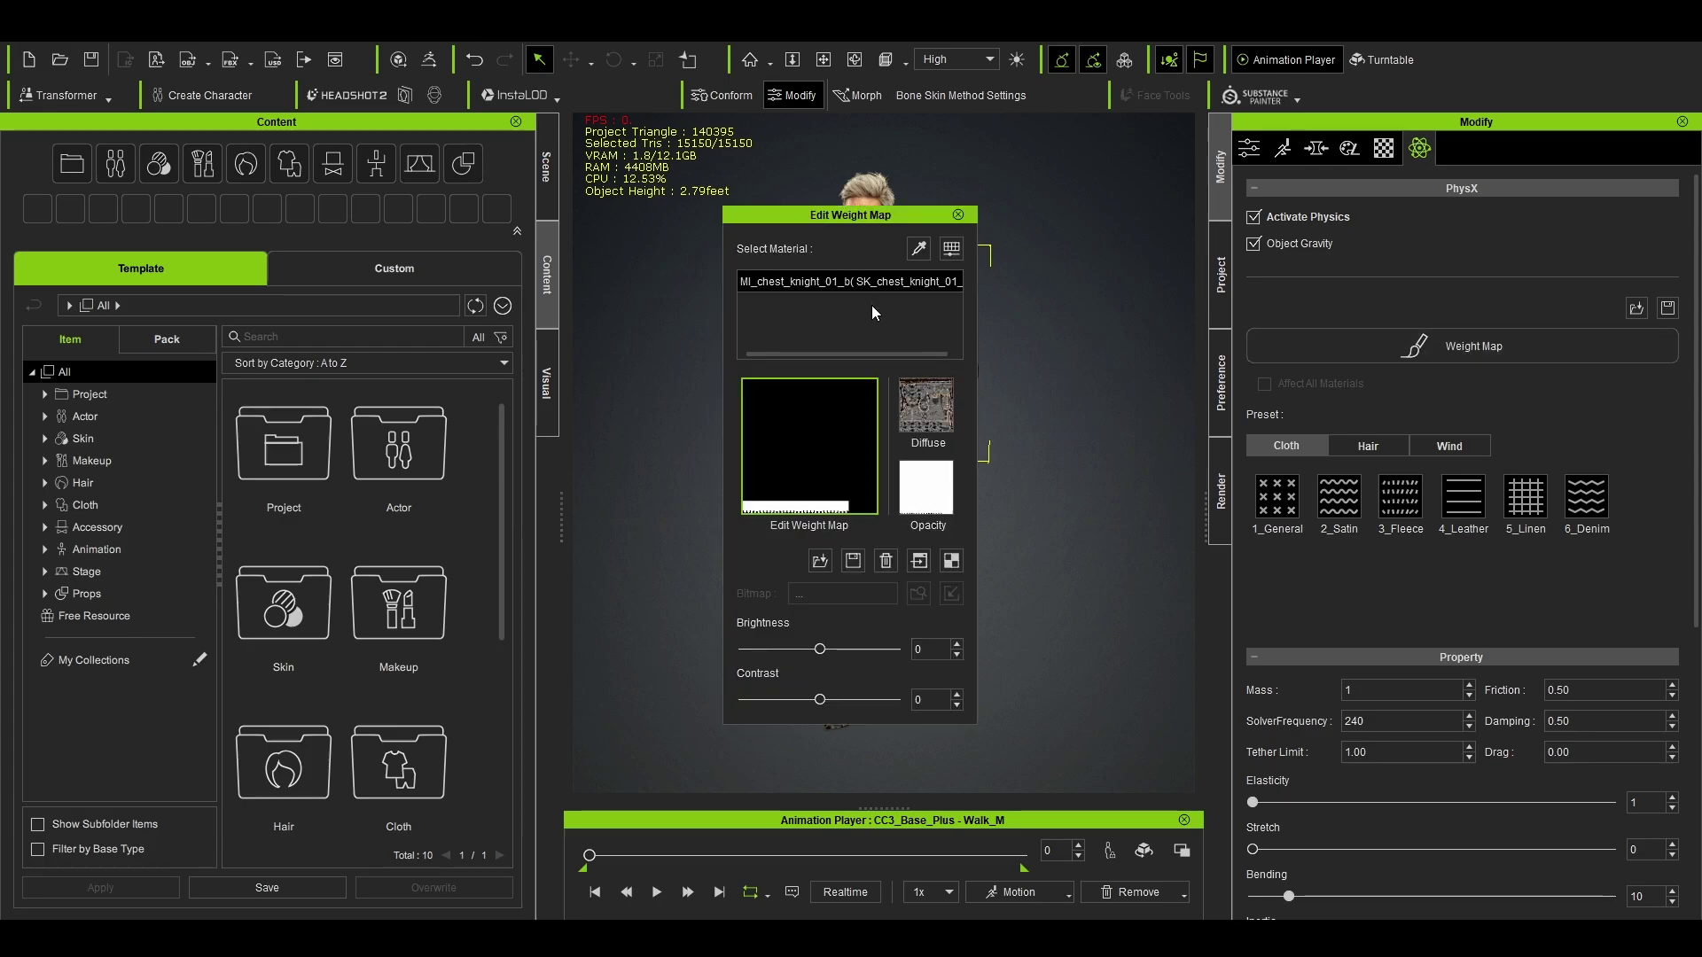
click(958, 215)
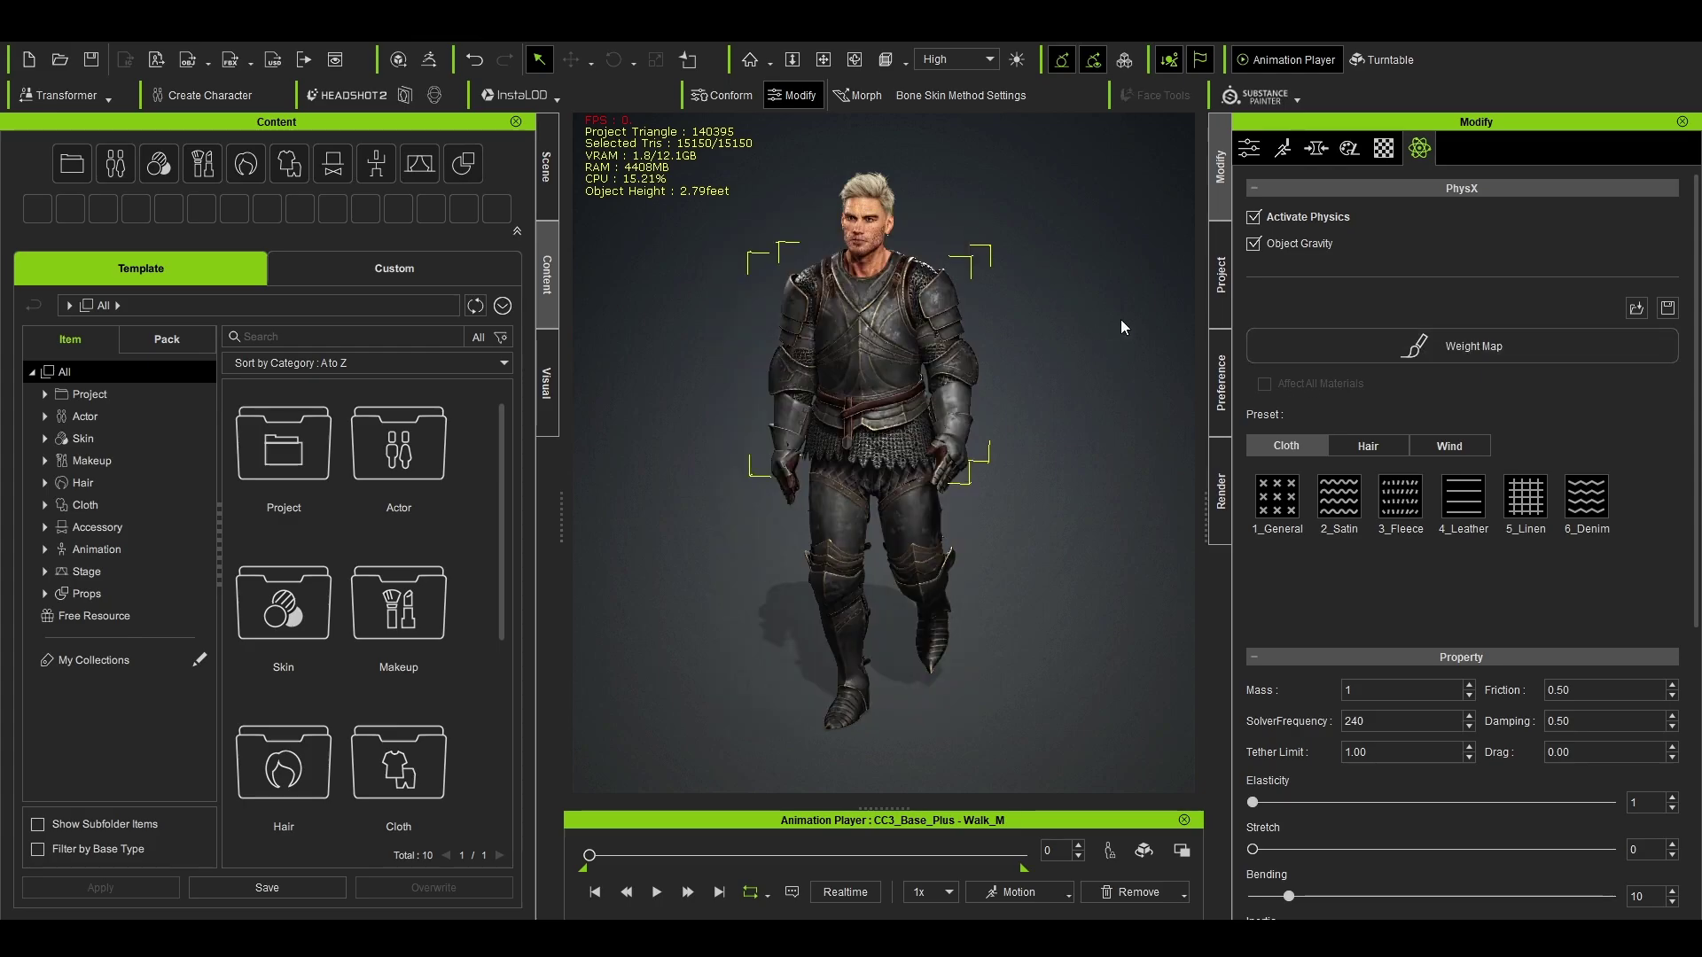
click(1119, 321)
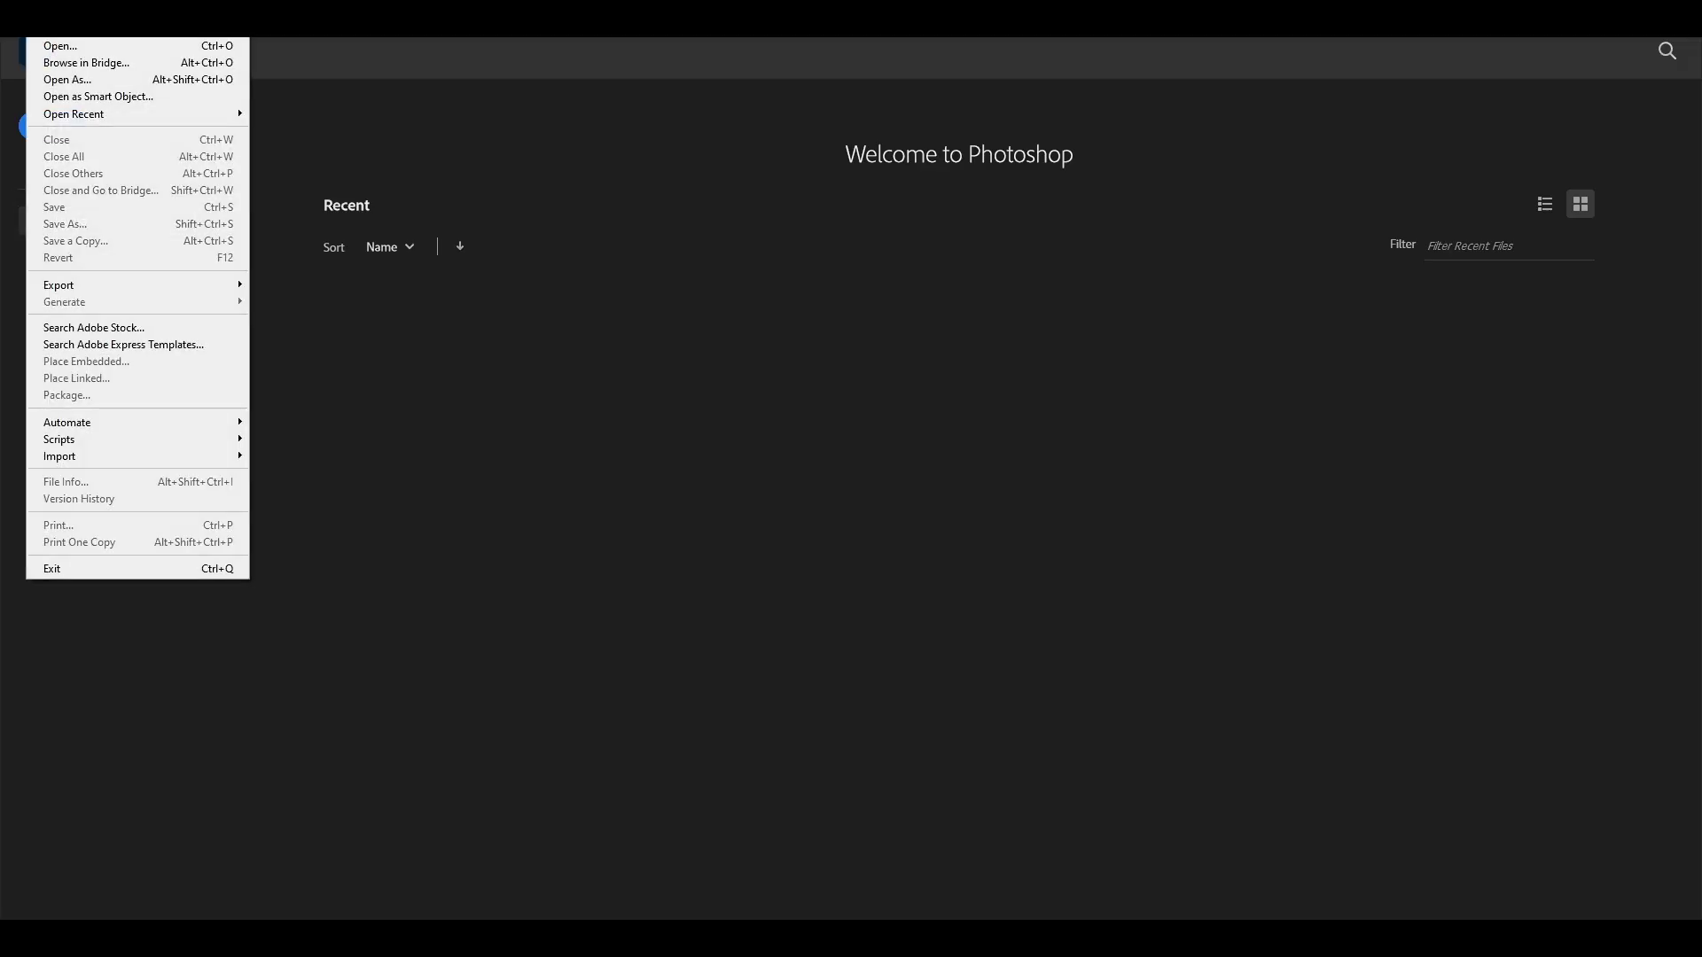
Step: Switch to Photoshop, open T_chest_knight_01_b_D.PNG and add an empty layer beneath the texture layer
click(60, 46)
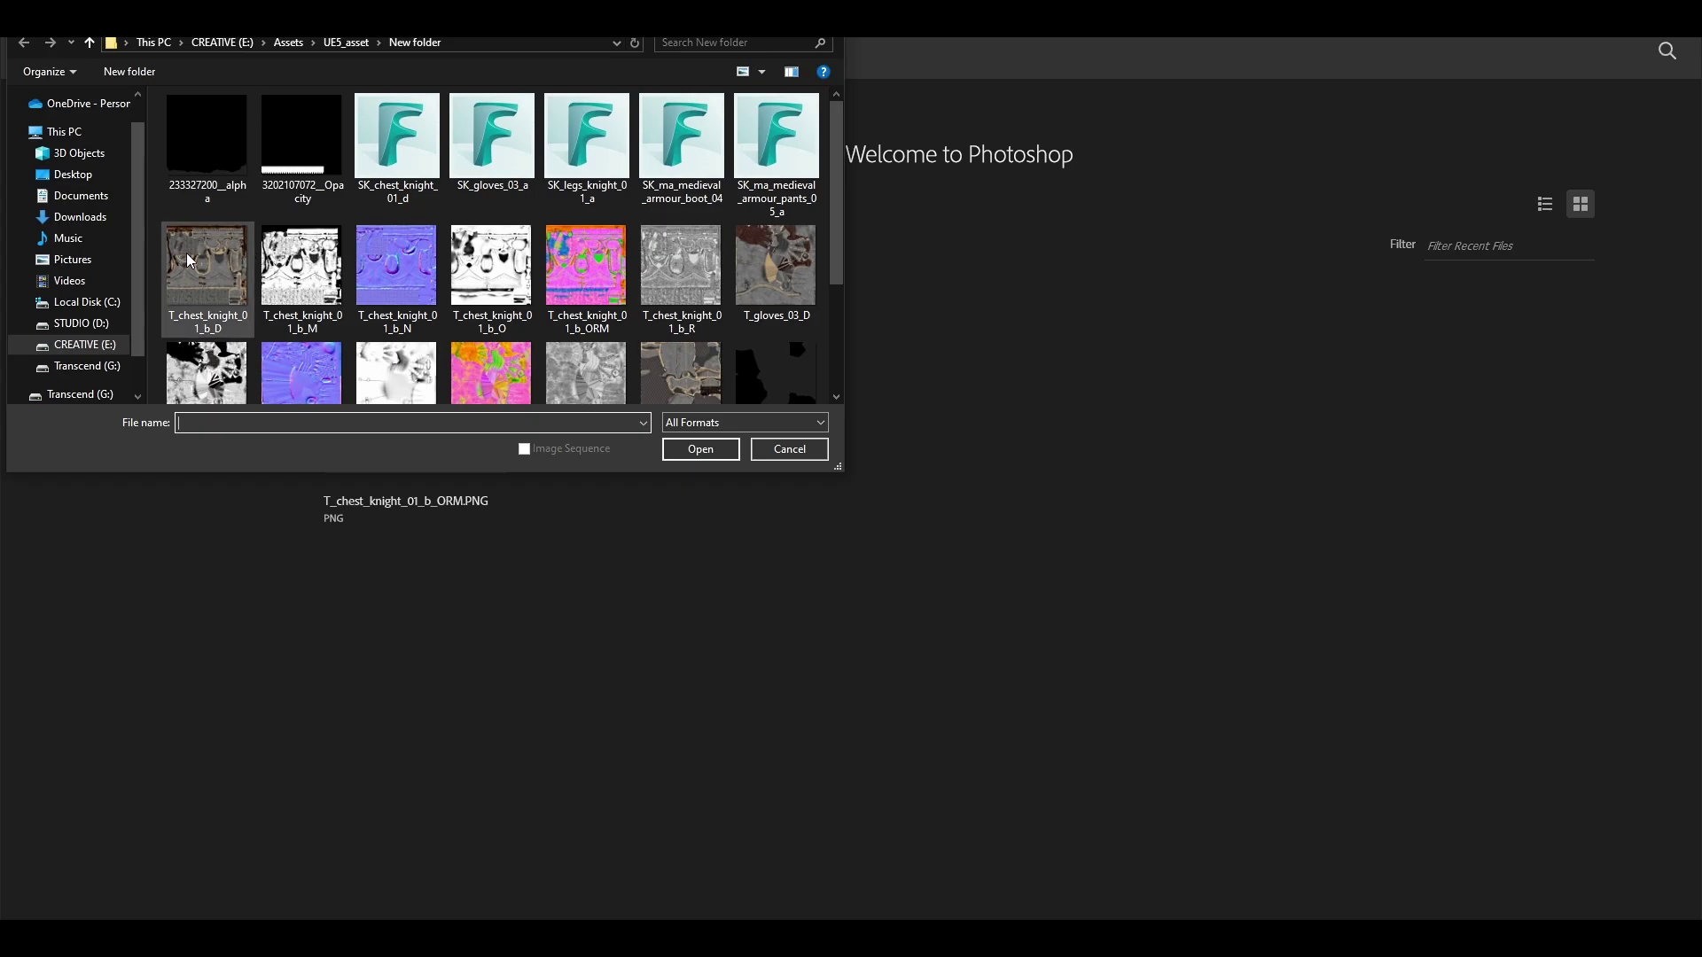
double_click(190, 260)
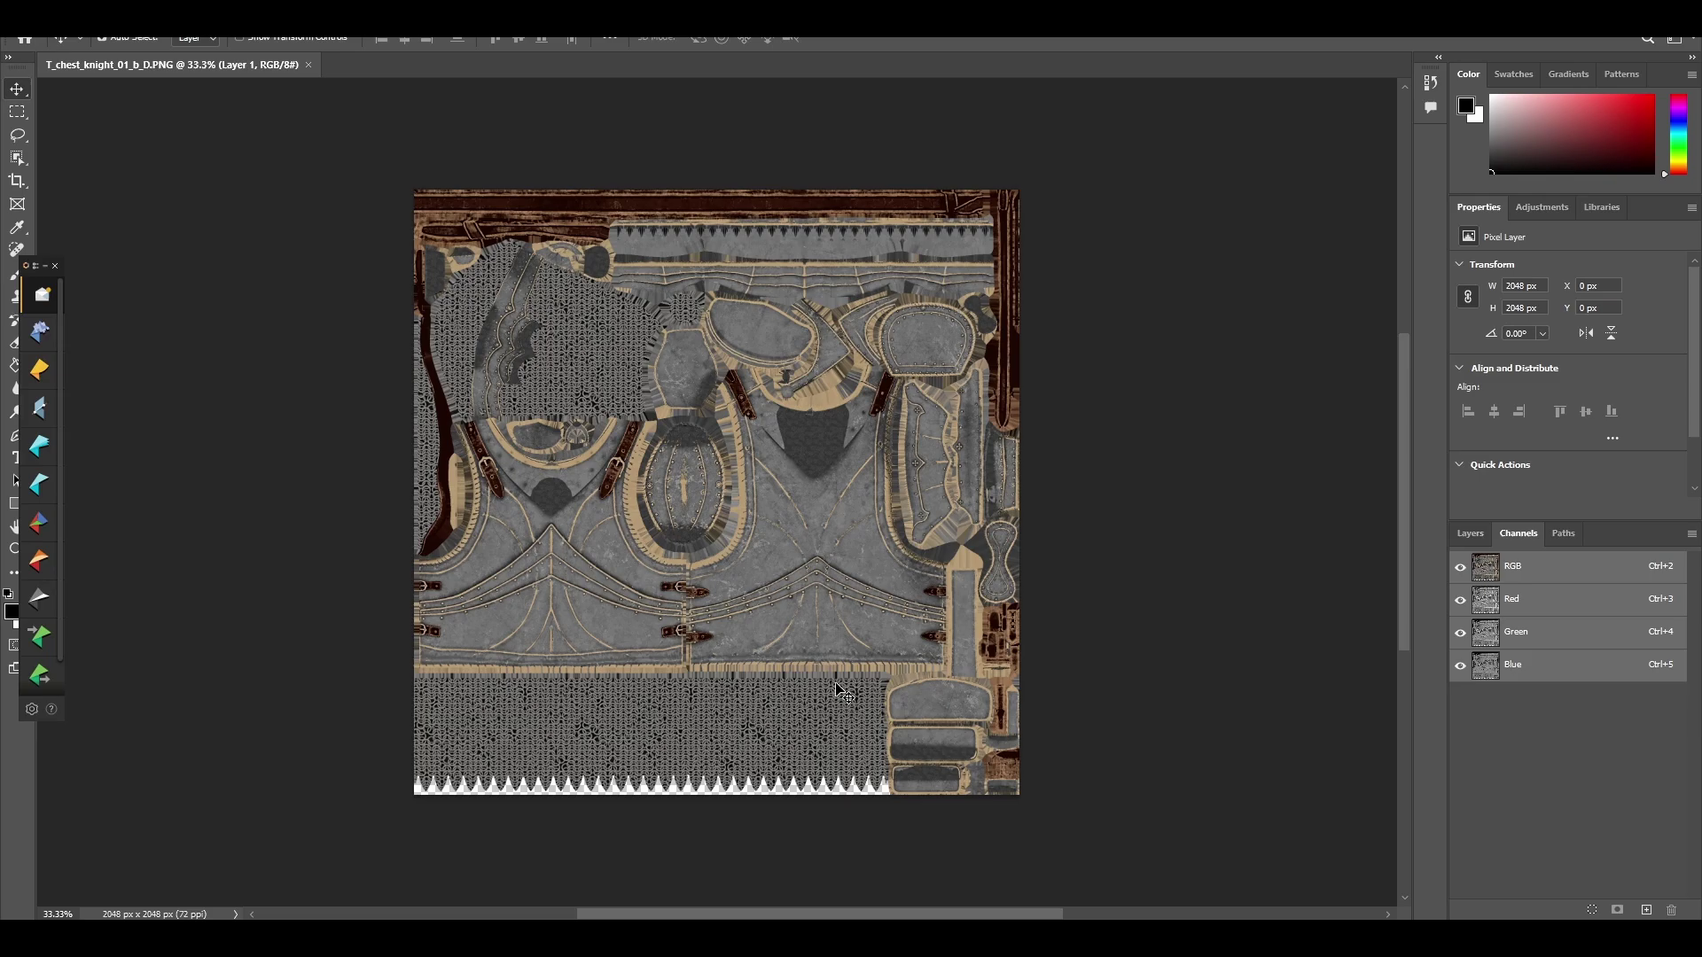
click(1469, 536)
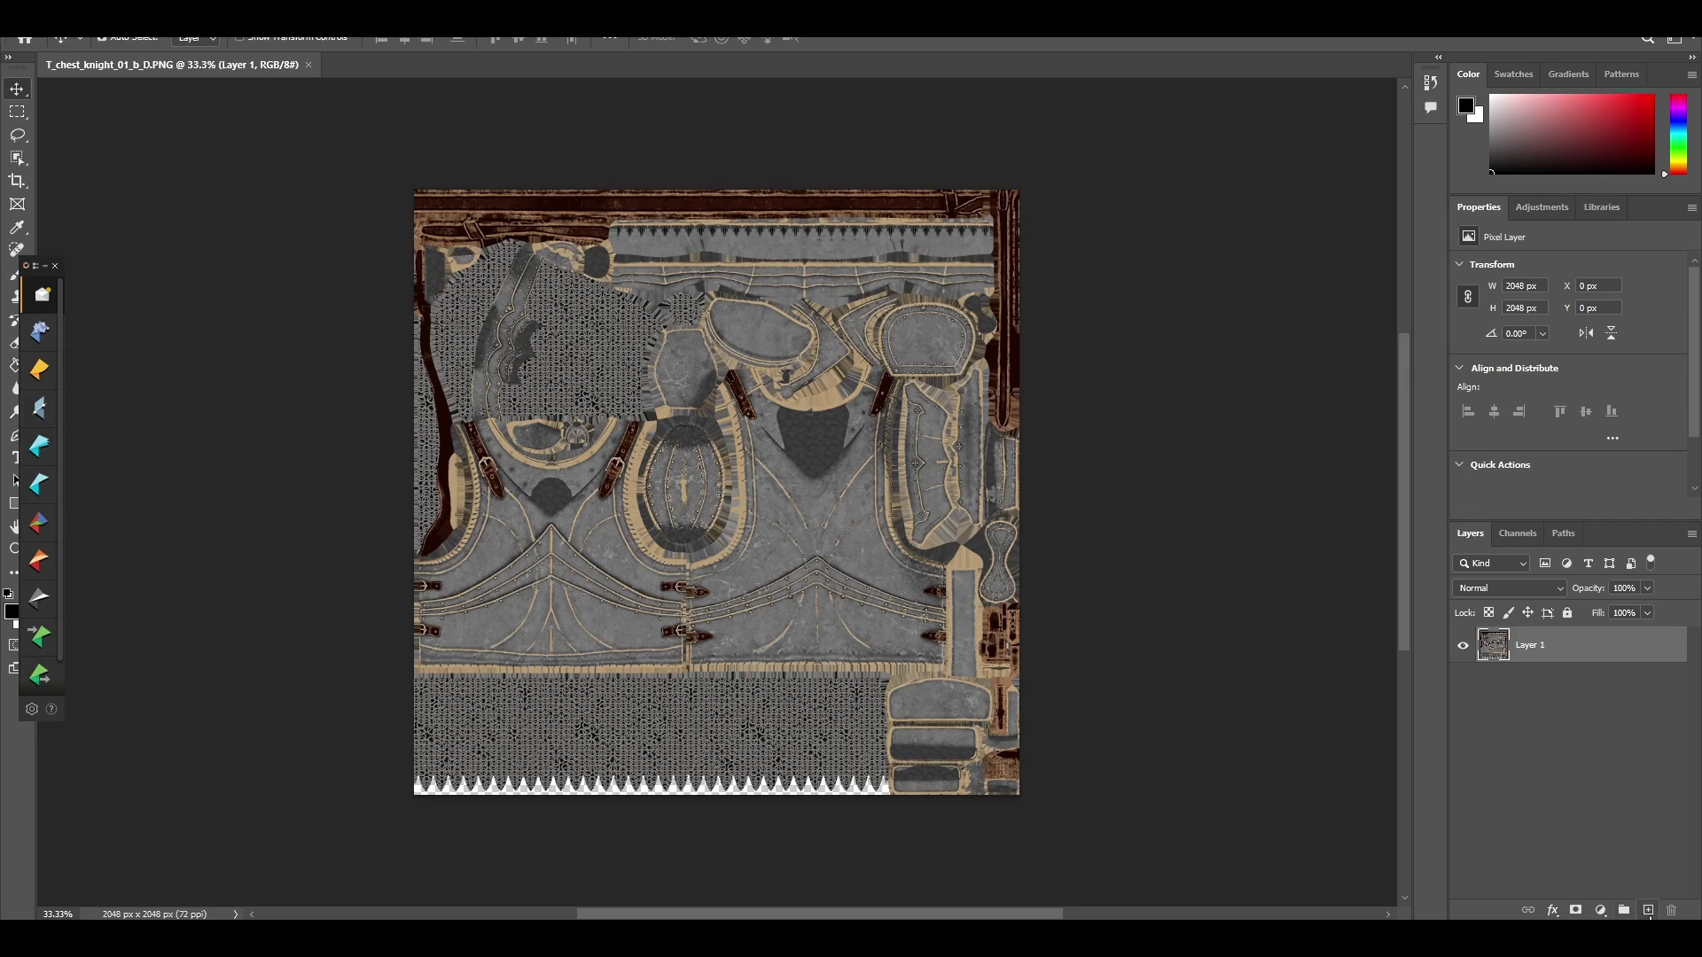
click(1647, 911)
drag(1573, 652, 1578, 684)
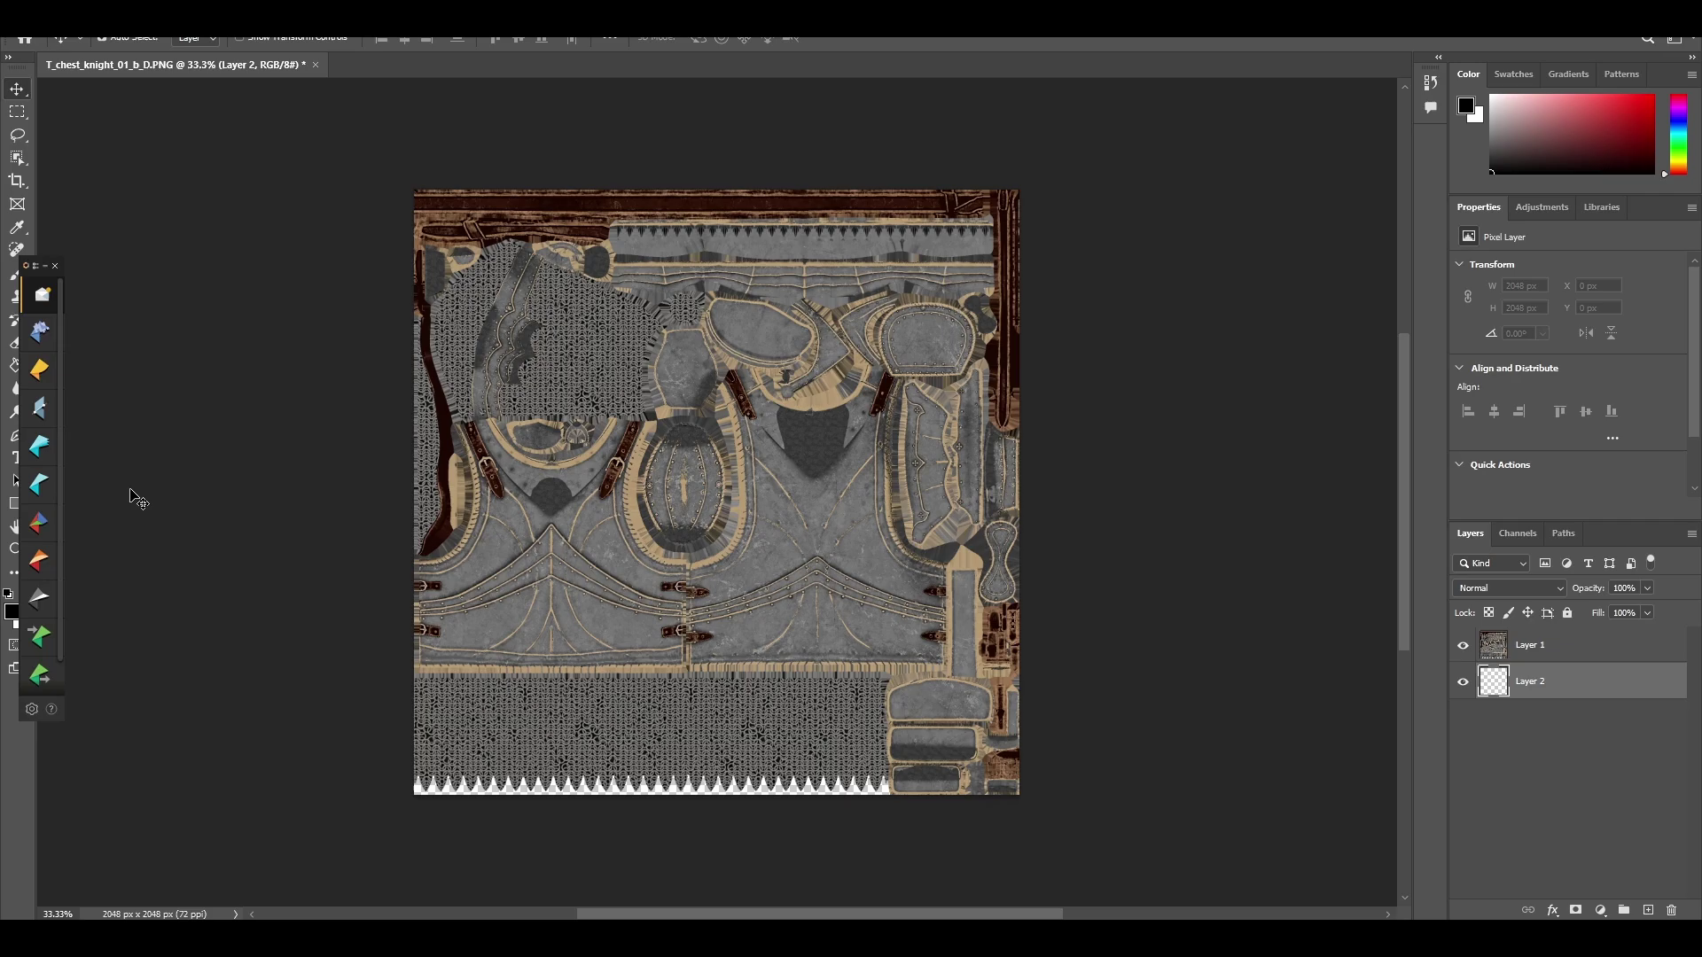
Step: Fill the new layer beneath the texture with solid black using the Paint Bucket tool
click(55, 266)
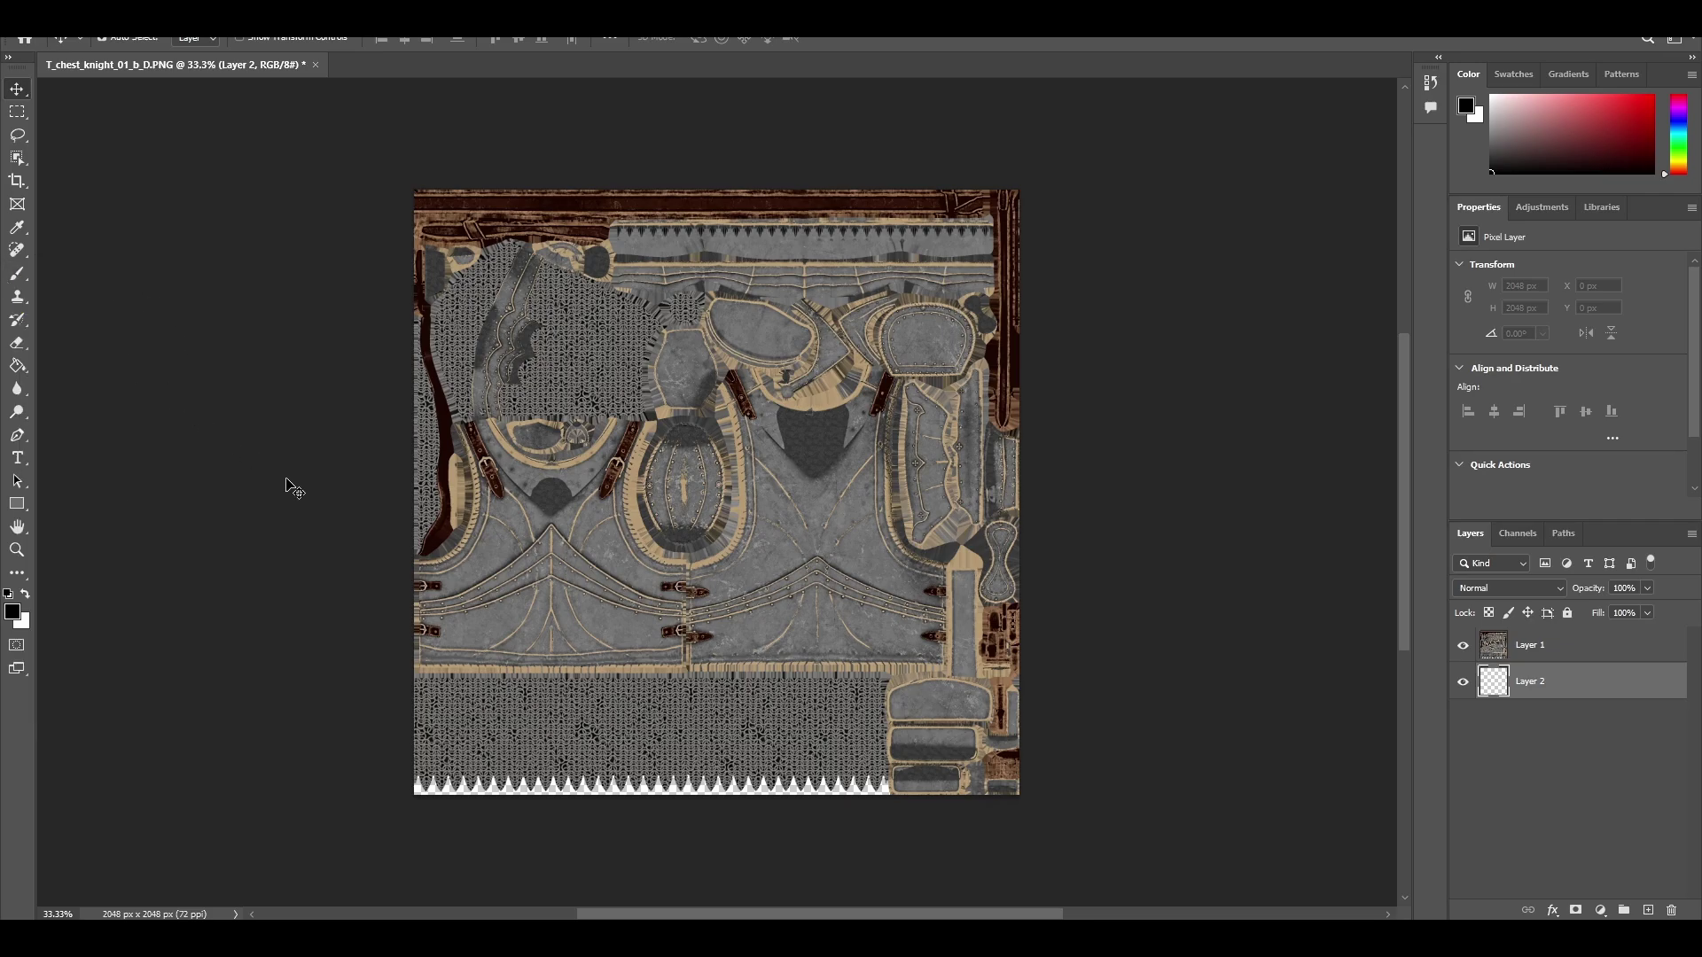
key(g)
right_click(16, 377)
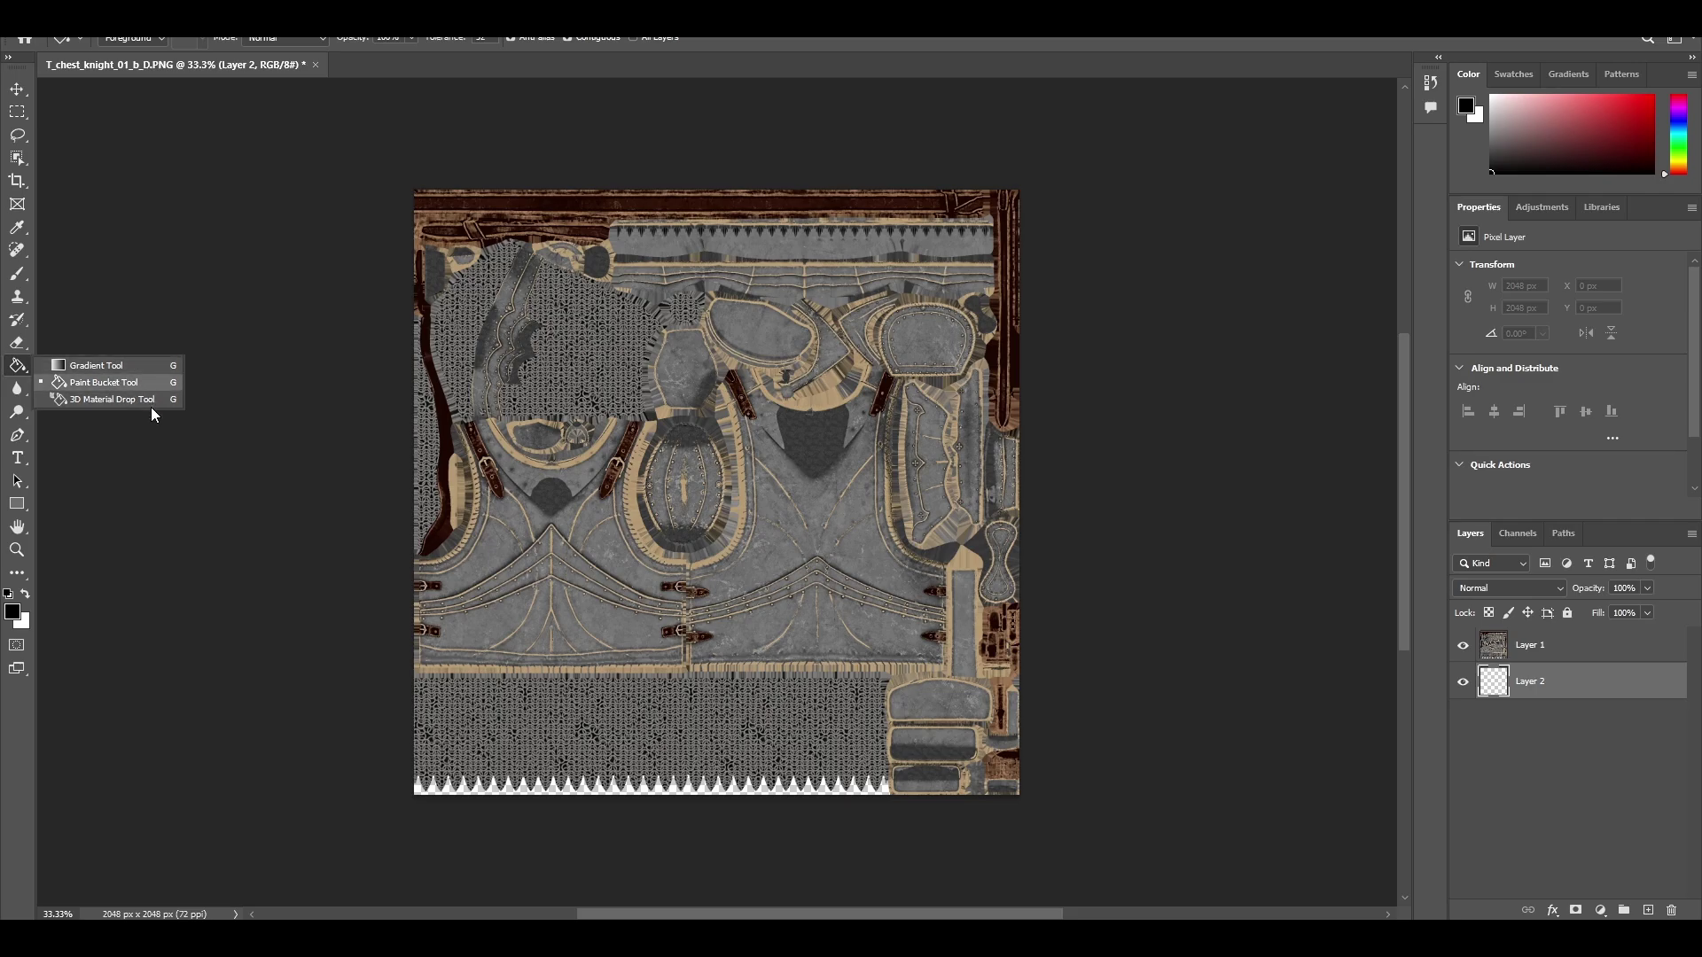
click(129, 382)
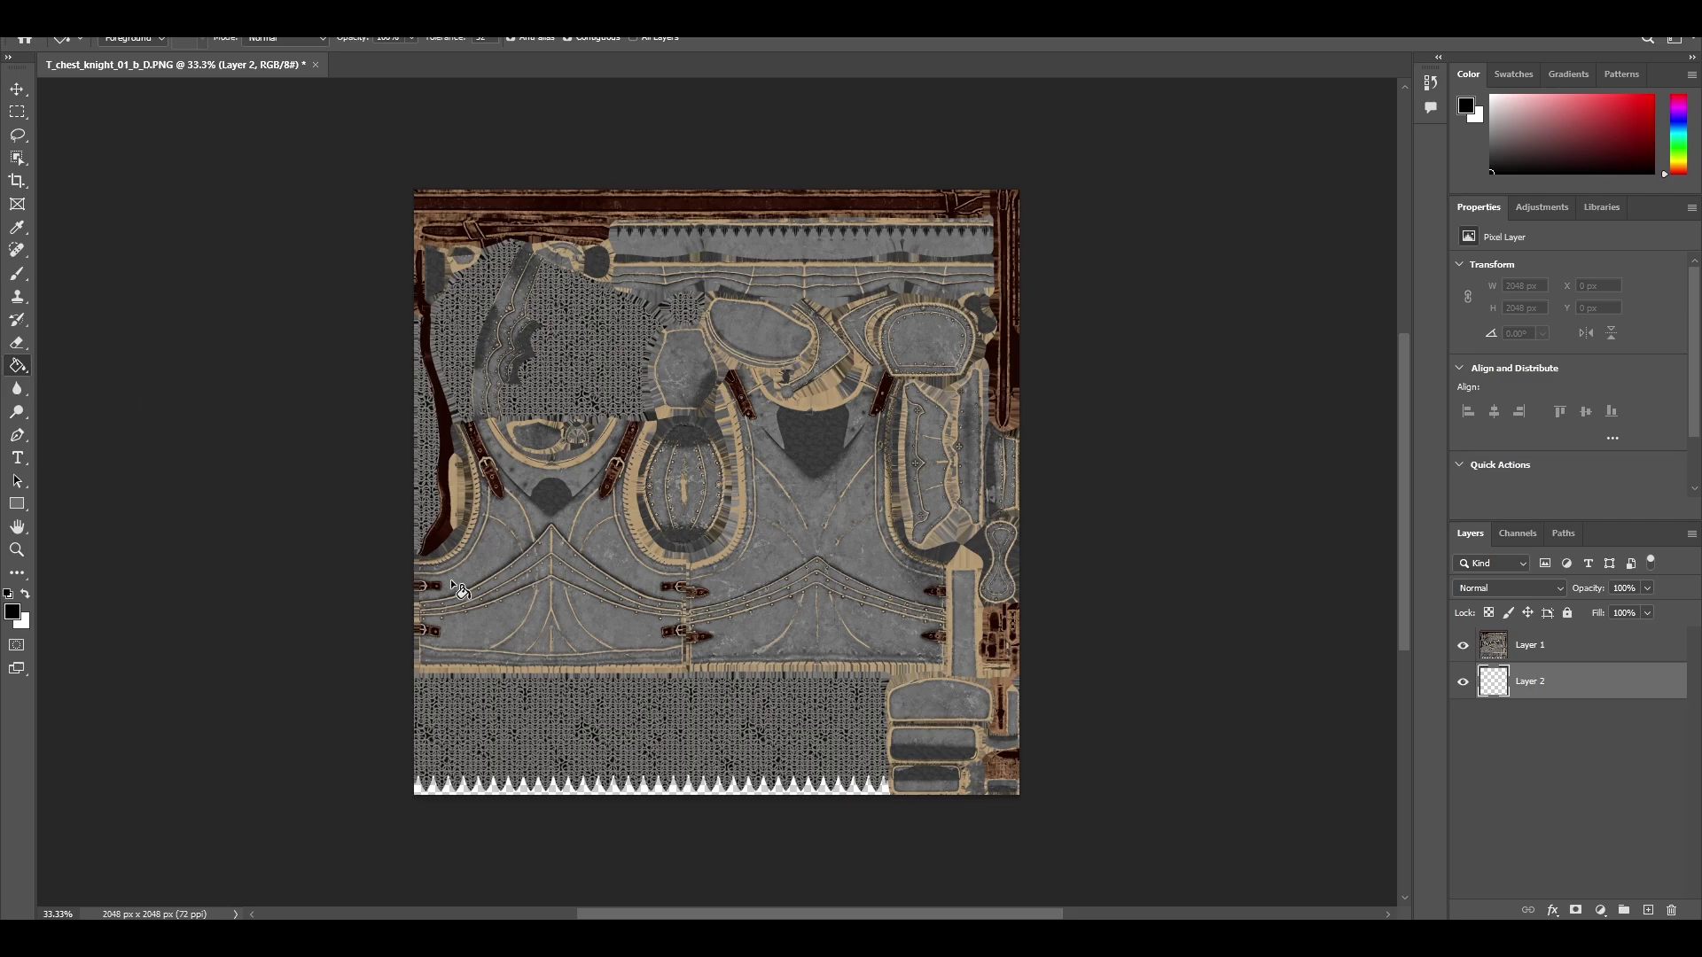
click(840, 795)
Step: Load the texture layer's opaque pixels as a selection and add a layer mask from it
click(1575, 644)
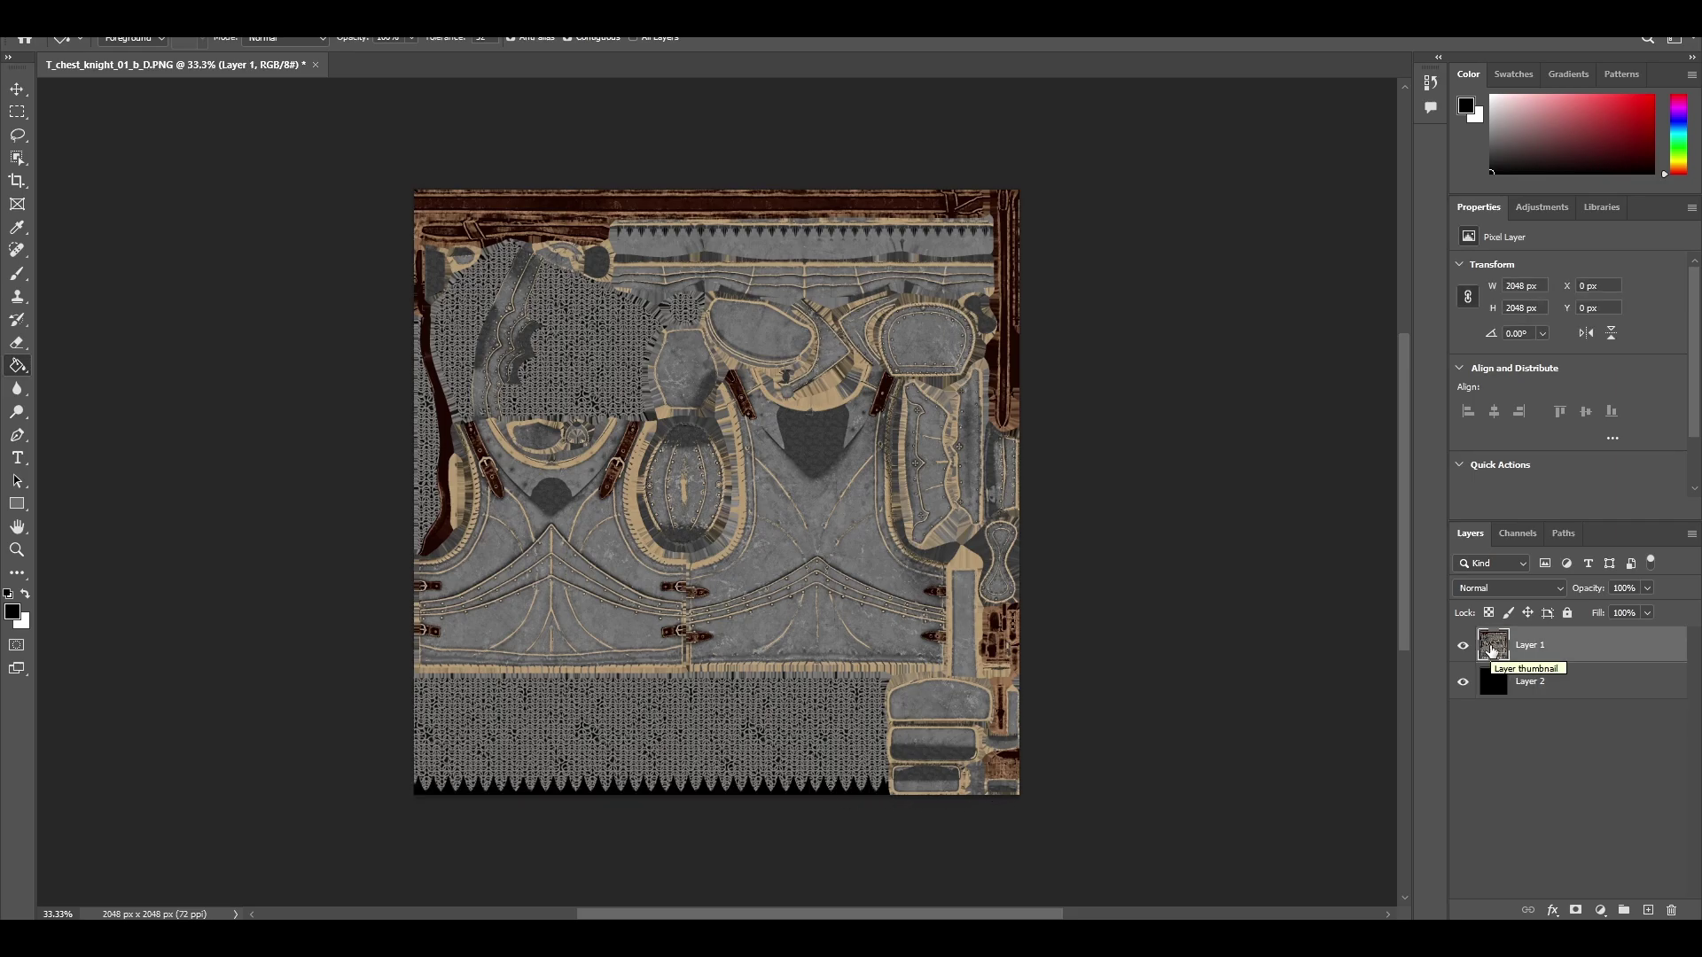
ctrl+click(1493, 647)
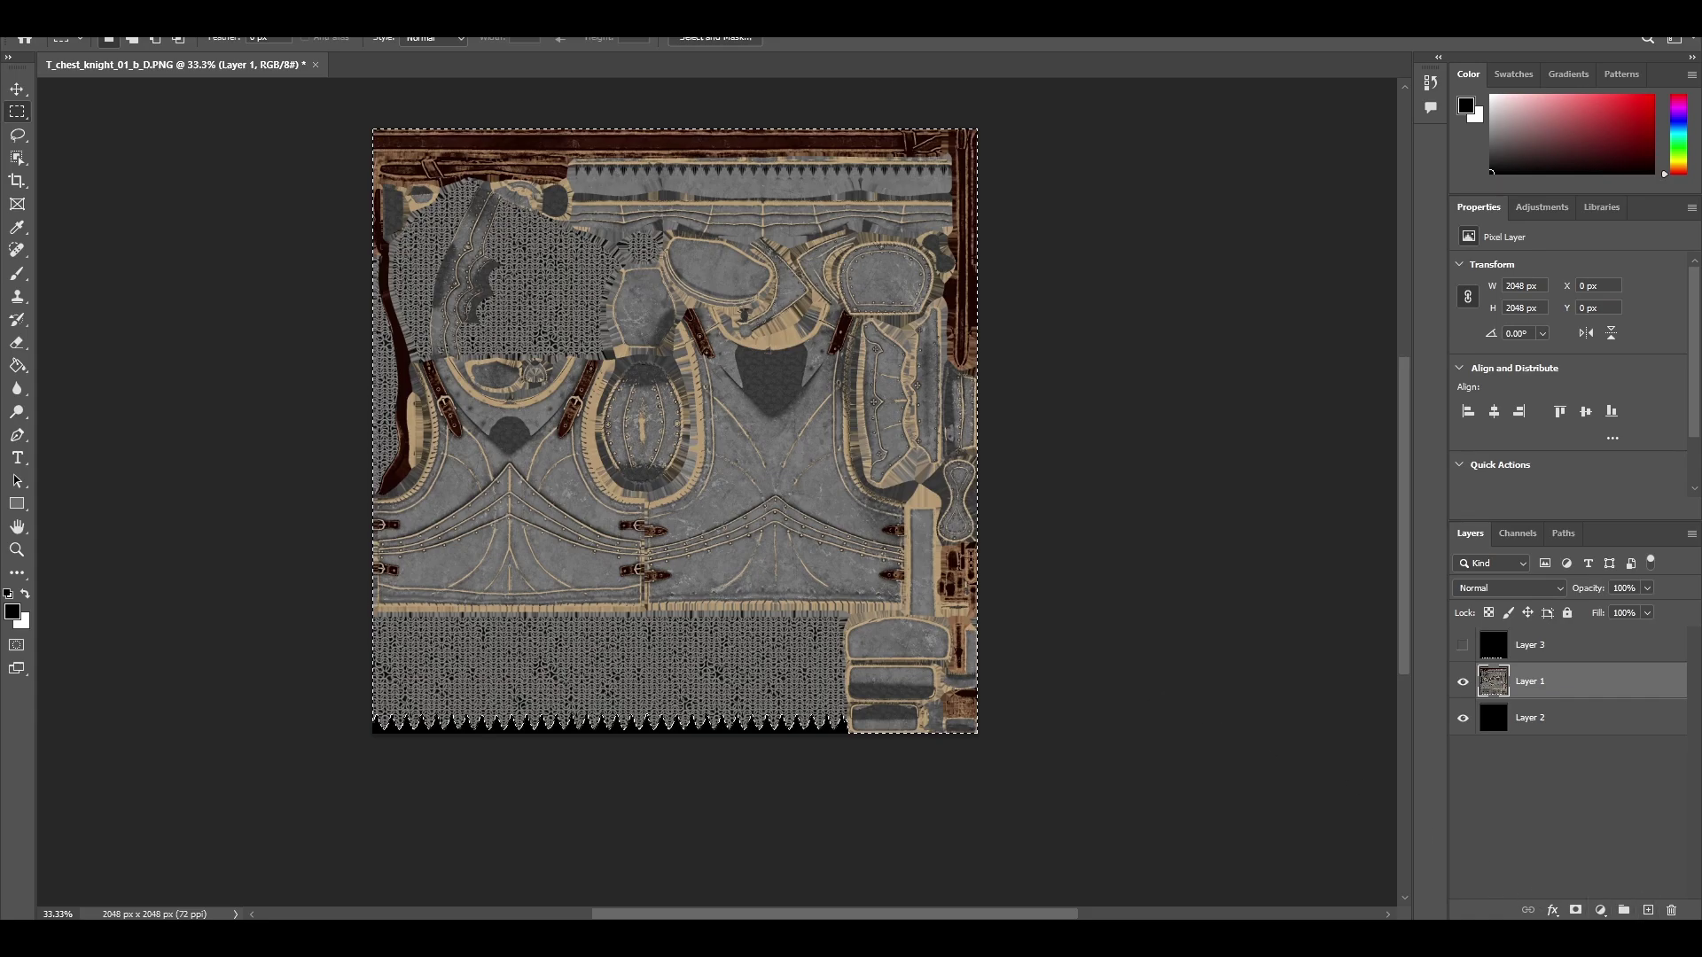
click(1575, 911)
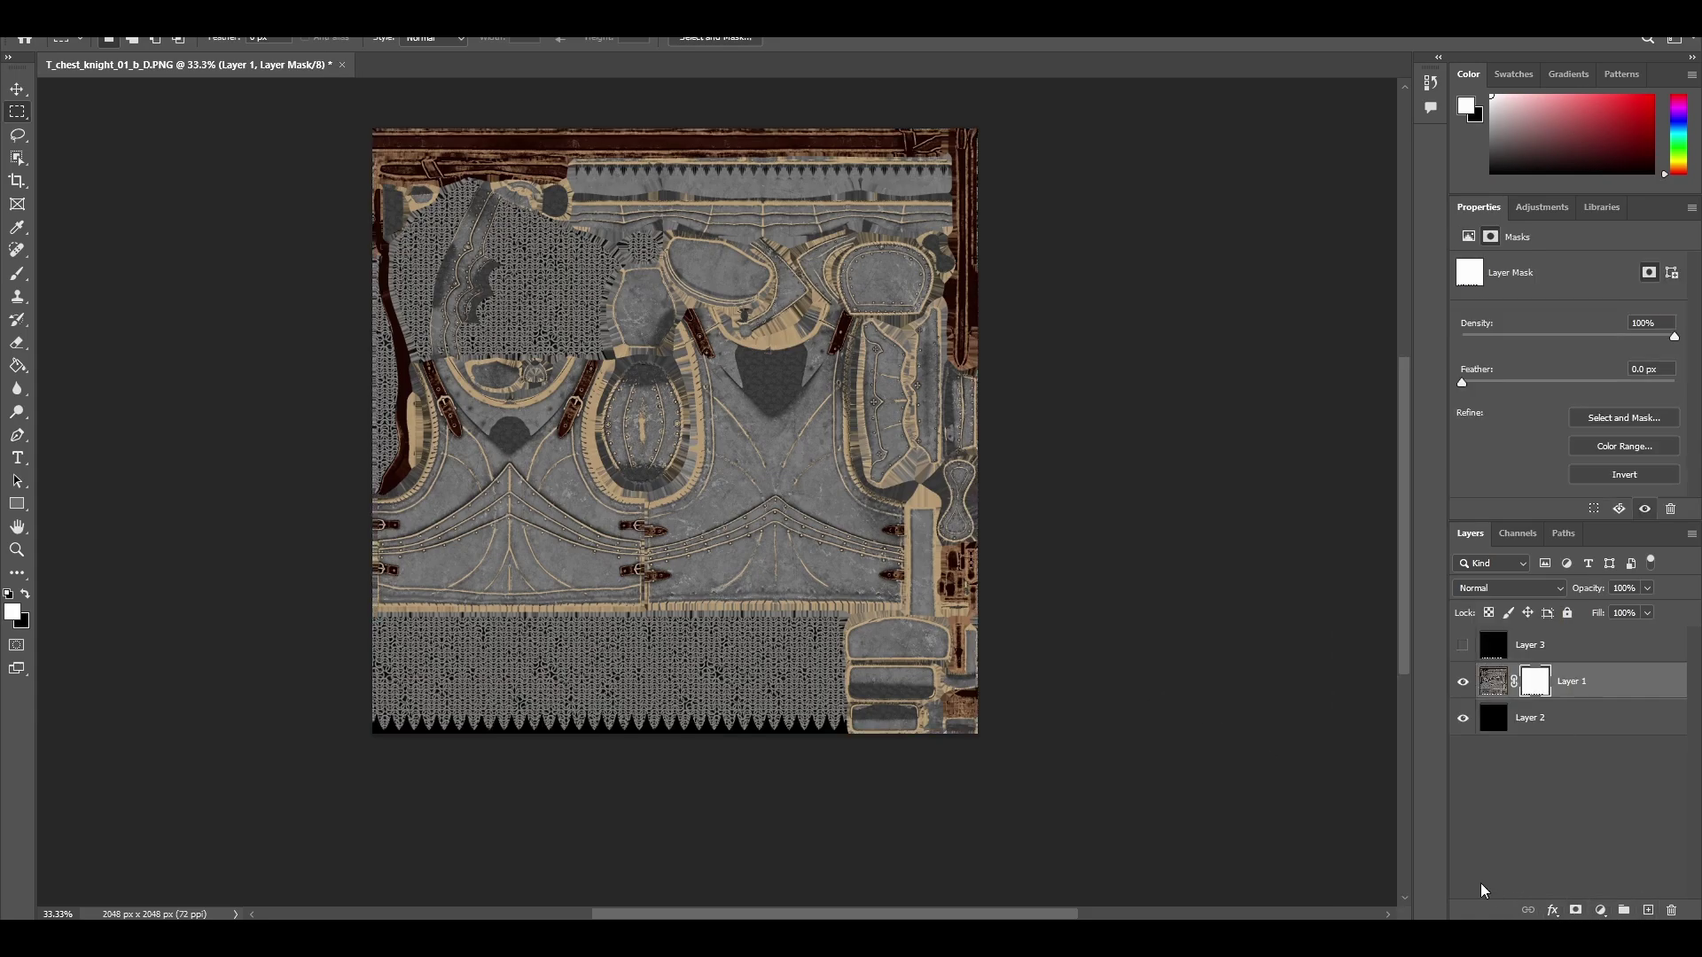
Step: Try painting the lower chainmail strip white on the masked texture layer within a rectangular selection
click(1491, 682)
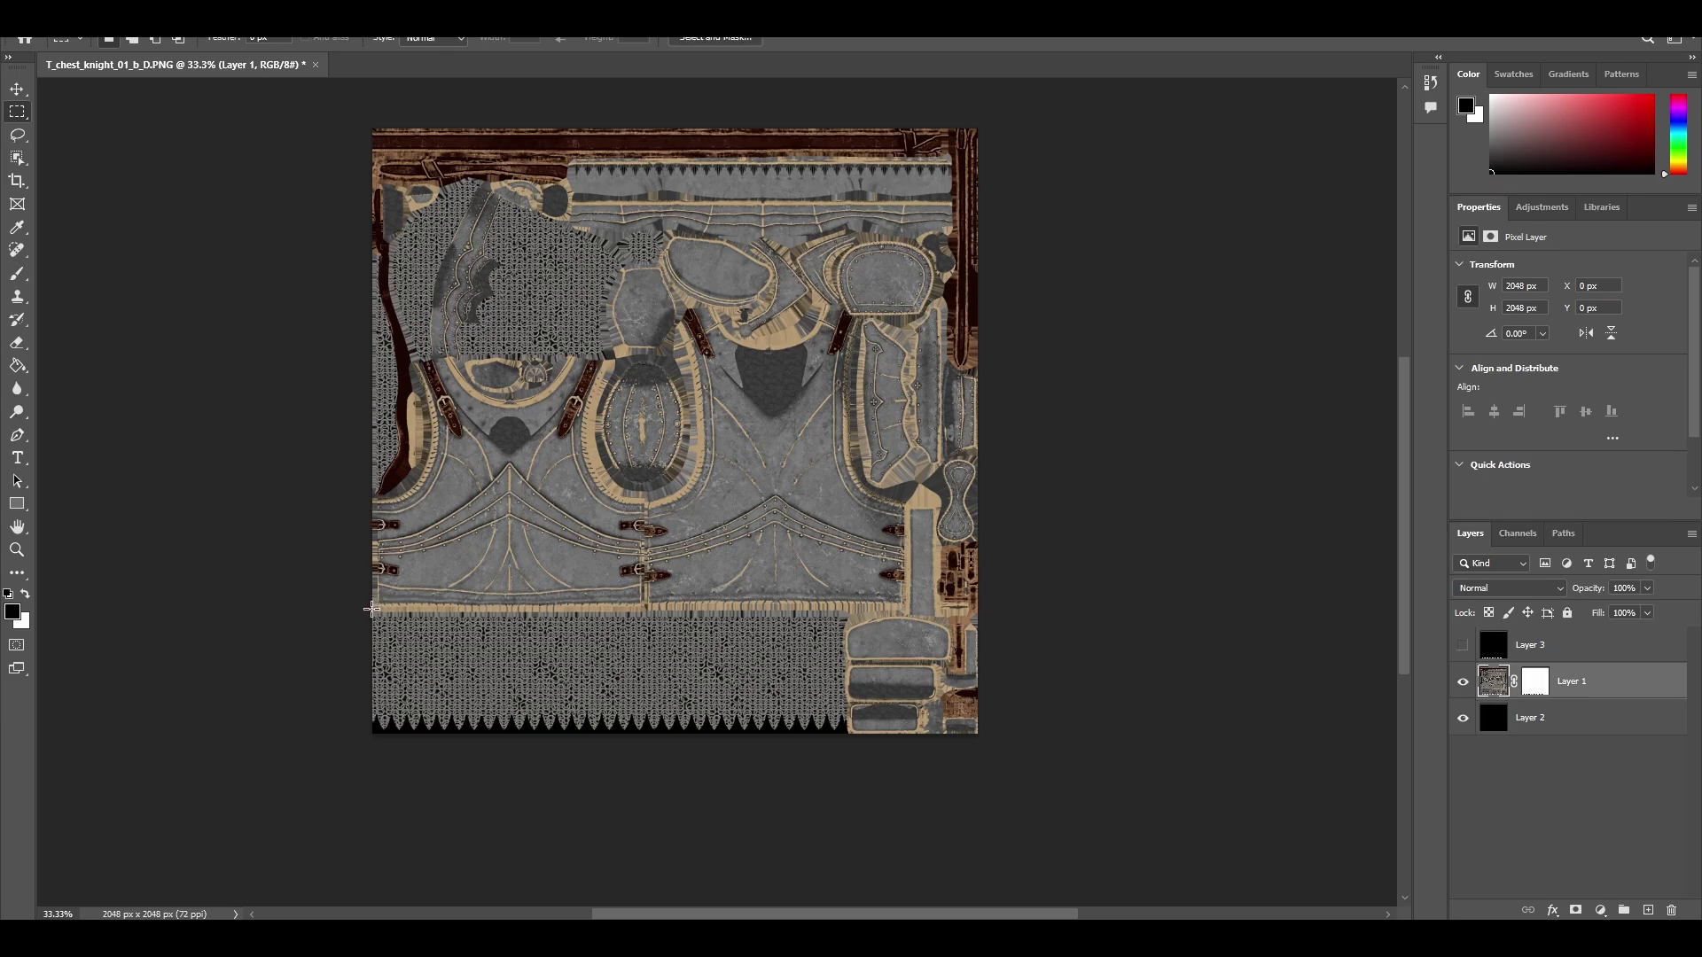
drag(372, 608, 848, 738)
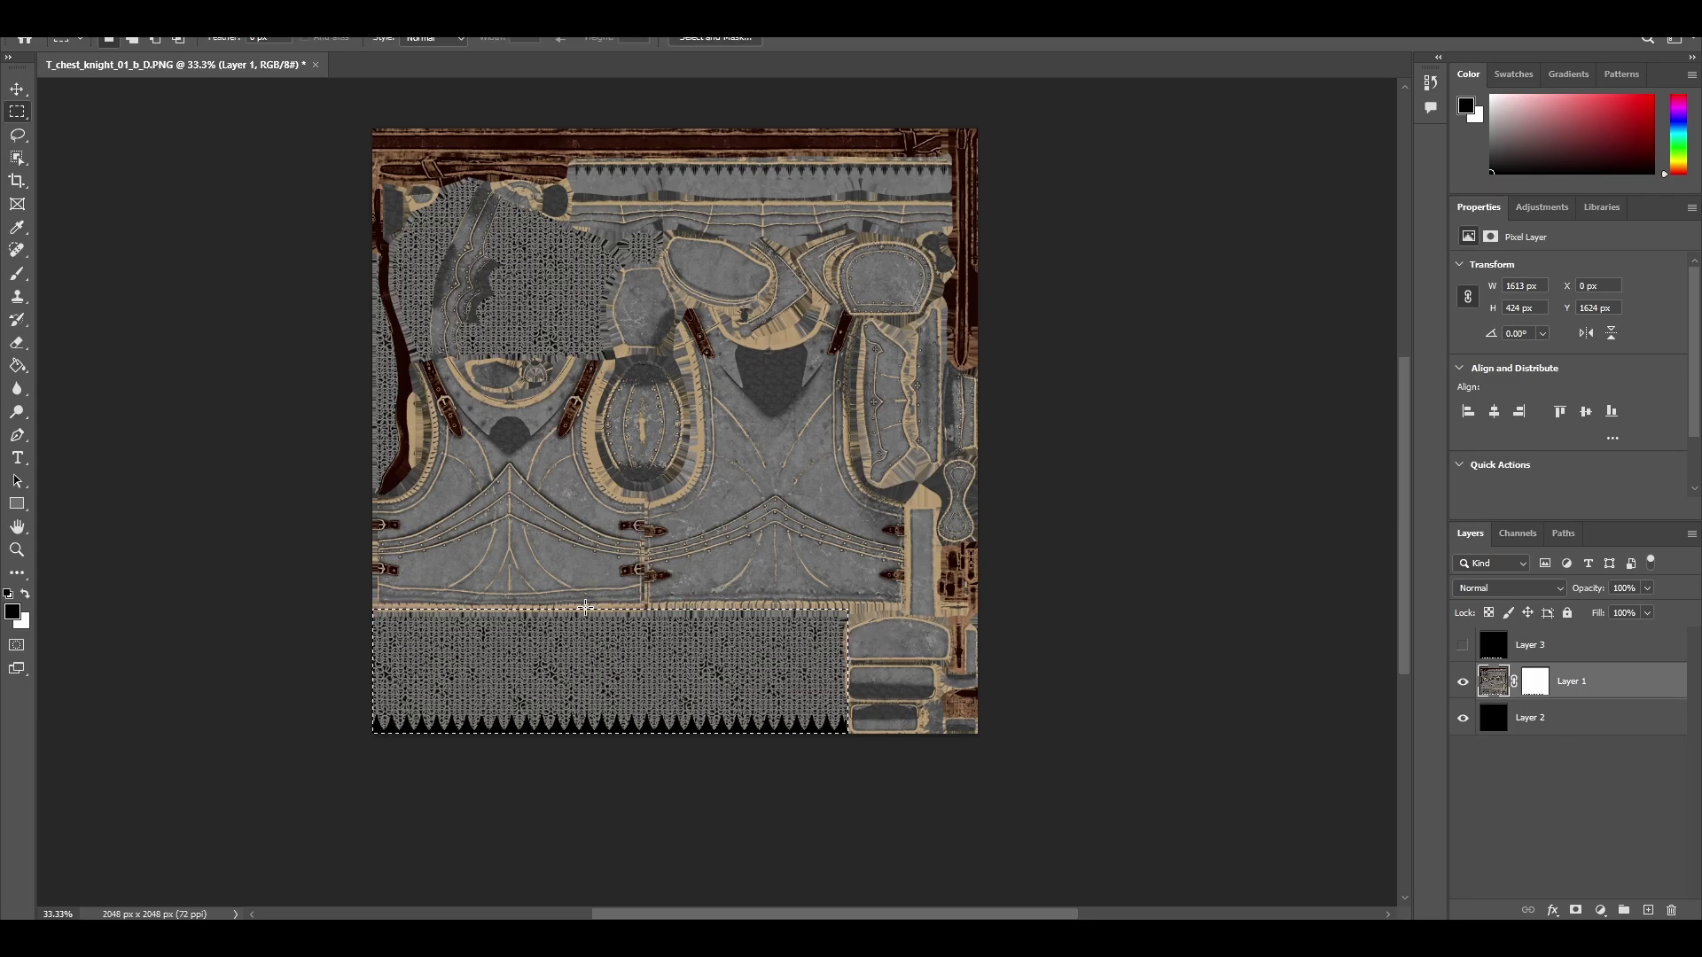
key(x)
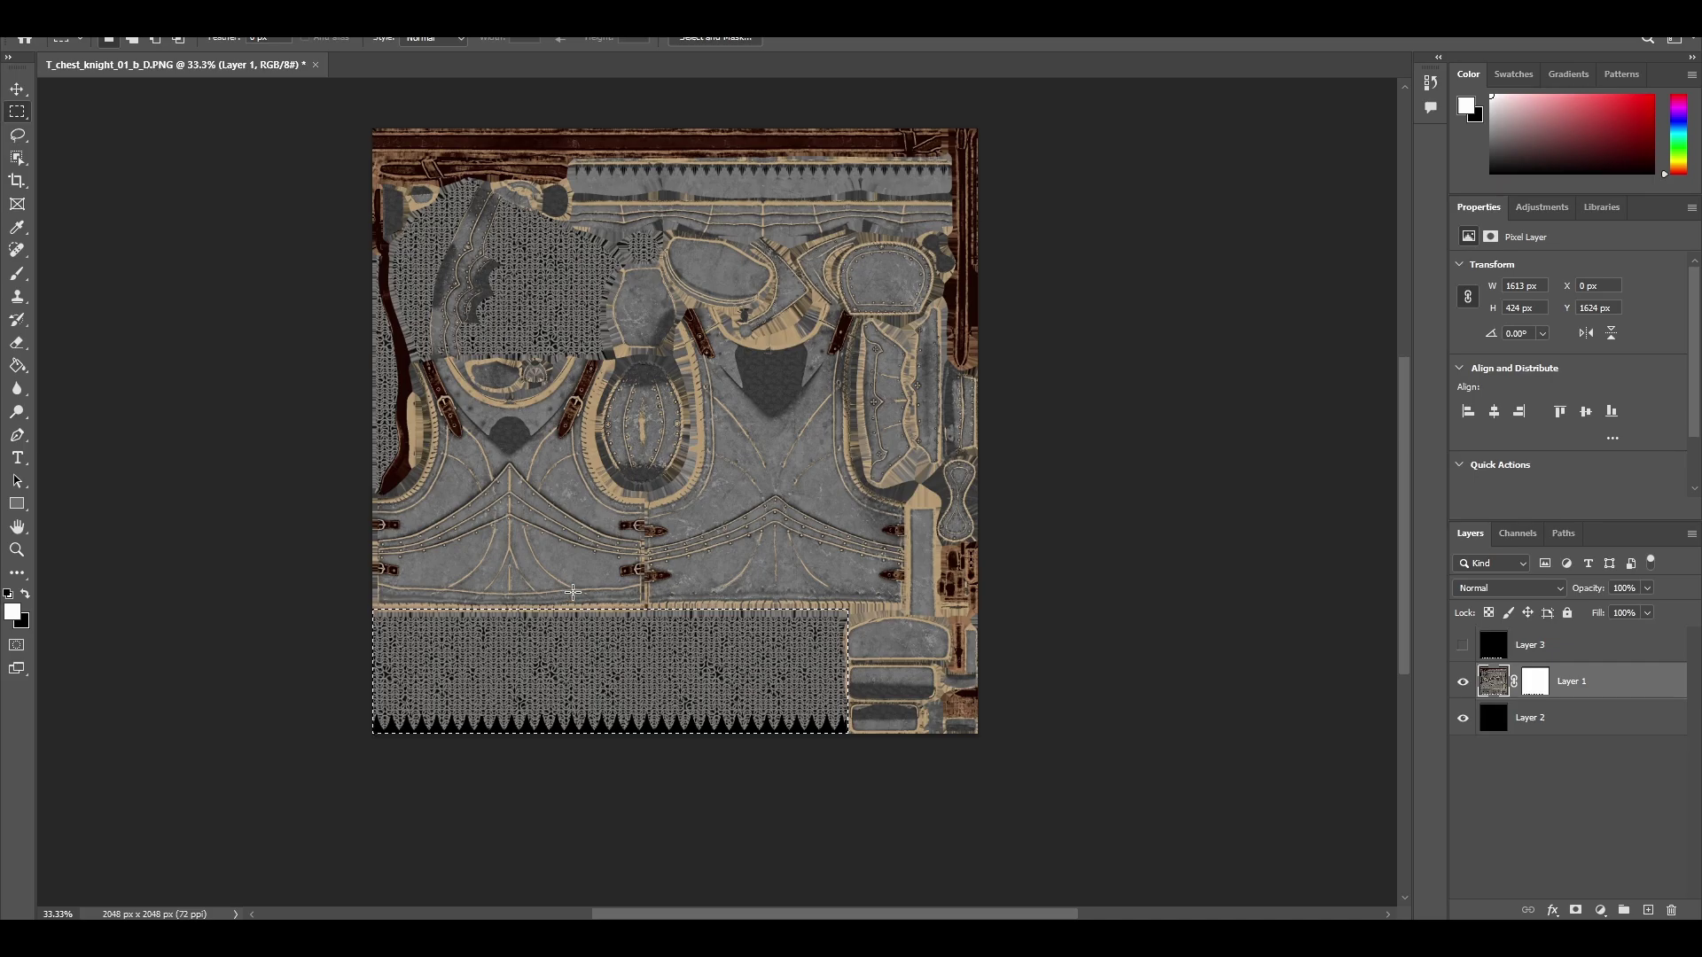
key(b)
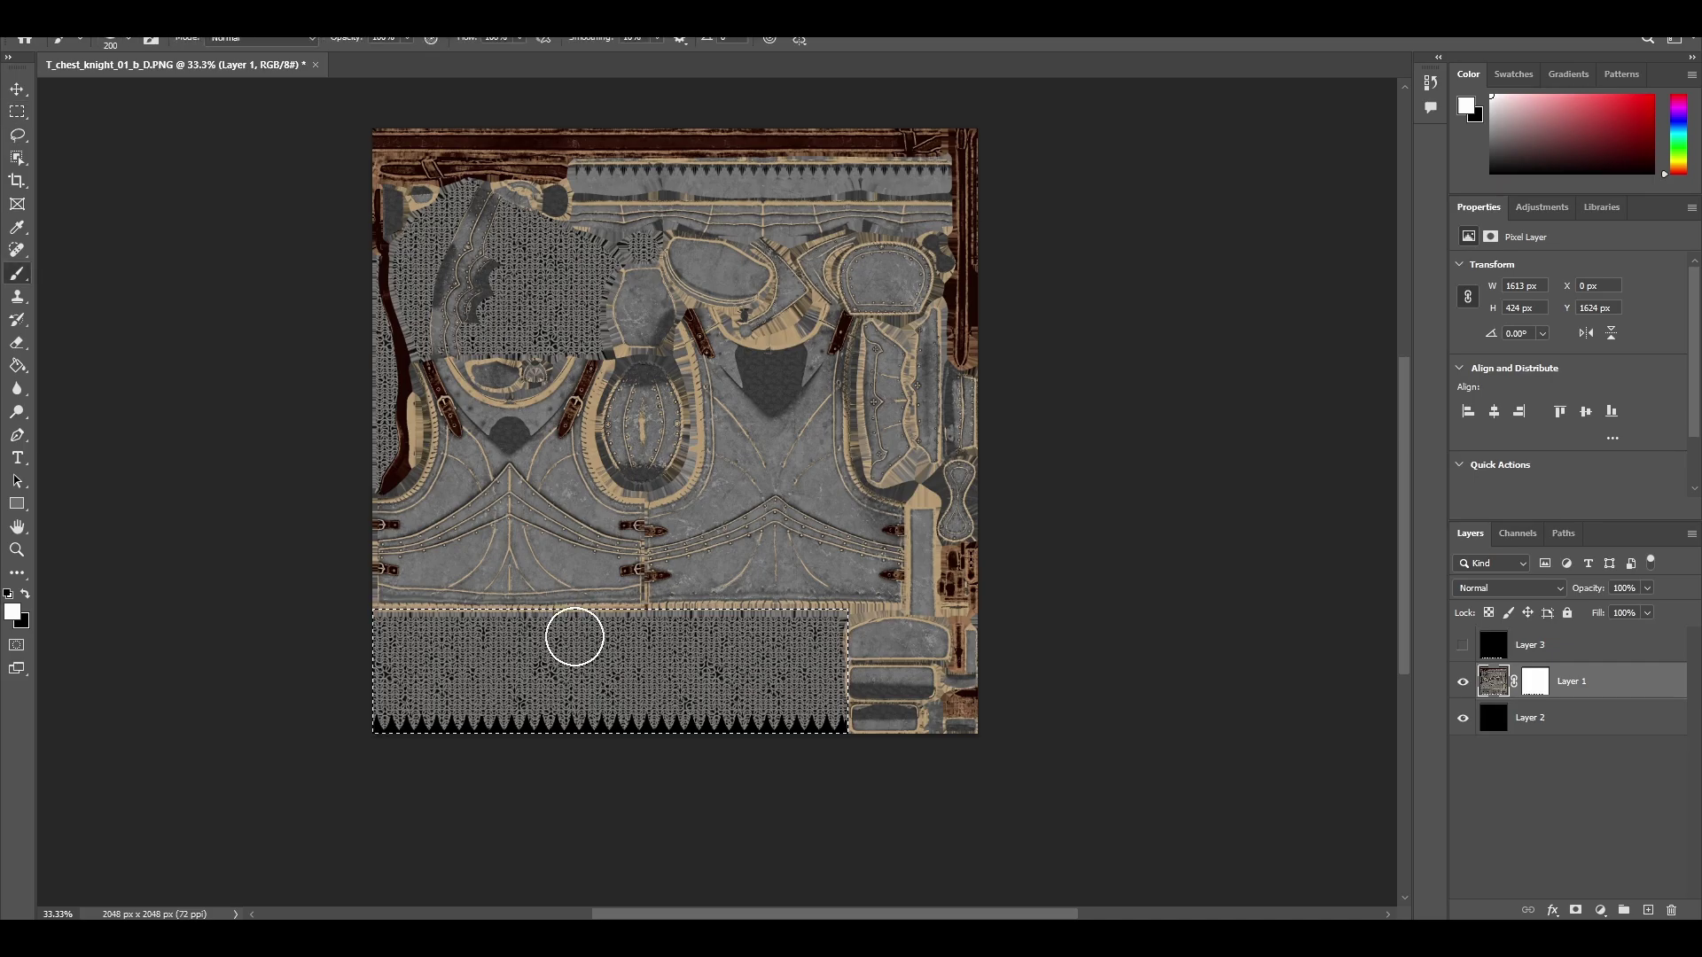
right_click(574, 636)
click(375, 632)
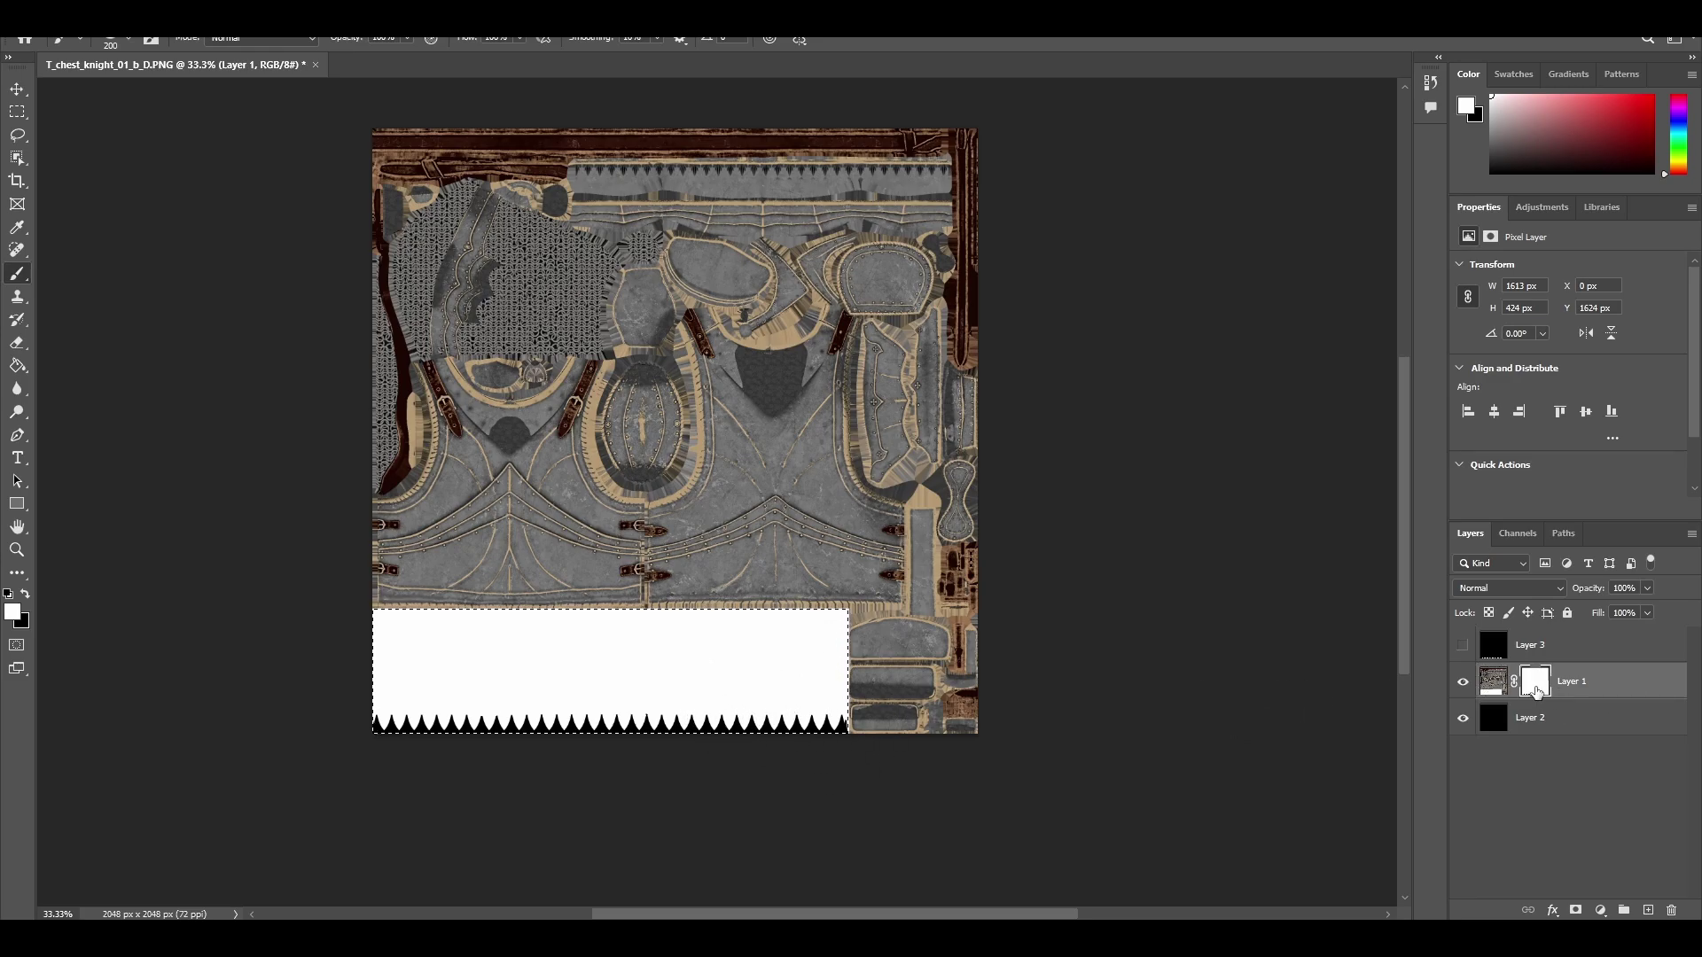
Step: Undo the white painting, the rectangular selection and the texture layer's mask
click(1538, 691)
click(1497, 682)
key(ctrl+z)
key(ctrl+z)
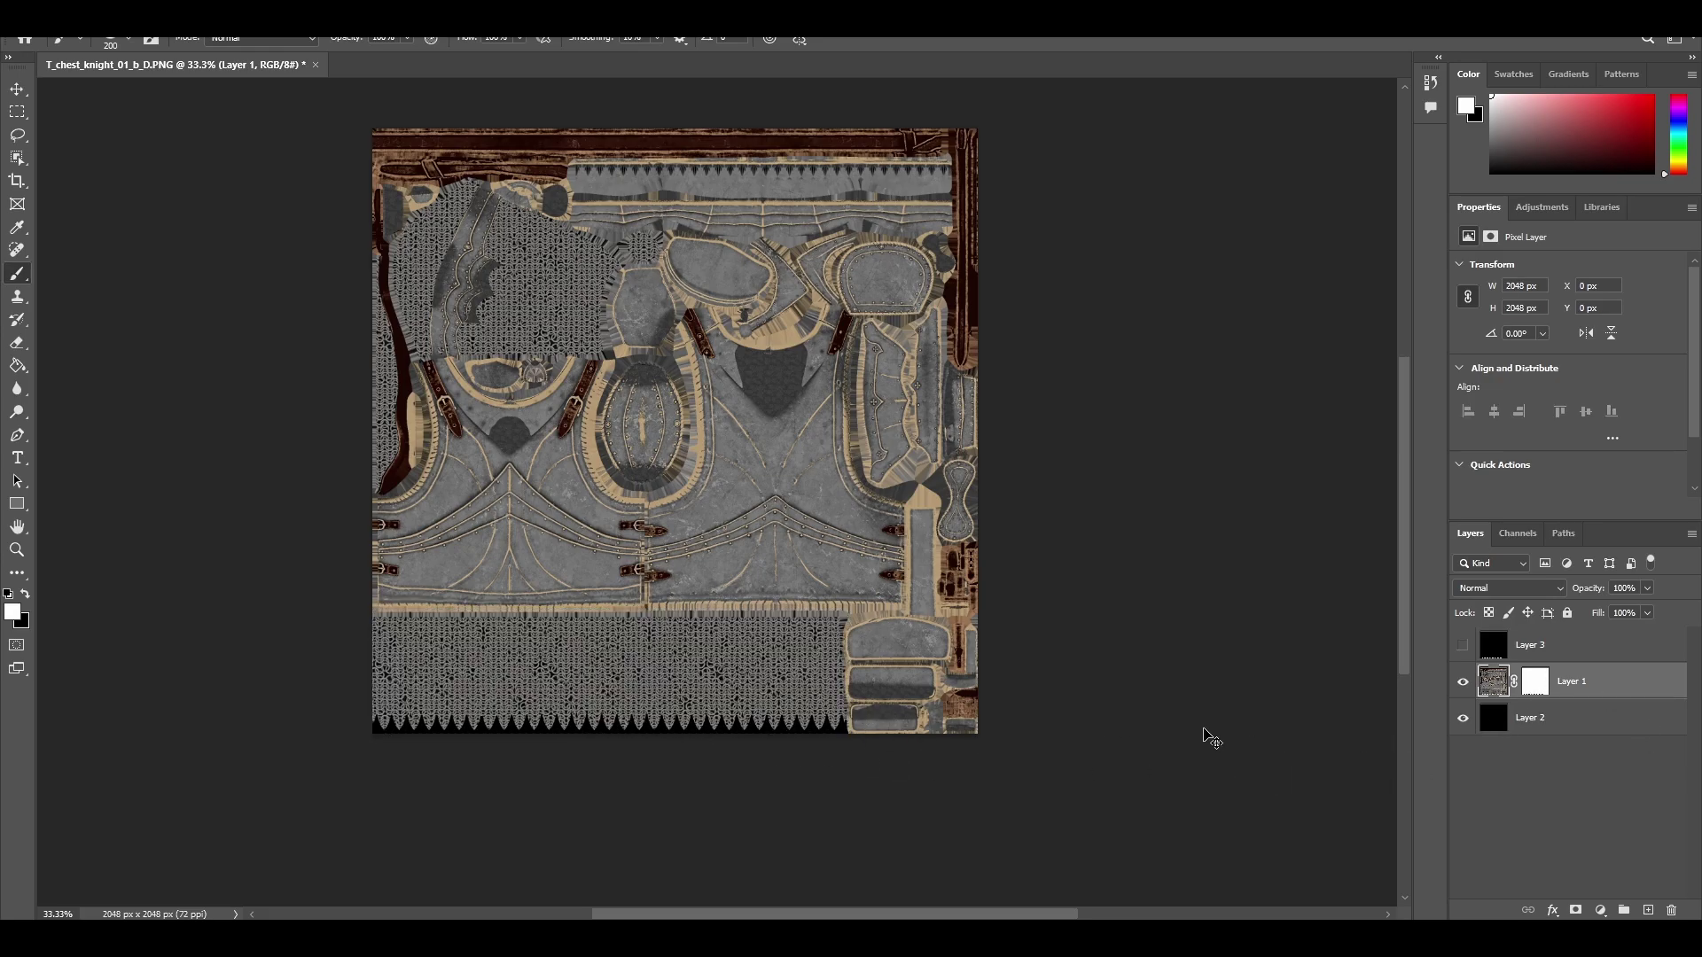
key(ctrl+z)
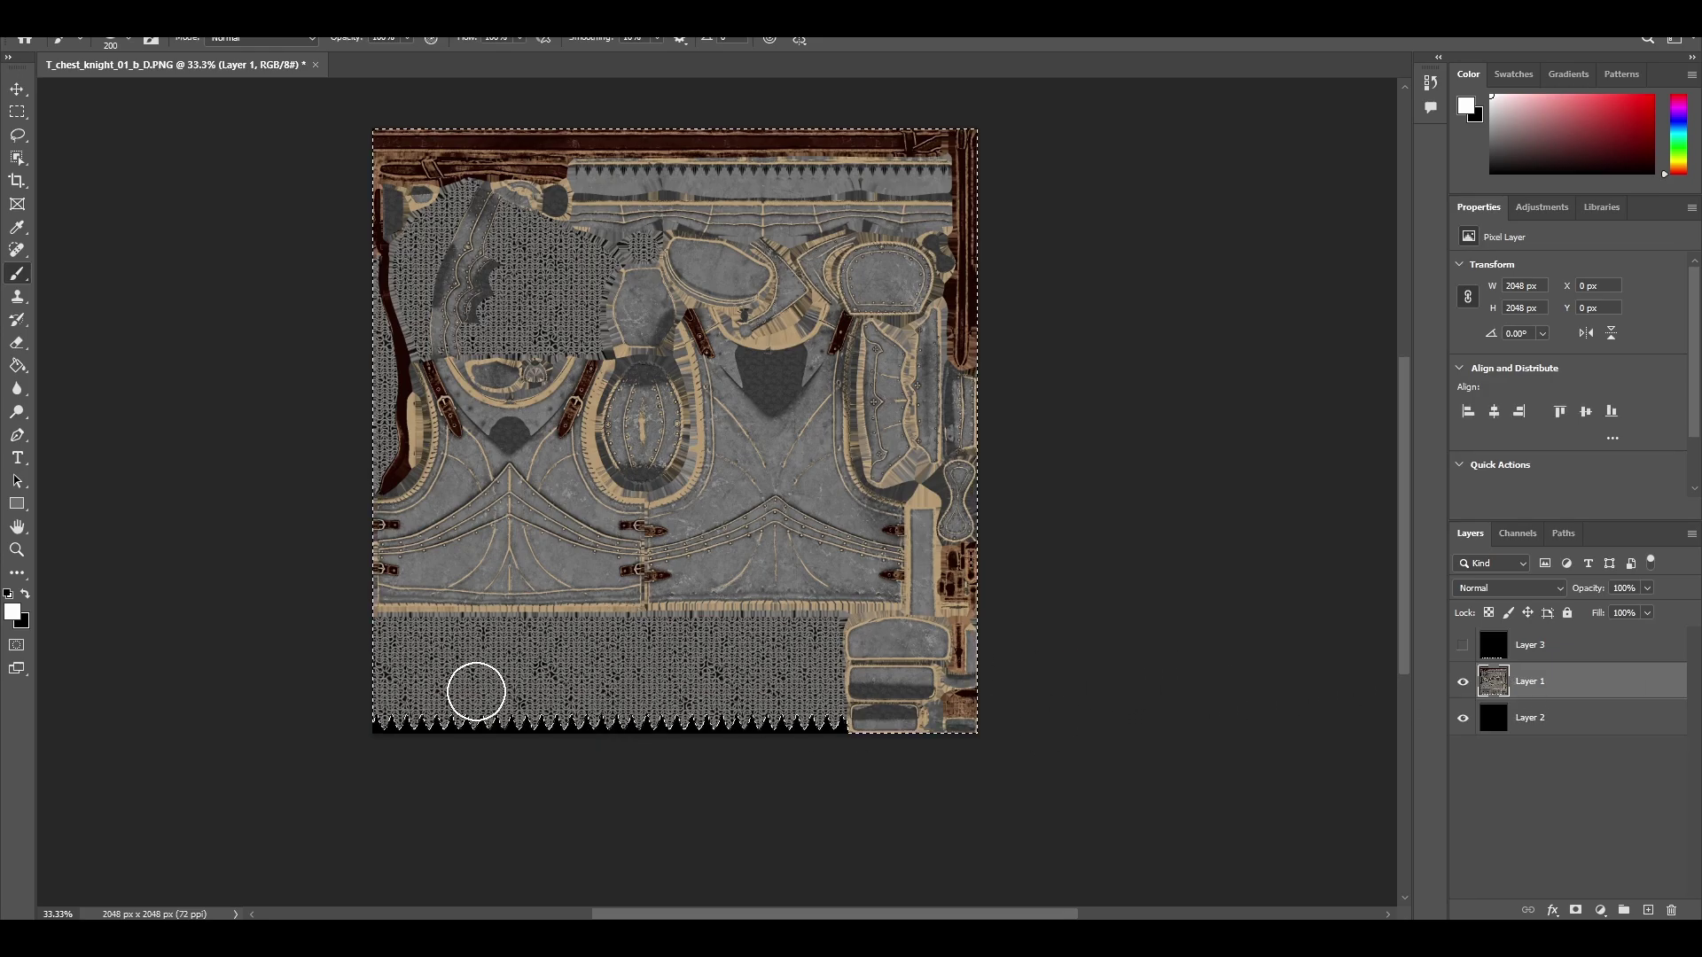
Step: Try painting white over the lower chainmail strip with neither a mask nor a selection, and undo the attempt
key(ctrl+d)
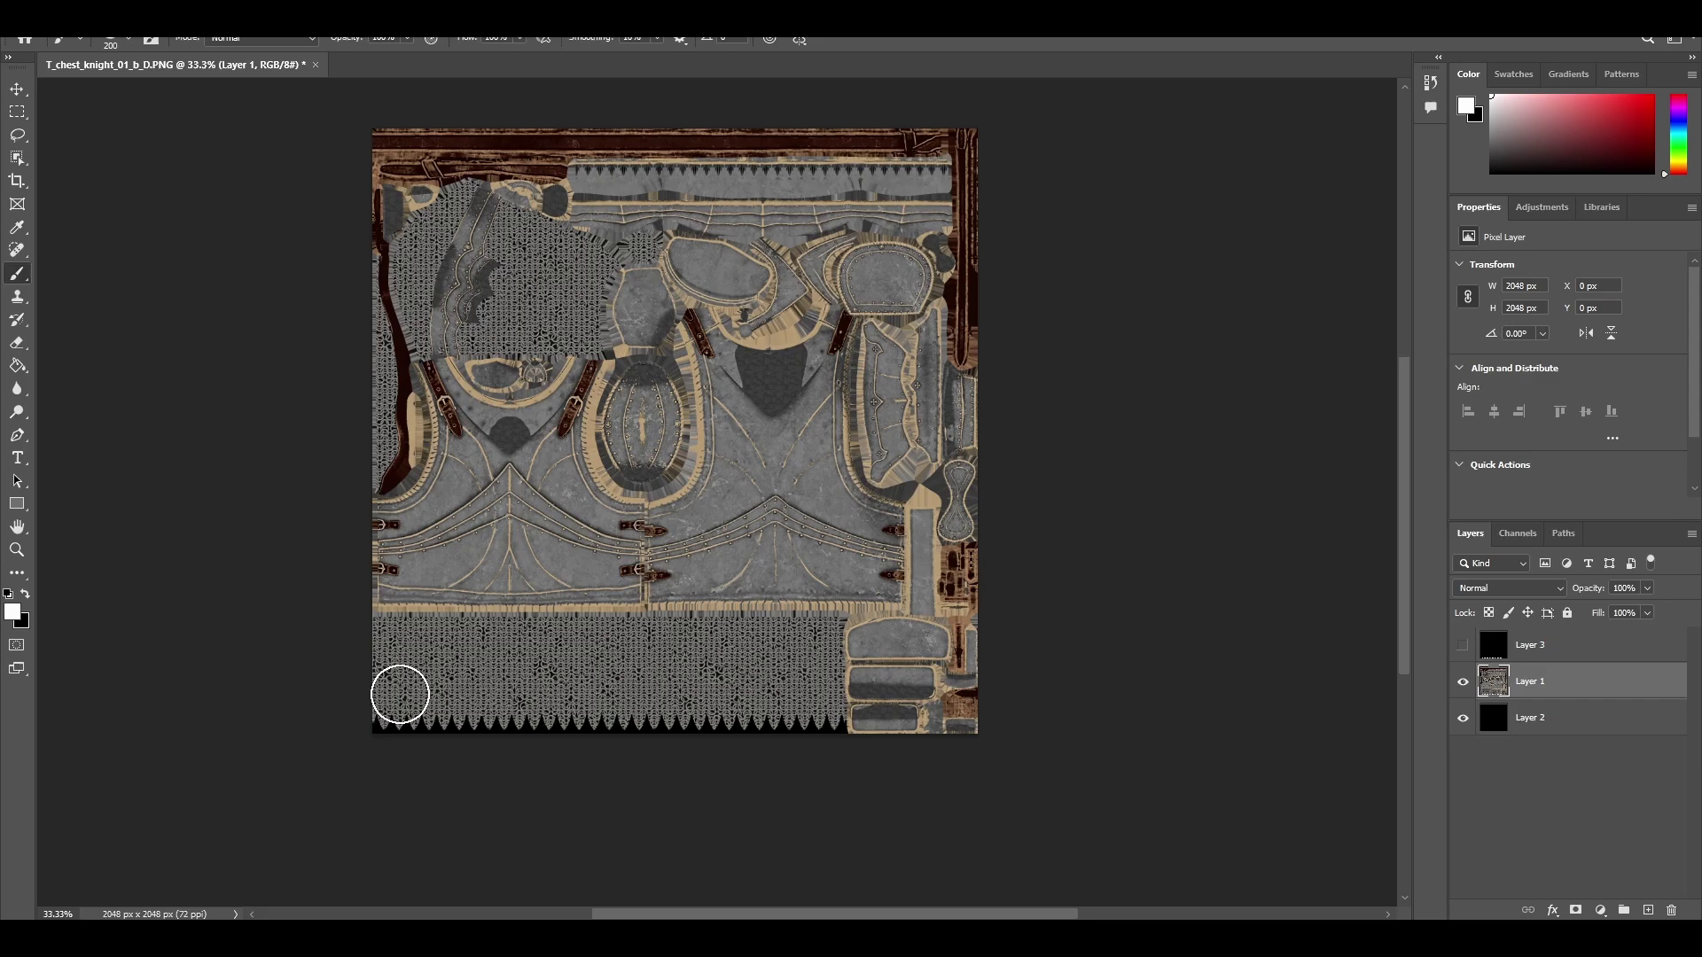
mouse_move(364, 702)
mouse_down()
mouse_move(827, 710)
mouse_move(547, 718)
mouse_move(809, 713)
mouse_move(481, 693)
mouse_up()
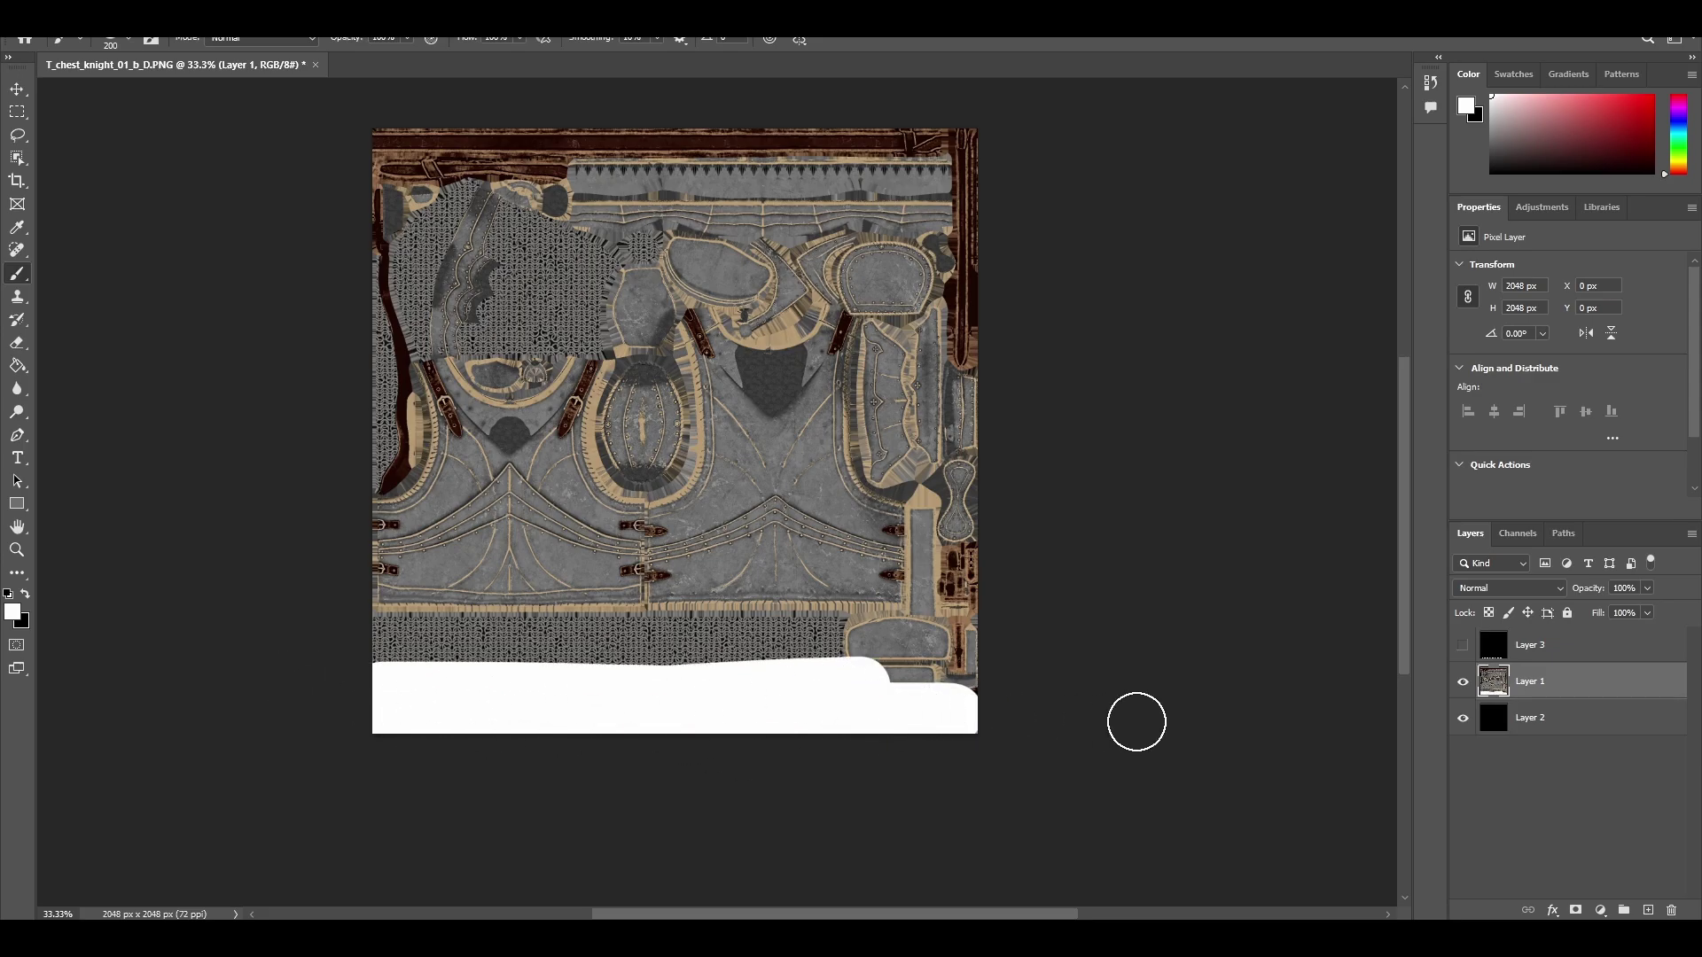
key(ctrl+z)
key(ctrl+z)
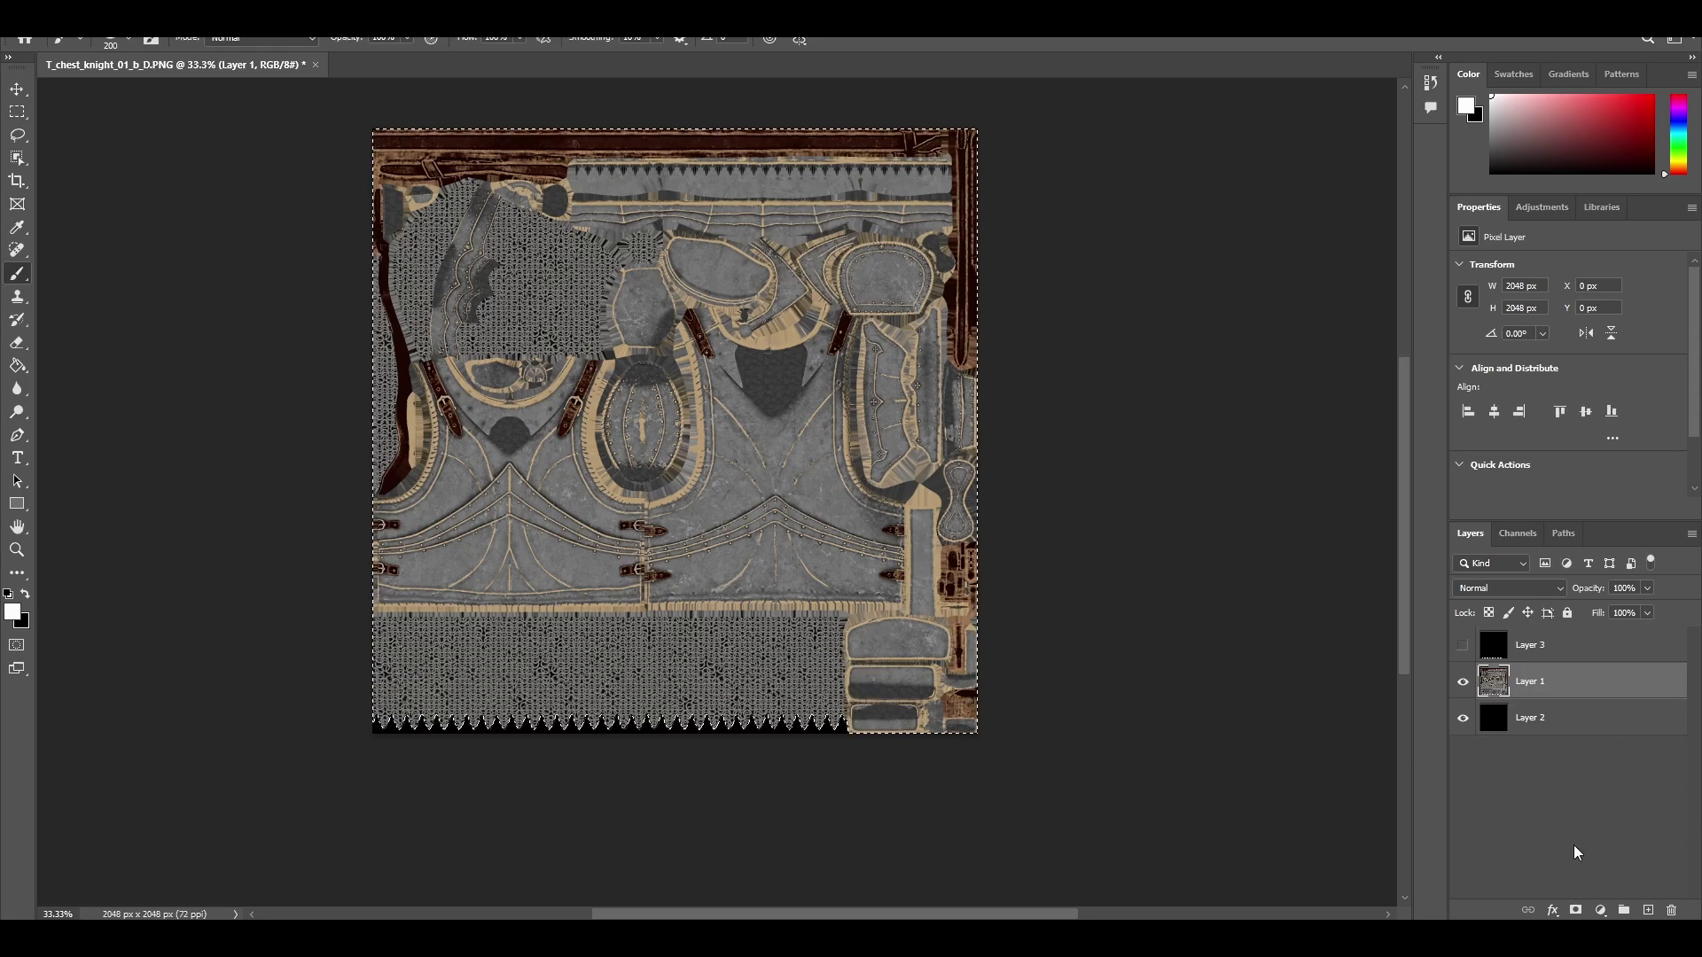
Step: Add a layer mask to the texture layer from the opaque-area selection and make its image the painting target
click(1575, 910)
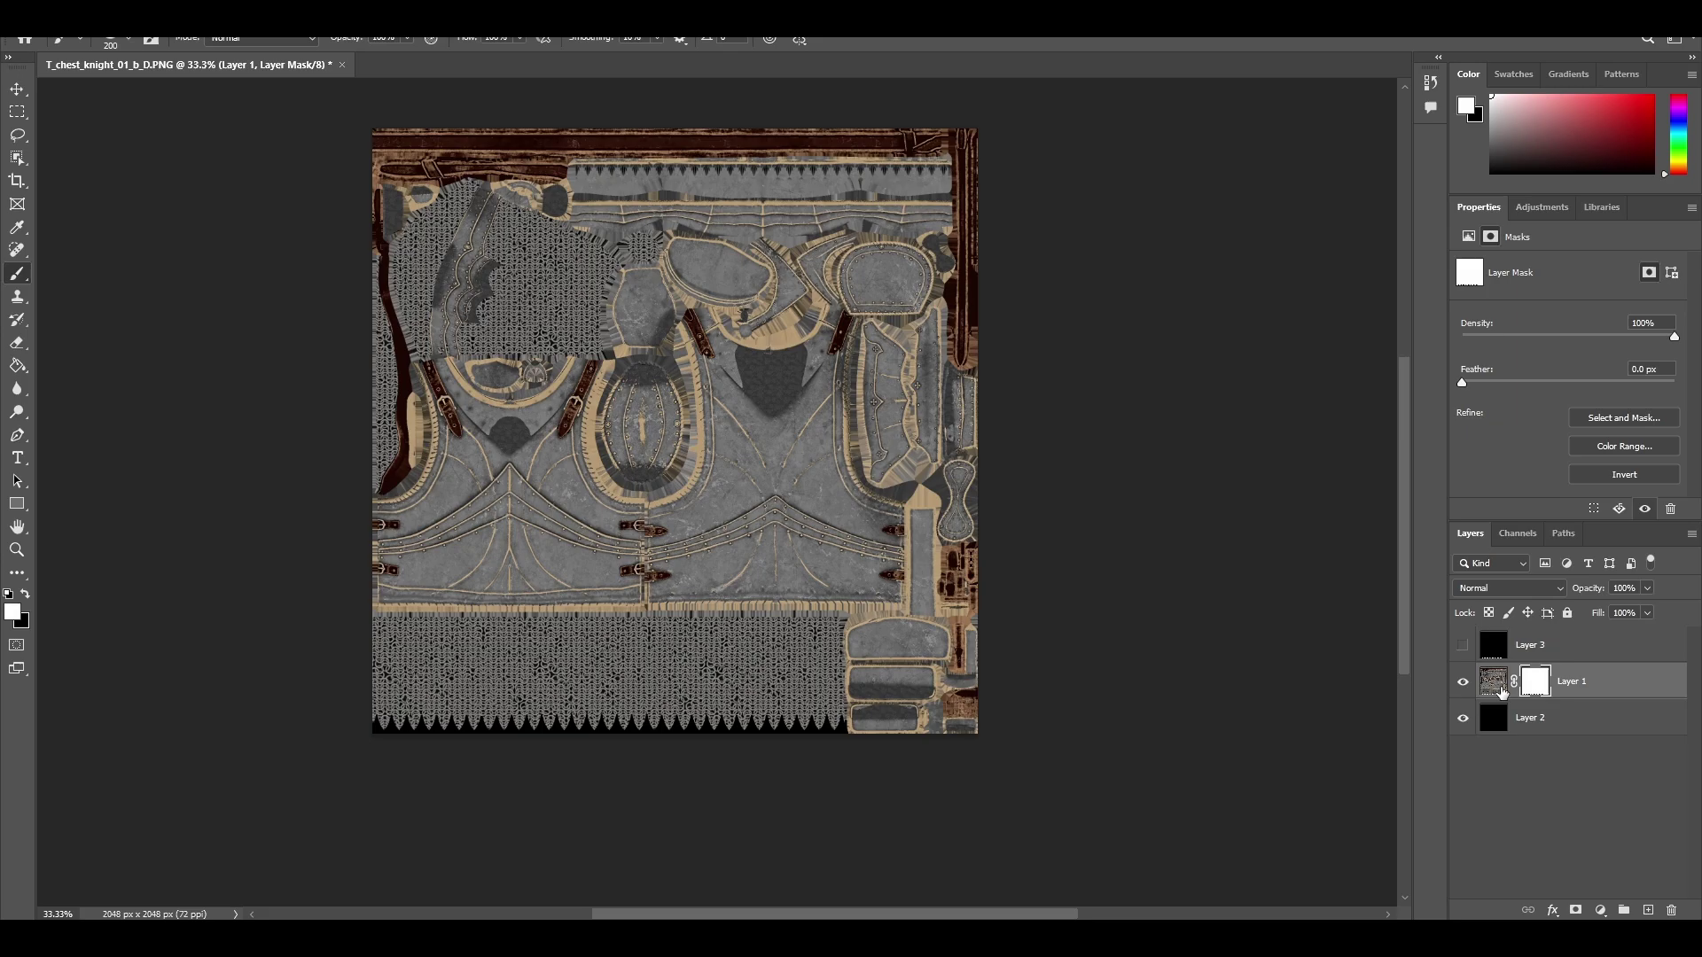
click(1493, 687)
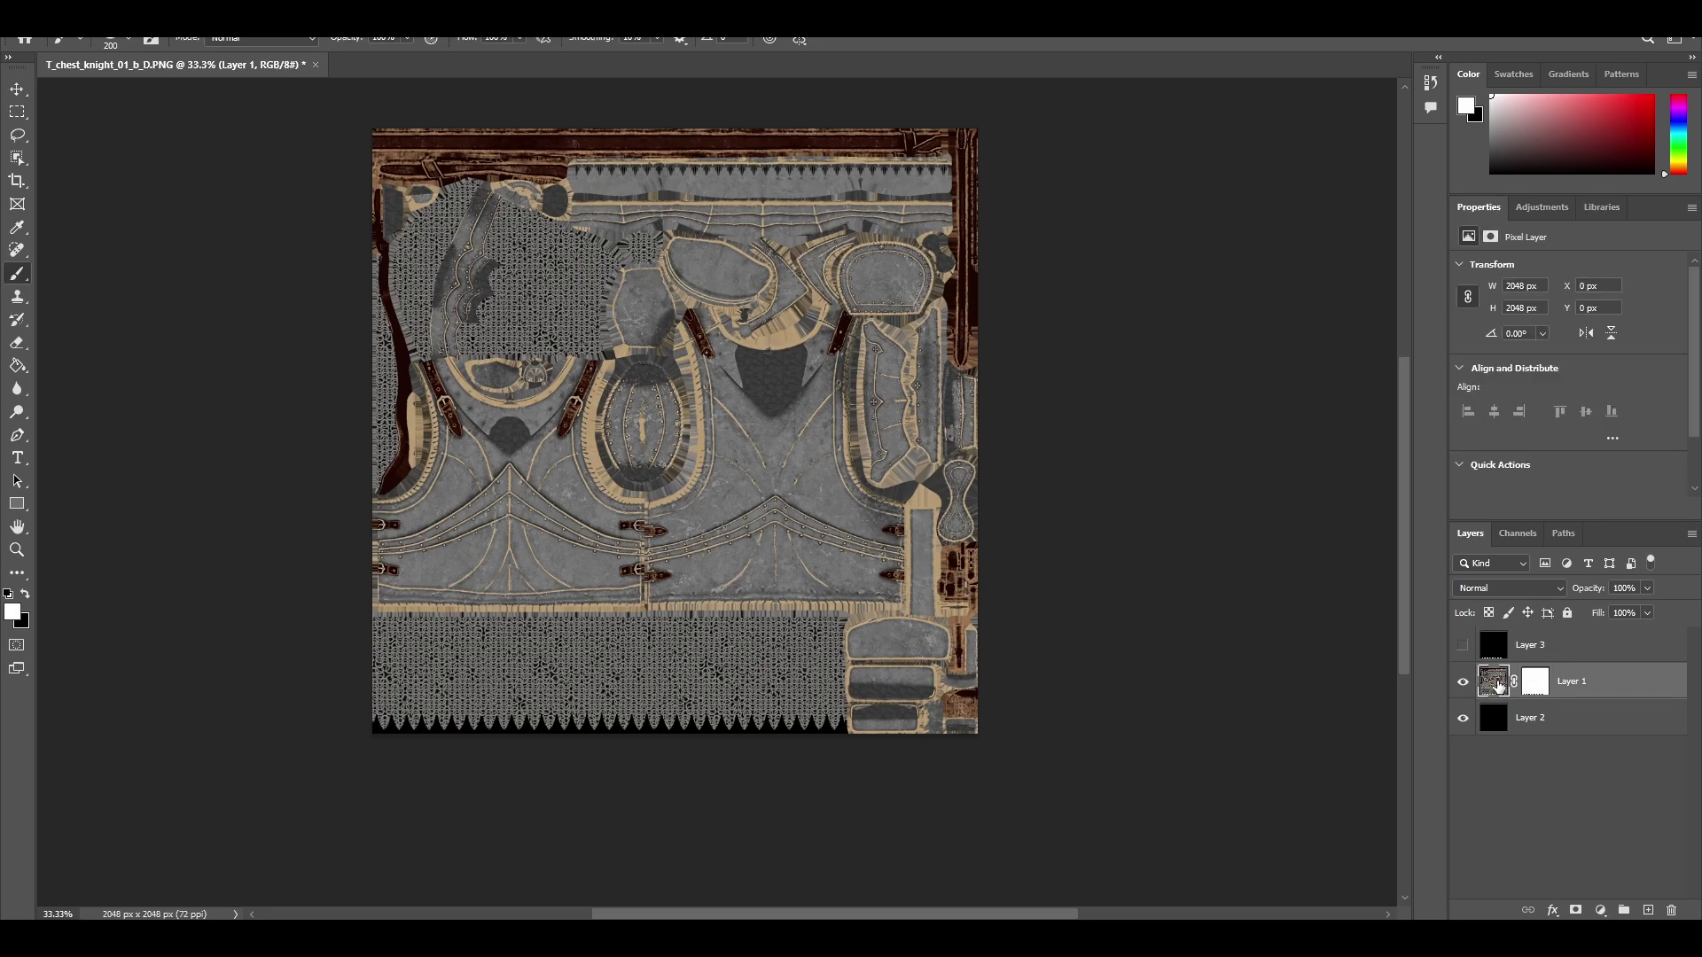
key(x)
key(x)
Step: Select the lower chainmail strip with a rectangular marquee and brush it completely white
click(21, 113)
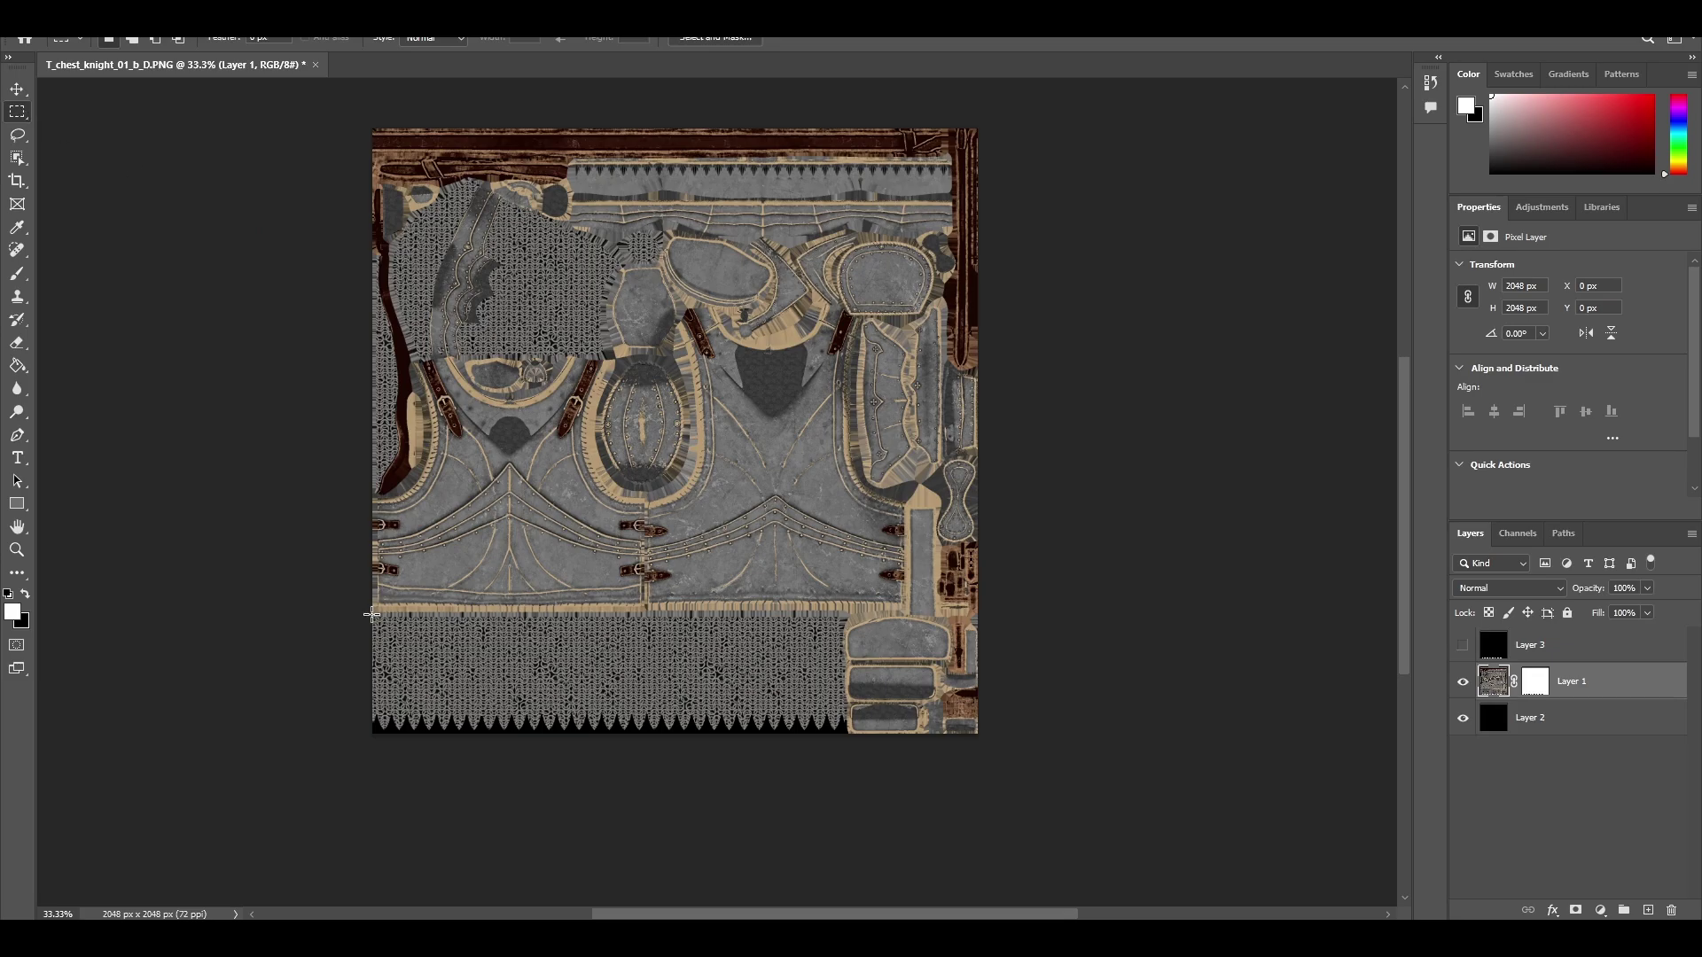
mouse_move(372, 615)
mouse_down()
mouse_move(769, 627)
mouse_move(825, 647)
mouse_move(846, 733)
mouse_up()
key(b)
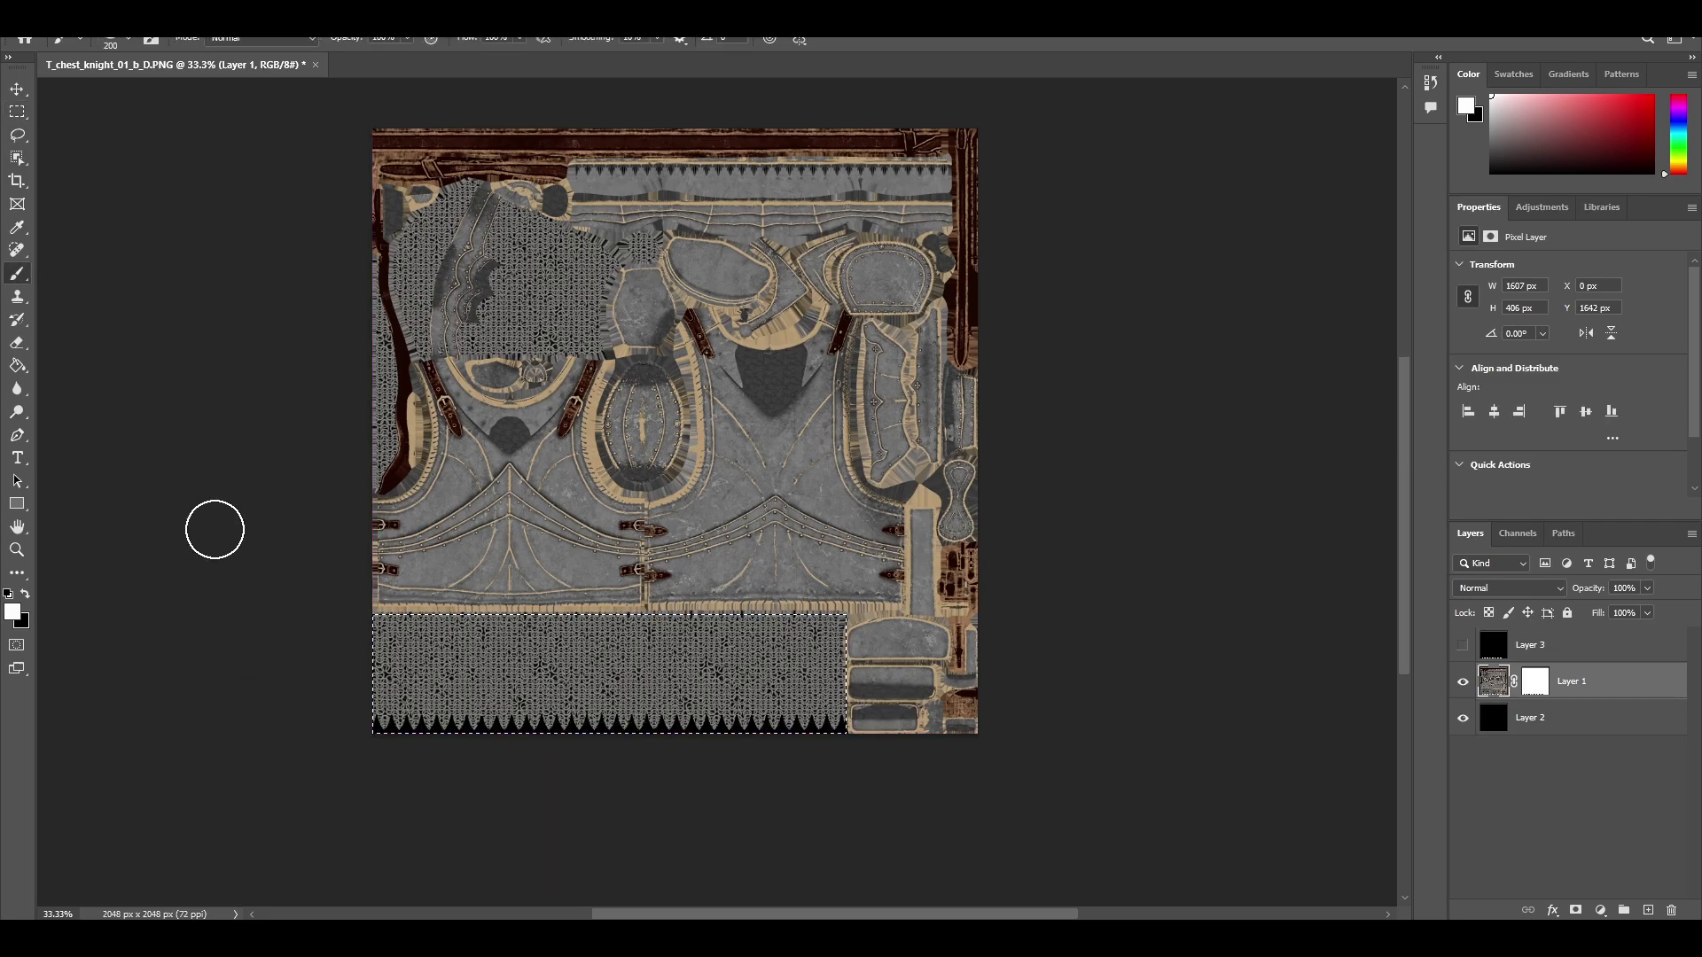
mouse_move(361, 619)
mouse_down()
mouse_move(855, 626)
mouse_move(809, 691)
mouse_move(748, 680)
mouse_move(779, 653)
mouse_up()
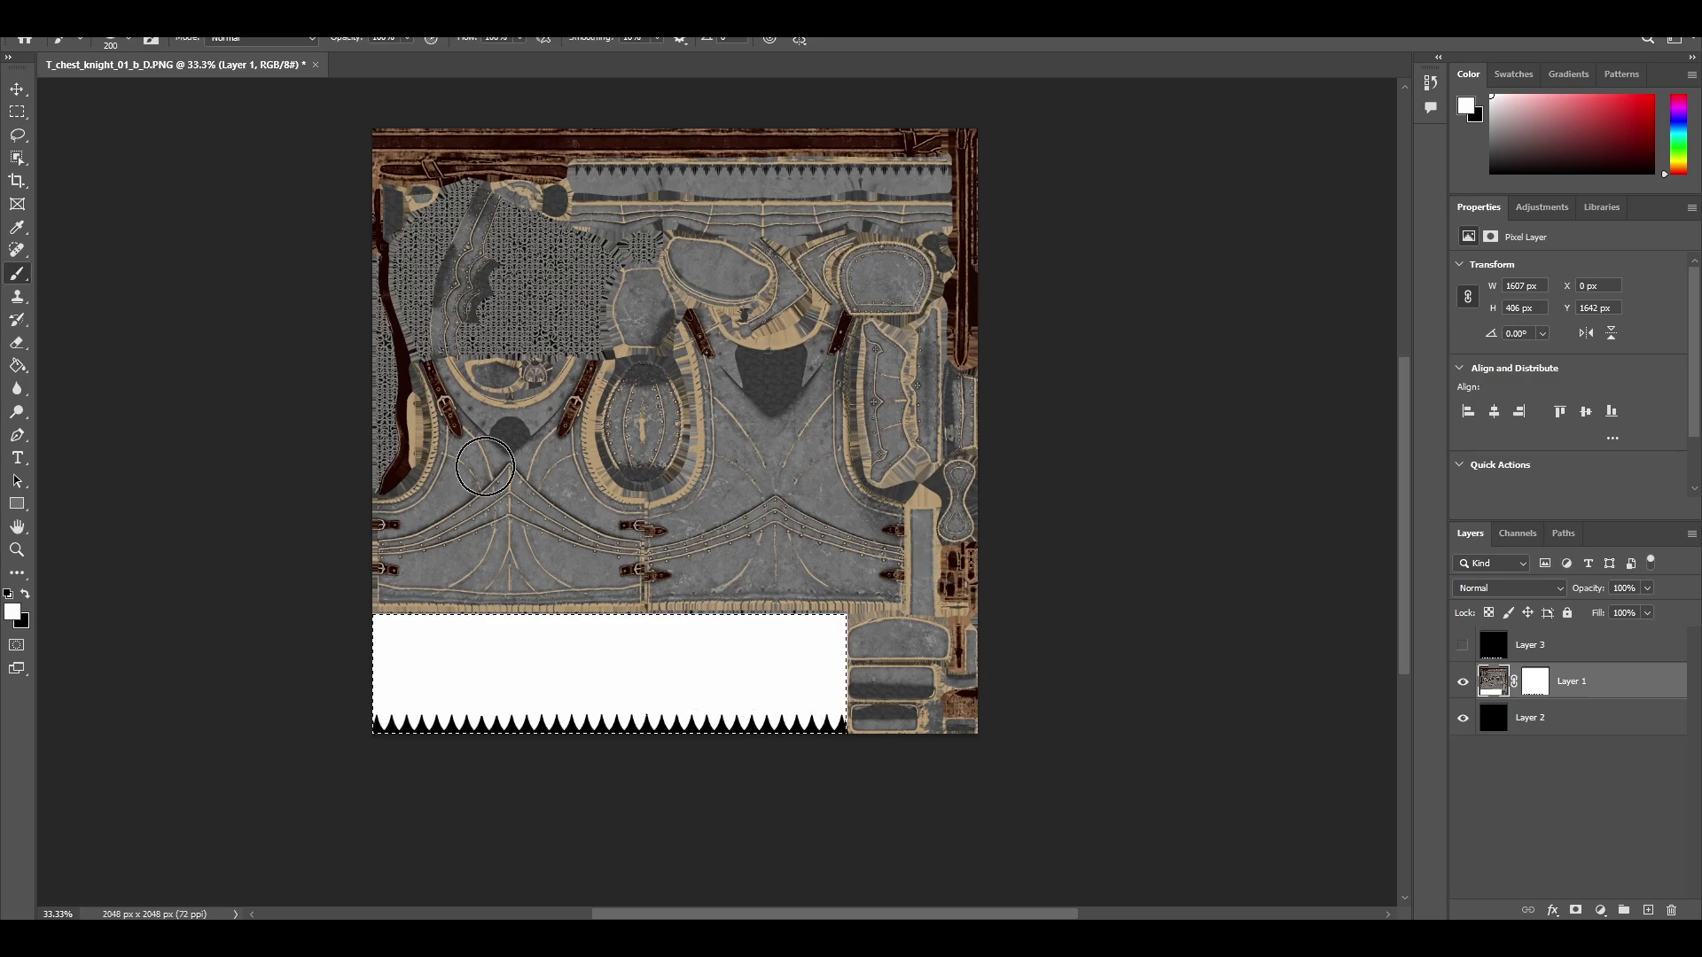
Step: Invert the selection, brush everything outside the white chainmail strip black with a much larger brush, and deselect
click(244, 11)
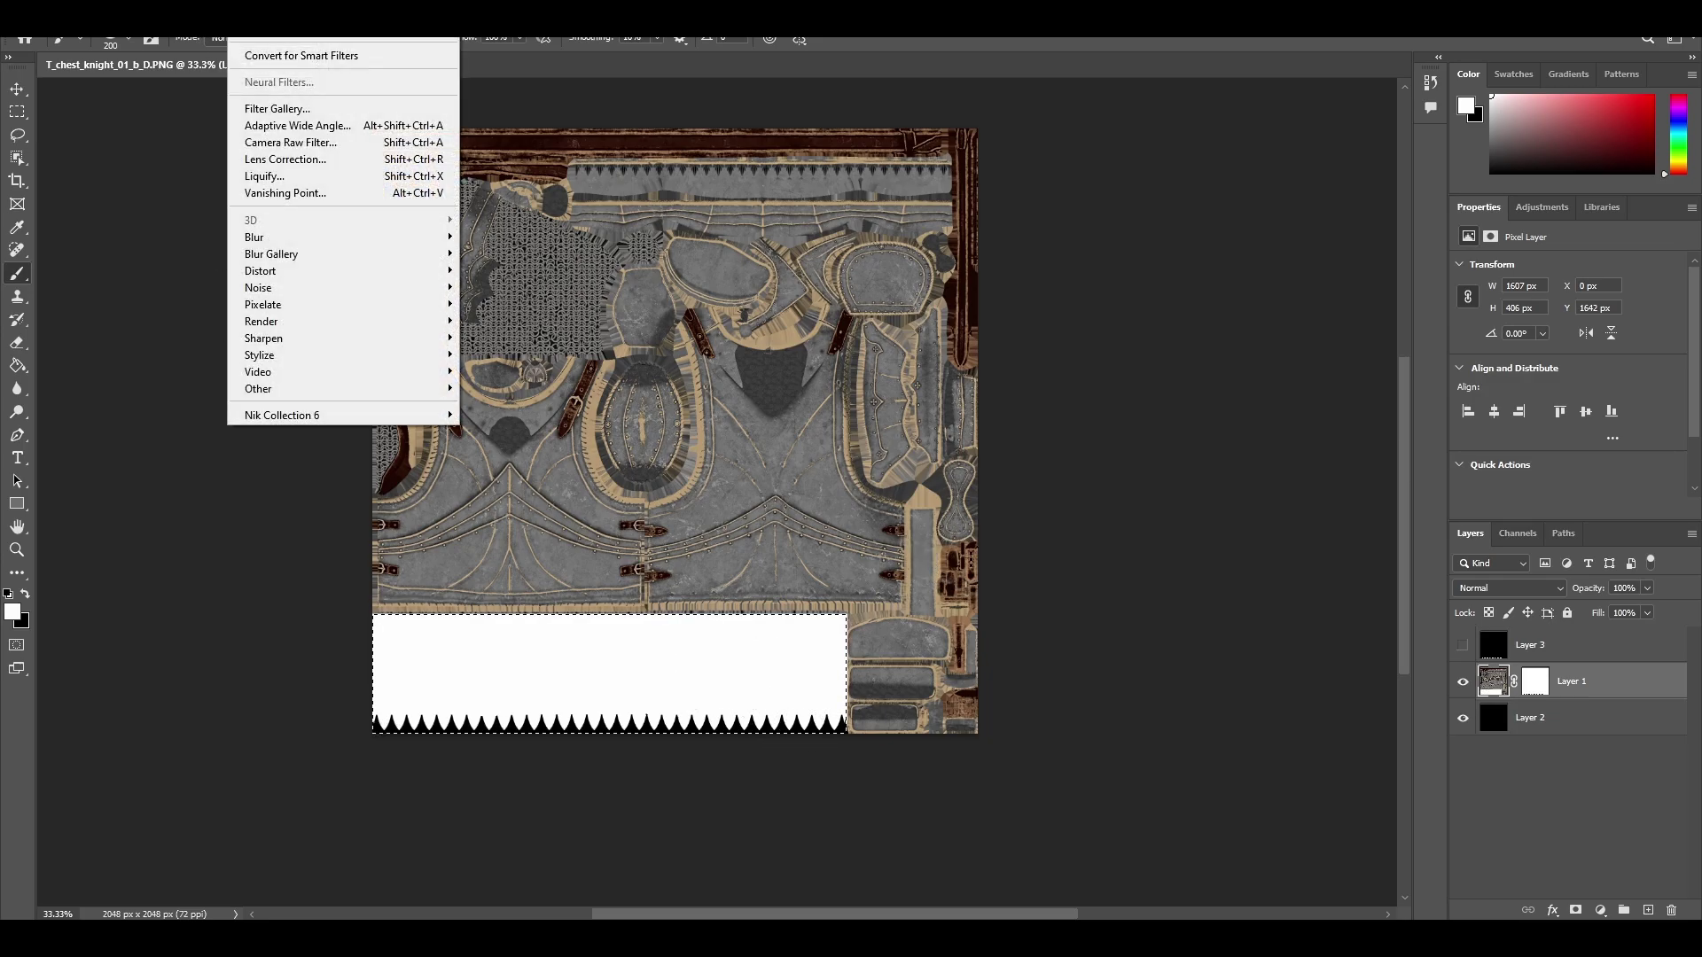
mouse_move(205, 10)
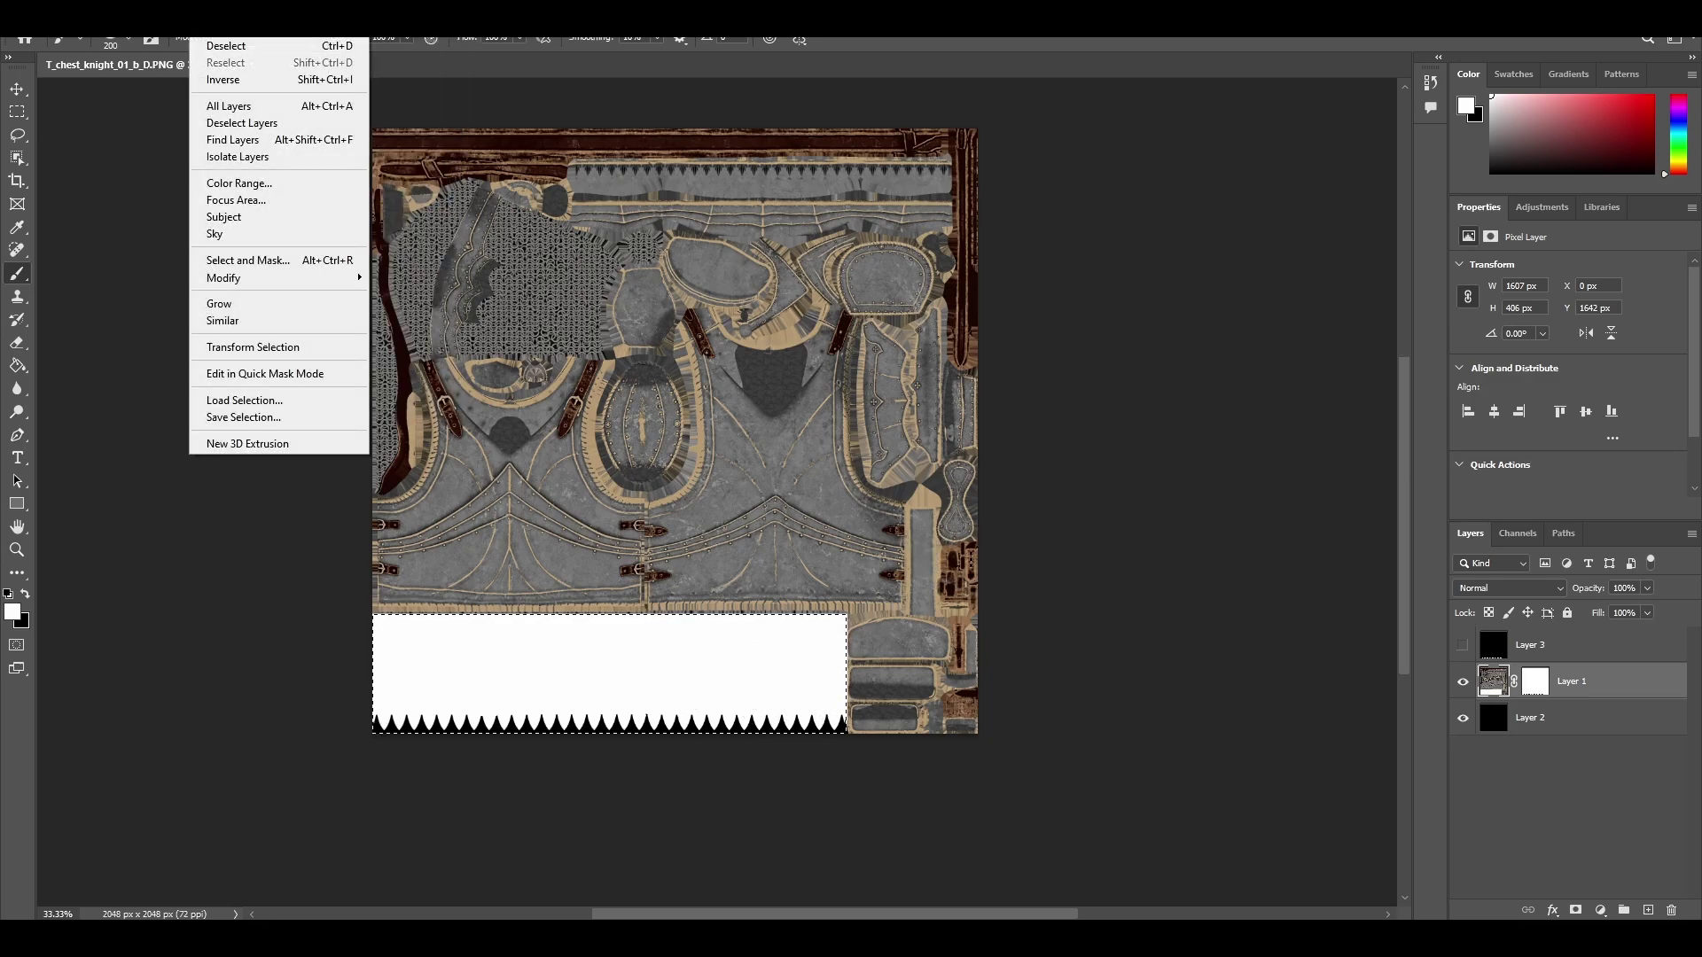
click(221, 80)
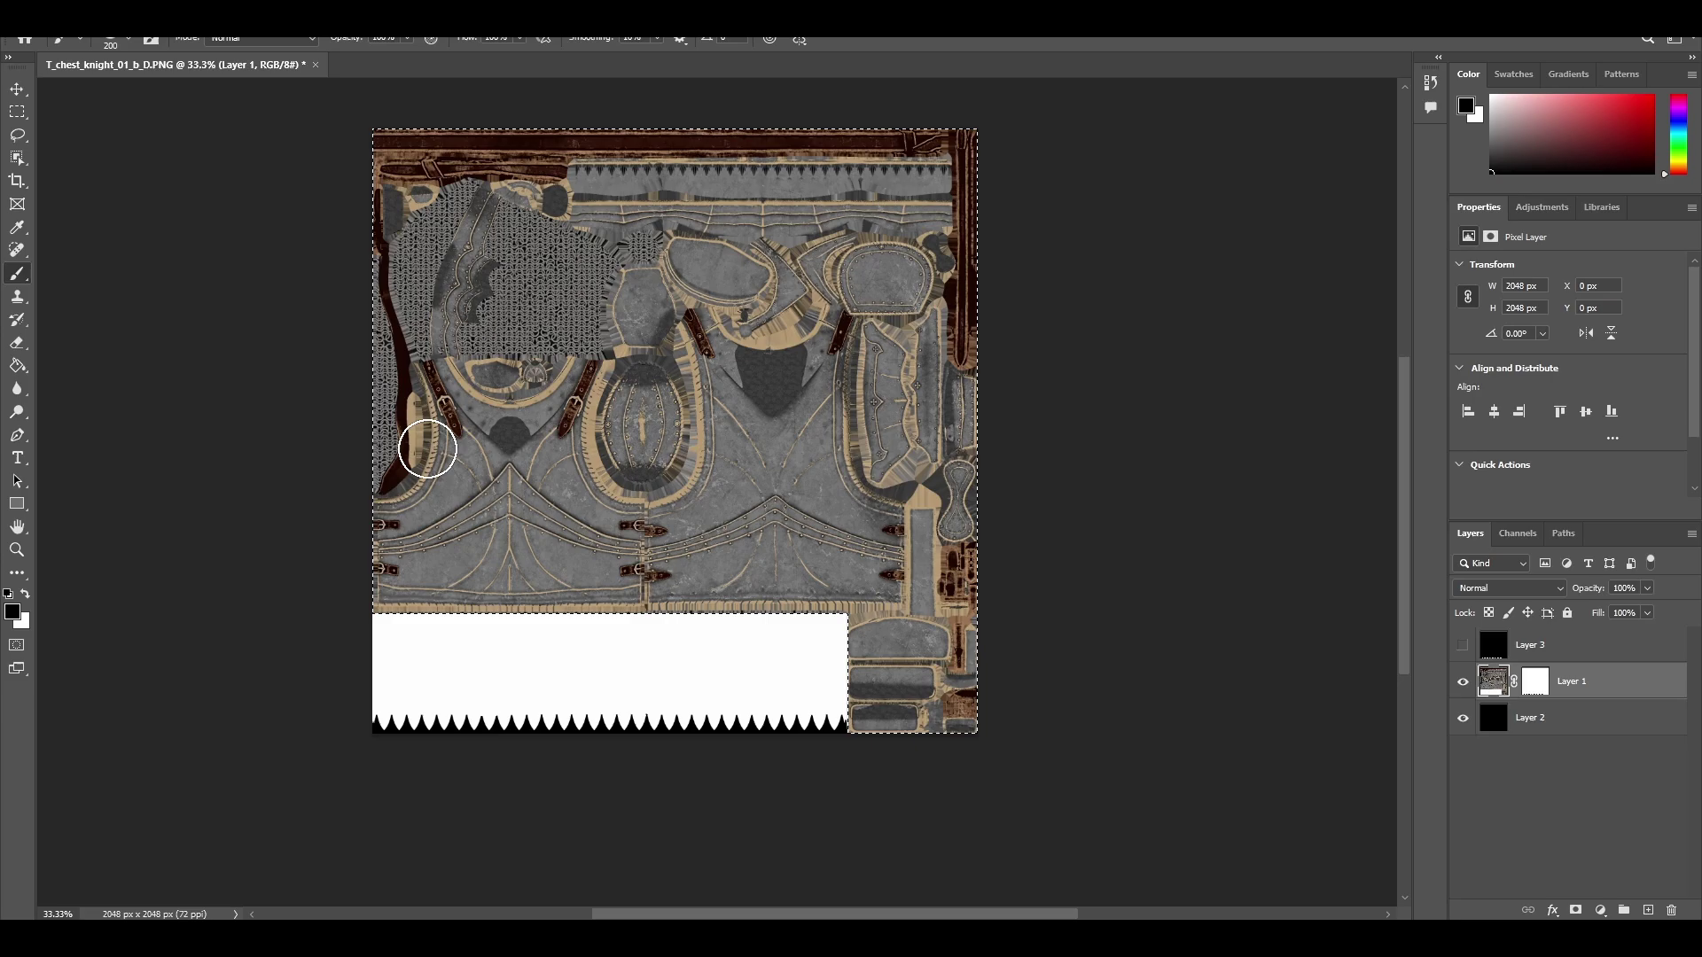
key(bracketright)
key(bracketright)
key(bracketright)
key(bracketright)
key(bracketright)
key(bracketright)
key(bracketright)
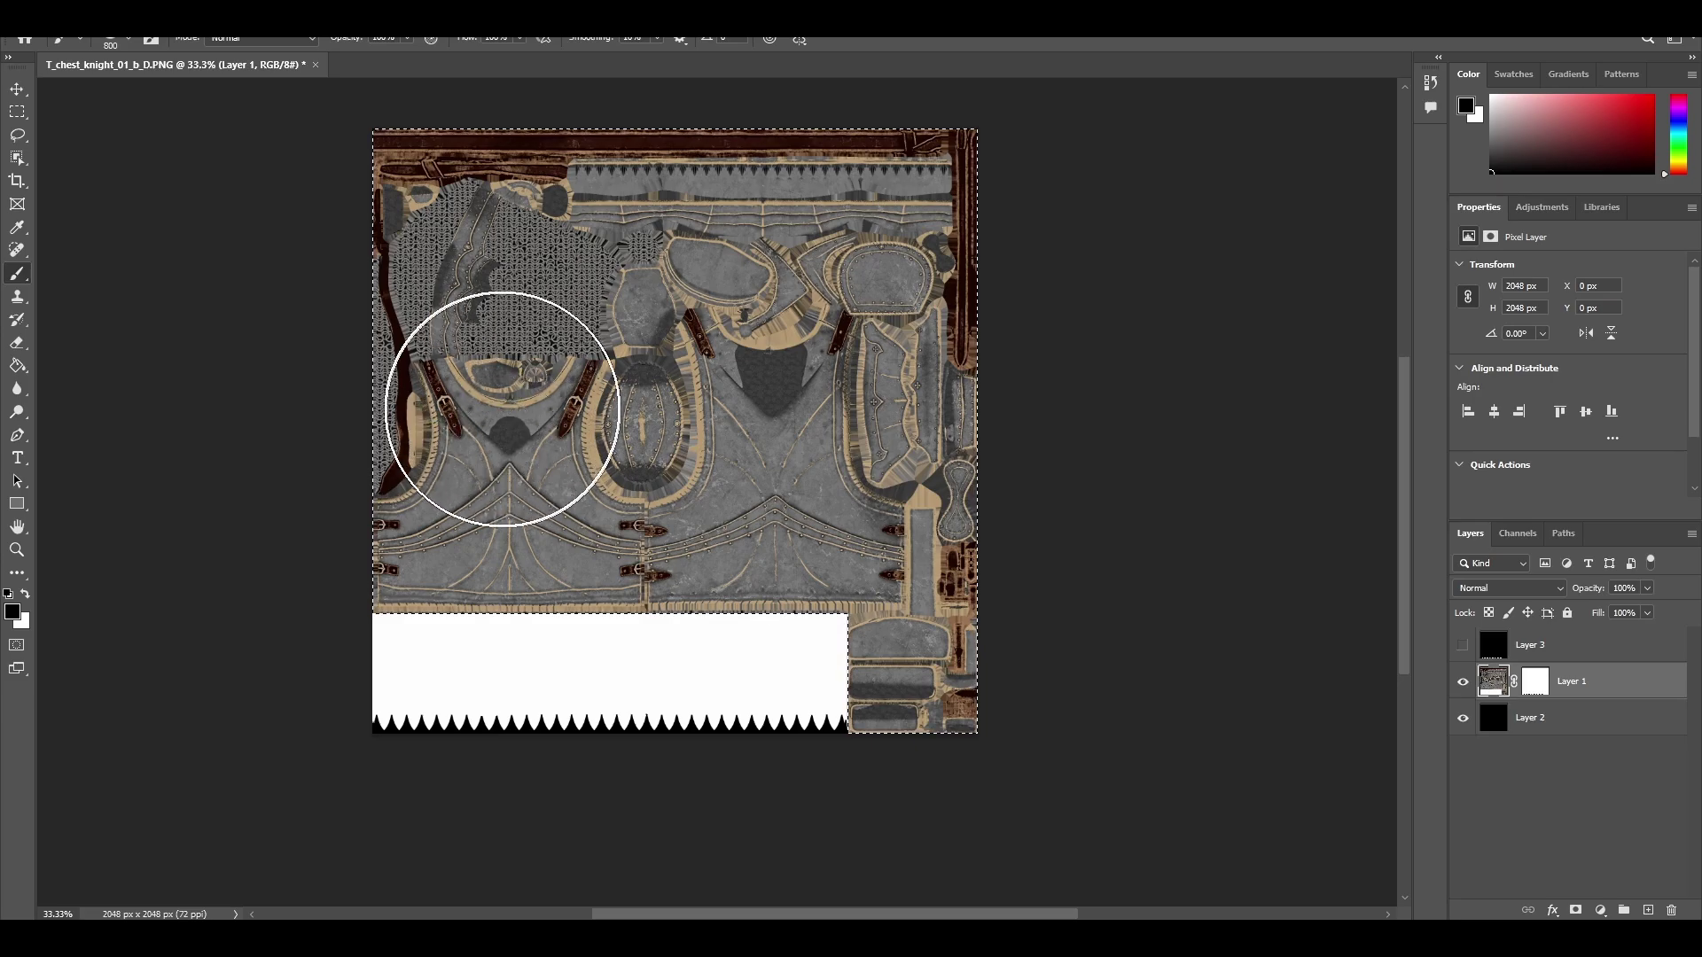
key(bracketright)
mouse_move(425, 221)
mouse_down()
mouse_move(571, 262)
mouse_move(455, 514)
mouse_move(969, 673)
mouse_move(912, 647)
mouse_move(950, 416)
mouse_up()
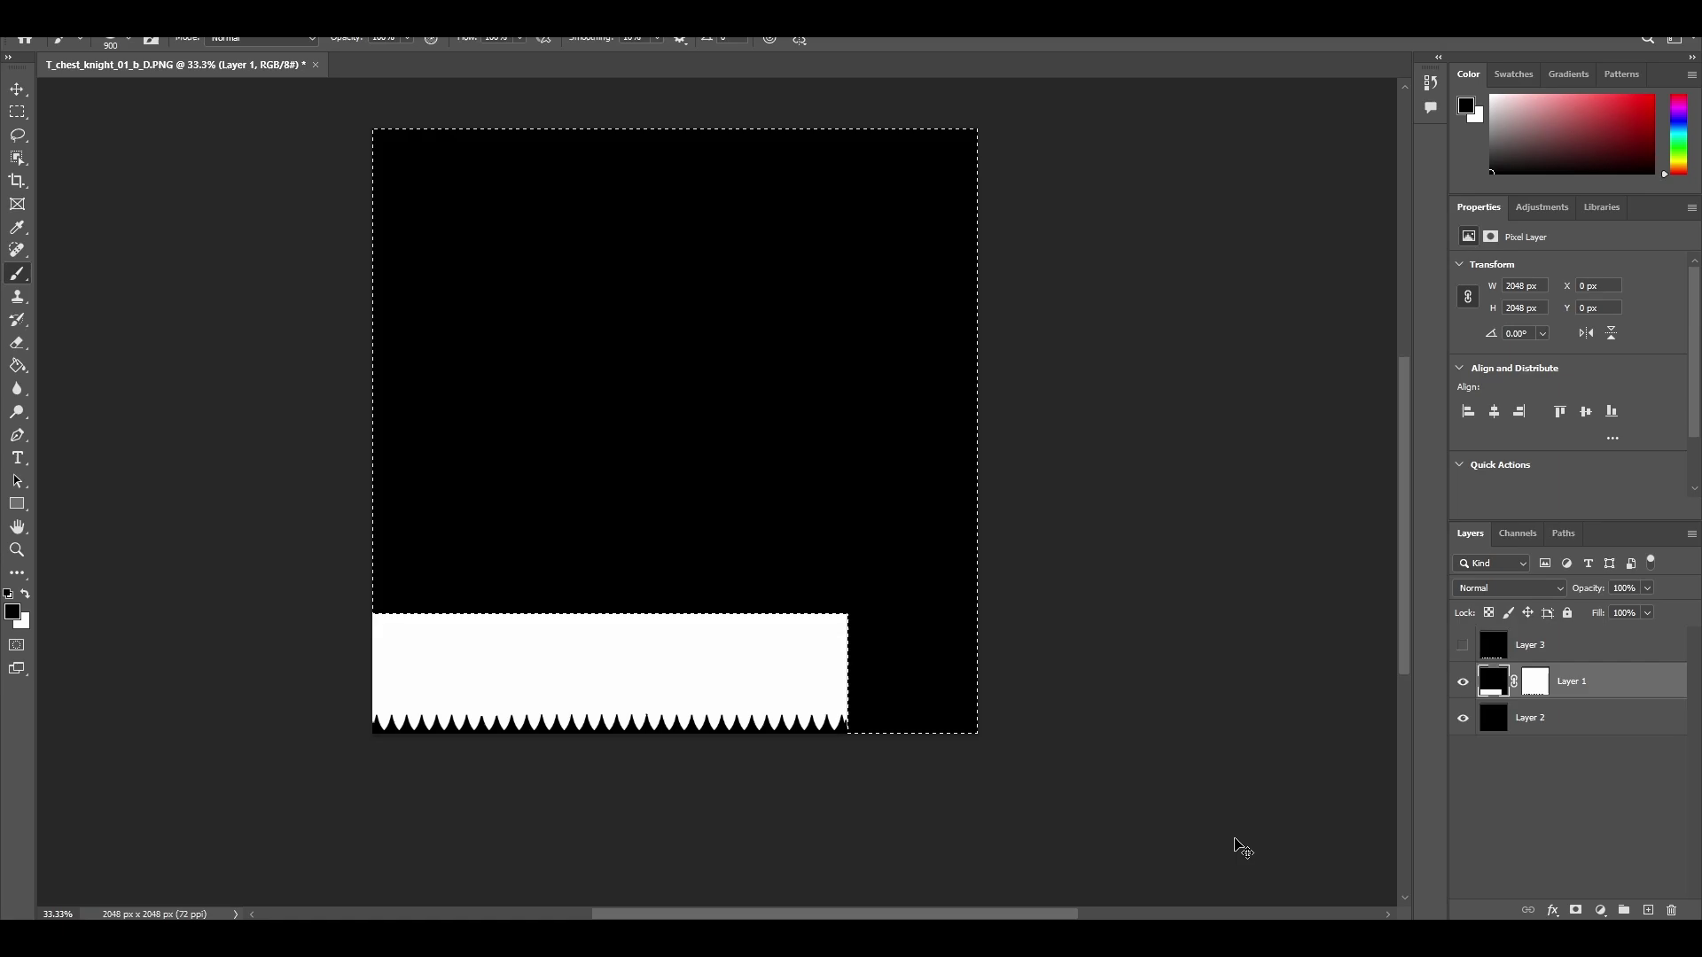
key(ctrl+d)
key(v)
alt+scroll(784, 713, up, 7)
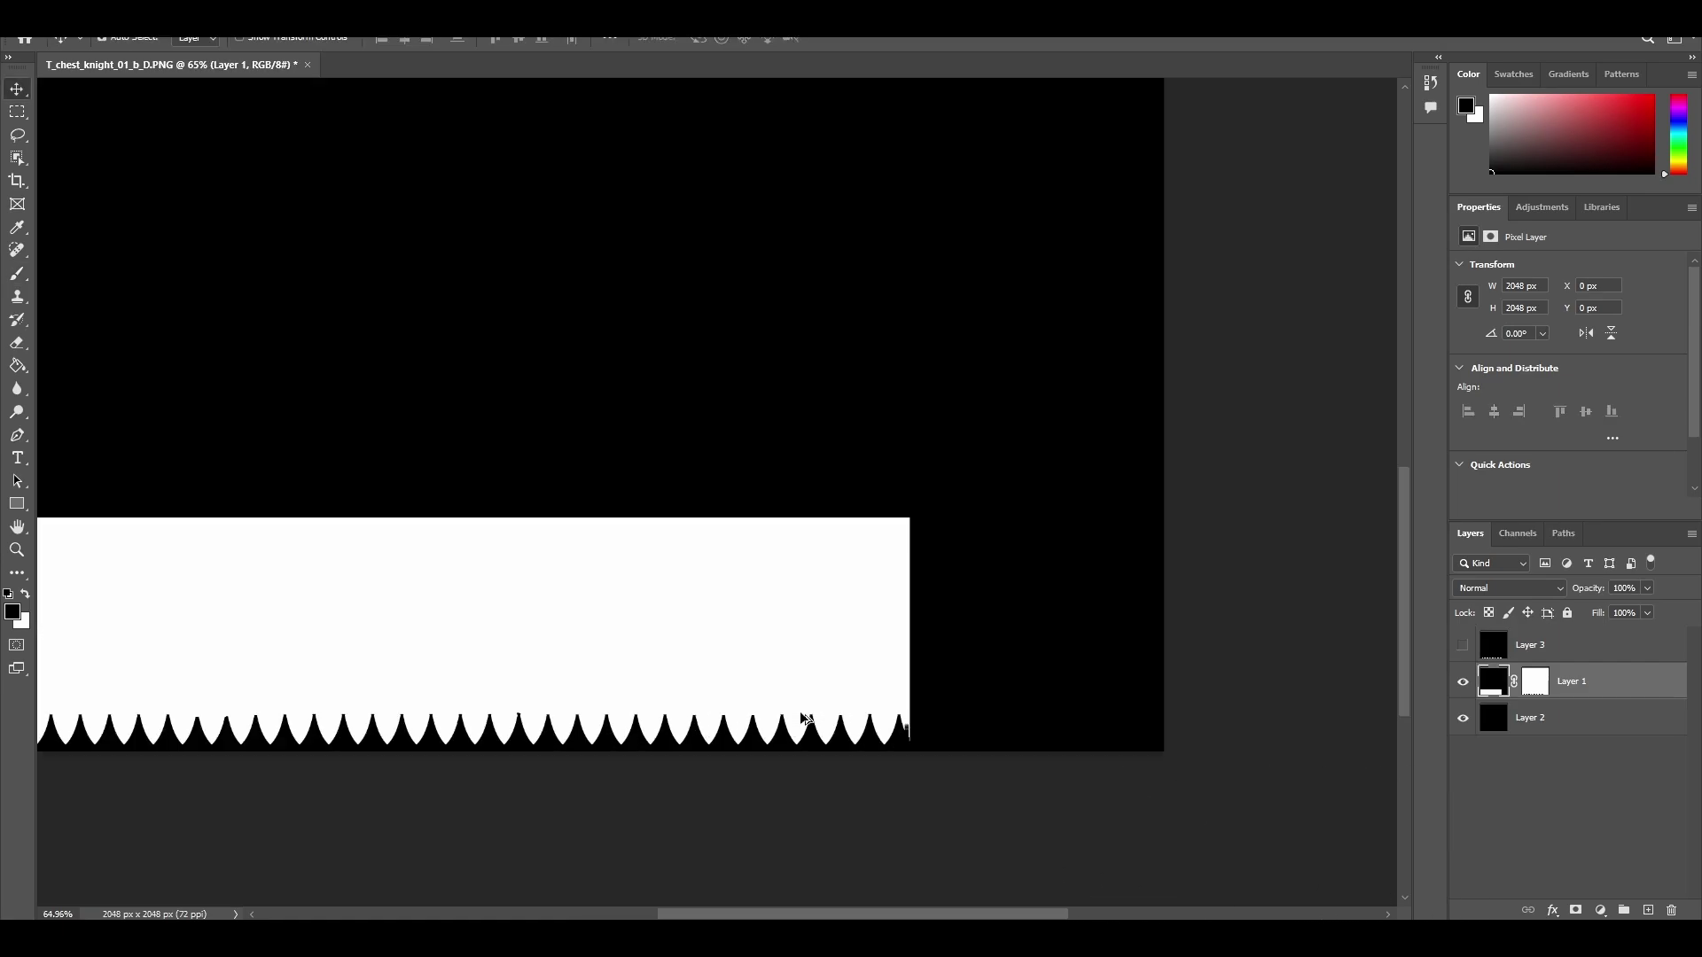
alt+scroll(804, 718, down, 2)
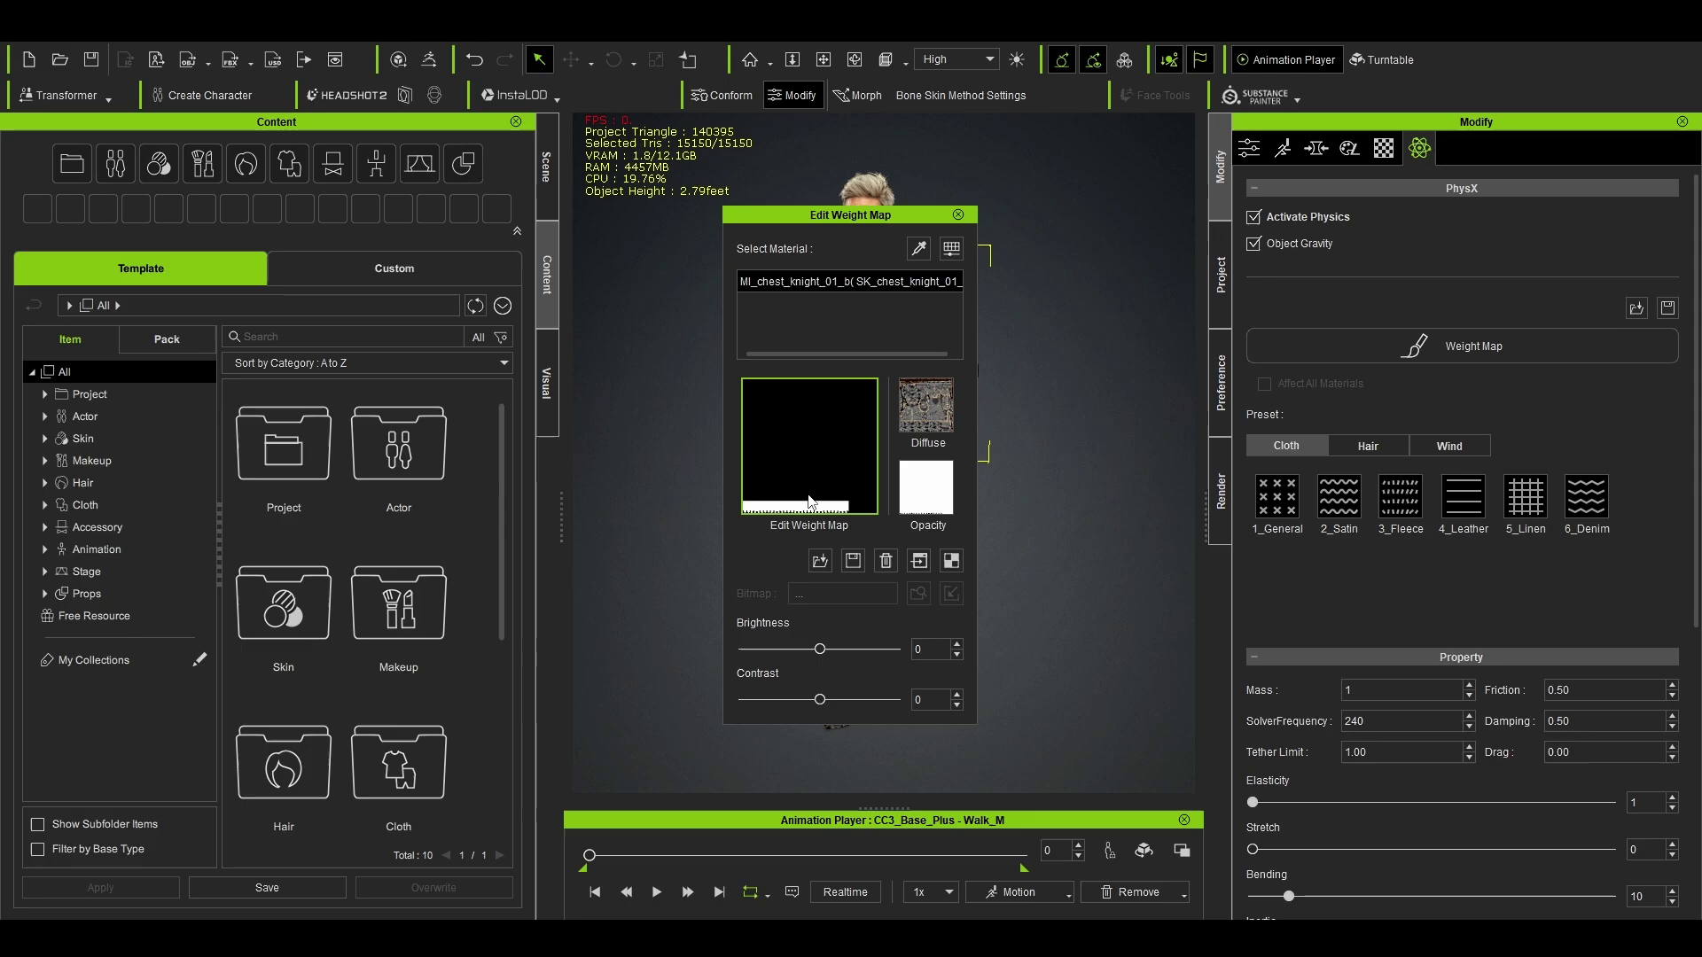
click(958, 216)
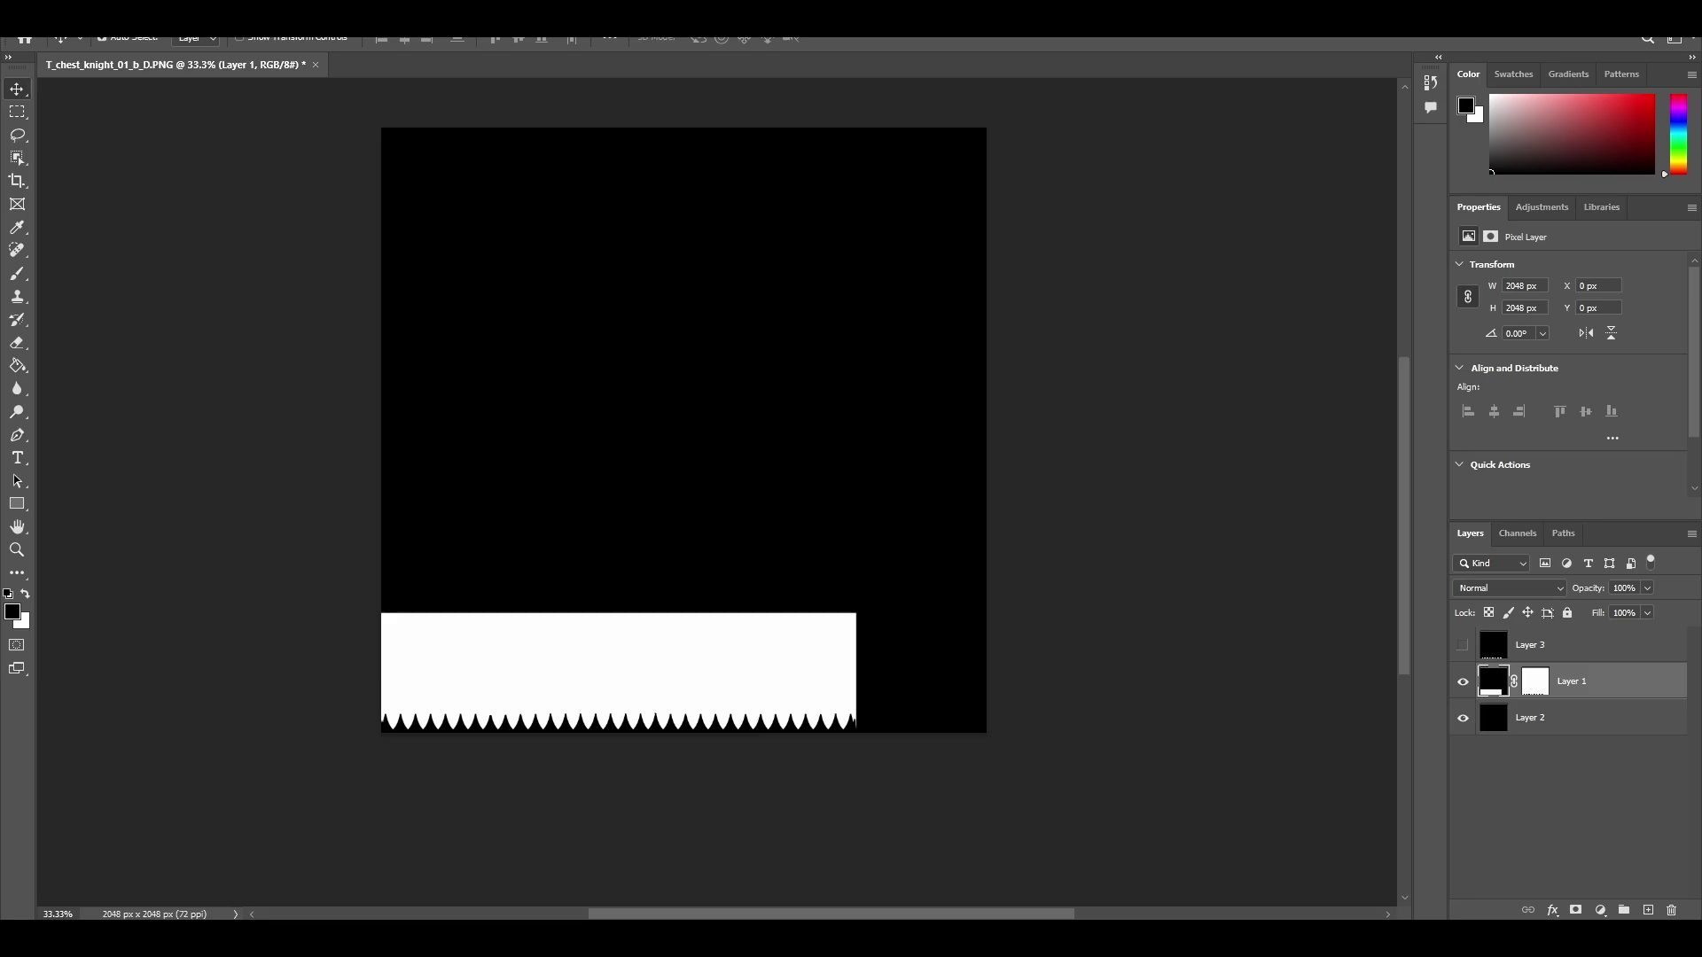
click(40, 10)
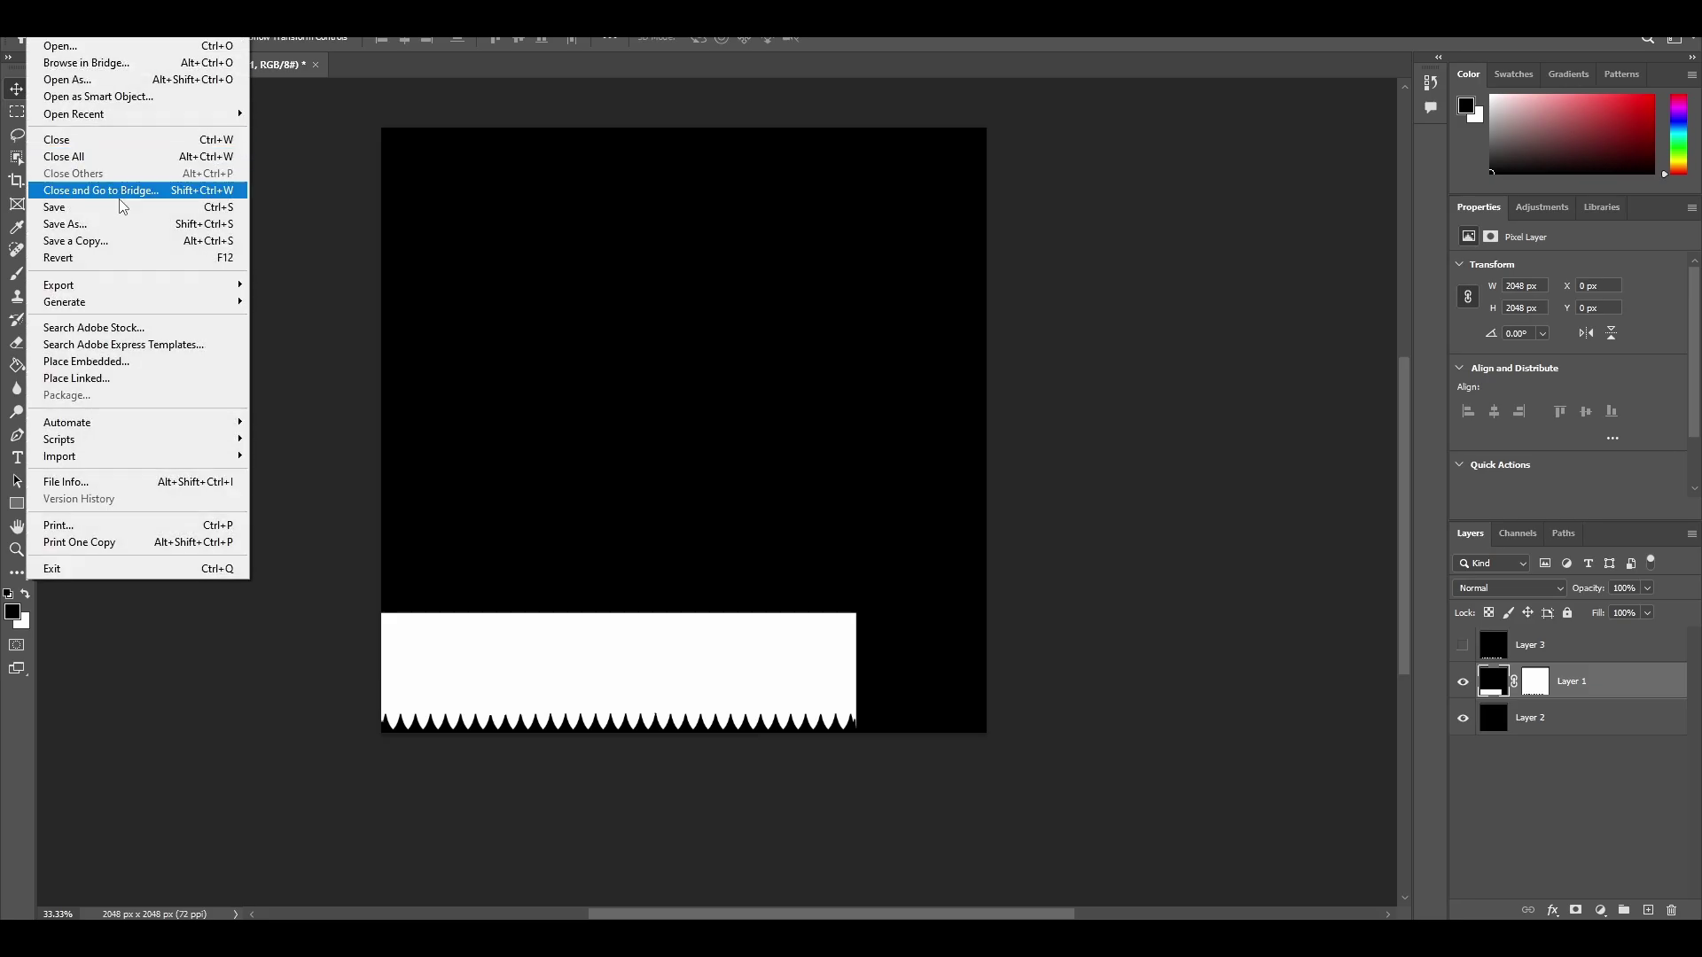
mouse_move(120, 294)
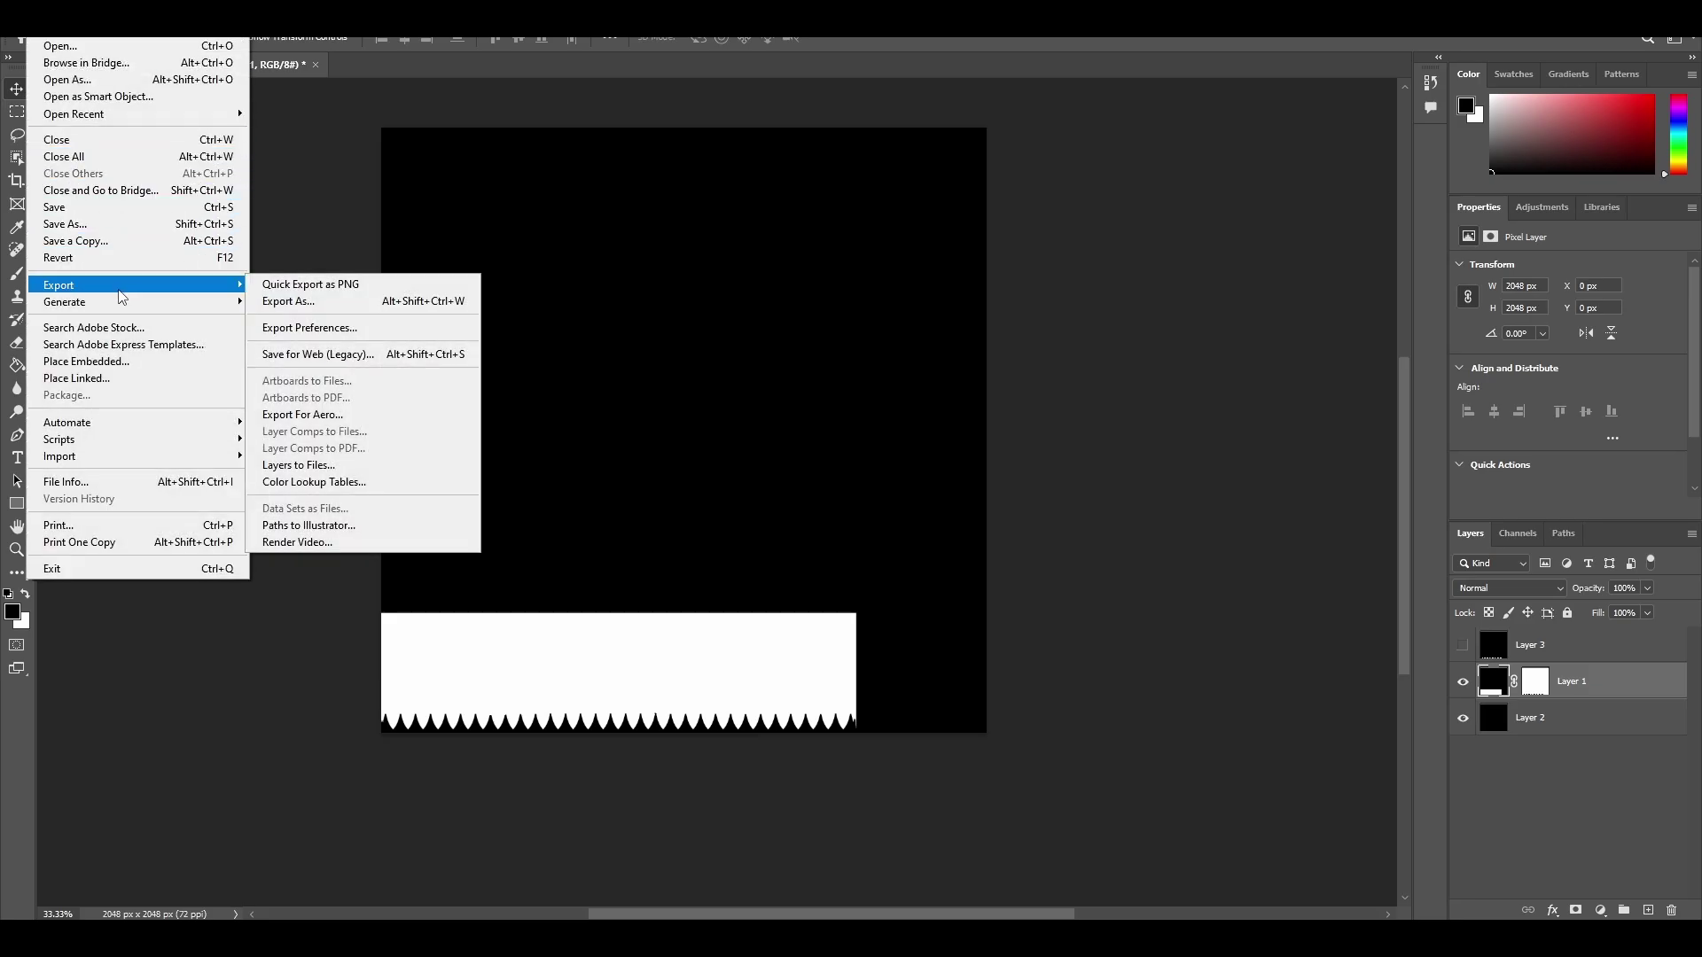
click(366, 293)
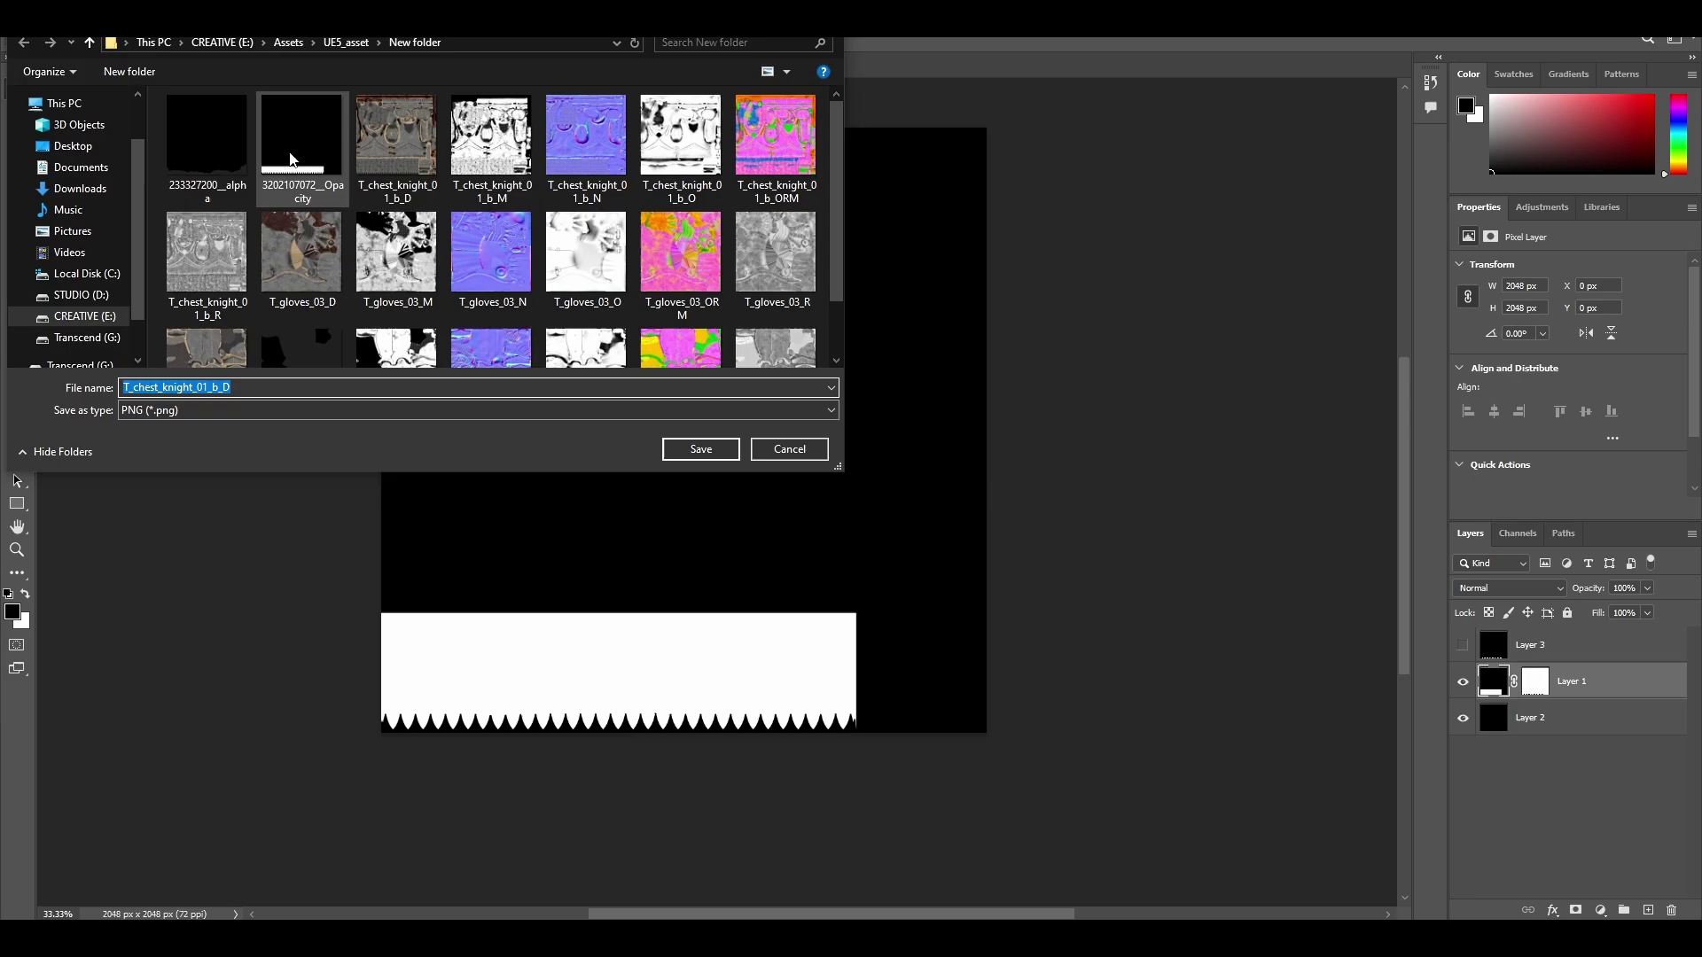
click(787, 449)
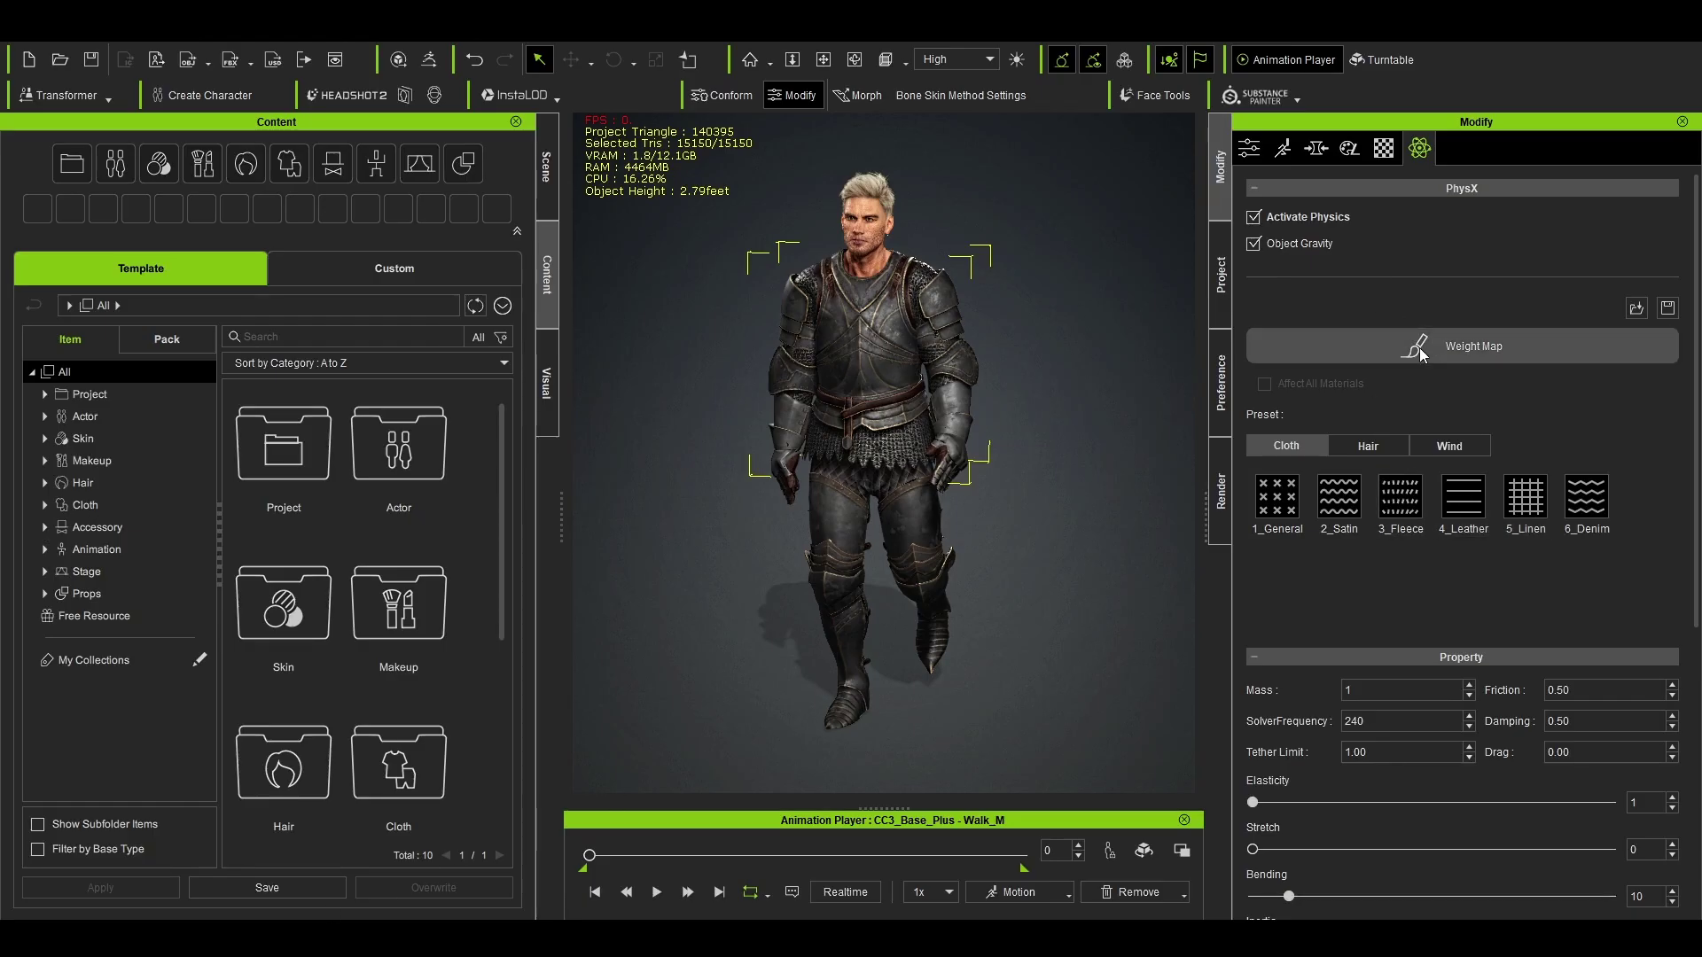
click(1517, 361)
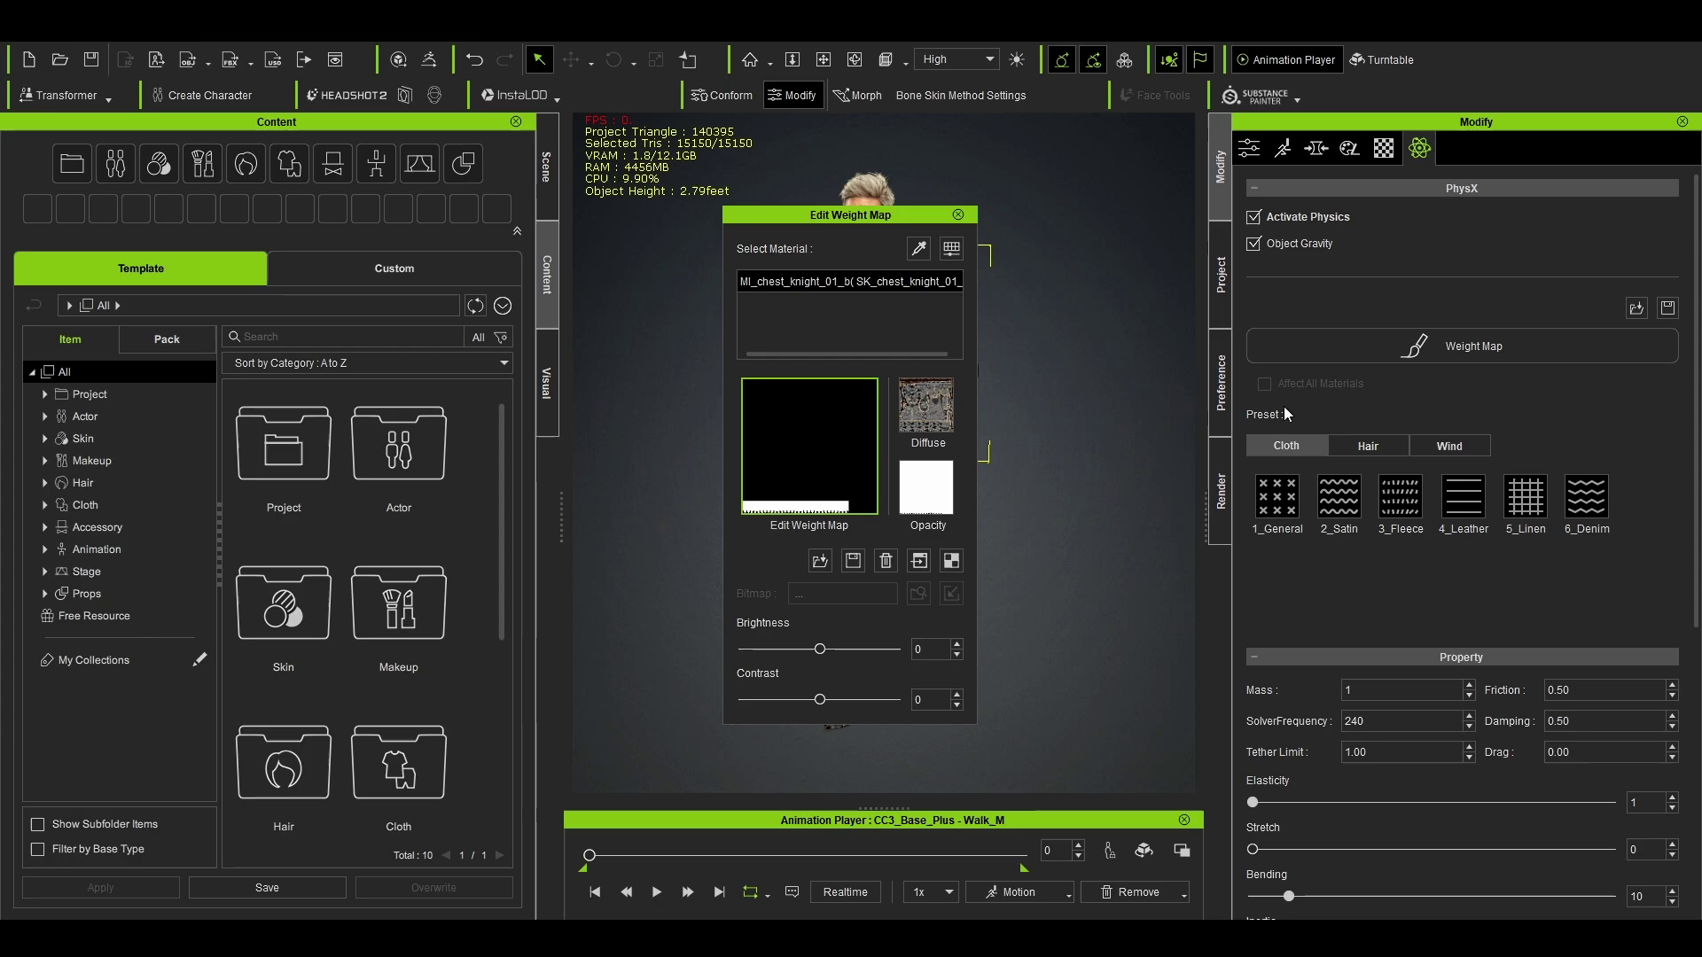
click(826, 445)
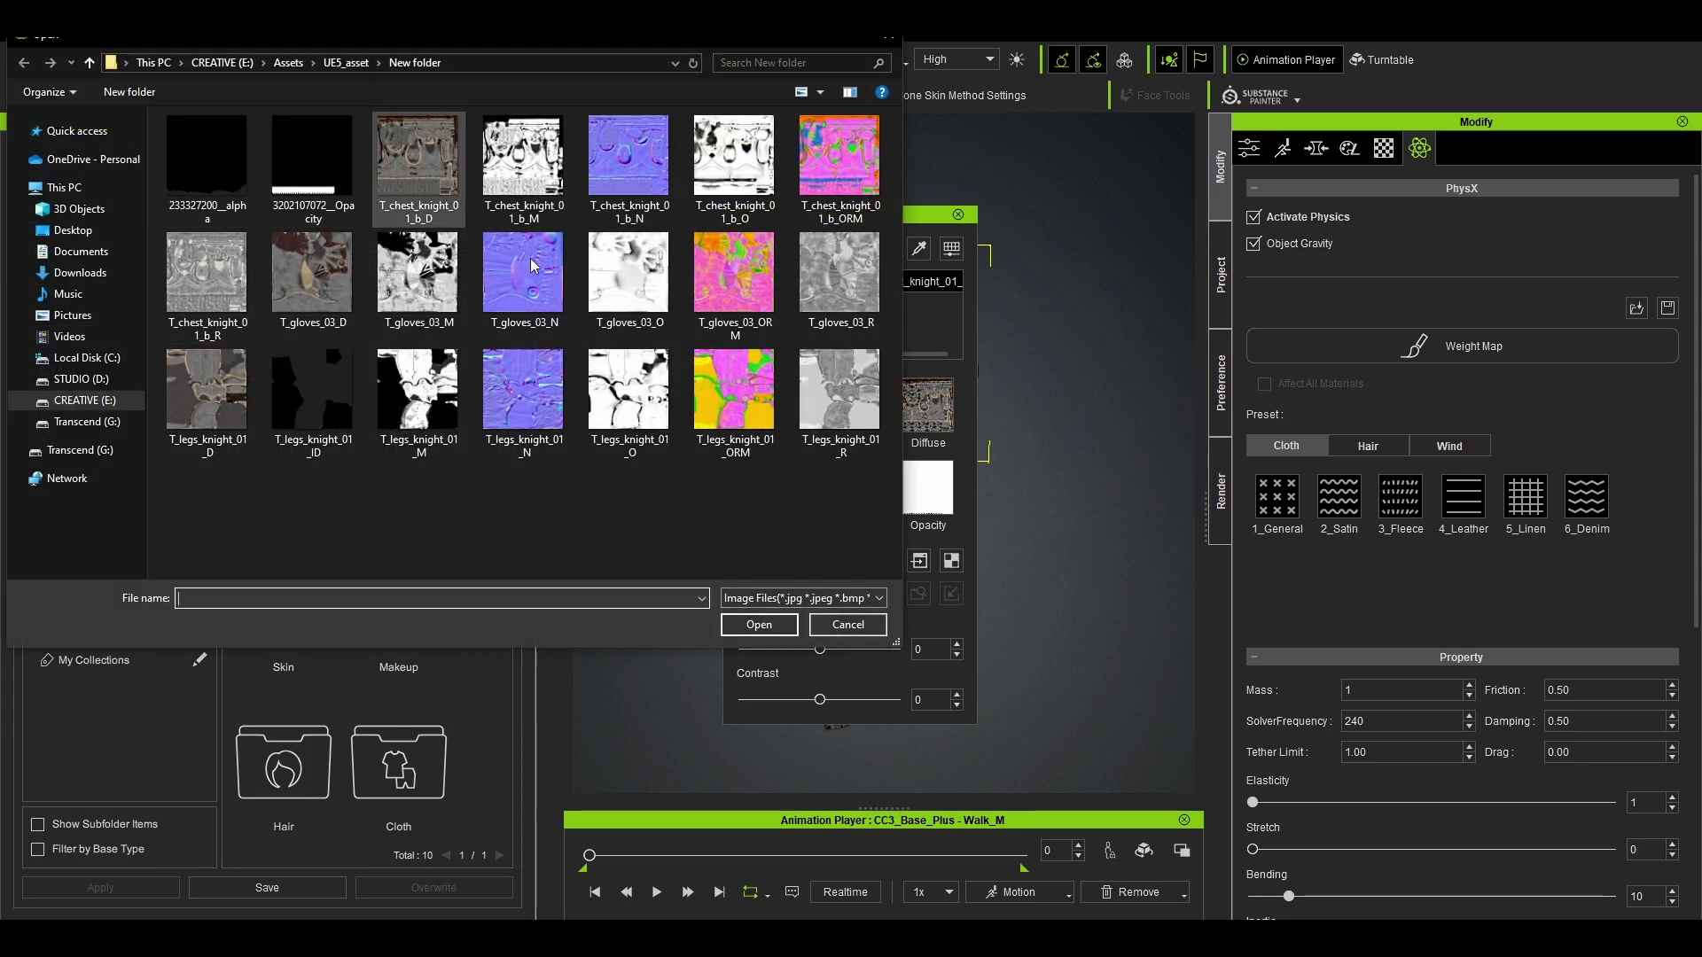
click(847, 624)
click(963, 215)
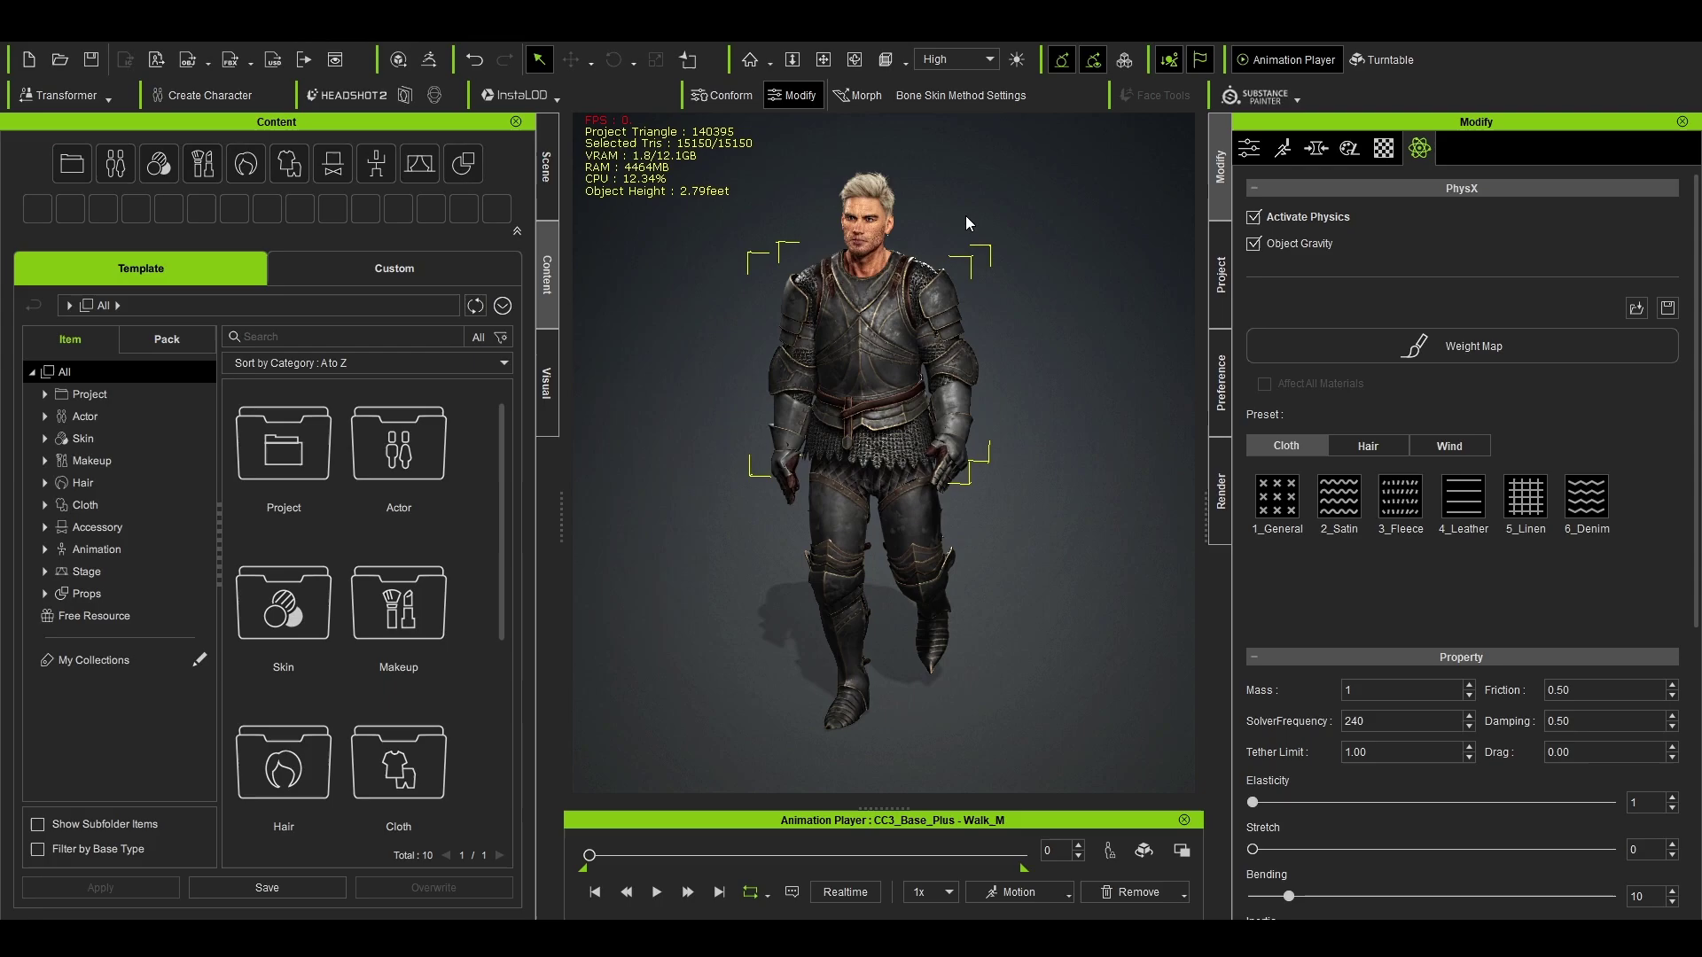
Step: Play the Walk_M motion, examine the chainmail skirt's physics from the side and behind, and return playback to the start
scroll(1255, 567, down, 5)
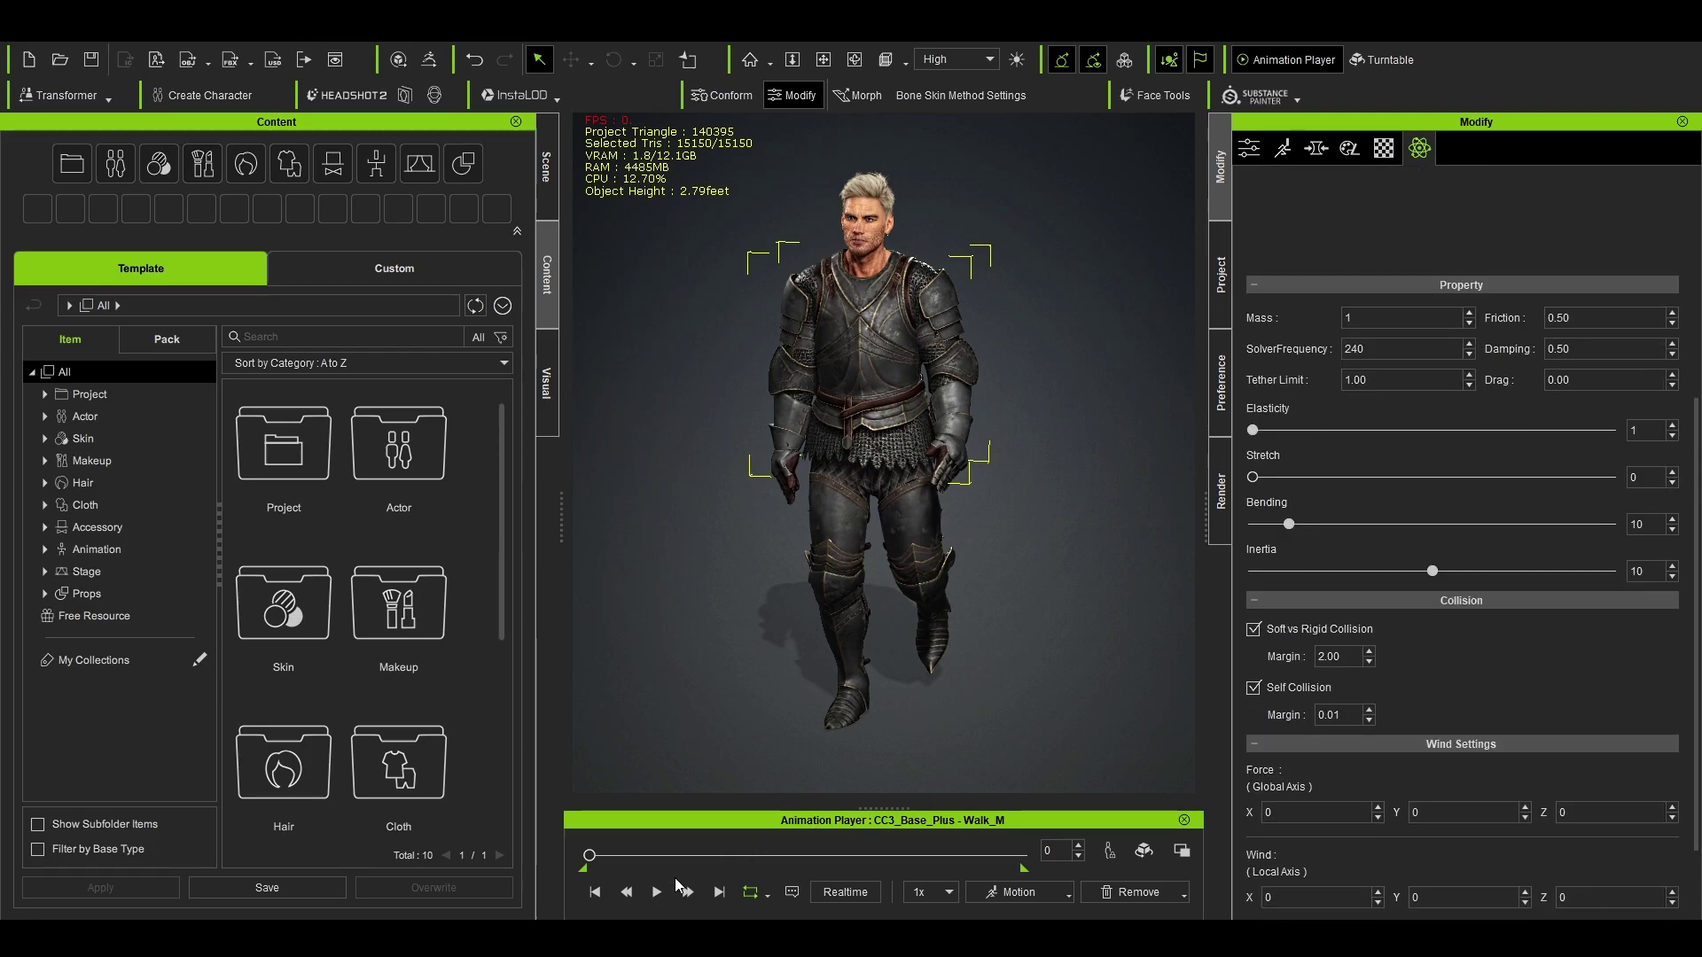
click(656, 893)
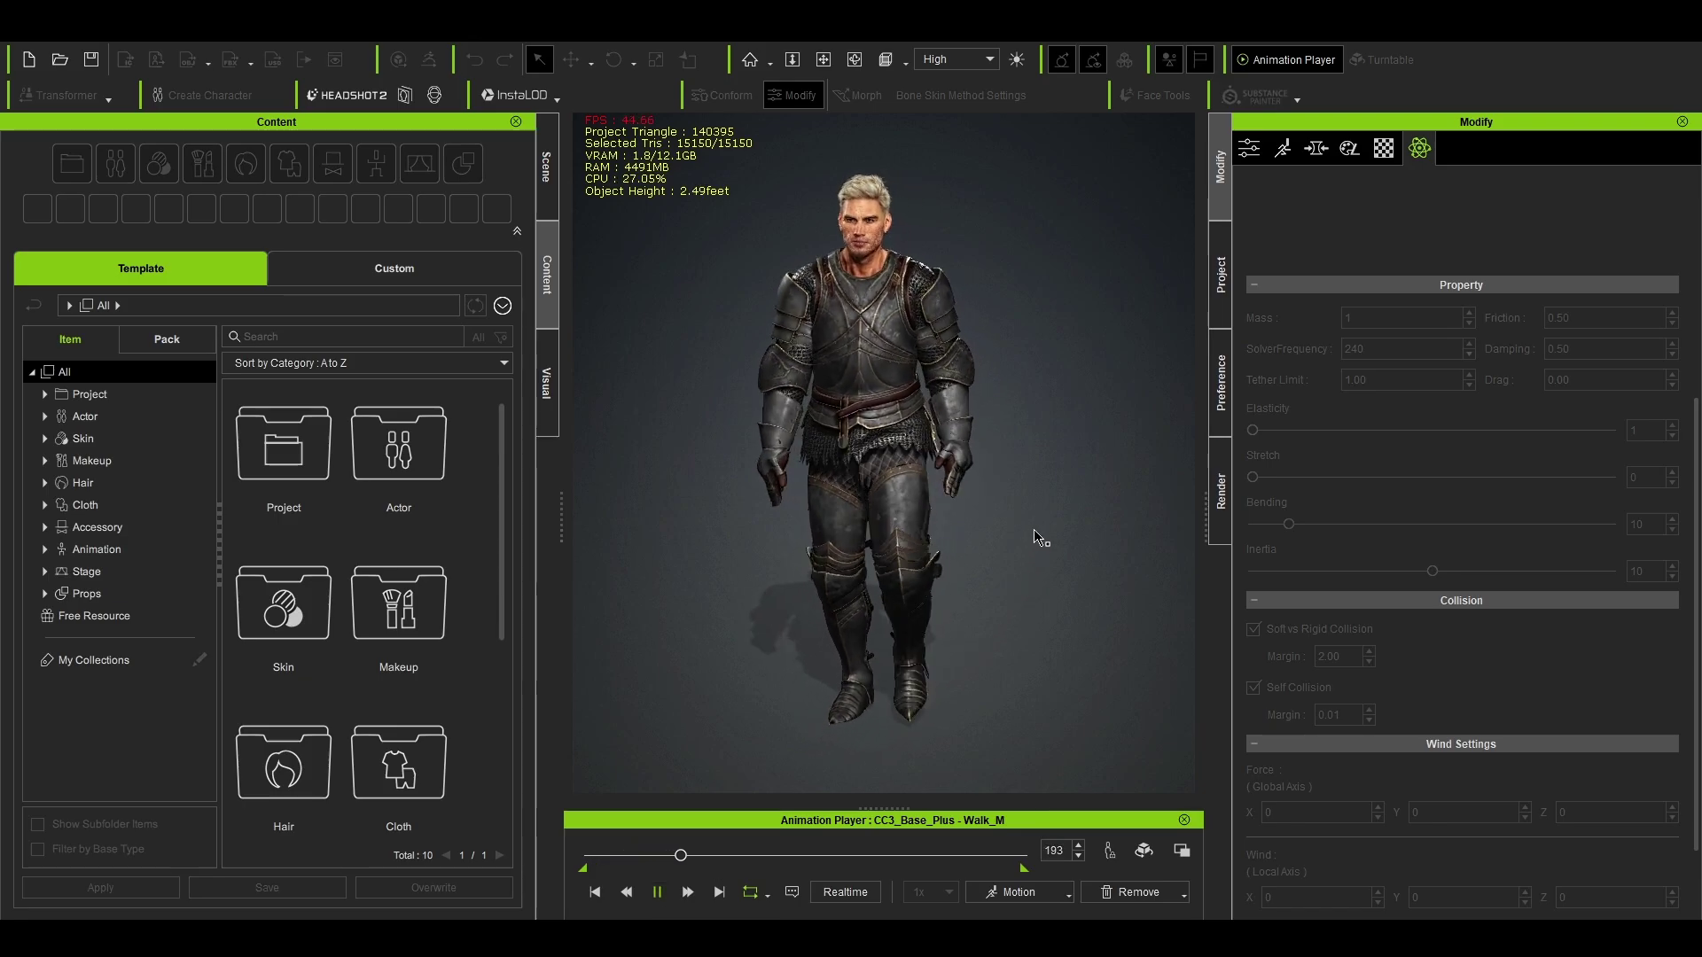
right_drag(1051, 504, 895, 514)
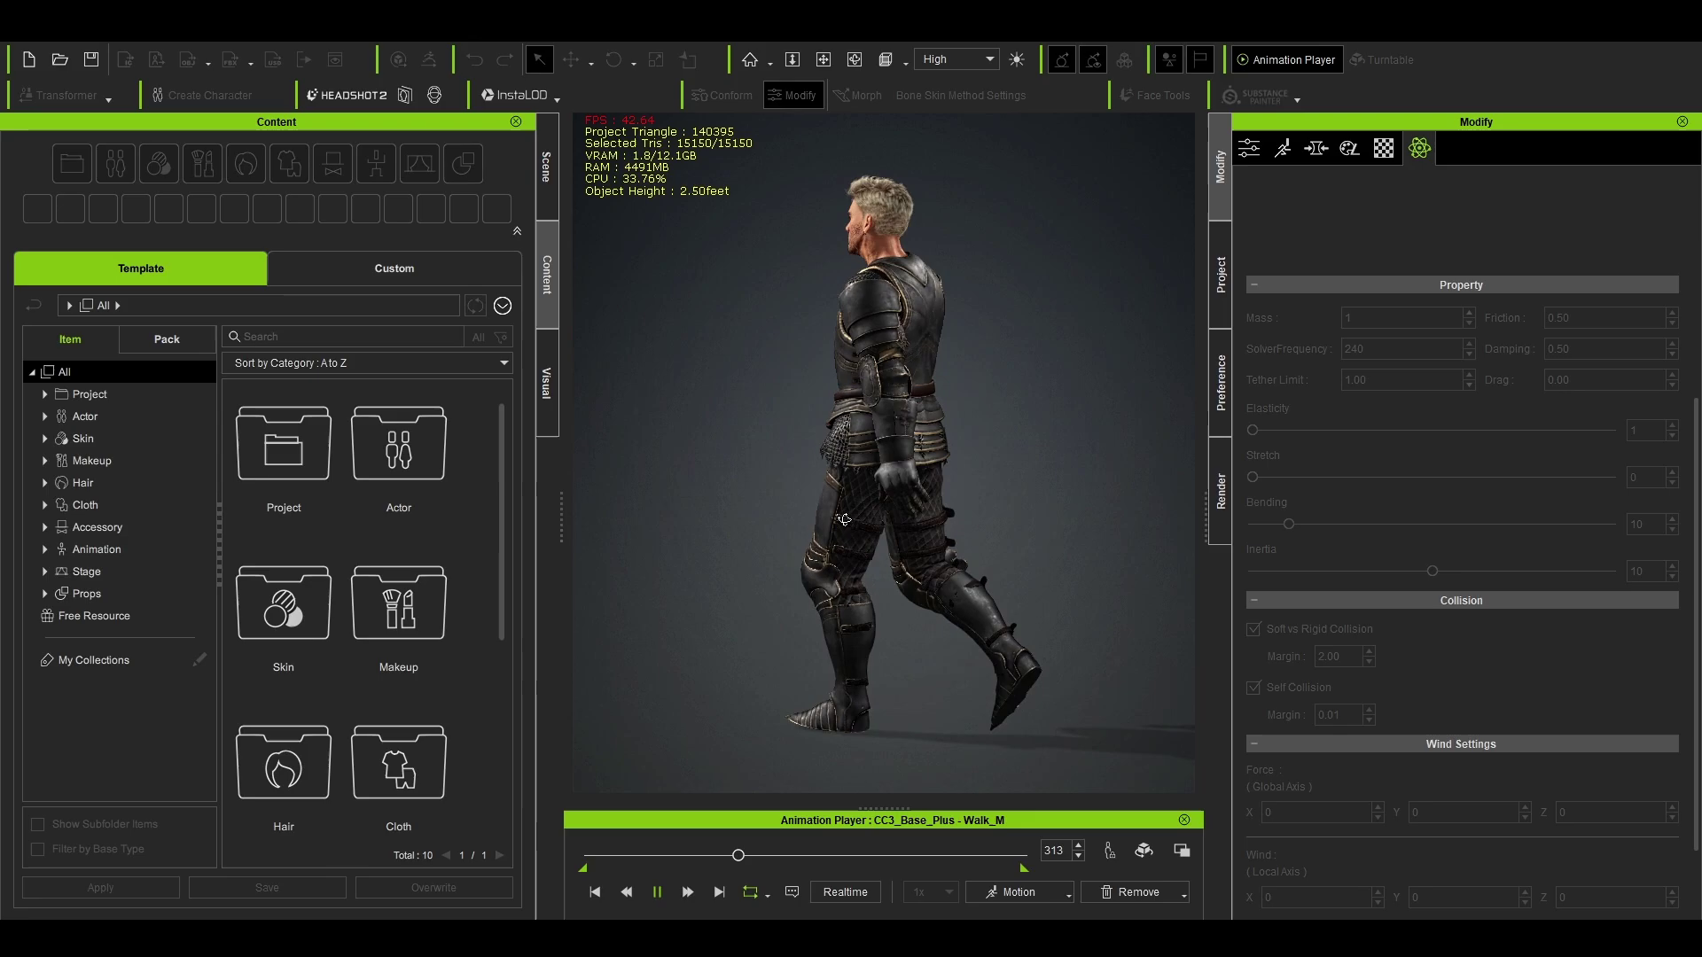
right_drag(1031, 528, 975, 490)
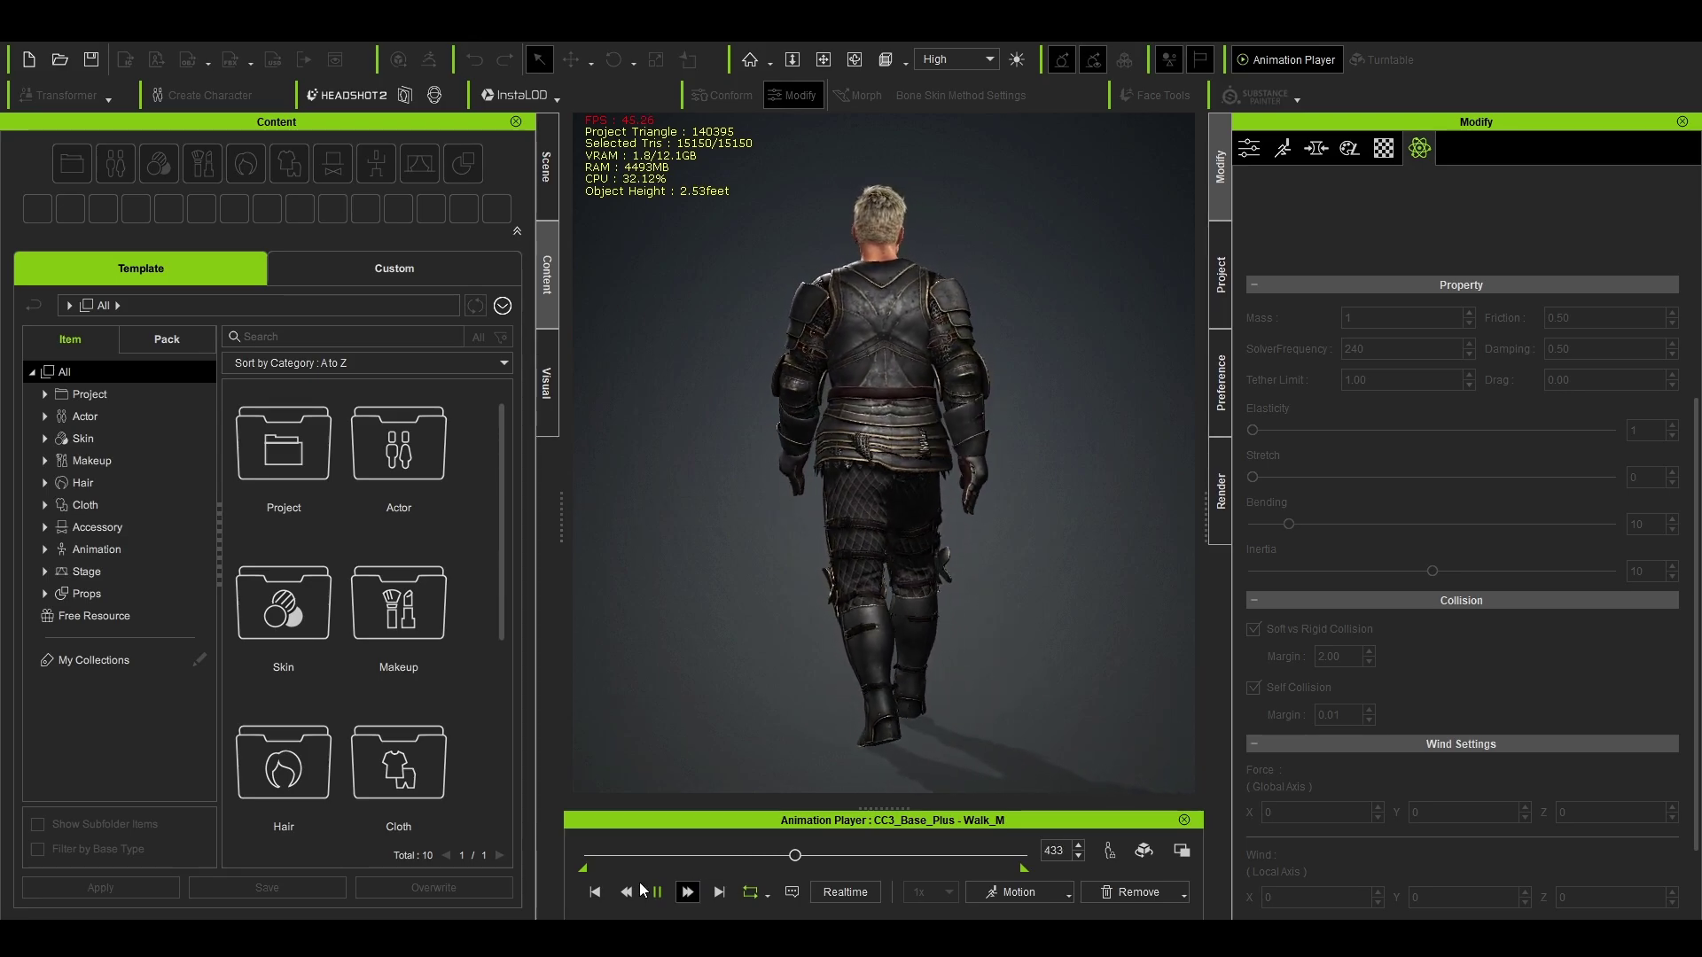
click(596, 893)
click(595, 893)
Step: Apply a calibration pose with the arms spread to the character and view it from behind
click(1069, 893)
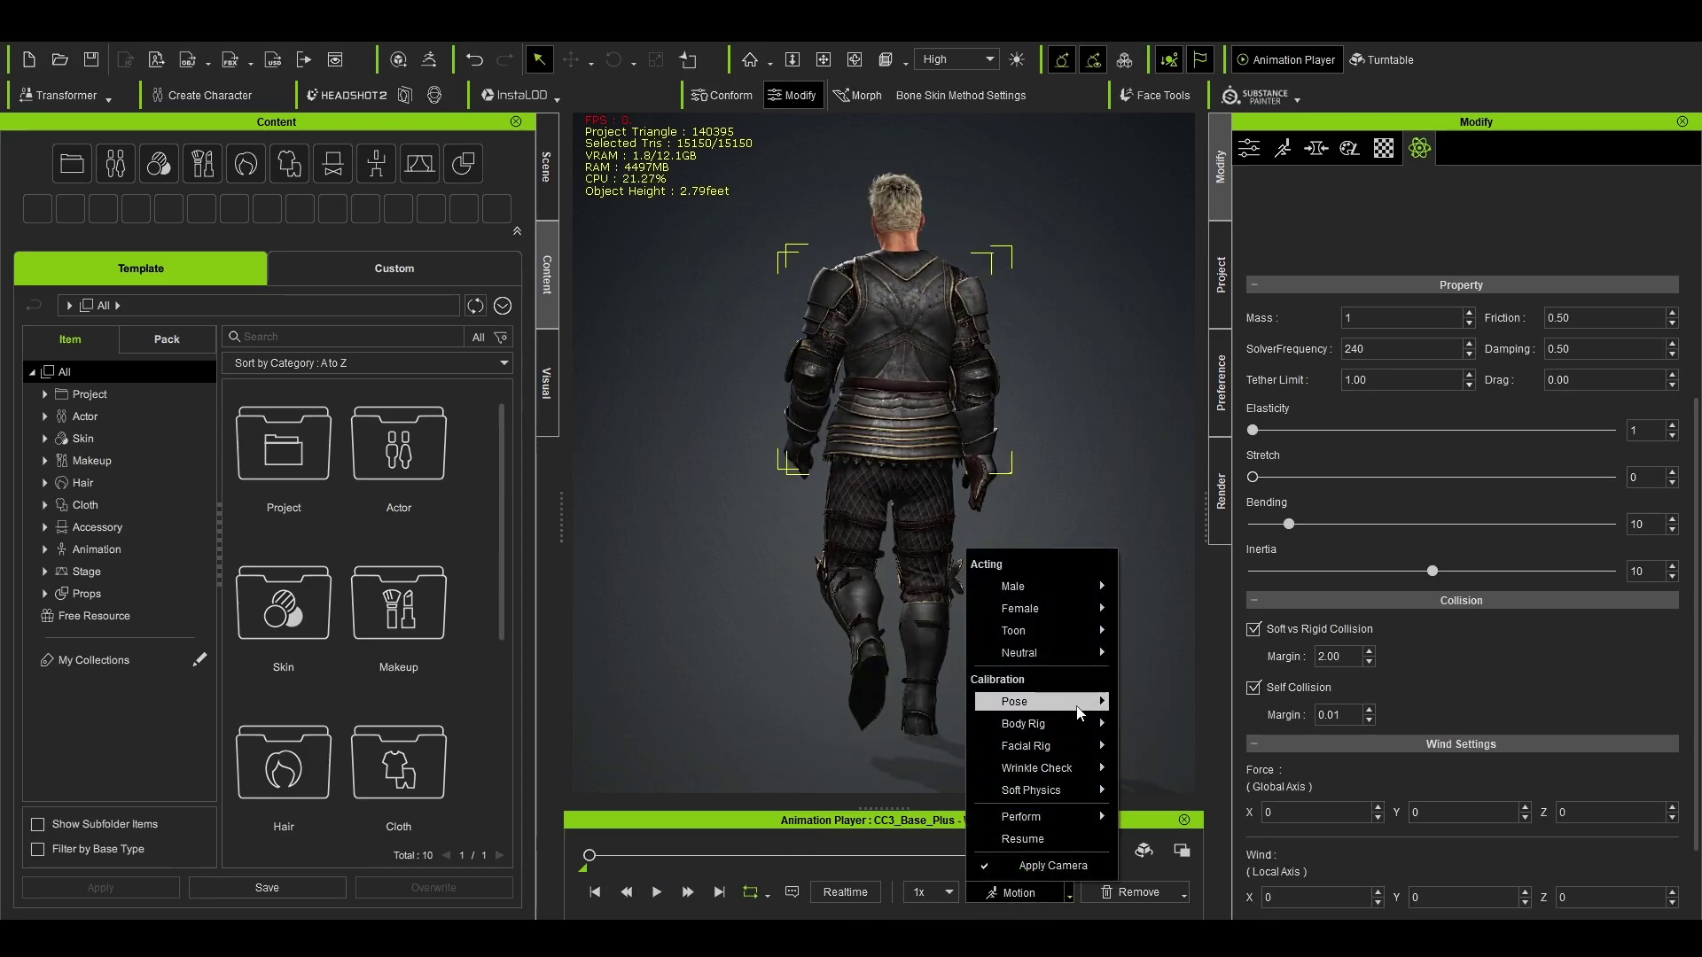
click(1142, 702)
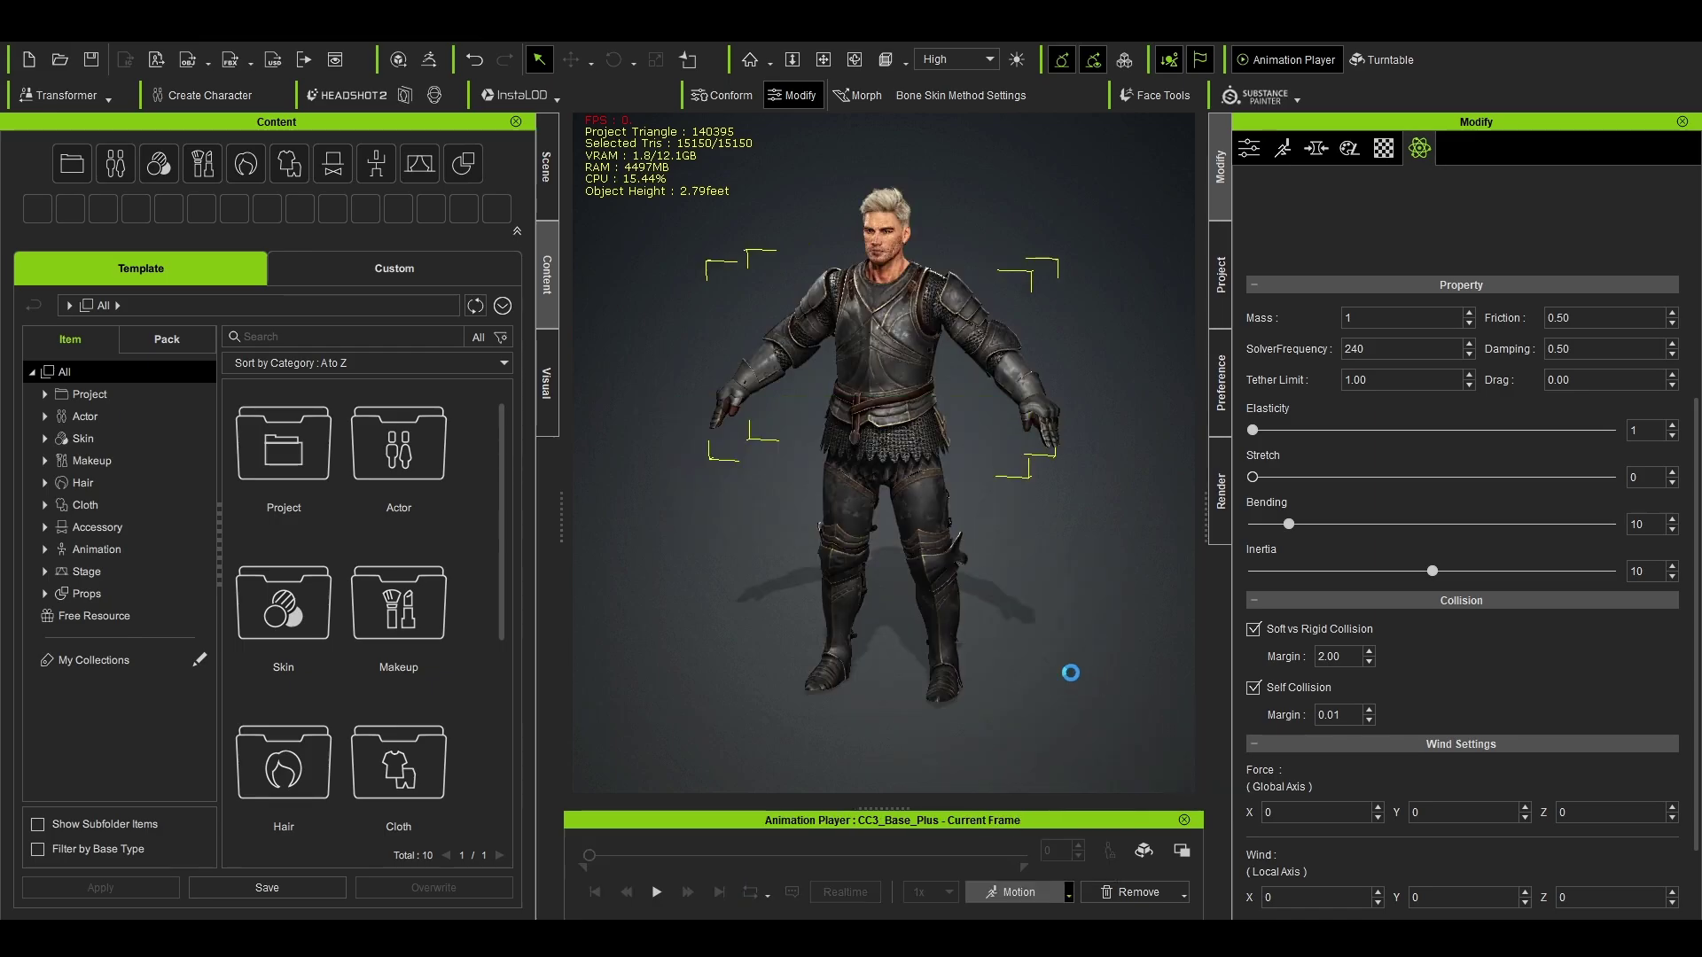
right_drag(1052, 604, 886, 618)
Step: Deselect the chest armour, open the character's Collision Shape editor, and select the hip part
click(1092, 615)
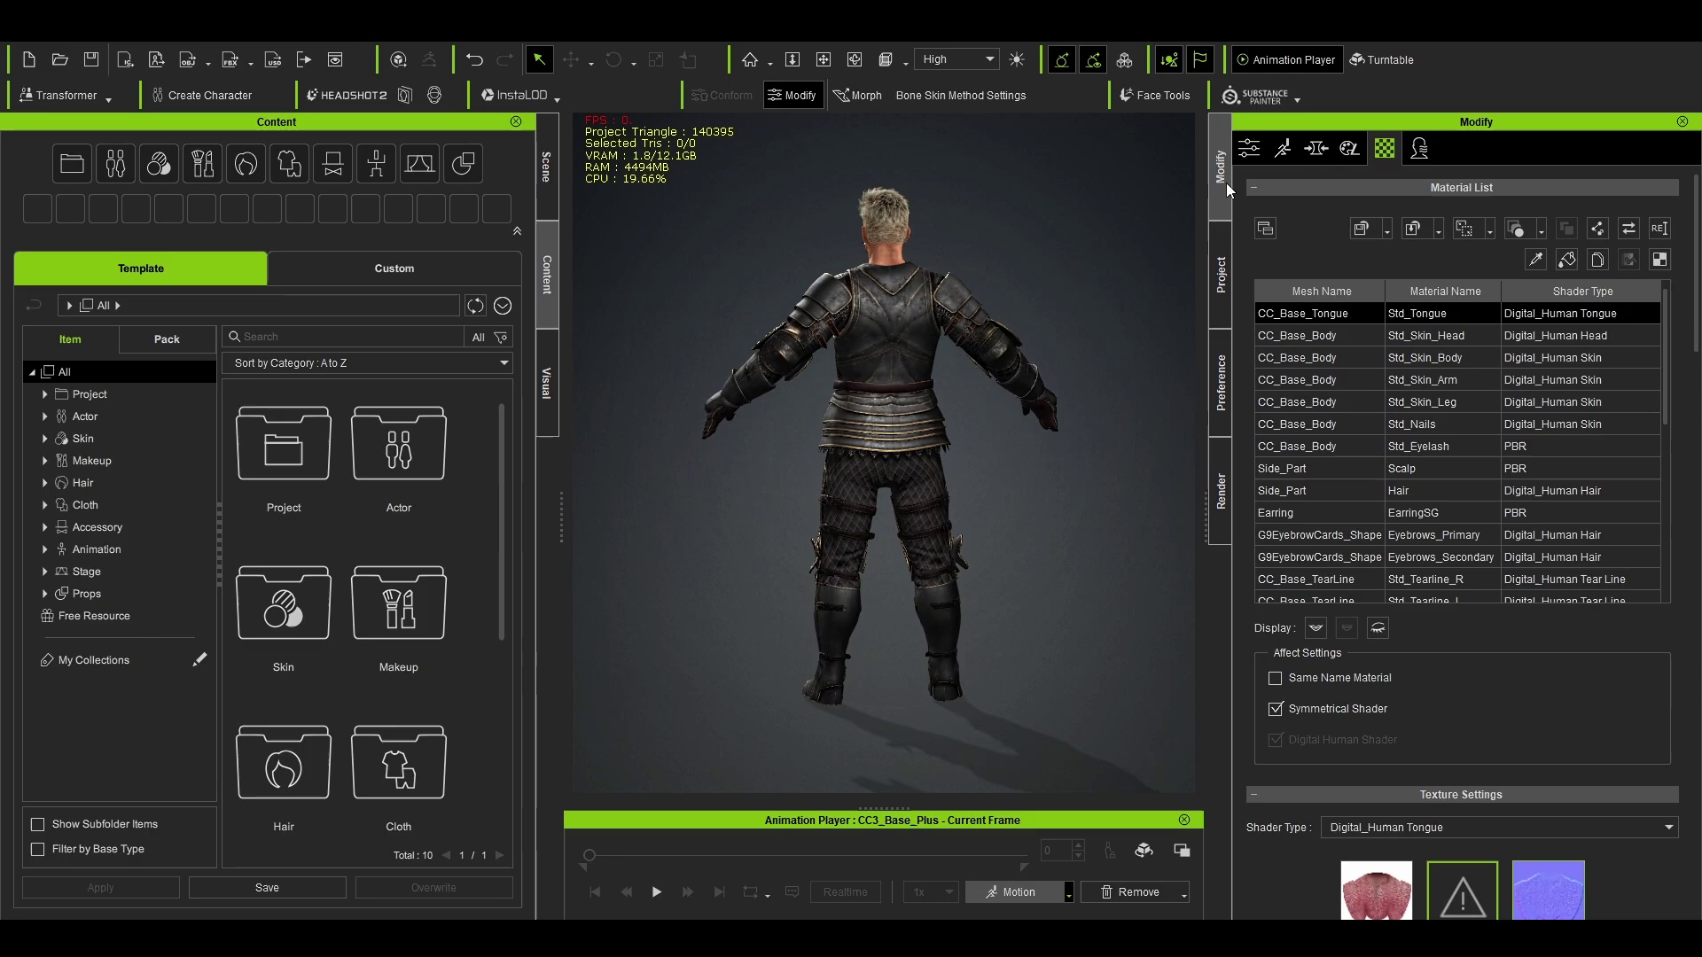
click(1249, 148)
scroll(1335, 753, down, 3)
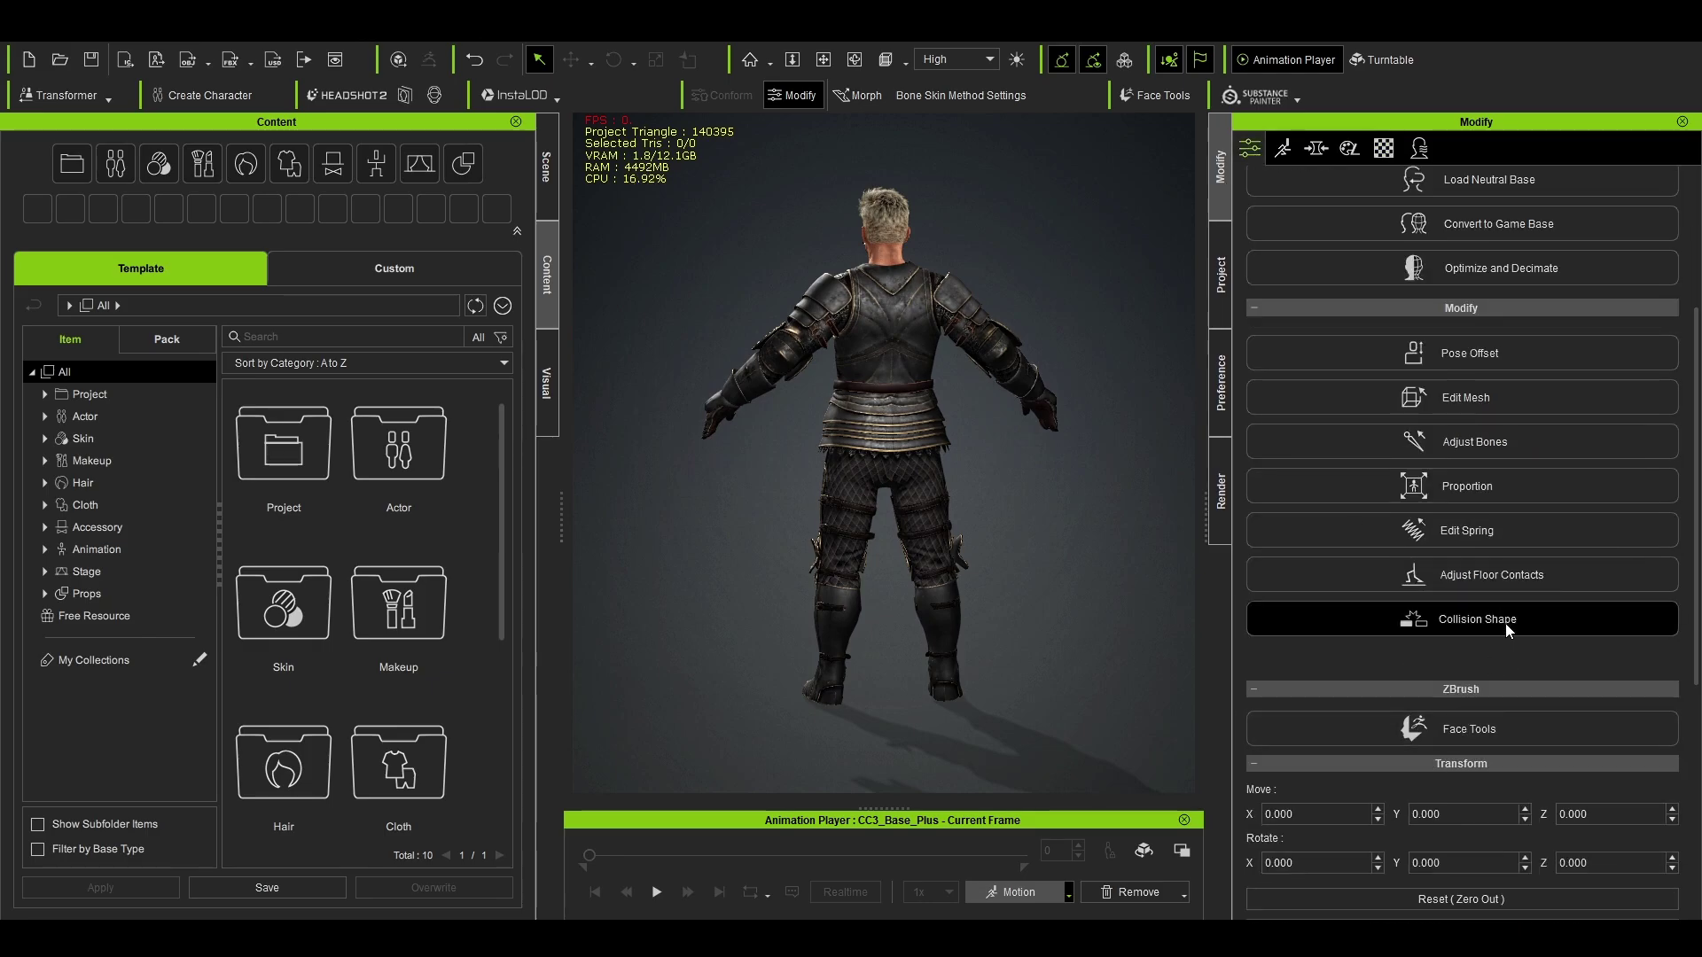
click(1334, 631)
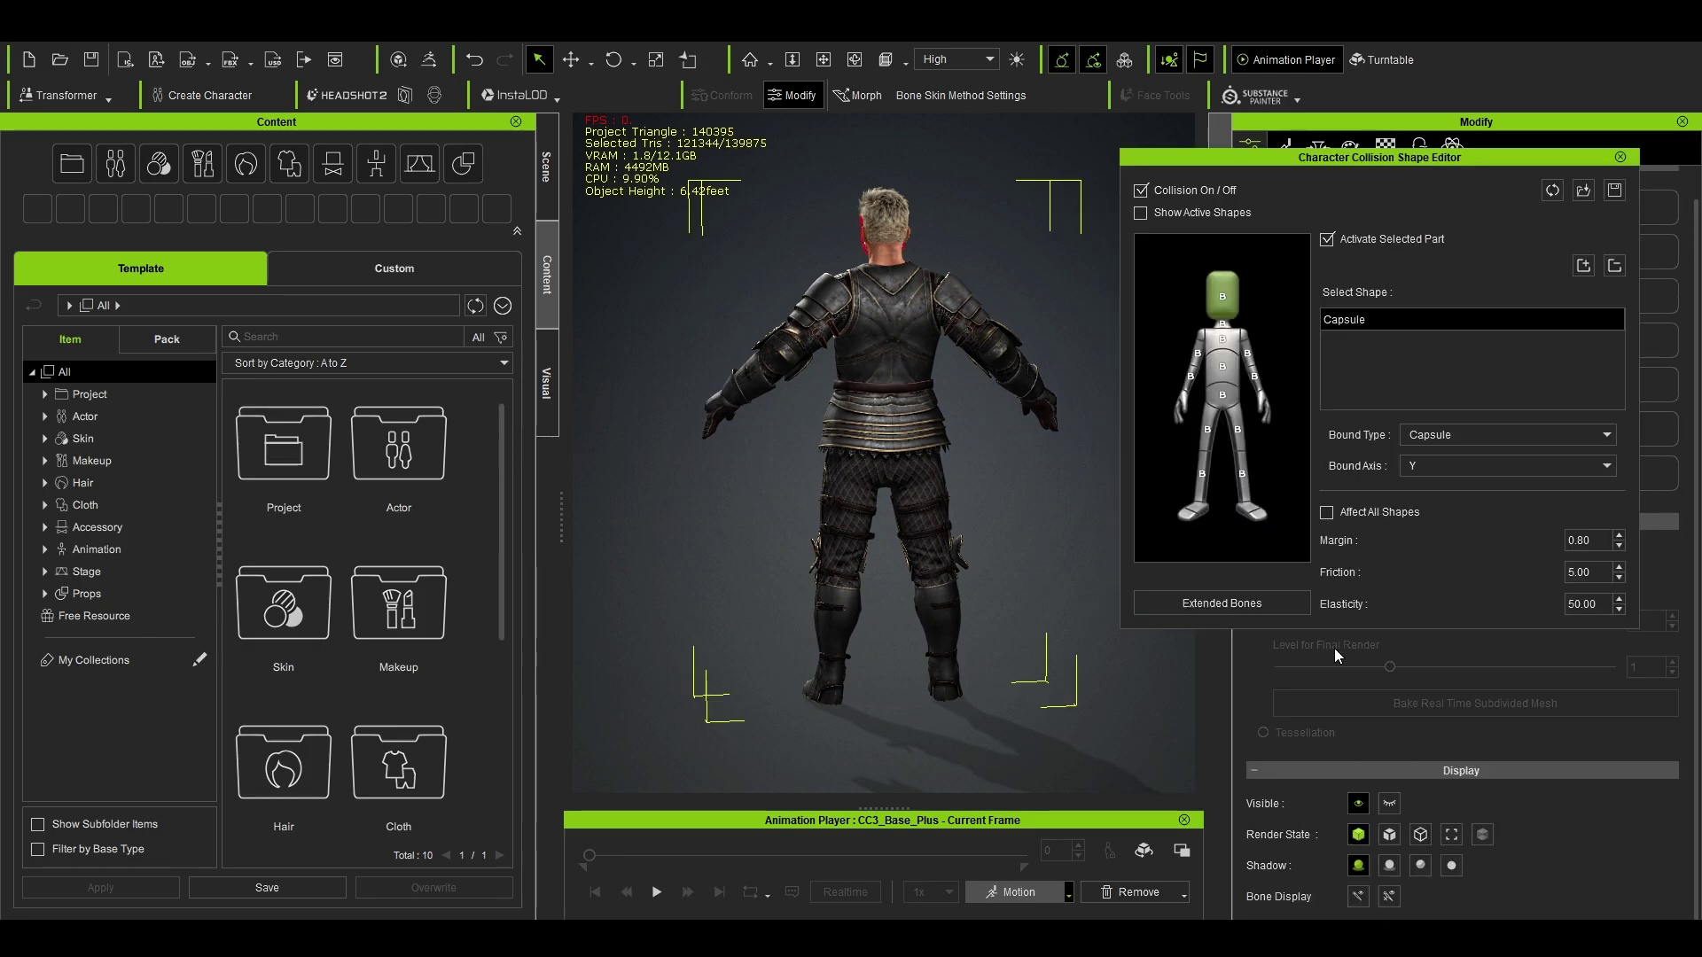
click(1239, 405)
right_drag(1095, 514, 1198, 479)
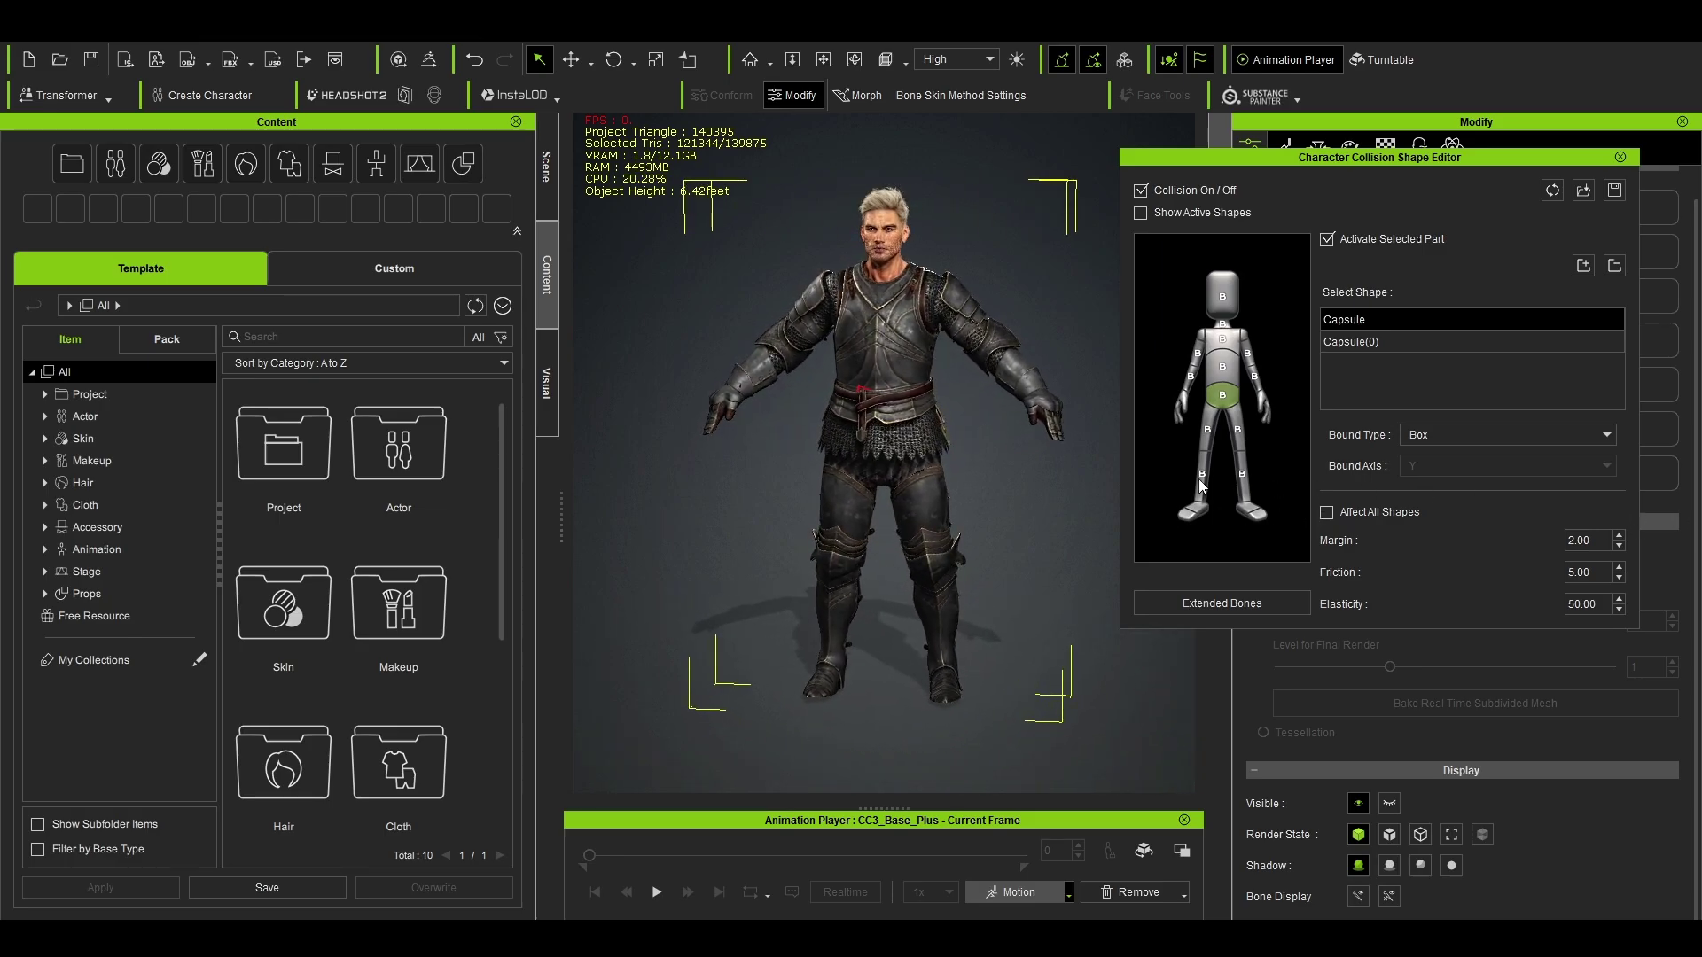
Step: Delete both existing collision shapes, Capsule(0) and Capsule, from the hip part
click(1404, 344)
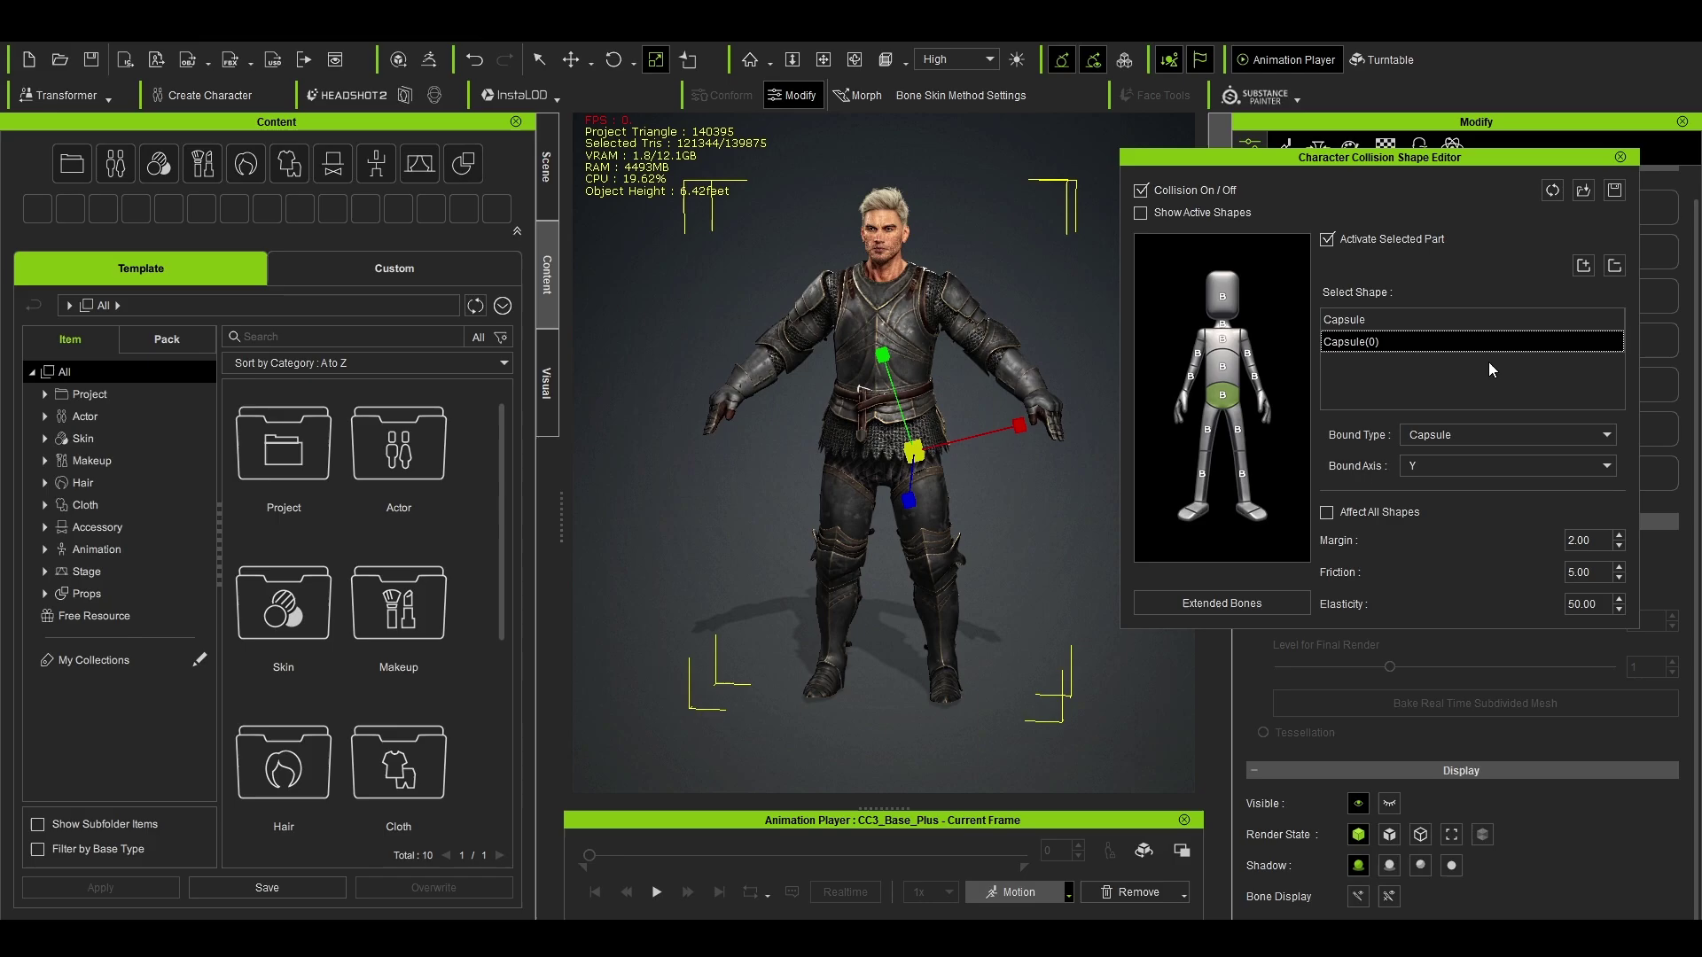
click(1614, 266)
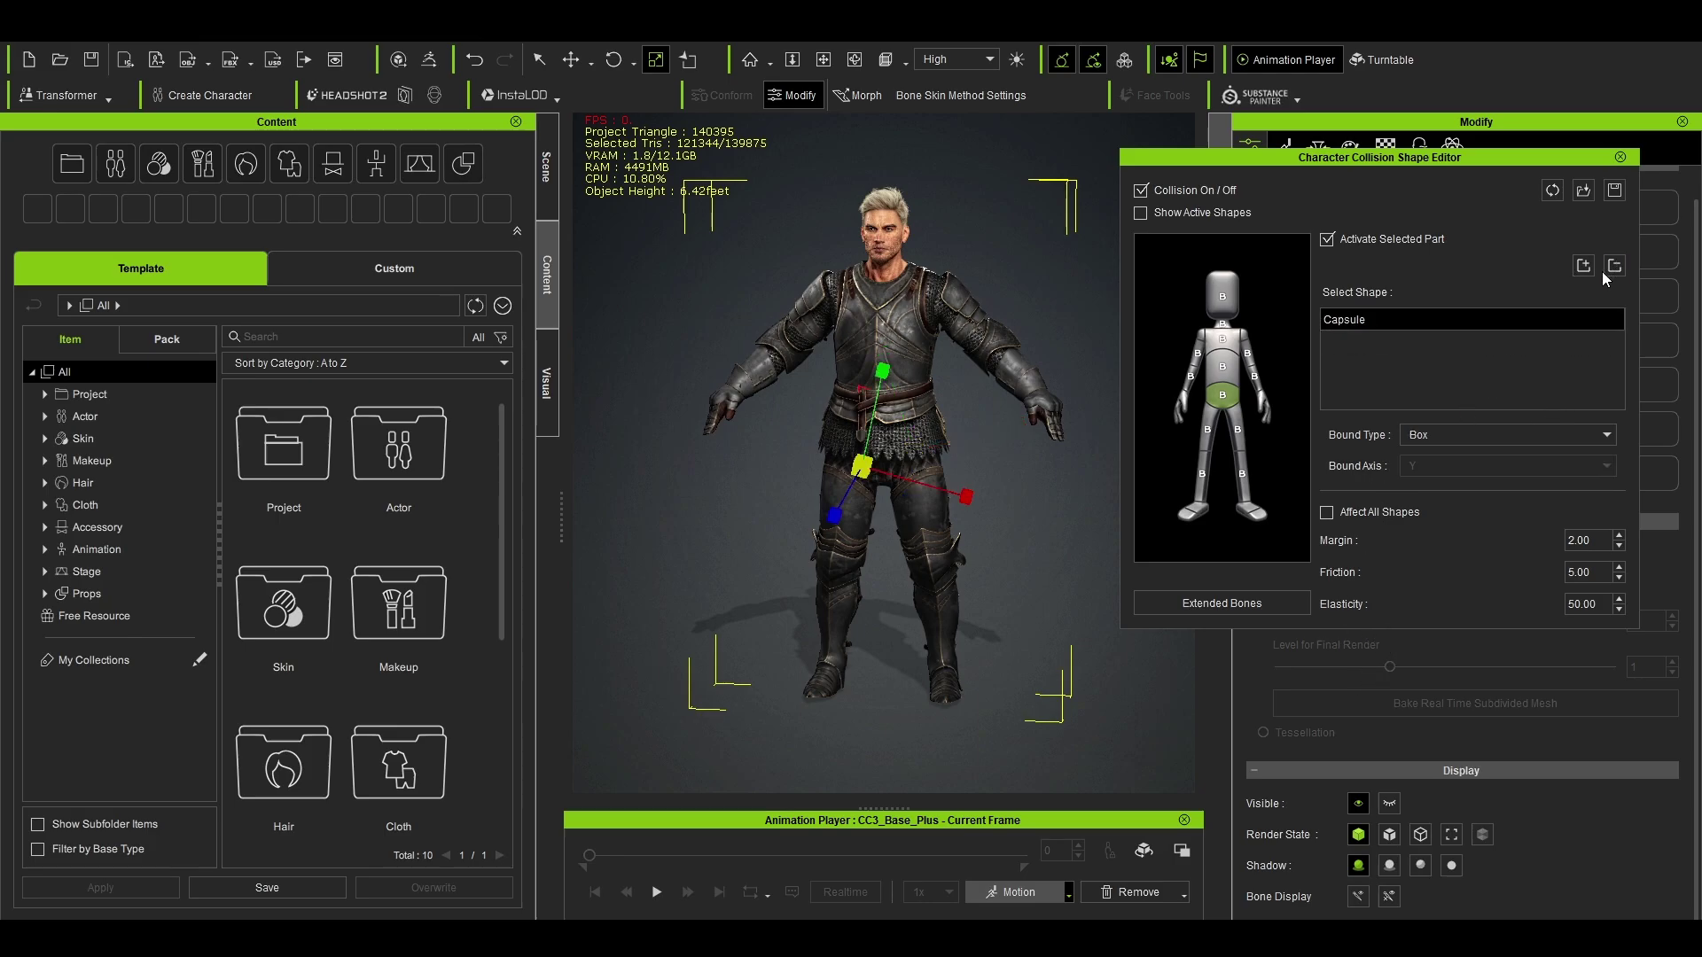
click(1614, 266)
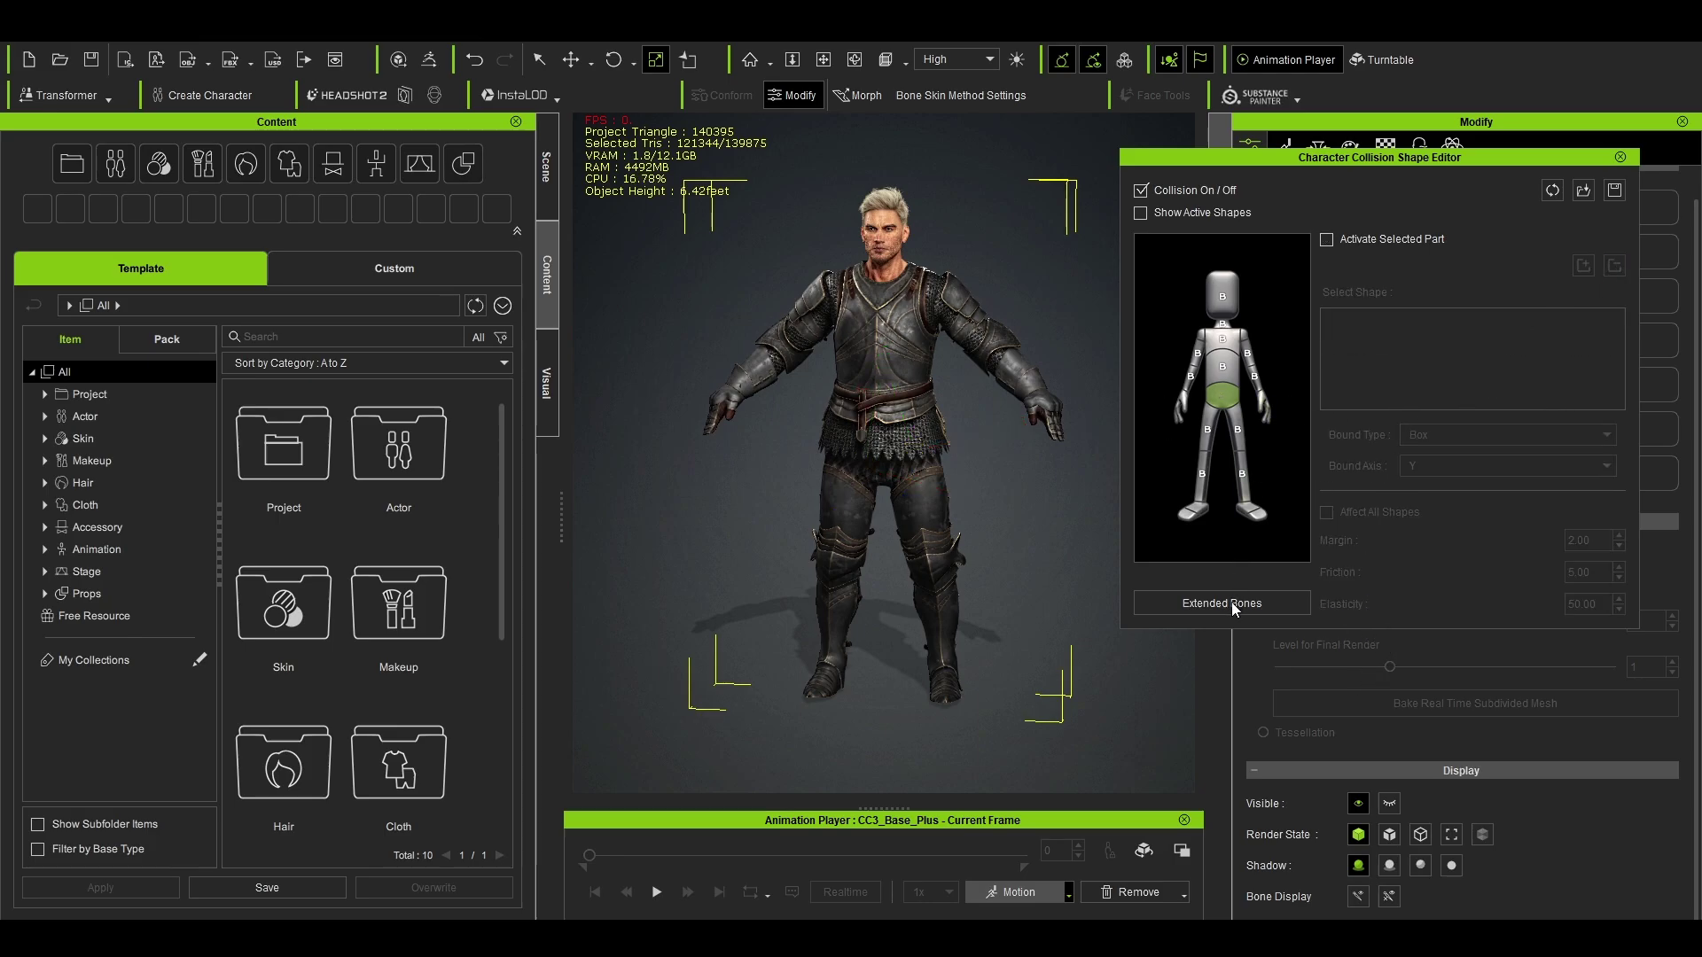
Step: Reactivate the hip part's collision and set its new shape's bound type to Box
click(1327, 239)
click(1456, 431)
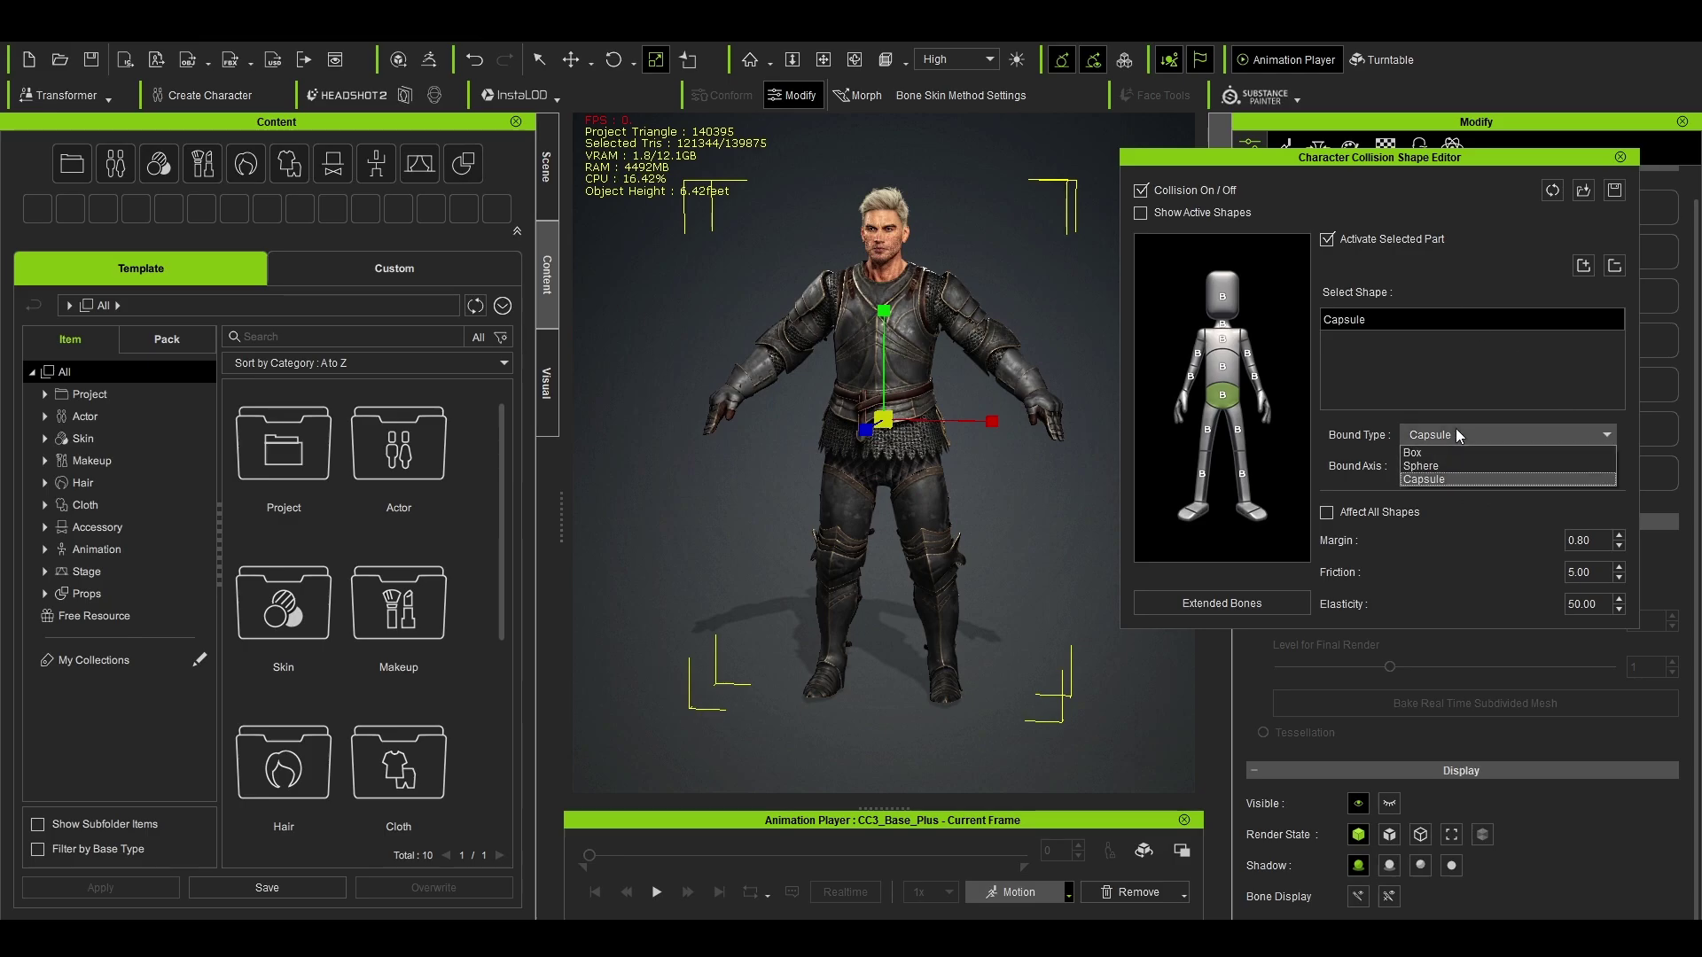
click(1454, 455)
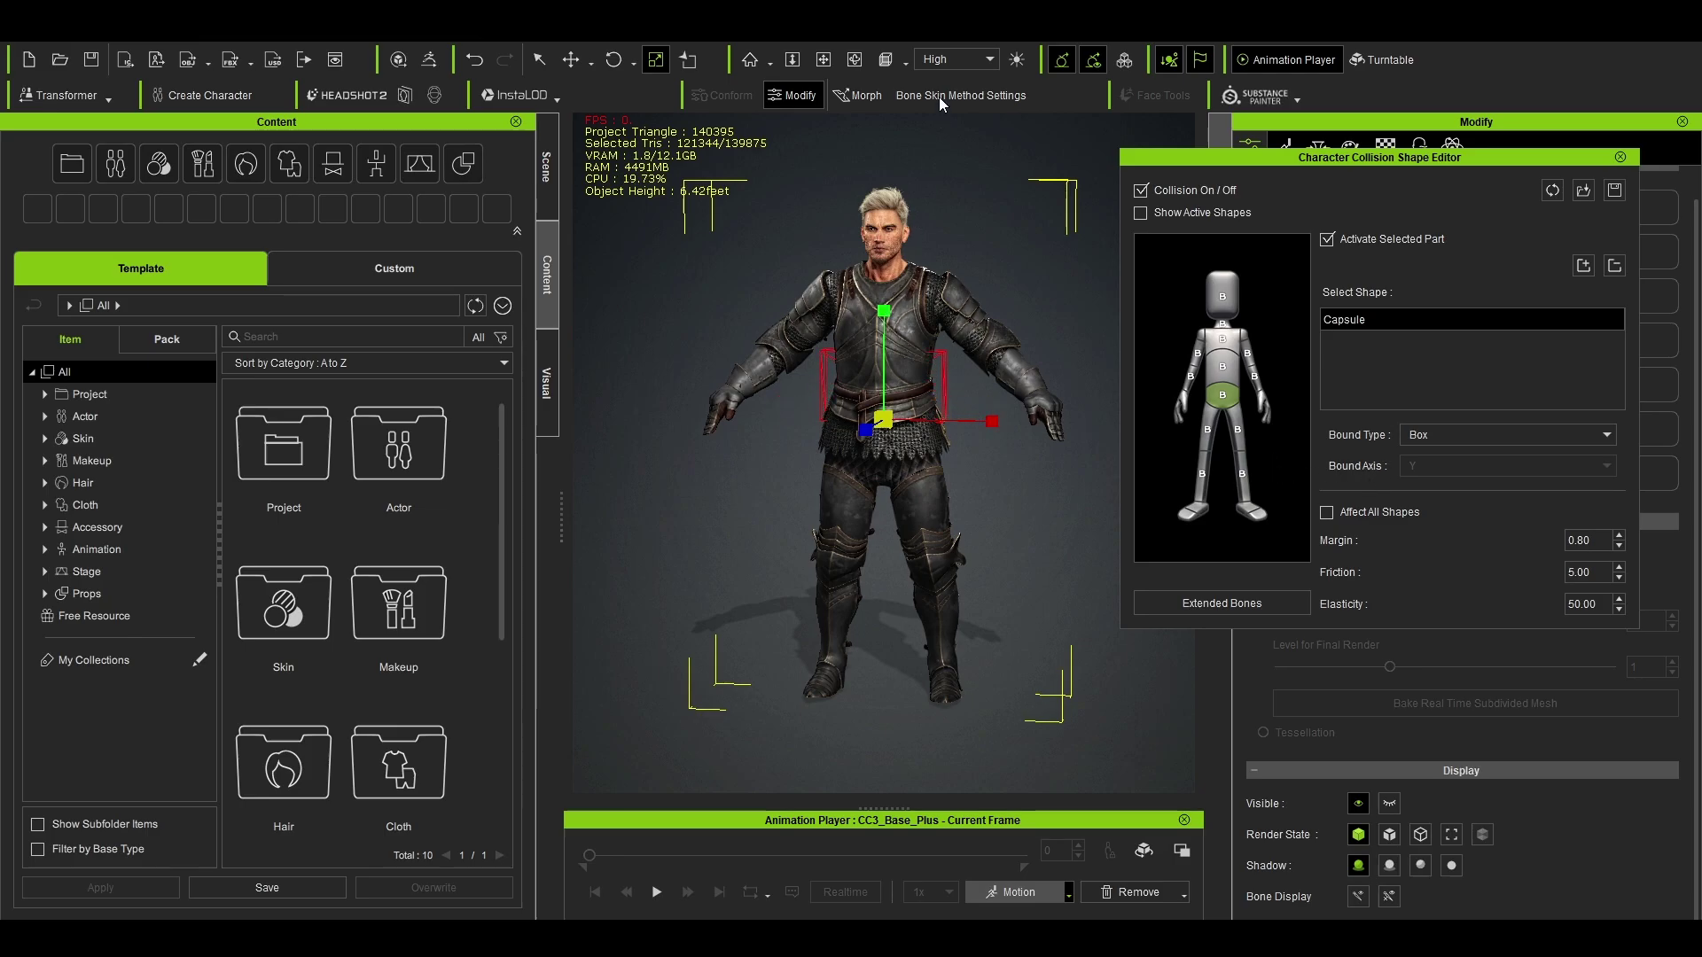
Step: Move the box collision shape down from the waist so it surrounds the hips
right_drag(1019, 562, 833, 576)
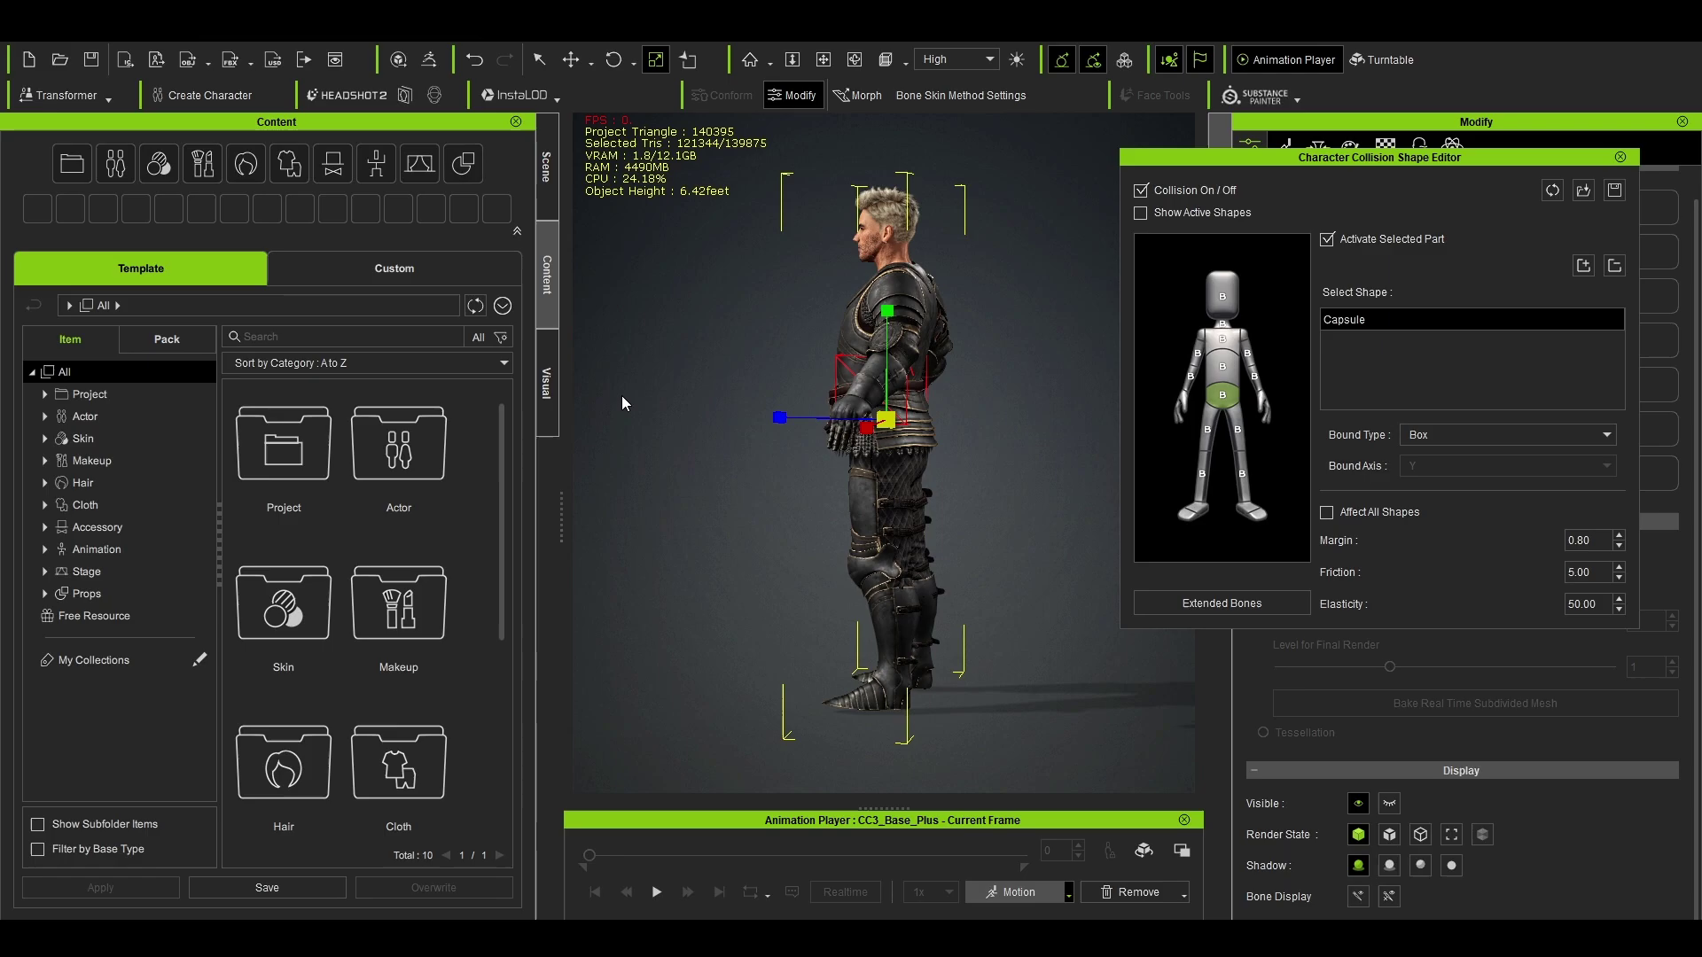
key(w)
drag(885, 307, 886, 335)
scroll(980, 539, up, 3)
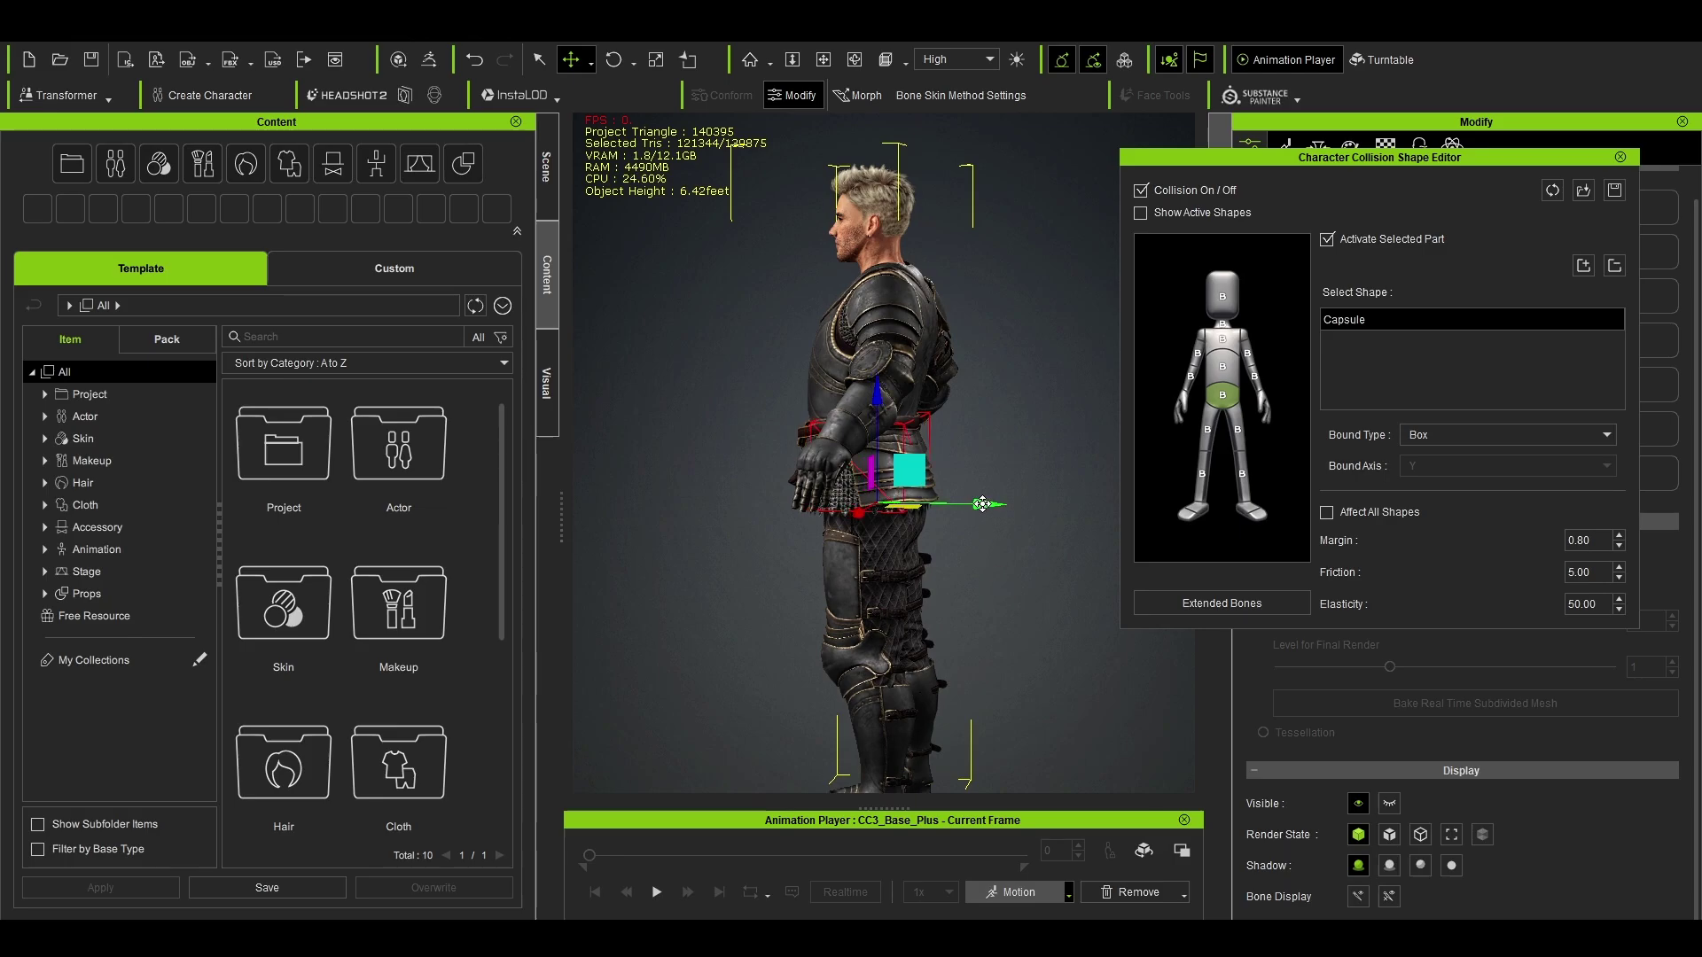
Step: Scale the hip collision box deeper from front to back and shift it slightly backward around the armour
key(e)
key(r)
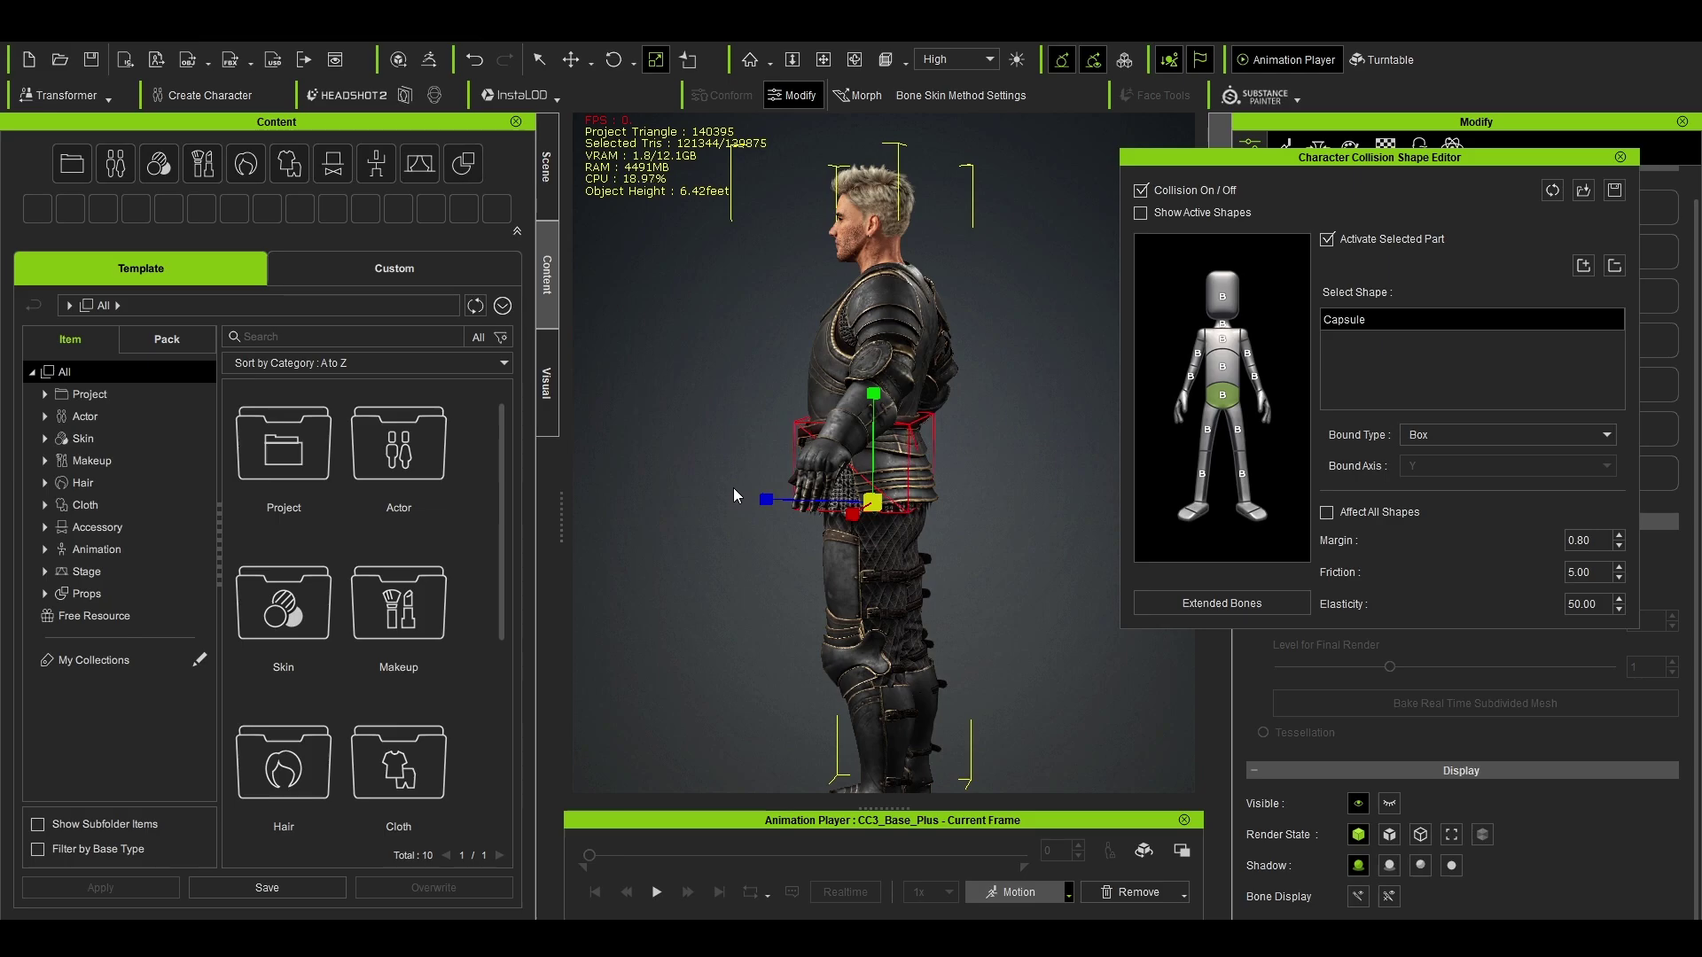
key(w)
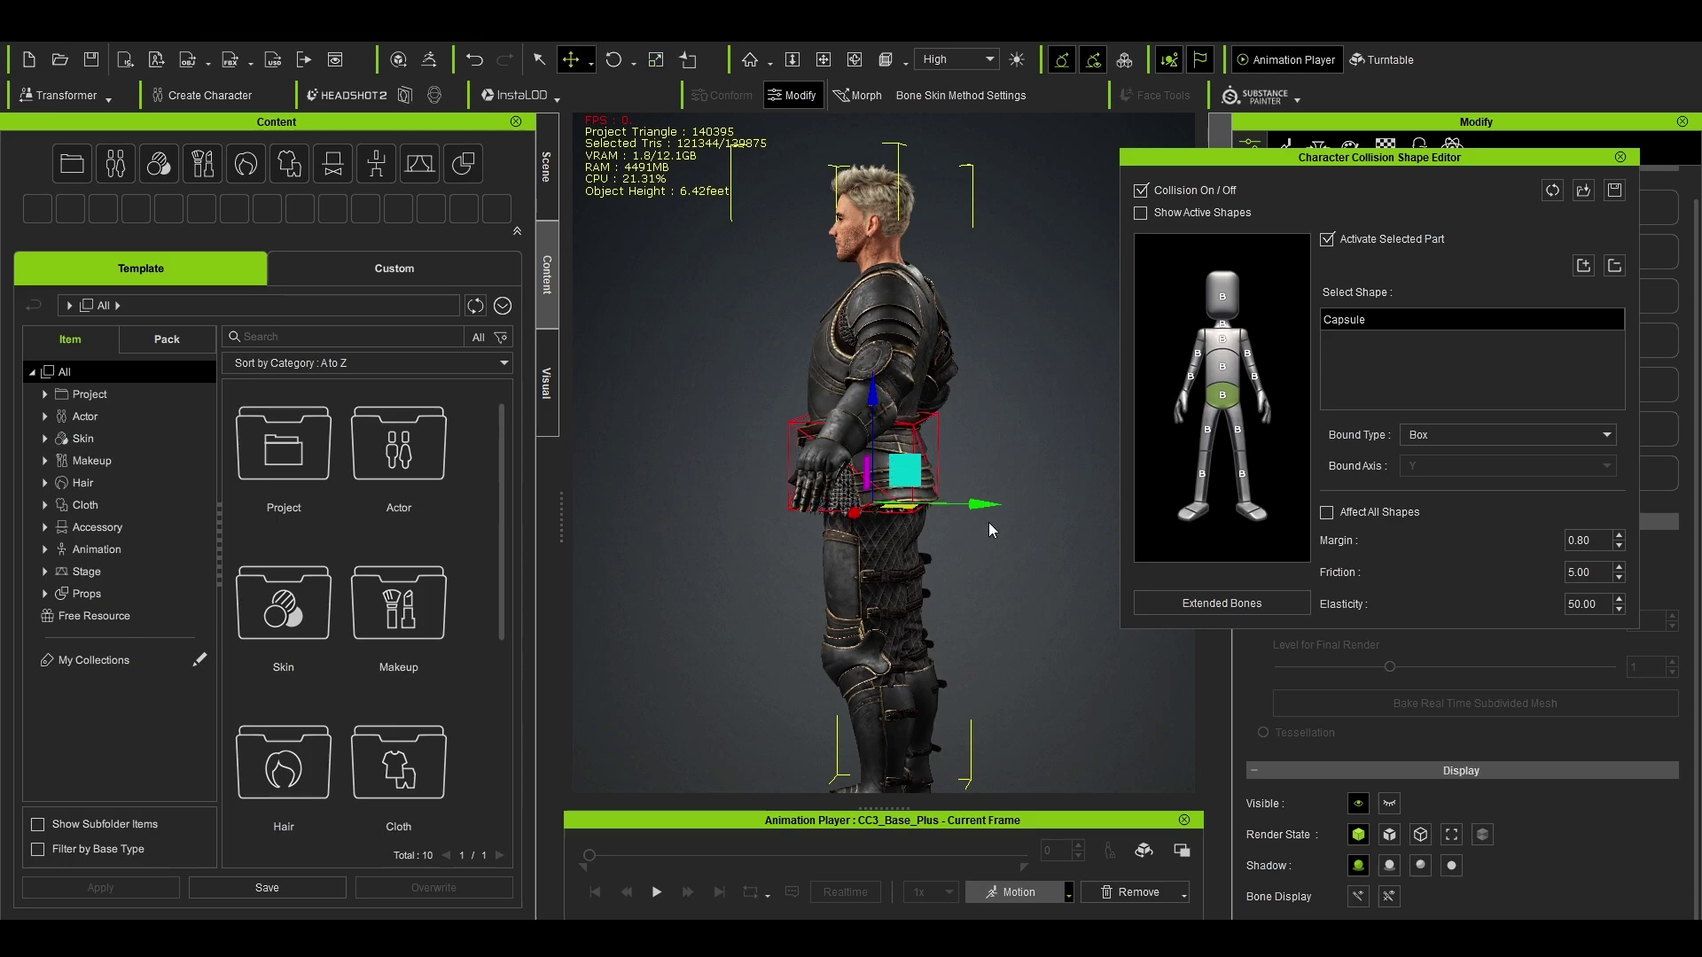
drag(988, 508, 994, 508)
right_drag(905, 523, 1465, 486)
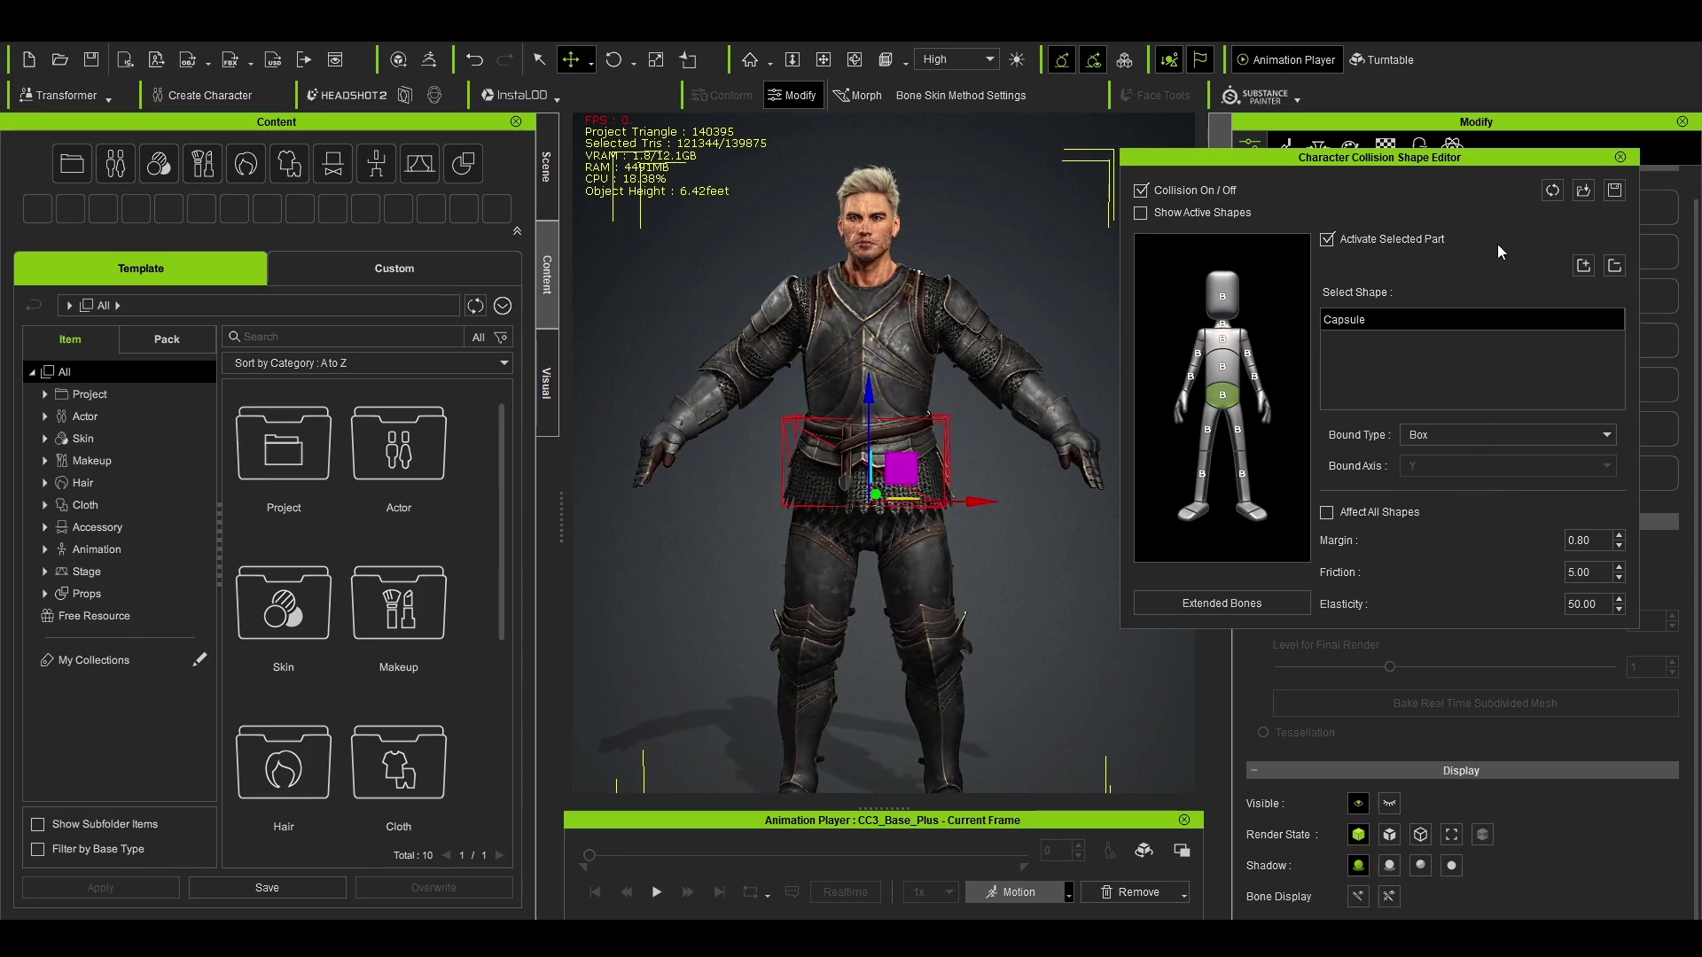
Step: Apply the male Walk_M motion to the character and play it to test the chainmail skirt's collision
click(1620, 156)
click(1149, 276)
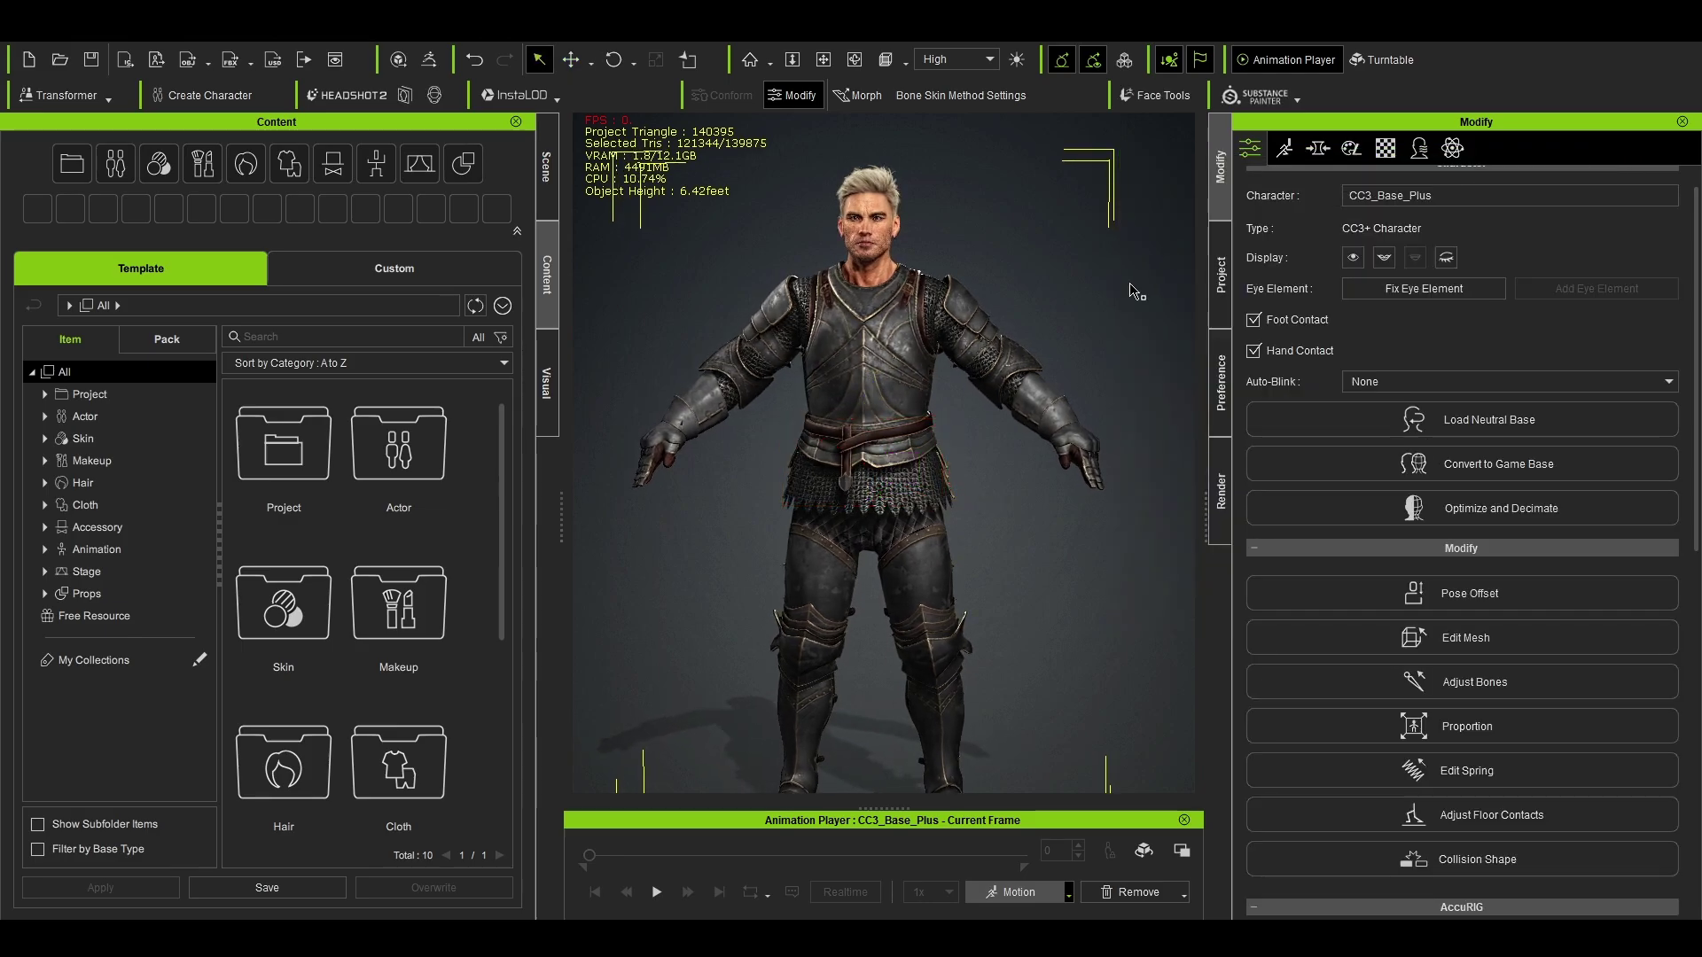
click(996, 892)
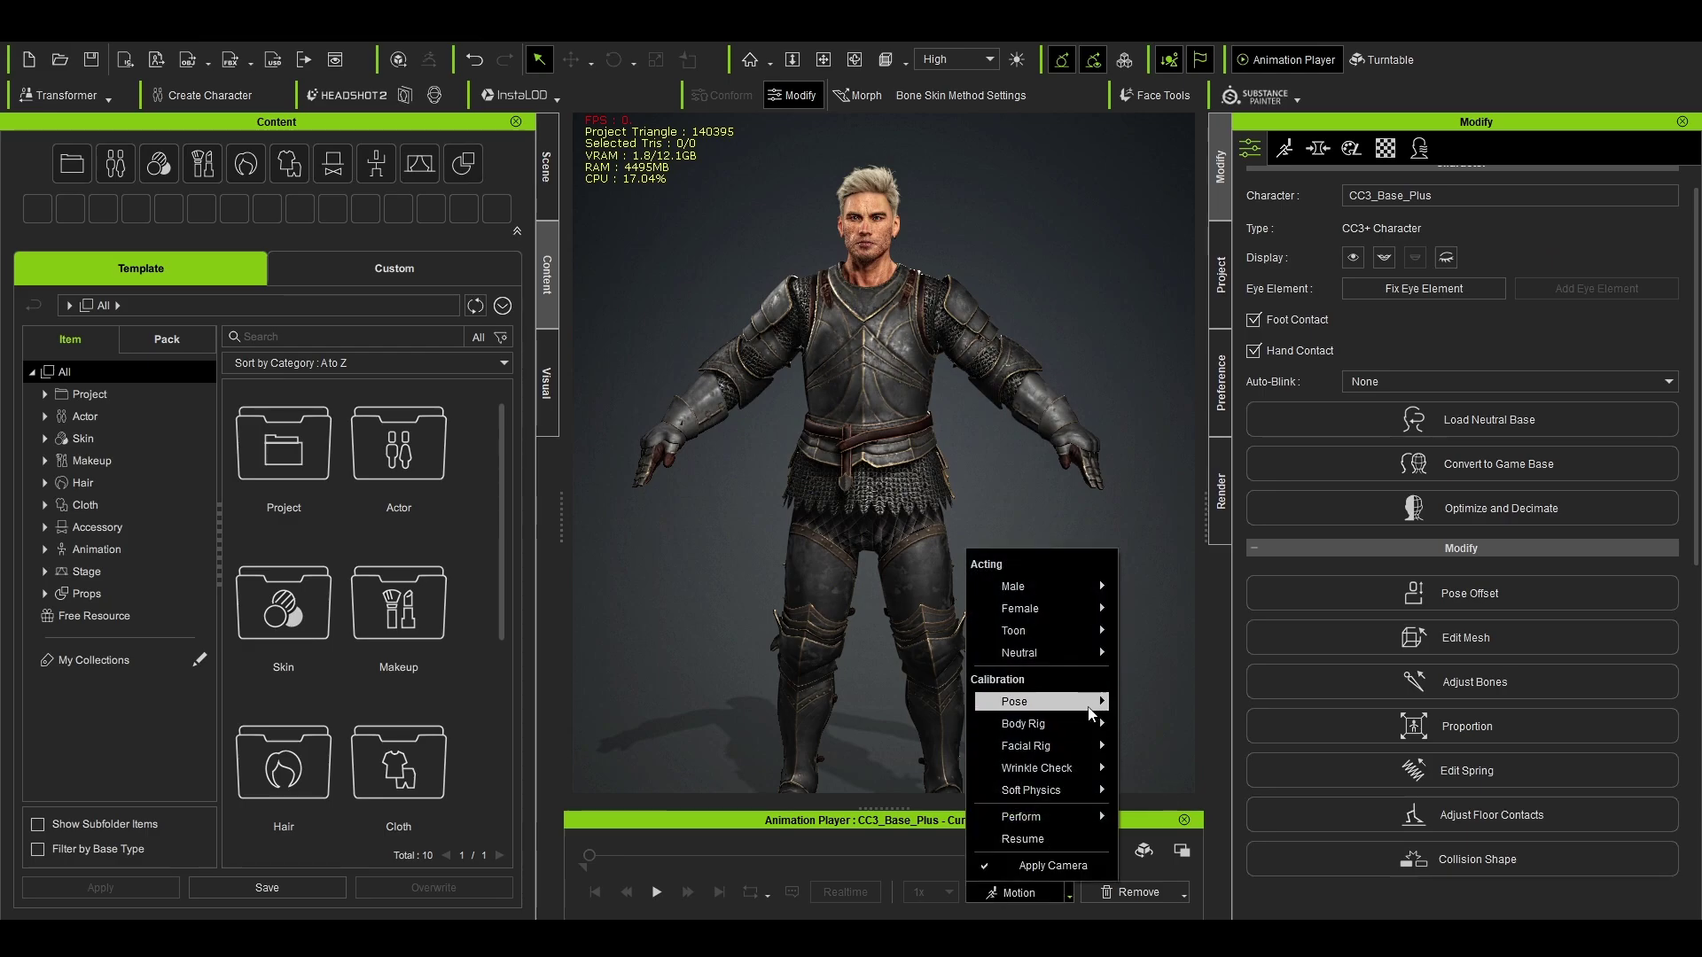
mouse_move(1099, 587)
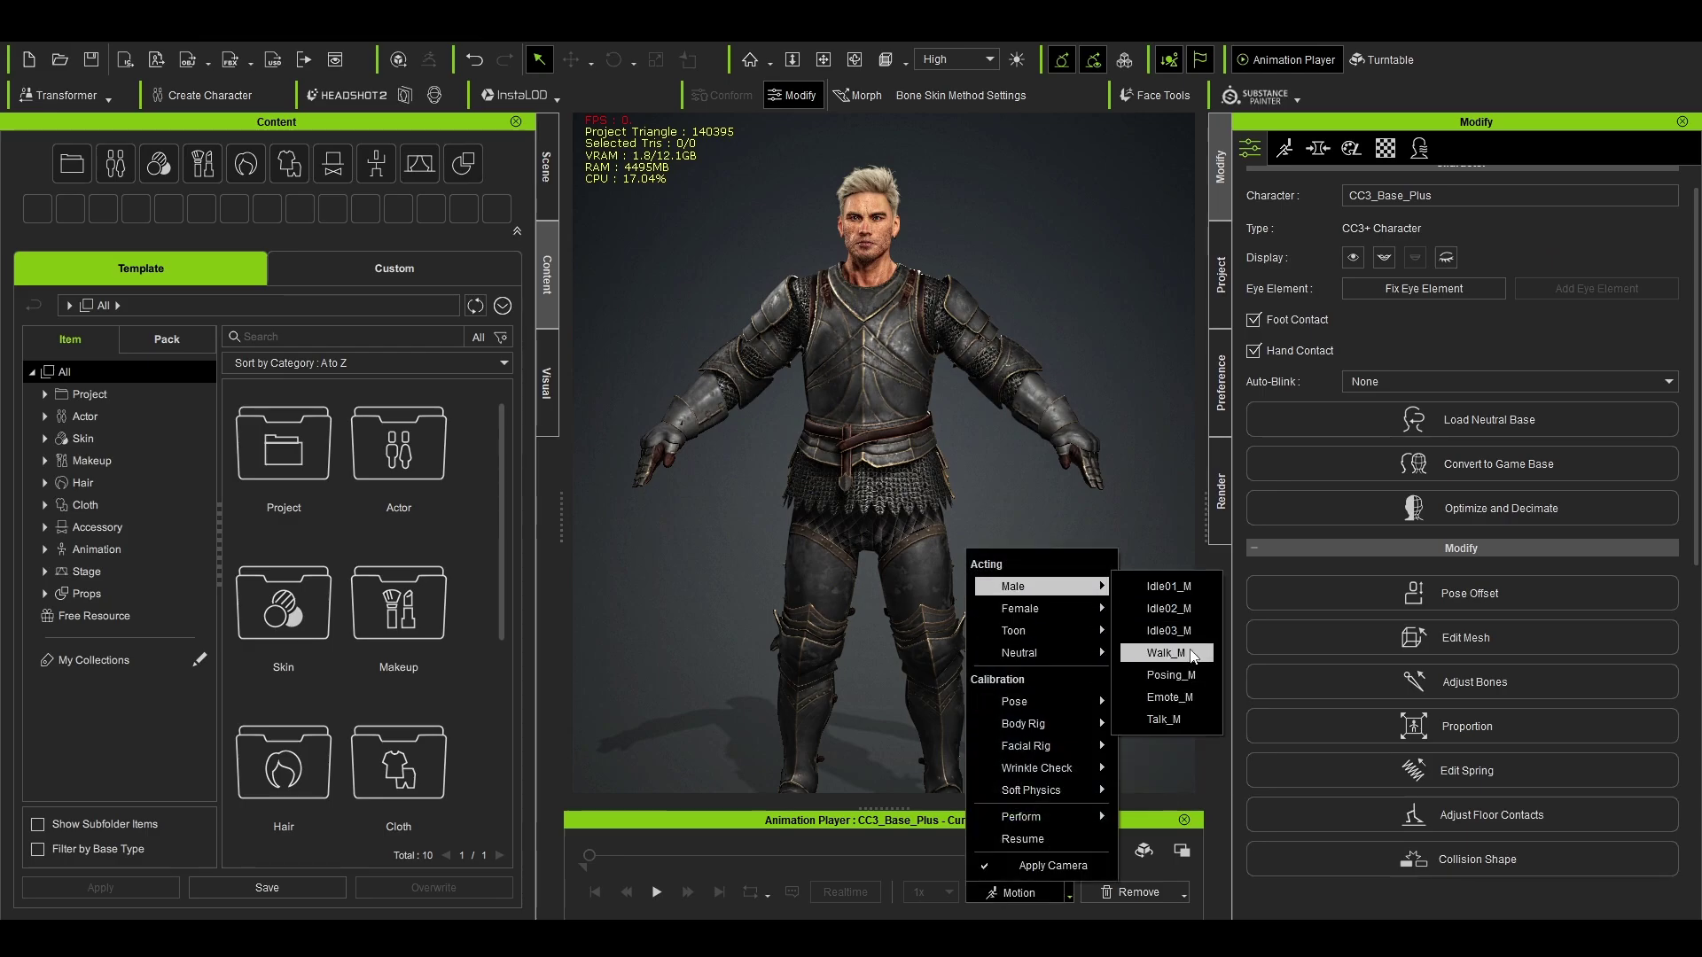
click(1170, 674)
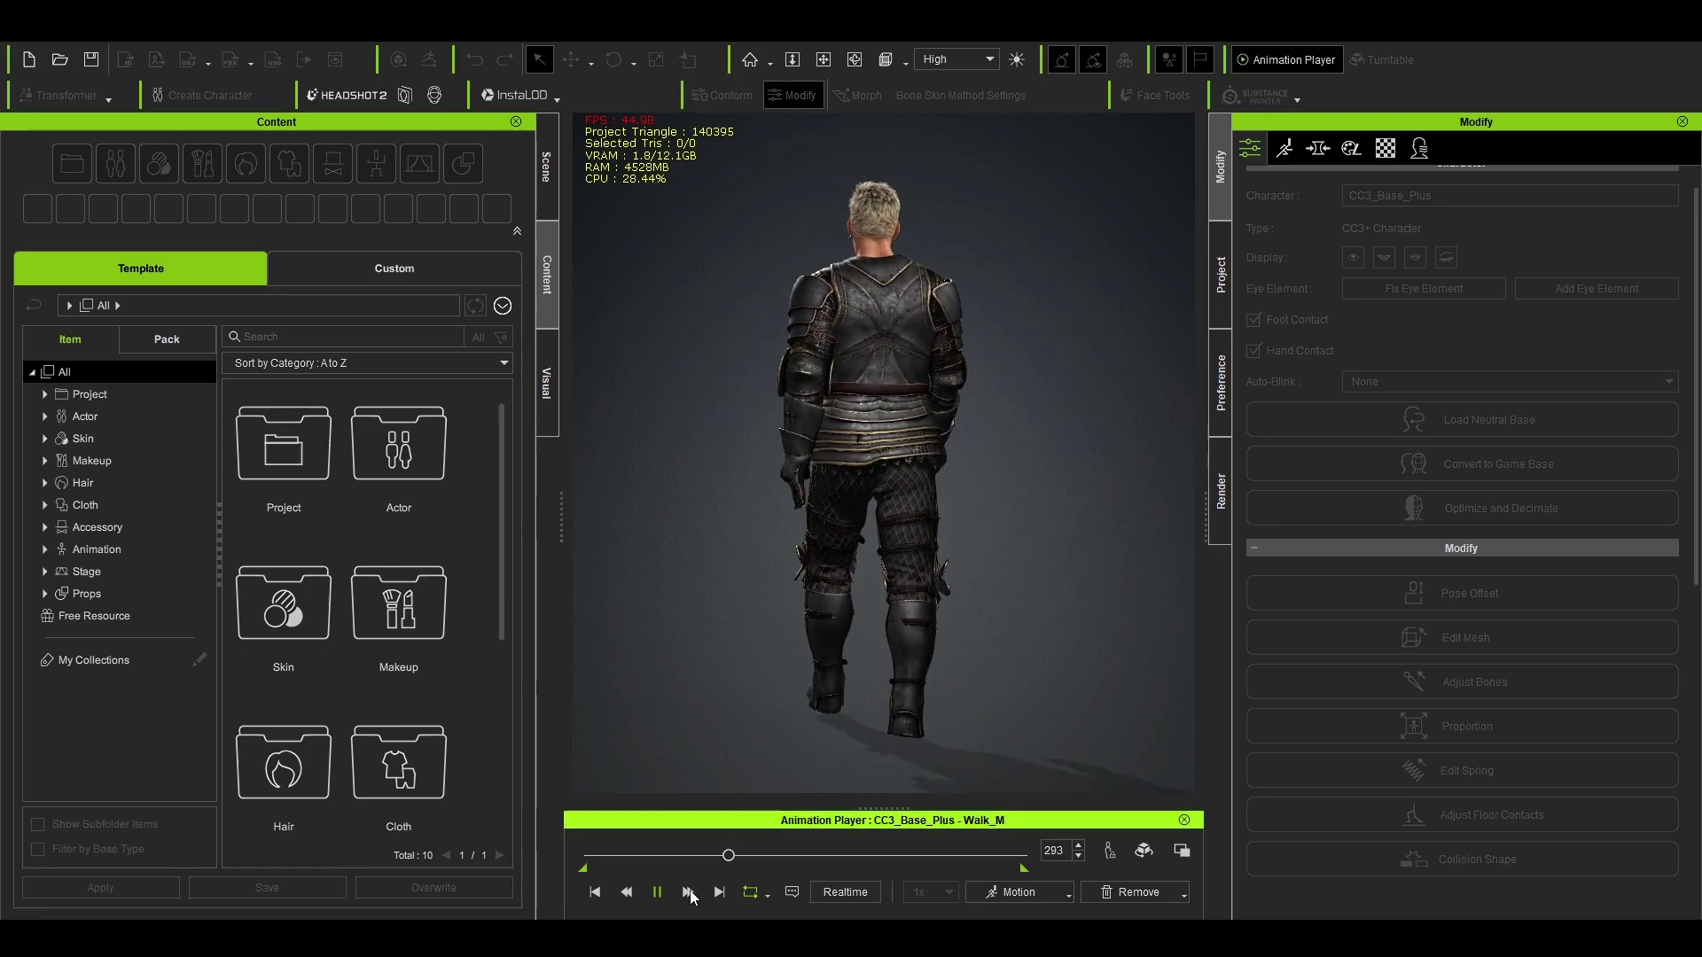
click(657, 891)
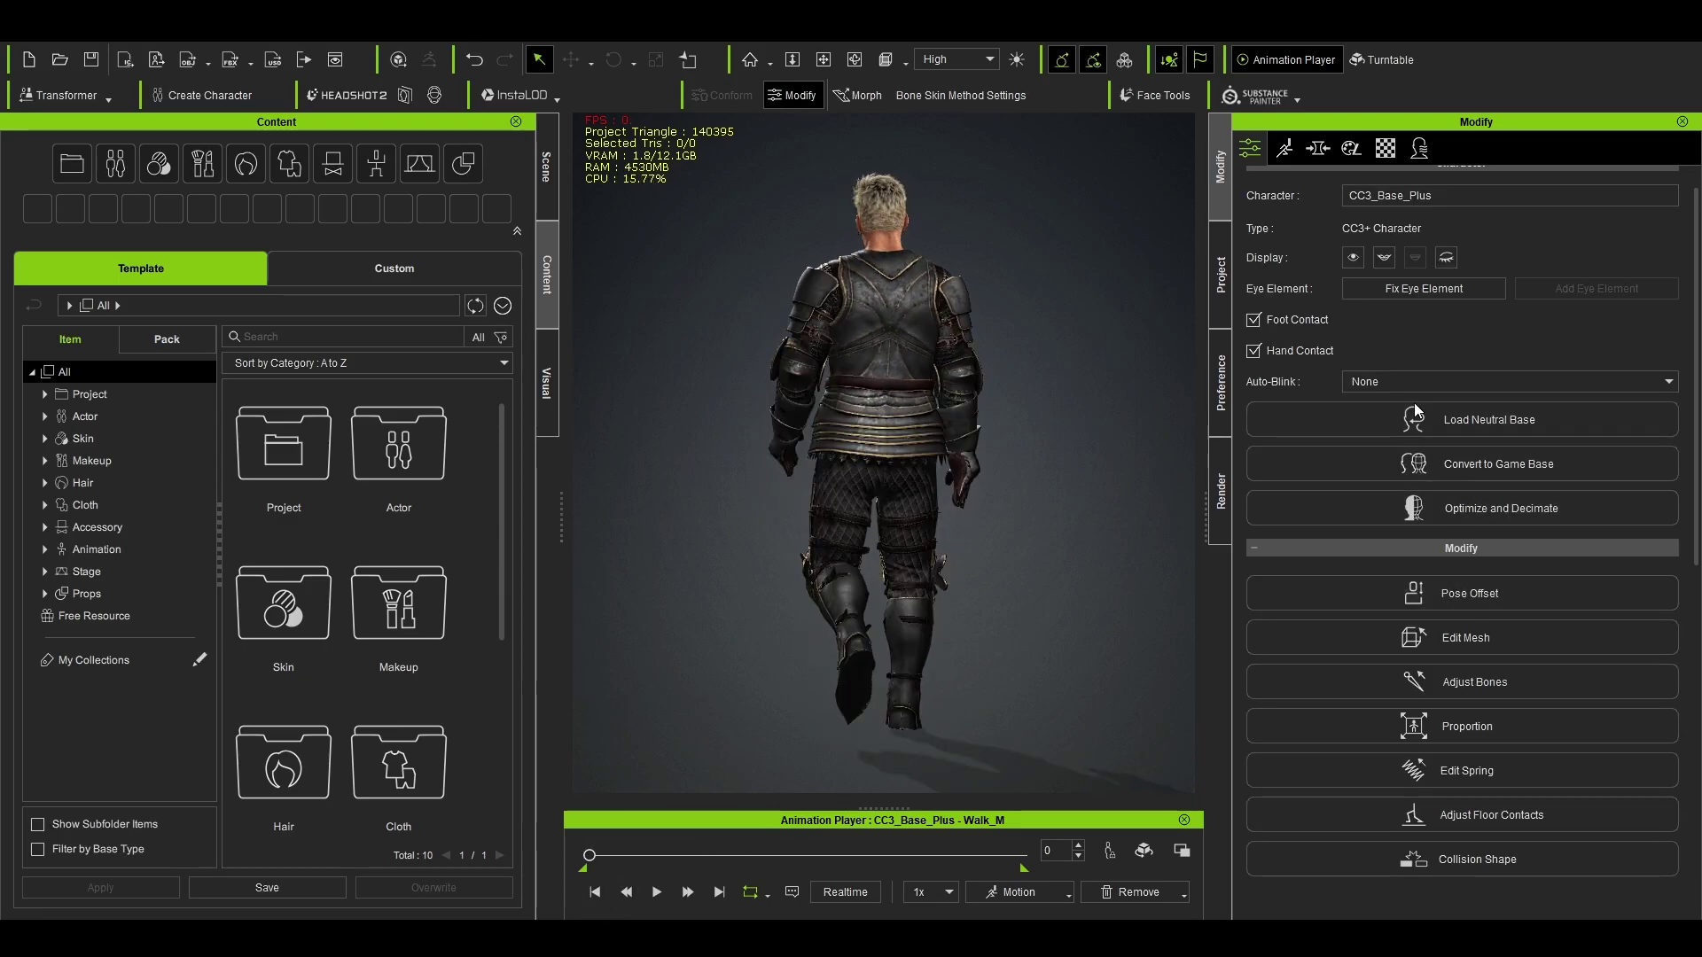
Step: Scale the hip collision box slightly deeper from front to back and nudge it backward around the armour
scroll(1450, 645, down, 2)
click(1464, 657)
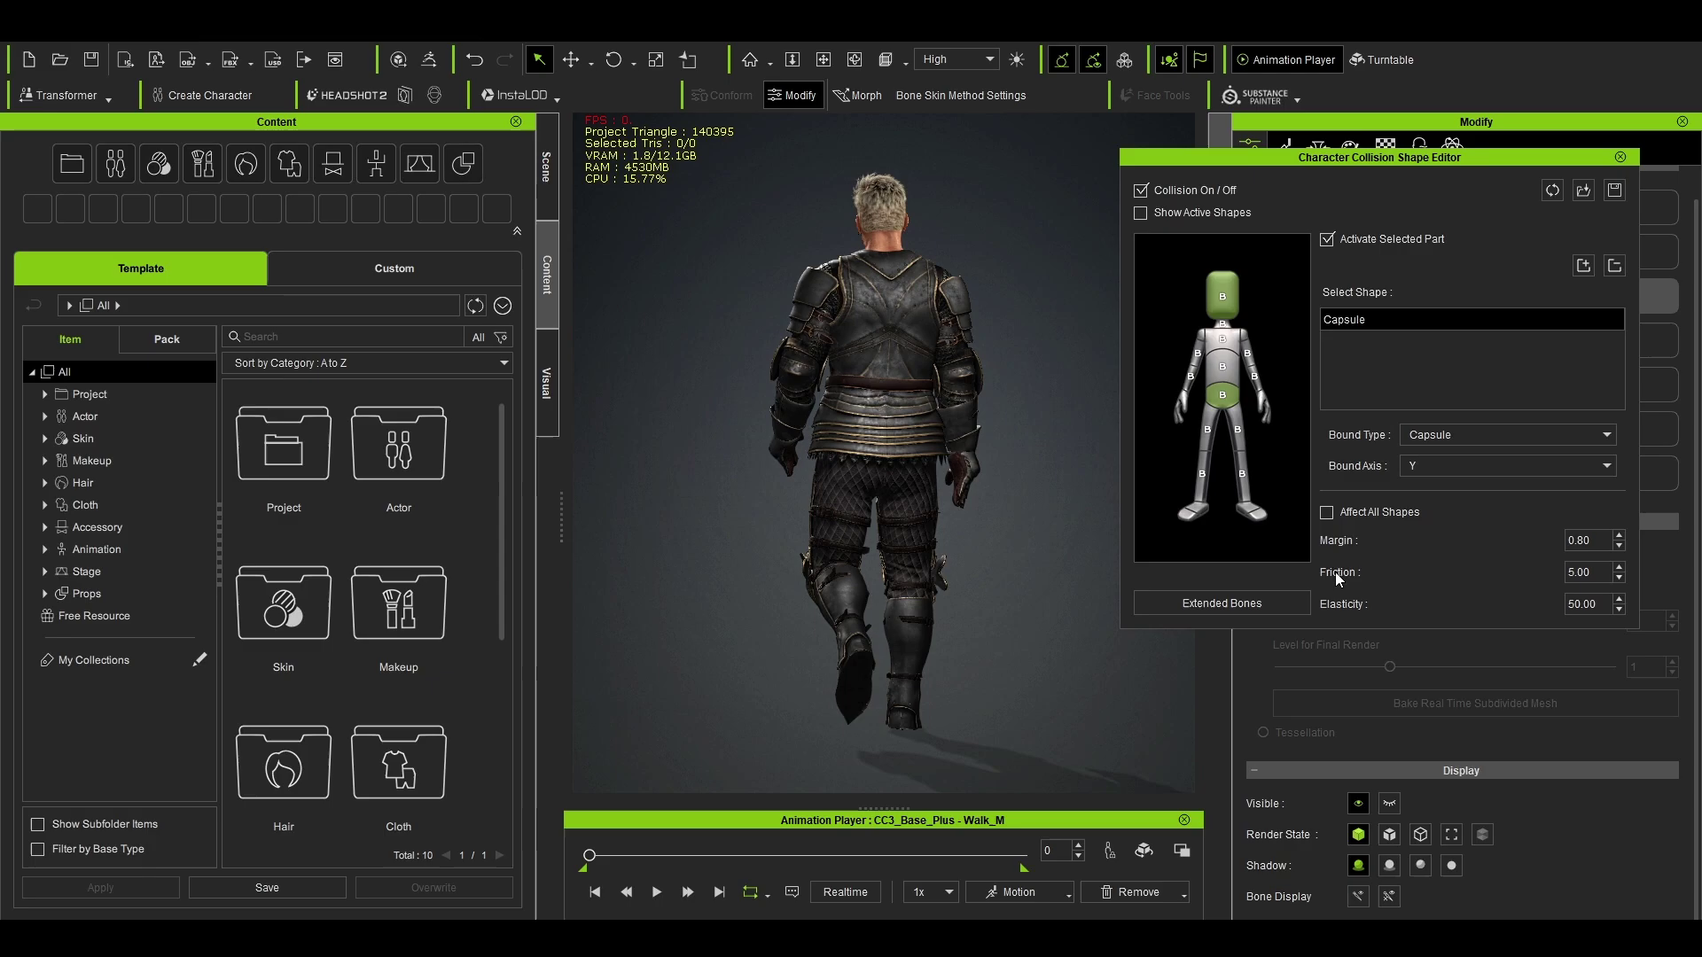
click(1227, 403)
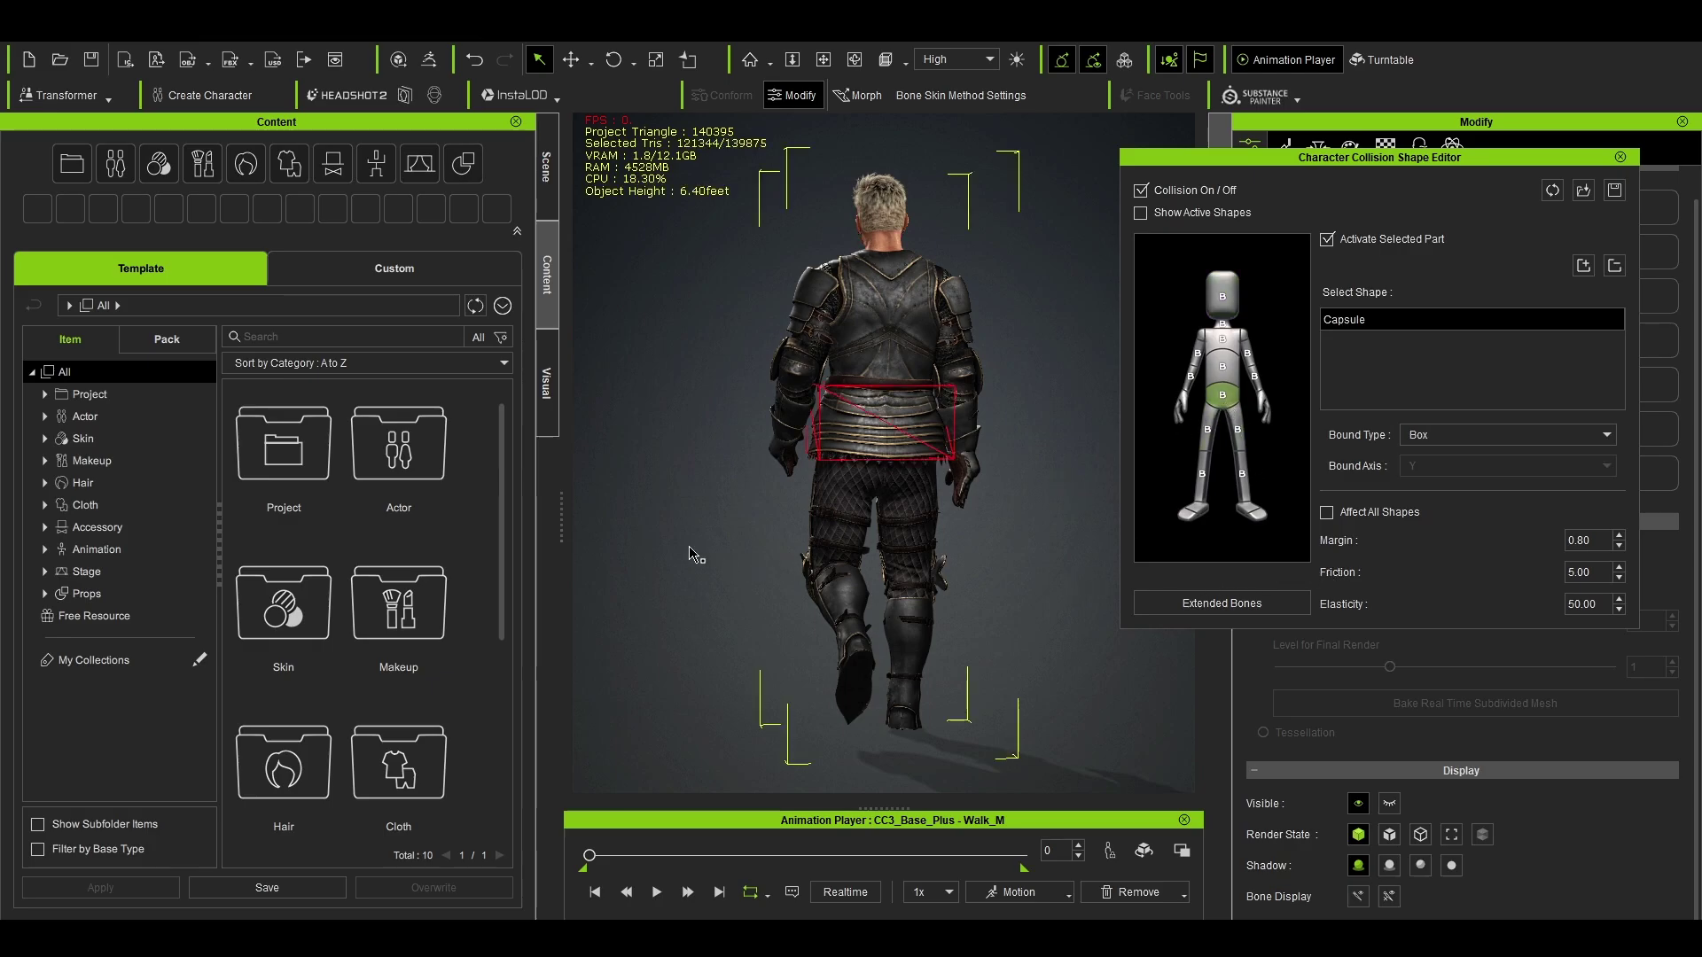
right_drag(690, 547, 1223, 549)
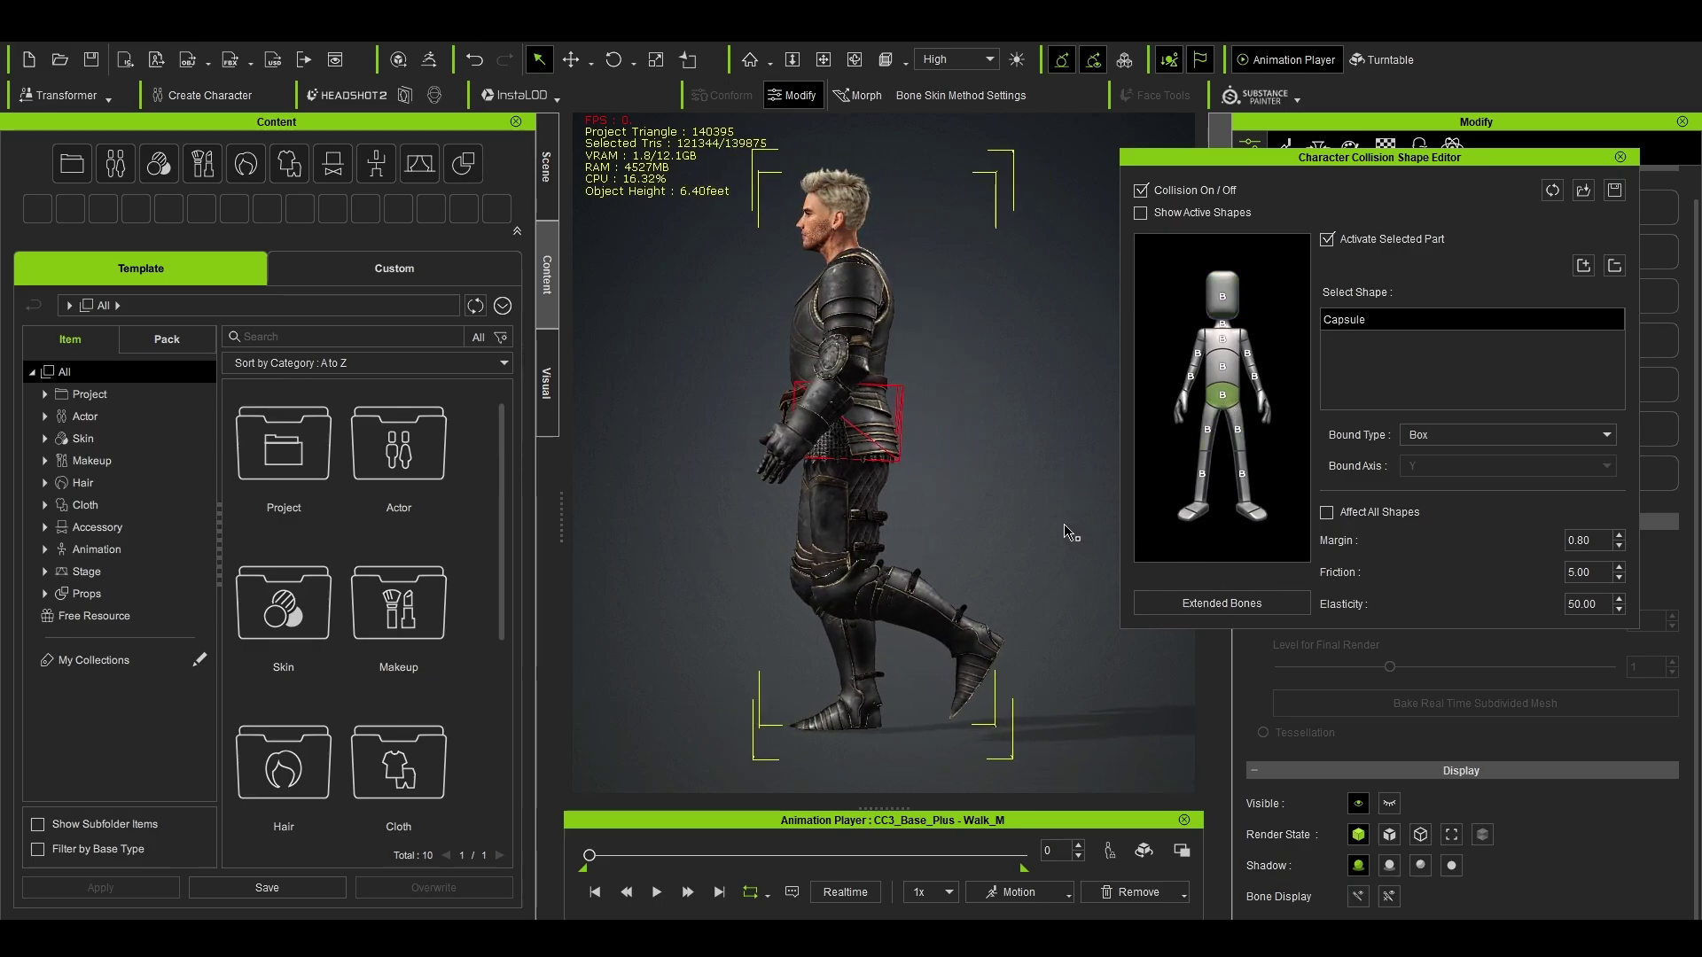
key(r)
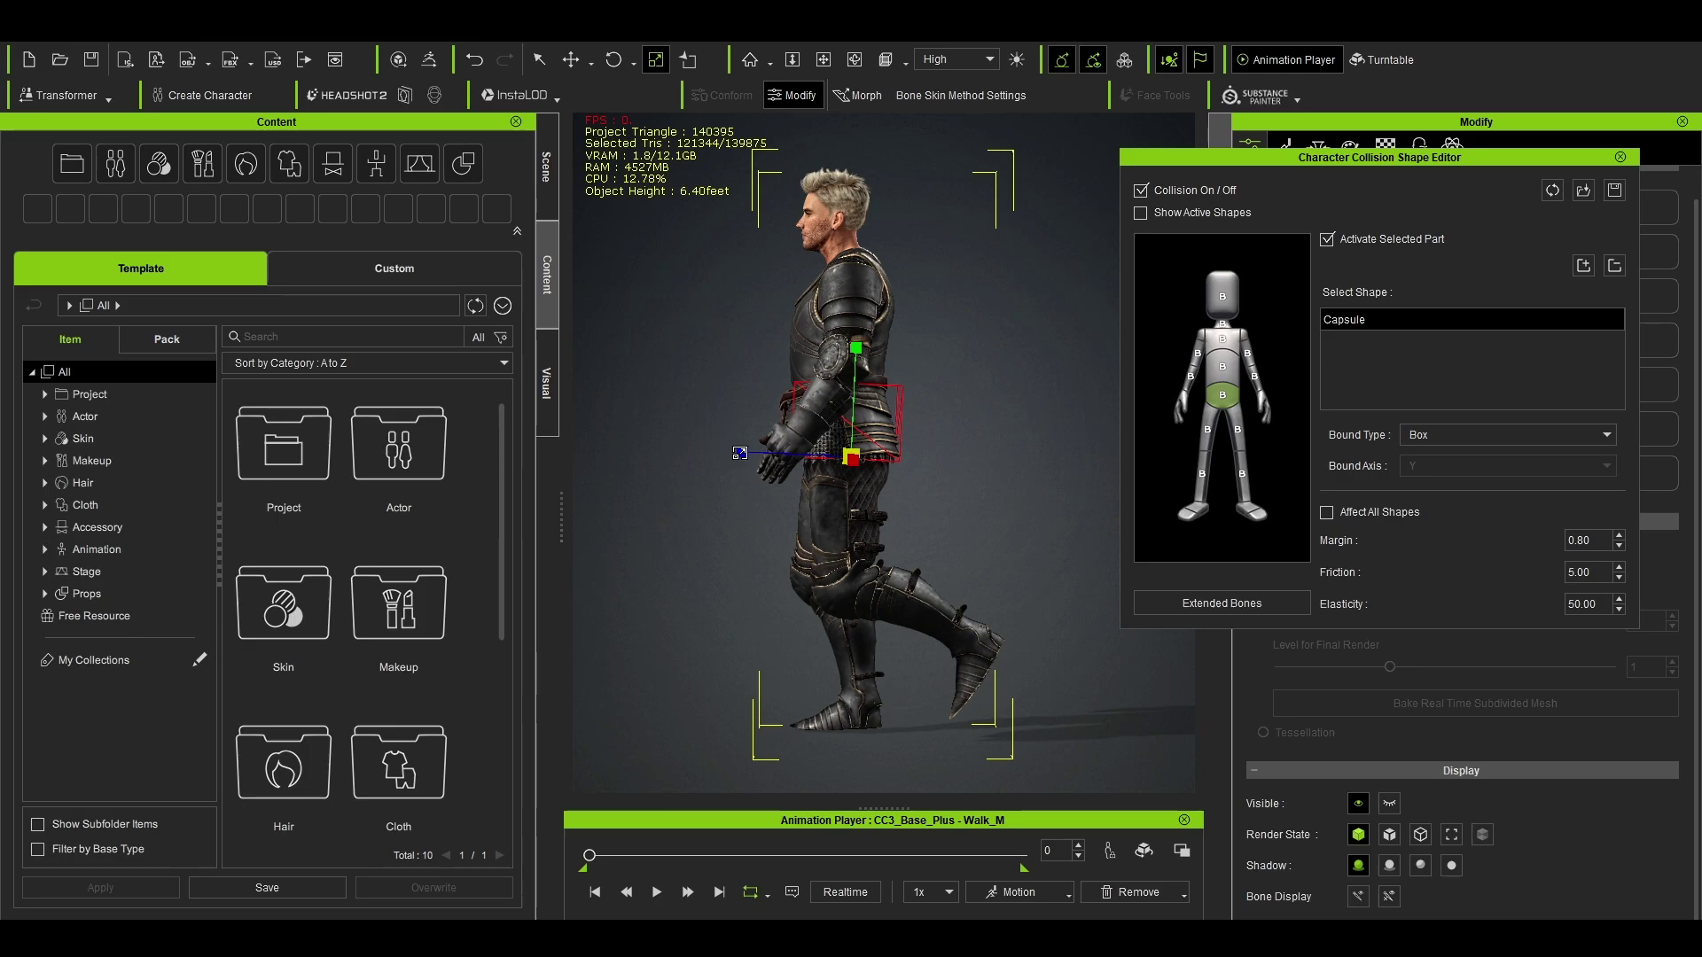
key(w)
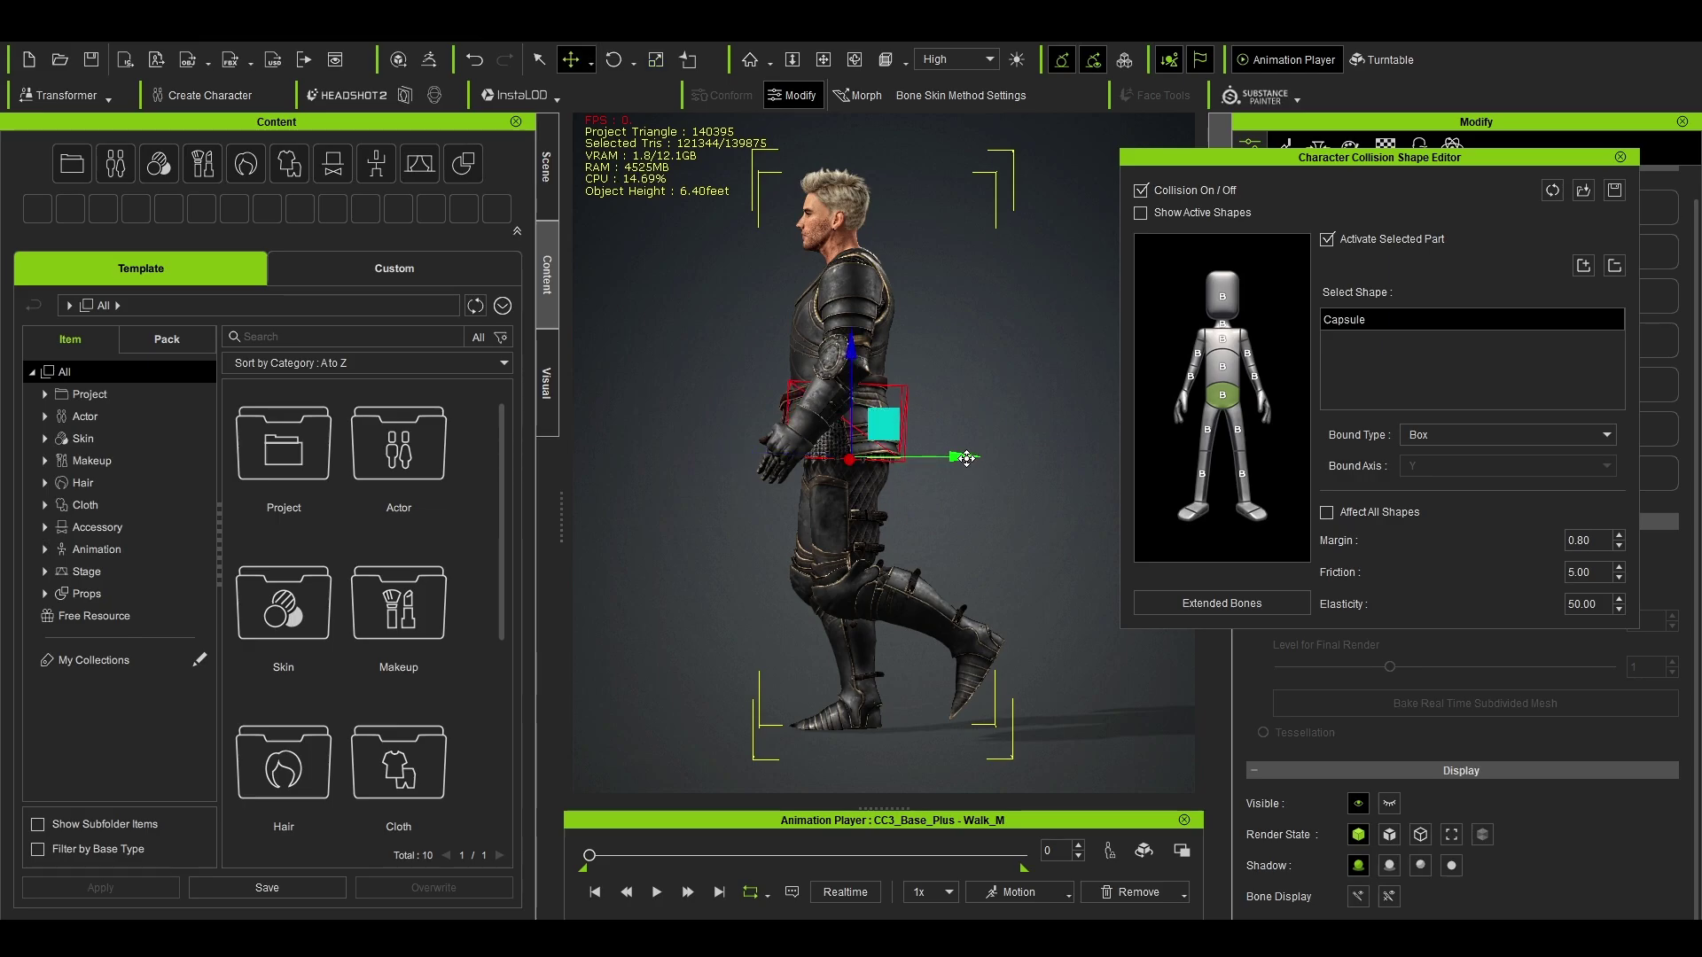
drag(966, 457, 972, 457)
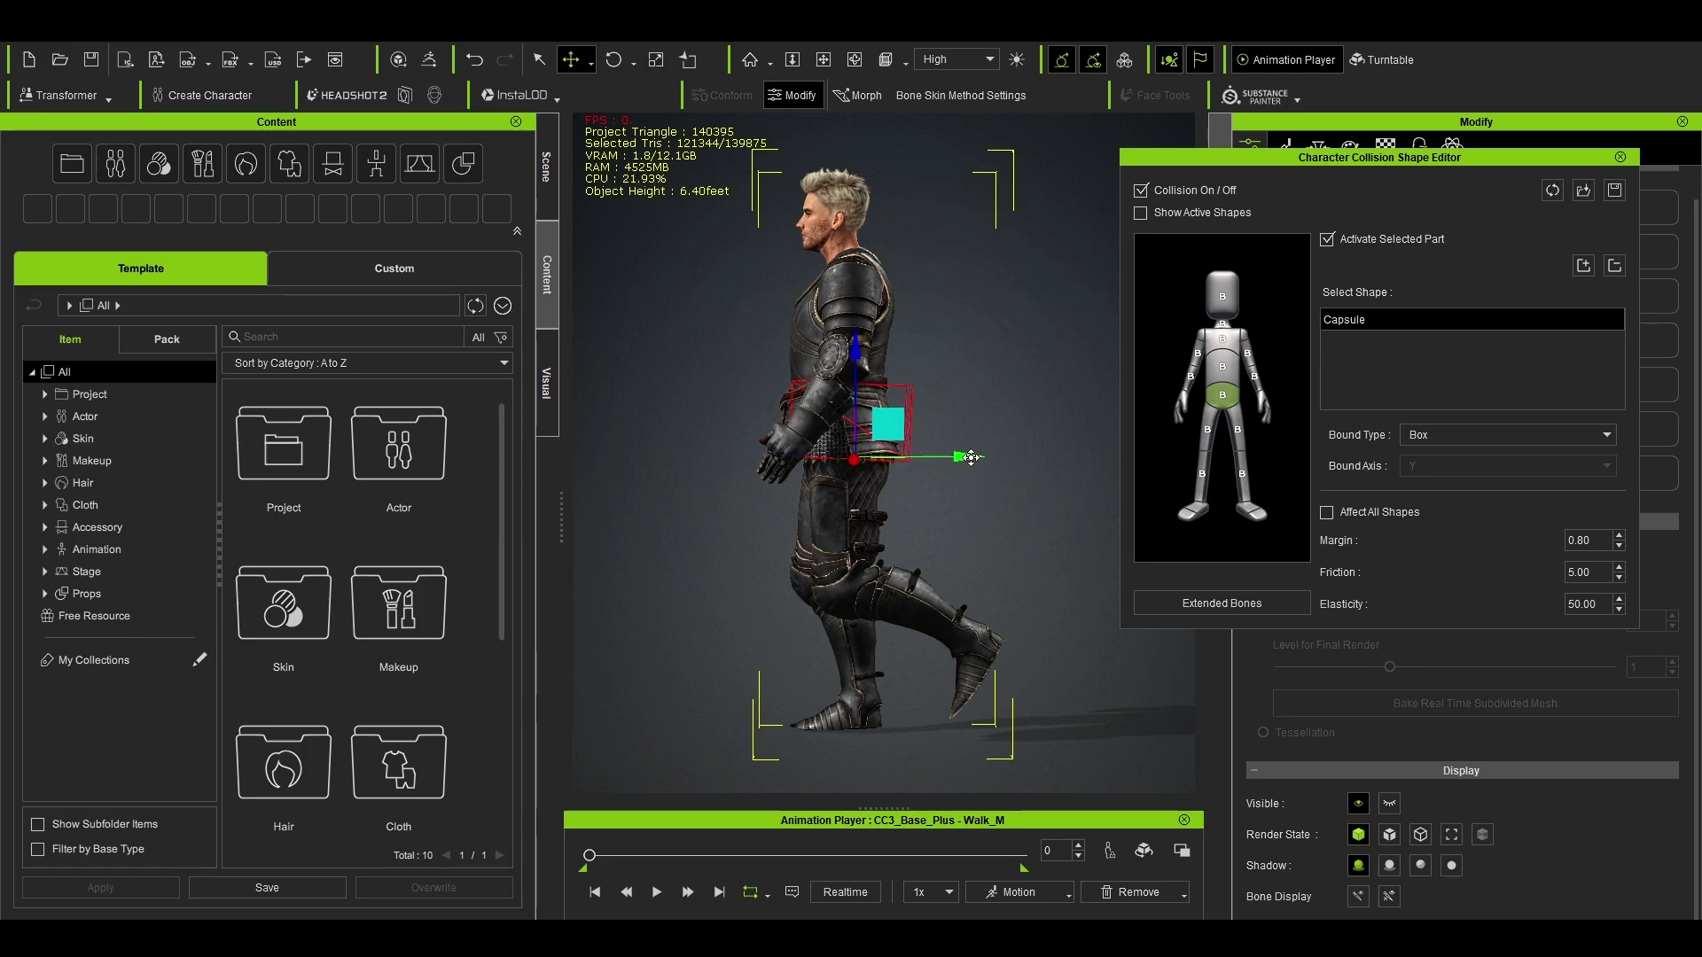
Step: Play the walk and check the skirt from behind and in front, then return to the first frame
click(1618, 160)
click(1135, 295)
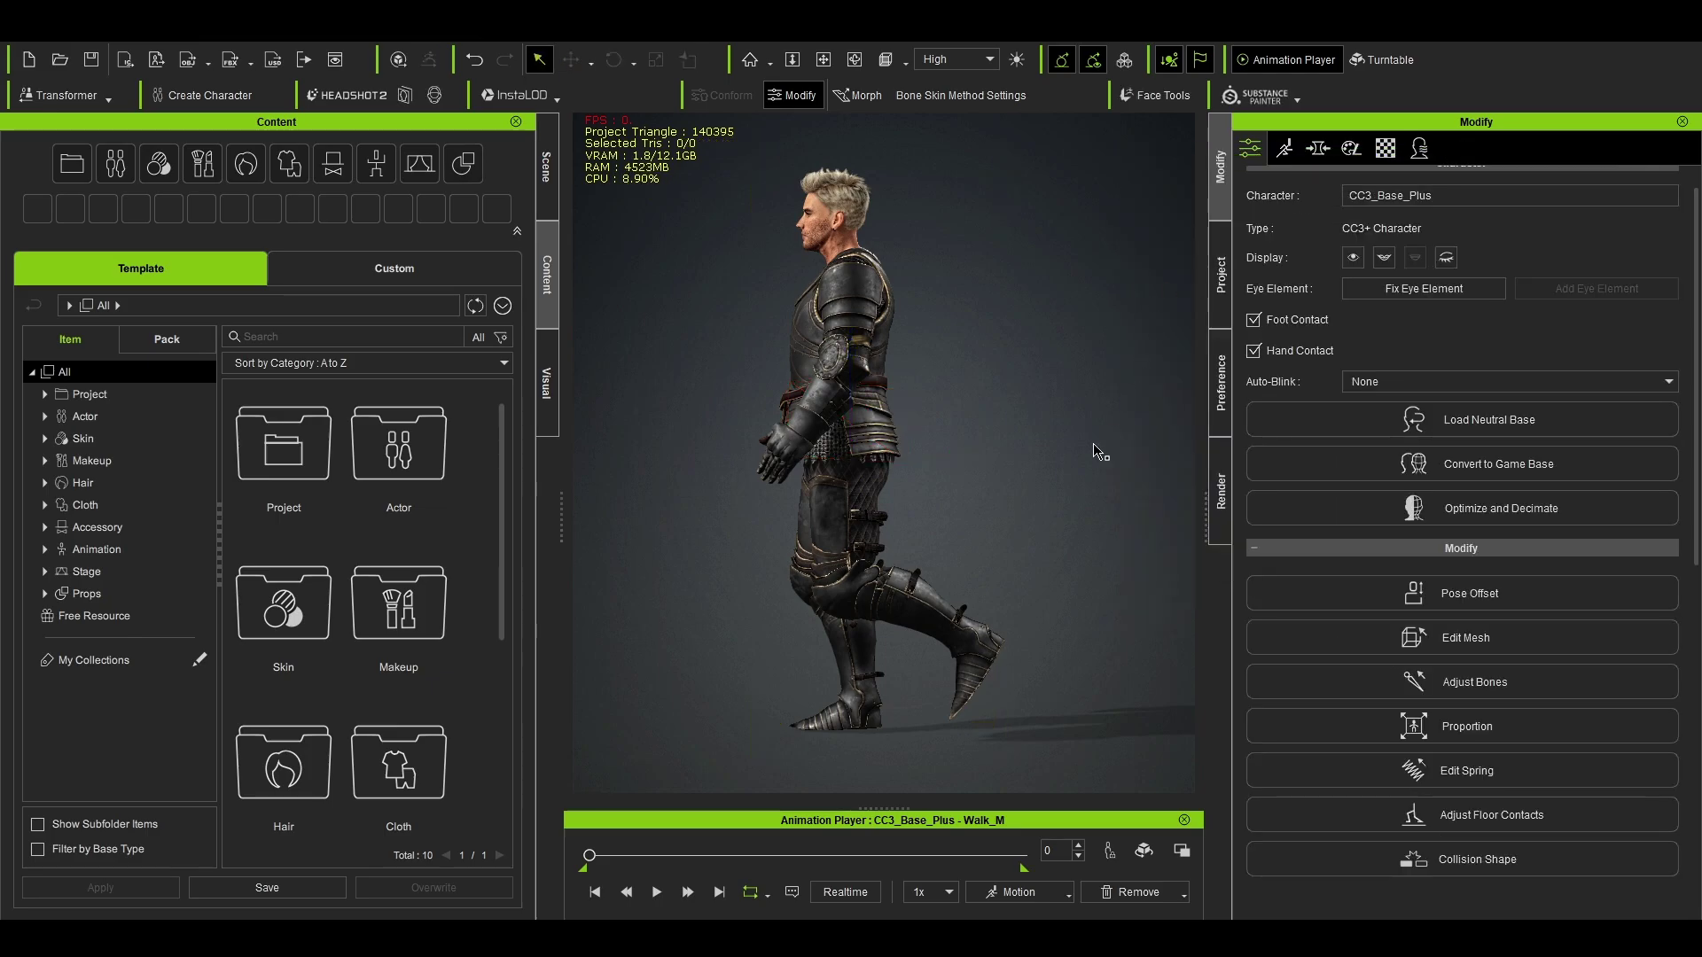
key(space)
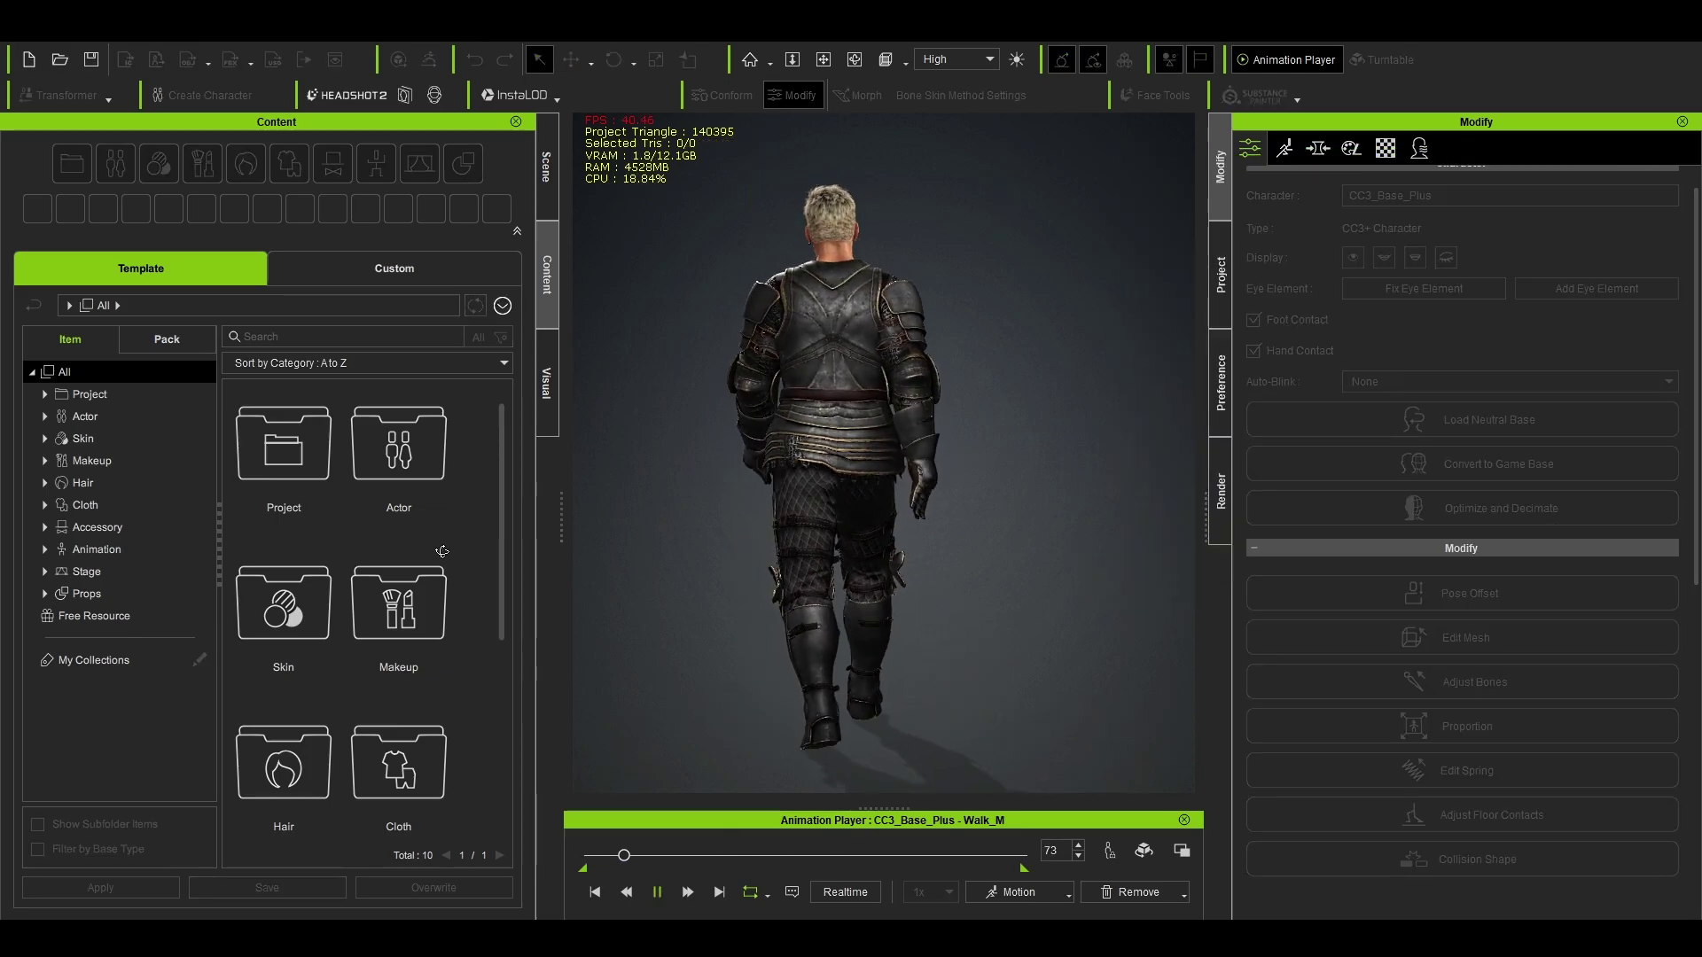
key(space)
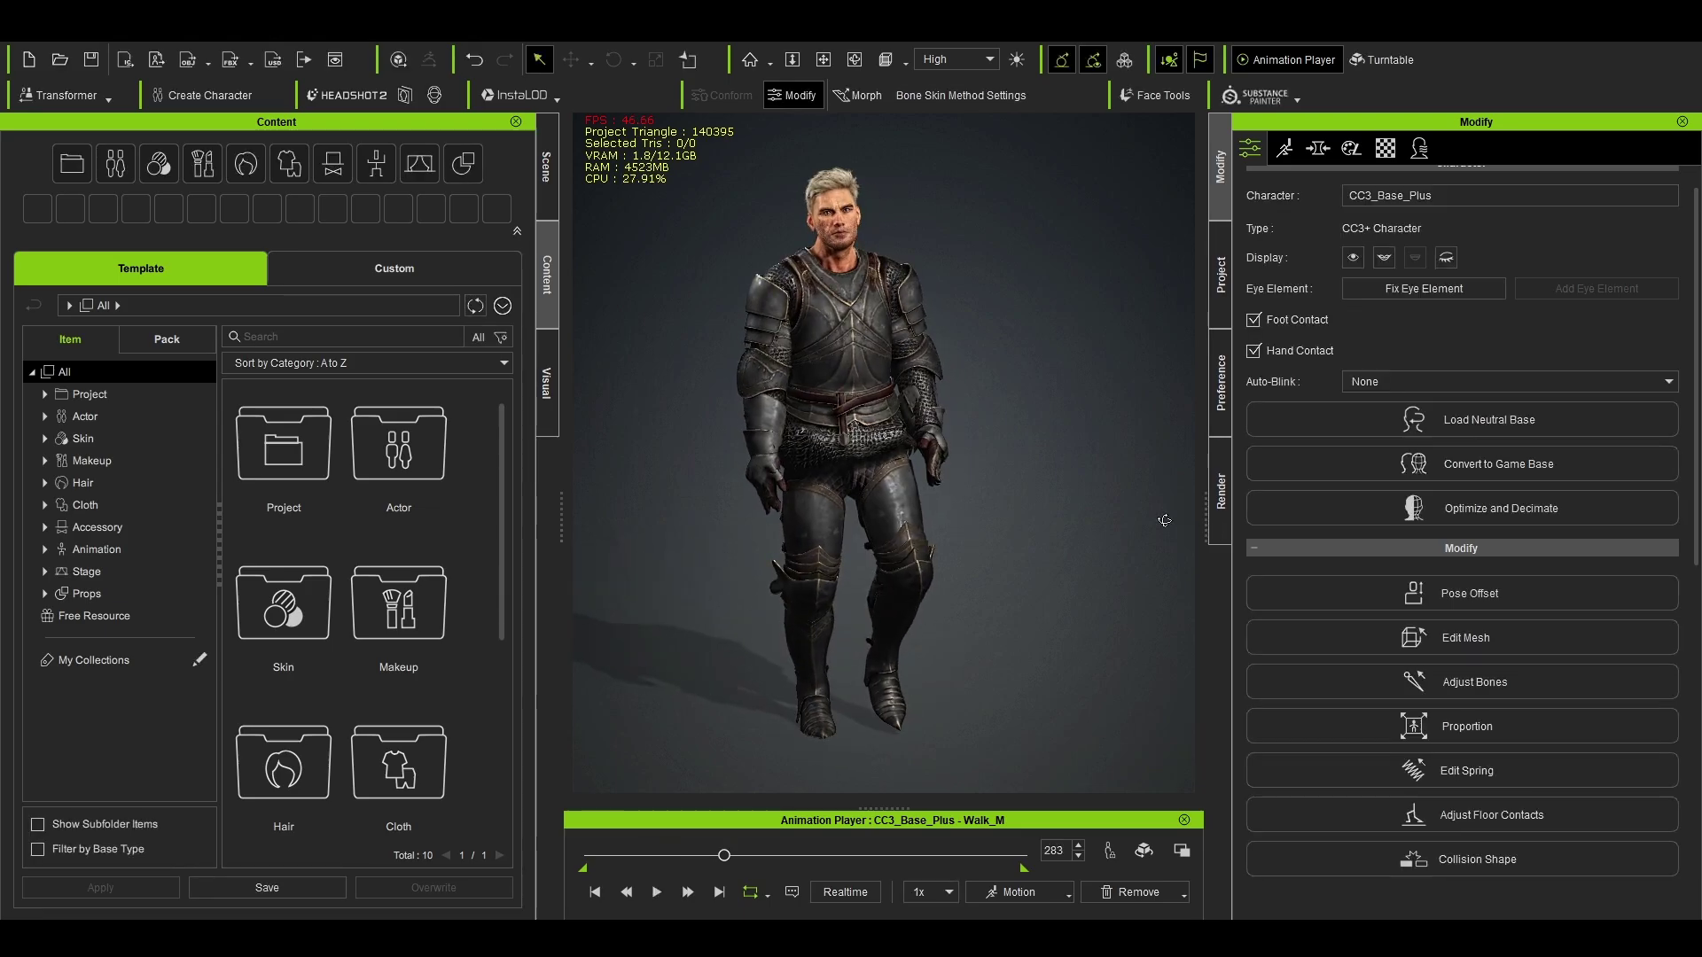
right_drag(1083, 576, 778, 718)
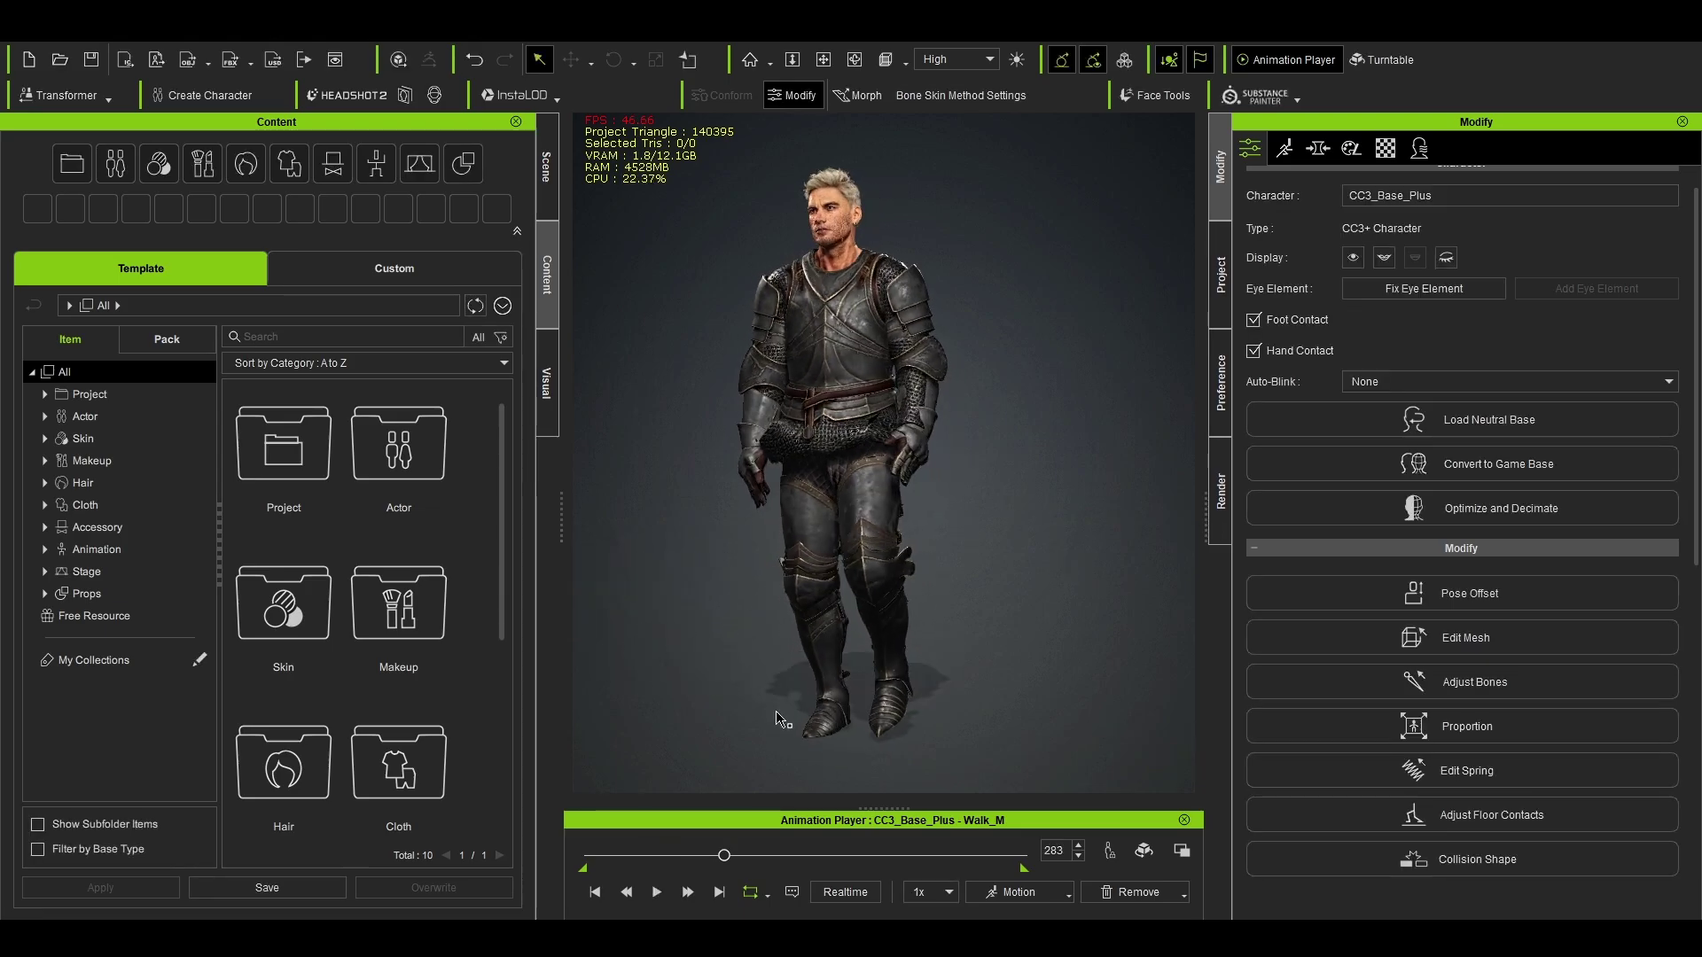
click(596, 893)
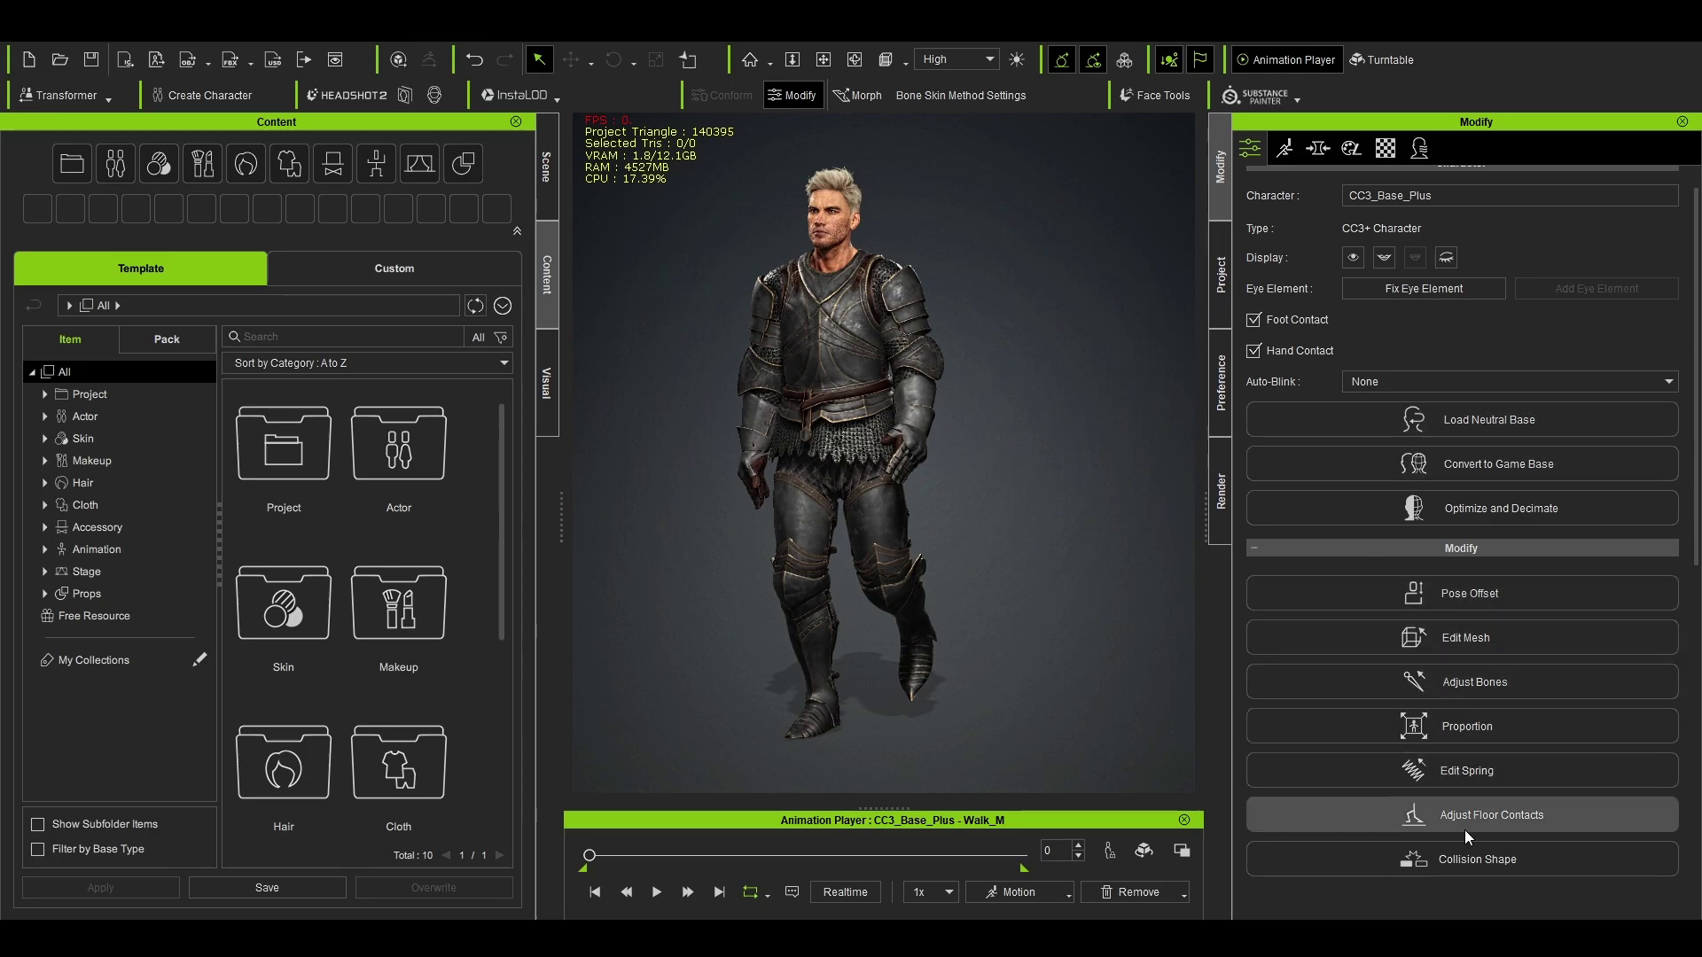
Step: Narrow the hip collision box from side to side so it fits closer around the hips
click(1454, 859)
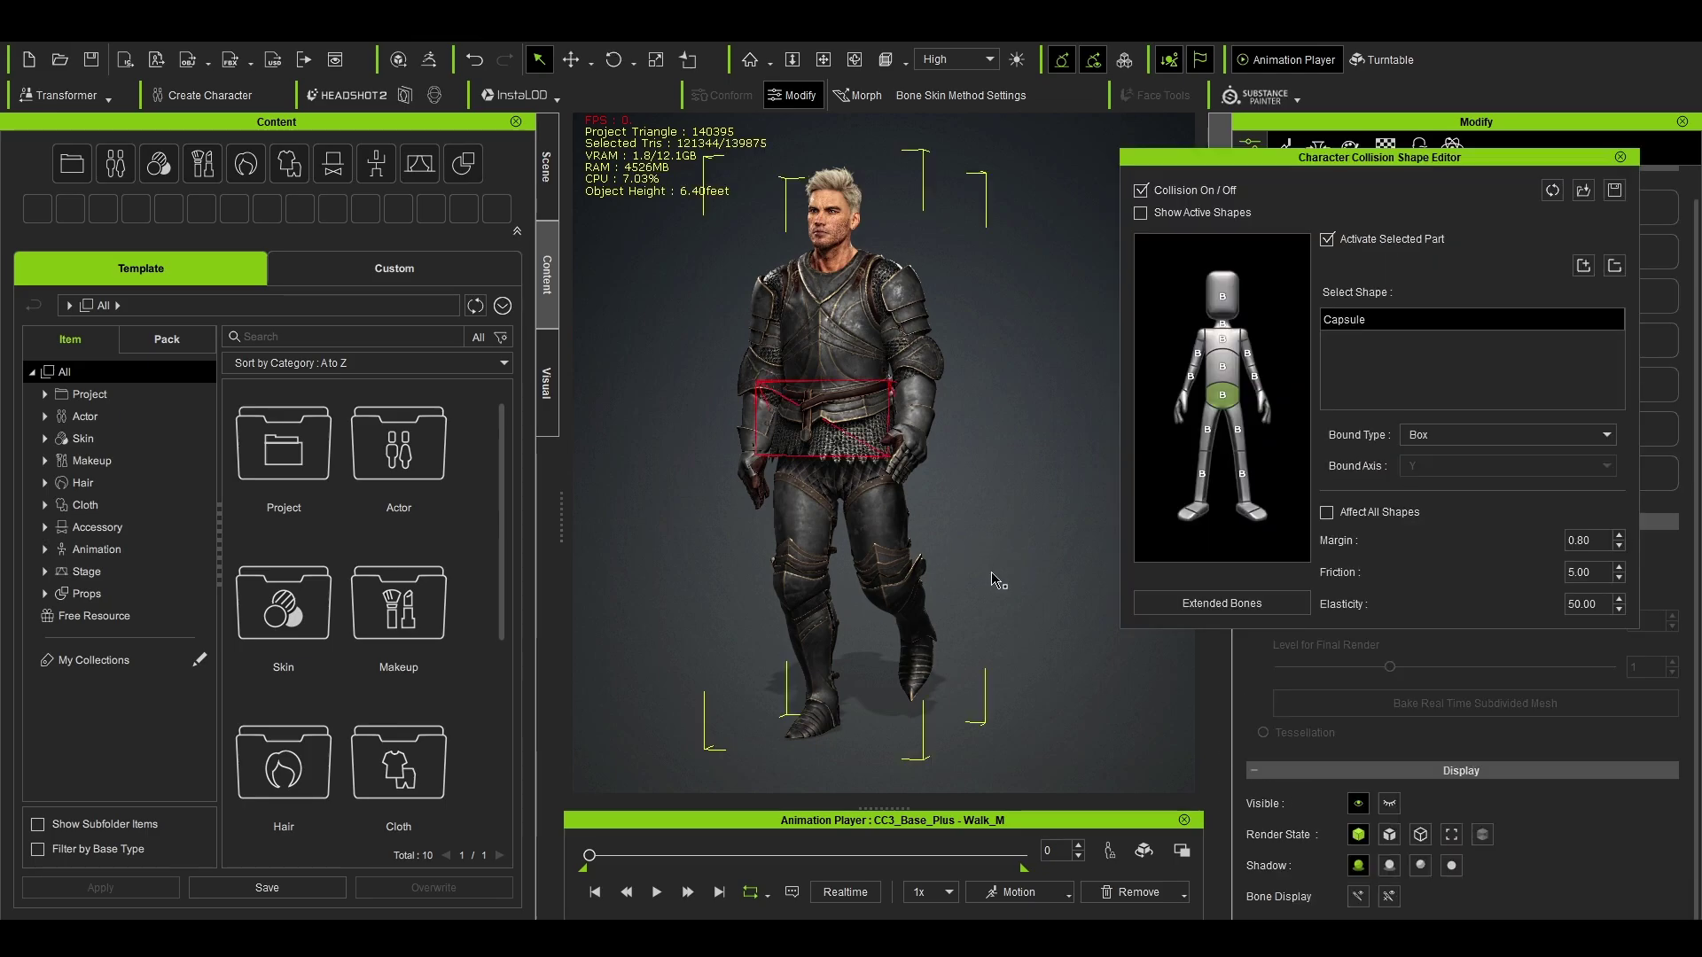
right_drag(992, 574, 1124, 575)
key(e)
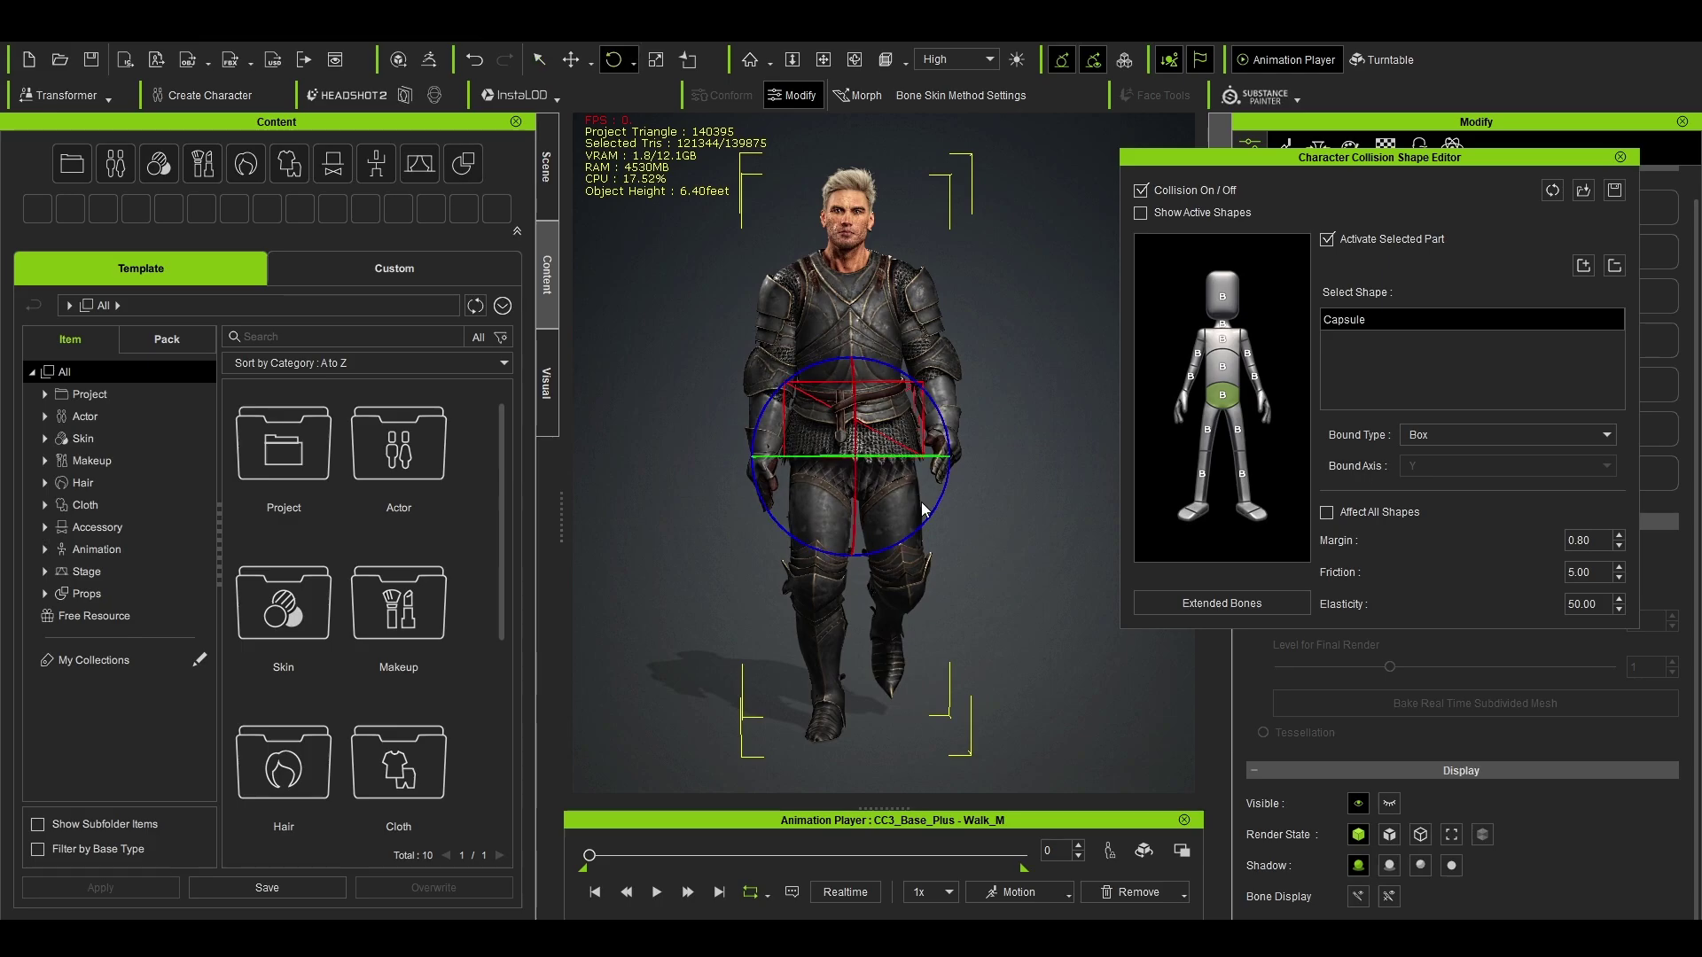
key(w)
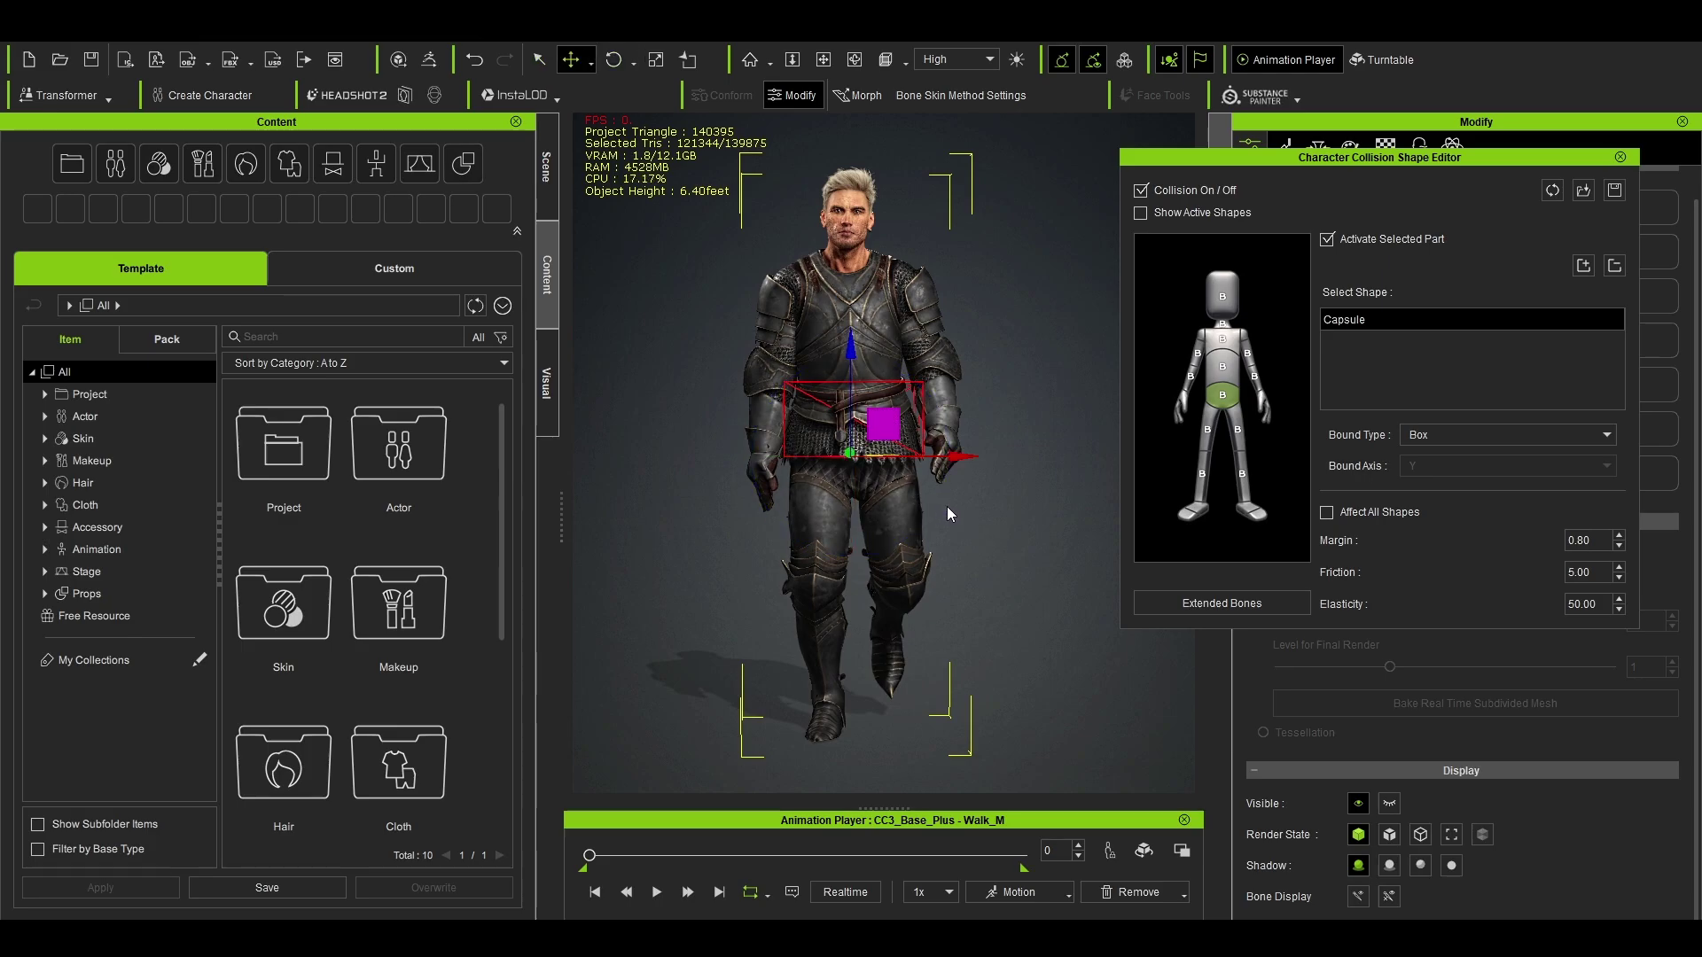
key(r)
drag(960, 456, 932, 461)
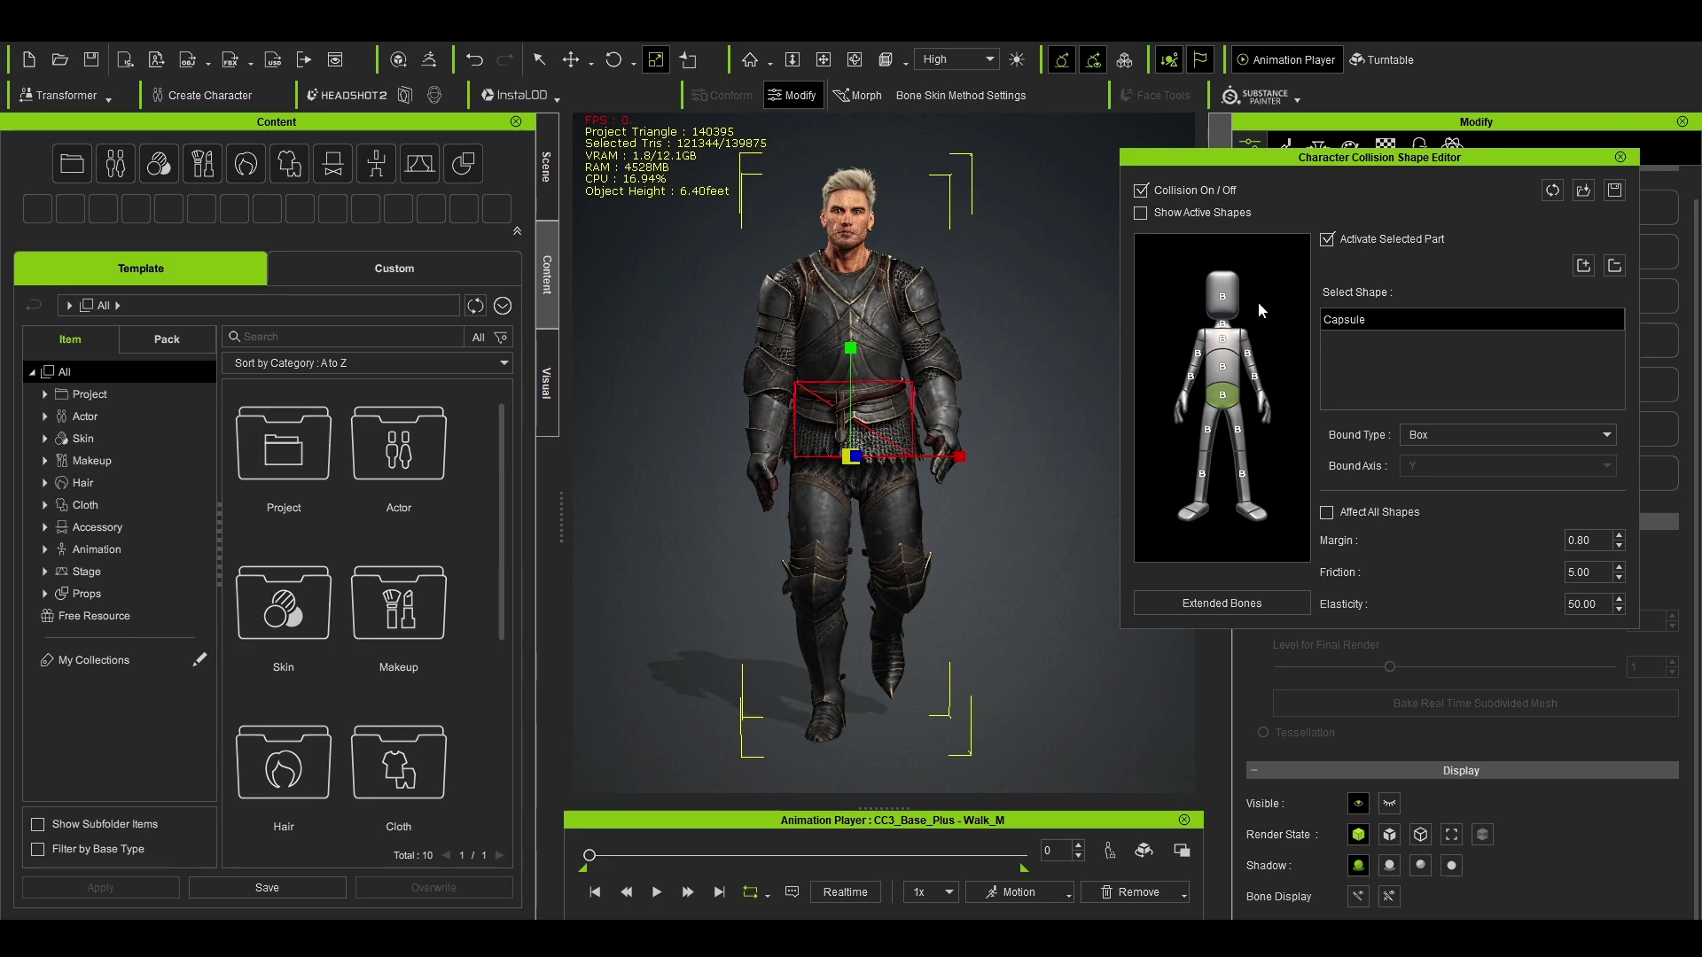
Step: Replay the walk from the front to test the narrowed hip box, and return to the first frame
click(1620, 157)
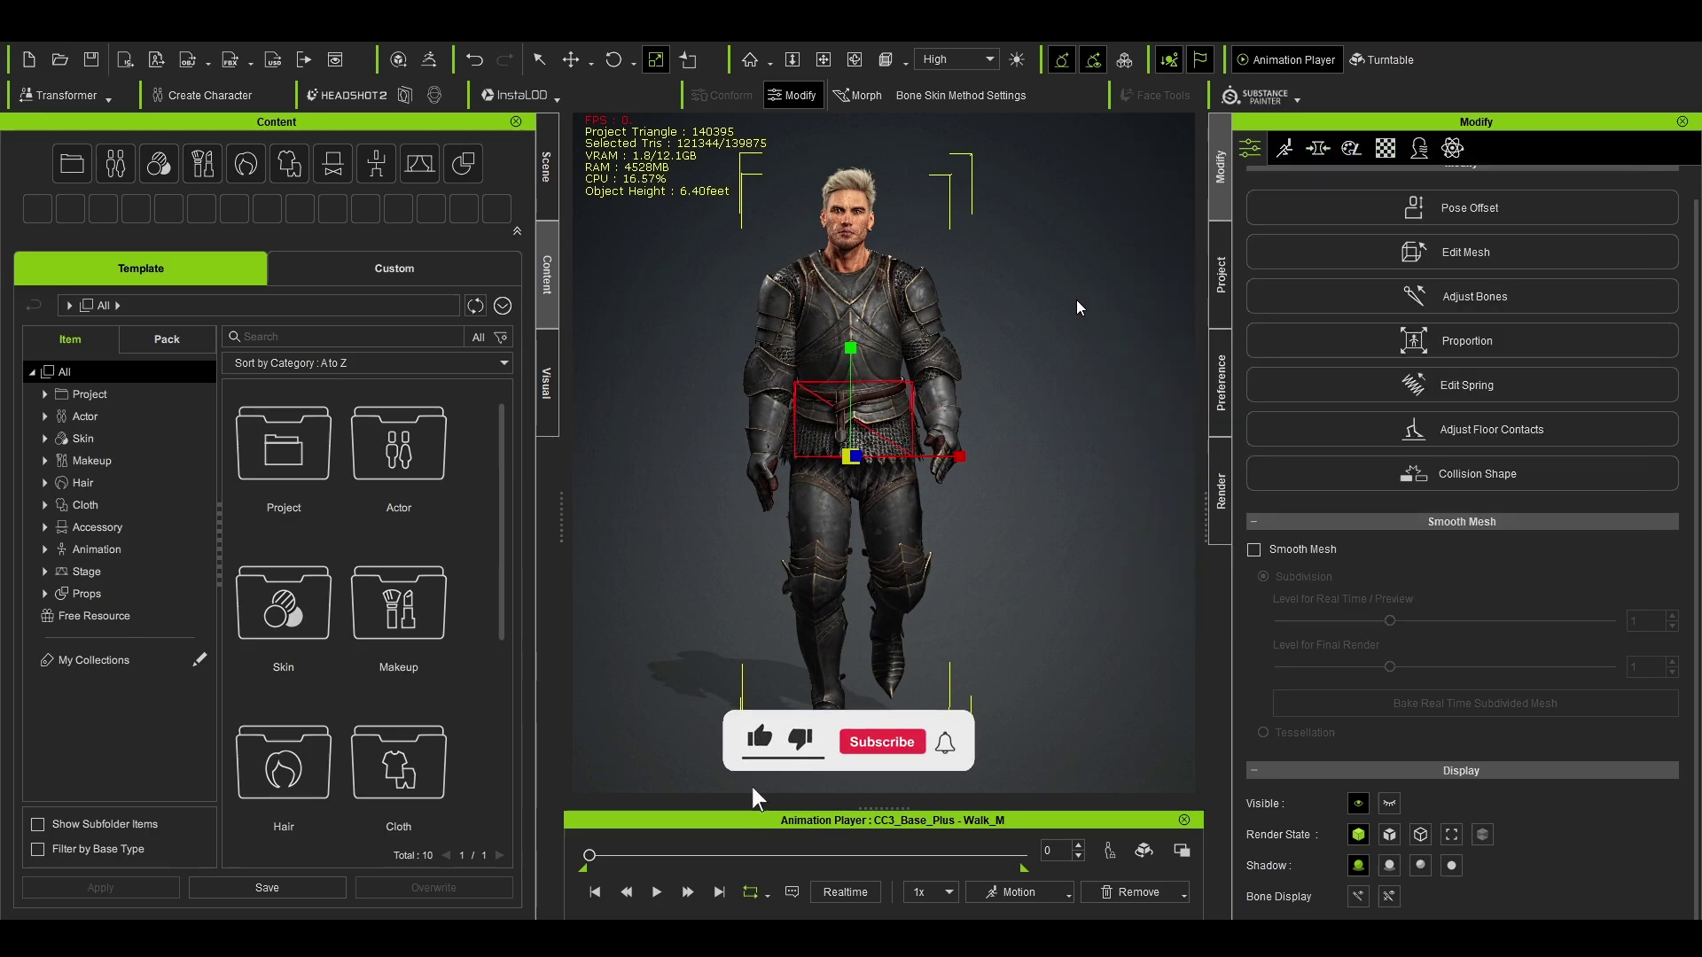
key(space)
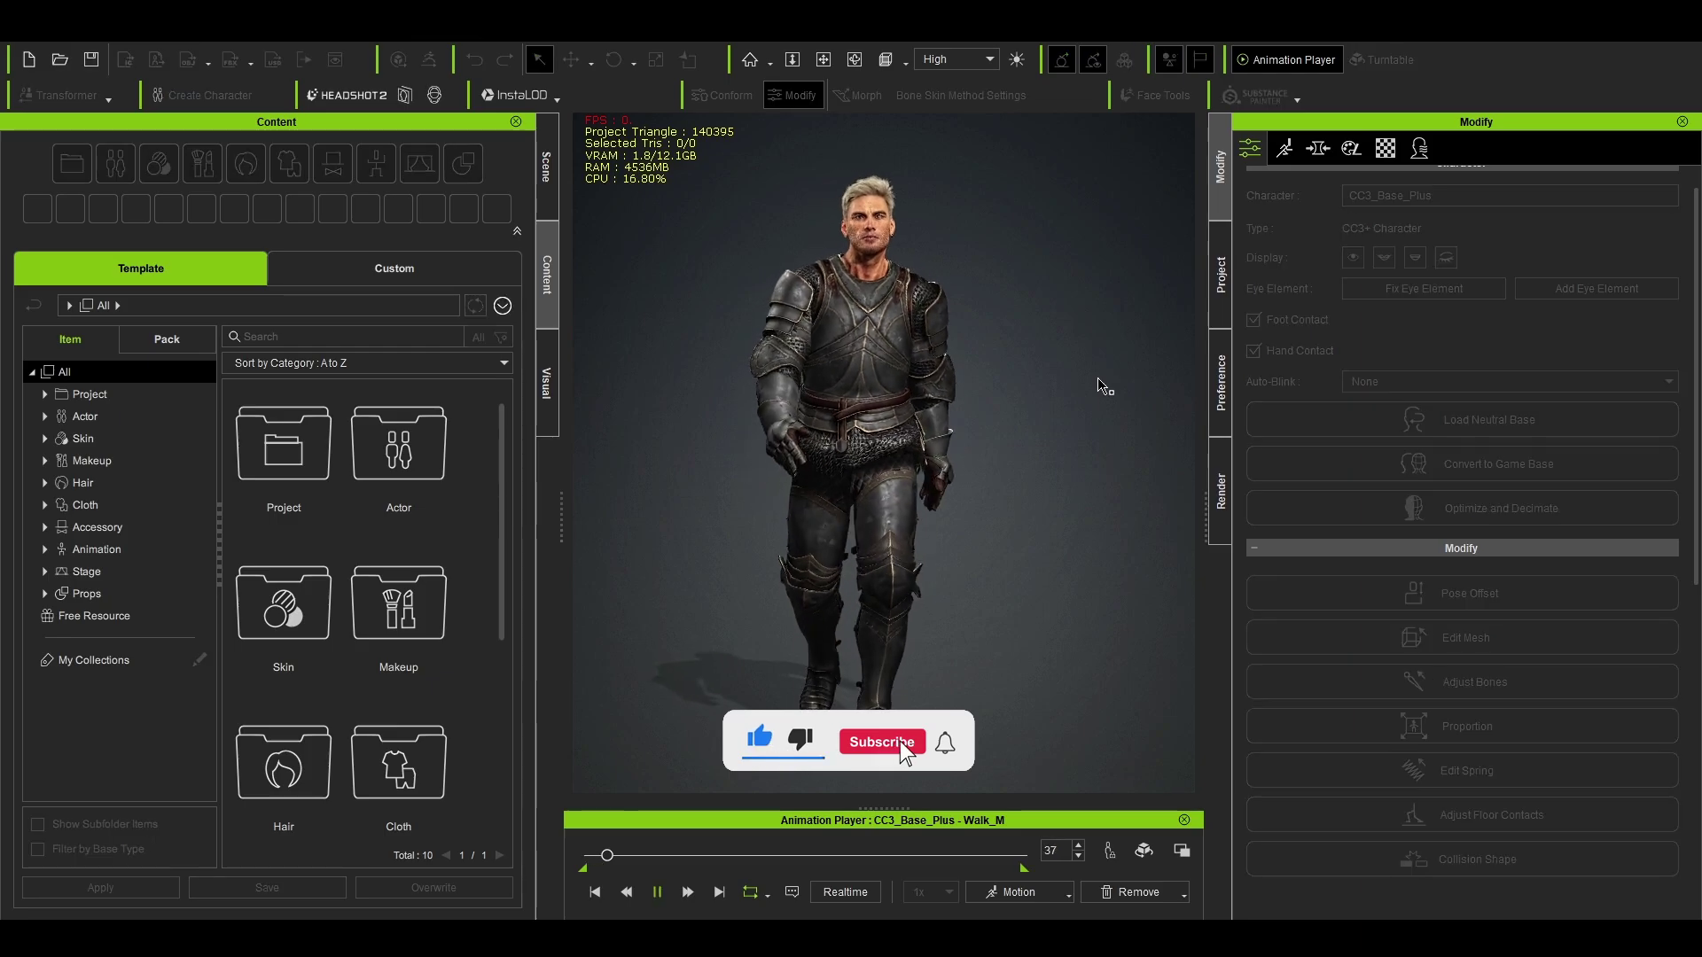
click(594, 891)
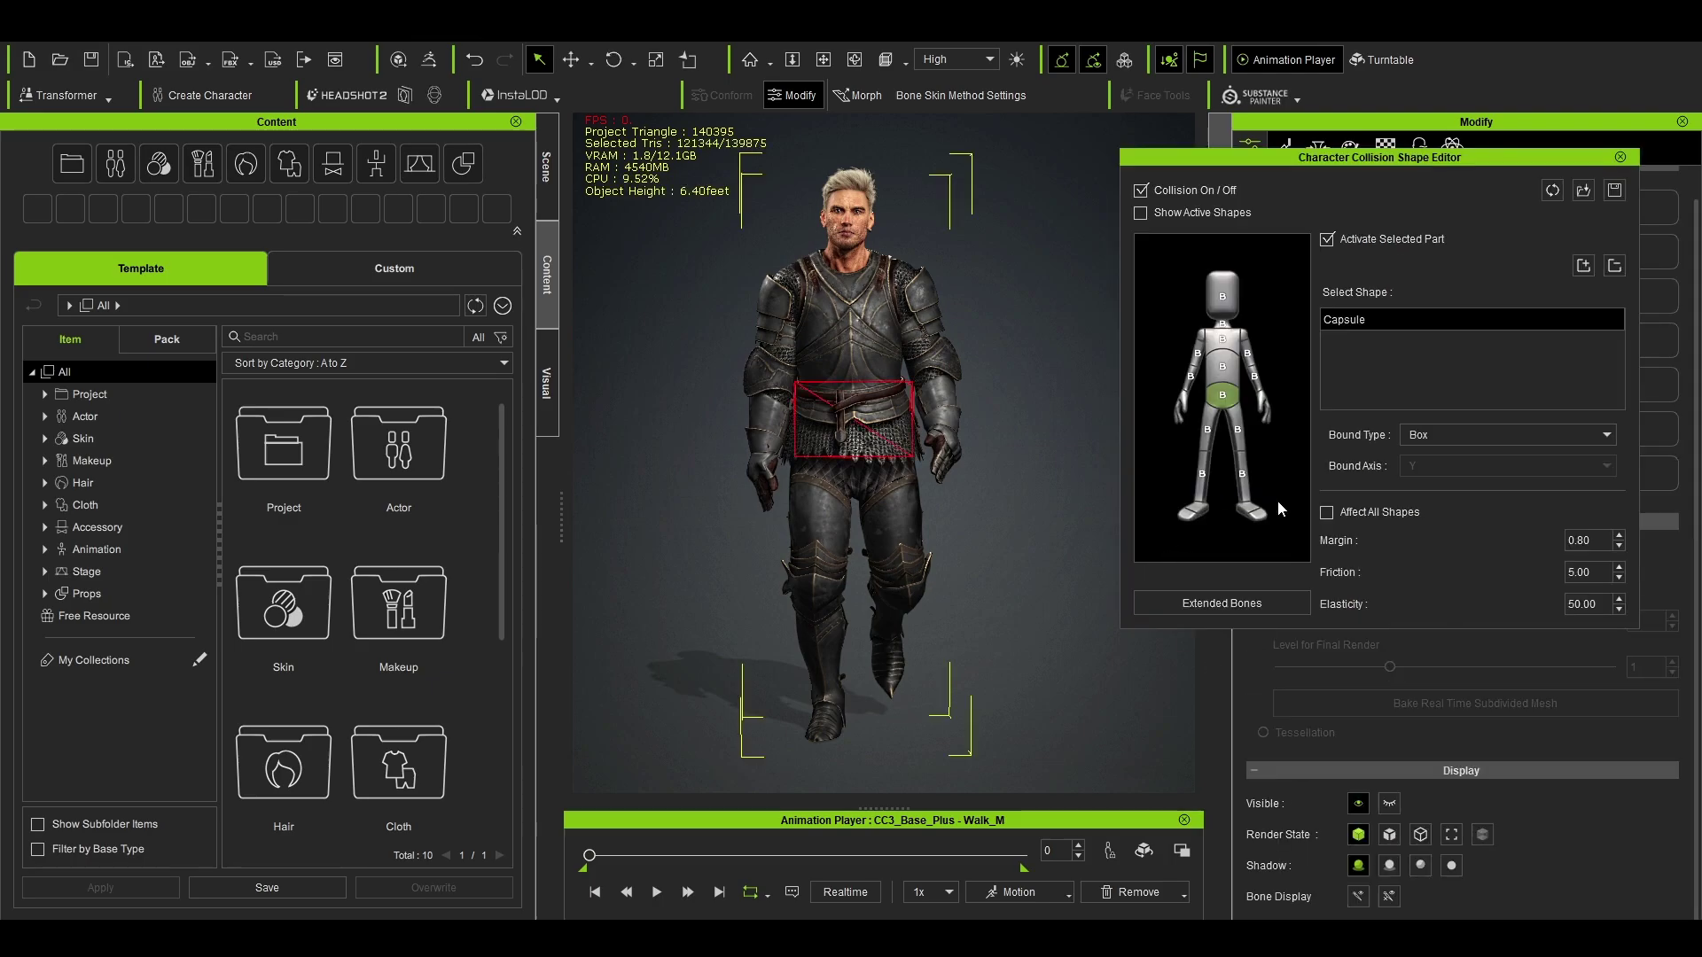
Step: Reduce the hip collision box's front-to-back depth slightly so it sits closer to the armour
right_drag(999, 464, 370, 466)
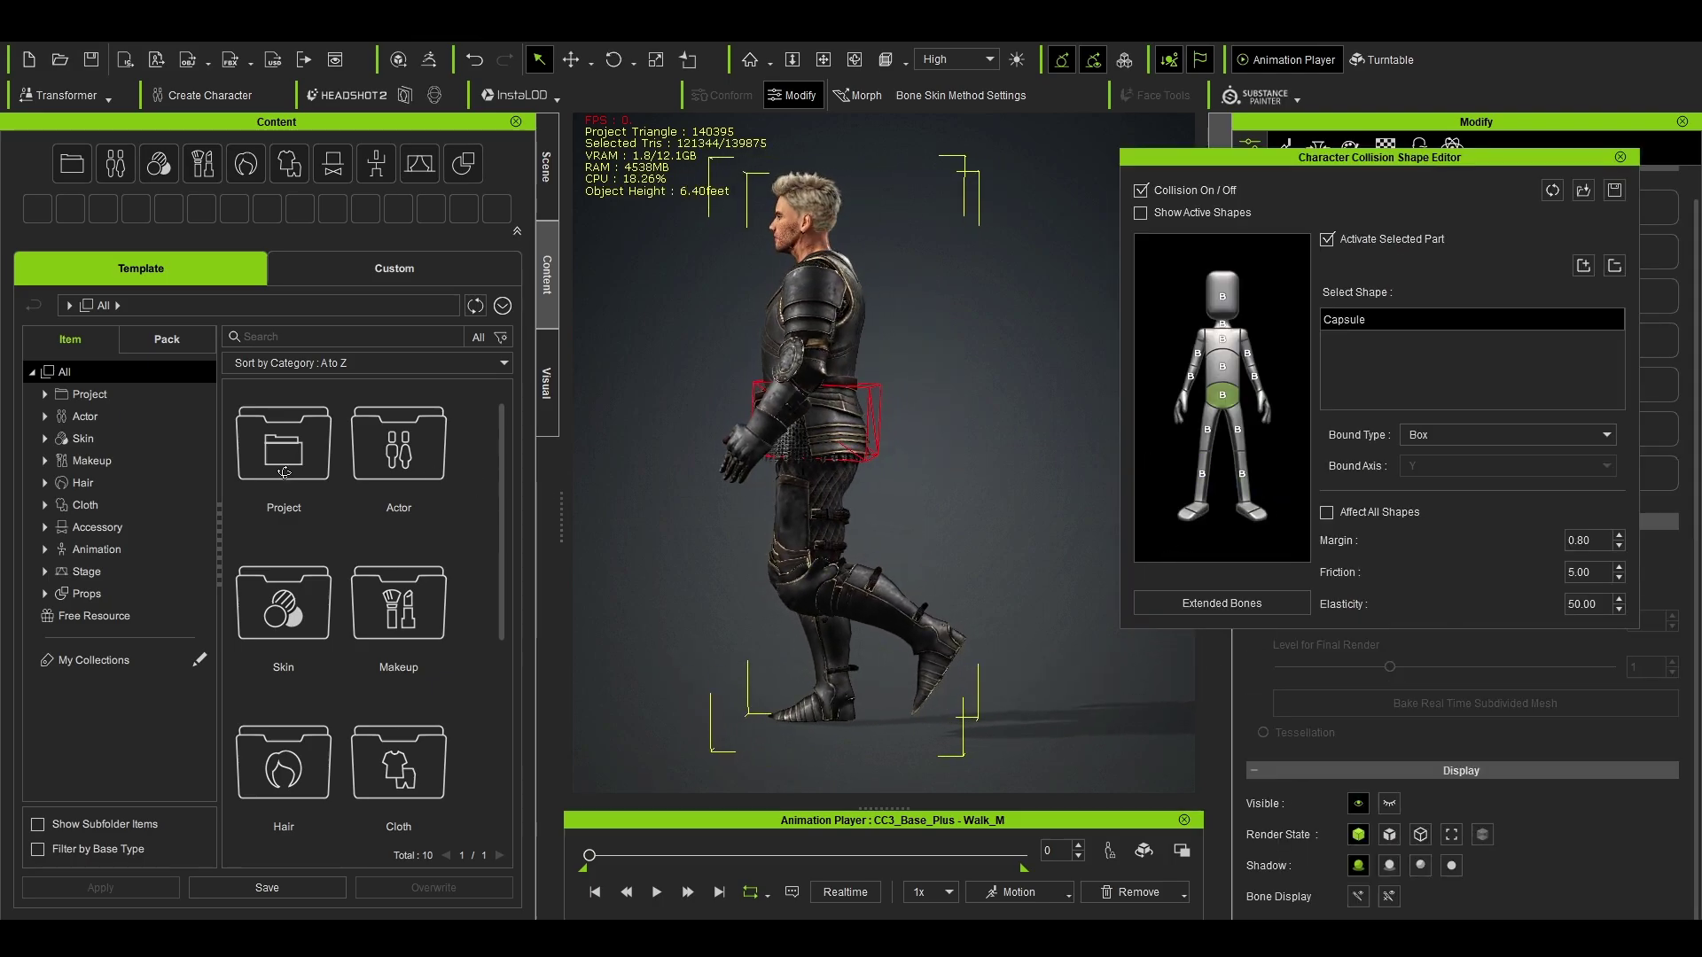
key(w)
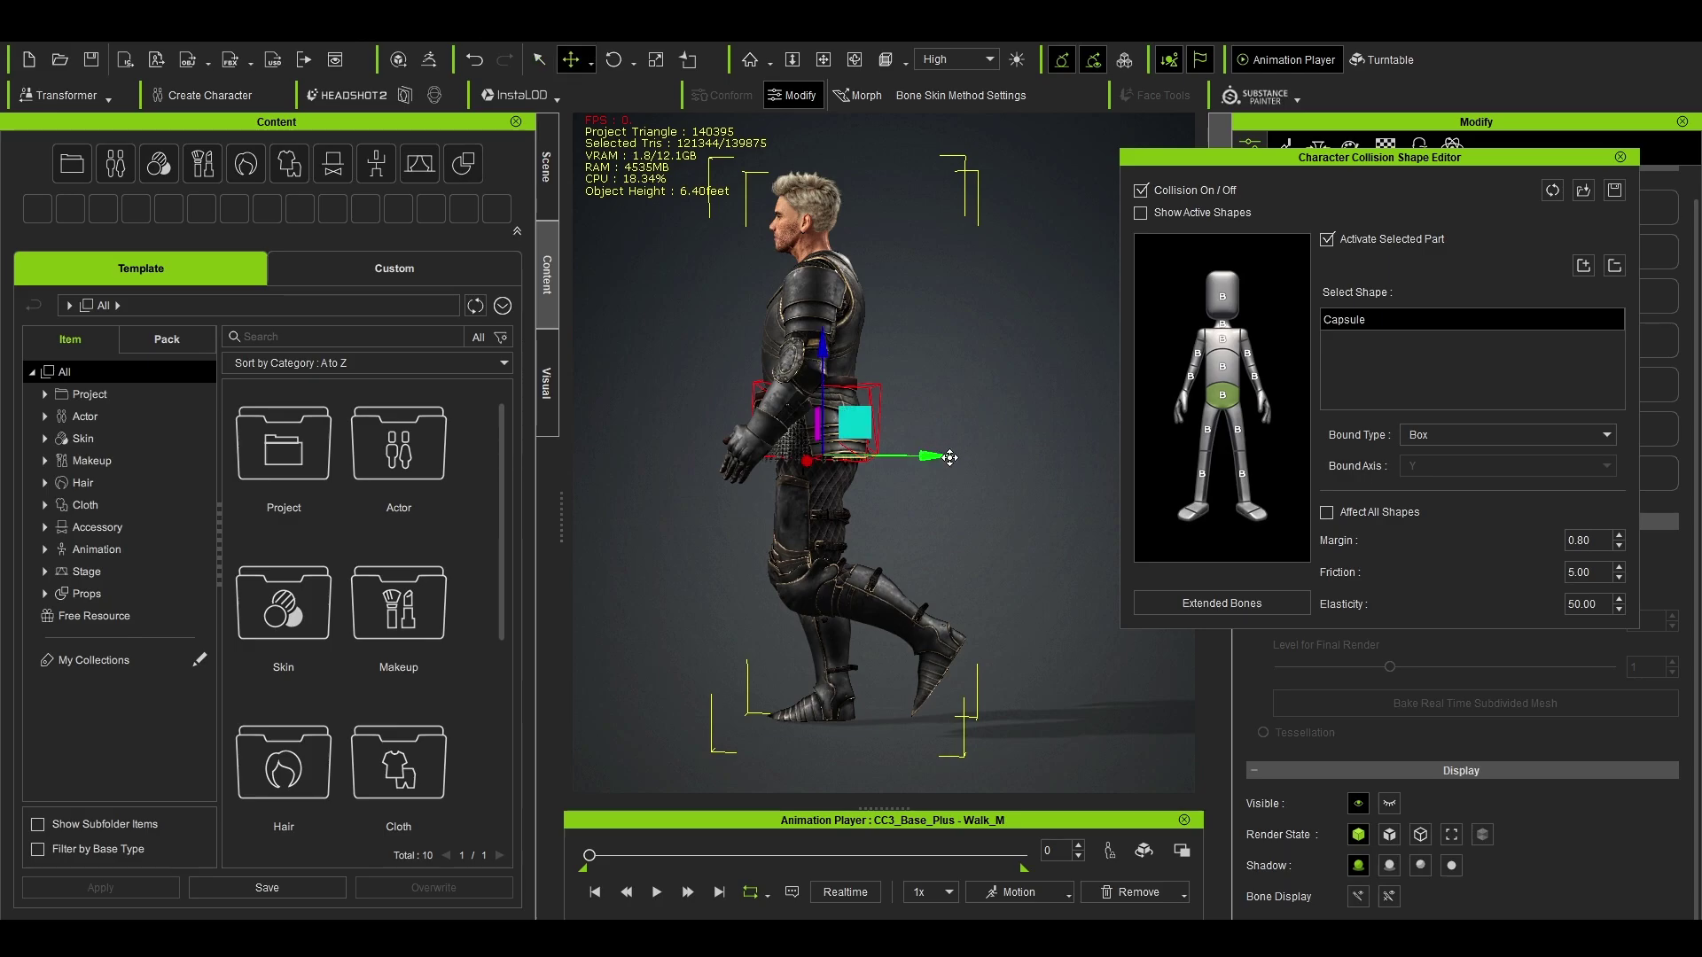
key(r)
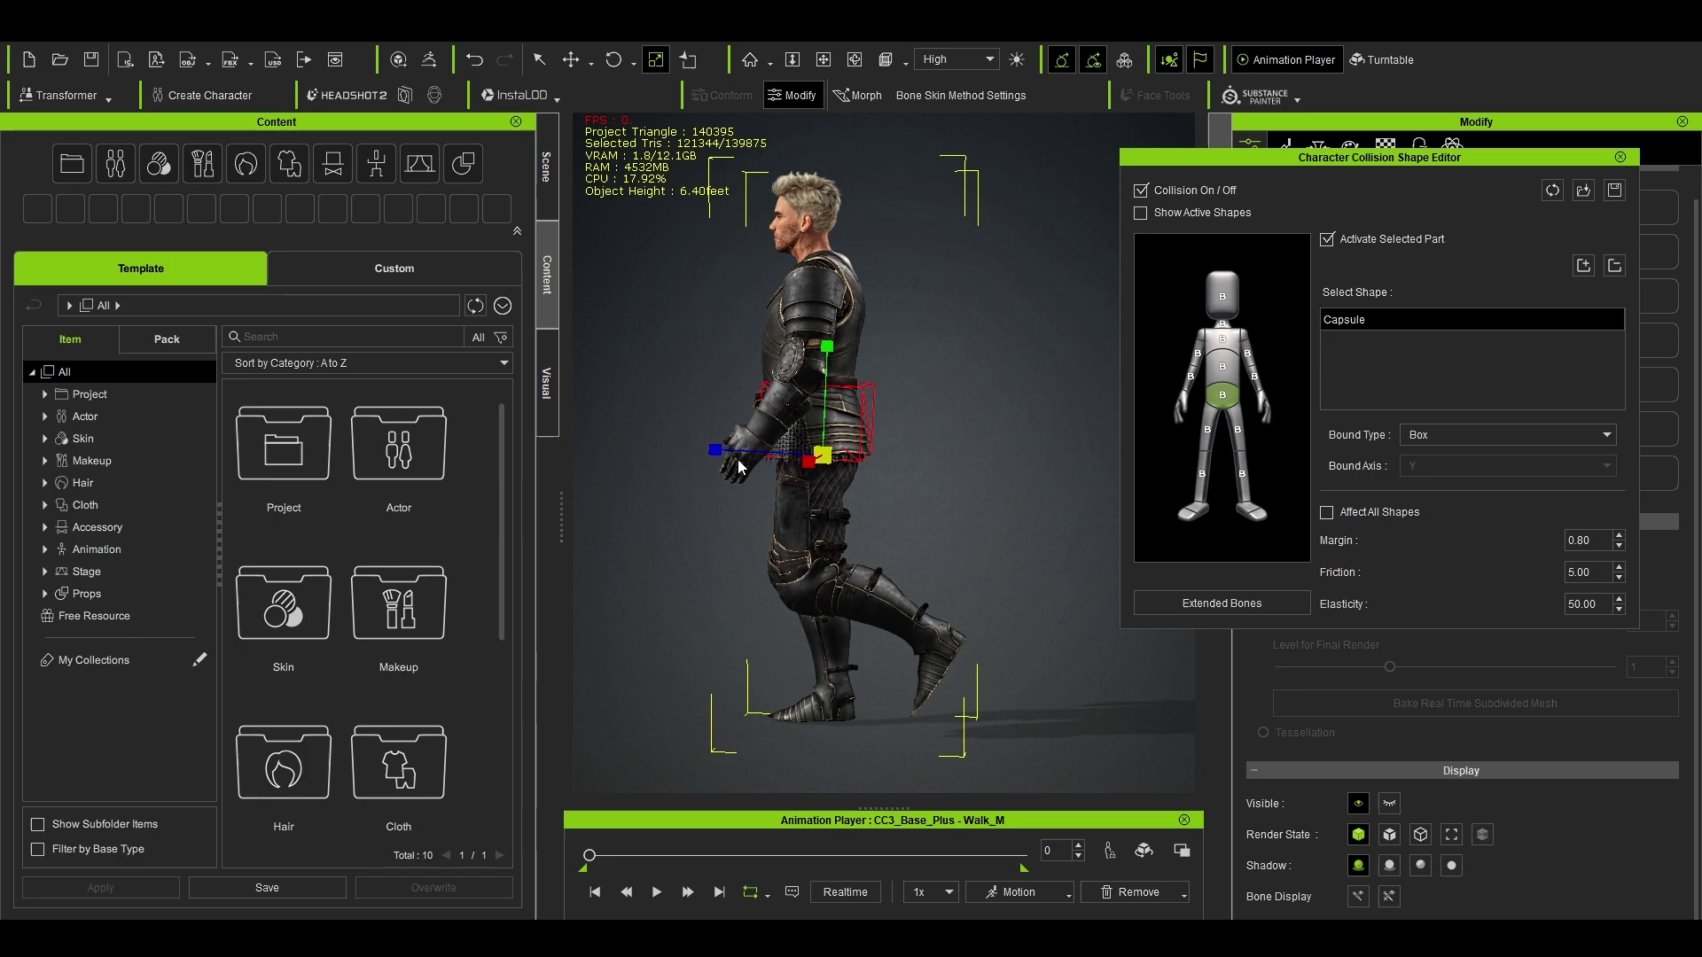
key(w)
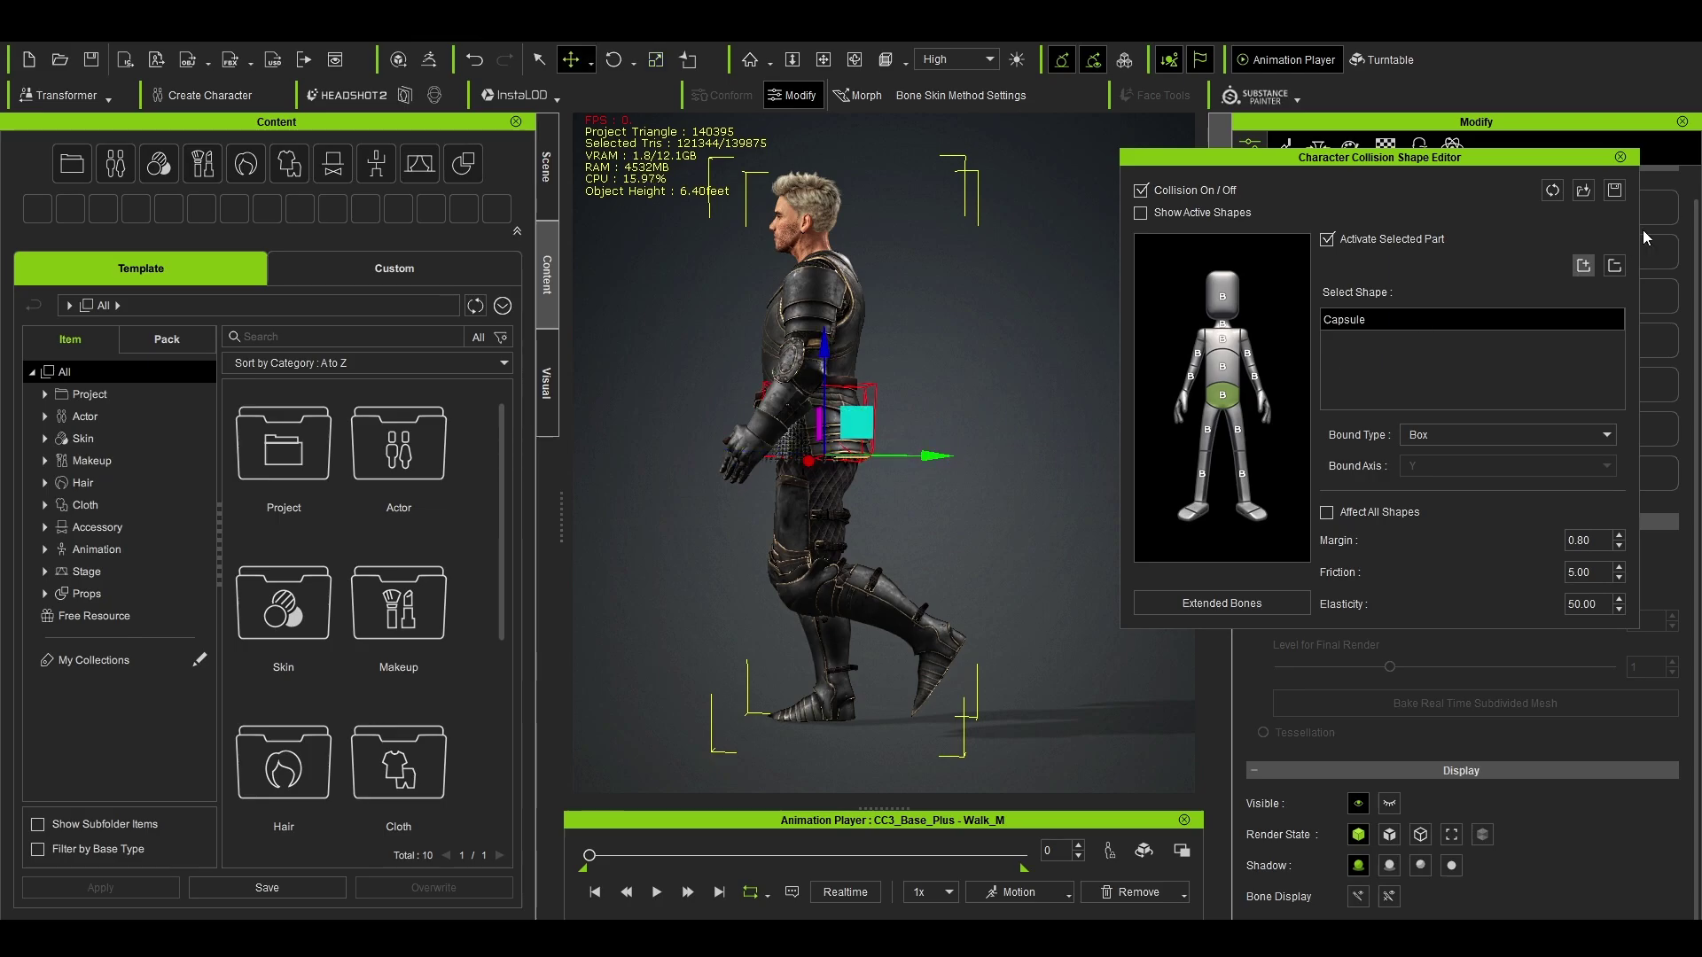
Step: Play the walk with the shallower hip box while viewing the skirt from the front, rewind it, and deselect the character
click(1621, 158)
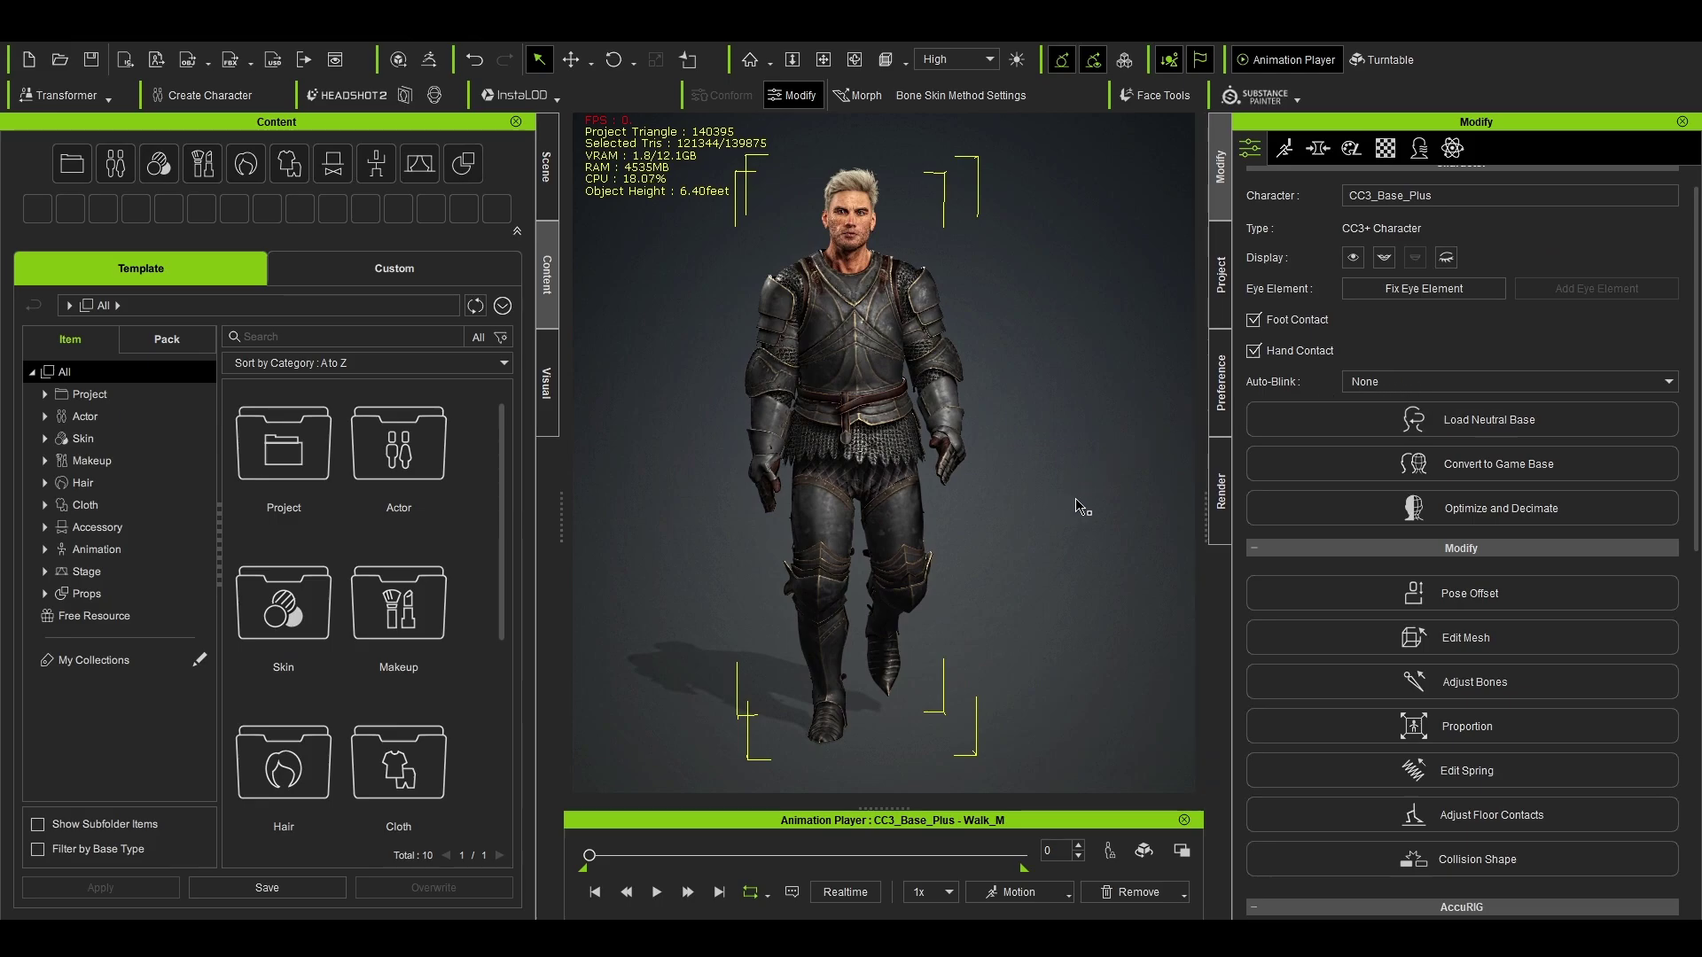
key(space)
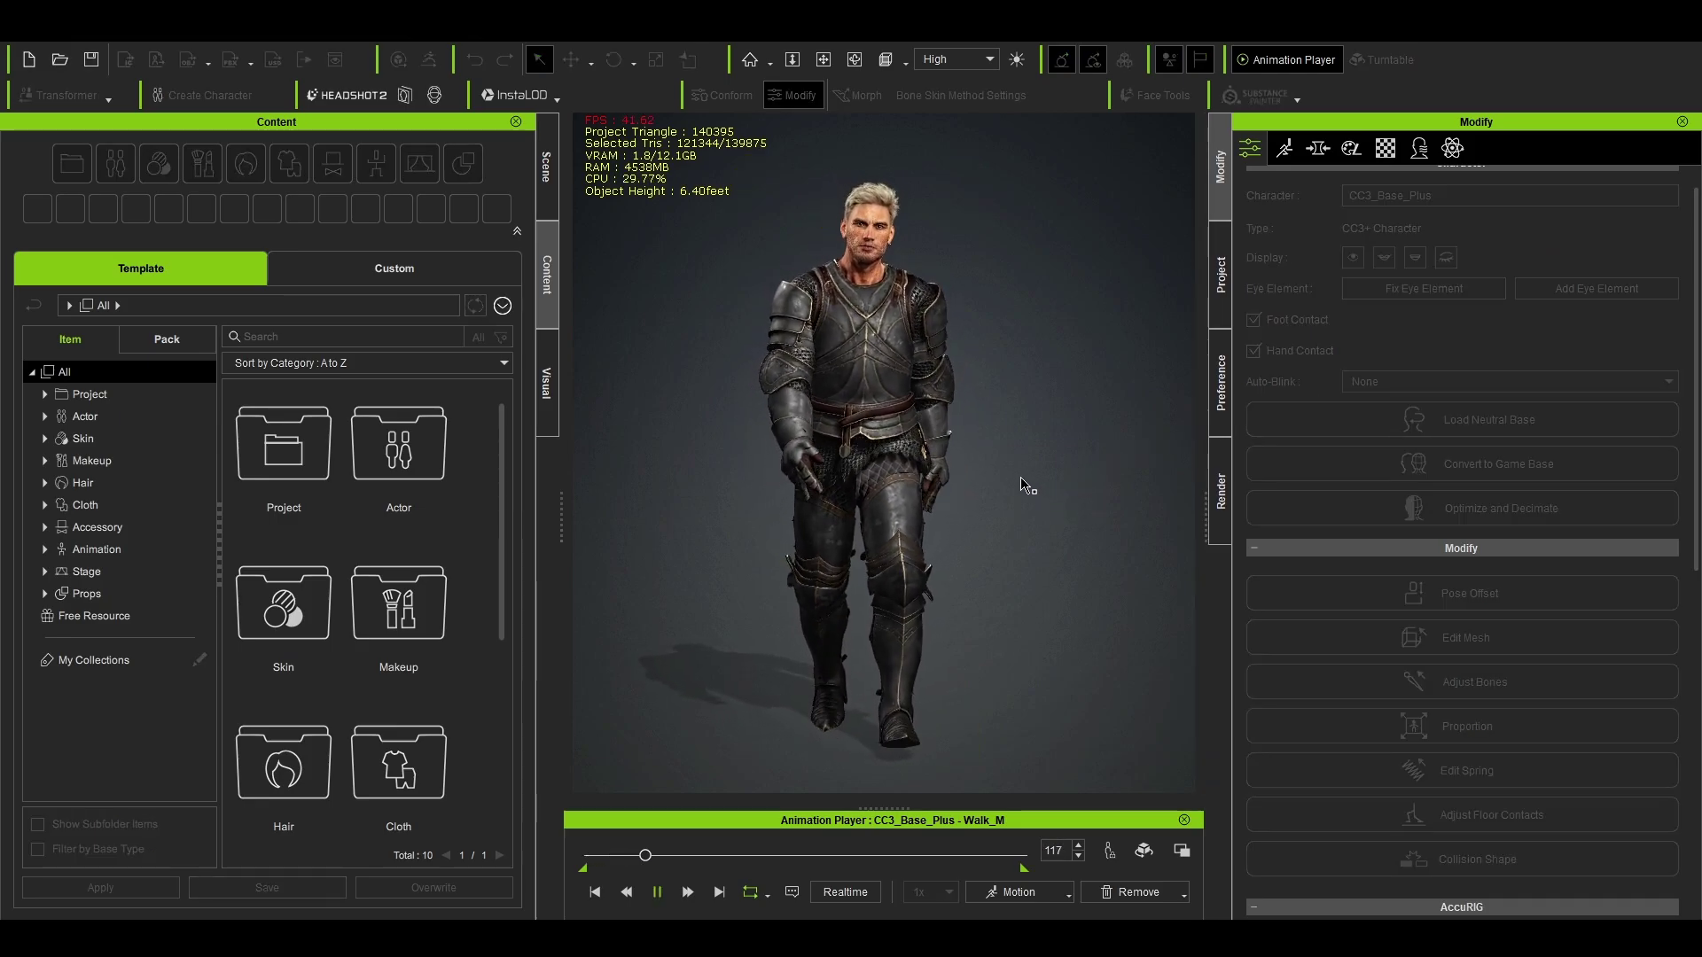
right_drag(1050, 481, 972, 497)
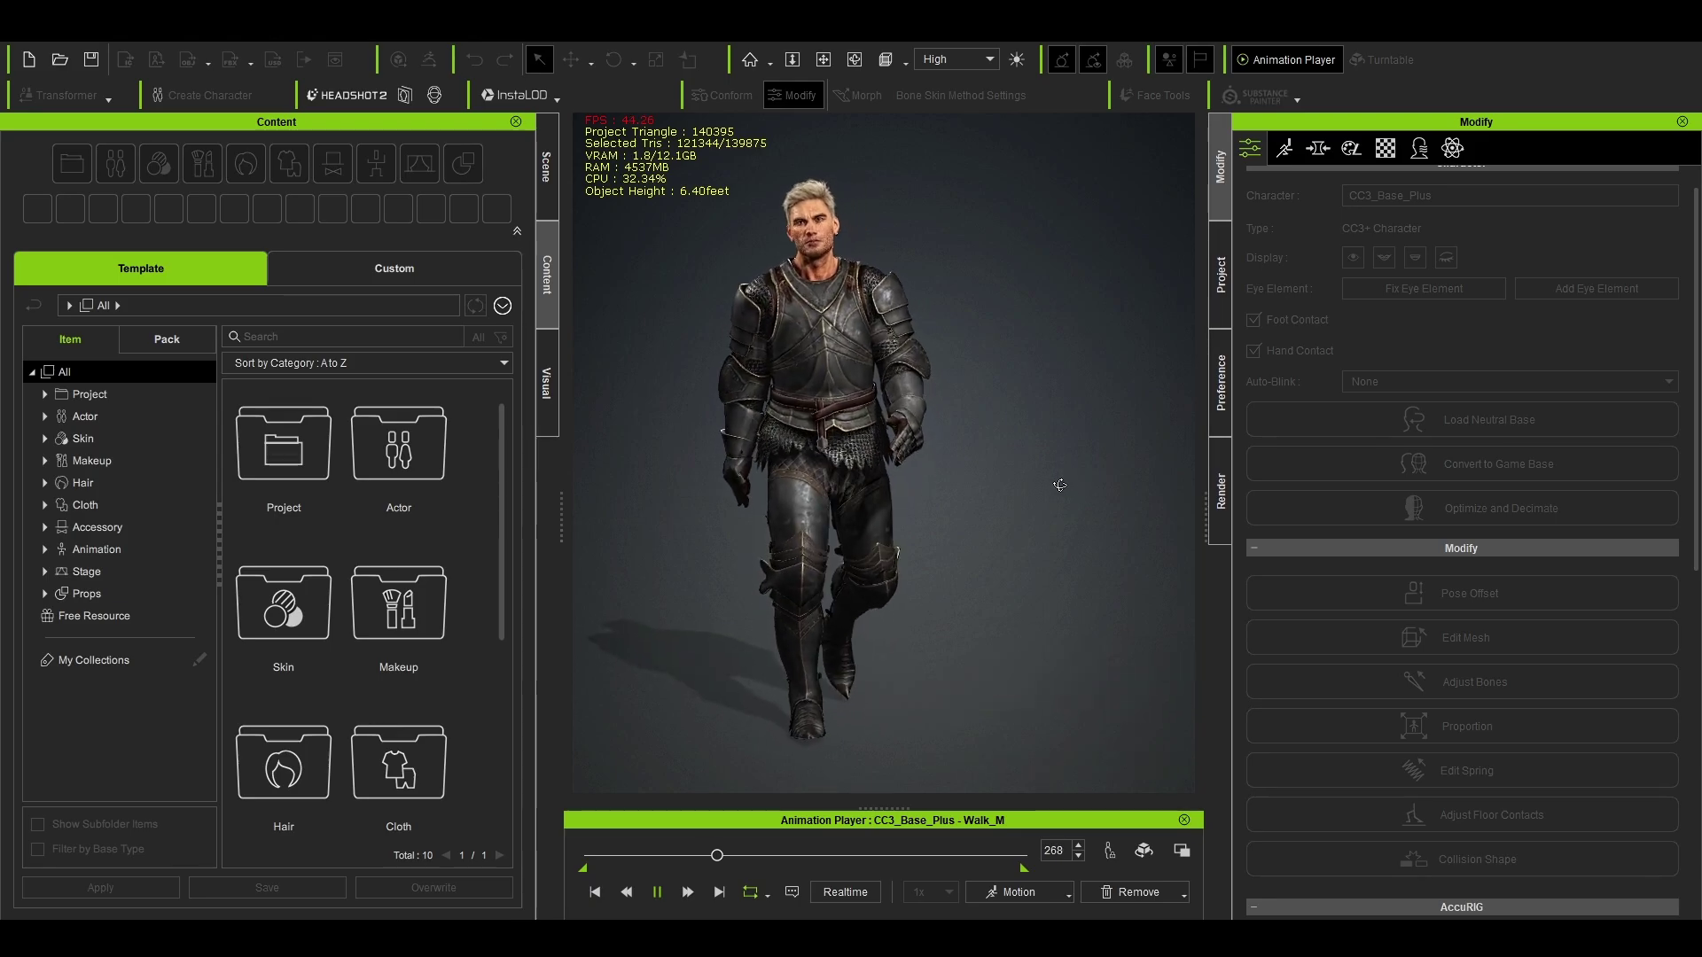
click(974, 497)
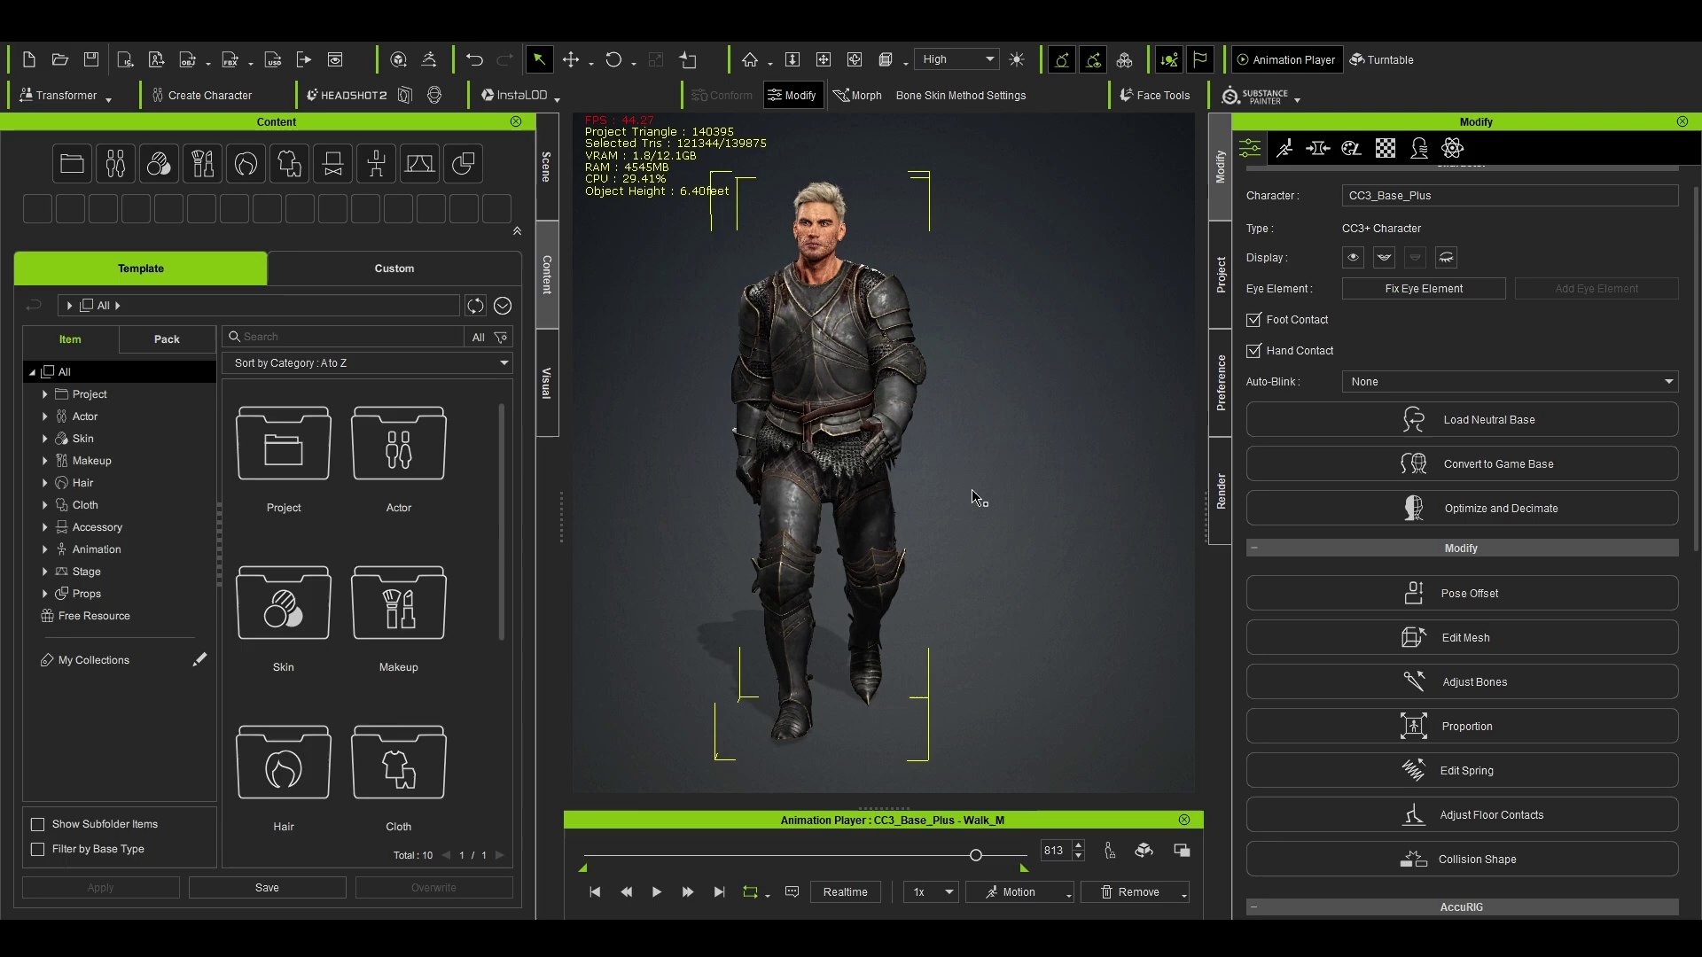
click(621, 892)
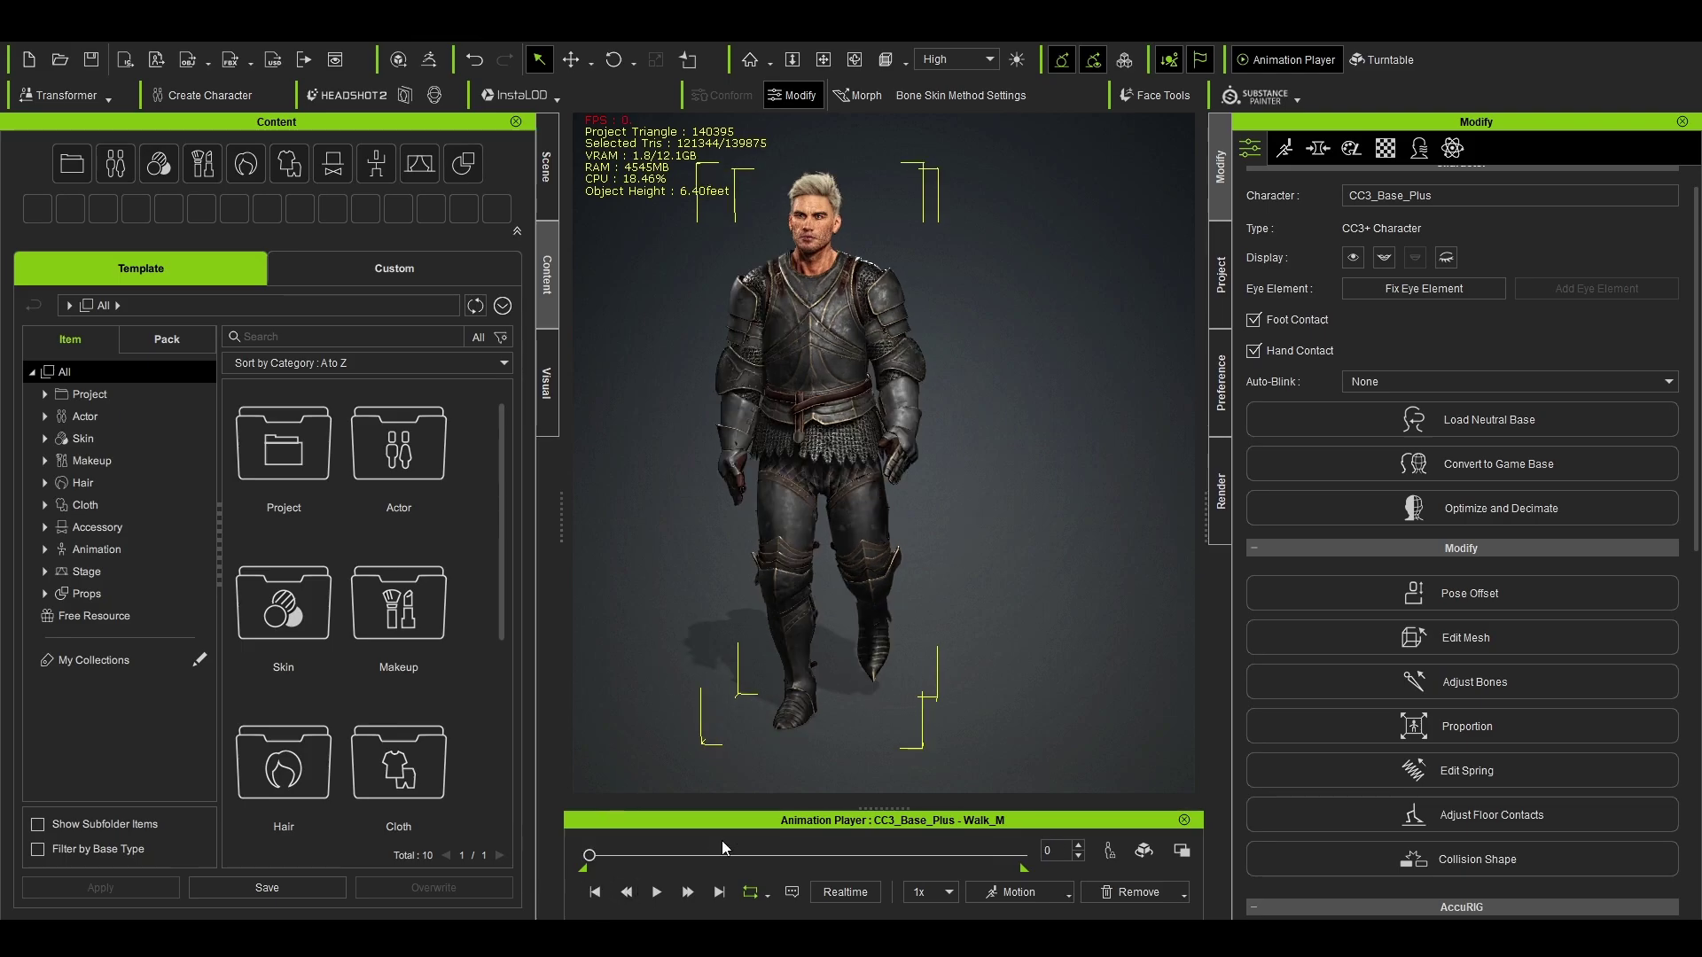
click(1079, 521)
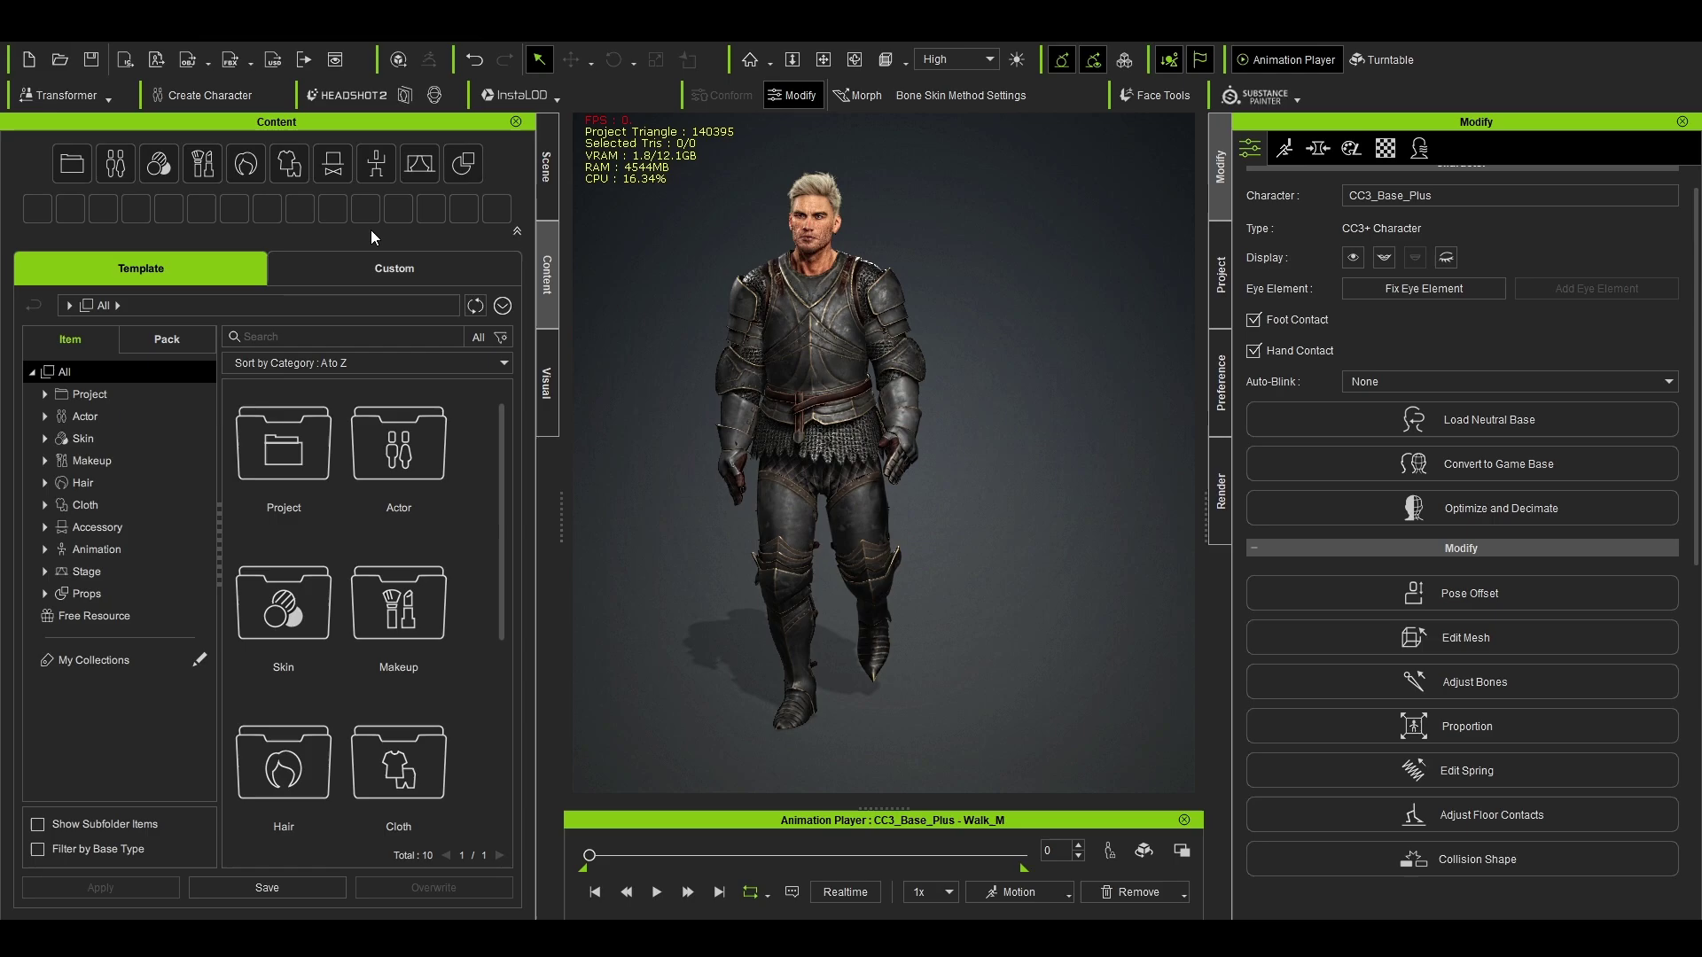
Step: Open the recent project Aiden.ccProject without saving the current one, and bring the whole character into view
click(16, 31)
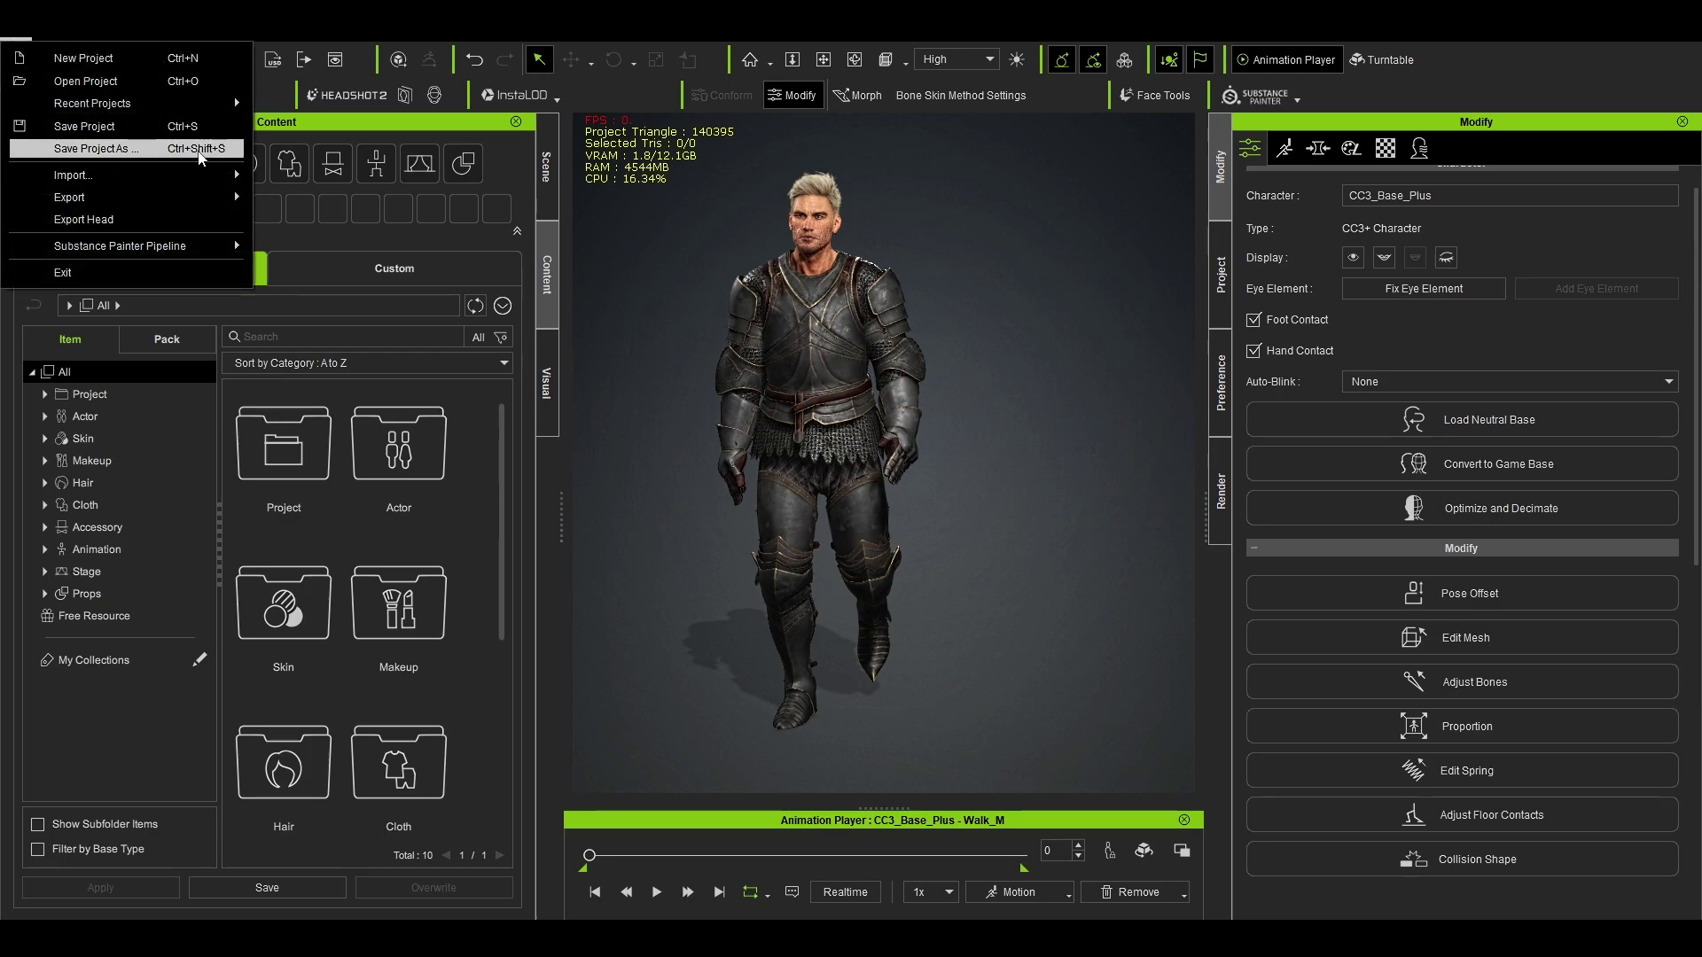
mouse_move(234, 101)
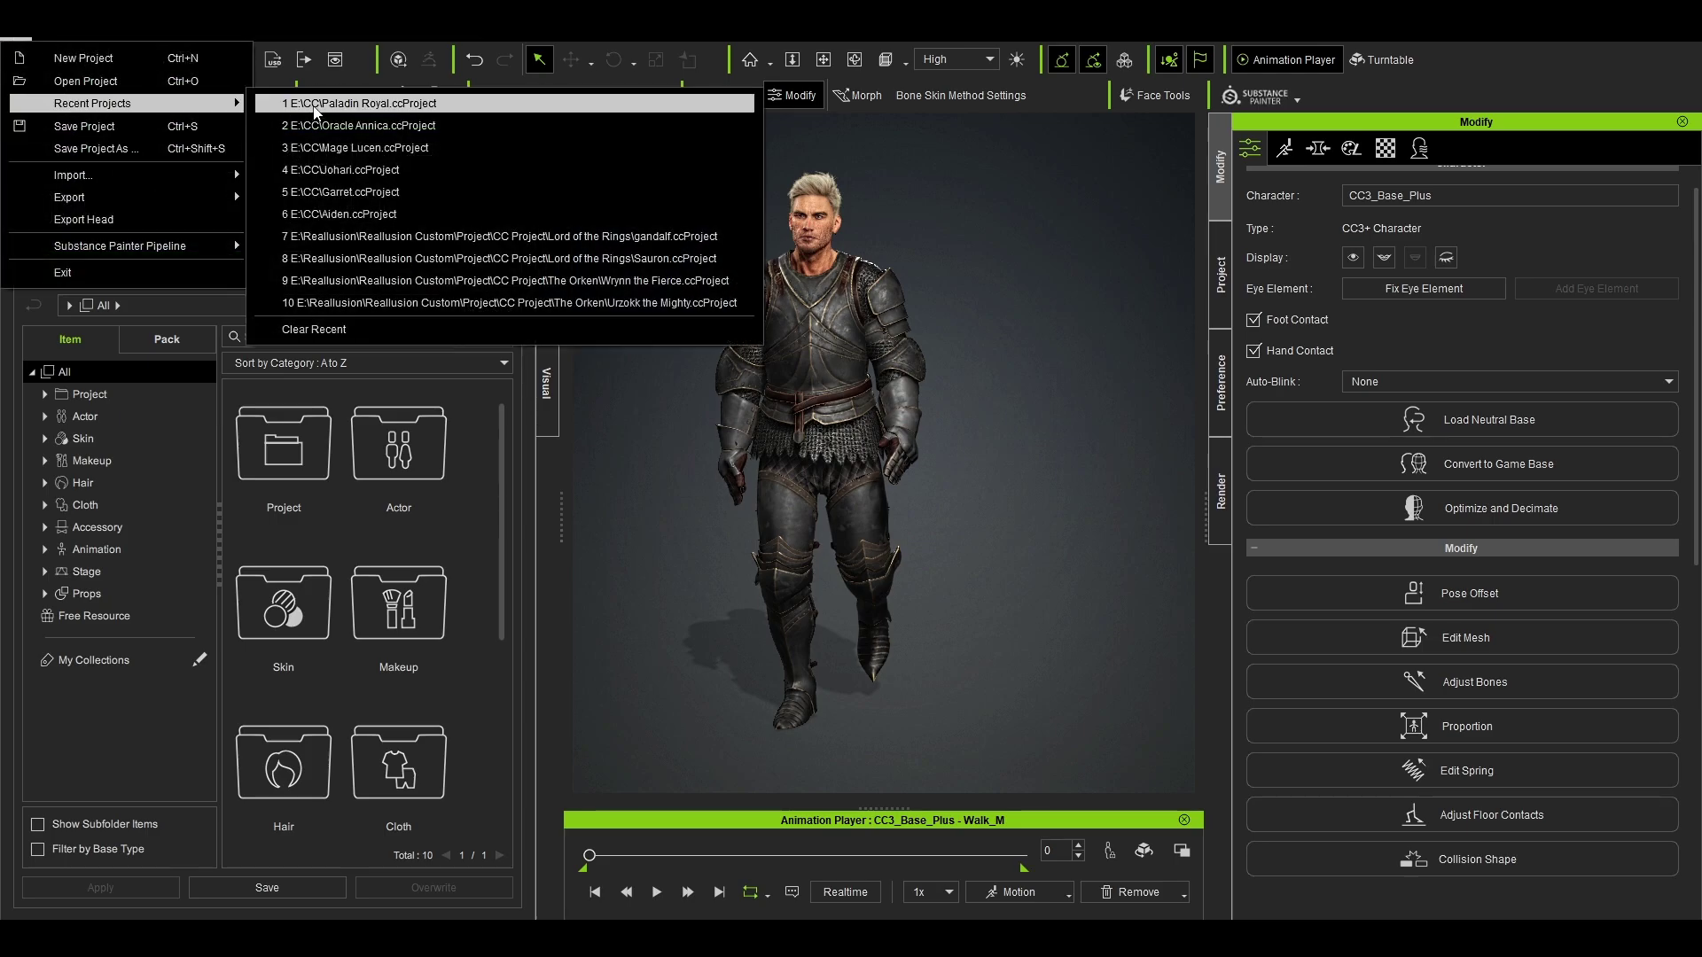
click(393, 214)
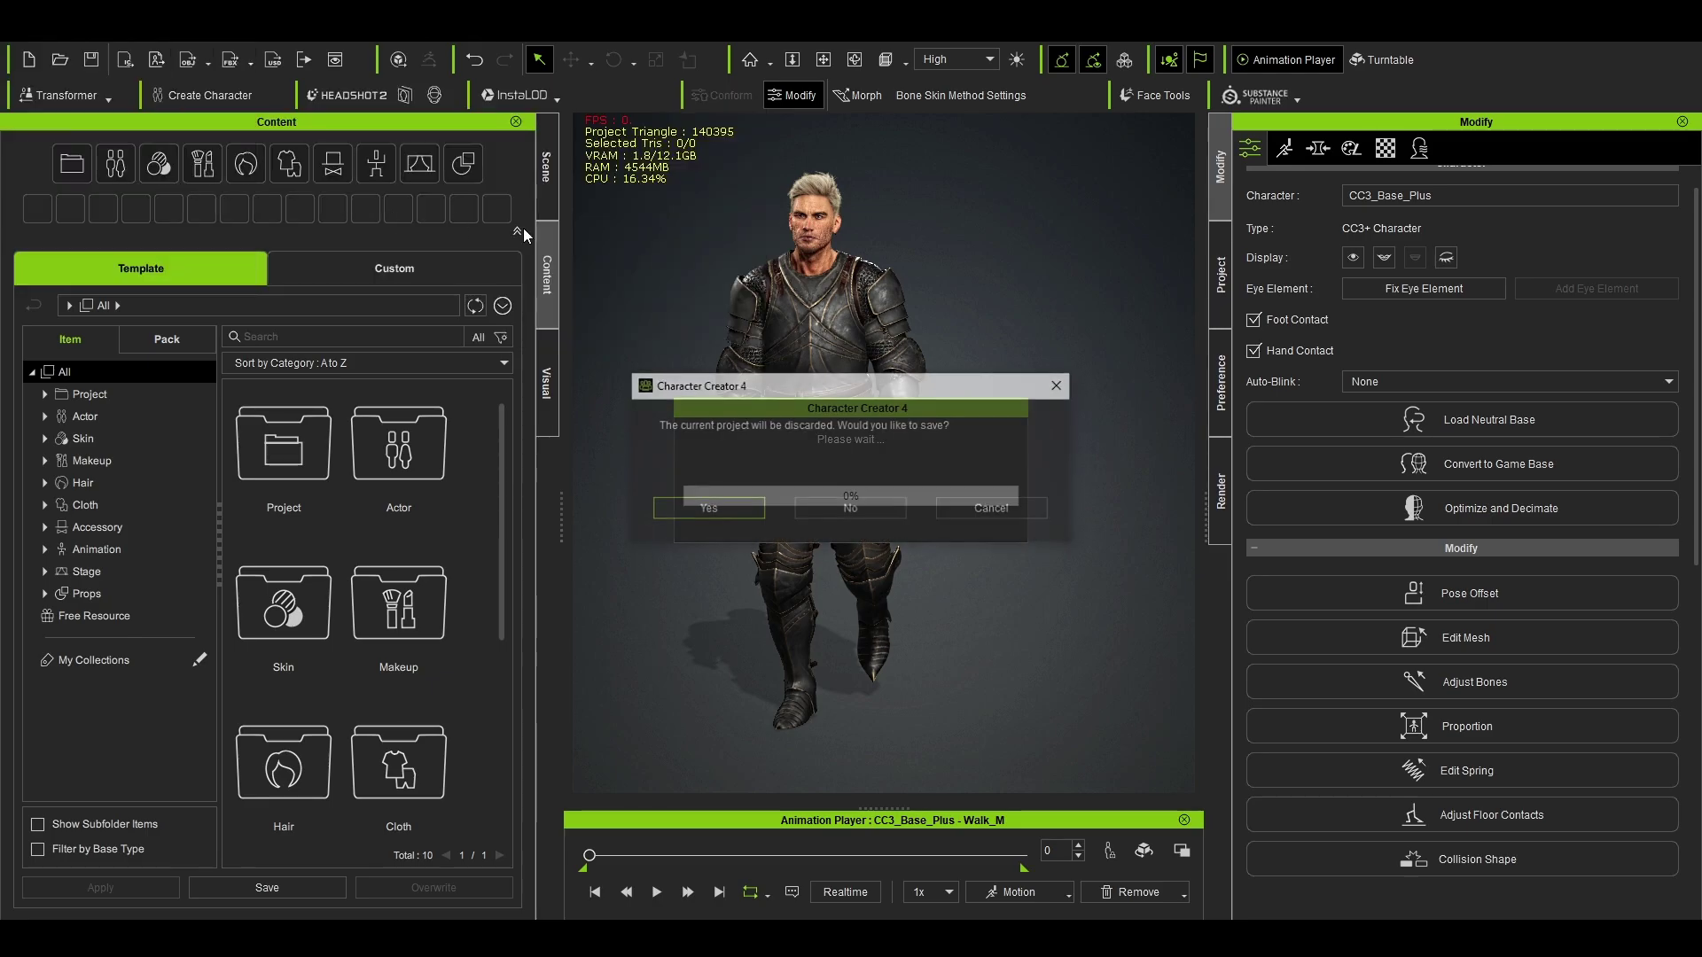
click(823, 510)
click(769, 513)
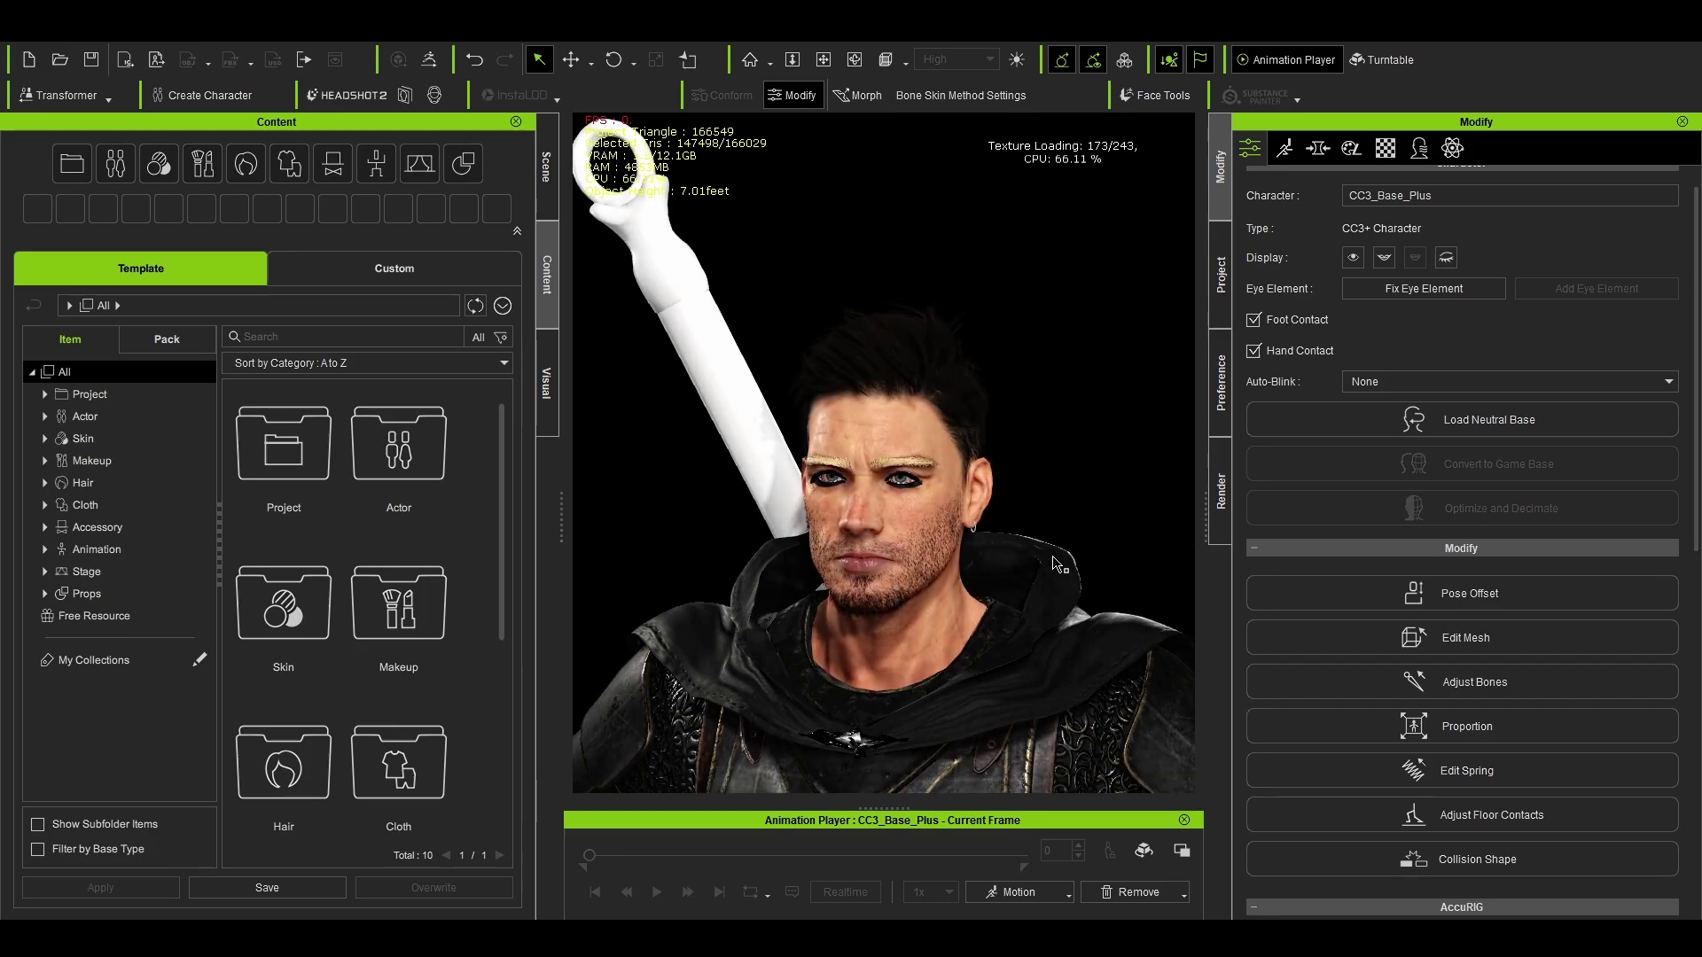
right_drag(1070, 550, 914, 573)
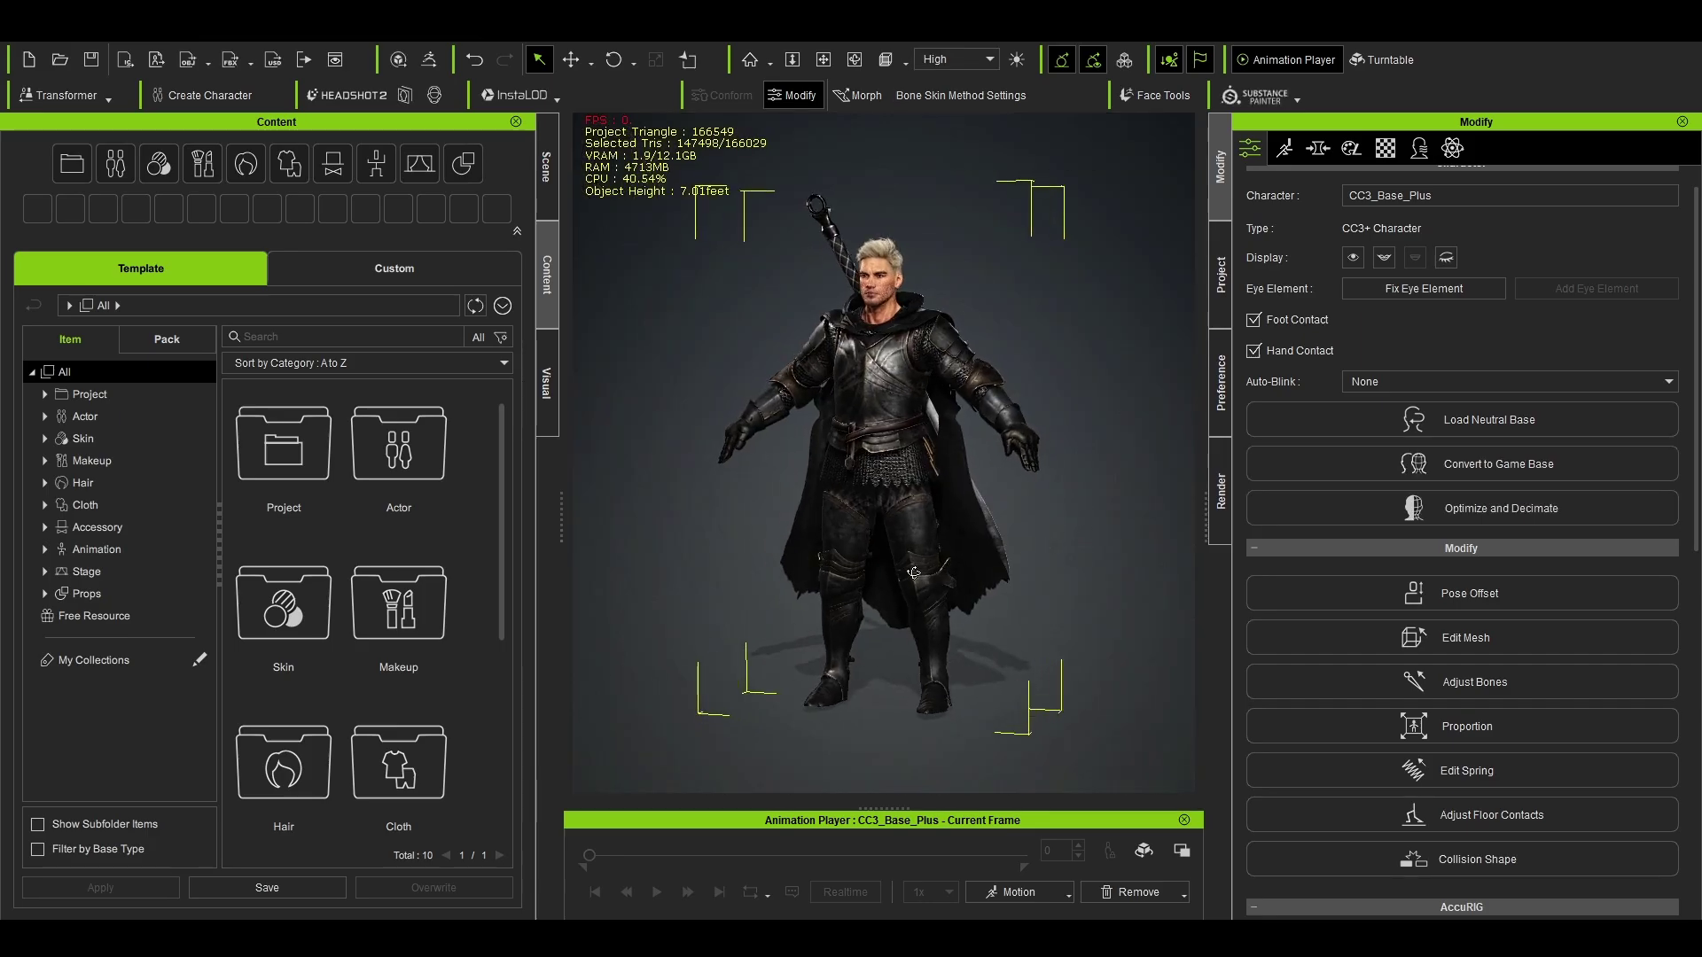
Step: Select the knight's chest armour and bring up its Blend texture in the material's texture settings
click(878, 427)
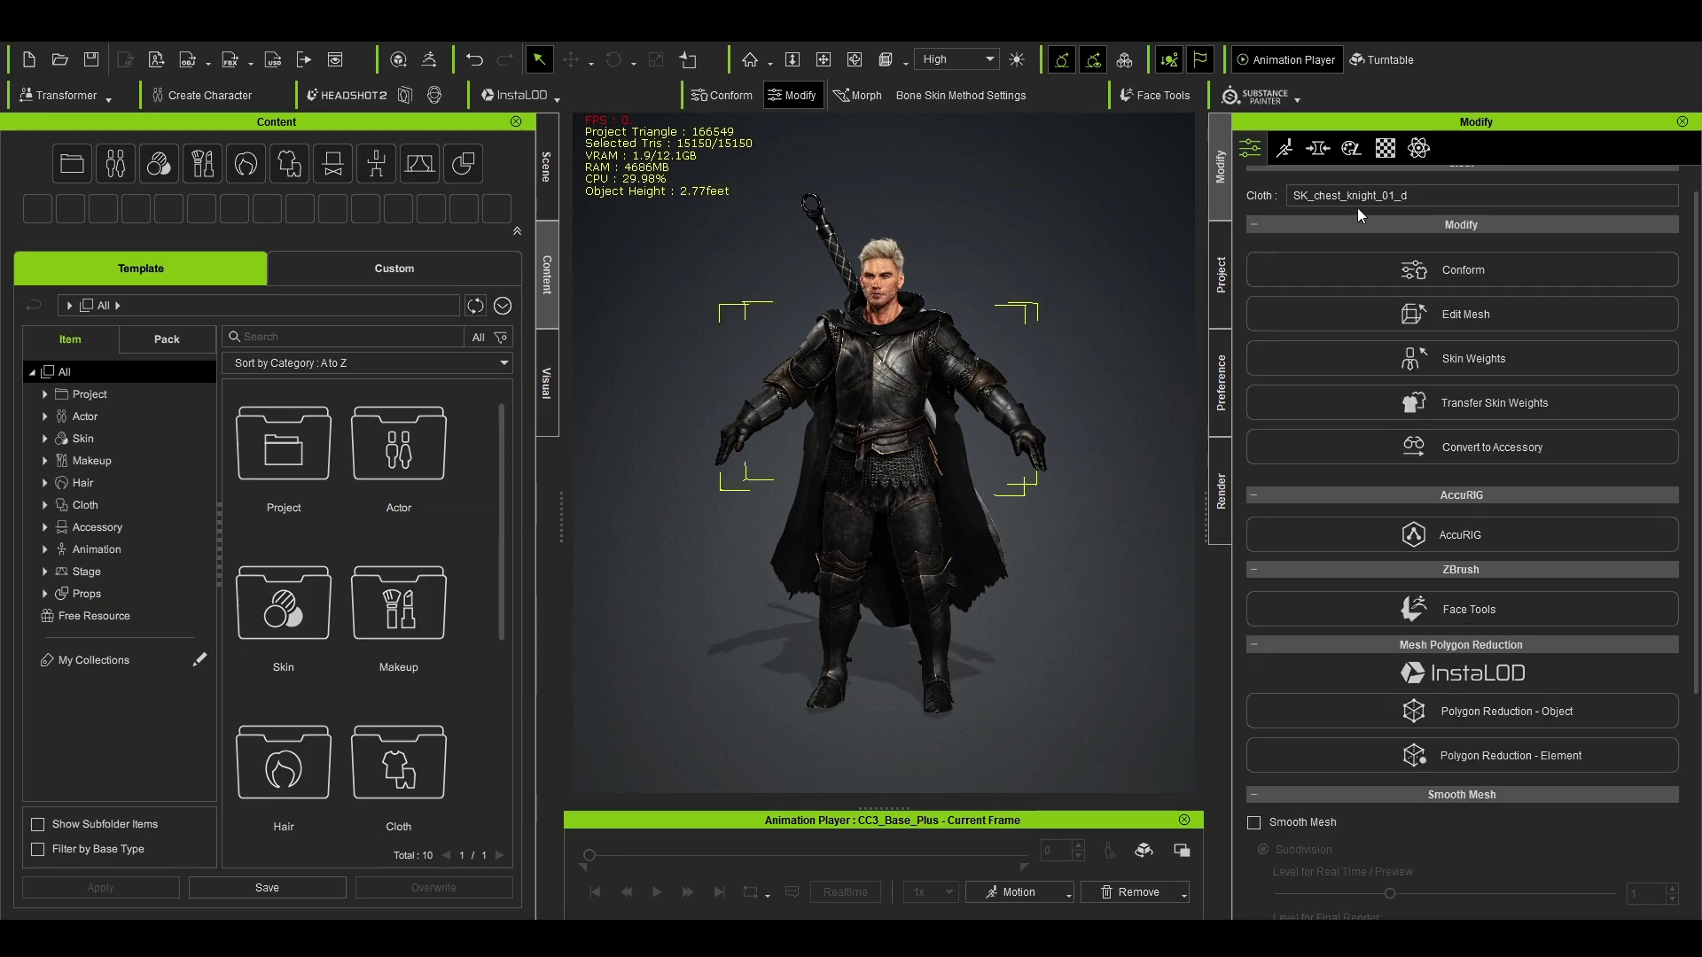
click(1393, 150)
scroll(1595, 709, down, 3)
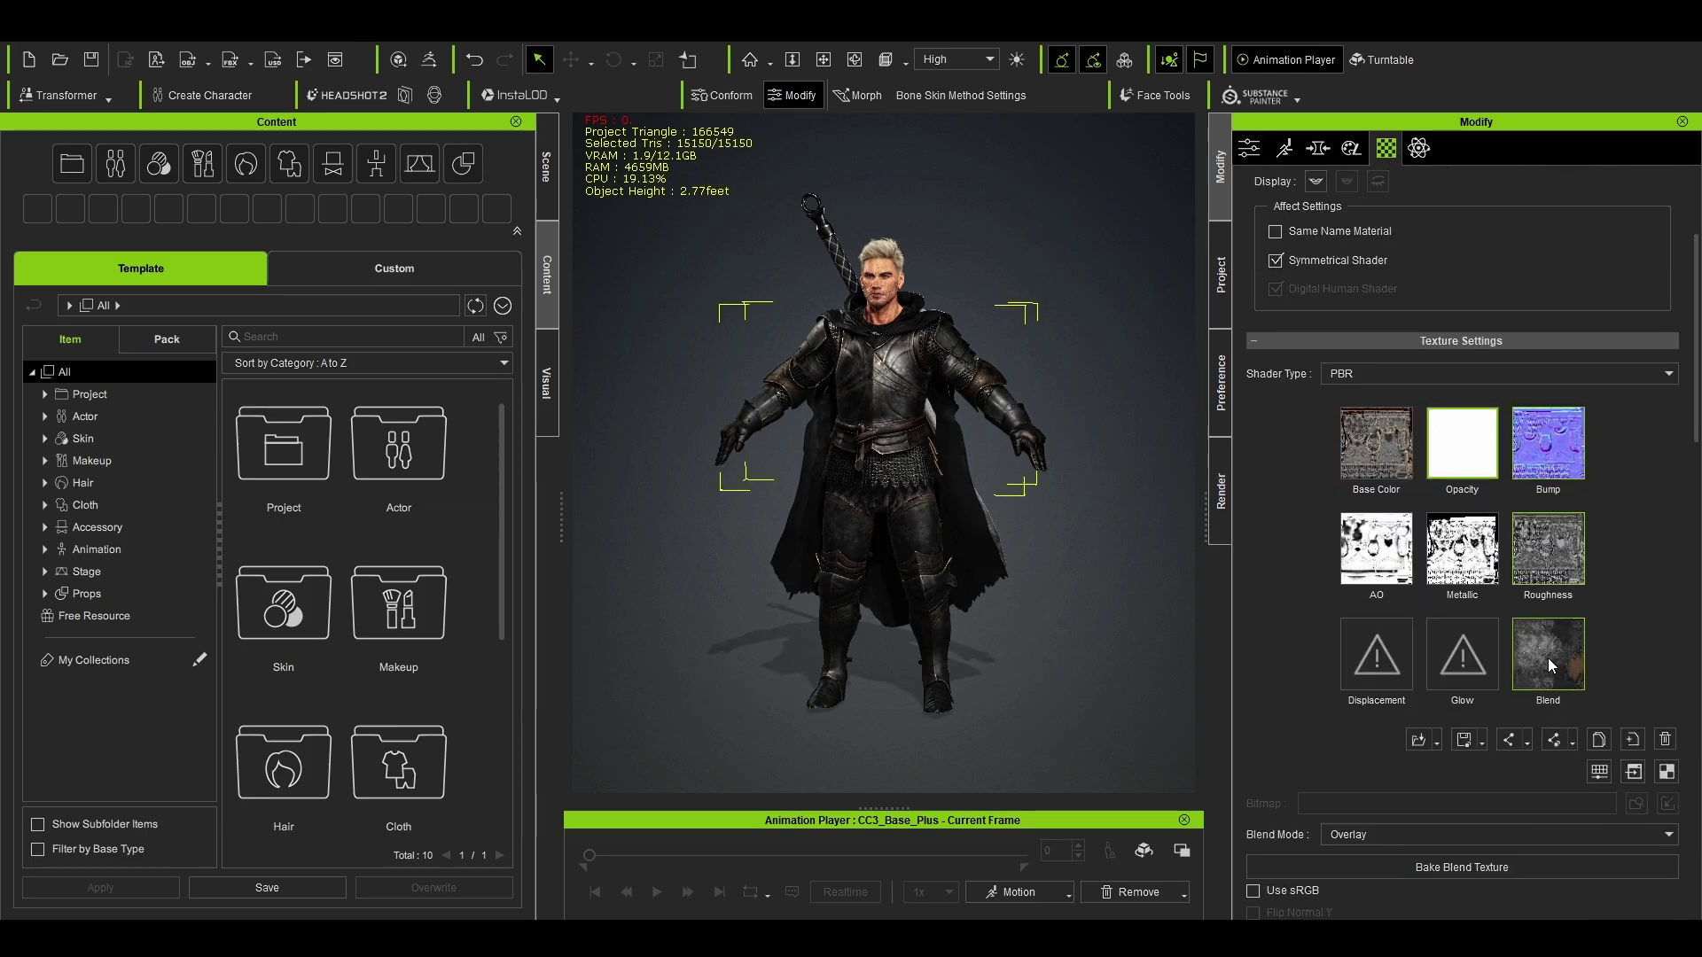
mouse_move(1549, 661)
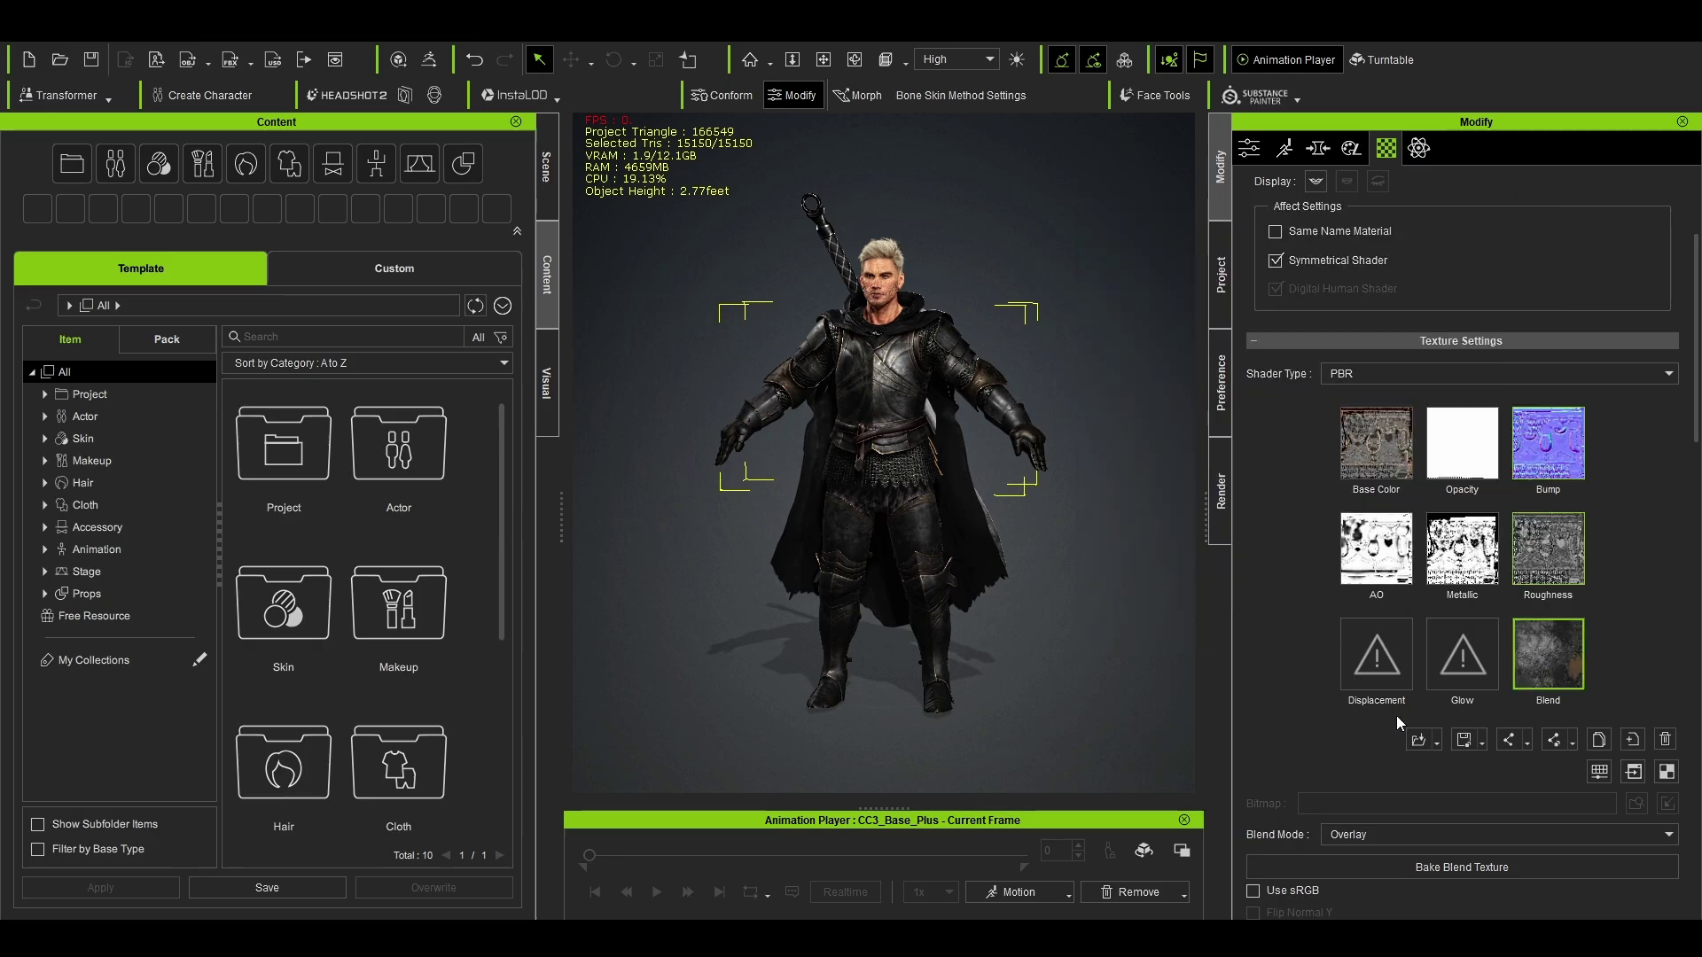
Step: Try the Multiply and Addition blend modes on the chest armour's Blend texture, and set the mode back to Overlay
click(1358, 833)
click(1361, 853)
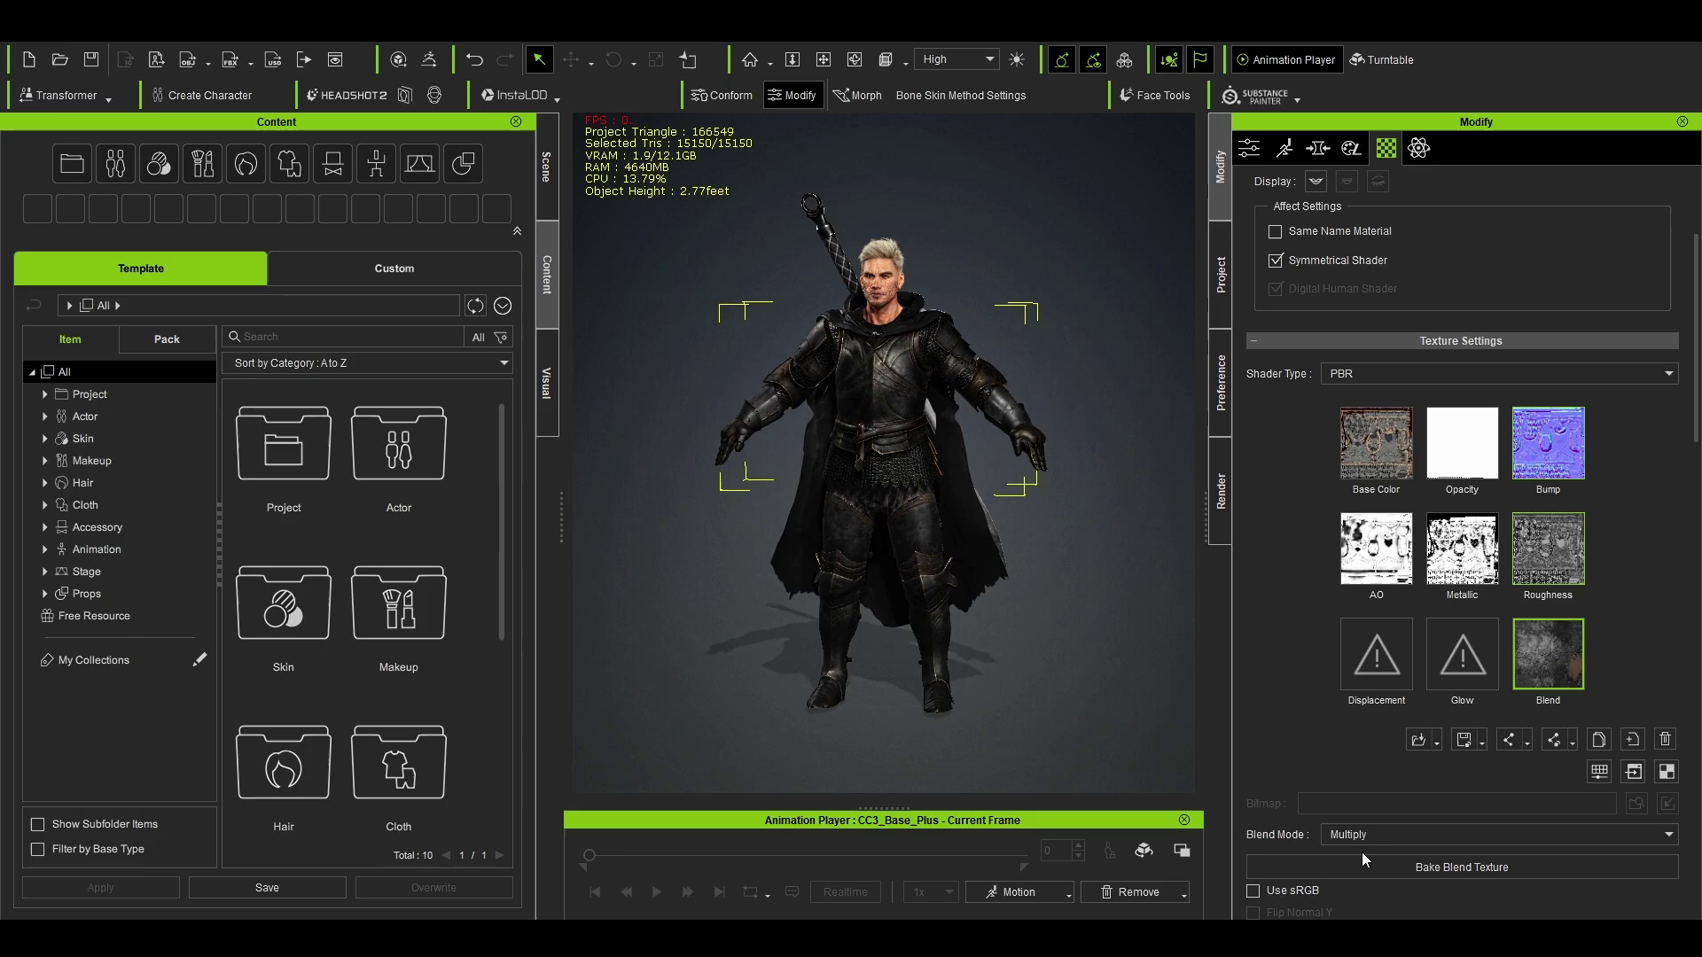
click(1387, 836)
click(1369, 866)
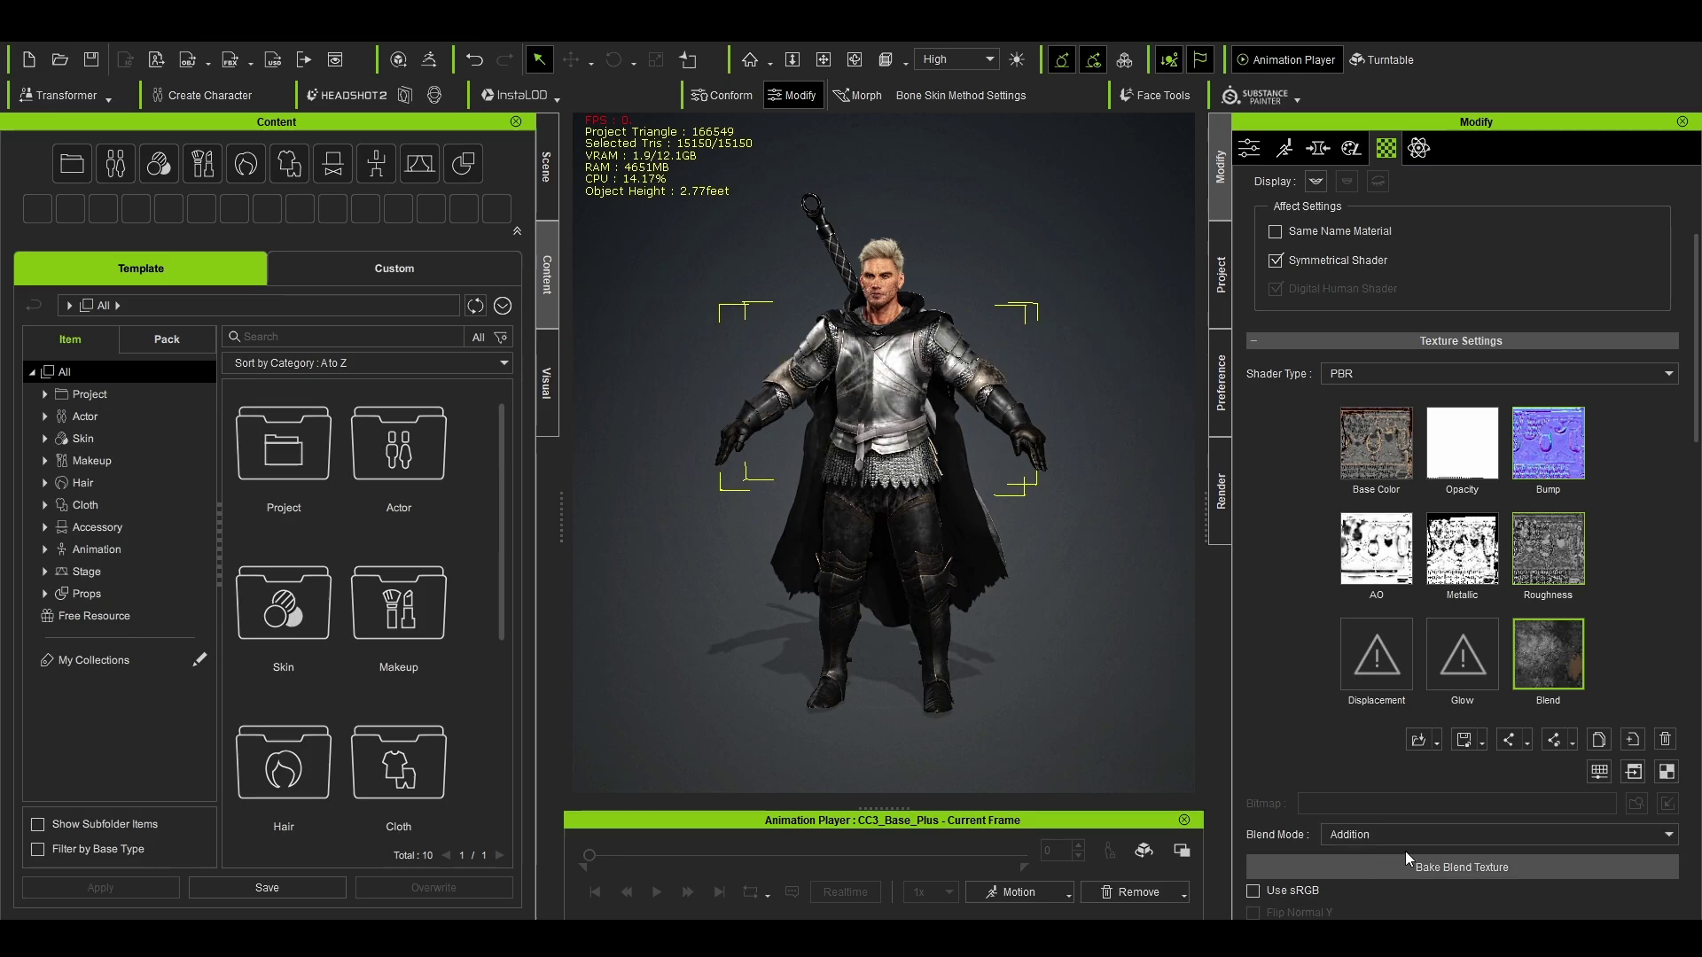
click(1372, 833)
click(1363, 879)
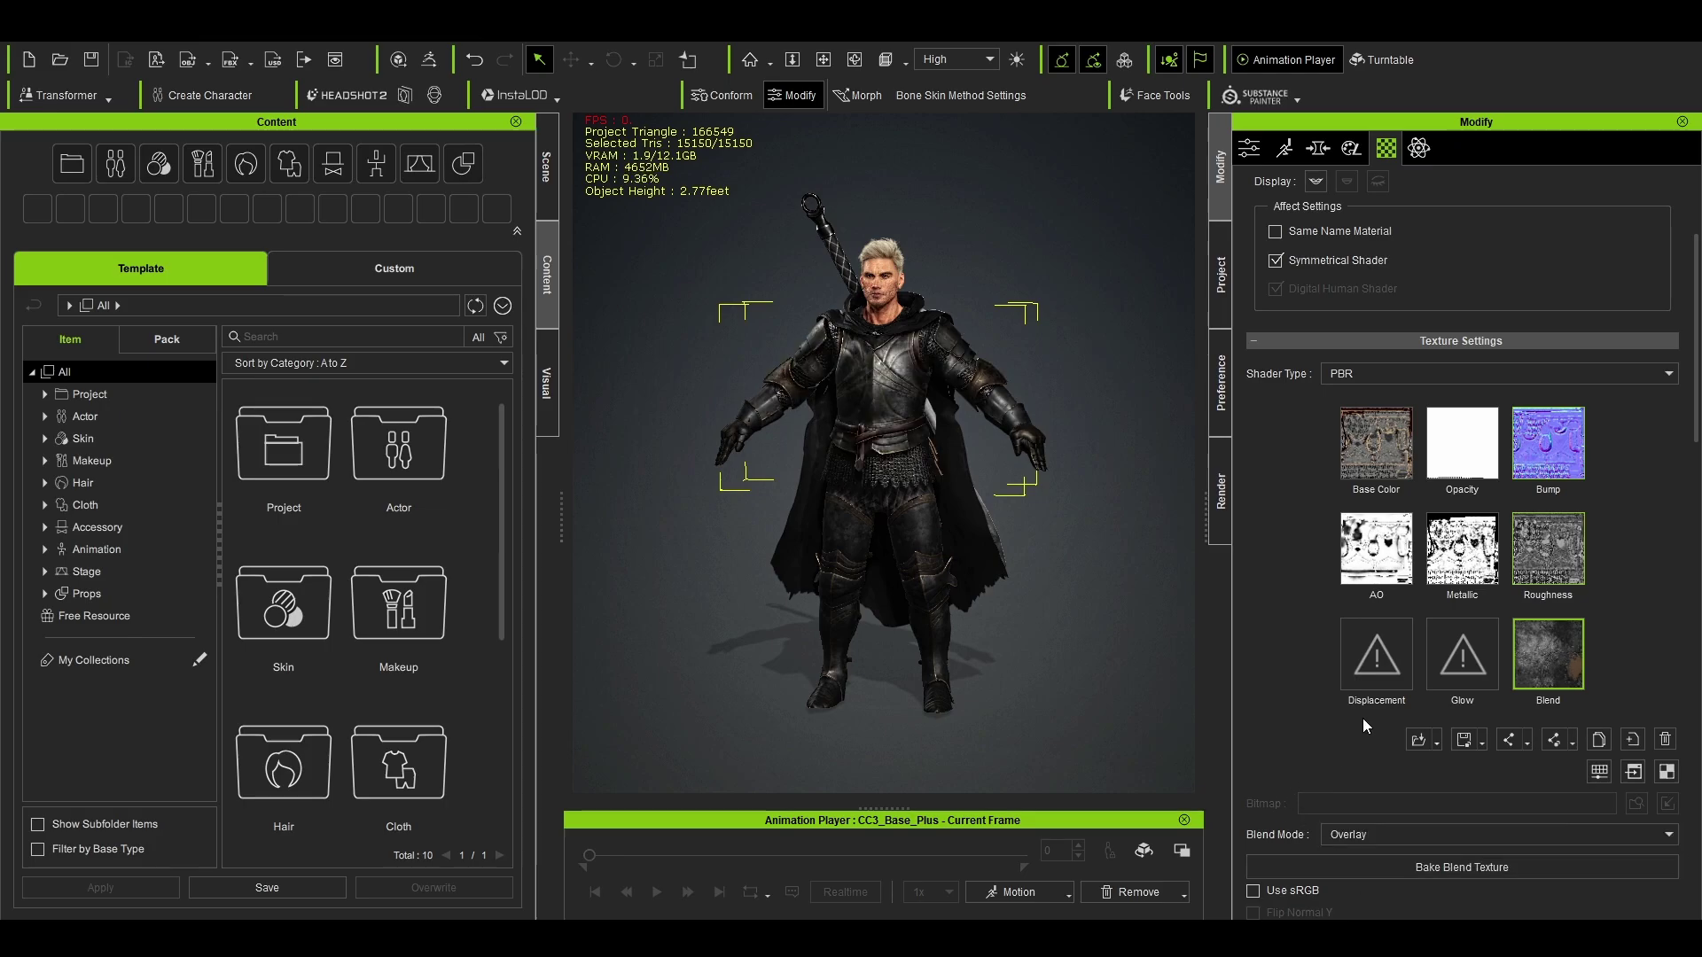
Step: Keep the Blend texture's strength at 100, and select the hooded cape to inspect it together with the armour
scroll(1504, 741, down, 4)
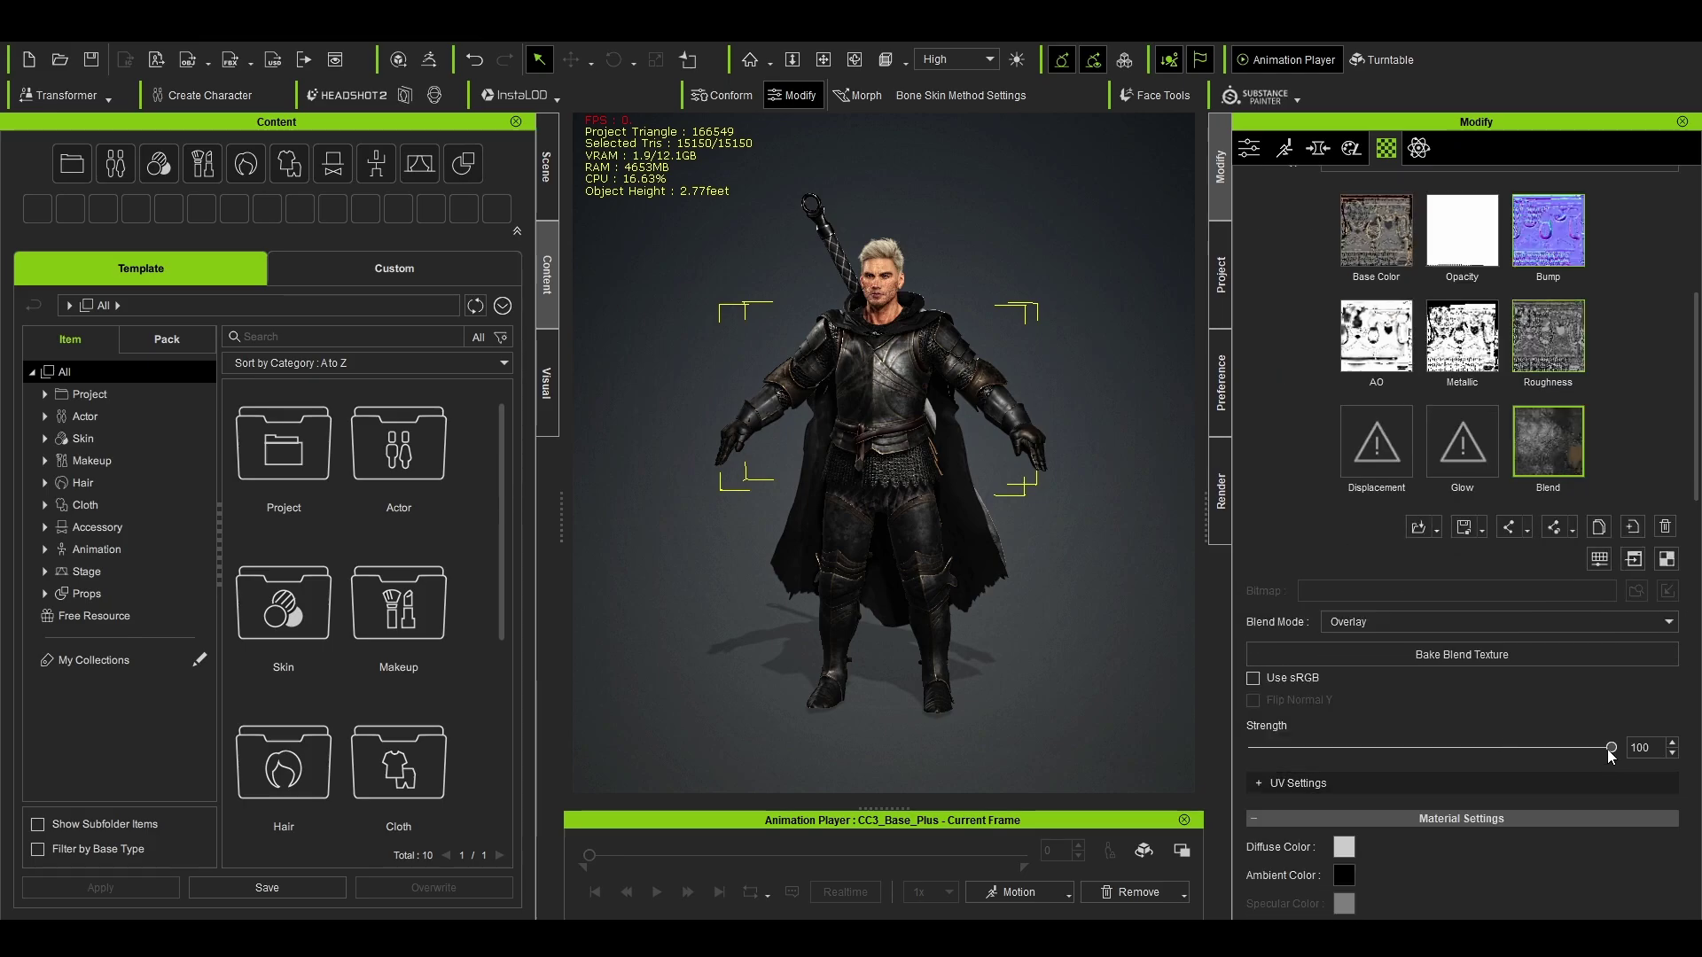
mouse_move(1607, 750)
mouse_down()
mouse_move(1405, 752)
mouse_move(1639, 753)
mouse_up()
scroll(1063, 578, up, 3)
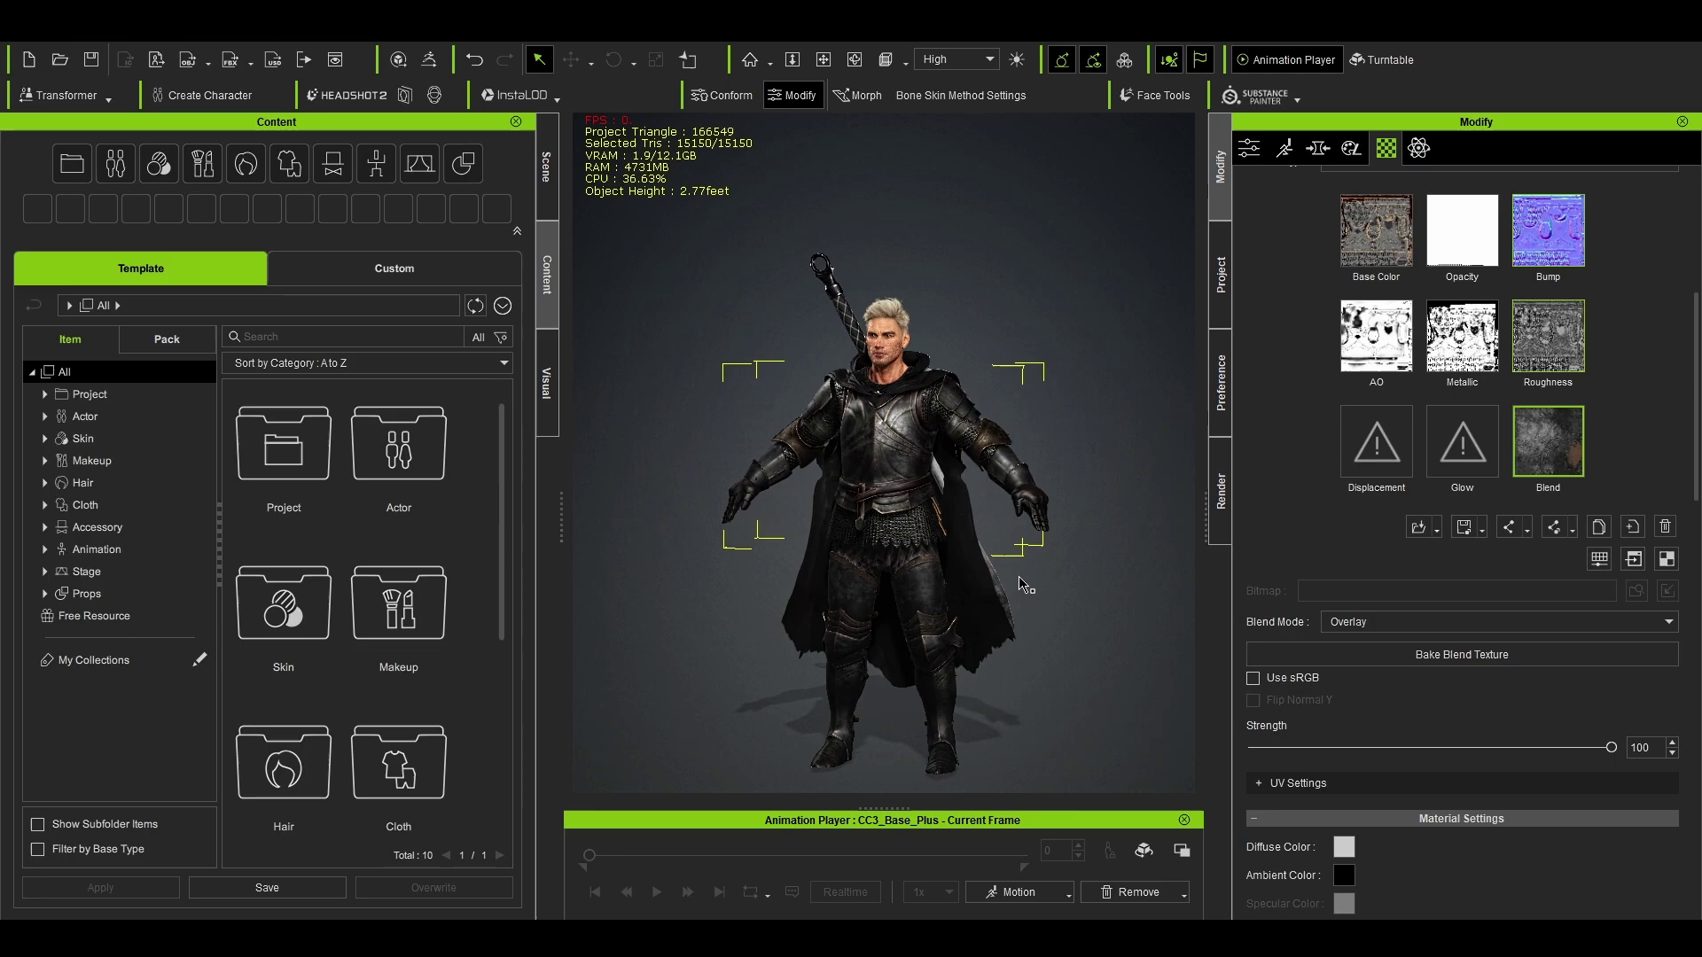
click(965, 551)
alt+right_drag(1086, 580, 1019, 474)
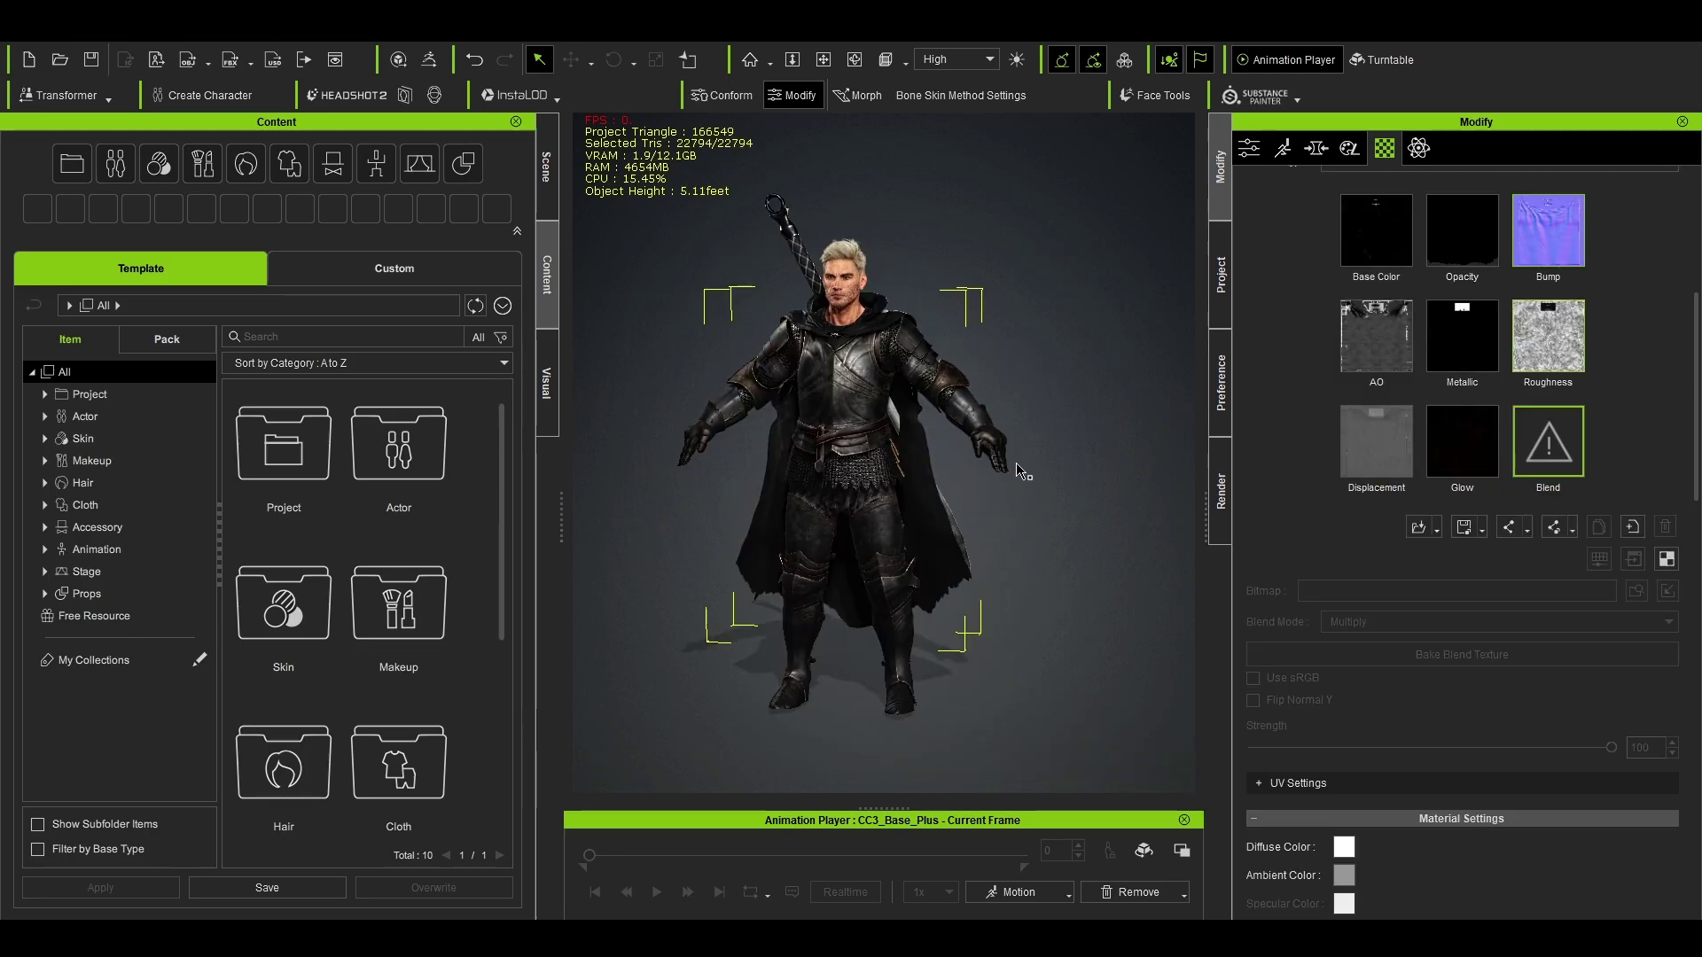